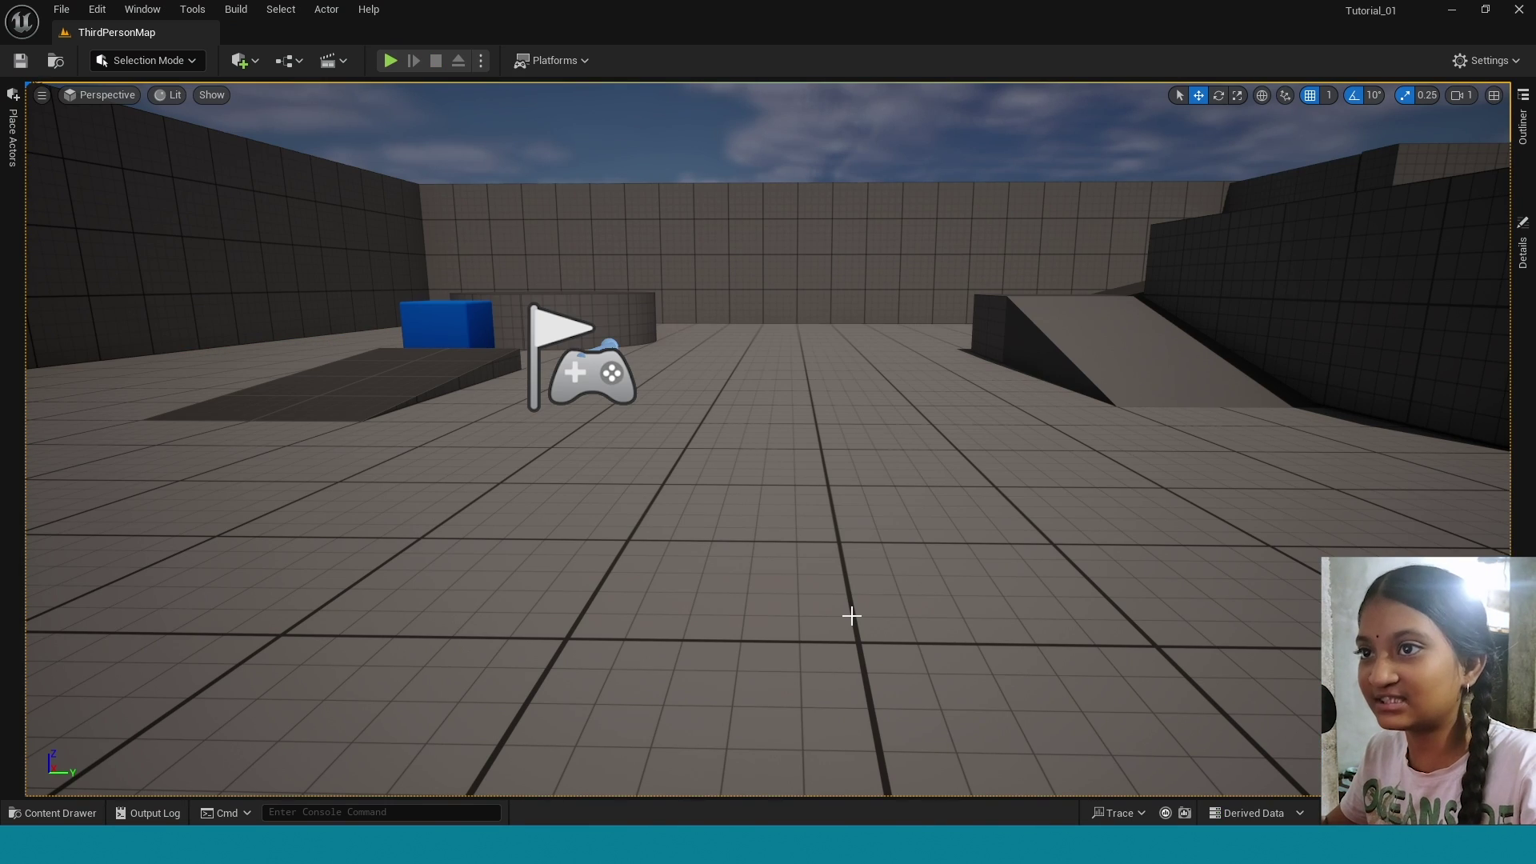
# Open the Blast_Noise_01 texture for viewing, dock its editor in the main window, and return to the level.
pyautogui.hotkey('ctrl', 'space')
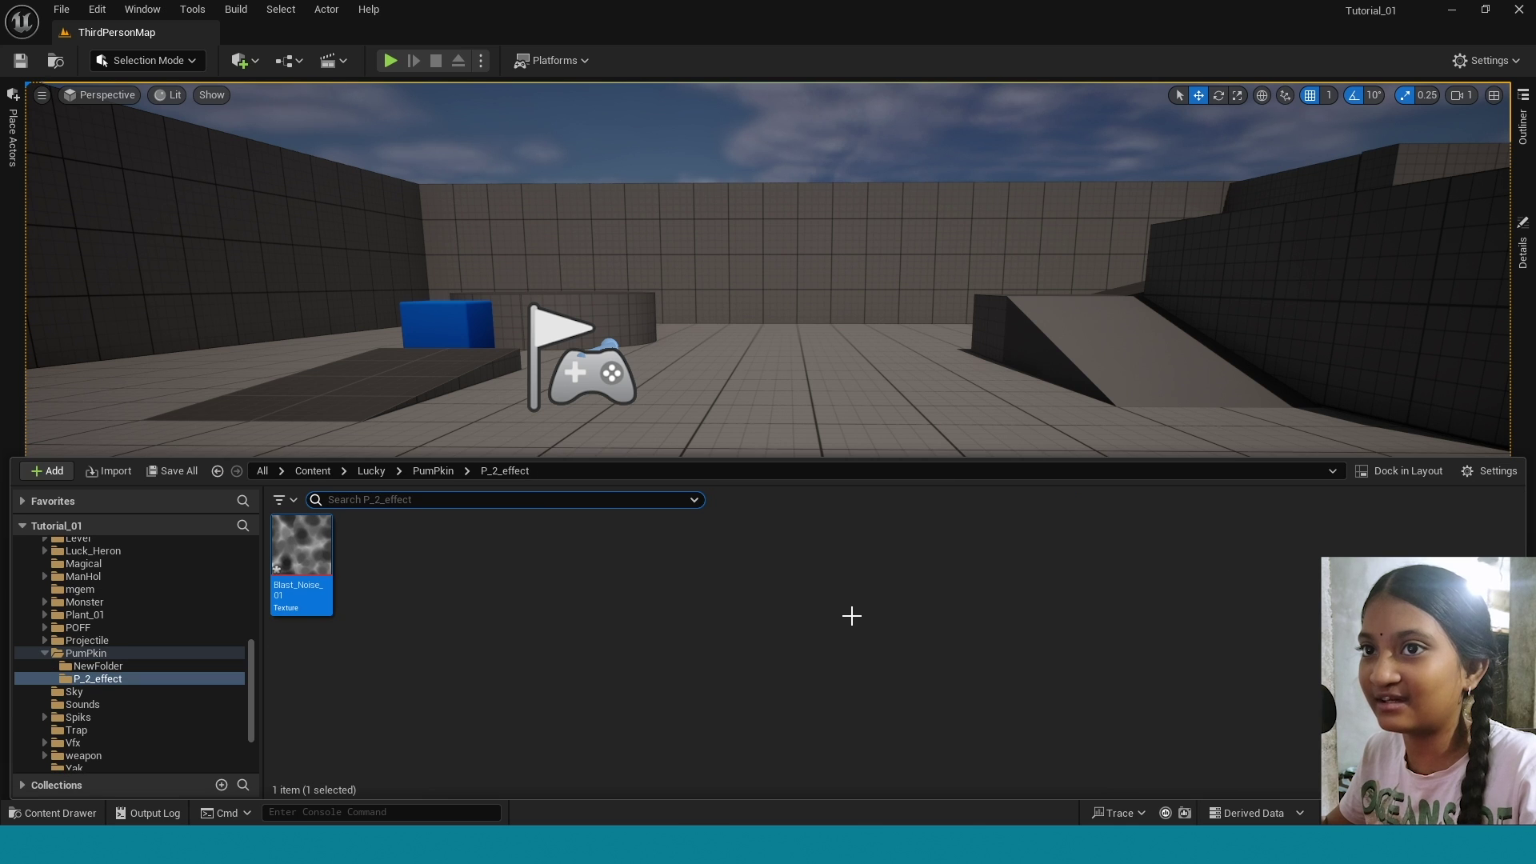
pyautogui.doubleClick(304, 549)
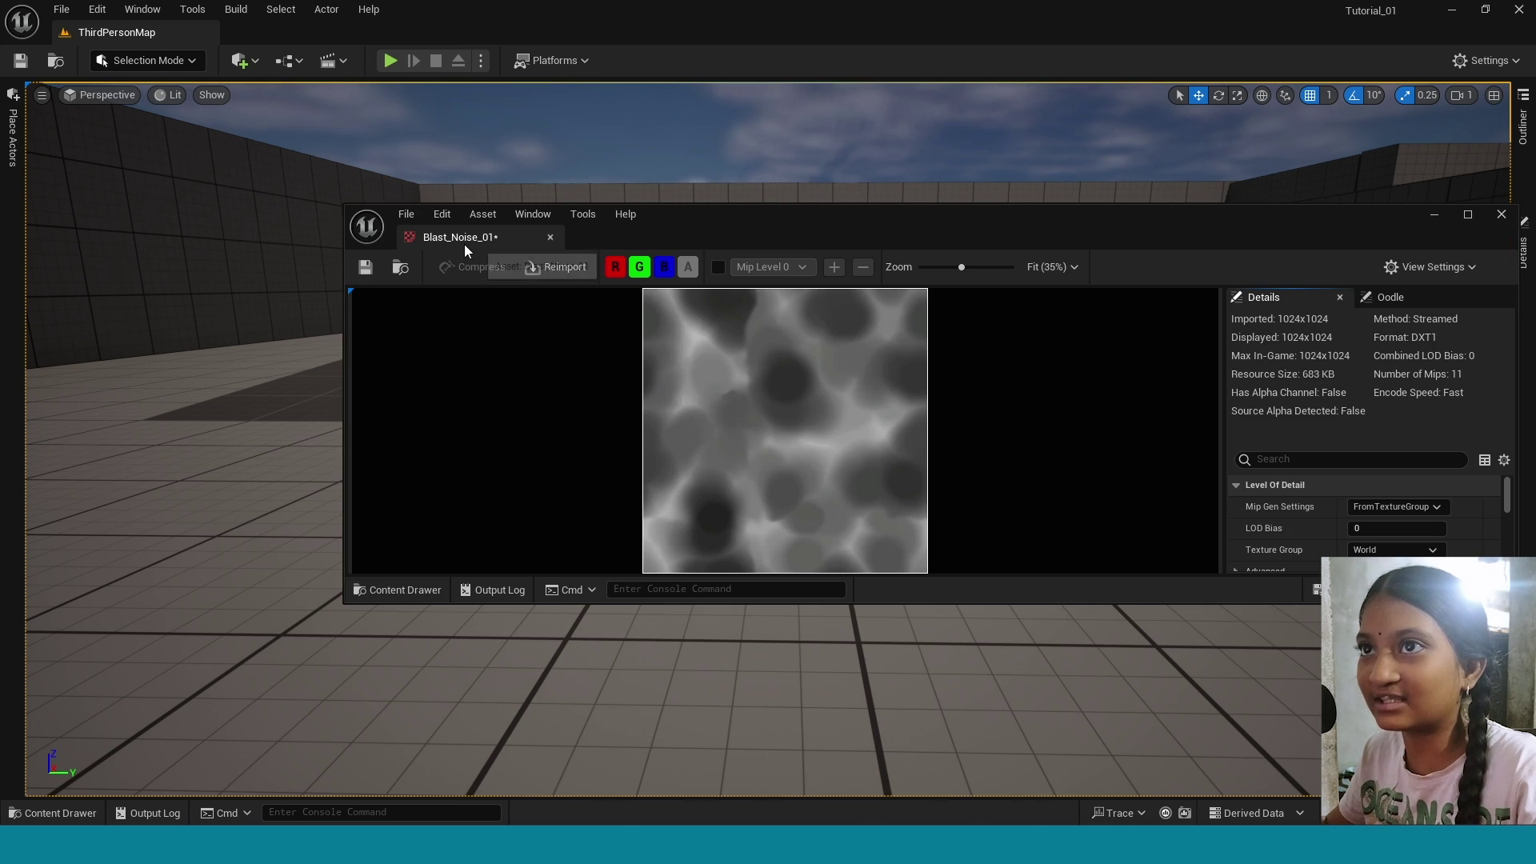
pyautogui.moveTo(464, 239); pyautogui.dragTo(406, 36)
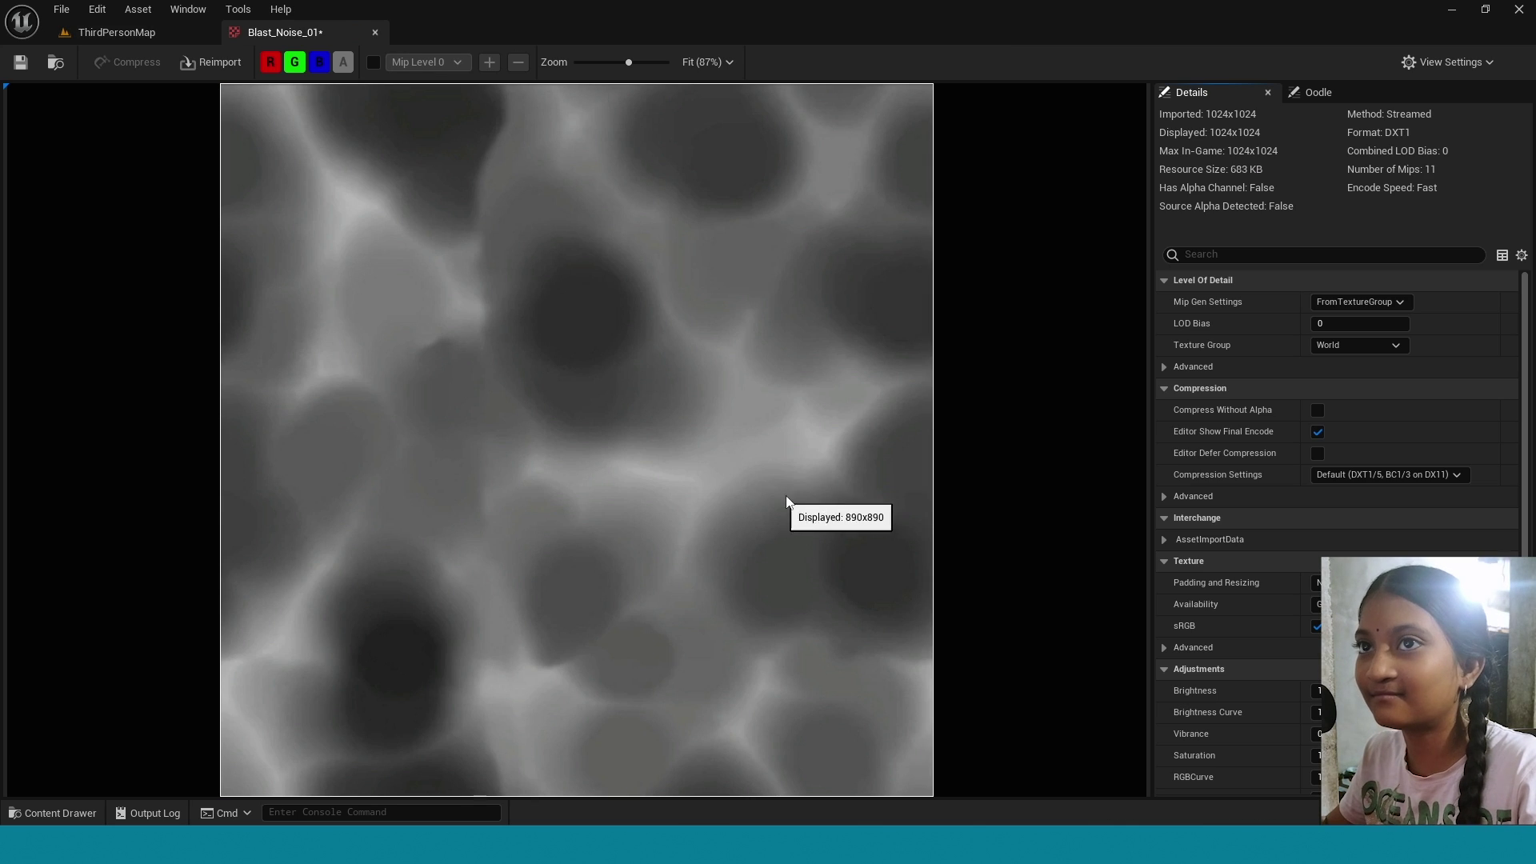
pyautogui.click(114, 36)
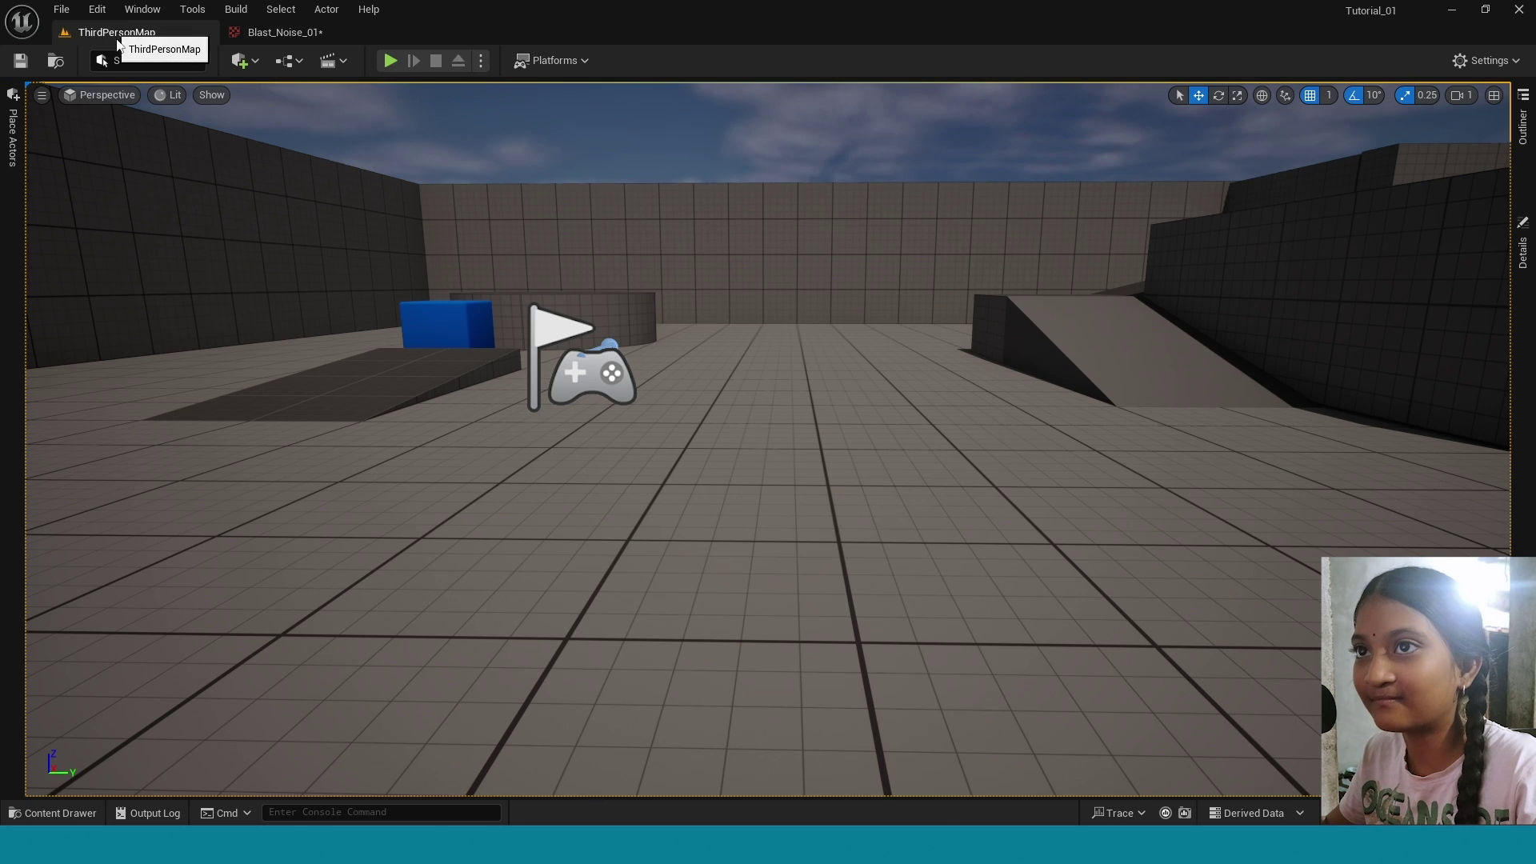
# Create a new material named M_Ground in the P_2_effect folder.
pyautogui.hotkey('ctrl', 'space')
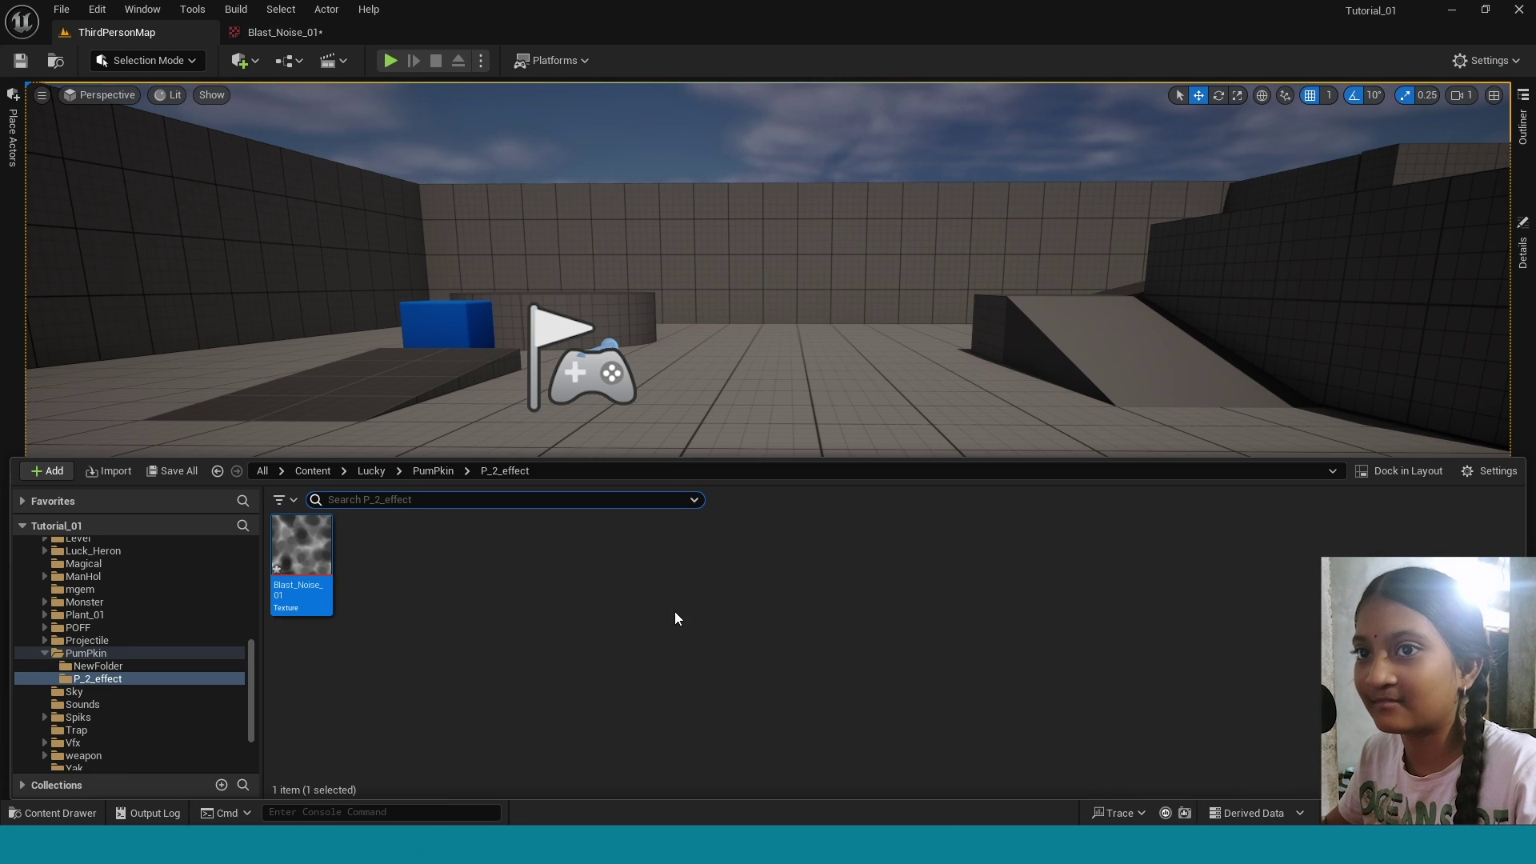
pyautogui.rightClick(465, 651)
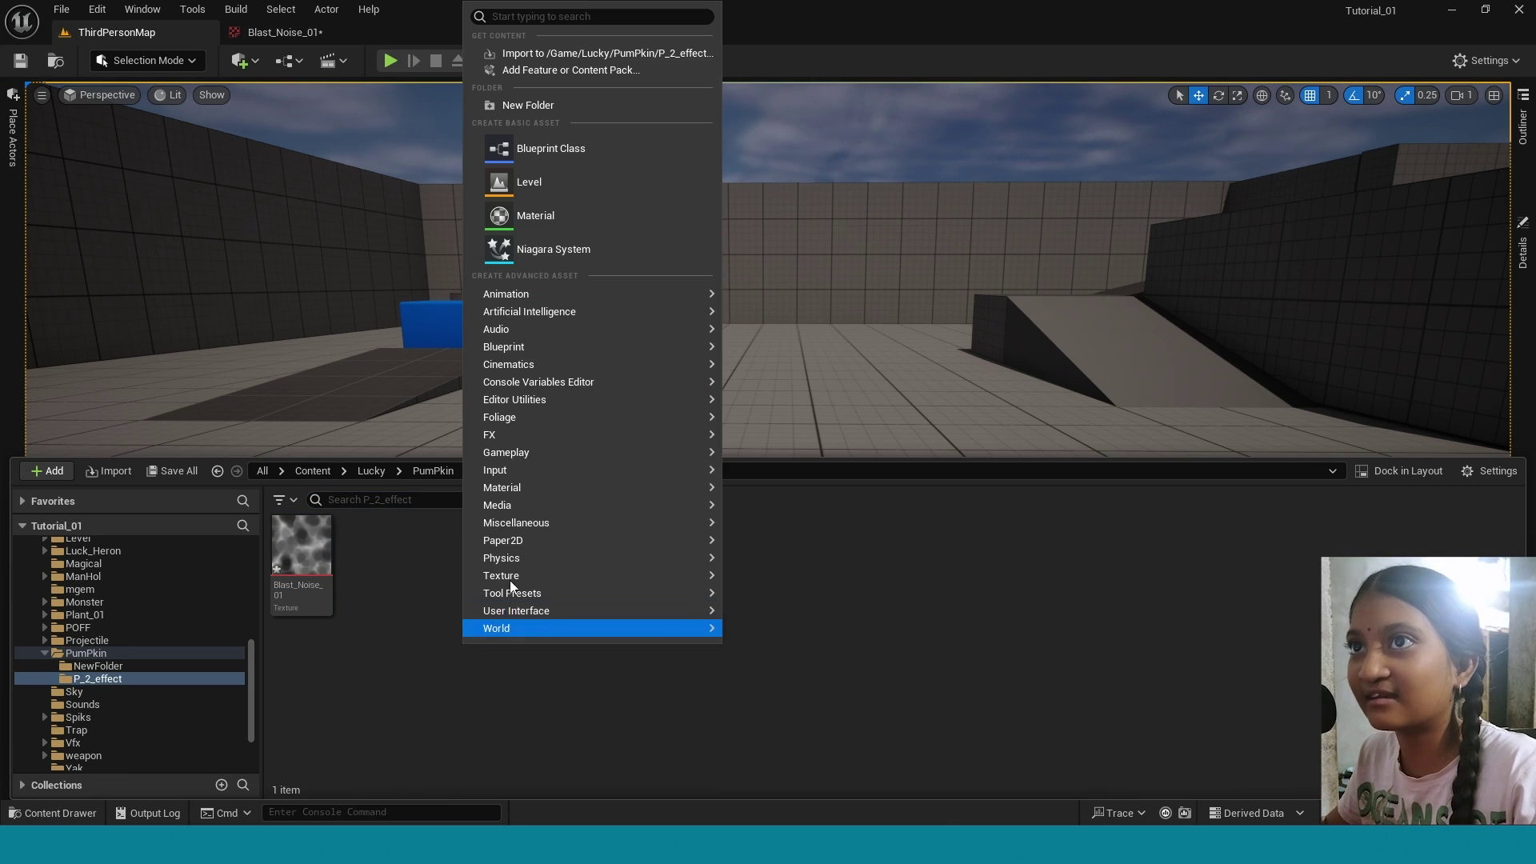
pyautogui.click(537, 216)
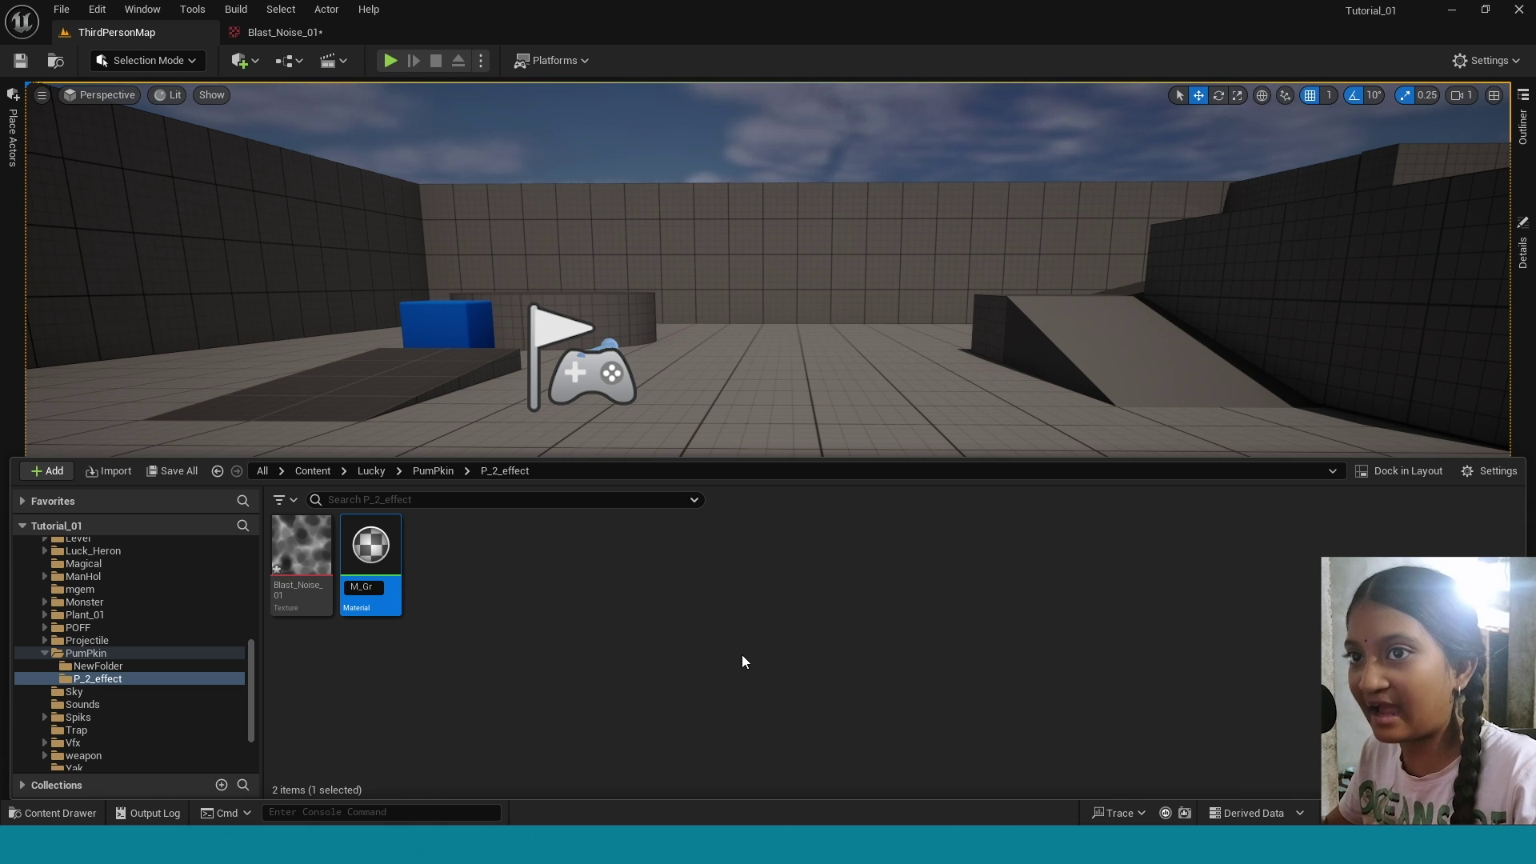
pyautogui.write('M_Ground')
pyautogui.press('Return')
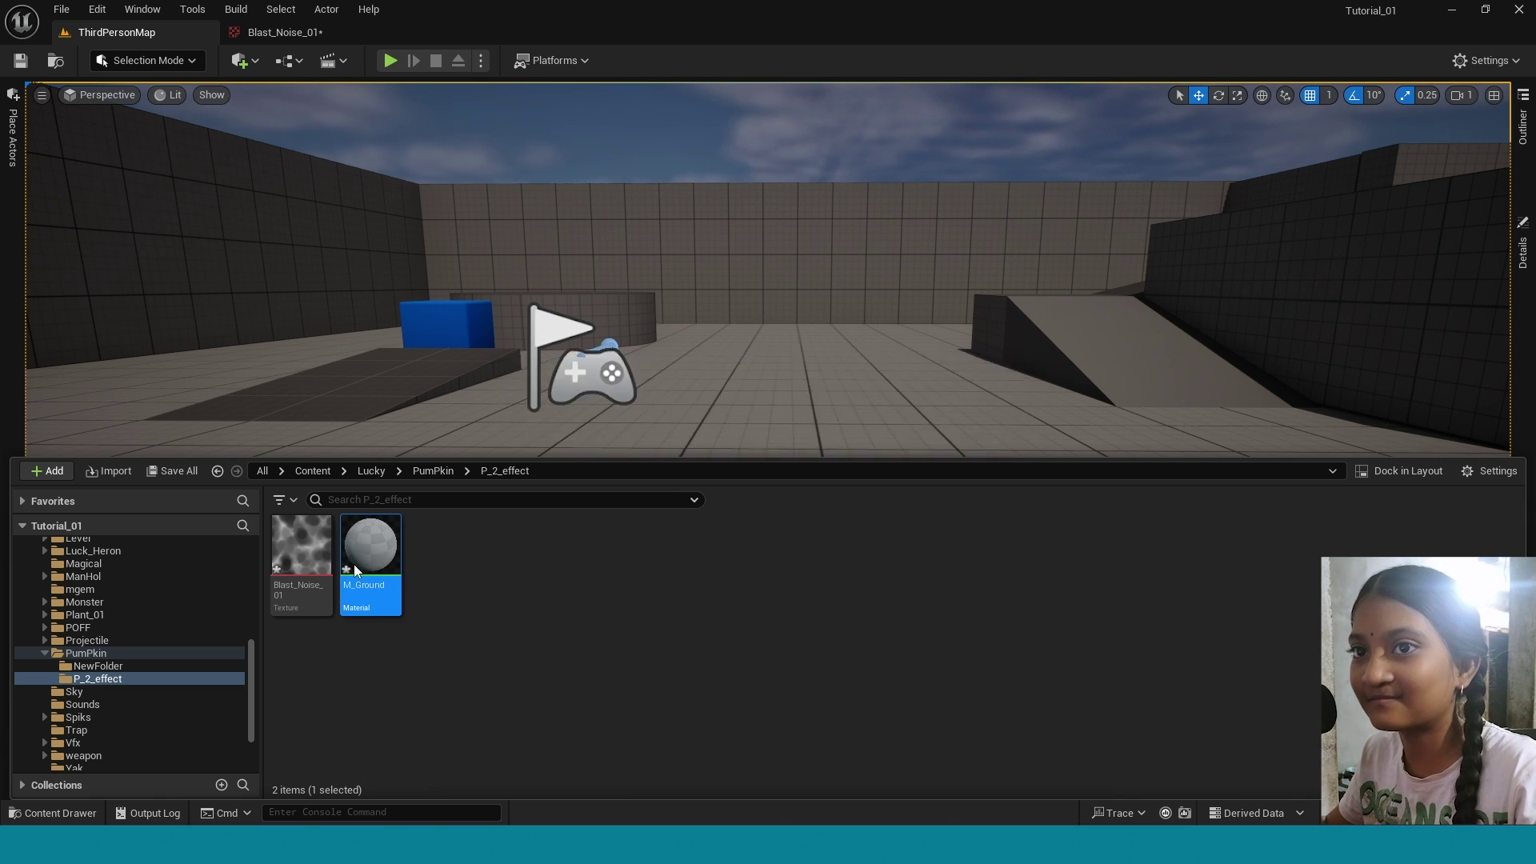
# Open M_Ground, set its blend mode to Translucent and make it two-sided.
pyautogui.doubleClick(353, 564)
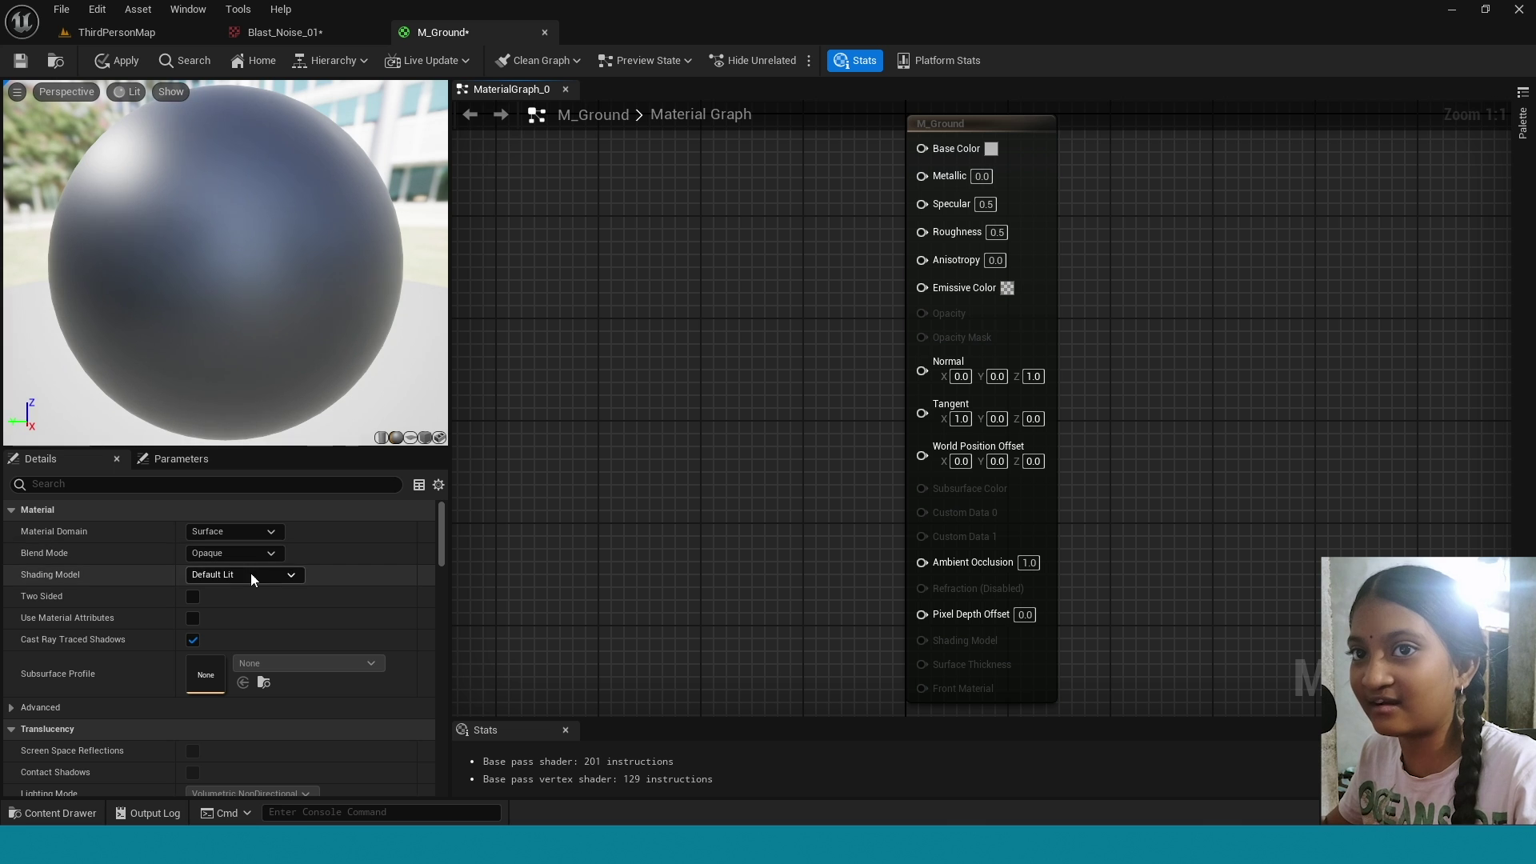
pyautogui.click(267, 553)
pyautogui.click(241, 593)
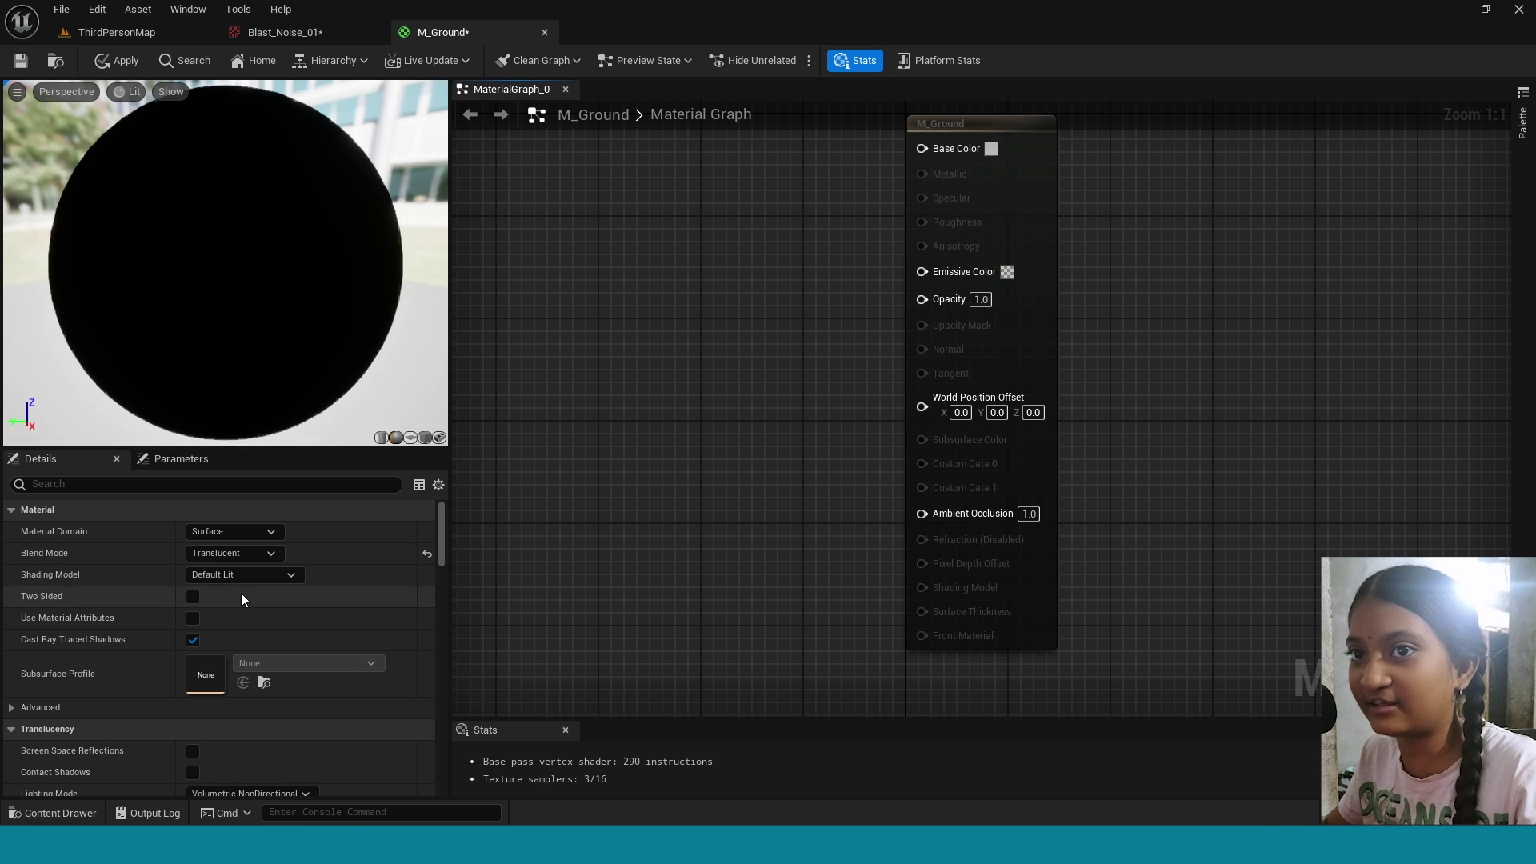
pyautogui.click(193, 596)
# Add the Blast_Noise_01 texture to the material graph as a Texture Sample node.
pyautogui.moveTo(661, 392); pyautogui.dragTo(931, 419, button='right')
pyautogui.hotkey('ctrl', 'space')
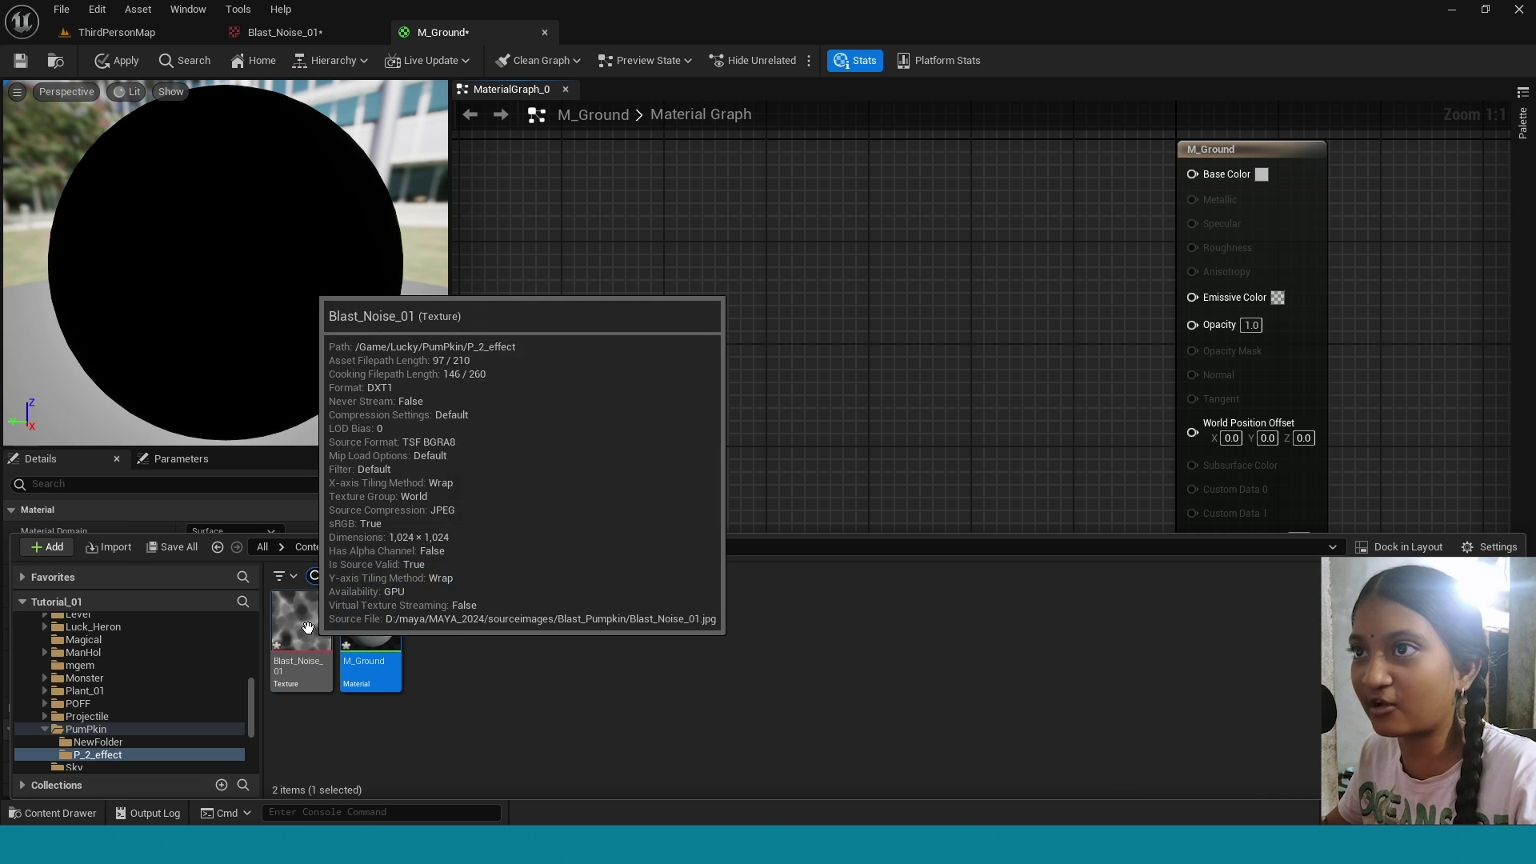
pyautogui.moveTo(302, 624); pyautogui.dragTo(632, 337)
pyautogui.moveTo(602, 343); pyautogui.dragTo(800, 366, button='right')
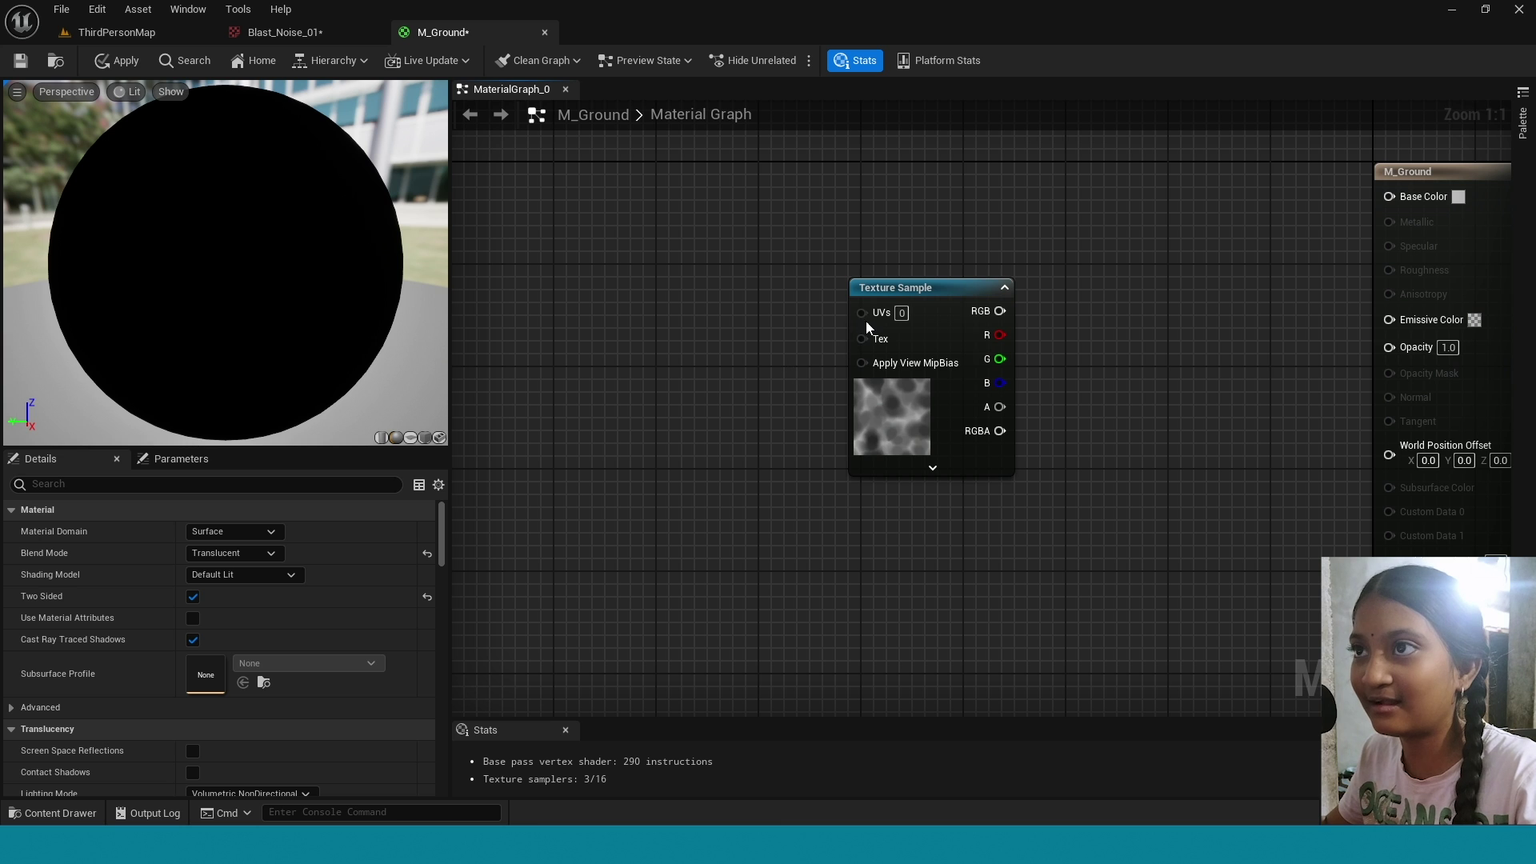
# Add a Multiply node feeding the Texture Sample's UVs and place it before that node.
pyautogui.moveTo(866, 319); pyautogui.dragTo(773, 316)
pyautogui.write('mult')
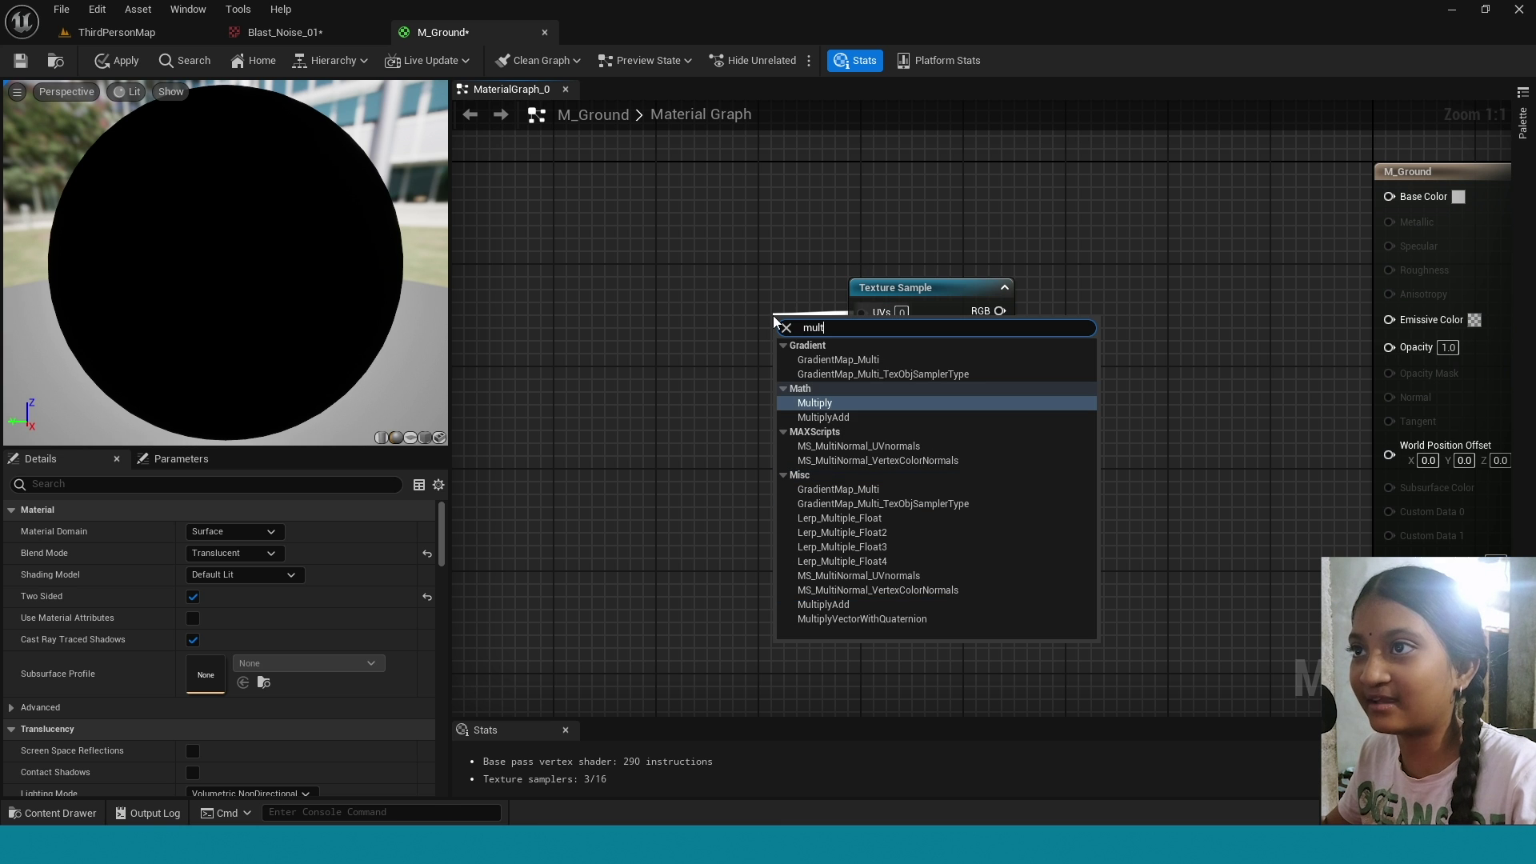
pyautogui.click(840, 404)
pyautogui.moveTo(805, 331); pyautogui.dragTo(640, 294)
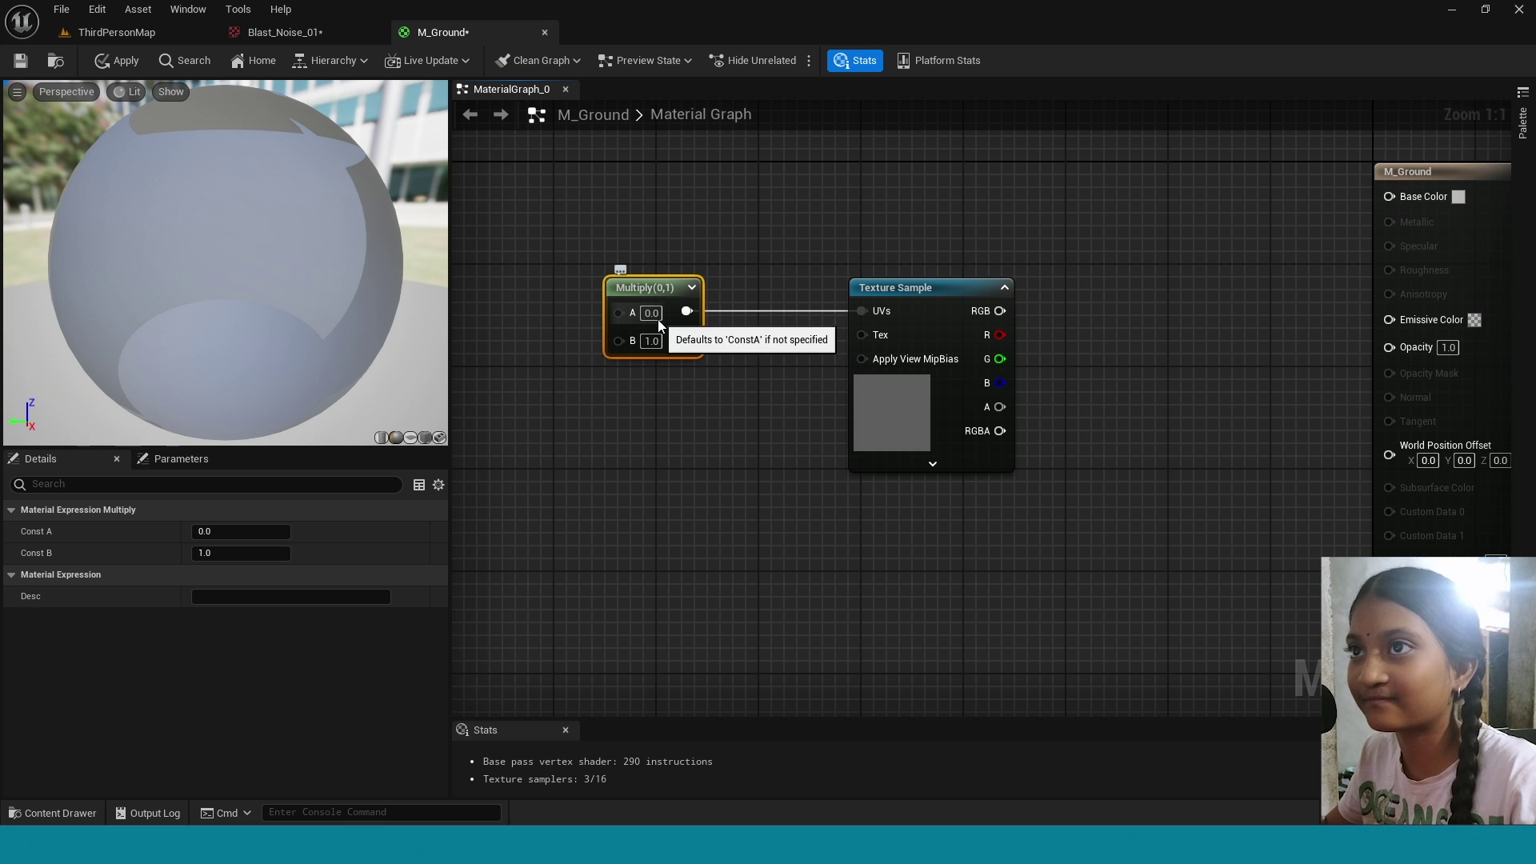
# Add a VectorToRadialValue node and connect its Radial Coordinates to the Multiply node's A input.
pyautogui.moveTo(667, 410); pyautogui.dragTo(916, 463, button='right')
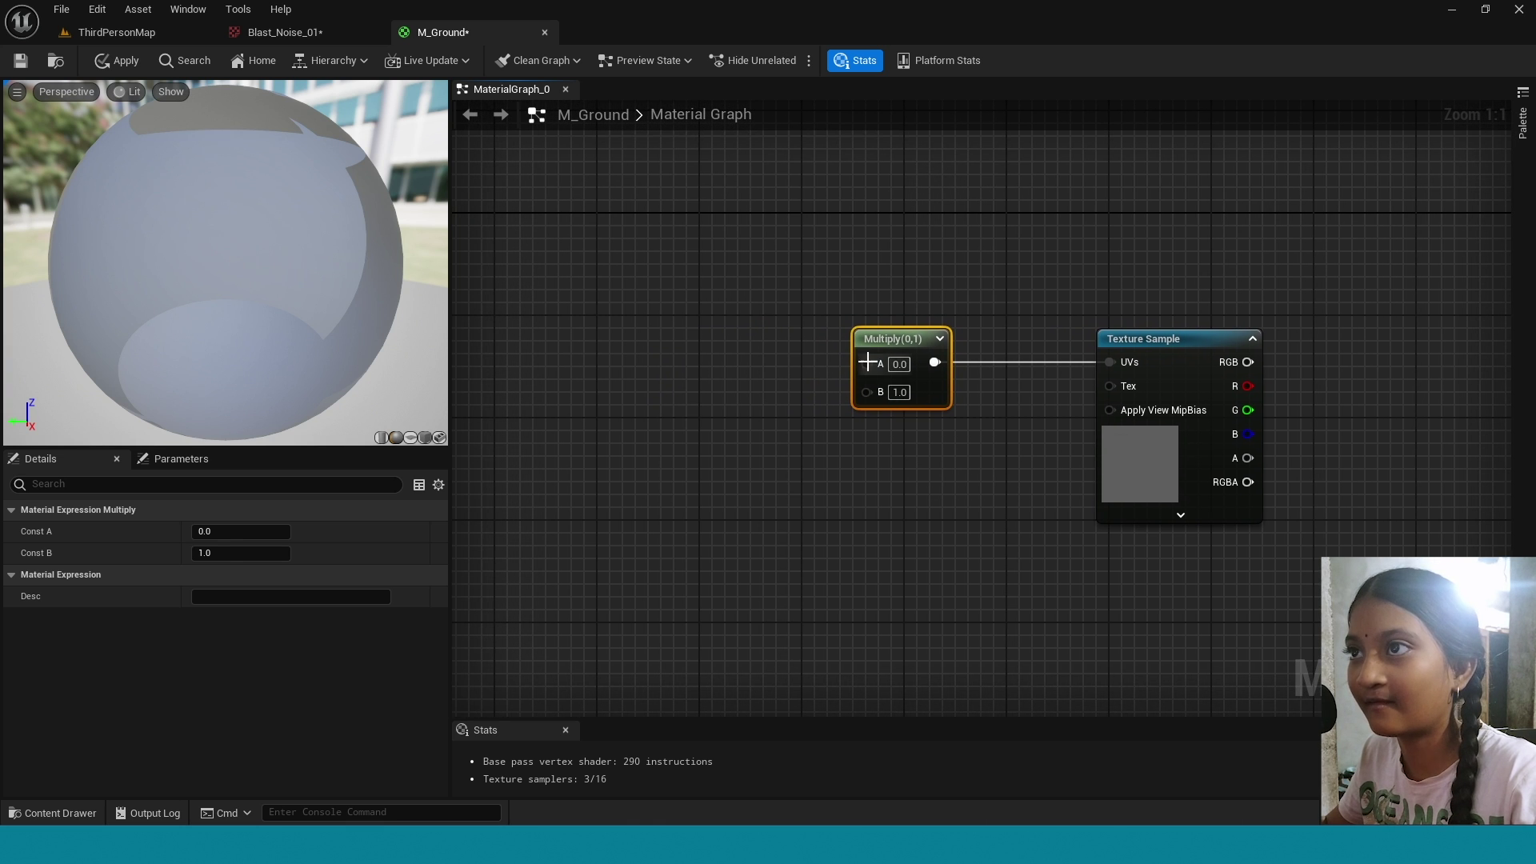
pyautogui.click(837, 365)
pyautogui.moveTo(810, 361); pyautogui.dragTo(806, 357)
pyautogui.write('ve')
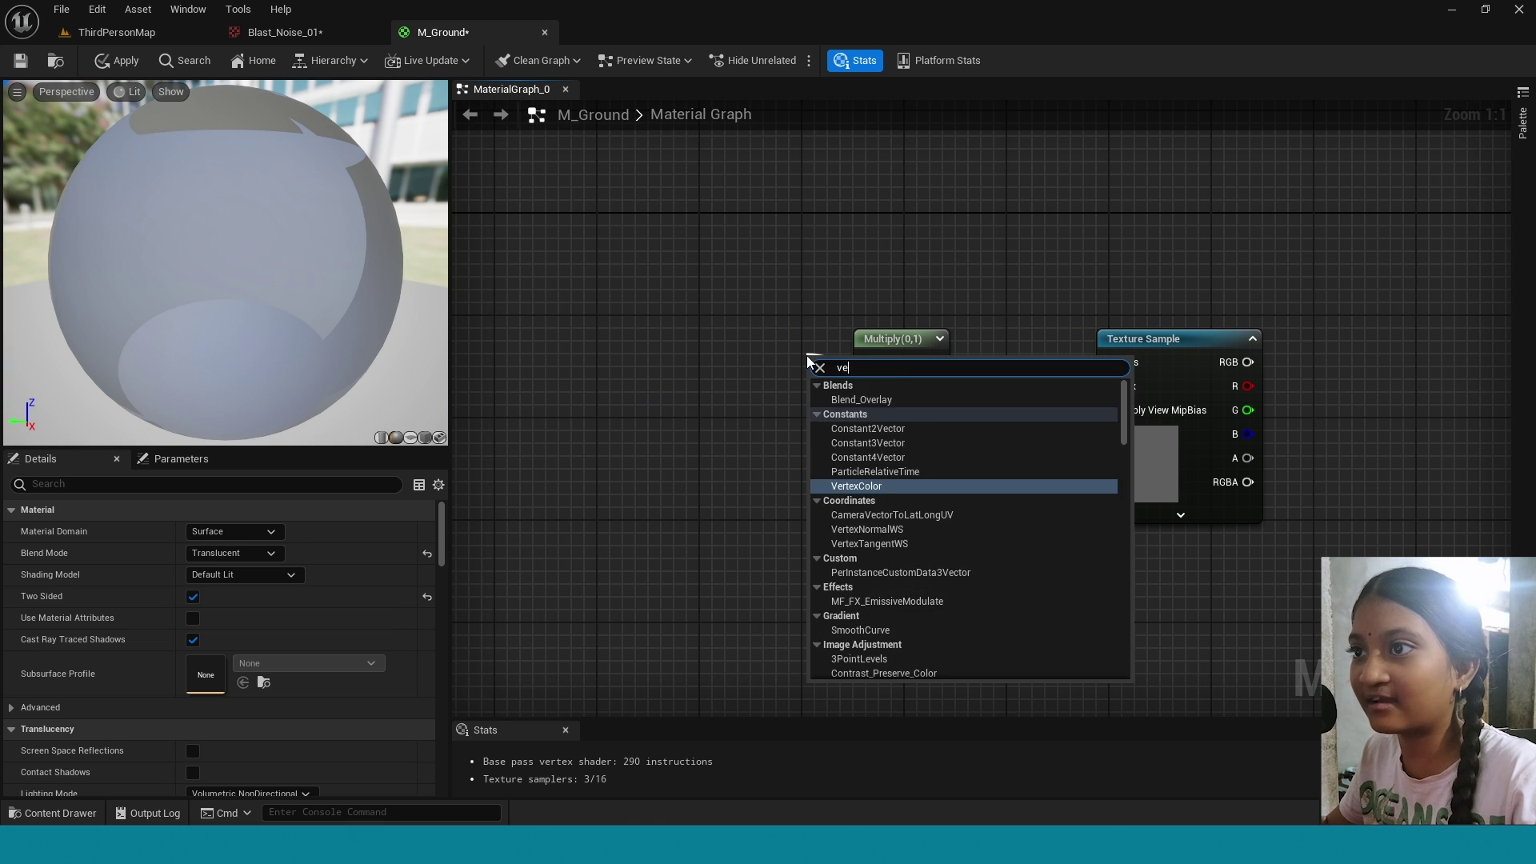
pyautogui.write('ctor to radi')
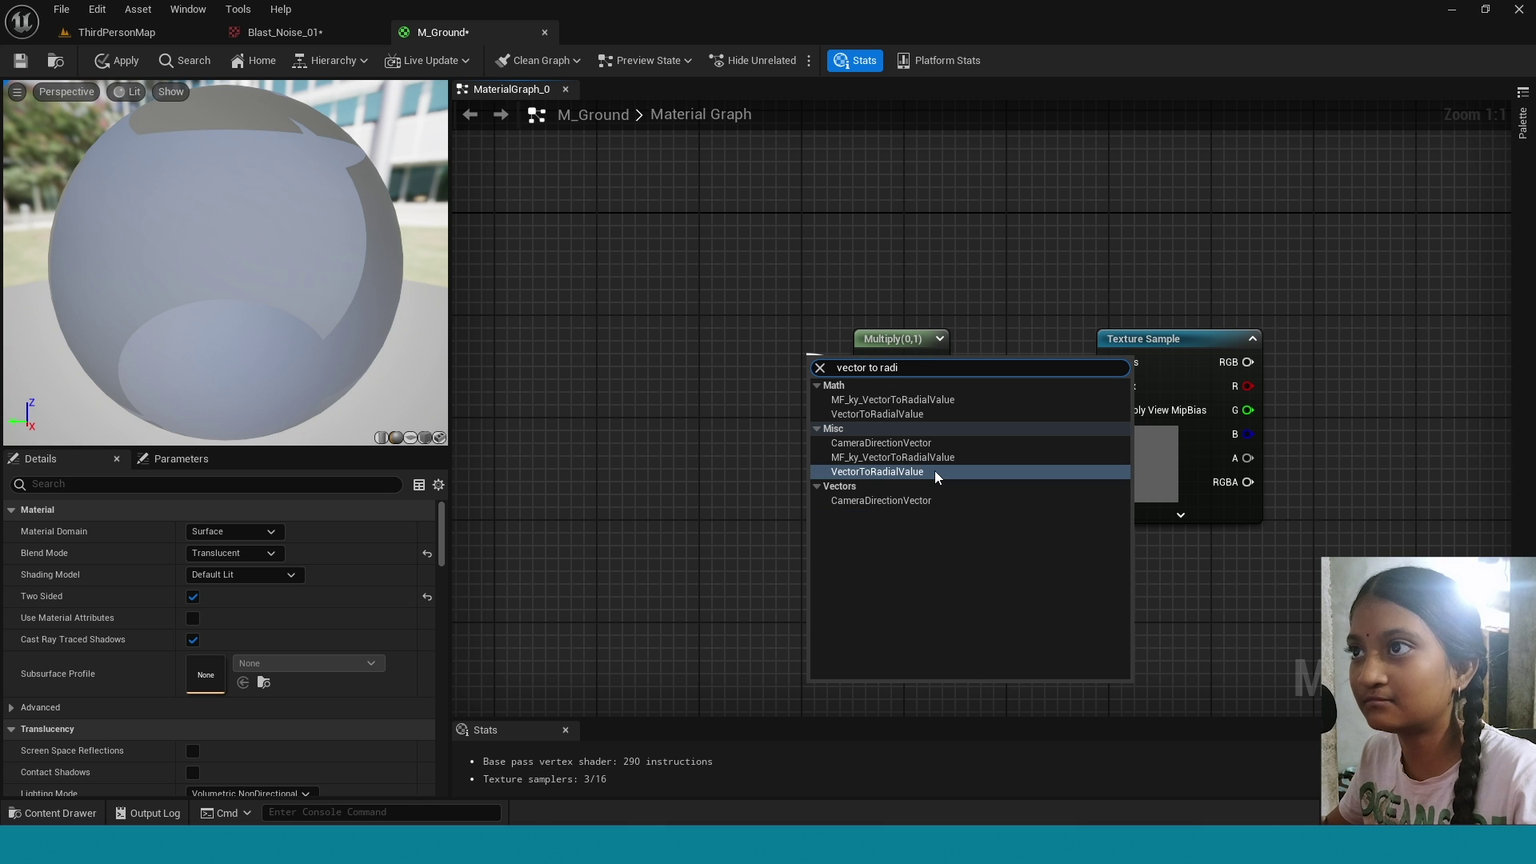
pyautogui.click(935, 471)
pyautogui.moveTo(835, 459); pyautogui.dragTo(674, 324)
# Add a Constant2Vector node with X 0.5 and Y 0.5 and connect it to the Multiply node's B input.
pyautogui.moveTo(830, 612); pyautogui.dragTo(929, 618, button='right')
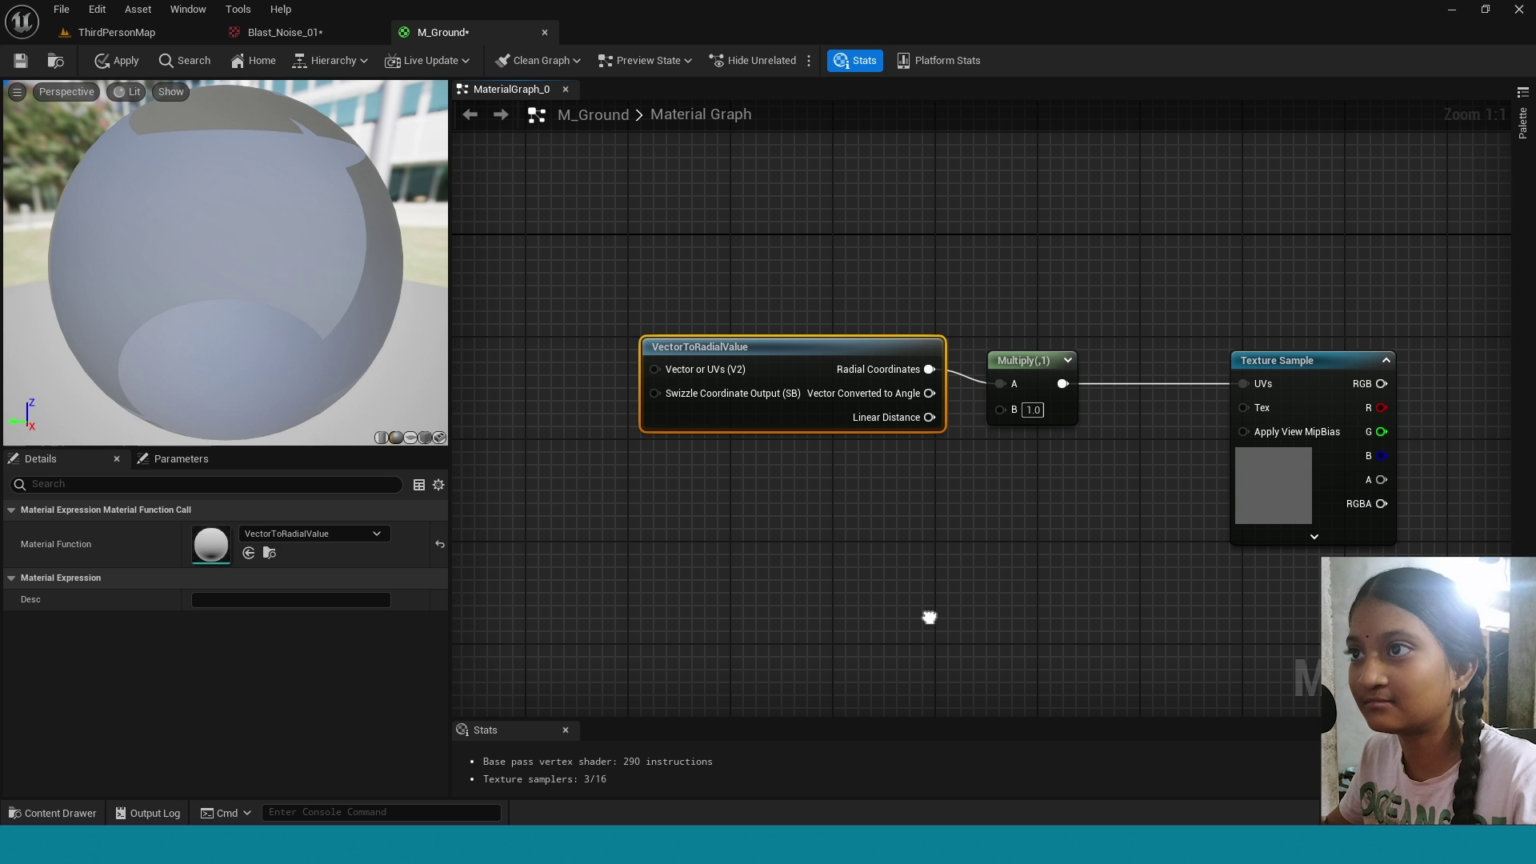
pyautogui.click(854, 552)
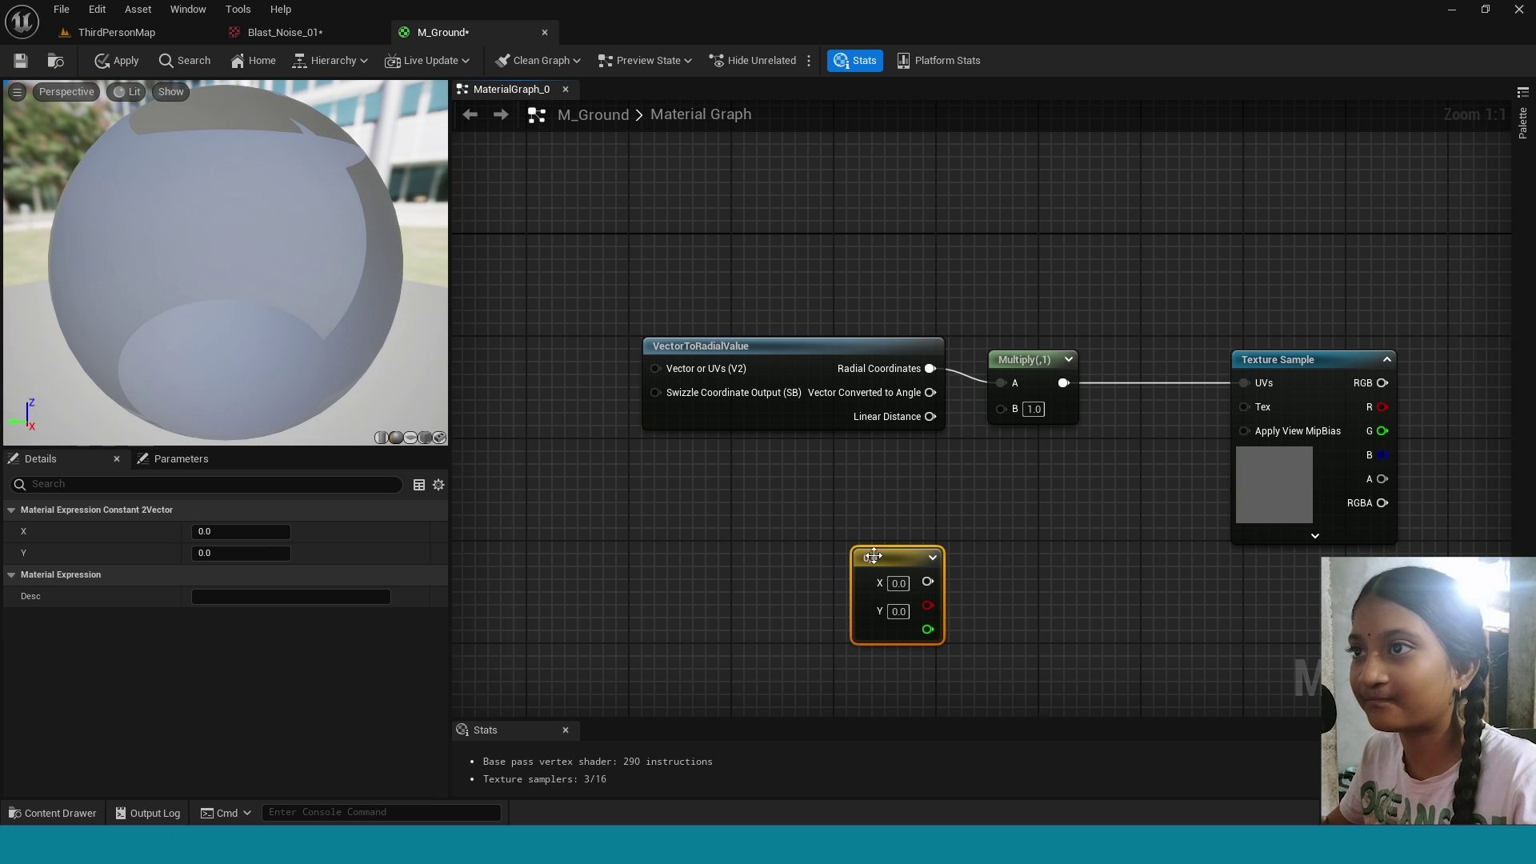
pyautogui.moveTo(888, 560); pyautogui.dragTo(1002, 409)
pyautogui.click(803, 513)
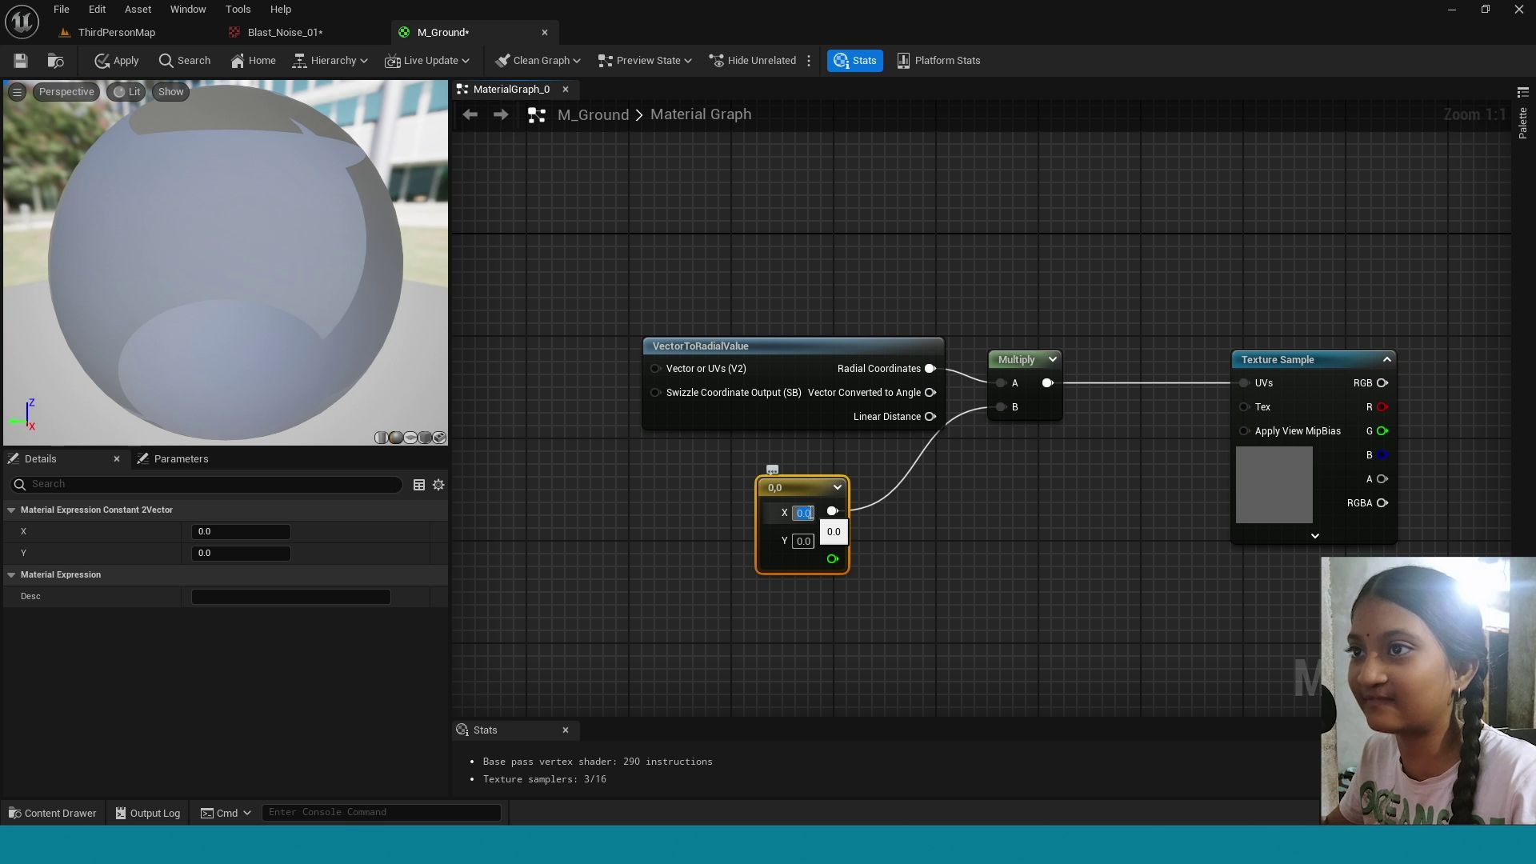
pyautogui.write('0.5')
pyautogui.press('Return')
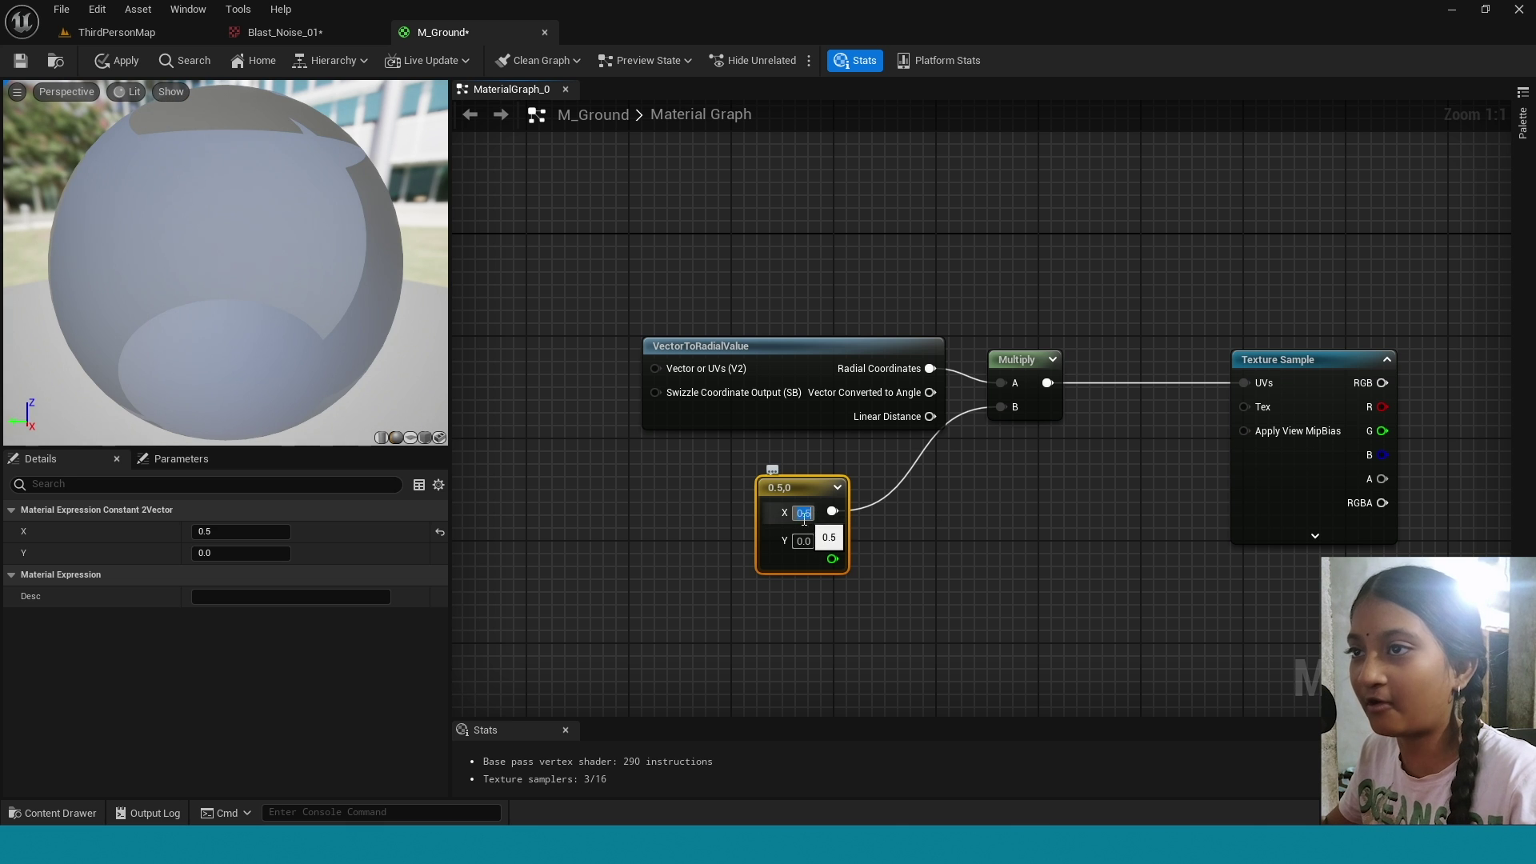
pyautogui.write('0.5')
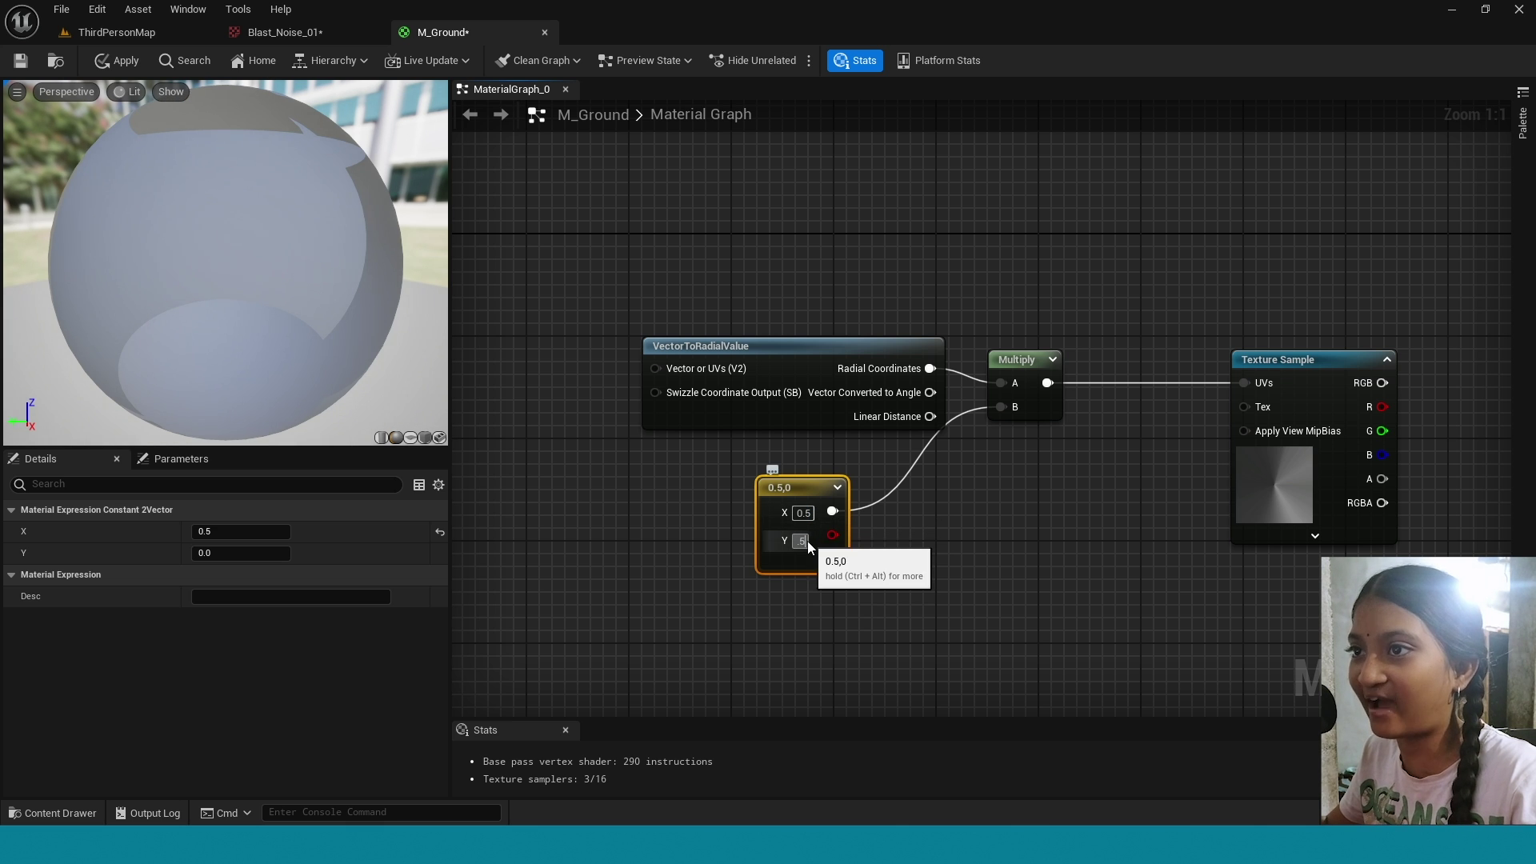
pyautogui.press('Return')
# Move the Texture Sample closer to Multiply and add a Blend_ColorBurn node between it and the material output.
pyautogui.moveTo(1175, 646); pyautogui.dragTo(931, 634, button='right')
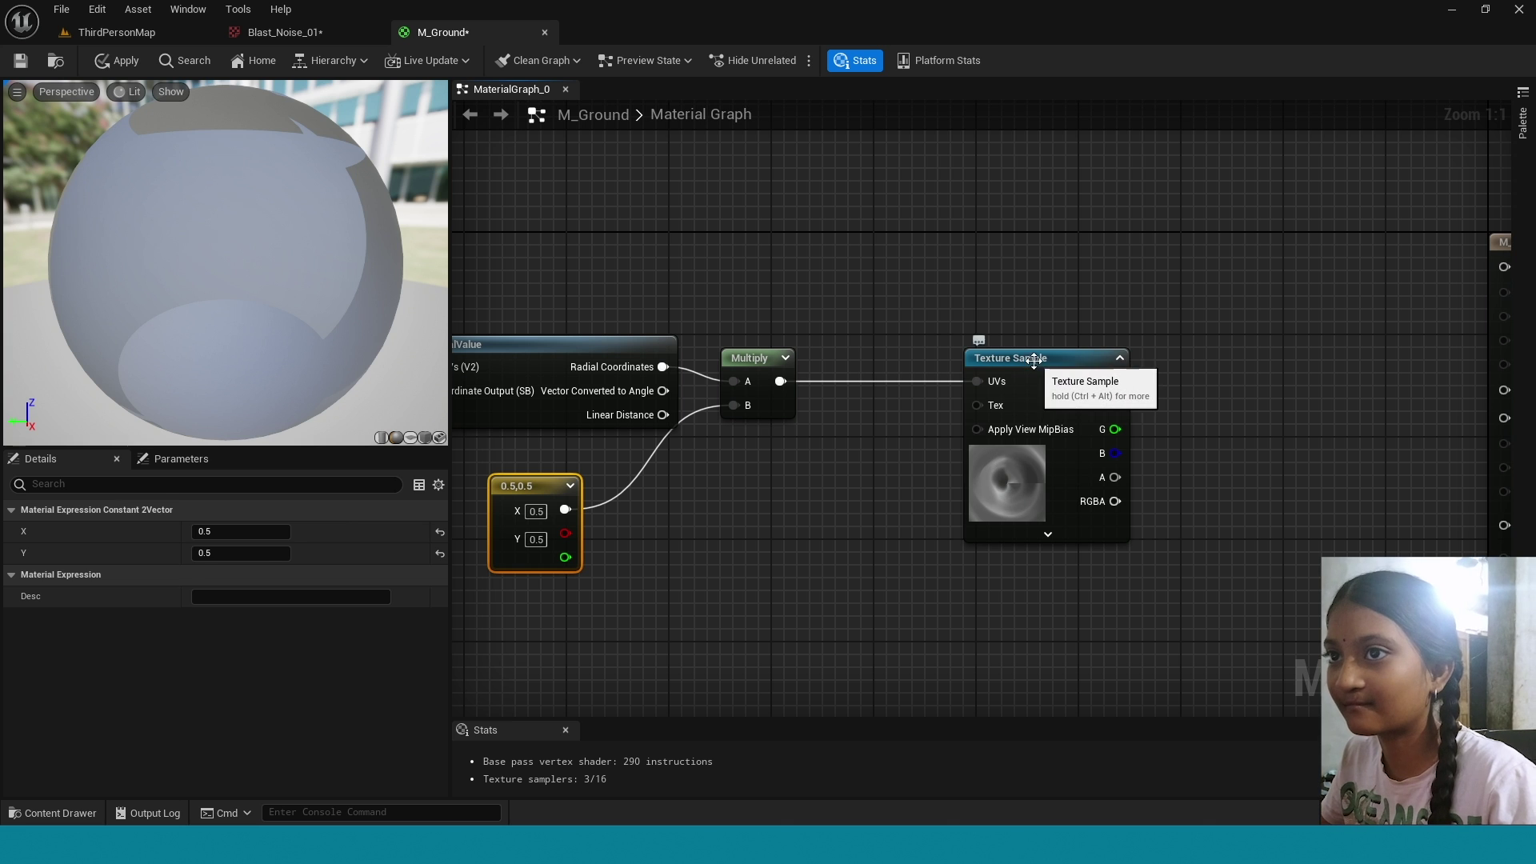
pyautogui.moveTo(1042, 360); pyautogui.dragTo(933, 363)
pyautogui.moveTo(1283, 477); pyautogui.dragTo(1219, 491, button='right')
pyautogui.click(1522, 124)
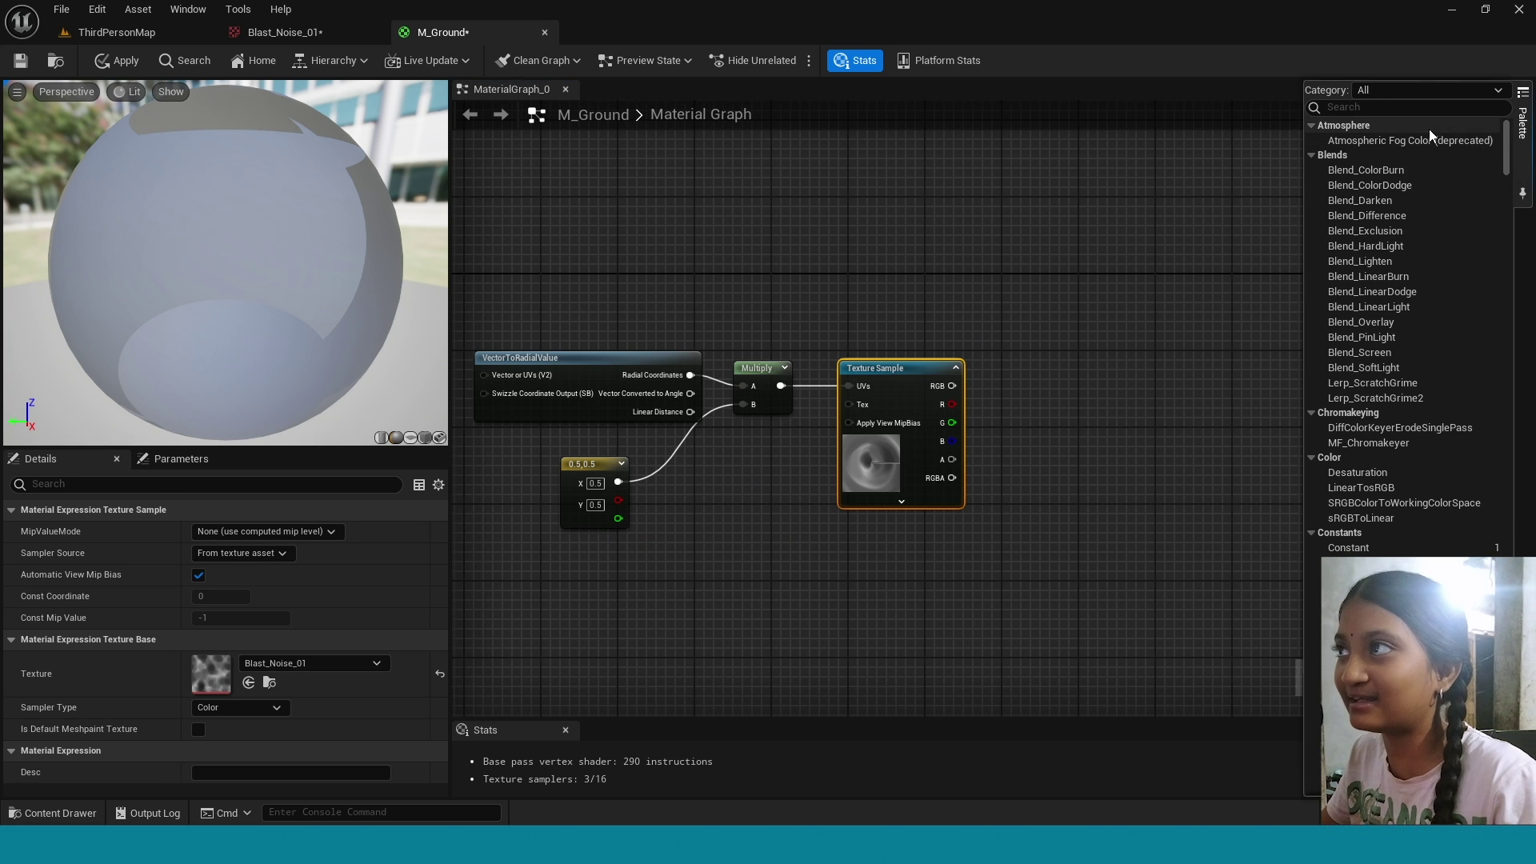
pyautogui.moveTo(1366, 170); pyautogui.dragTo(1077, 389)
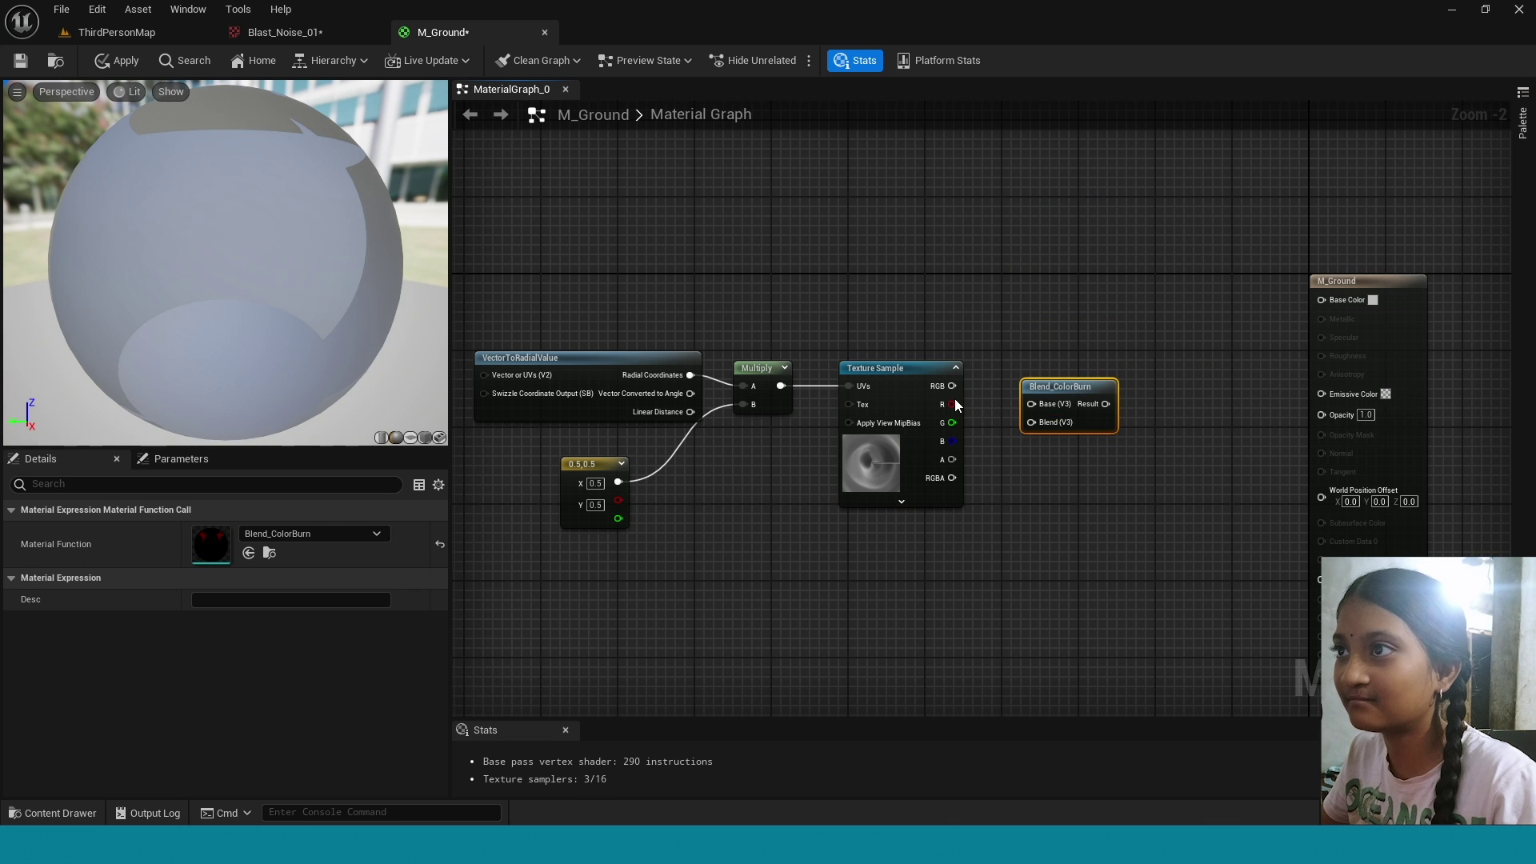
# Connect a new RadialGradientExponential node to Blend_ColorBurn's Base and the texture's red channel to its Blend input.
pyautogui.moveTo(952, 404); pyautogui.dragTo(984, 245)
pyautogui.write('radi')
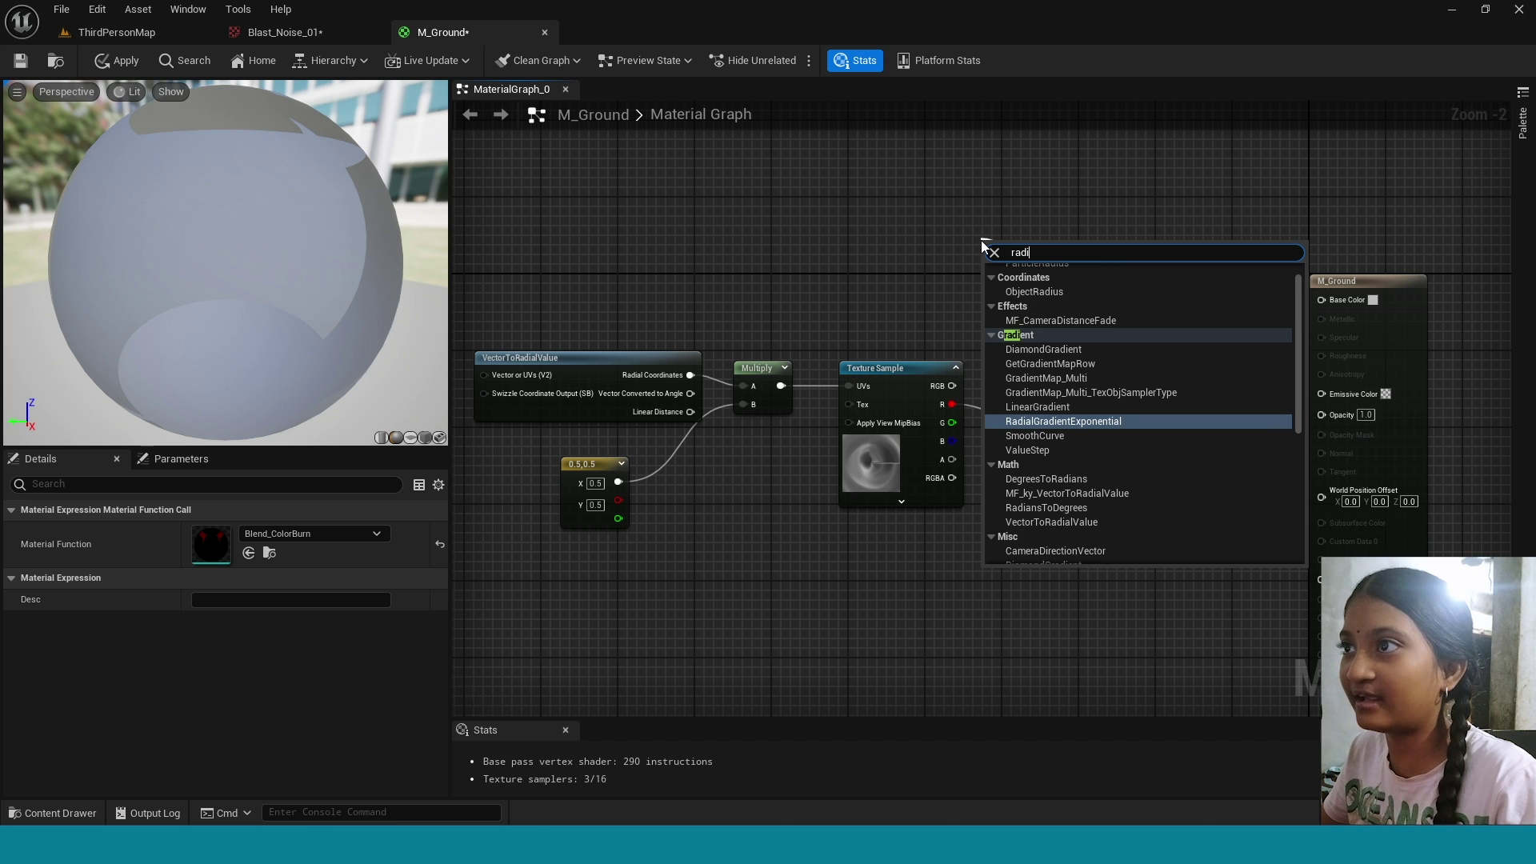
pyautogui.write('al')
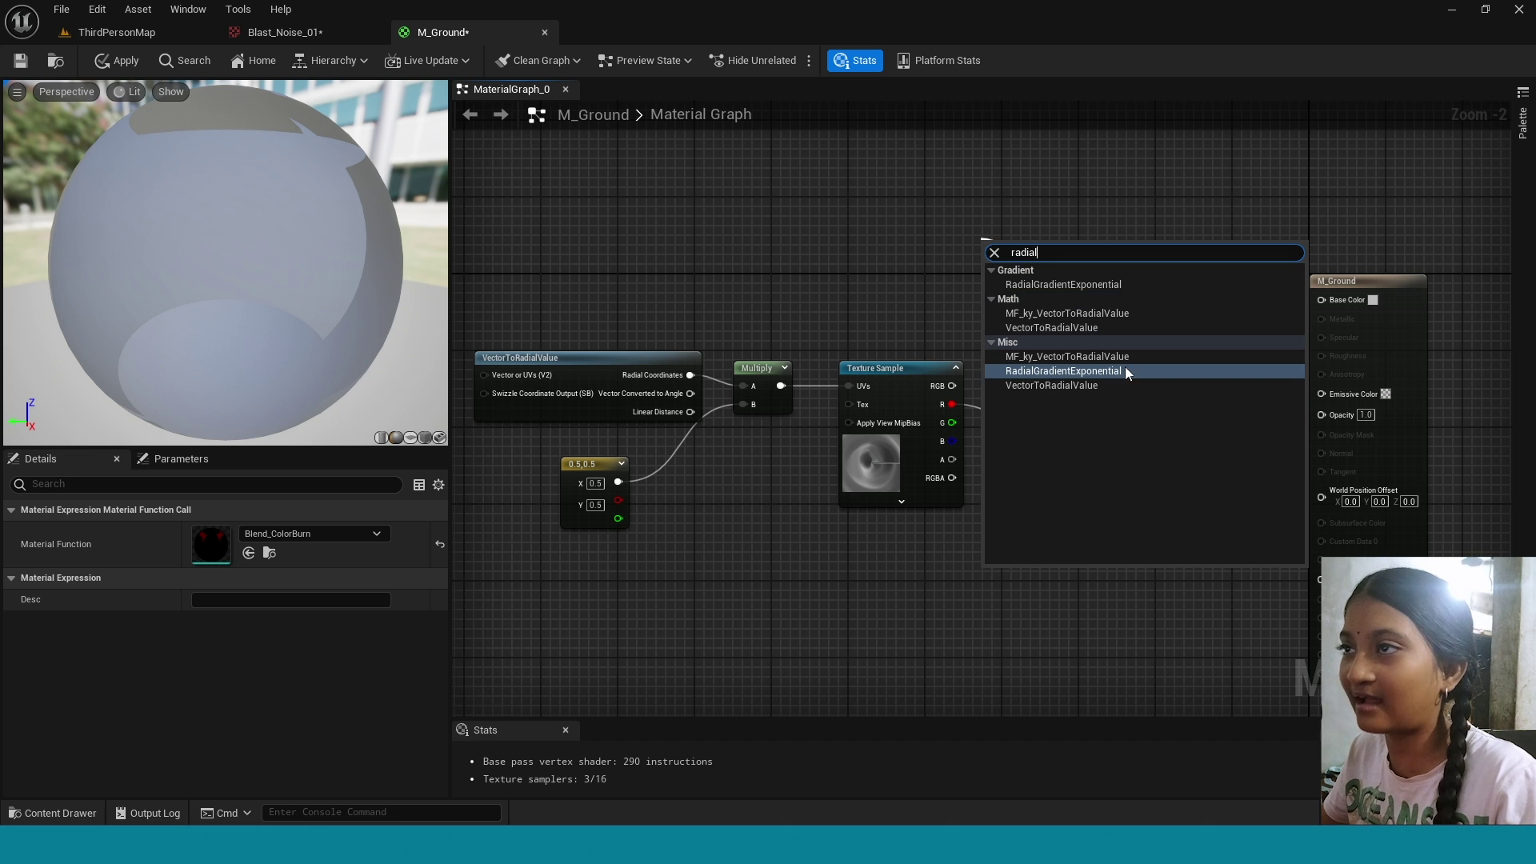
pyautogui.click(1106, 287)
pyautogui.moveTo(1045, 256); pyautogui.dragTo(833, 192)
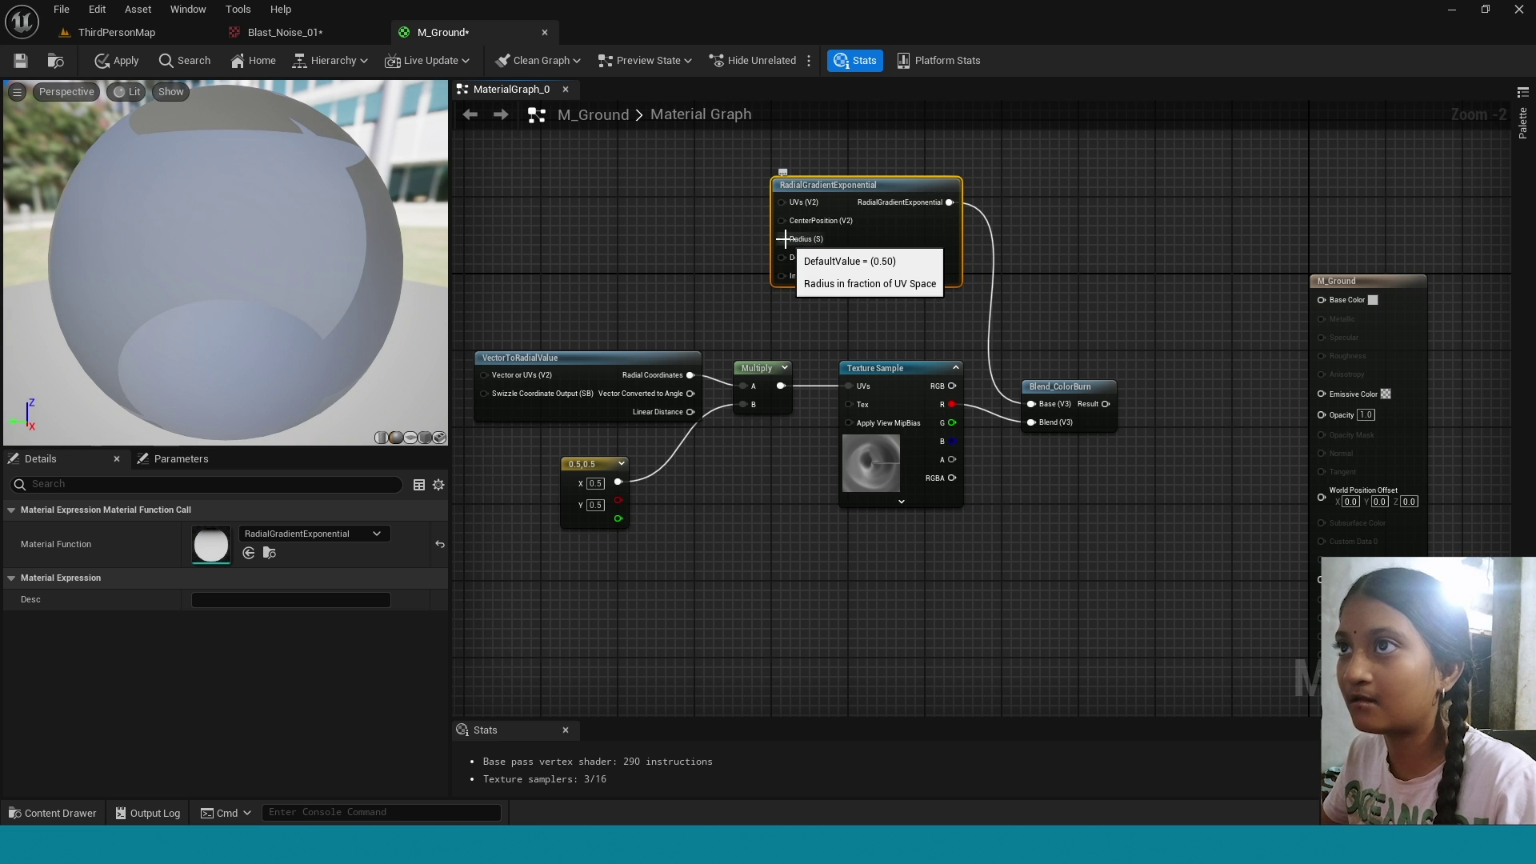
# Add a LinearInterpolate node feeding the Radius input of RadialGradientExponential.
pyautogui.moveTo(781, 239); pyautogui.dragTo(713, 241)
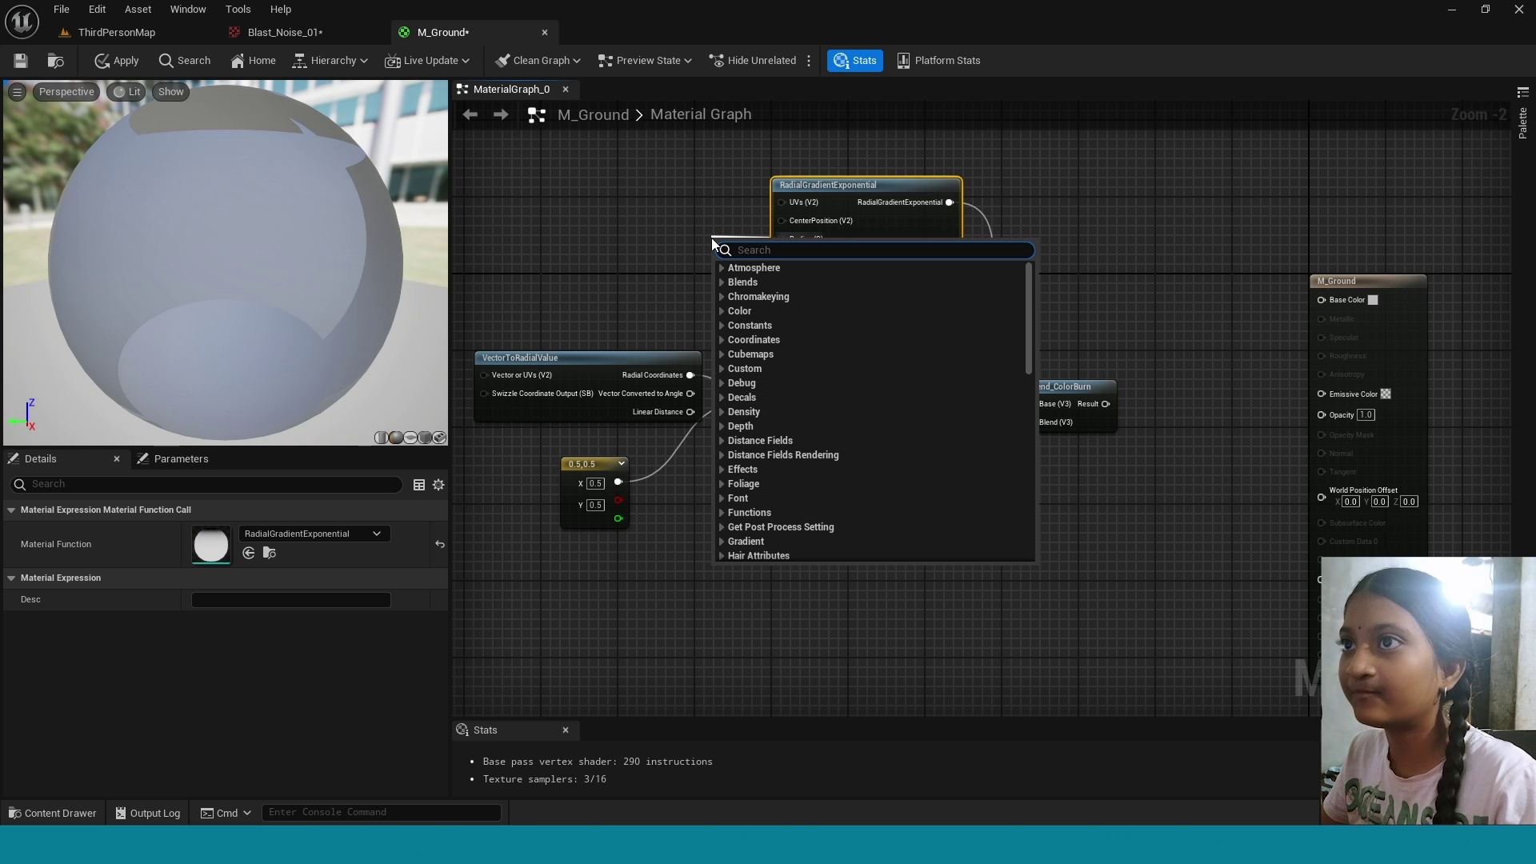
pyautogui.write('lerp')
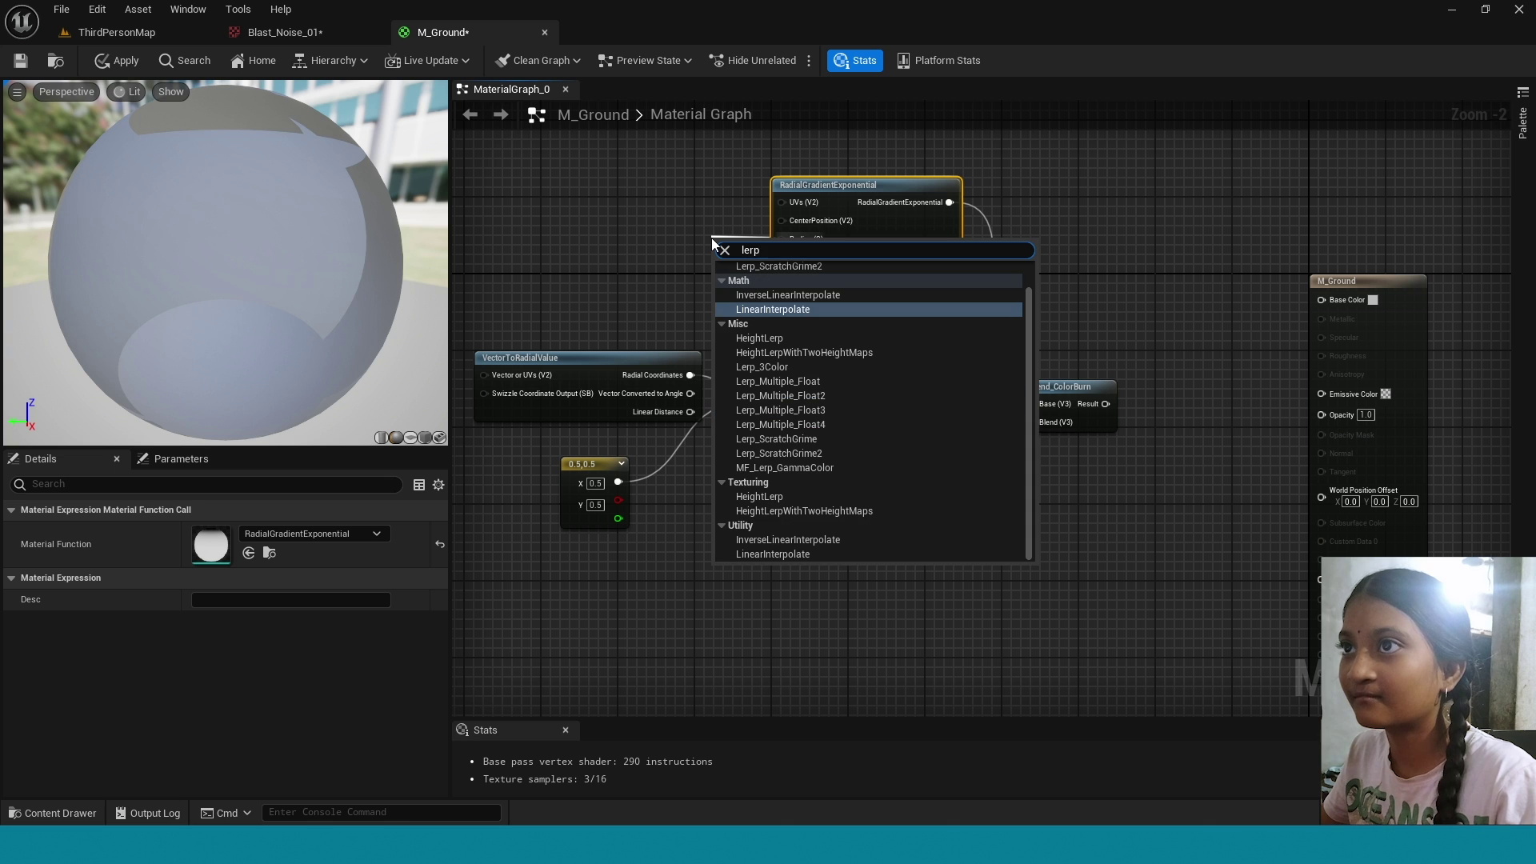
pyautogui.press('Return')
# Duplicate the Blast_Noise_01 Texture Sample beside the Lerp node and connect its red channel to the Lerp's Alpha.
pyautogui.click(840, 390)
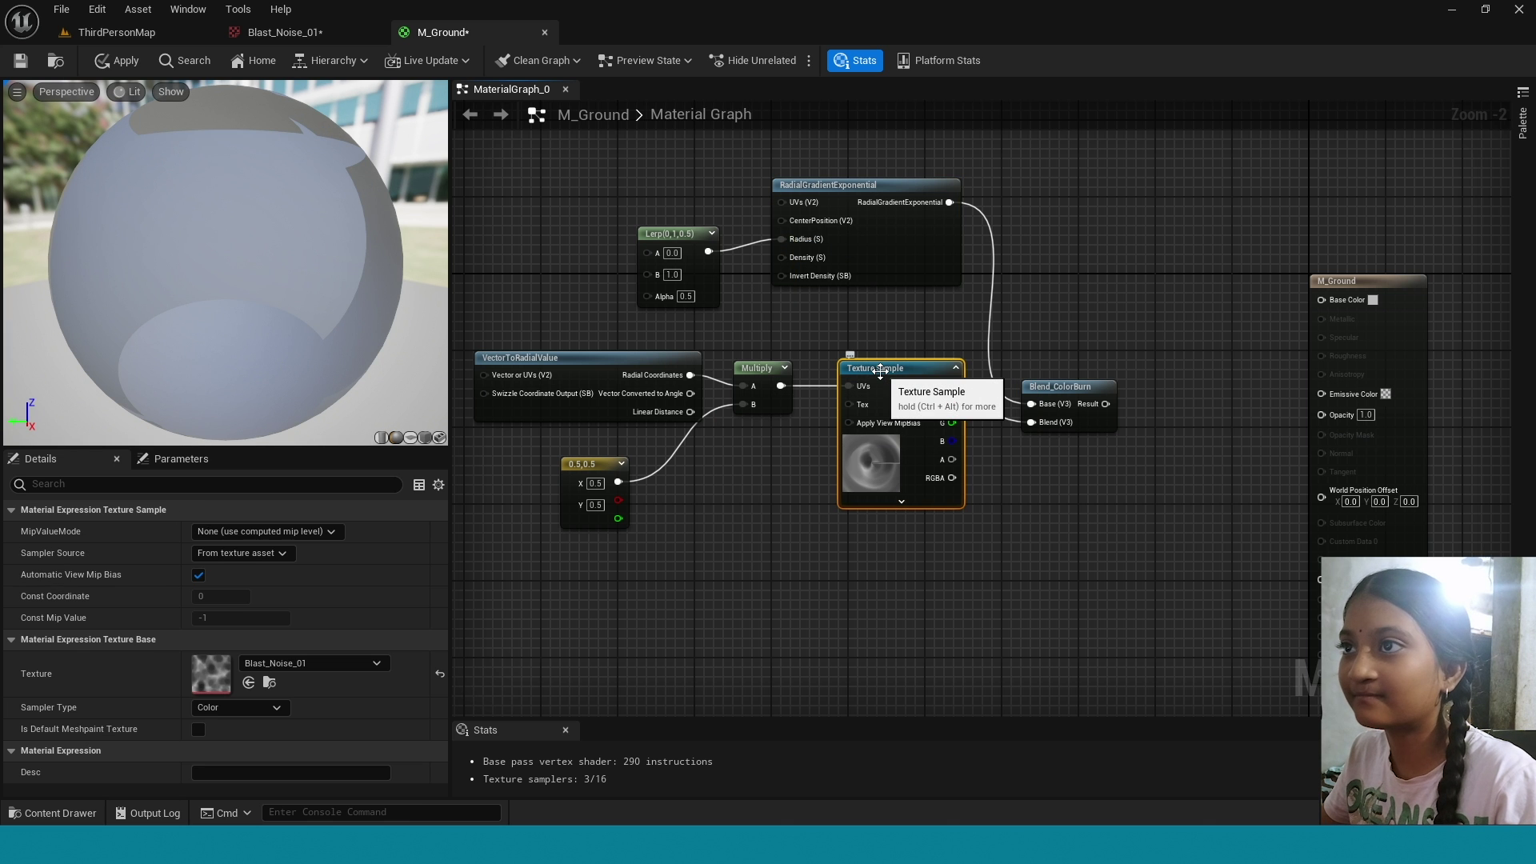
pyautogui.click(541, 180)
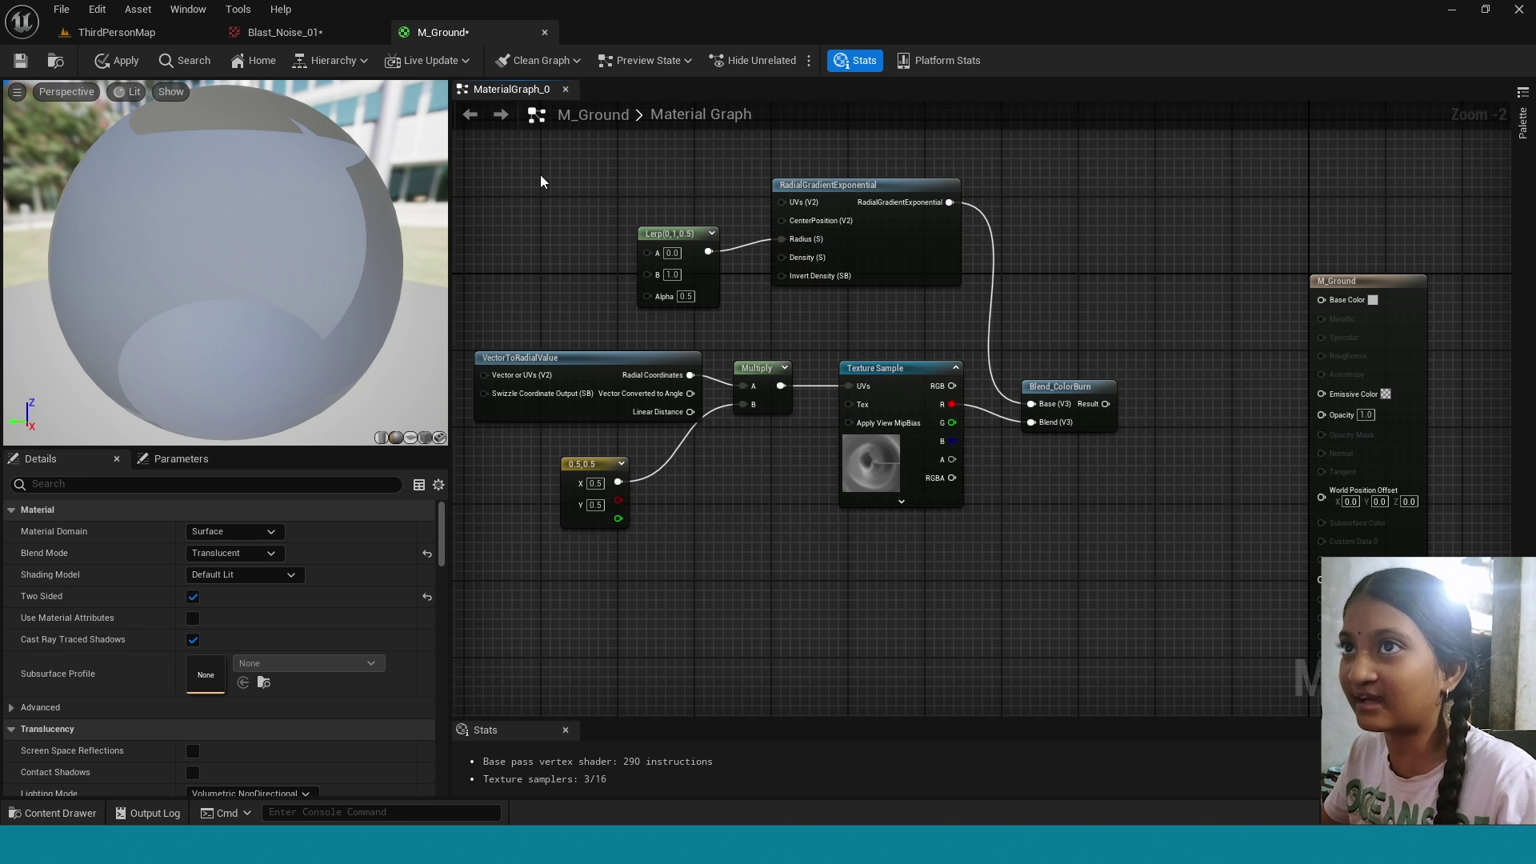
pyautogui.click(541, 181)
pyautogui.moveTo(695, 173); pyautogui.dragTo(832, 261, button='right')
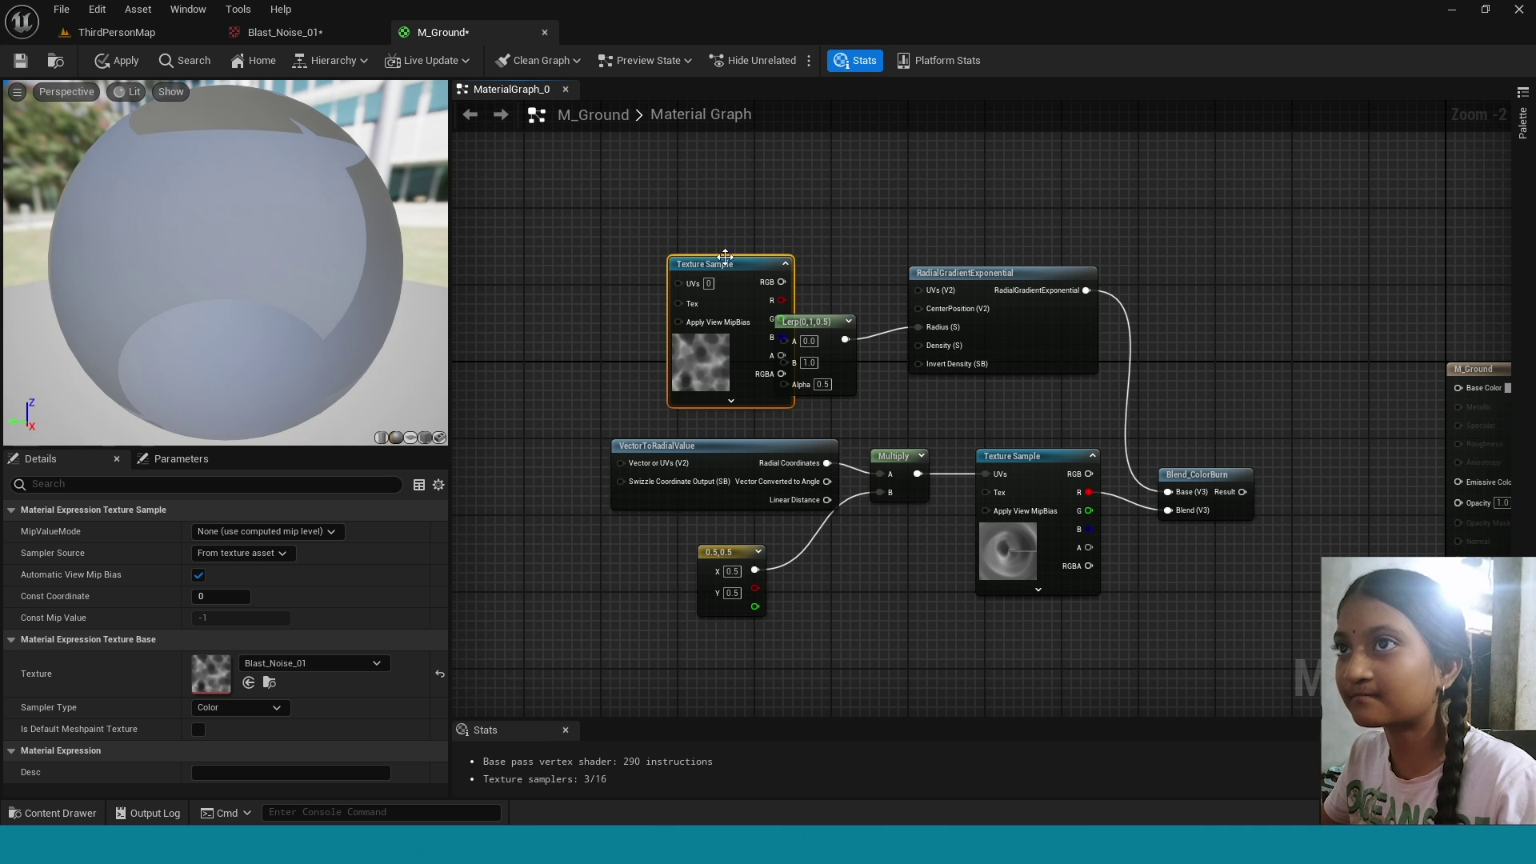
pyautogui.moveTo(725, 256); pyautogui.dragTo(616, 246)
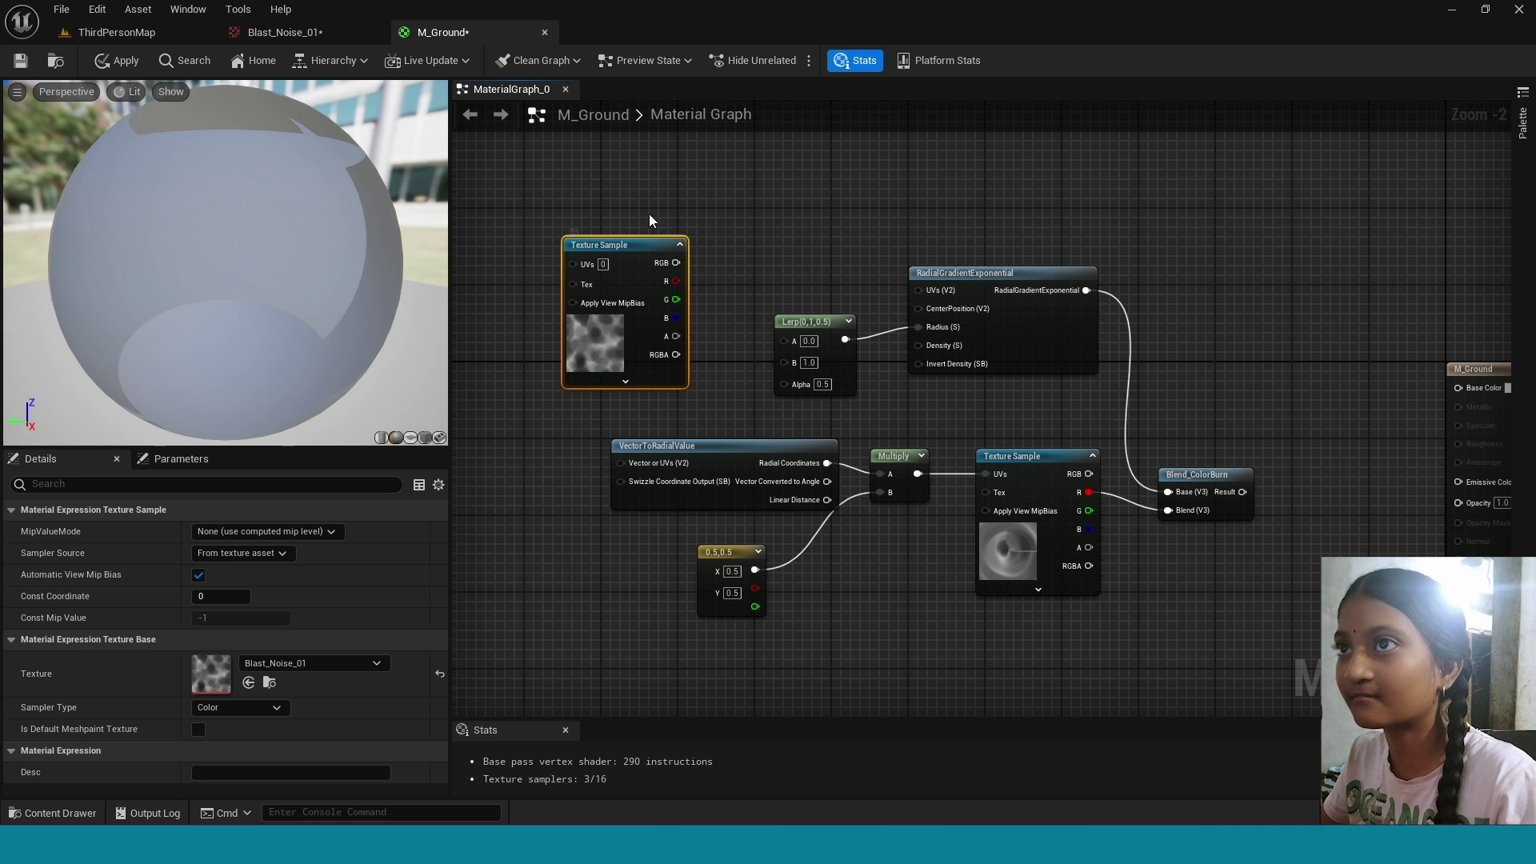
pyautogui.moveTo(676, 281); pyautogui.dragTo(790, 387)
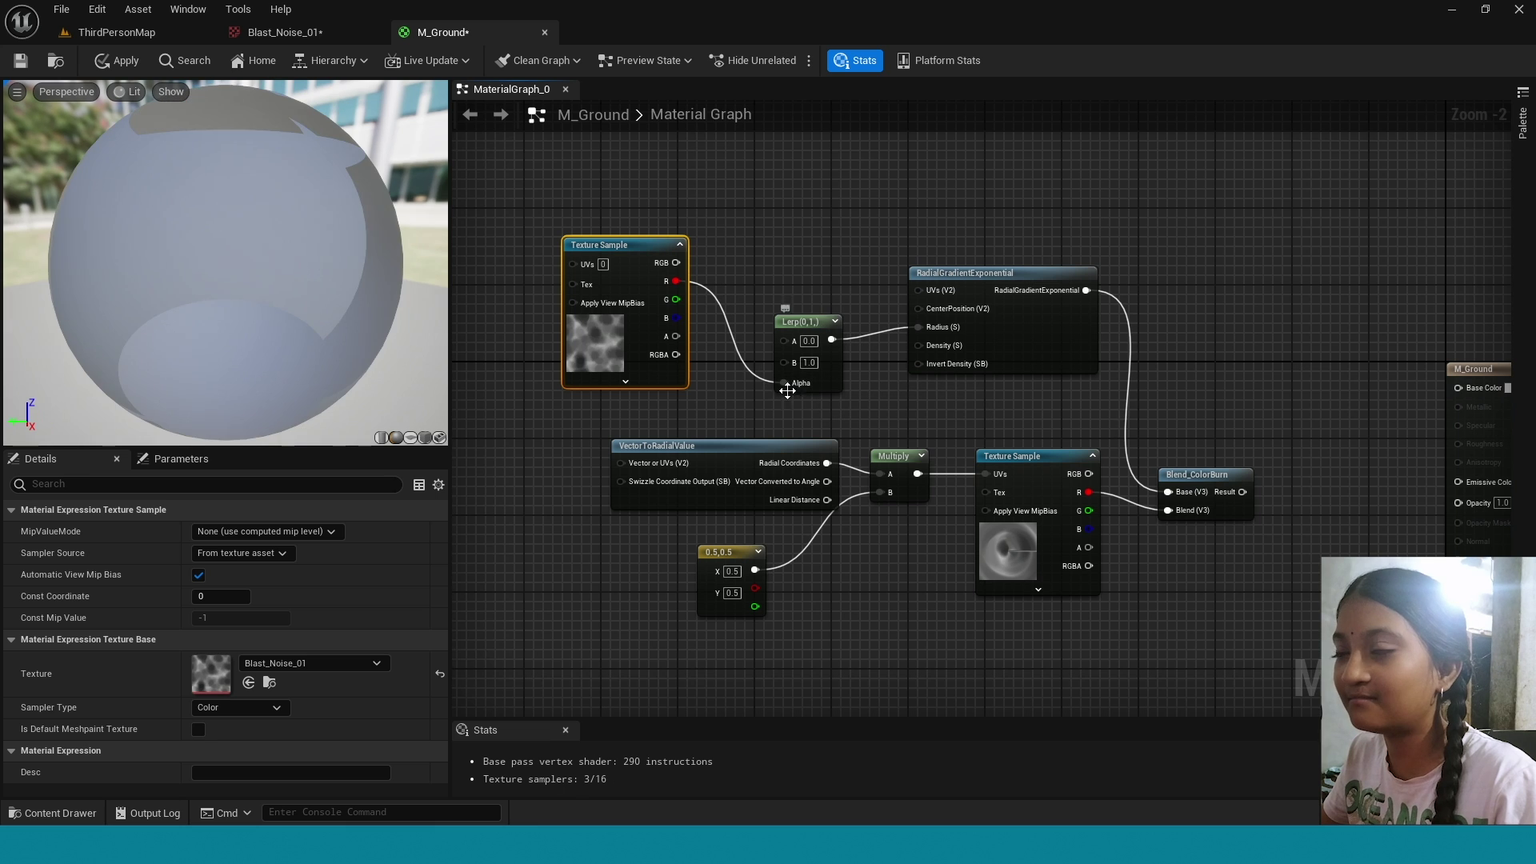
# Add a TextureCoordinate node feeding the UVs of the Texture Sample that drives the Lerp, placed beside that sample.
pyautogui.moveTo(790, 387); pyautogui.dragTo(879, 387, button='right')
pyautogui.moveTo(684, 305); pyautogui.dragTo(577, 266)
pyautogui.write('tex')
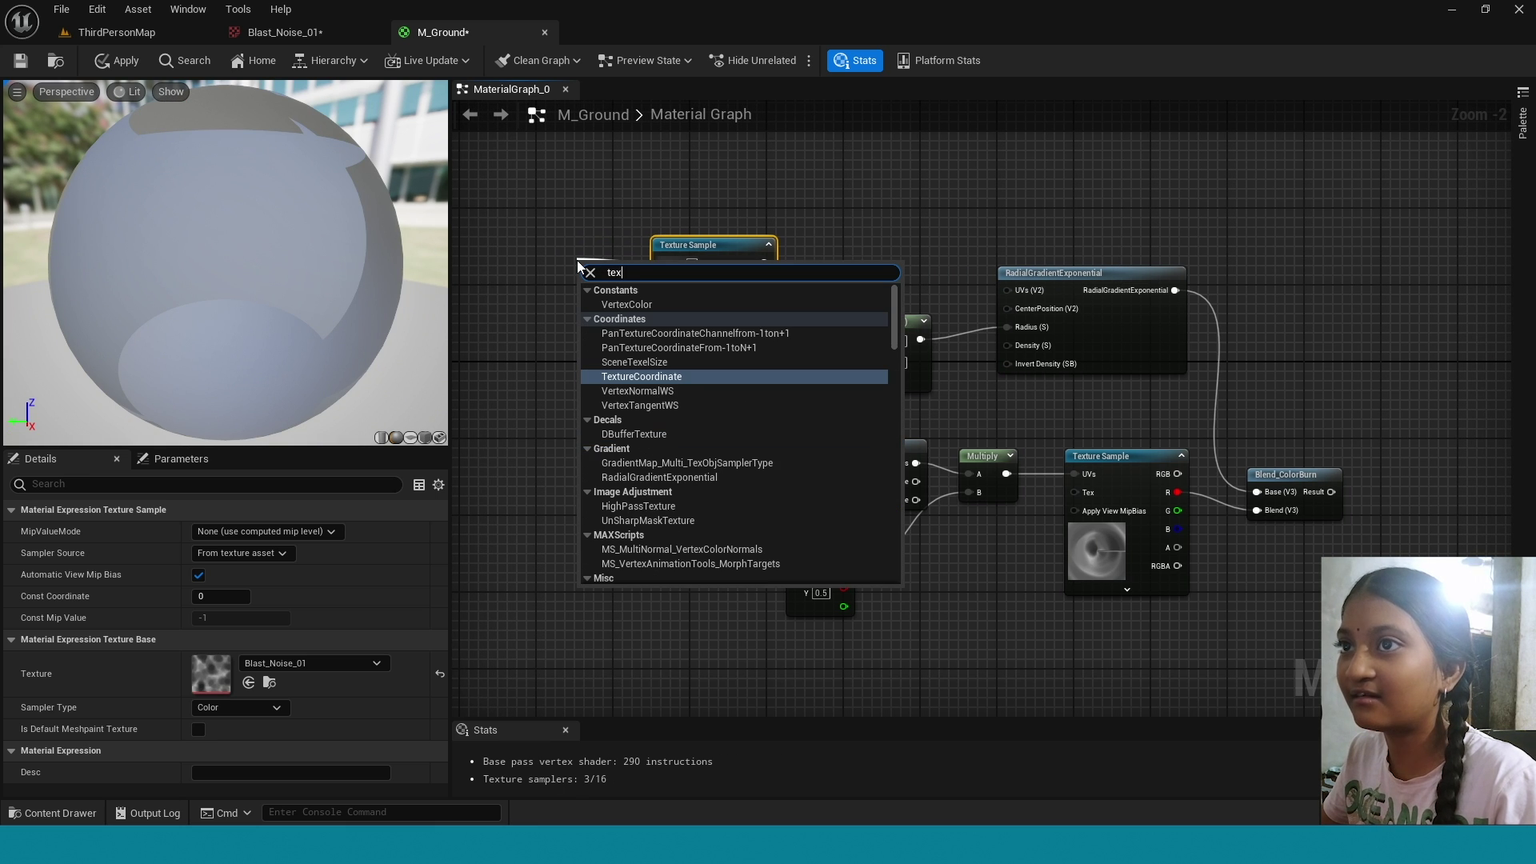
pyautogui.click(703, 376)
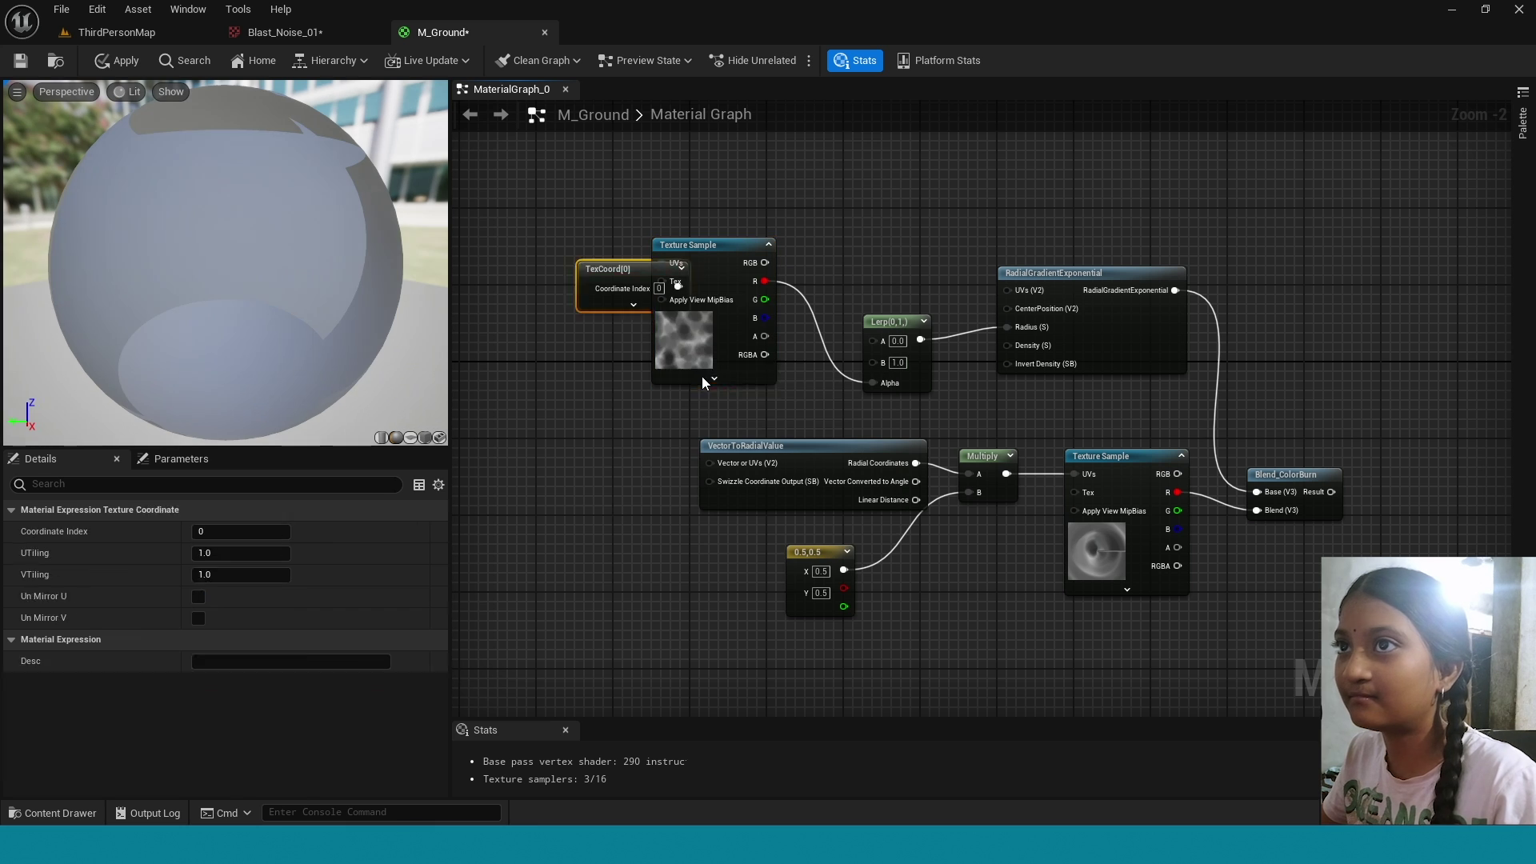
pyautogui.moveTo(577, 264); pyautogui.dragTo(762, 255, button='right')
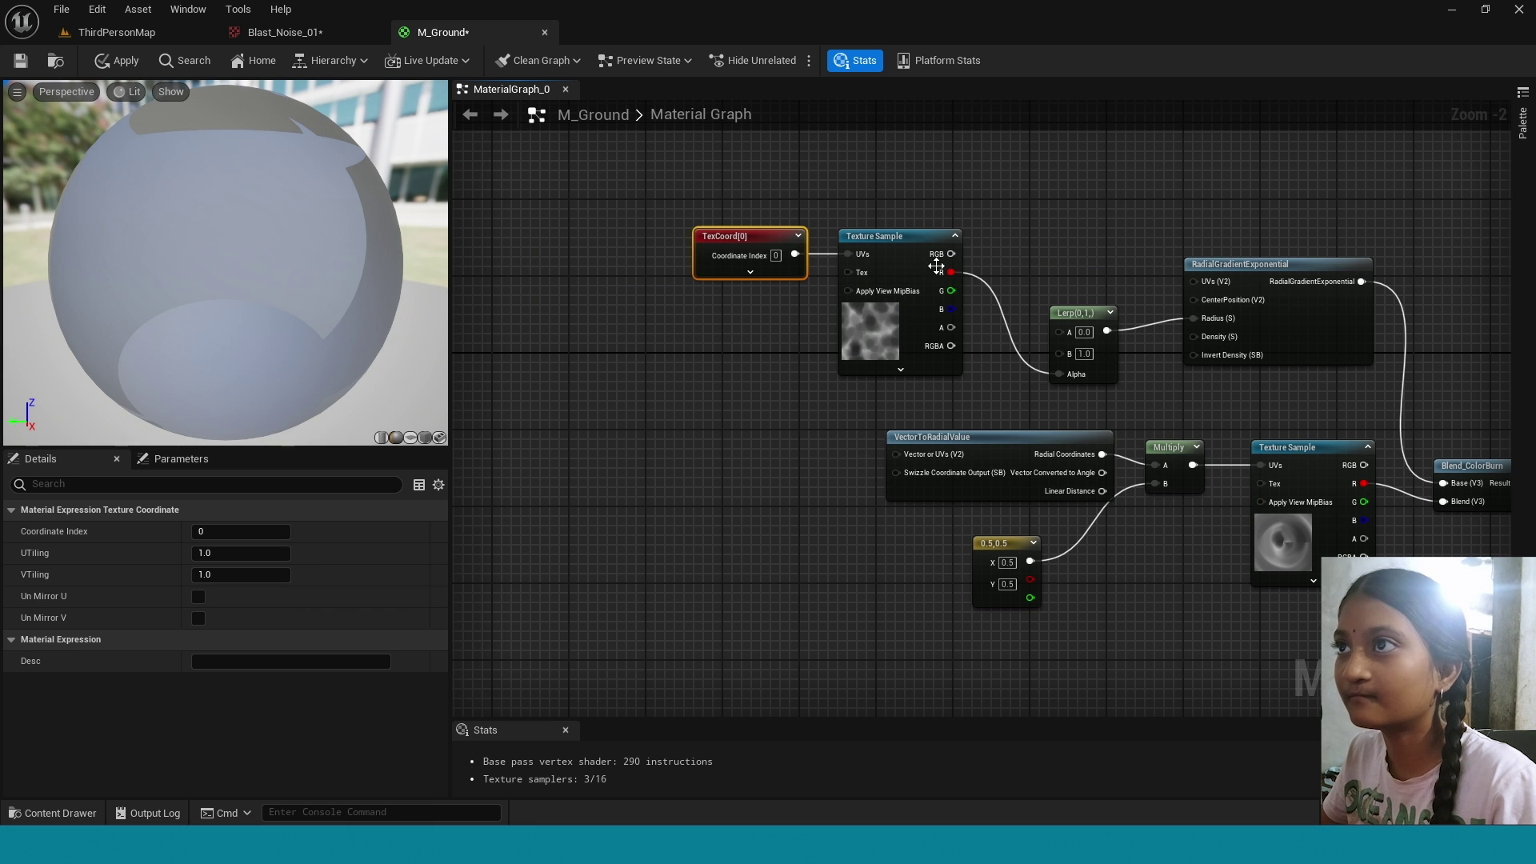
# Add a Power node with its Base fed by the red channel of the Lerp's Texture Sample.
pyautogui.moveTo(951, 273); pyautogui.dragTo(987, 195)
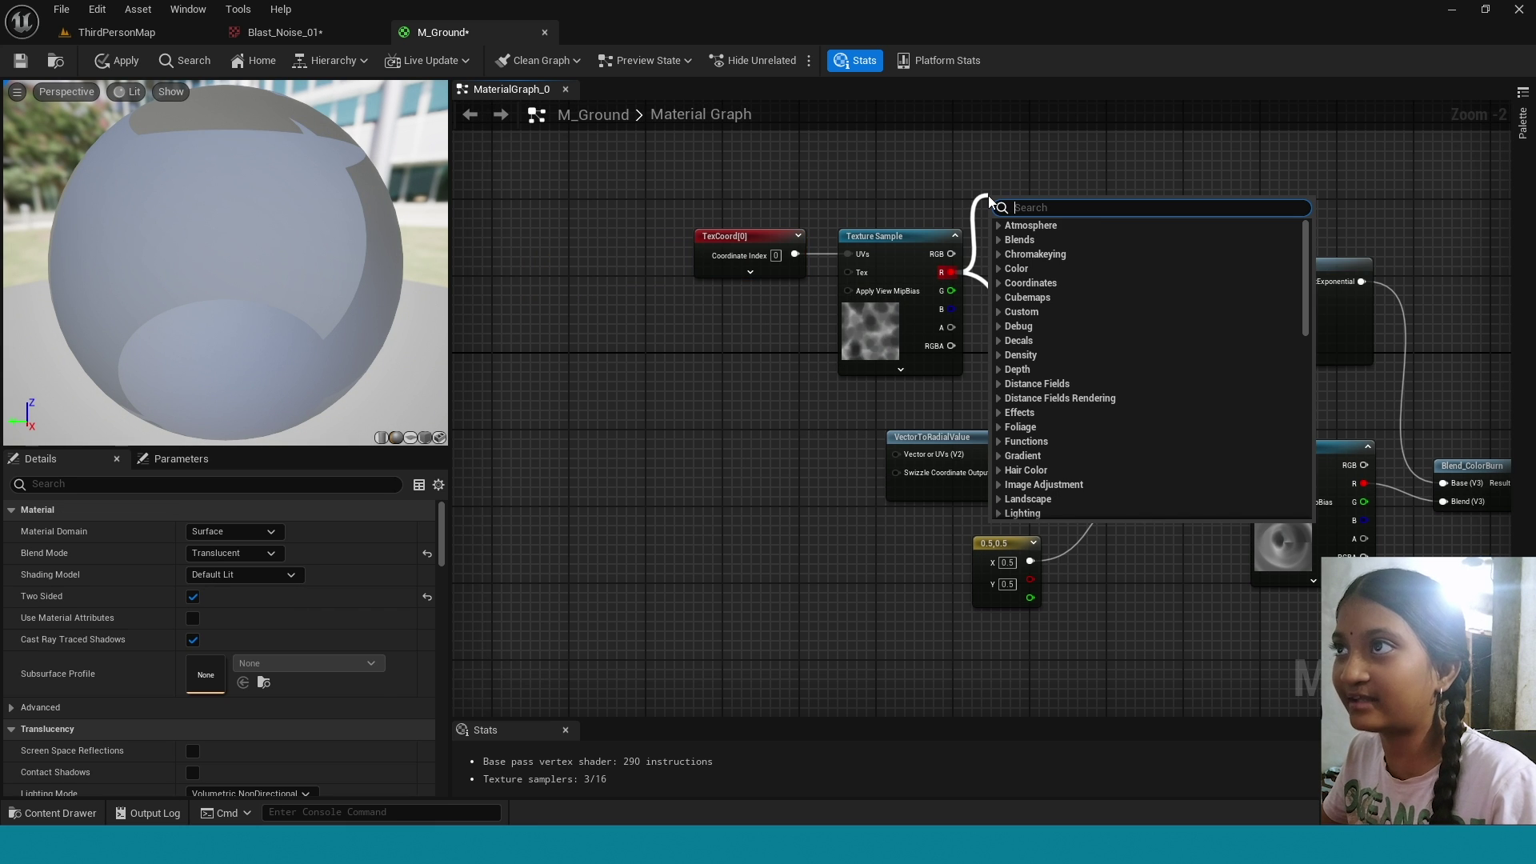
pyautogui.write('power')
pyautogui.press('Return')
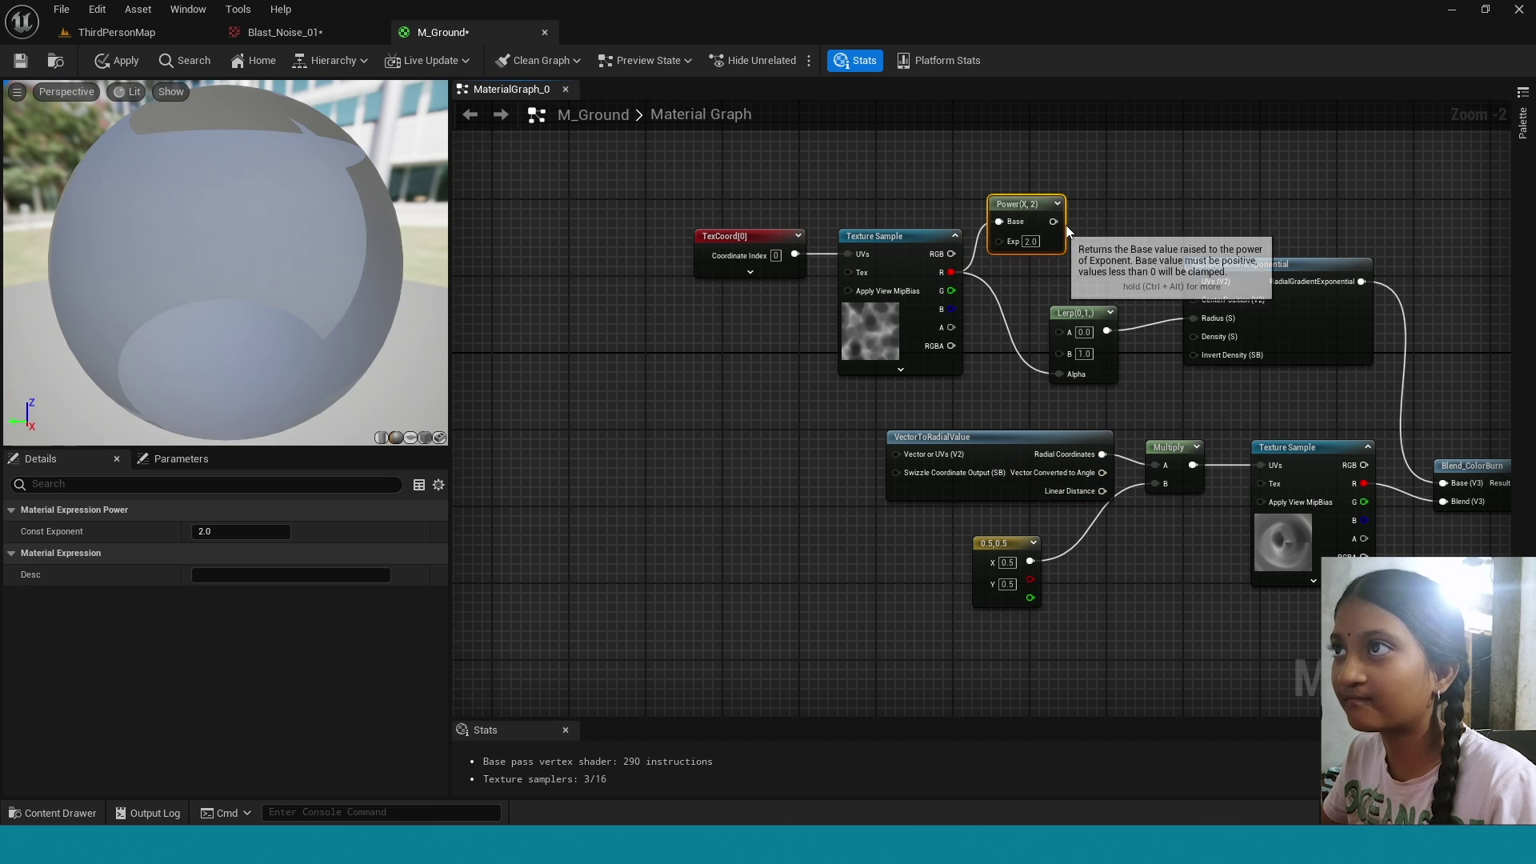
# Add a DynamicParameter node and place it above the TexCoord and Texture Sample nodes.
pyautogui.moveTo(1036, 166); pyautogui.dragTo(995, 206, button='right')
pyautogui.rightClick(839, 176)
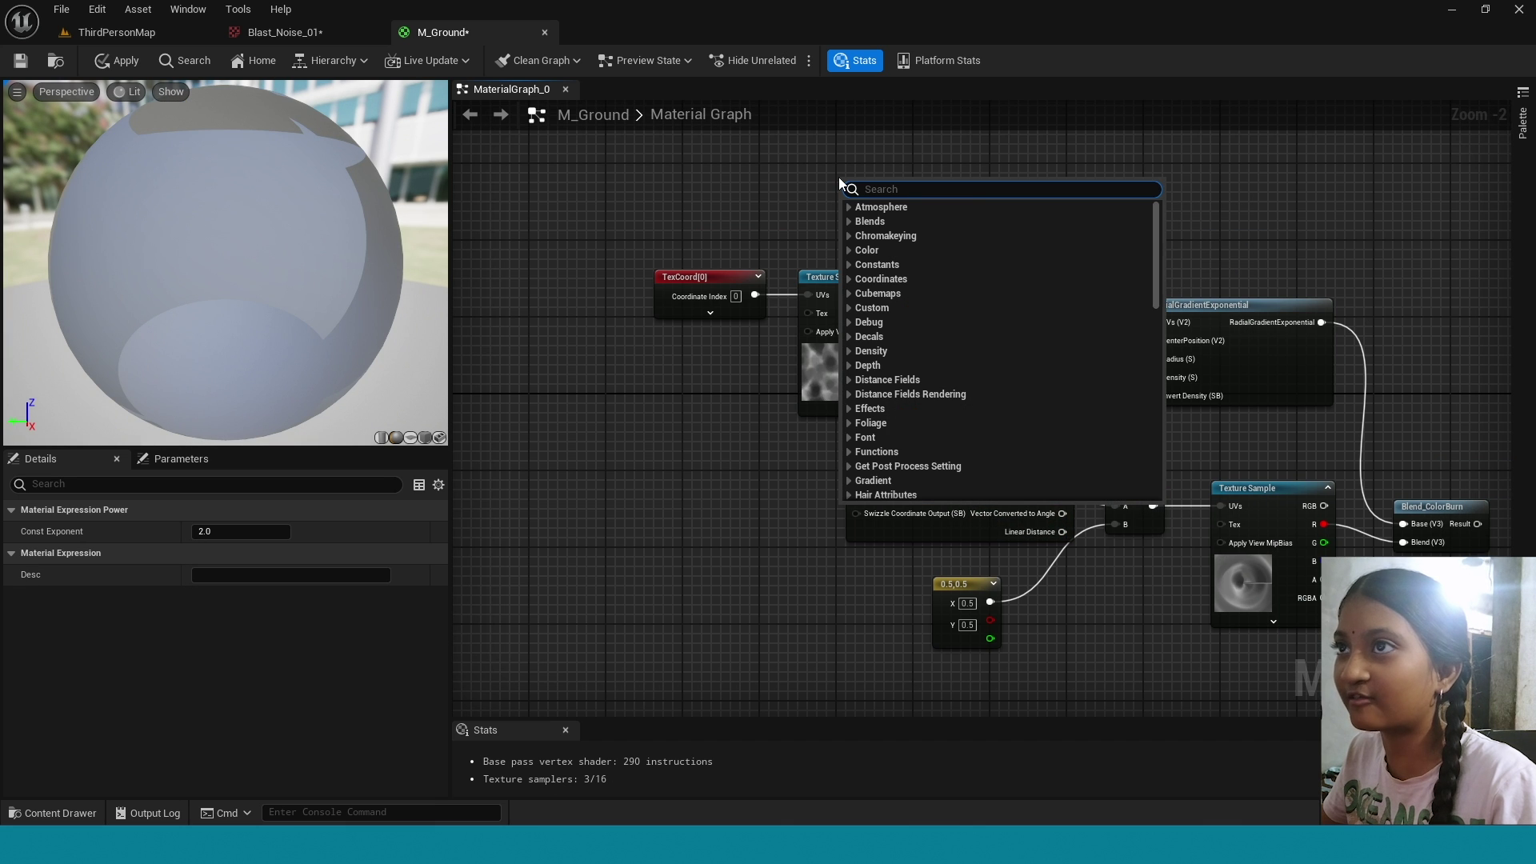
pyautogui.write('dyn')
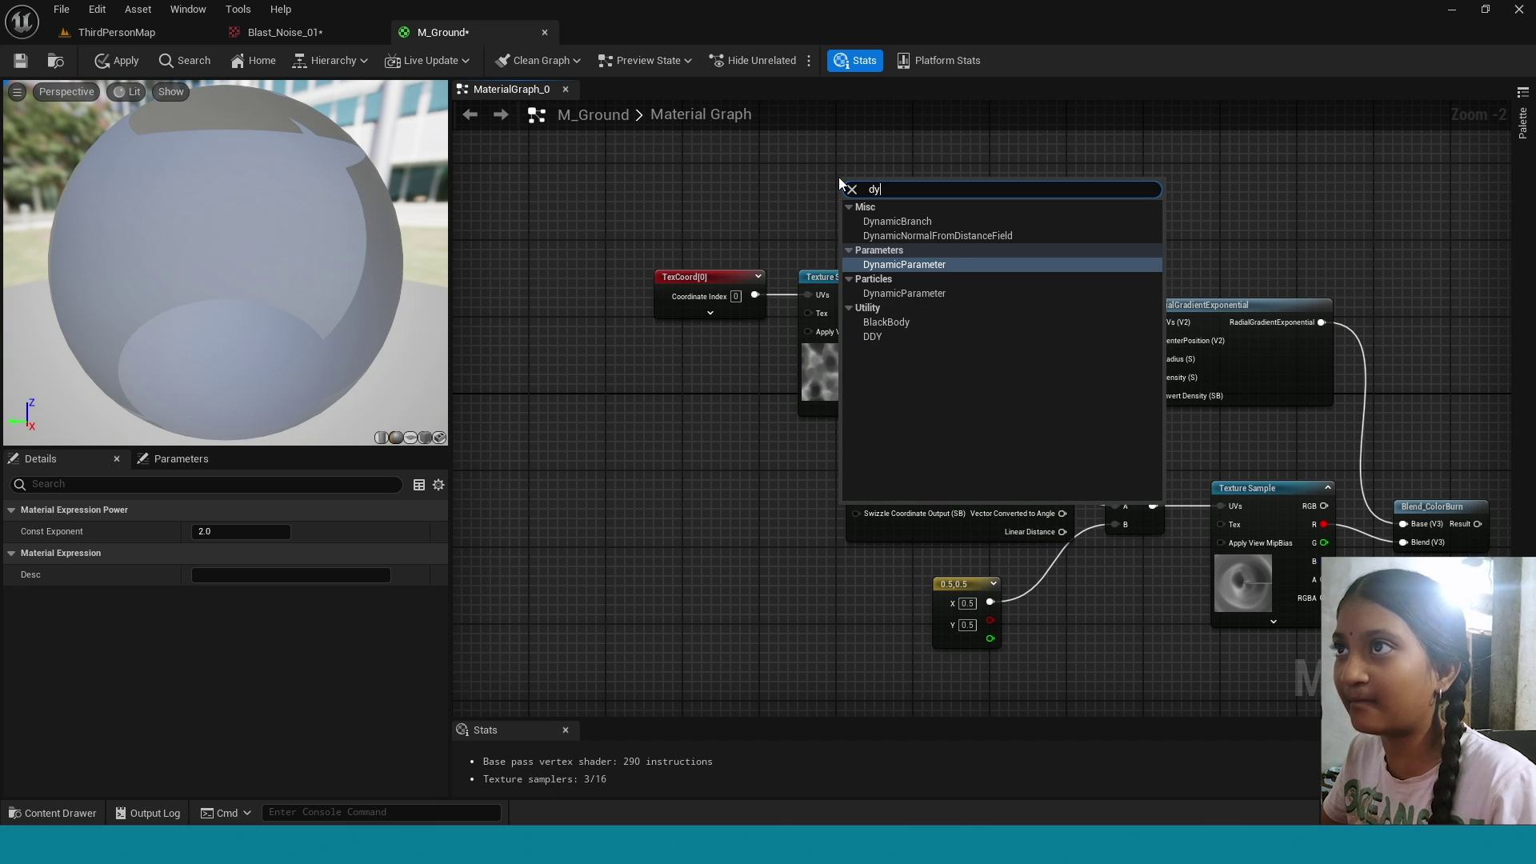
pyautogui.press('Return')
pyautogui.moveTo(1066, 237); pyautogui.dragTo(1011, 287, button='right')
pyautogui.moveTo(852, 232); pyautogui.dragTo(735, 151)
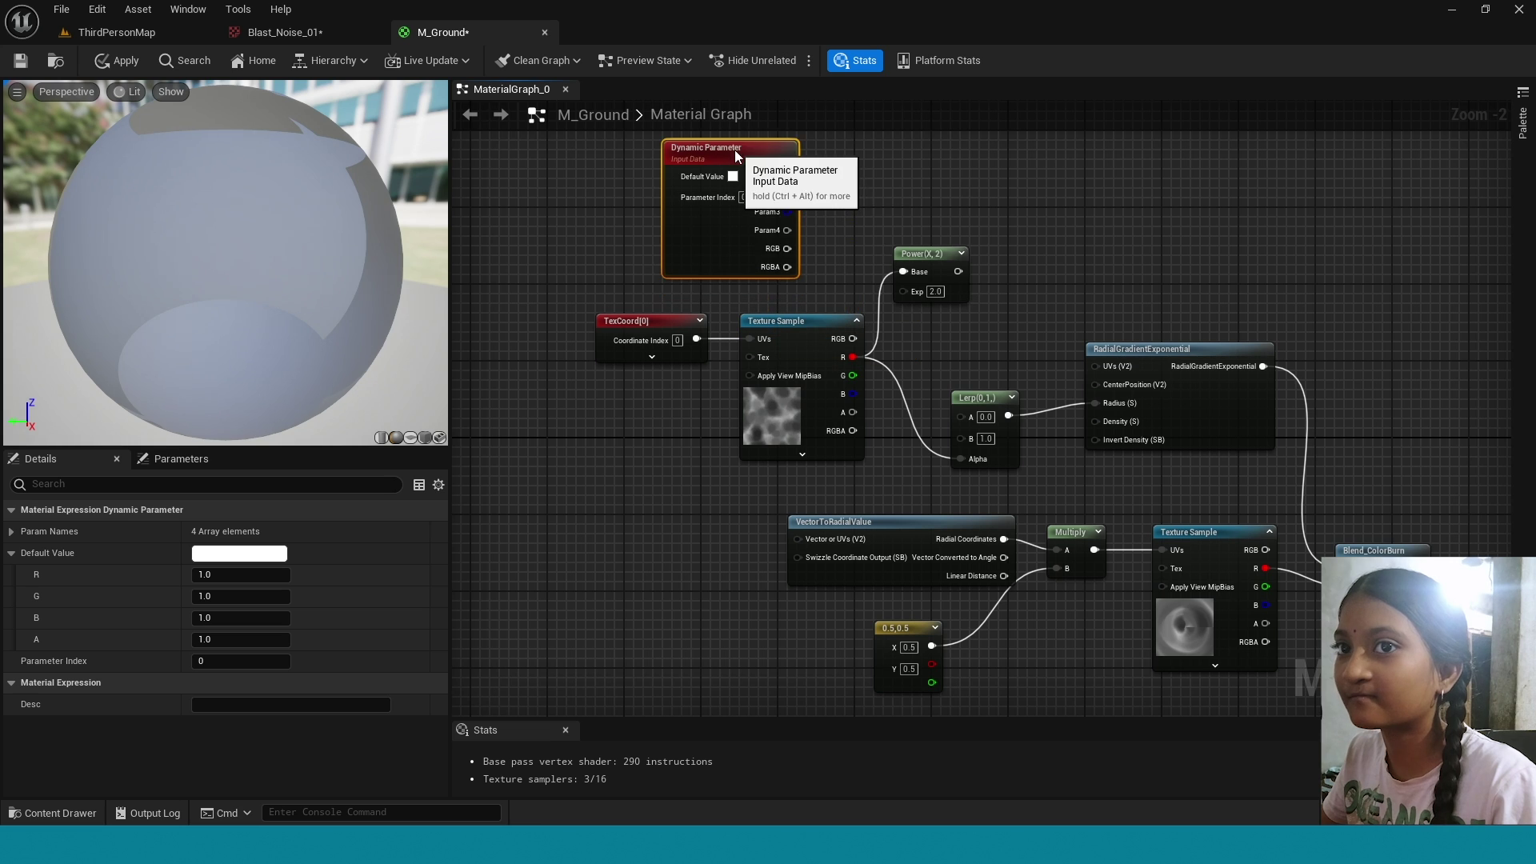
# Rename the Dynamic Parameter's first parameter Erode and connect its output to the Power node's Exp input.
pyautogui.click(11, 532)
pyautogui.click(261, 555)
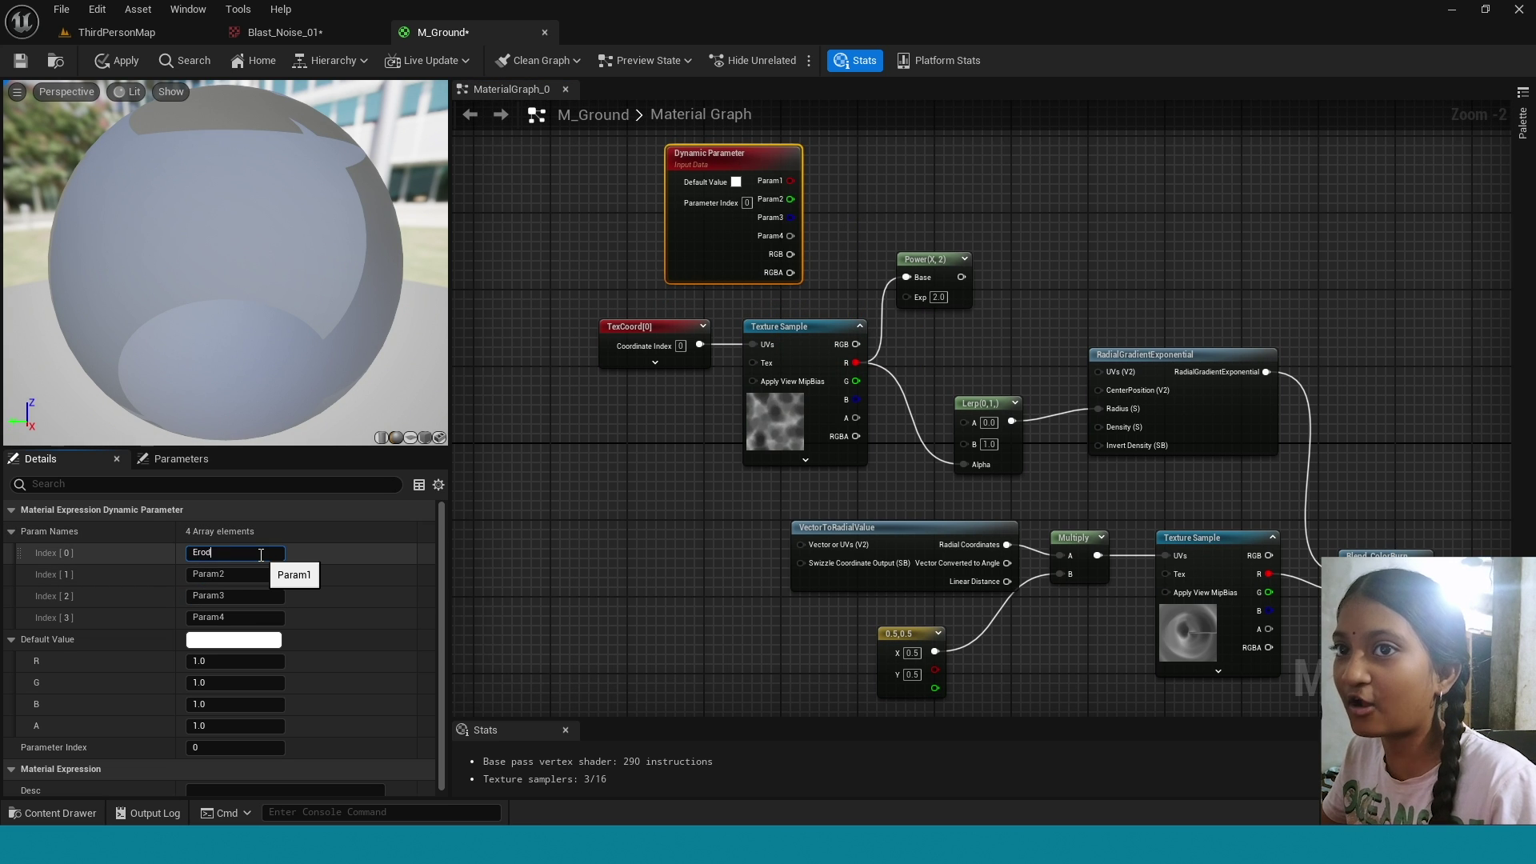
pyautogui.press('Tab')
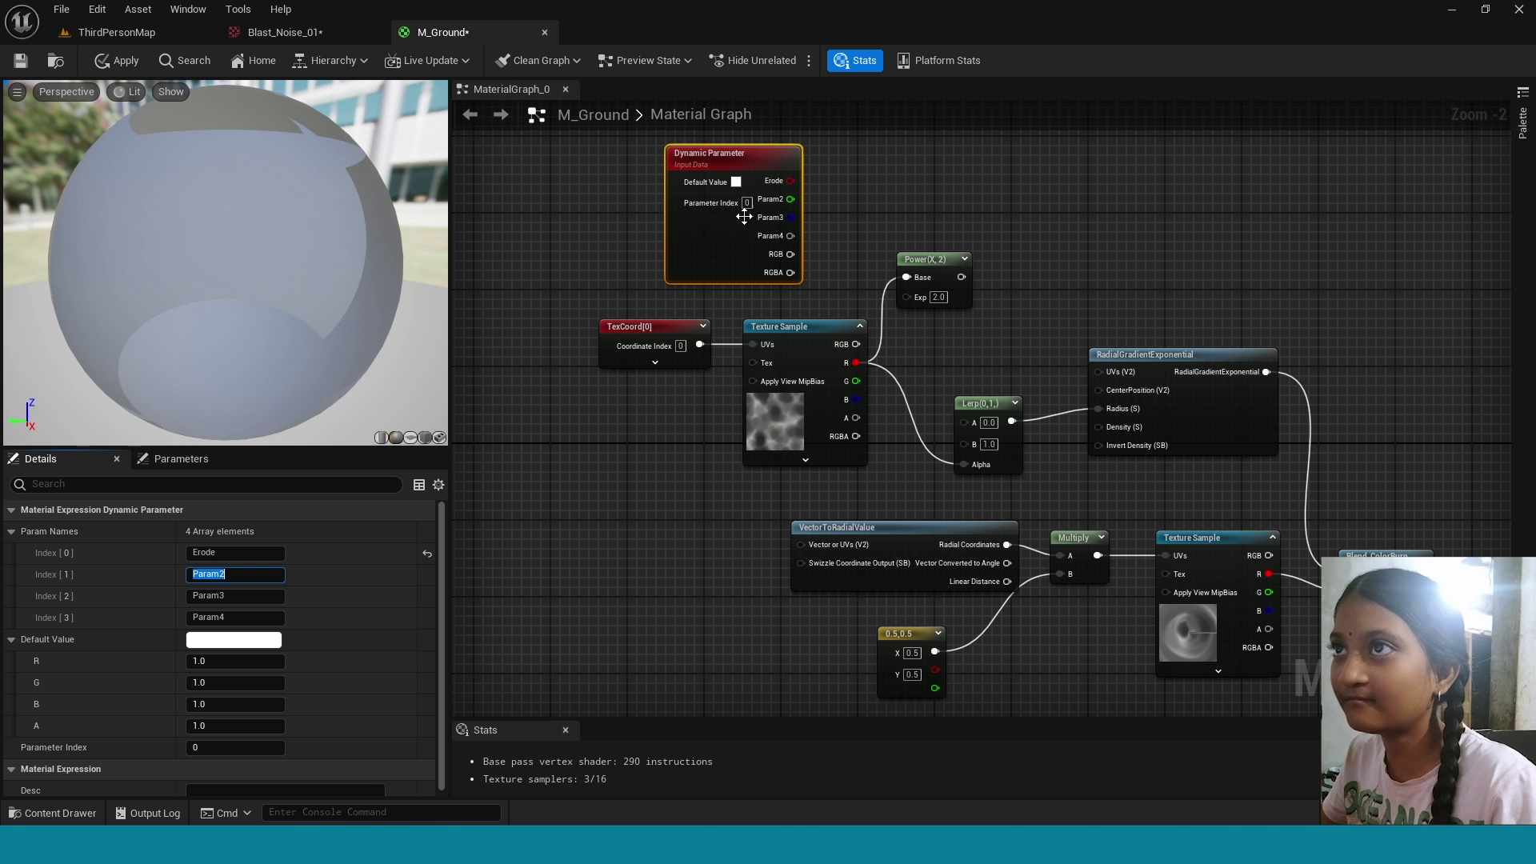
pyautogui.moveTo(790, 181); pyautogui.dragTo(908, 295)
# Move the M_Ground output node higher and add a Power node fed by Blend_ColorBurn's Result, aligned beside it.
pyautogui.moveTo(907, 295); pyautogui.dragTo(771, 271, button='right')
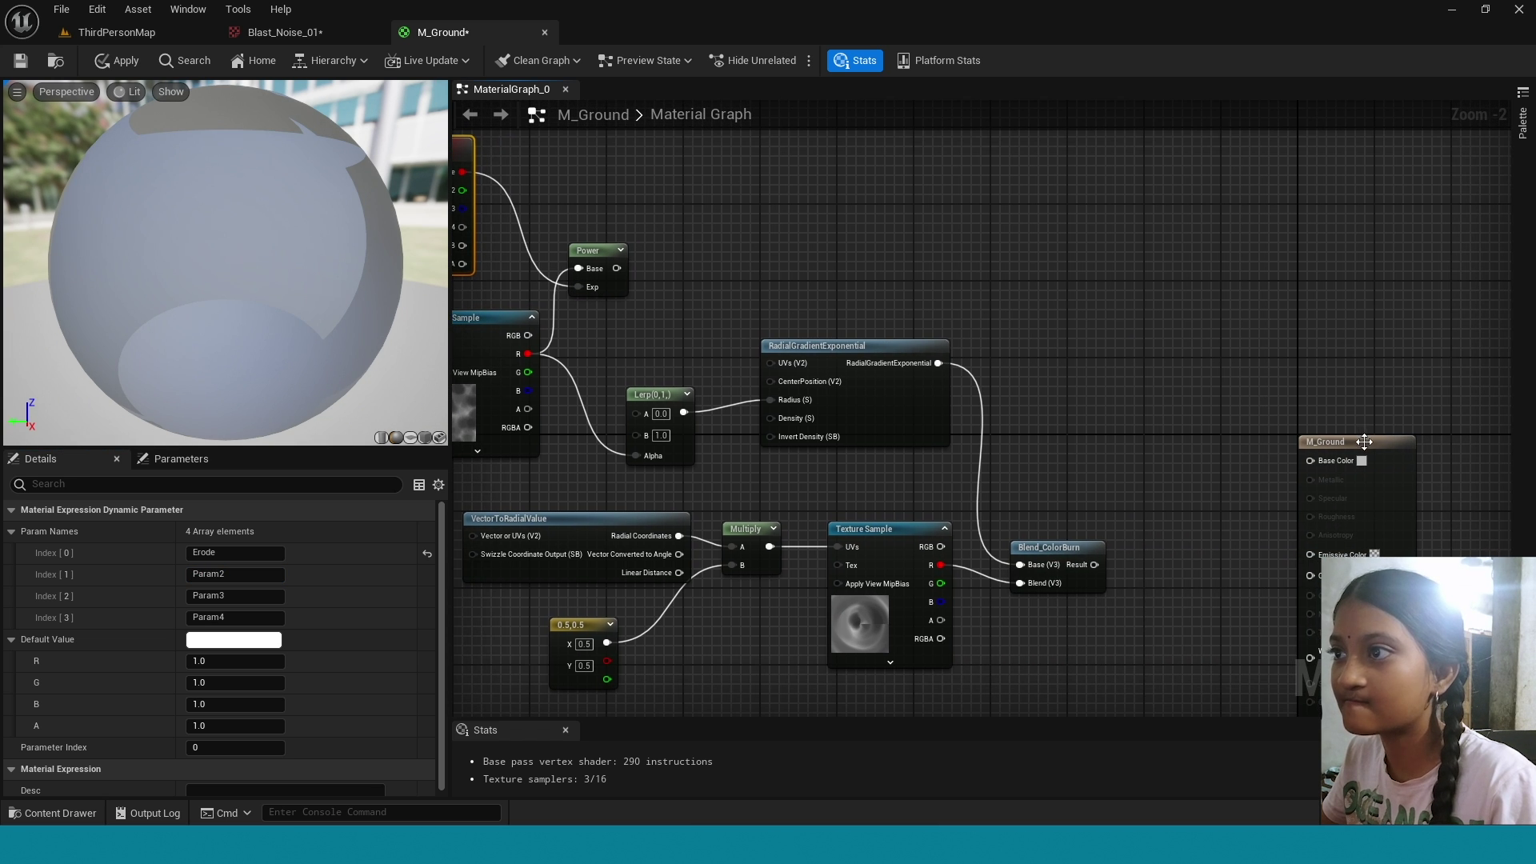
pyautogui.moveTo(1360, 442); pyautogui.dragTo(1280, 287)
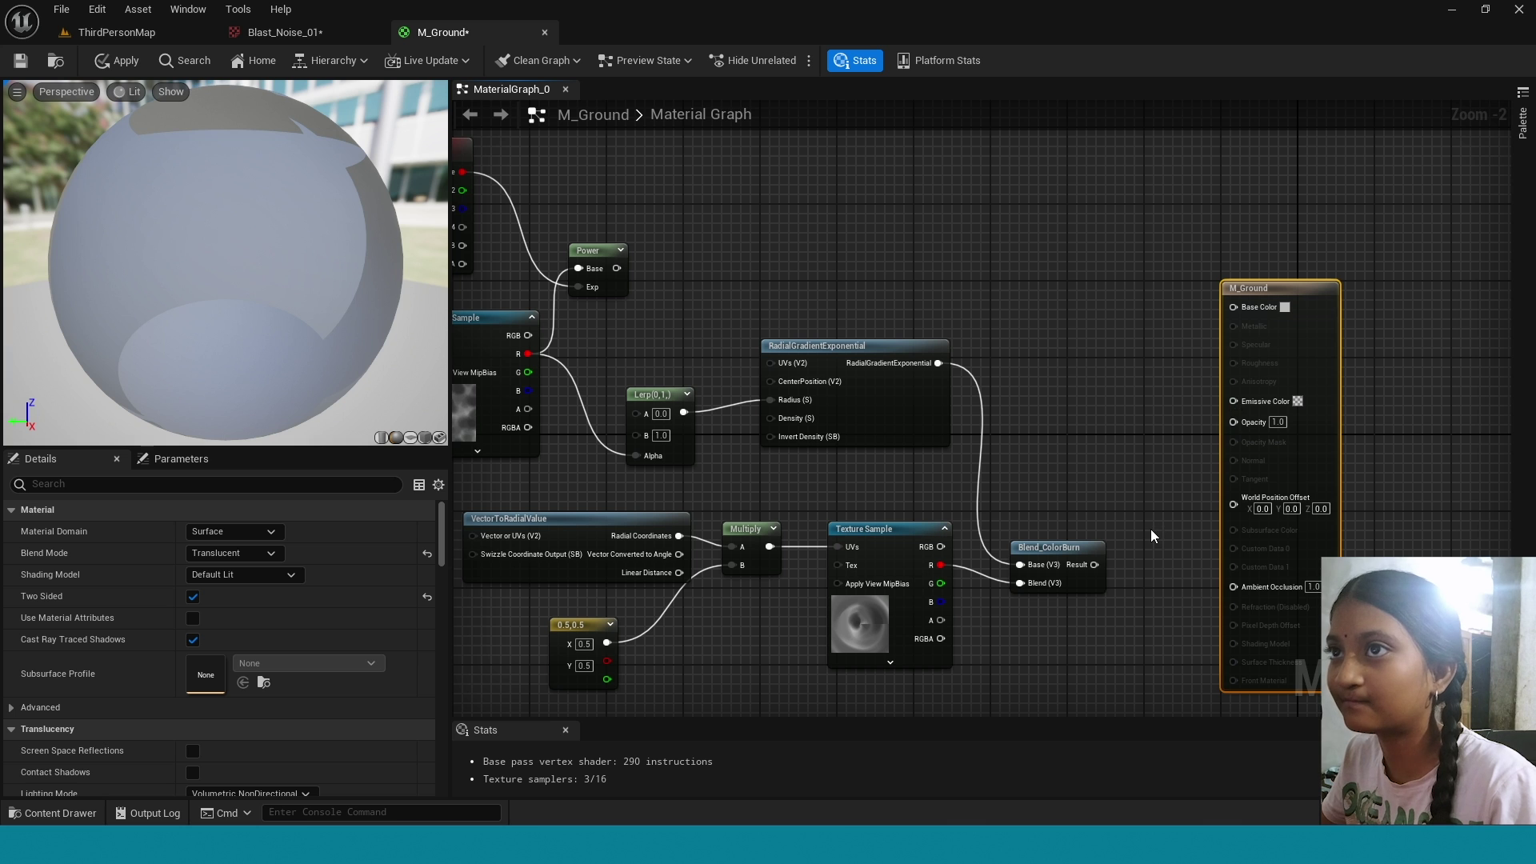
pyautogui.scroll(2, 1150, 530)
pyautogui.moveTo(989, 393); pyautogui.dragTo(1011, 391)
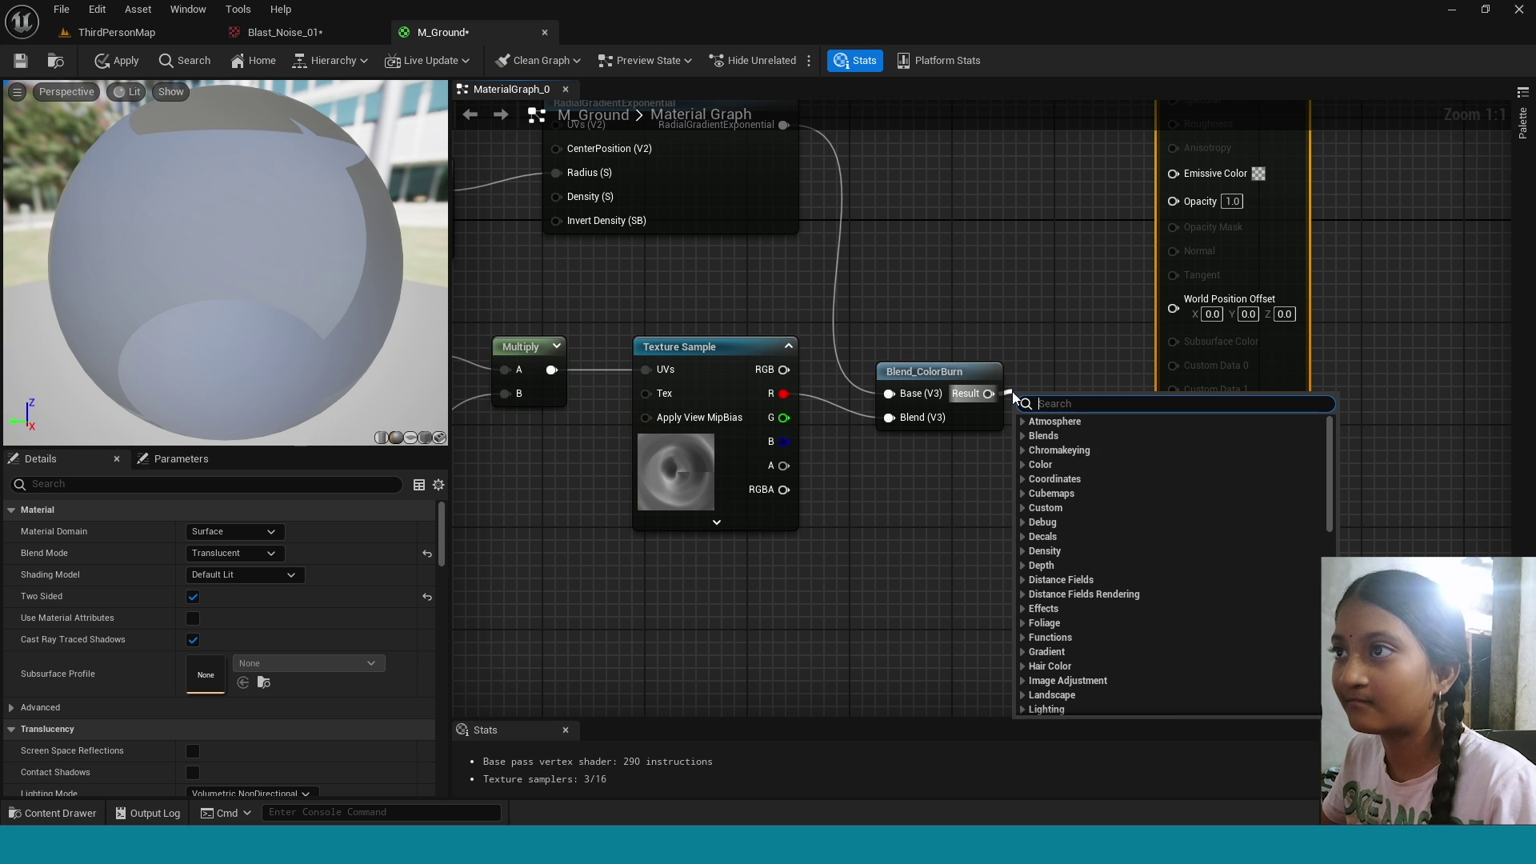
pyautogui.write('powe')
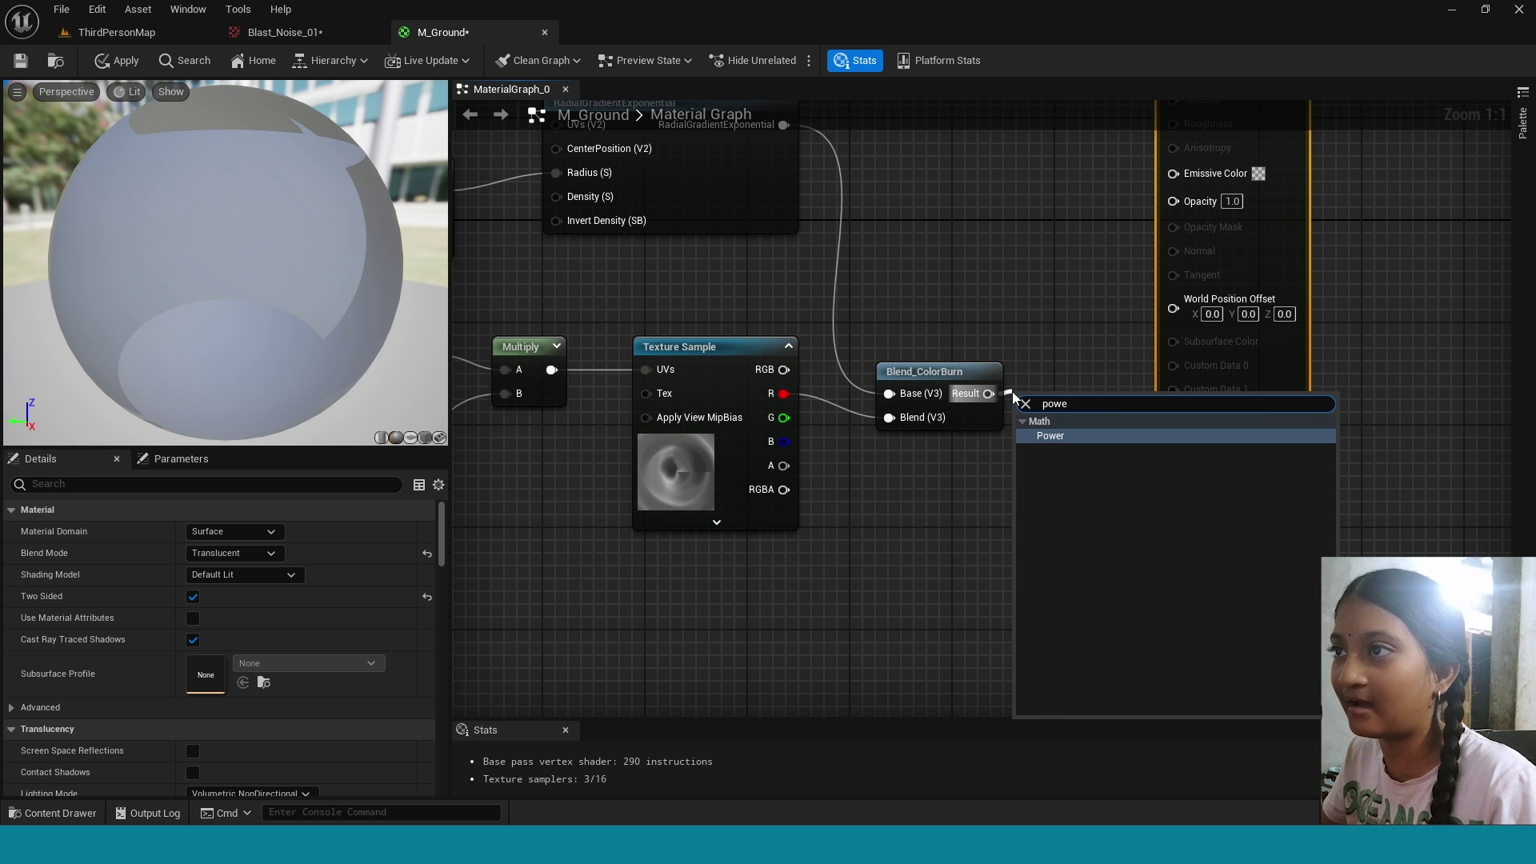
pyautogui.click(1050, 435)
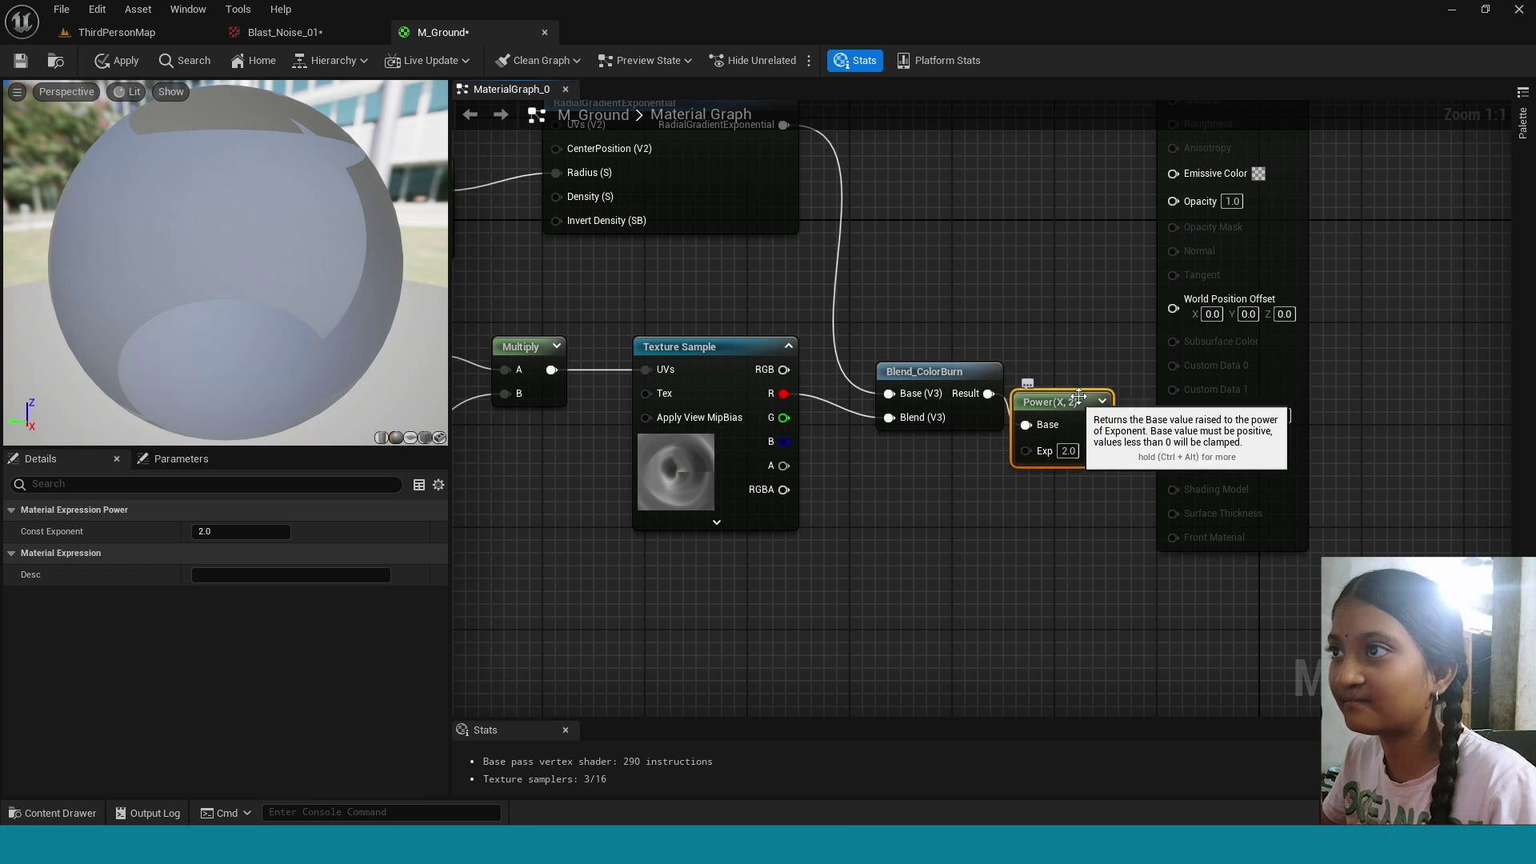
pyautogui.moveTo(1045, 402); pyautogui.dragTo(1059, 372)
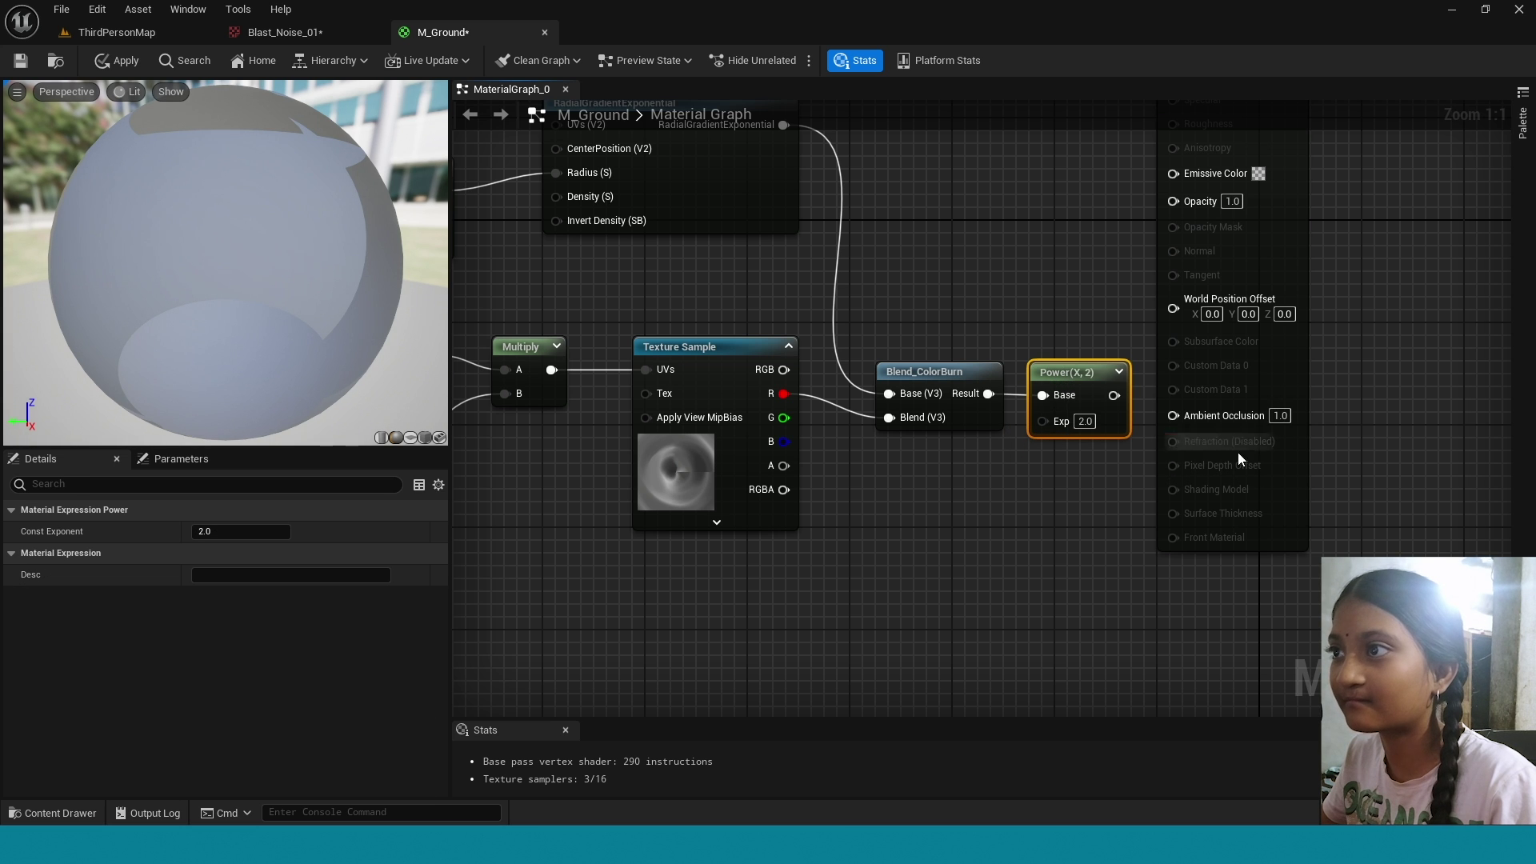
# Set the exponent of the Power node after Blend_ColorBurn to 0.2.
pyautogui.moveTo(1093, 501); pyautogui.dragTo(1168, 444, button='right')
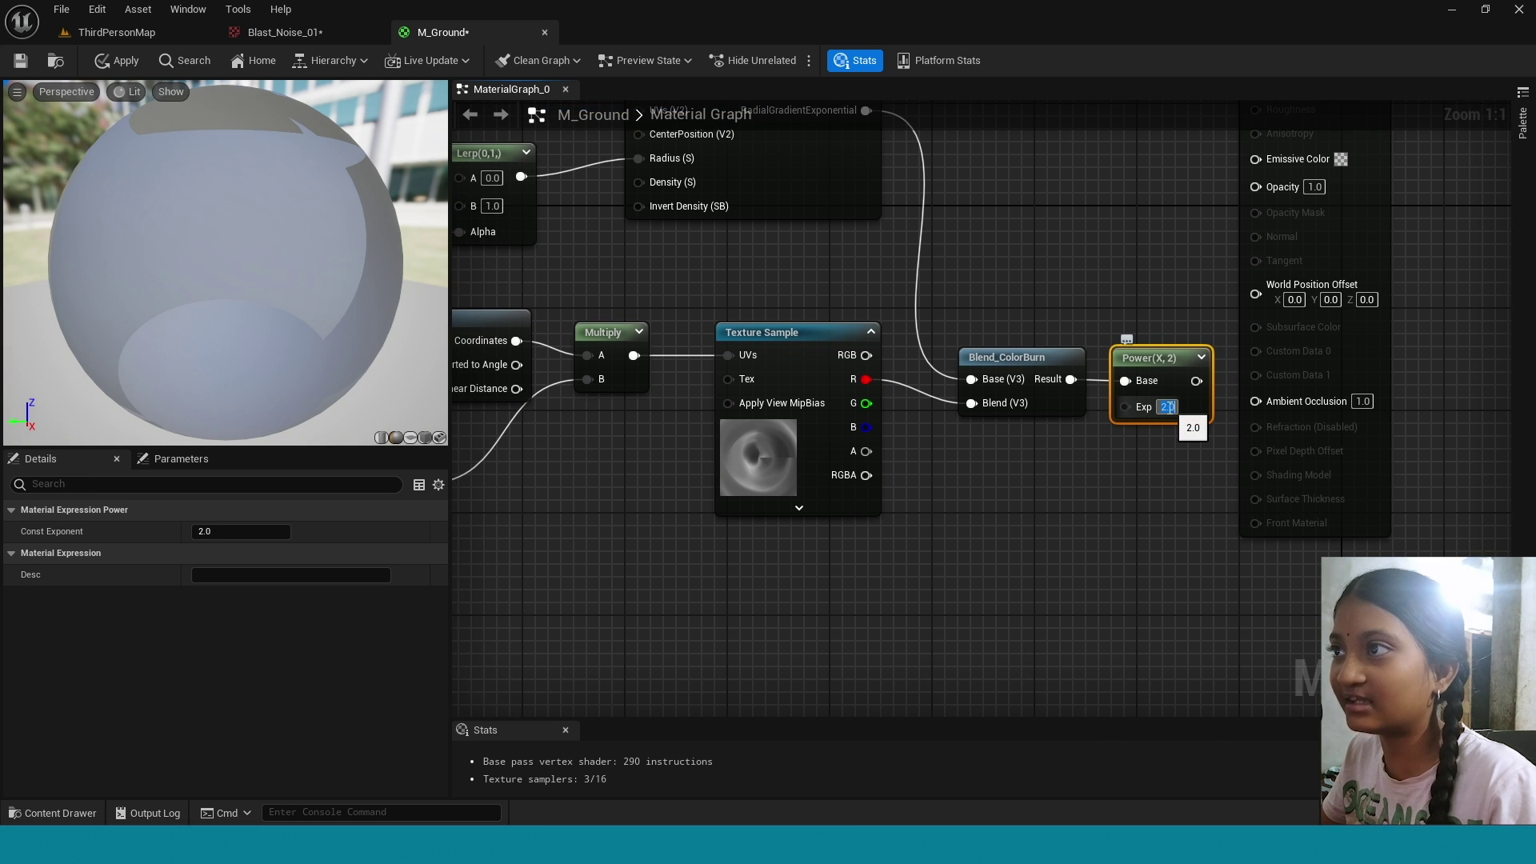
pyautogui.write('0.2')
pyautogui.press('Return')
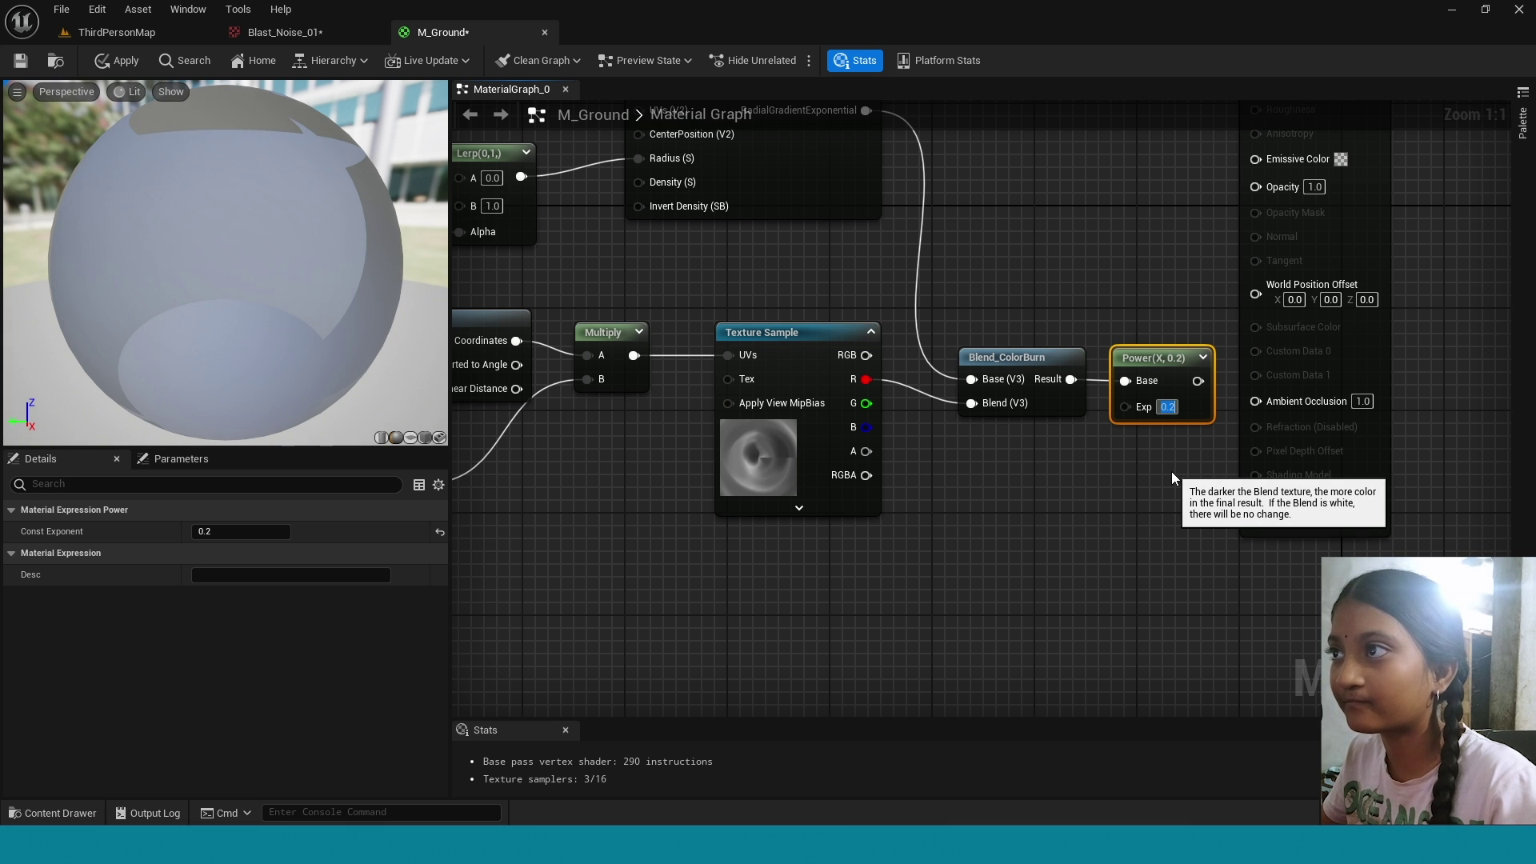
# Move the M_Ground output node farther away and add a Saturate node fed by the 0.2 Power node.
pyautogui.moveTo(1190, 492); pyautogui.dragTo(965, 492, button='right')
pyautogui.moveTo(1135, 353); pyautogui.dragTo(1267, 349)
pyautogui.moveTo(983, 379); pyautogui.dragTo(1045, 383)
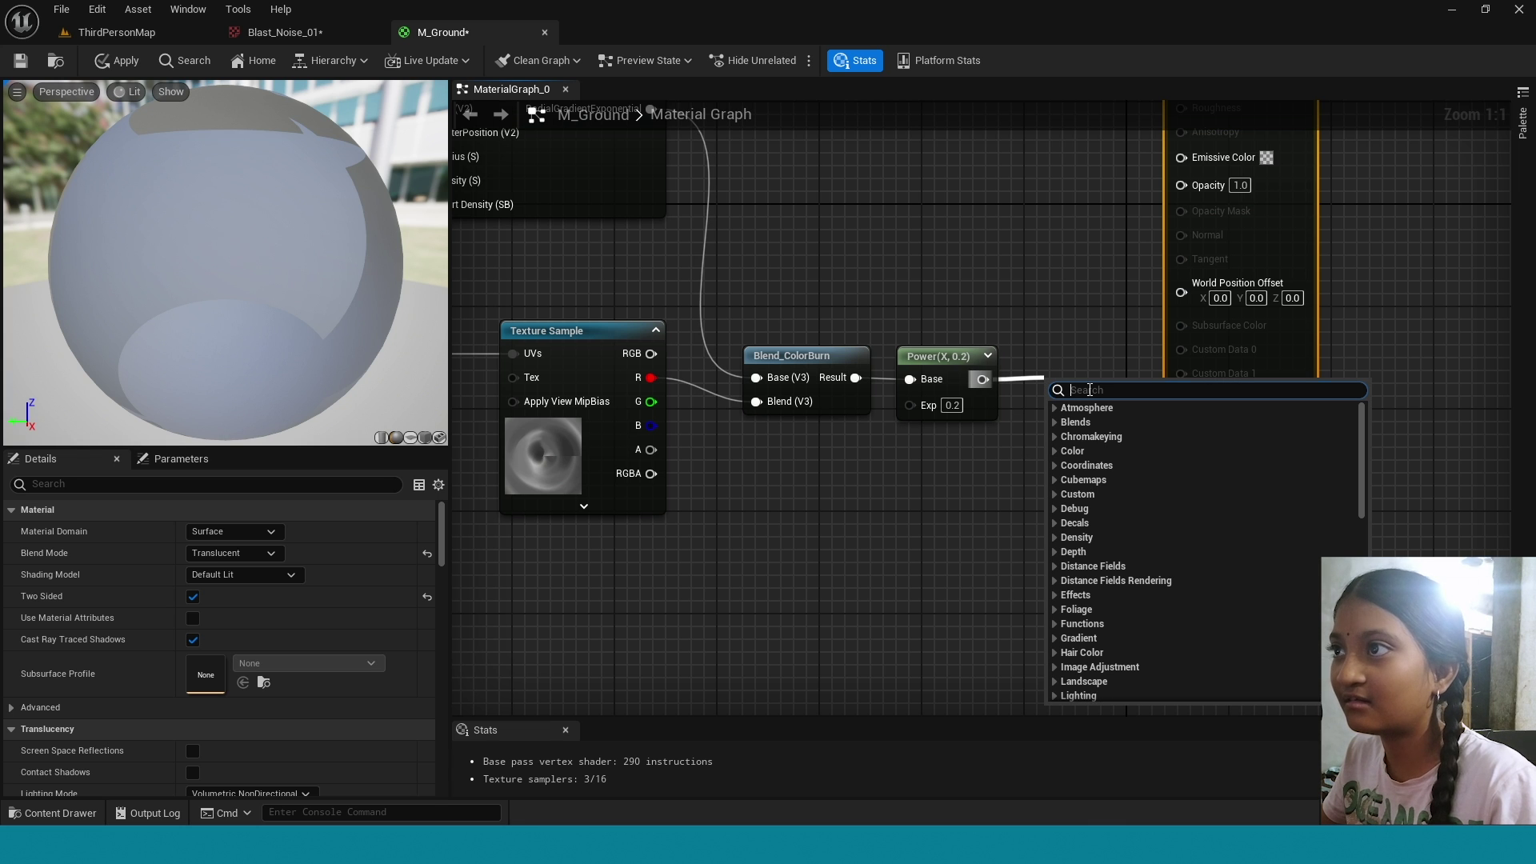
pyautogui.write('satu')
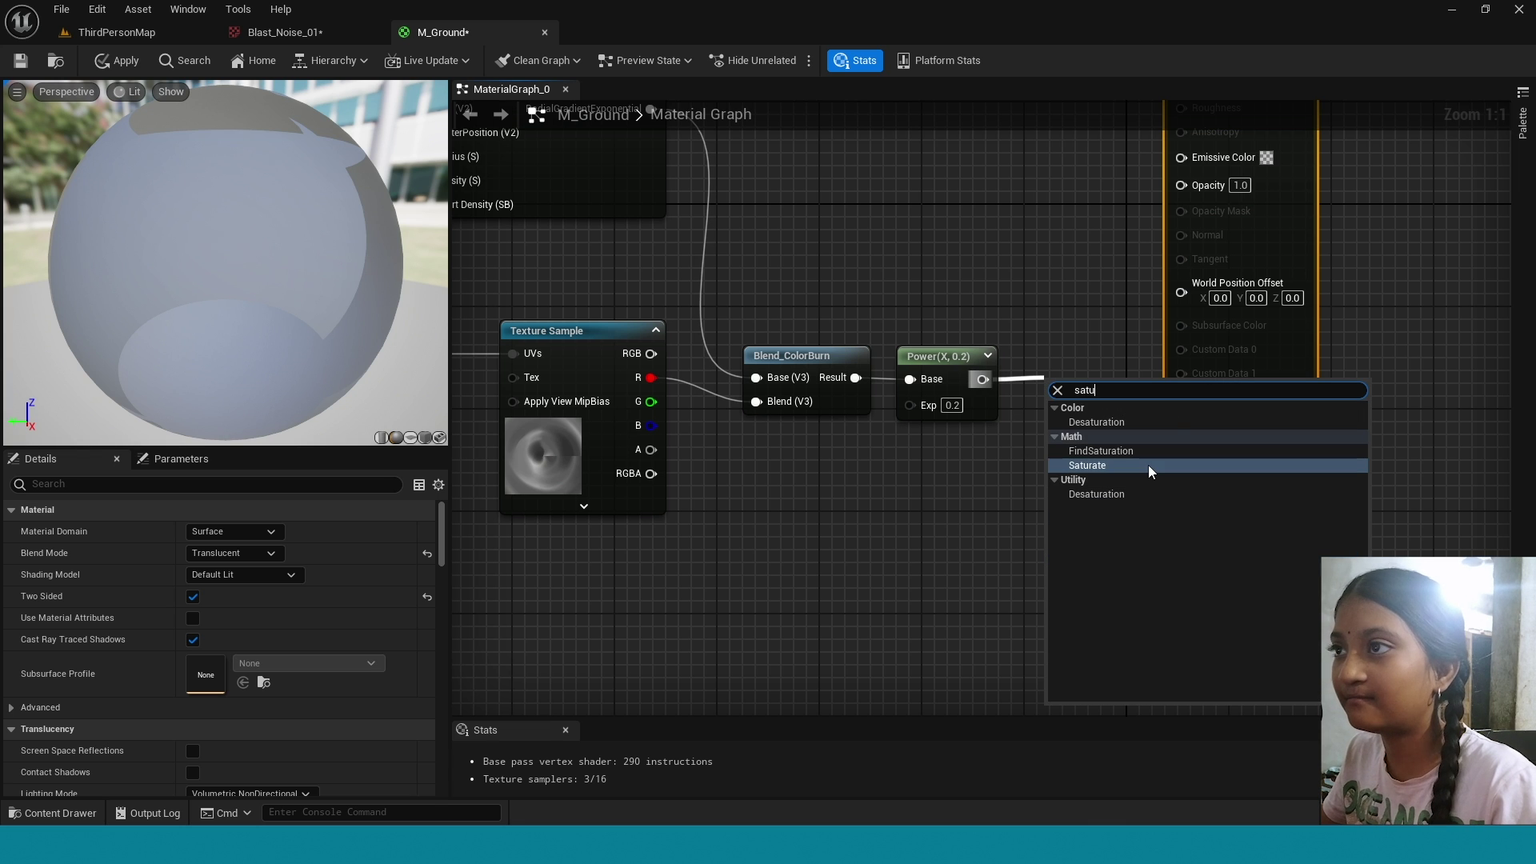
pyautogui.click(1149, 465)
pyautogui.moveTo(1066, 356); pyautogui.dragTo(936, 435, button='right')
pyautogui.moveTo(948, 468); pyautogui.dragTo(929, 438)
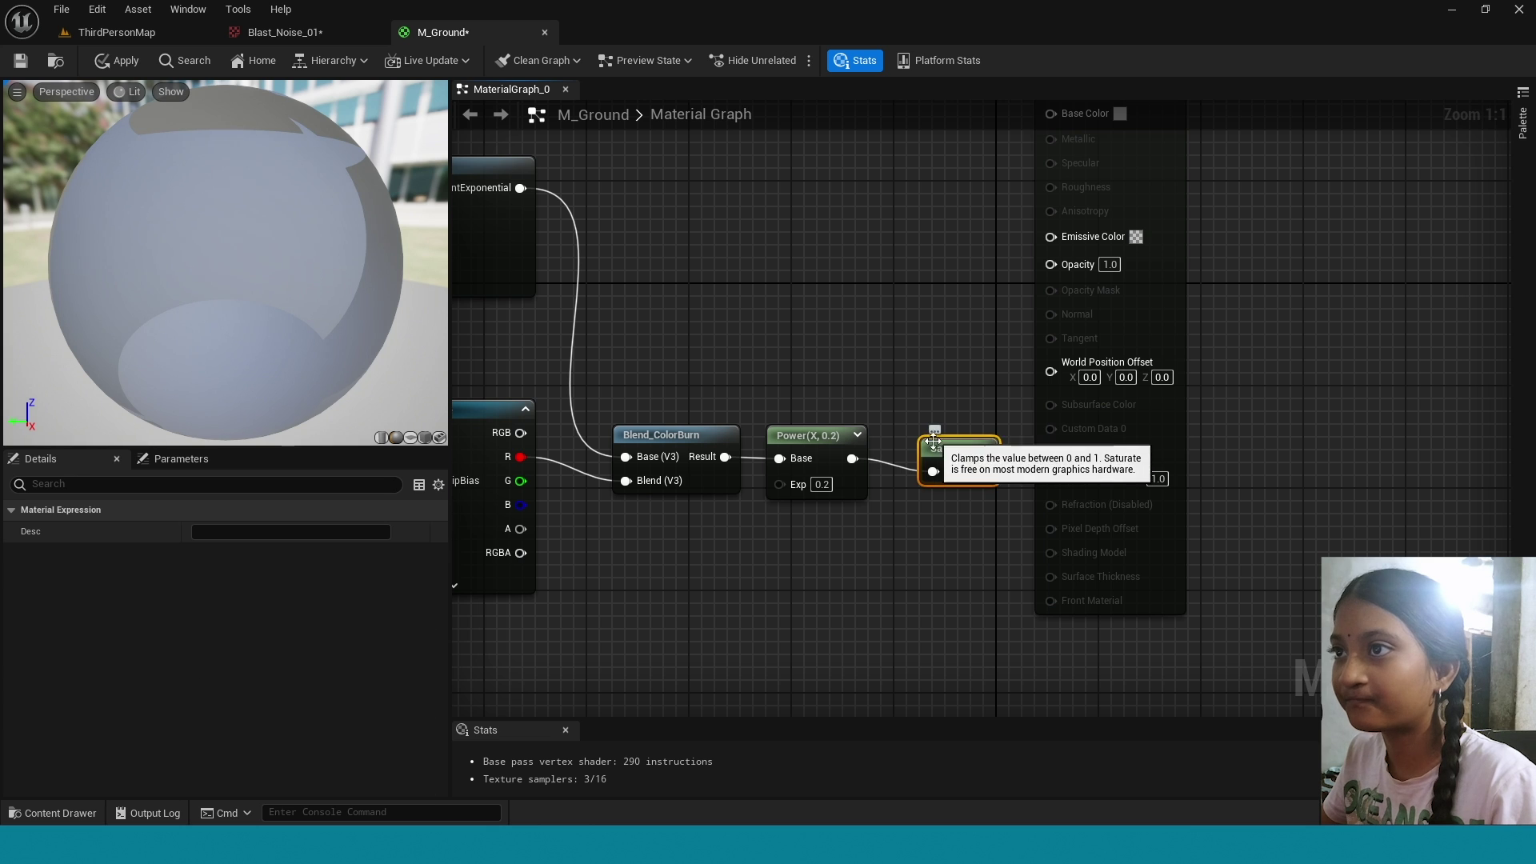
# Make more room before the M_Ground output node and add a Multiply node with its A input fed by Saturate.
pyautogui.moveTo(929, 439); pyautogui.dragTo(902, 441, button='right')
pyautogui.moveTo(1125, 446); pyautogui.dragTo(1253, 448)
pyautogui.moveTo(932, 461); pyautogui.dragTo(1017, 459)
pyautogui.write('mult')
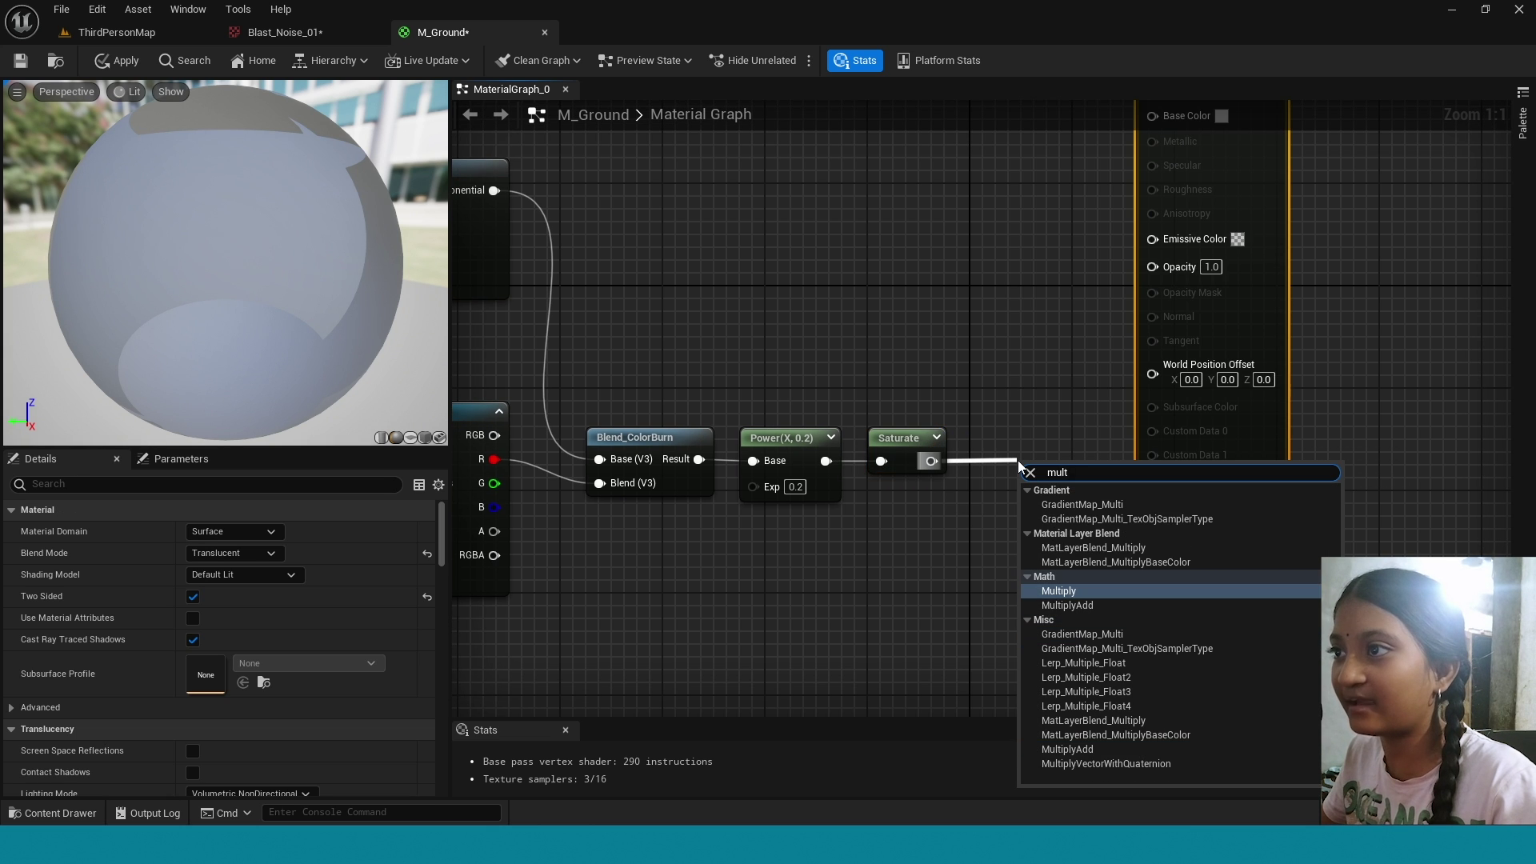
pyautogui.click(1082, 592)
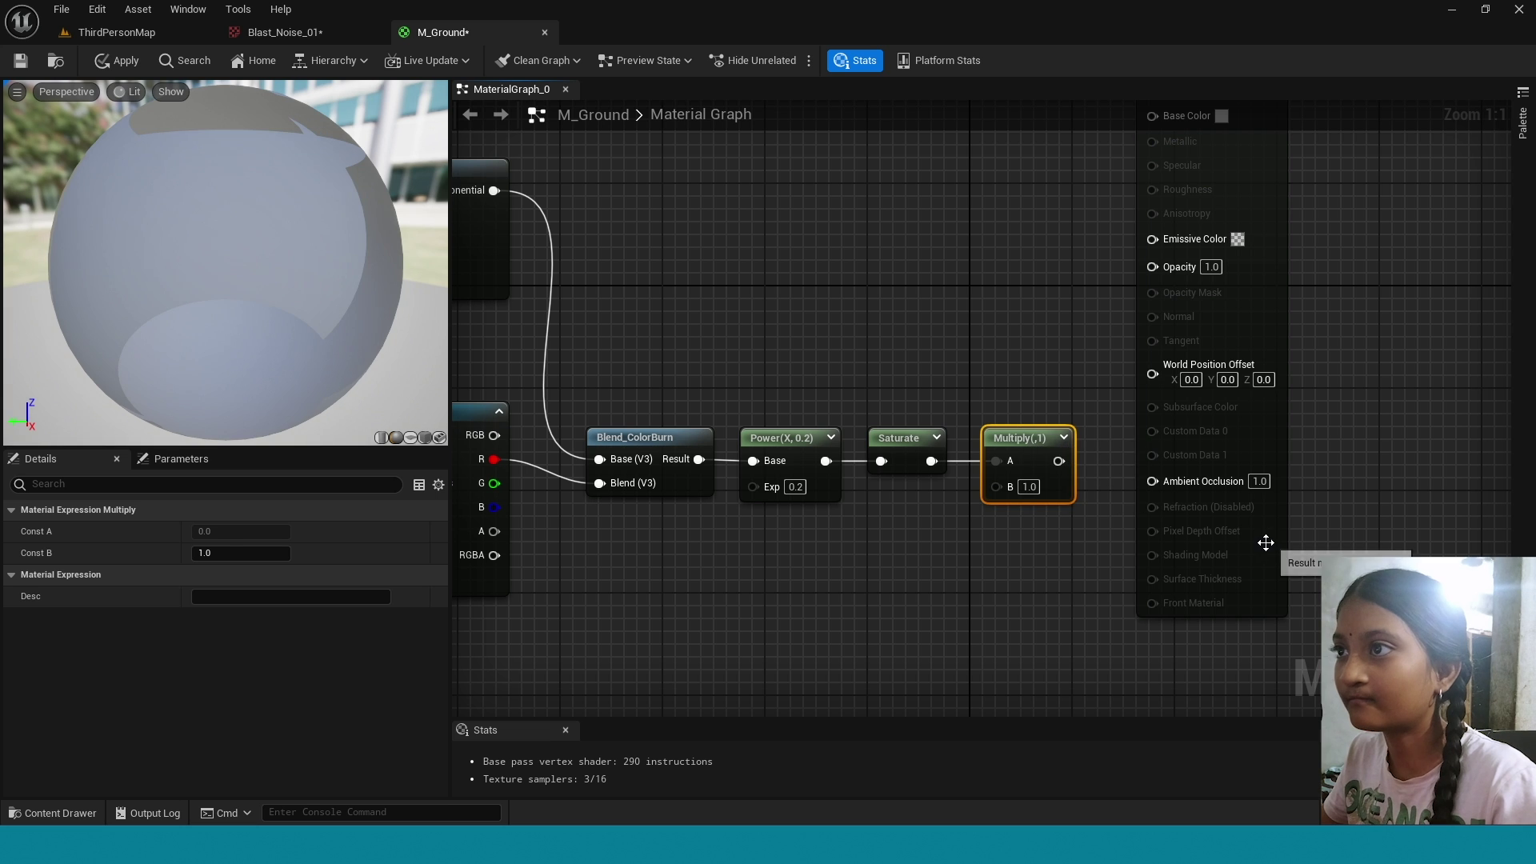
# Add a second Multiply node fed by the first one and place it below, shifting the M_Ground output node farther away.
pyautogui.moveTo(1264, 542); pyautogui.dragTo(1366, 544)
pyautogui.moveTo(1049, 440); pyautogui.dragTo(1087, 461)
pyautogui.write('mult')
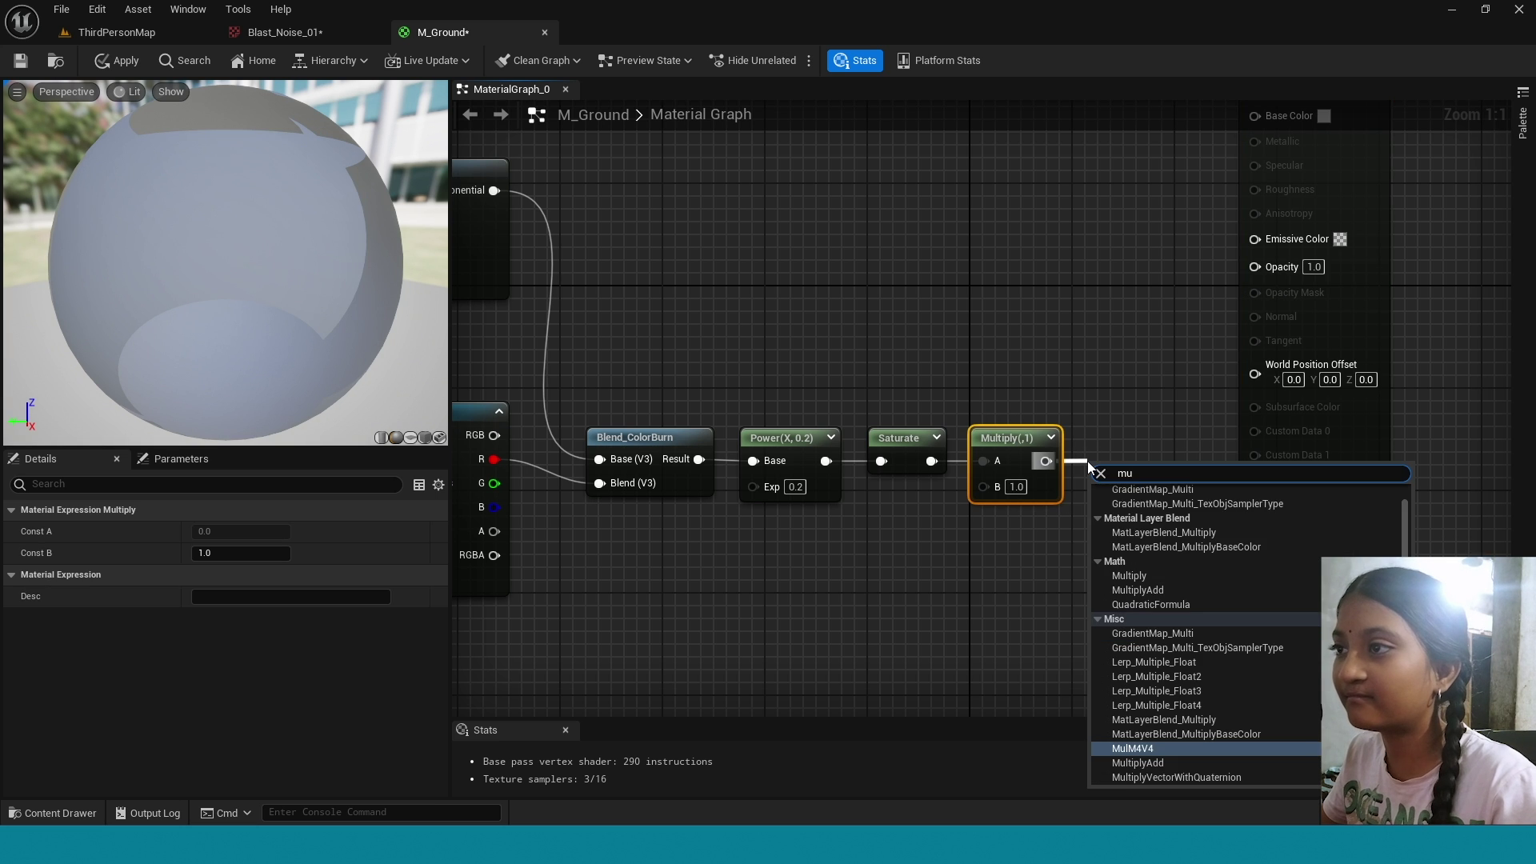
pyautogui.click(1164, 592)
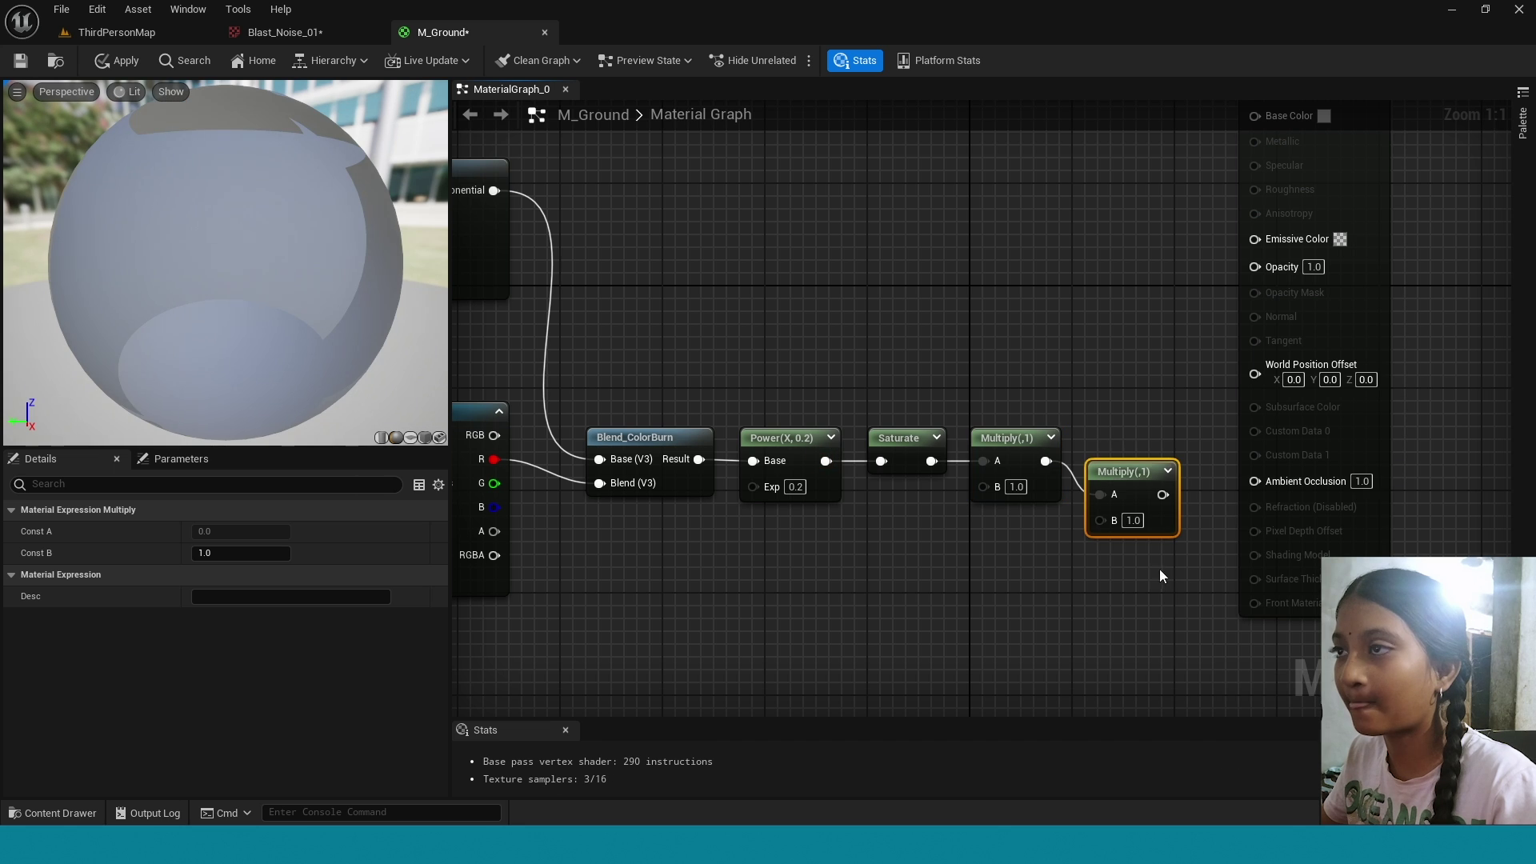
pyautogui.moveTo(1123, 436); pyautogui.dragTo(1138, 522)
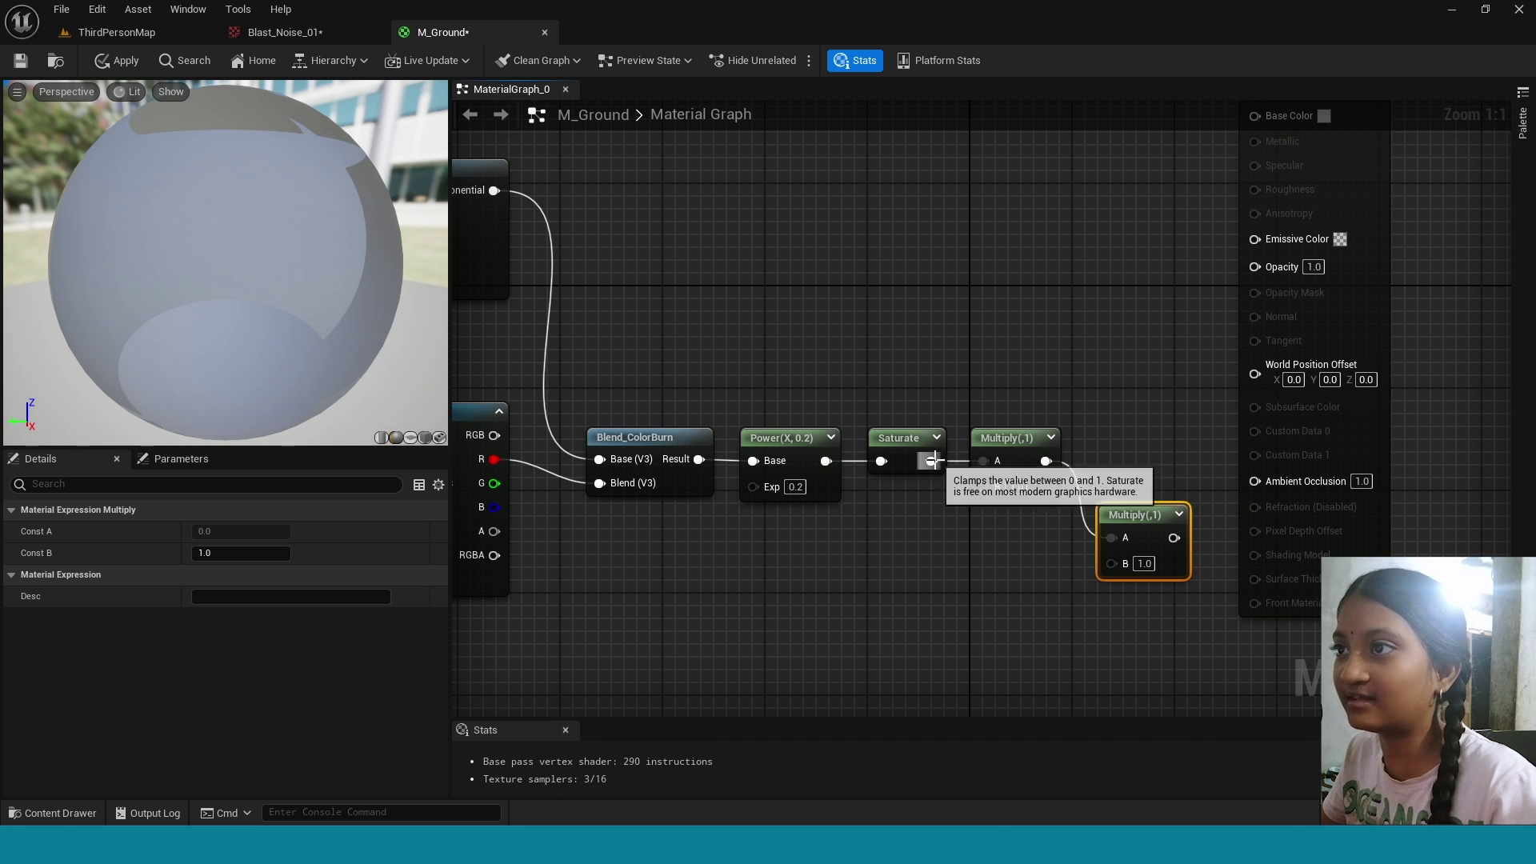
# Add a ParticleColor node above Saturate, wiring its alpha to the first Multiply's A and Saturate to its B.
pyautogui.moveTo(931, 461); pyautogui.dragTo(984, 305)
pyautogui.click(964, 464)
pyautogui.write('parti')
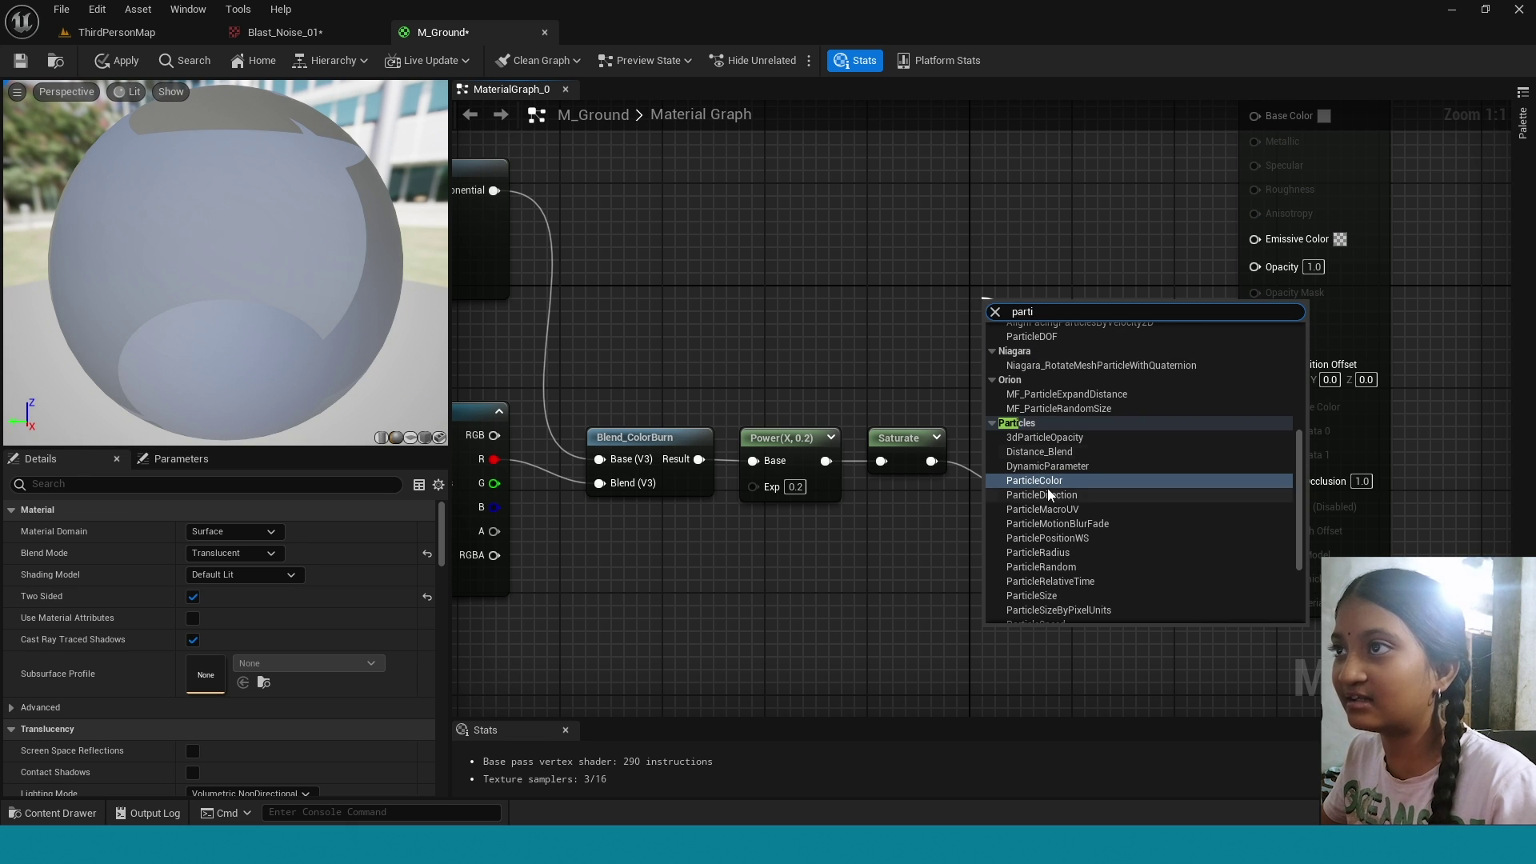
pyautogui.click(1040, 482)
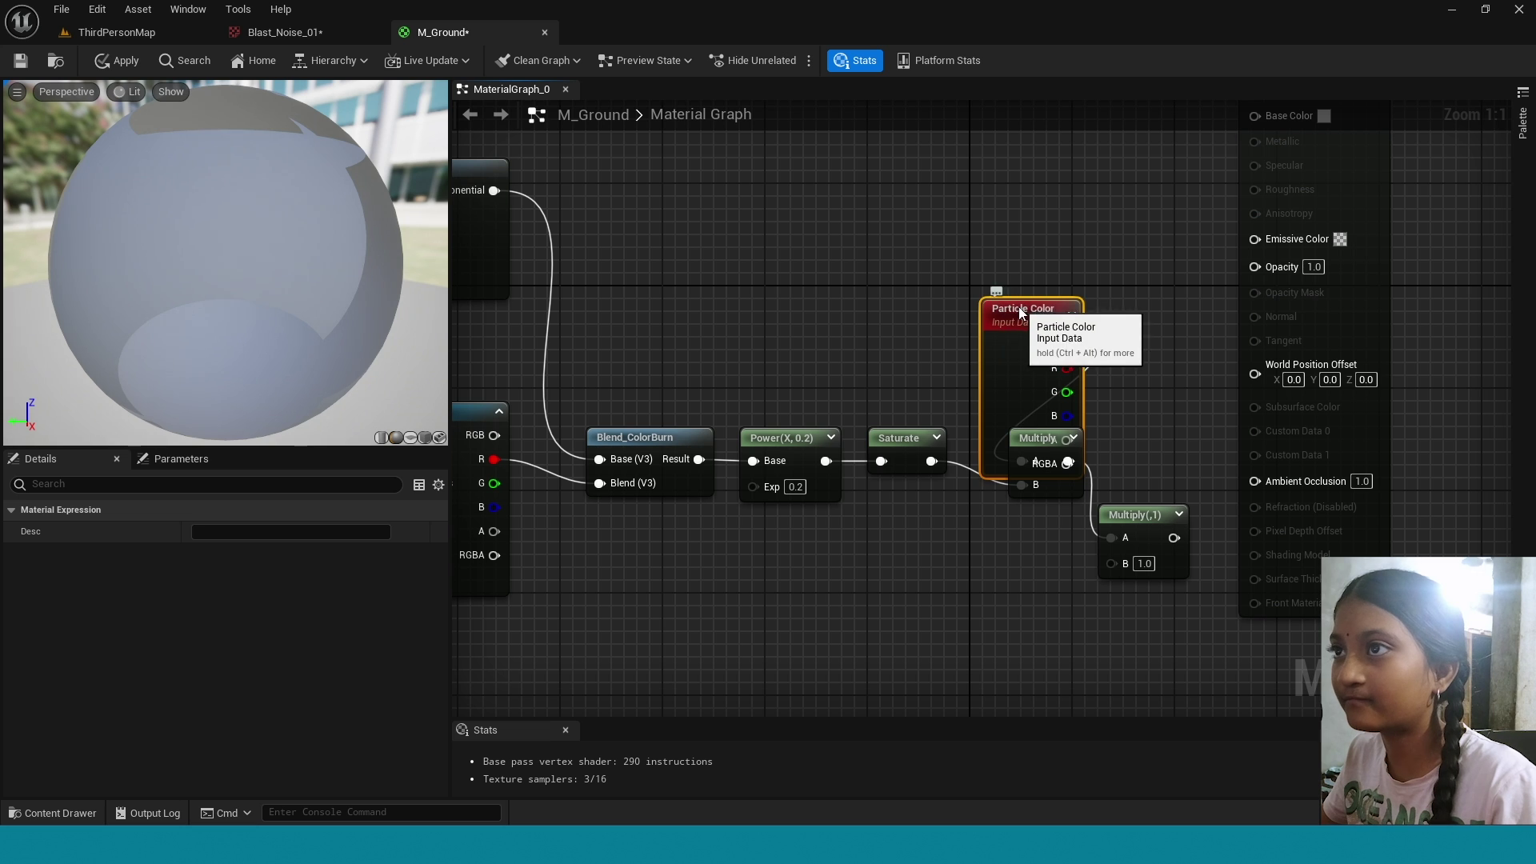
pyautogui.moveTo(1000, 300); pyautogui.dragTo(953, 256)
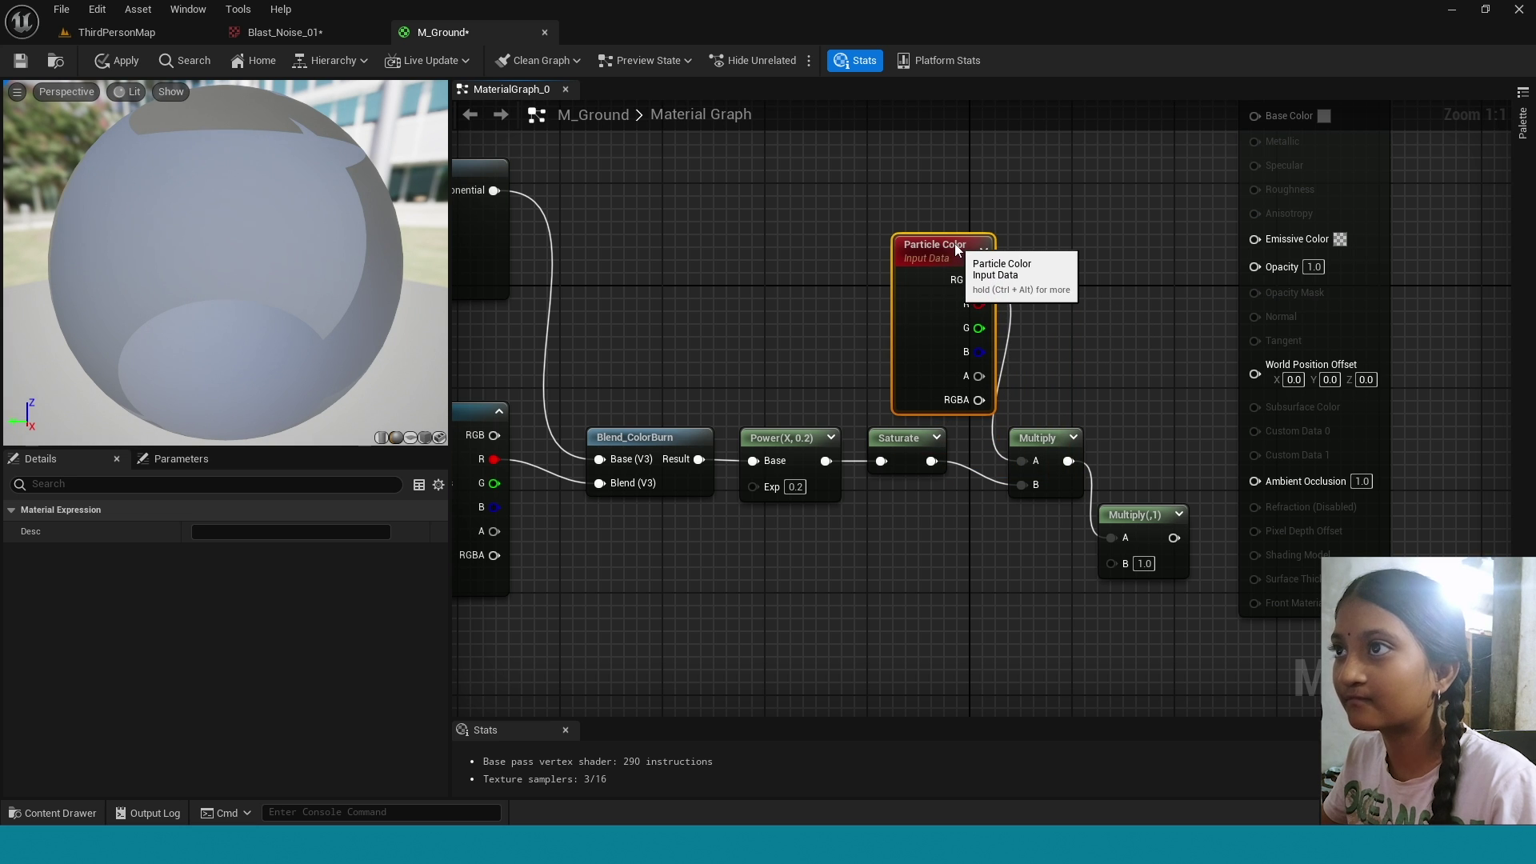
pyautogui.moveTo(987, 378); pyautogui.dragTo(1023, 461)
# Add a Multiply node beside Particle Color and connect Particle Color's RGB output to its B input.
pyautogui.moveTo(954, 268); pyautogui.dragTo(1005, 266)
pyautogui.write('mult')
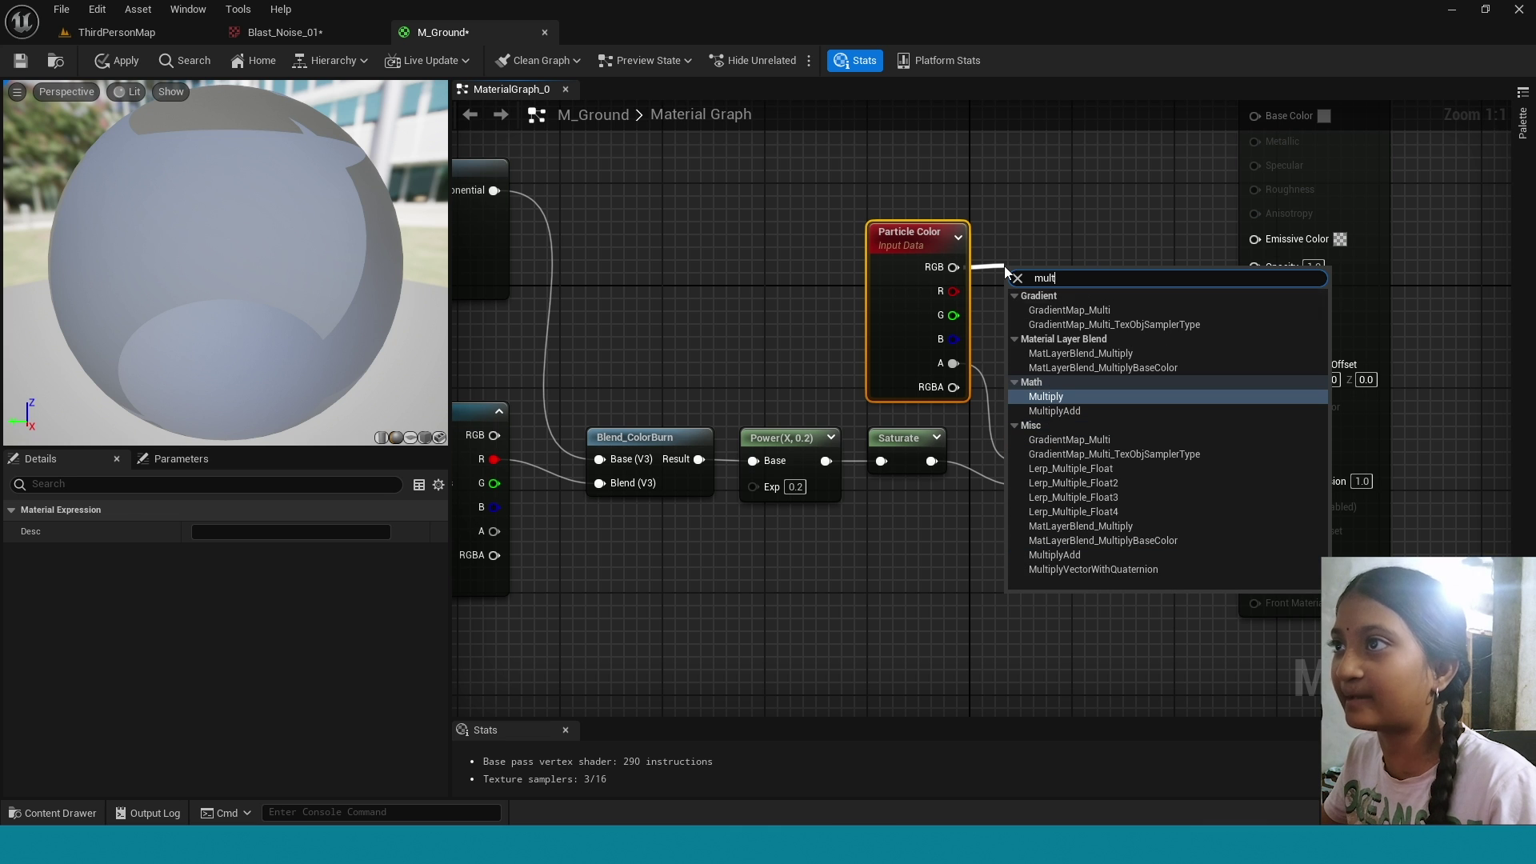
pyautogui.click(1029, 344)
pyautogui.keyDown('alt'); pyautogui.click(989, 288); pyautogui.keyUp('alt')
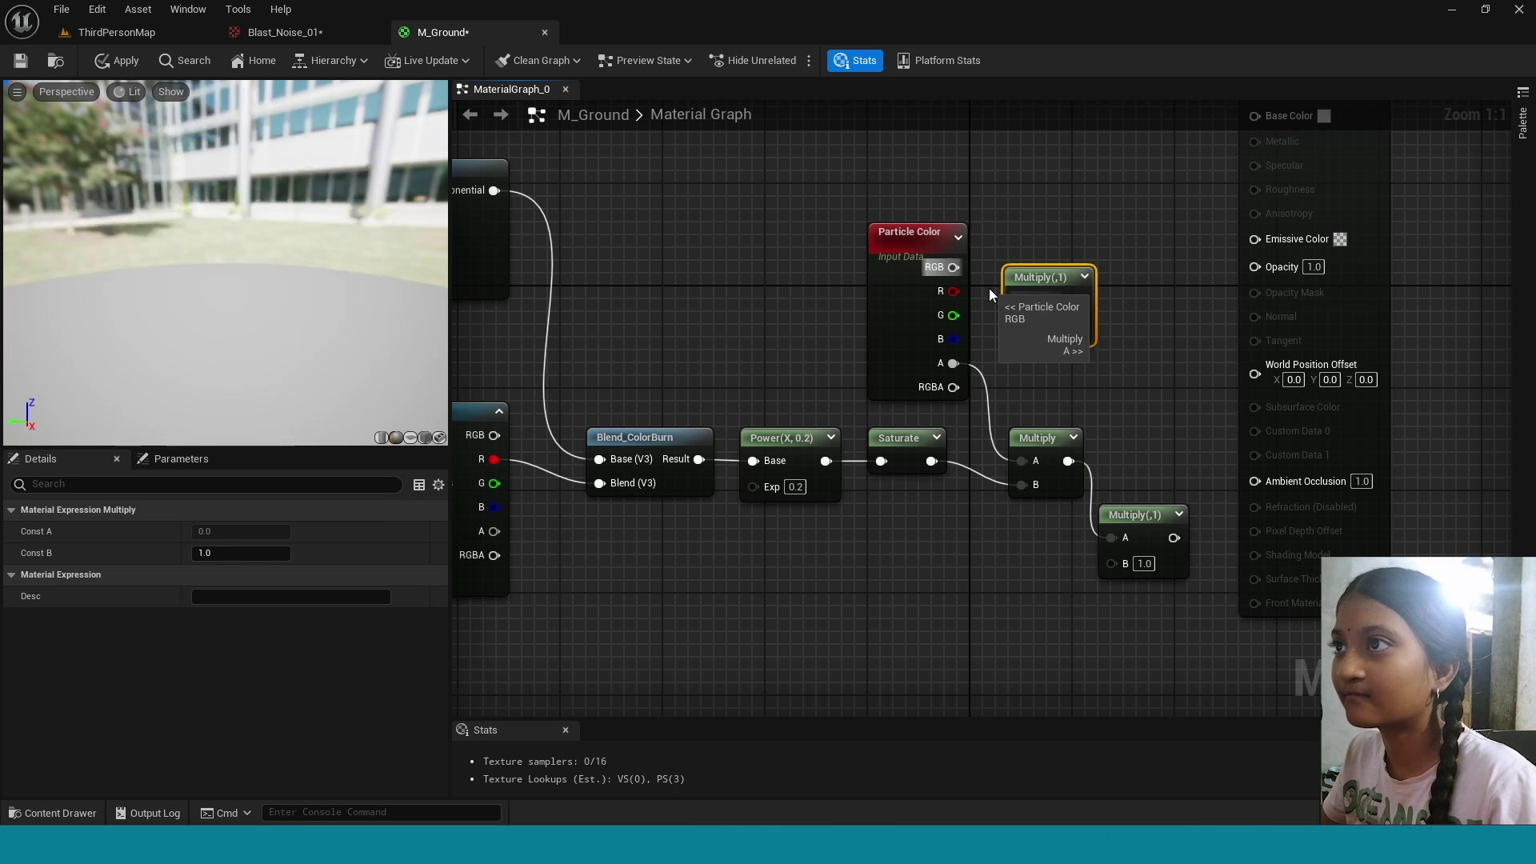
pyautogui.moveTo(1017, 328); pyautogui.dragTo(958, 267)
# Add another Texture Sample using Blast_Noise_01 and place it above the Particle Color node.
pyautogui.scroll(-1, 1088, 372)
pyautogui.click(564, 461)
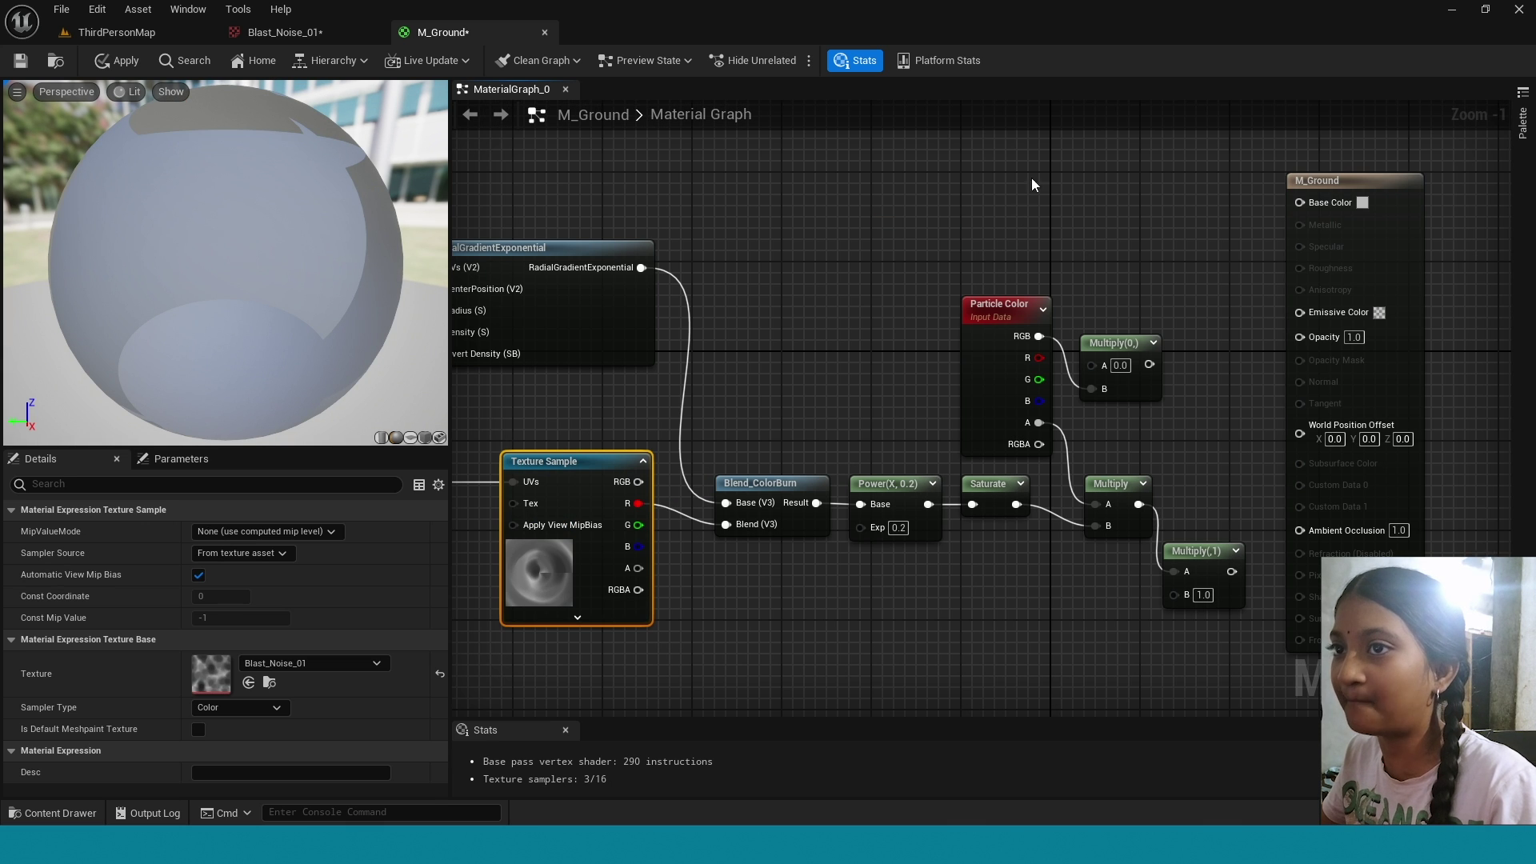
pyautogui.click(926, 190)
pyautogui.press('t')
pyautogui.click(924, 184)
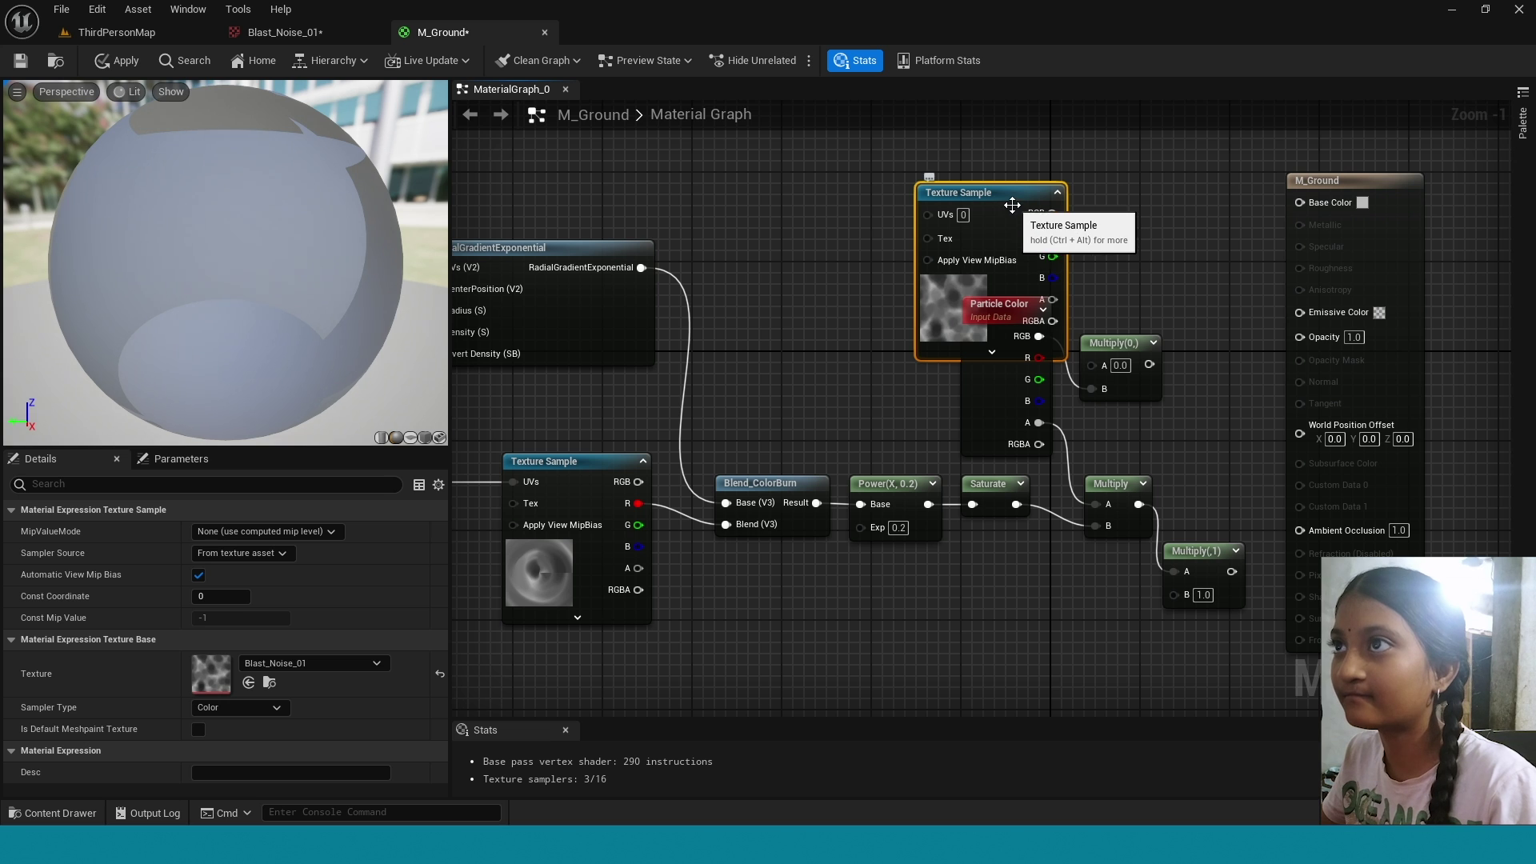
pyautogui.moveTo(1017, 219); pyautogui.dragTo(966, 142)
# Connect the new texture's red channel to the upper Multiply's A, and that Multiply to M_Ground's Base Color and Emissive Color.
pyautogui.moveTo(997, 162); pyautogui.dragTo(1005, 301, button='right')
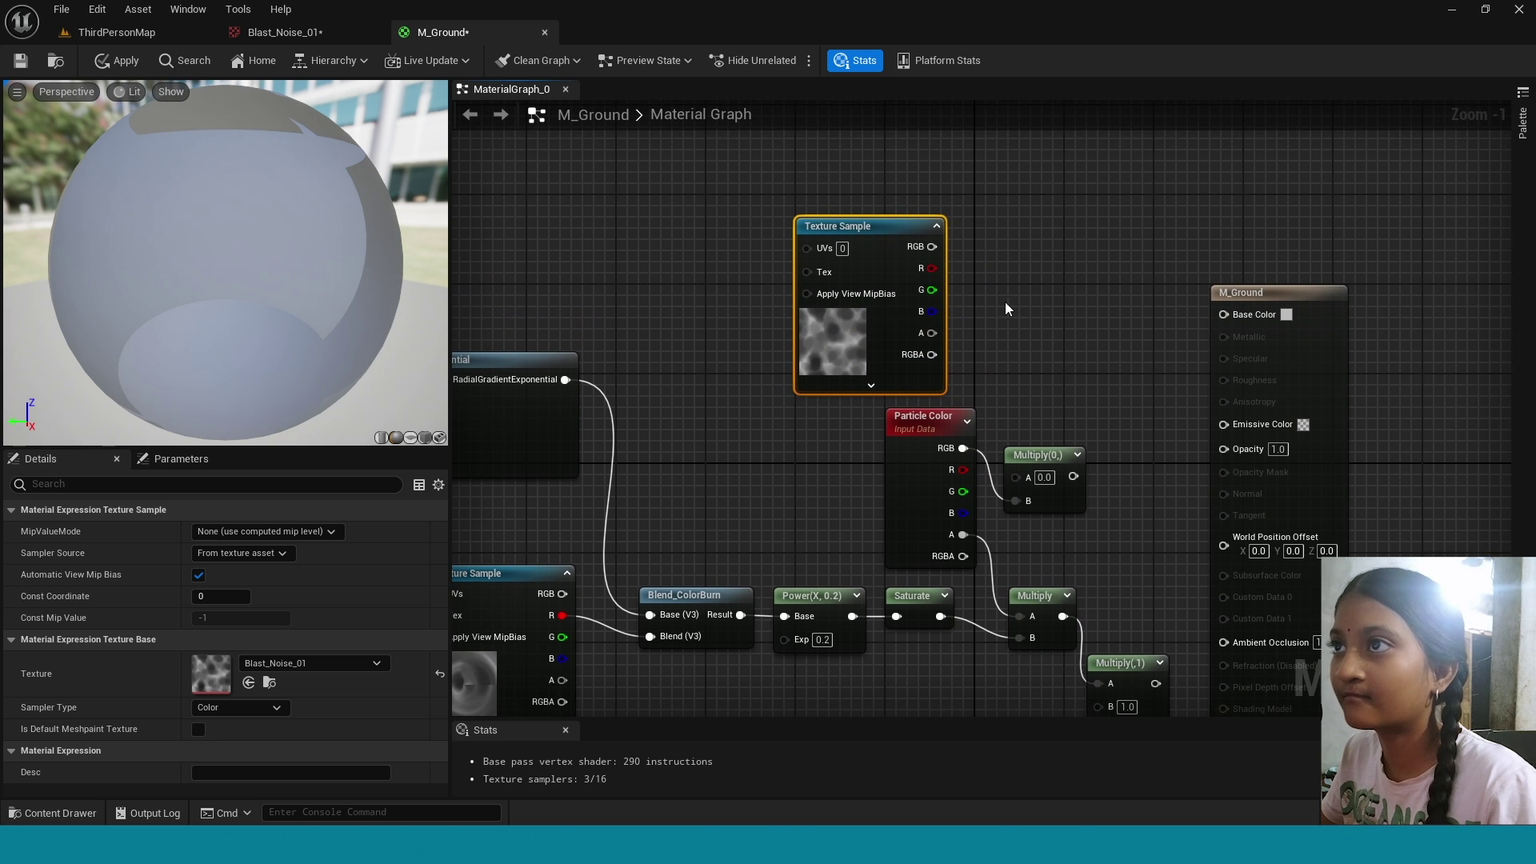
pyautogui.moveTo(926, 269); pyautogui.dragTo(1078, 439)
pyautogui.moveTo(1098, 464); pyautogui.dragTo(1224, 314)
pyautogui.moveTo(1097, 459); pyautogui.dragTo(1272, 336)
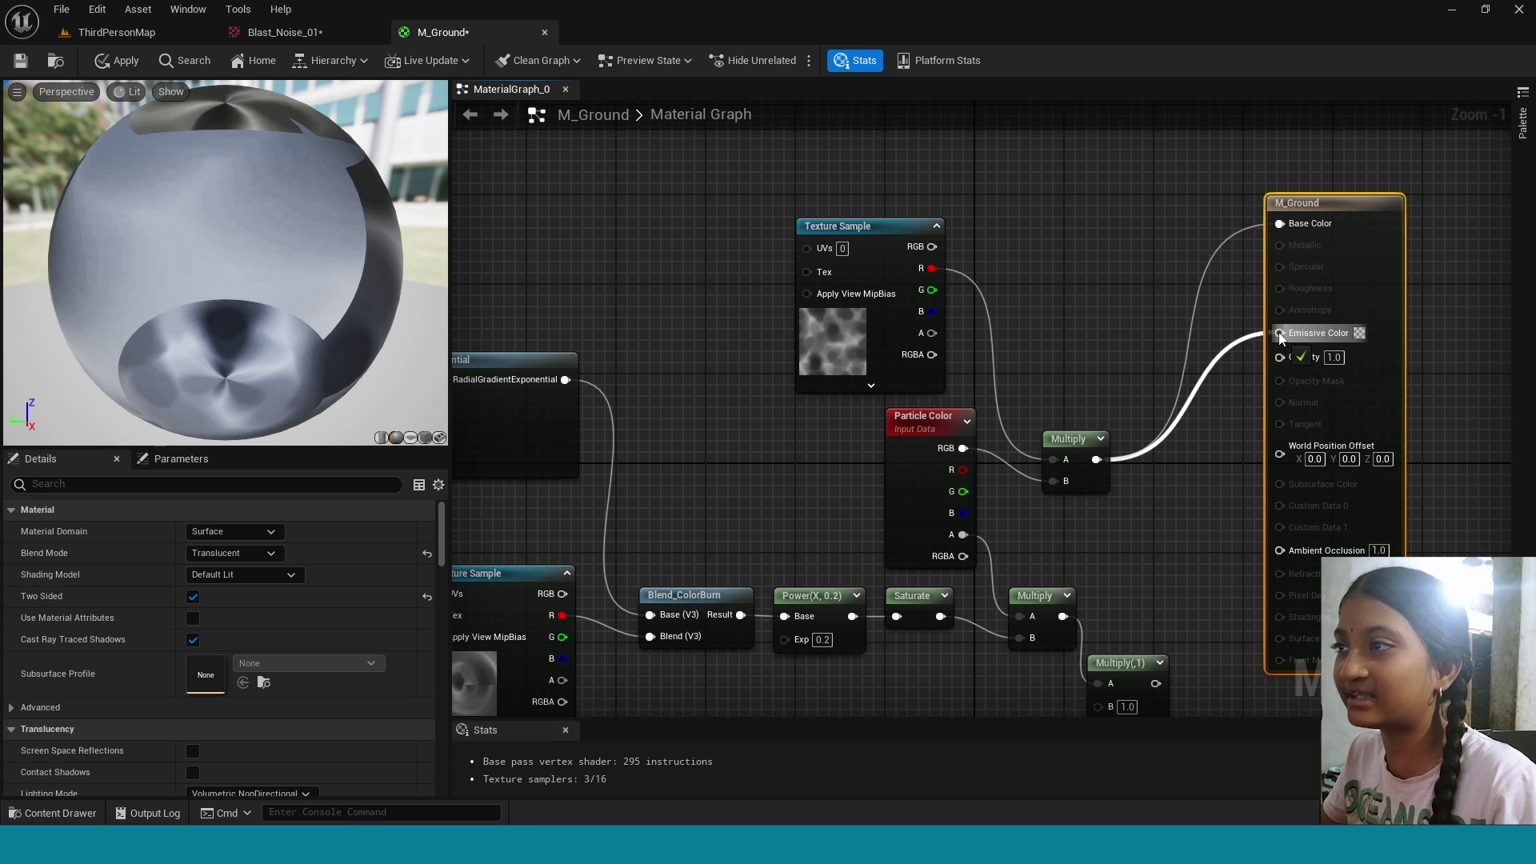
# Position the spare Multiply node near M_Ground and connect the upper Multiply to its A and the lower Multiply to its B.
pyautogui.moveTo(1157, 540); pyautogui.dragTo(1157, 413, button='right')
pyautogui.moveTo(1126, 538); pyautogui.dragTo(1165, 458)
pyautogui.click(1177, 491)
pyautogui.moveTo(1097, 335); pyautogui.dragTo(1143, 478)
pyautogui.moveTo(1207, 477); pyautogui.dragTo(1191, 508, button='right')
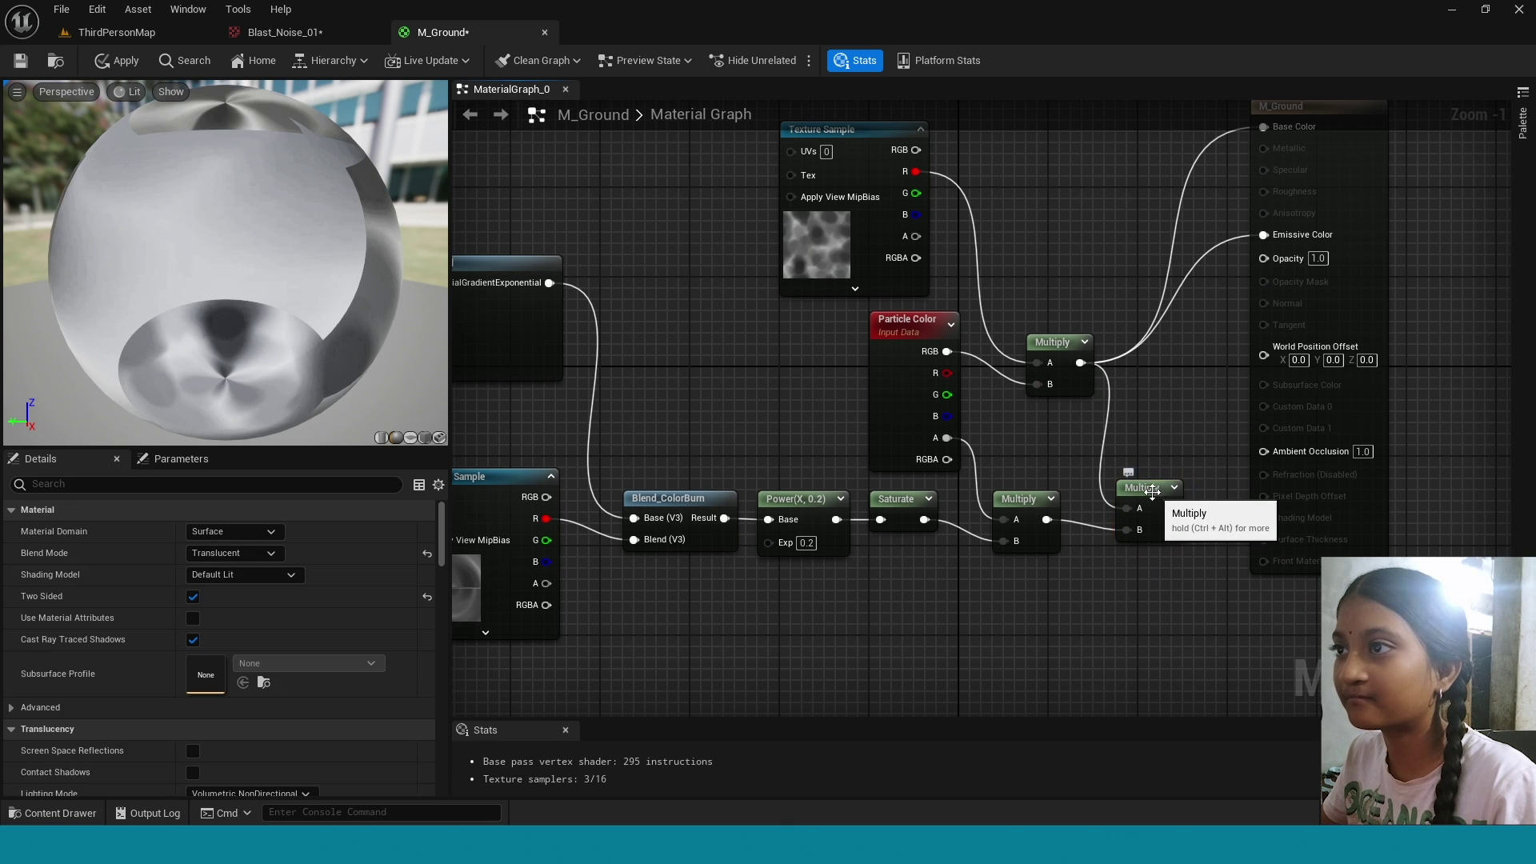
# Connect the lower Multiply's output to M_Ground's Opacity through a reroute node, and move the middle Multiply clear of the wires.
pyautogui.moveTo(1033, 504); pyautogui.dragTo(1272, 259)
pyautogui.doubleClick(1135, 517)
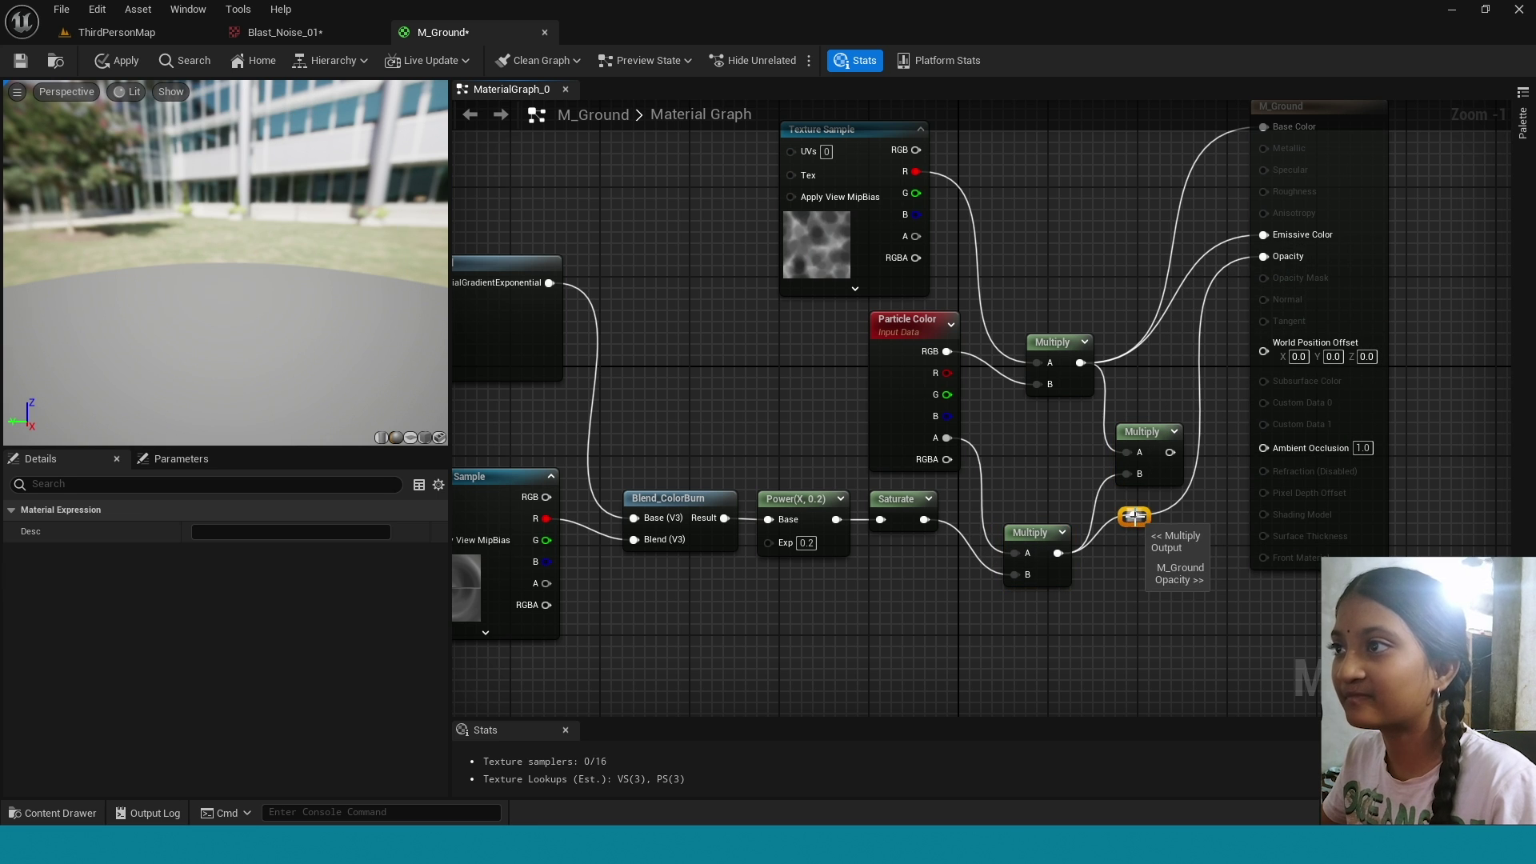
pyautogui.moveTo(1135, 517); pyautogui.dragTo(1197, 531)
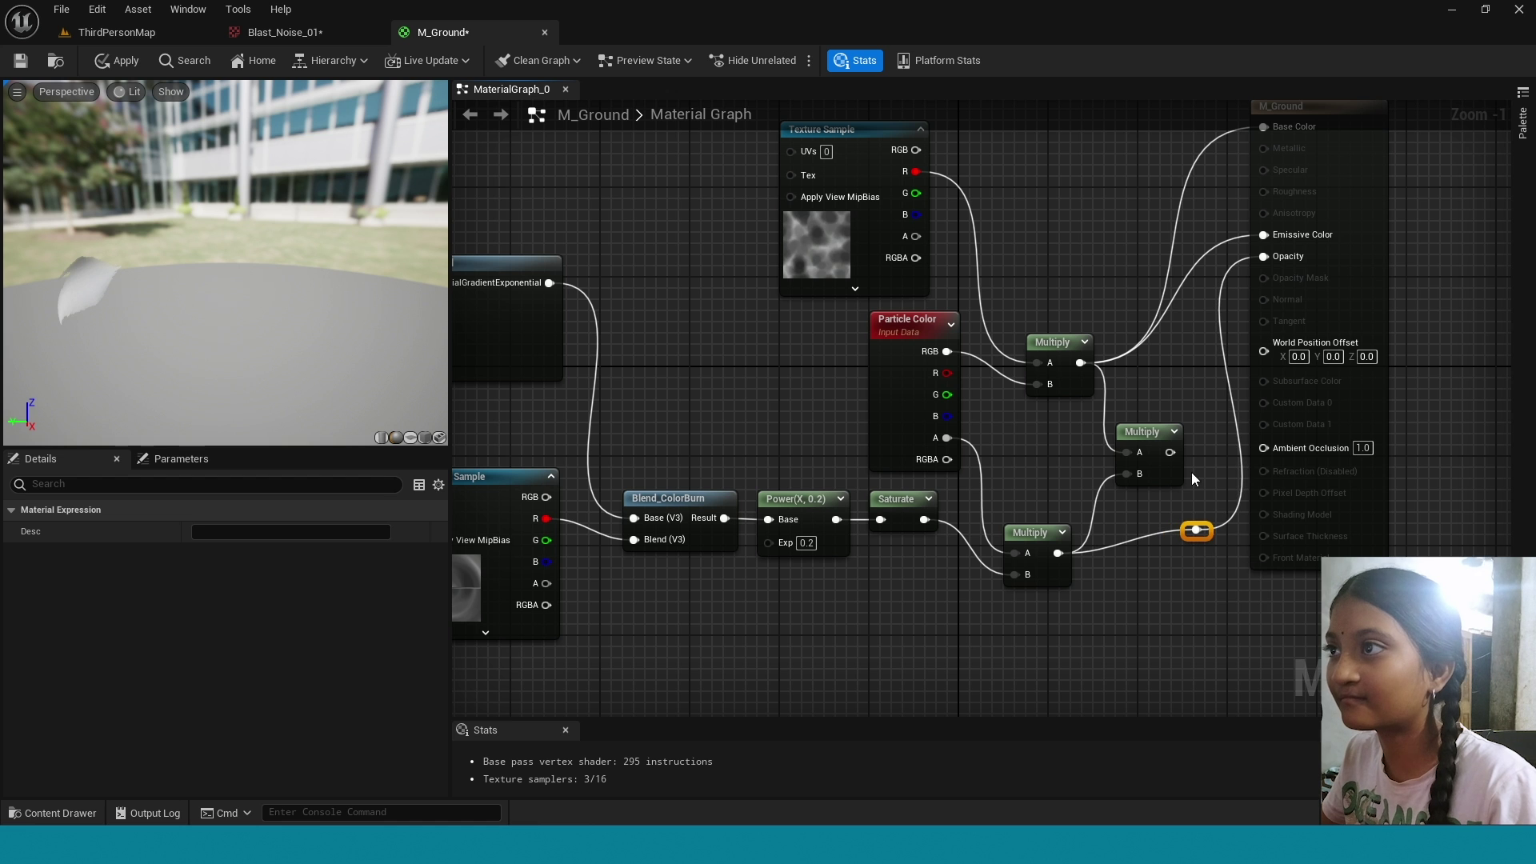
pyautogui.click(1140, 432)
pyautogui.moveTo(1140, 432); pyautogui.dragTo(1096, 432)
# Set the Lerp node's A to 0.001 and B to 1.75.
pyautogui.scroll(-4, 1033, 560)
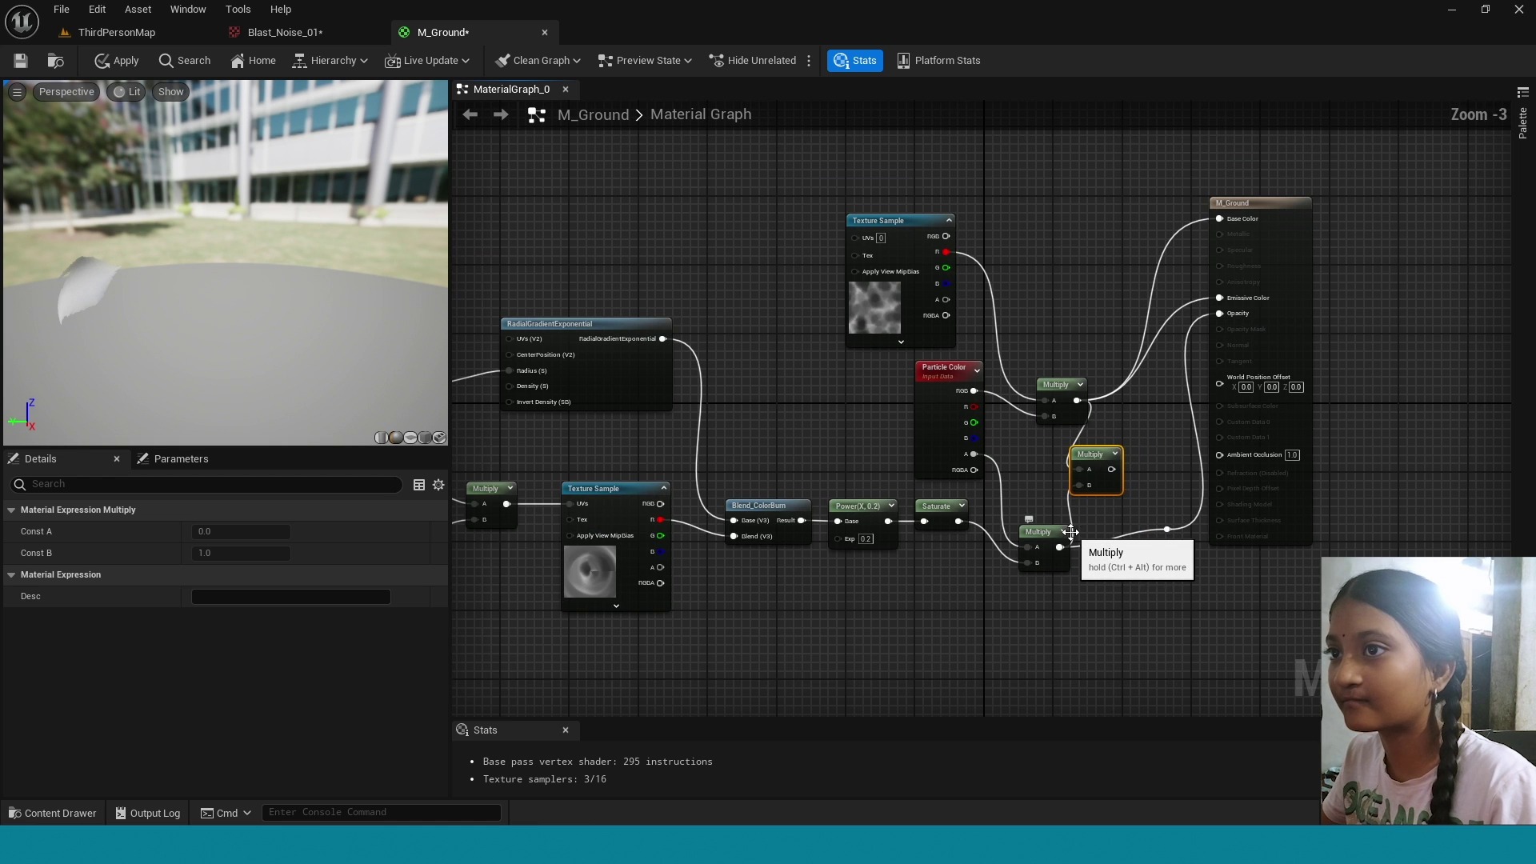
pyautogui.moveTo(1025, 581); pyautogui.dragTo(986, 585, button='right')
pyautogui.scroll(1, 988, 586)
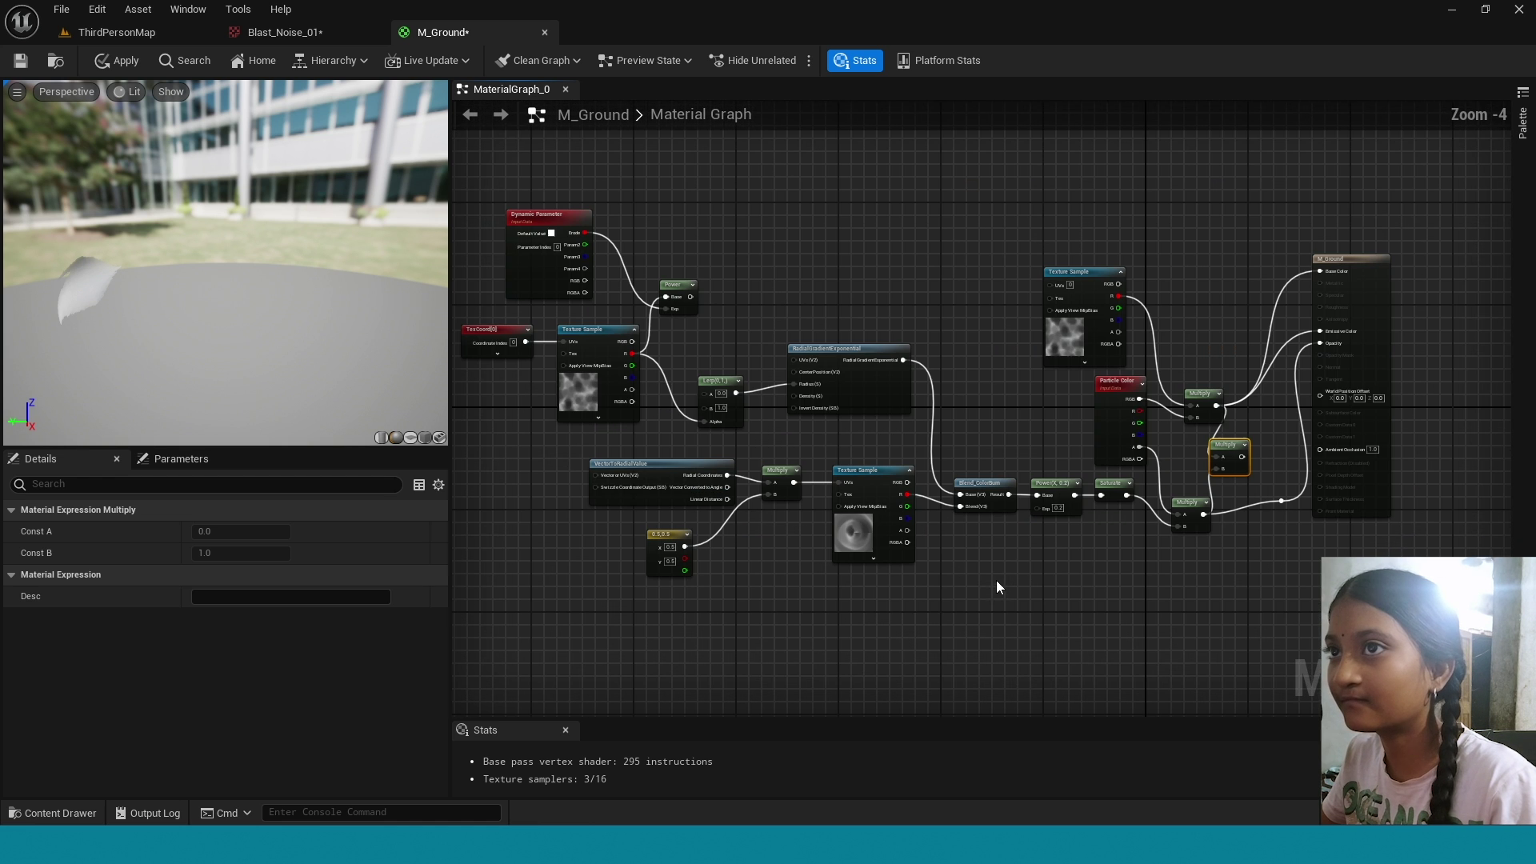
pyautogui.scroll(1, 588, 584)
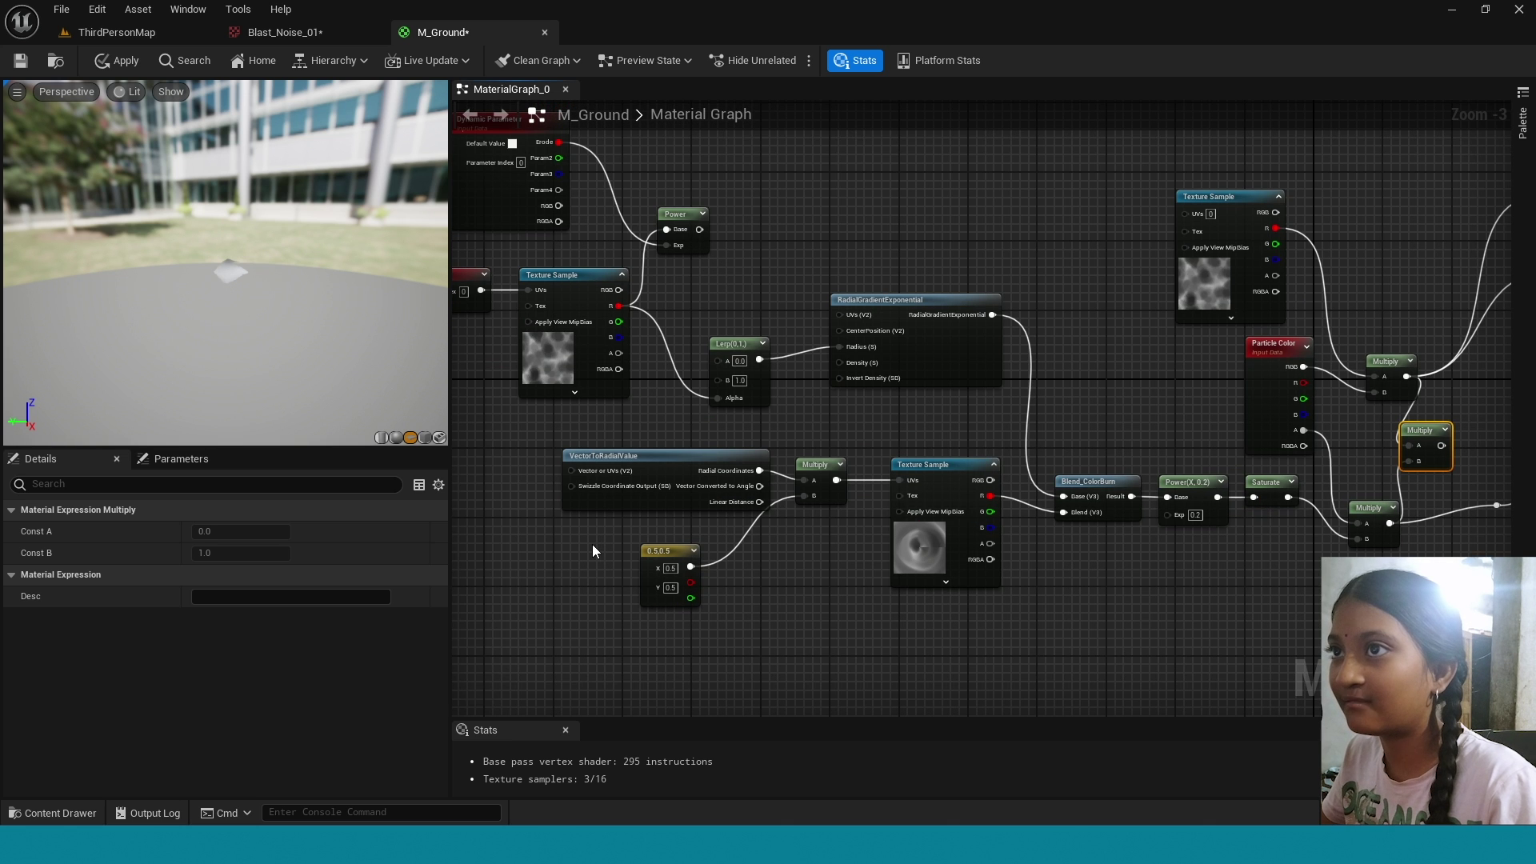
pyautogui.scroll(3, 688, 412)
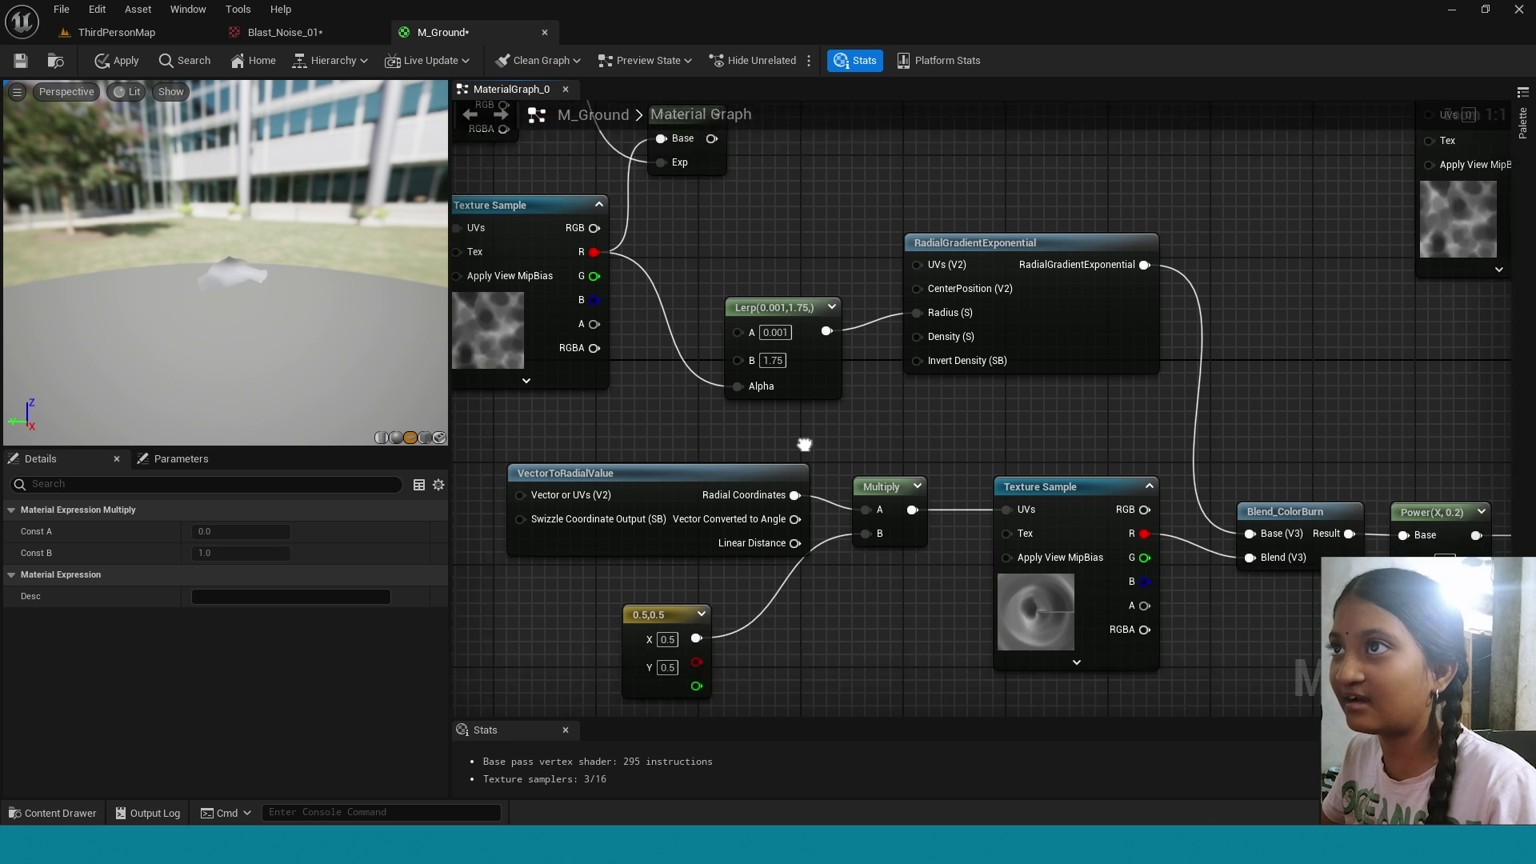
pyautogui.moveTo(804, 444); pyautogui.dragTo(957, 361, button='right')
# Move VectorToRadialValue farther from its Multiply node and set X of the two-component constant to 5.
pyautogui.moveTo(818, 393); pyautogui.dragTo(666, 393)
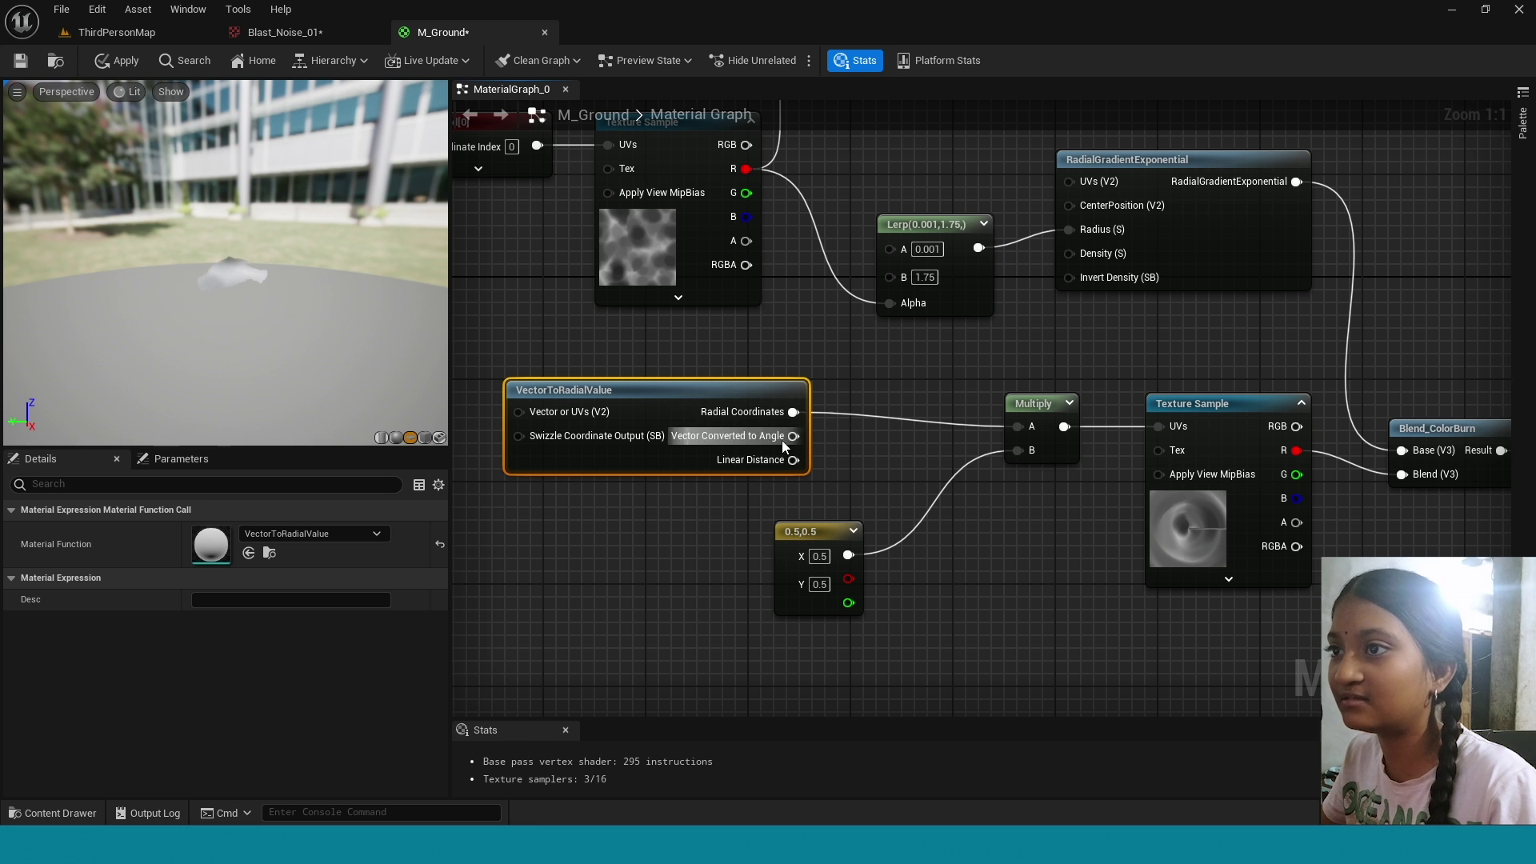
pyautogui.moveTo(781, 440); pyautogui.dragTo(881, 447, button='right')
pyautogui.moveTo(881, 448); pyautogui.dragTo(945, 455)
pyautogui.click(1025, 287)
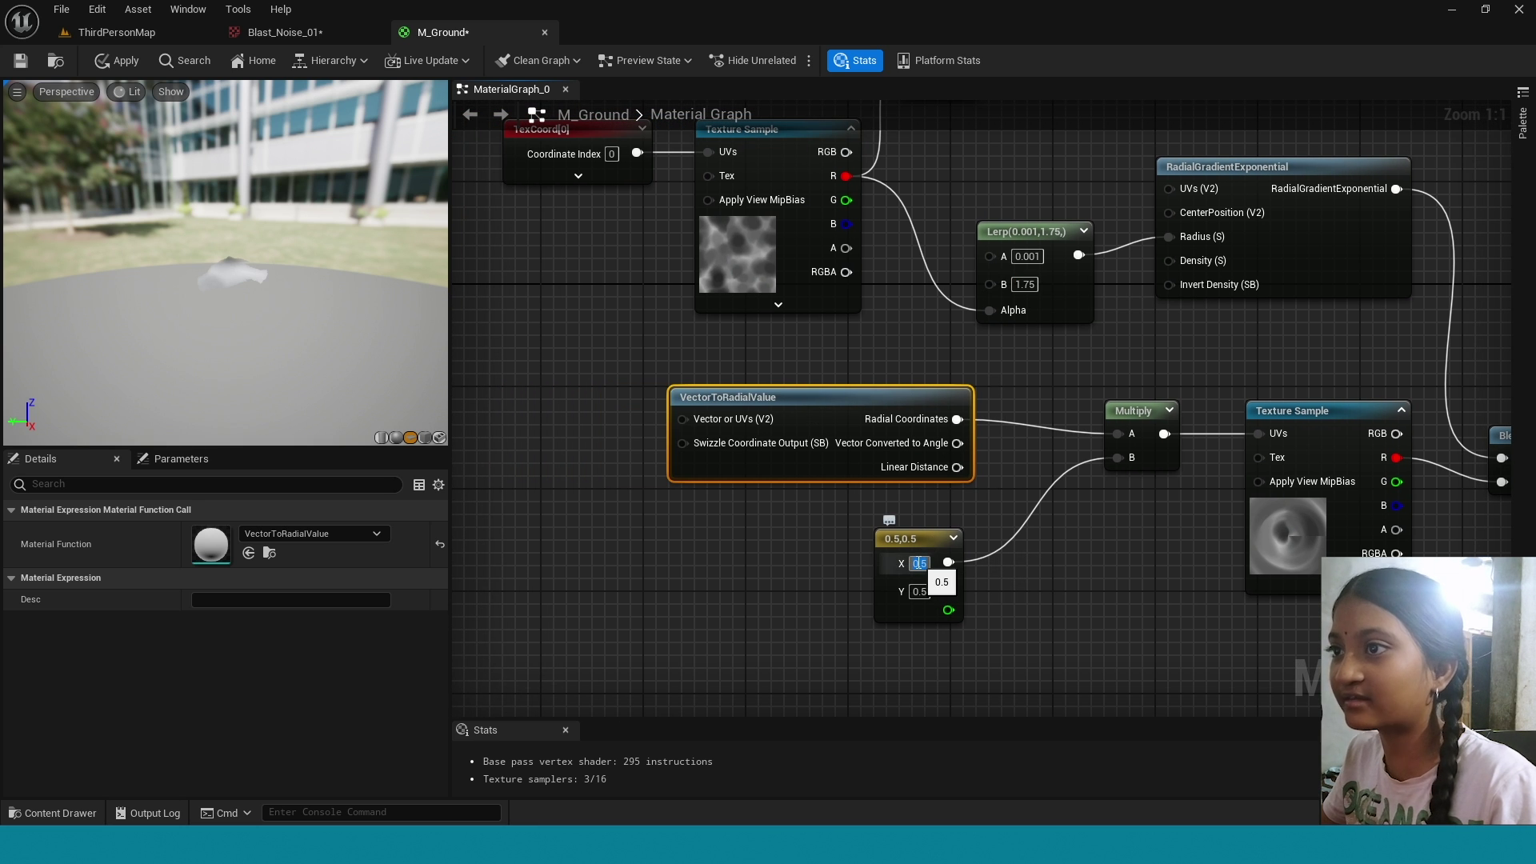
pyautogui.write('5')
pyautogui.press('Return')
pyautogui.click(919, 592)
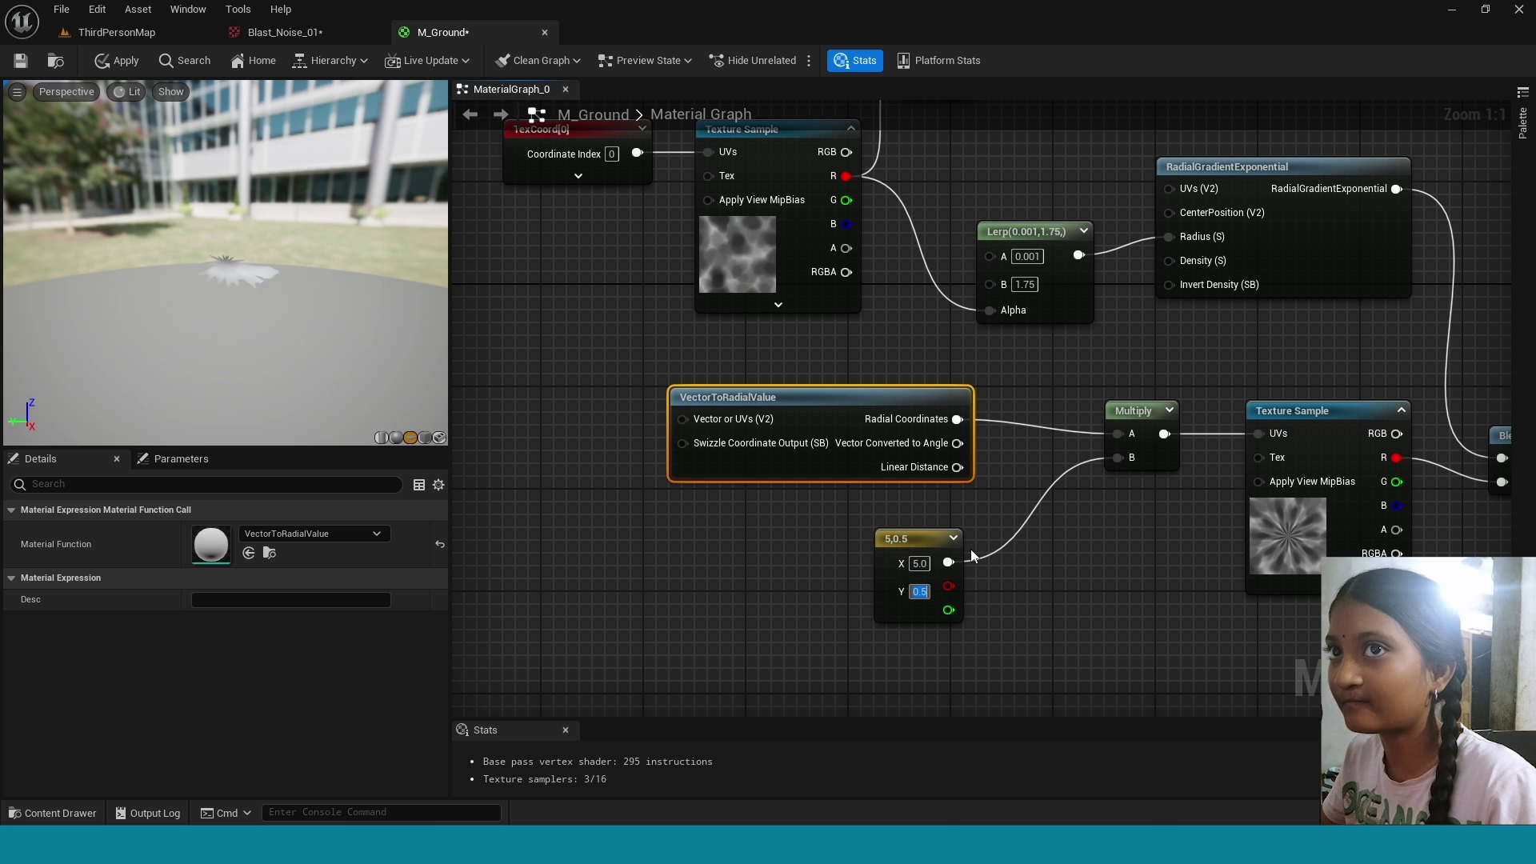
pyautogui.moveTo(294, 272); pyautogui.dragTo(227, 290)
# Set the Lerp node's A to 0.380456 and B to 1.730805.
pyautogui.click(1039, 256)
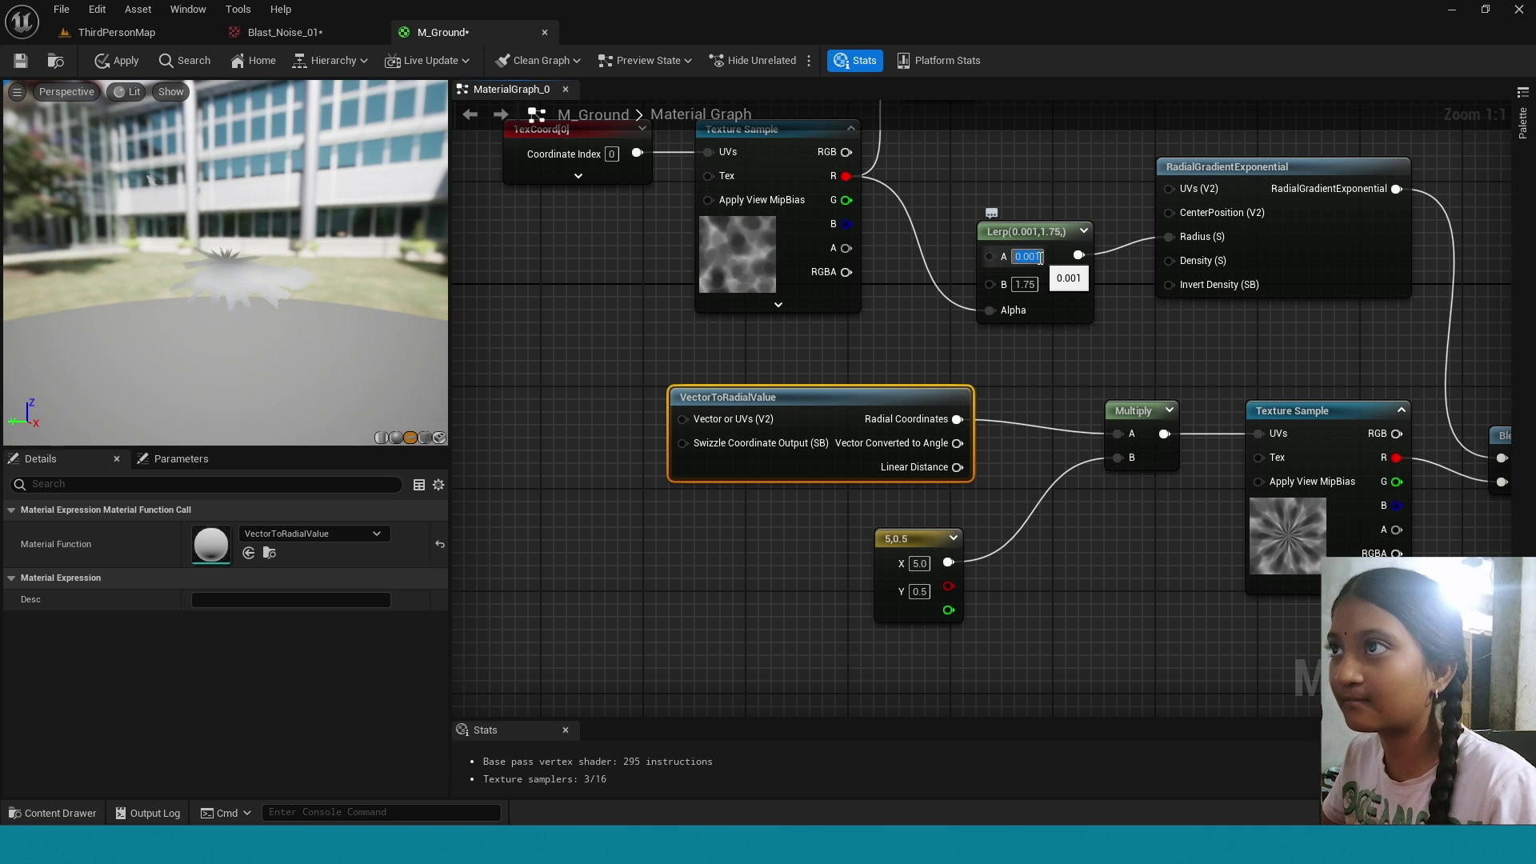
pyautogui.write('0')
pyautogui.press('Return')
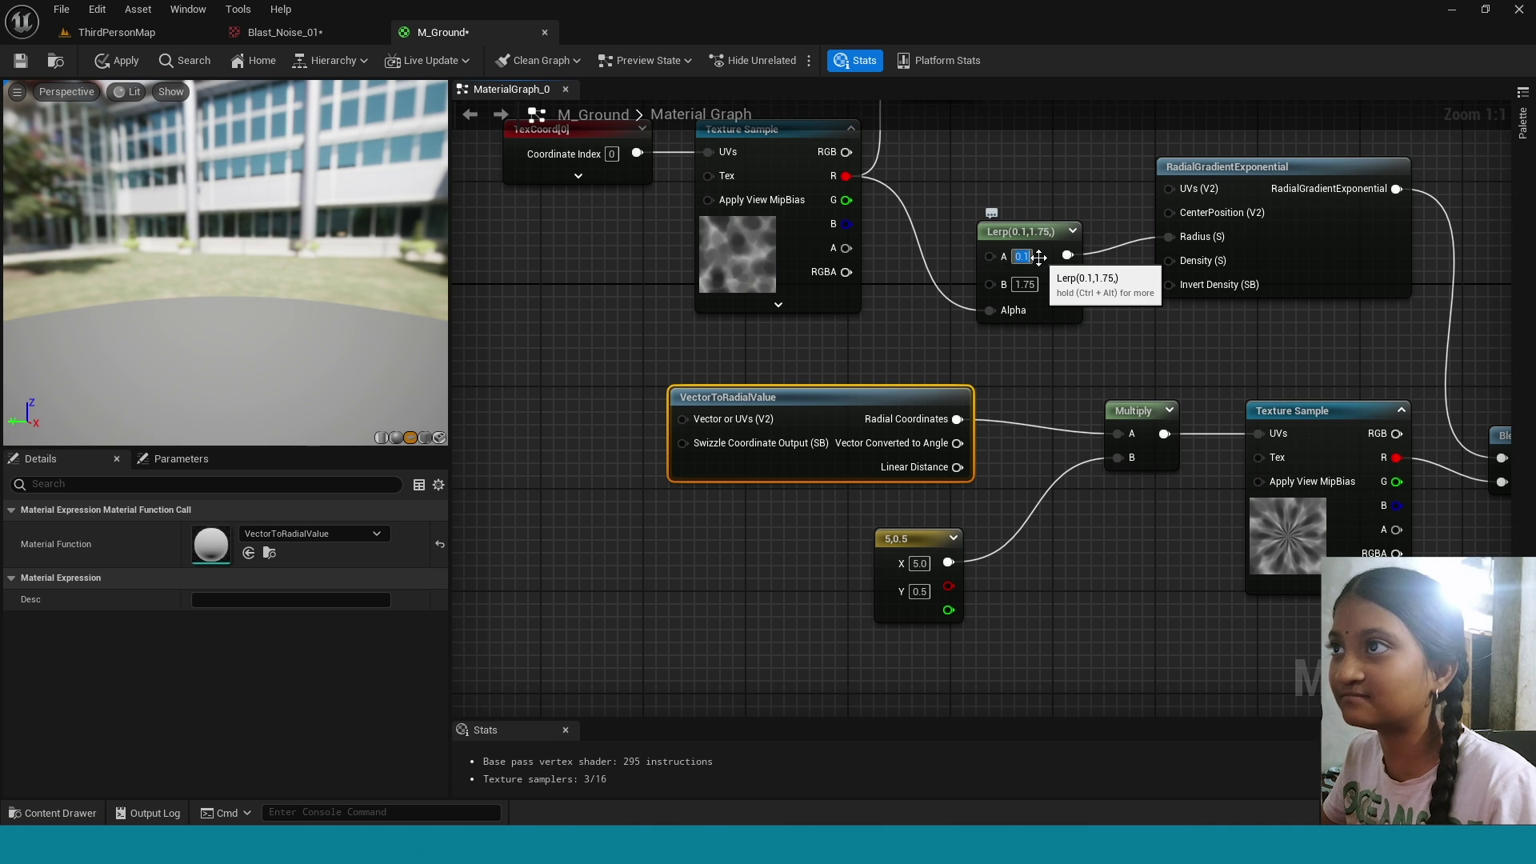
pyautogui.click(1024, 285)
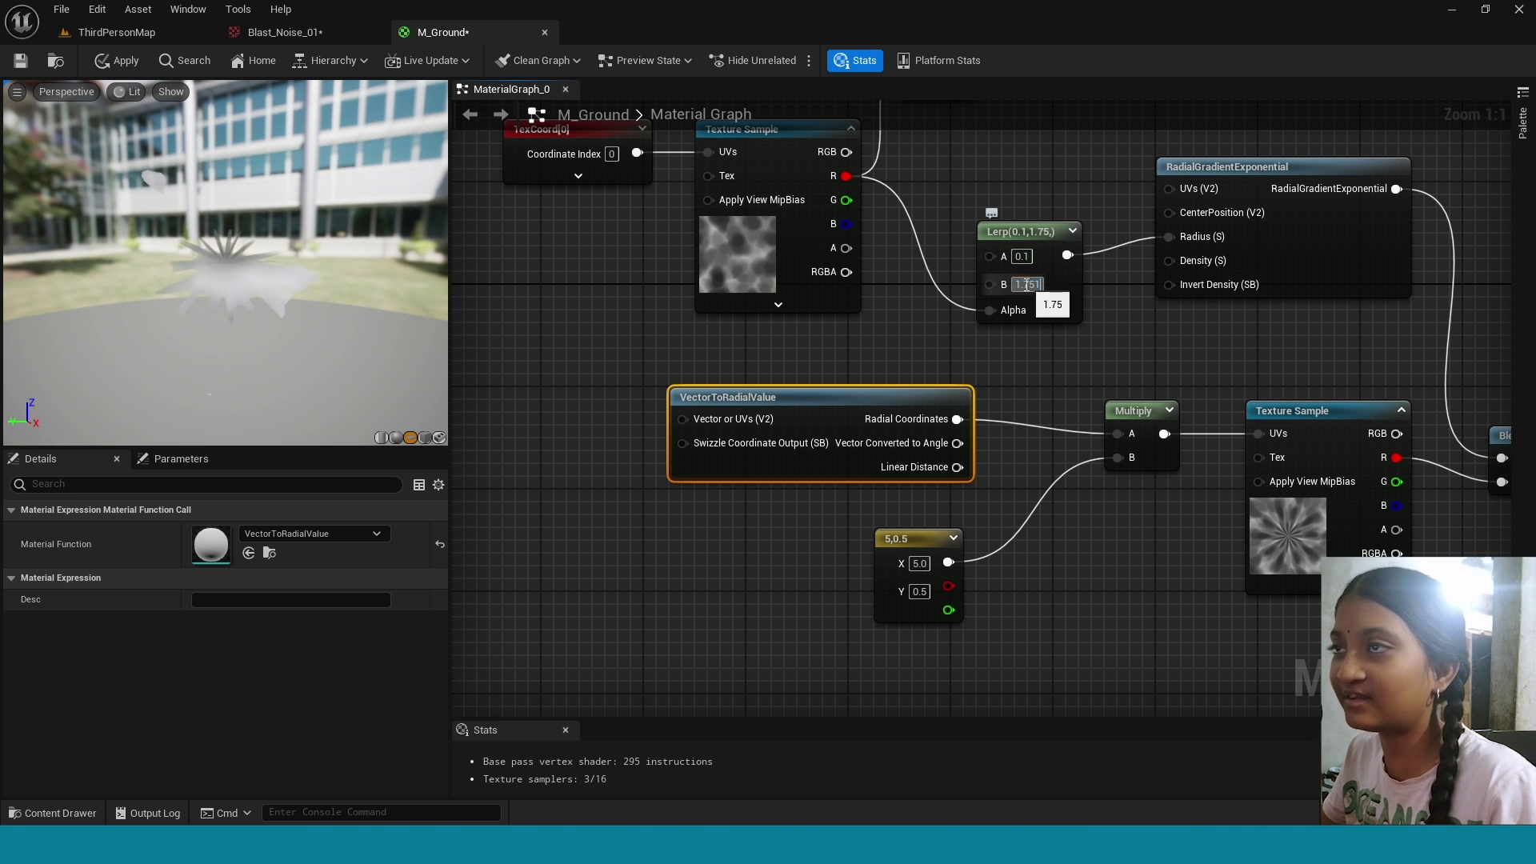
pyautogui.write('1')
pyautogui.press('Return')
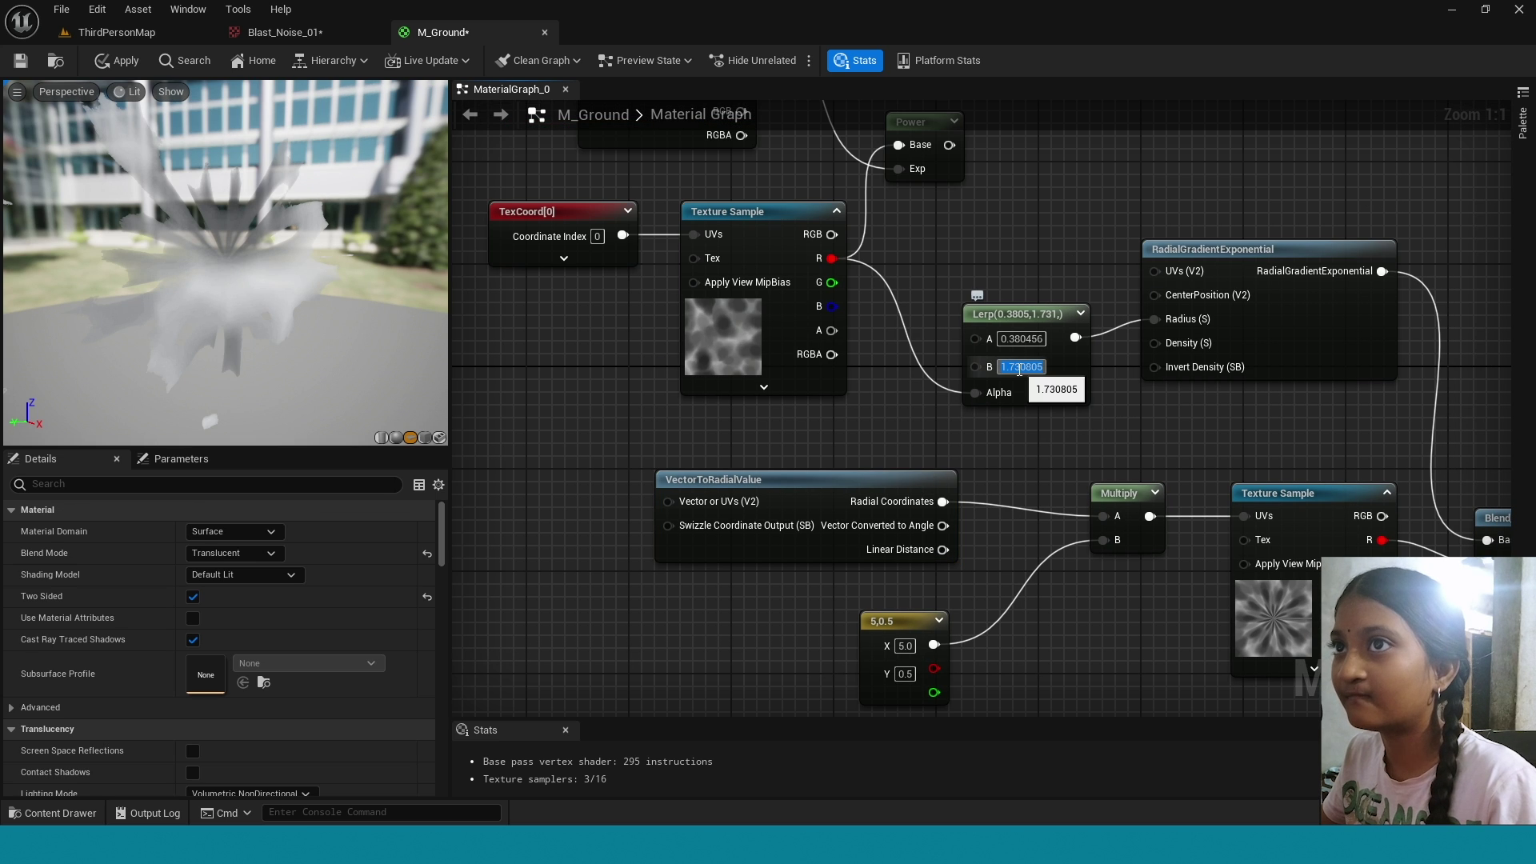
# Set the TexCoord node's UTiling and VTiling to 4.
pyautogui.click(544, 222)
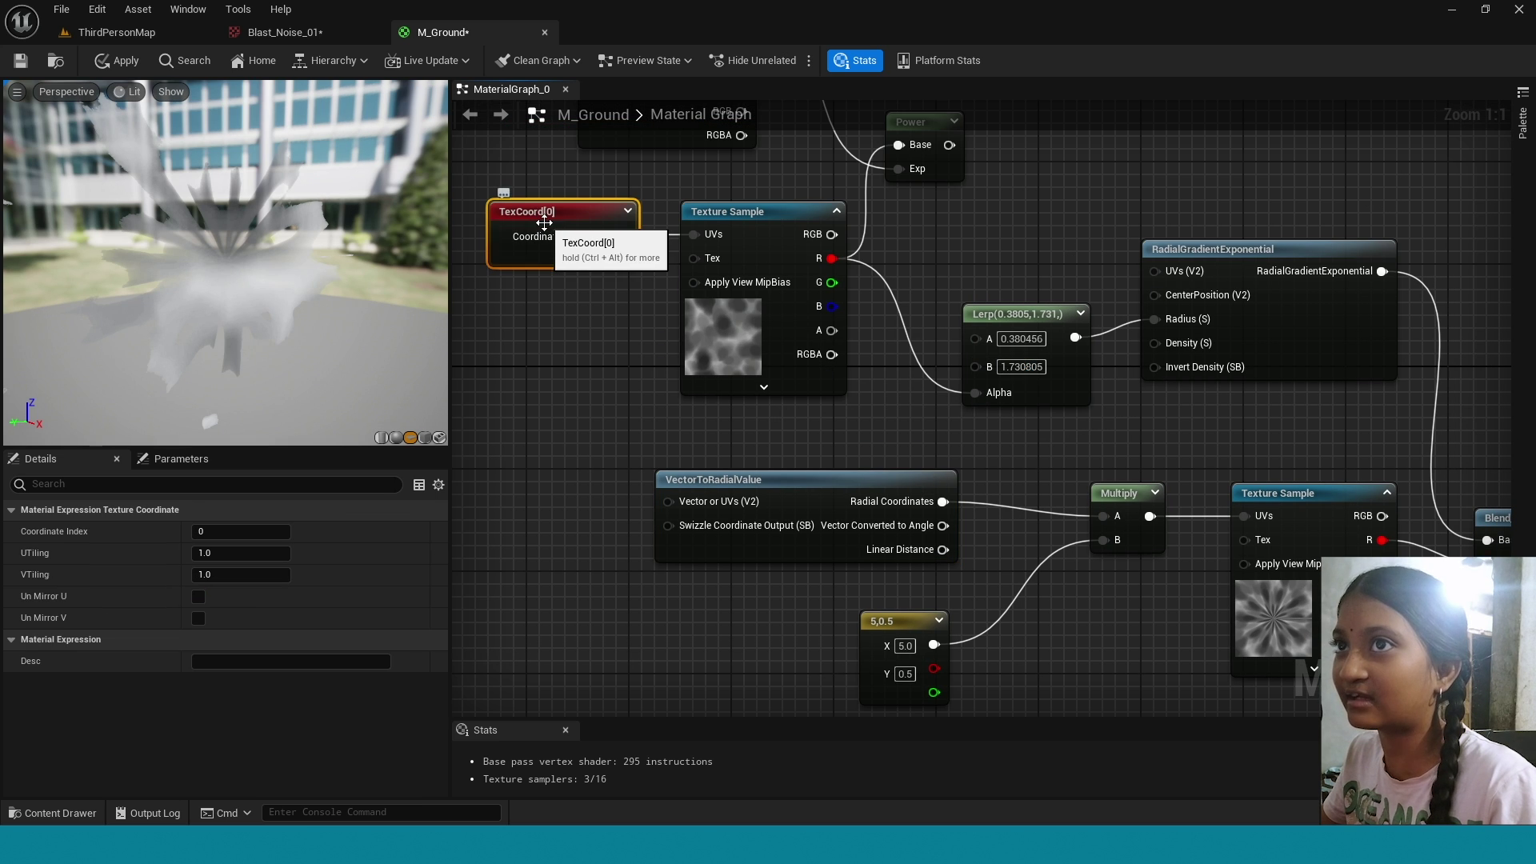
pyautogui.click(230, 556)
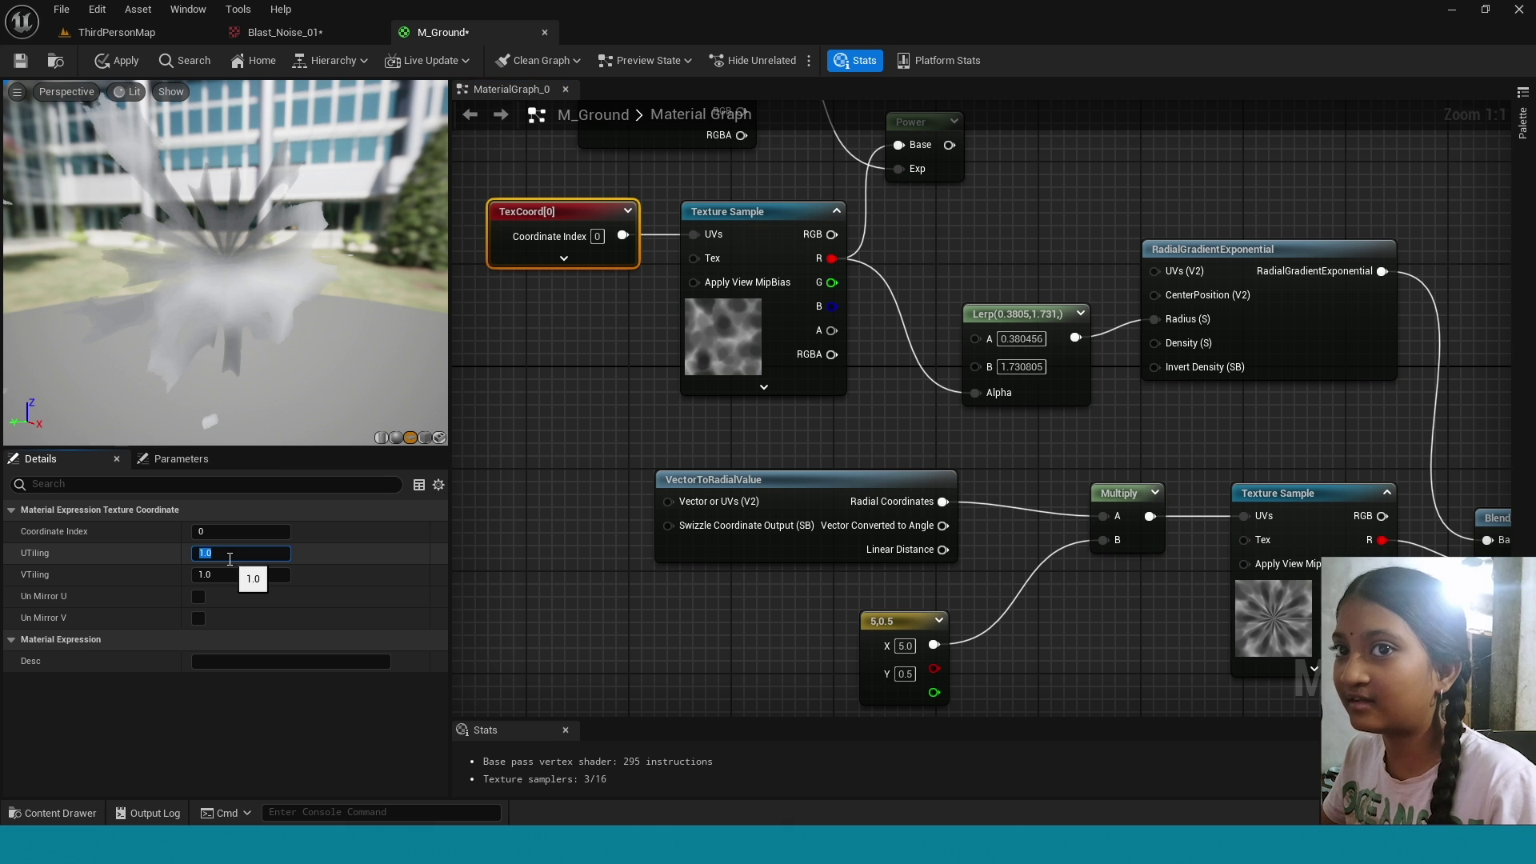
pyautogui.write('4')
pyautogui.click(223, 573)
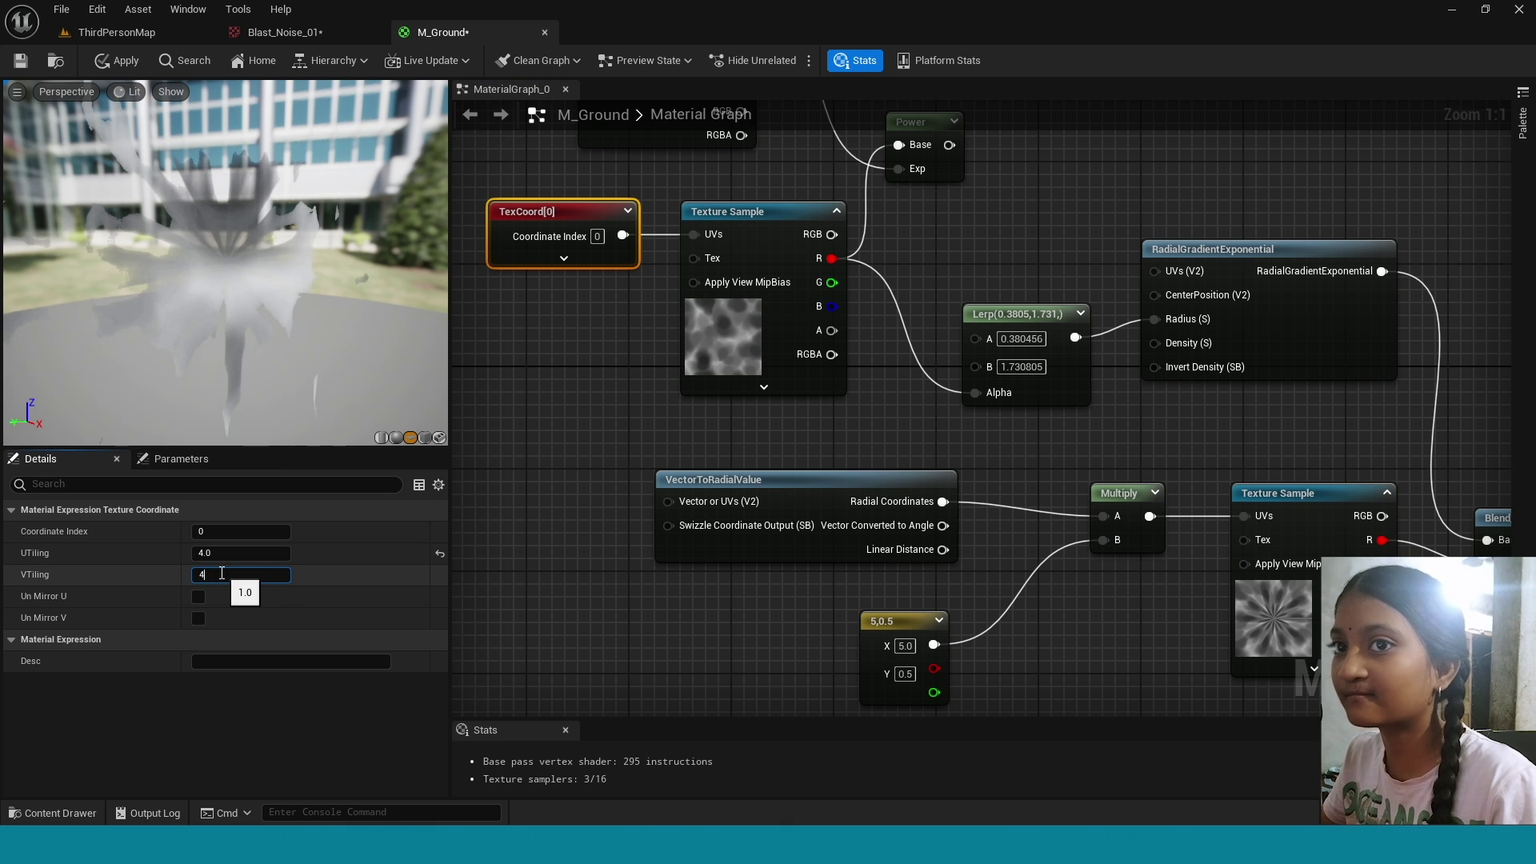
pyautogui.write('4')
pyautogui.press('Return')
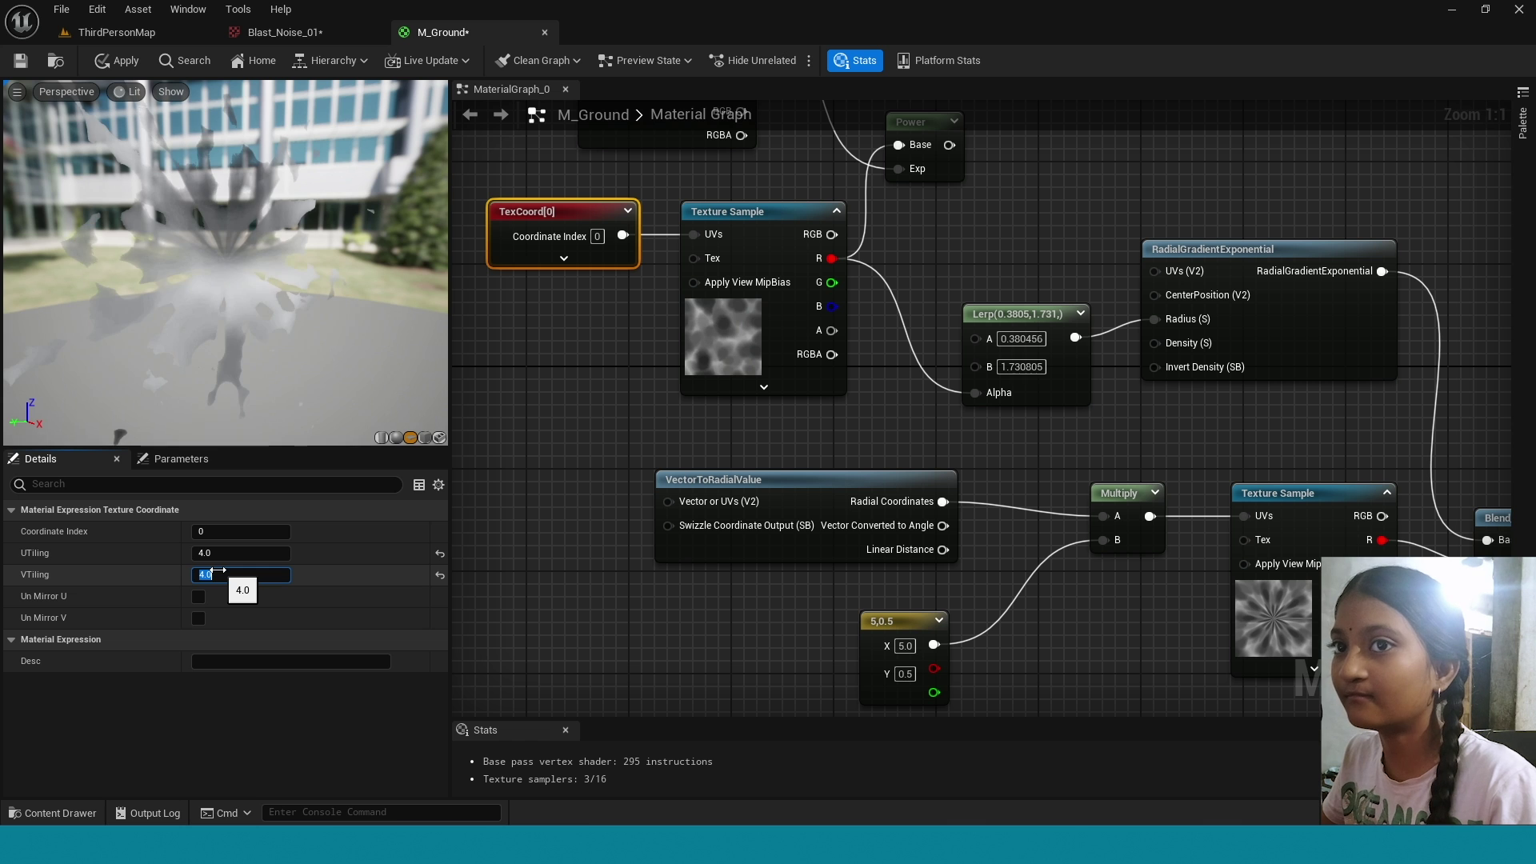
# Apply the graph changes to M_Ground and save the material.
pyautogui.scroll(-3, 757, 448)
pyautogui.moveTo(925, 462); pyautogui.dragTo(984, 458, button='right')
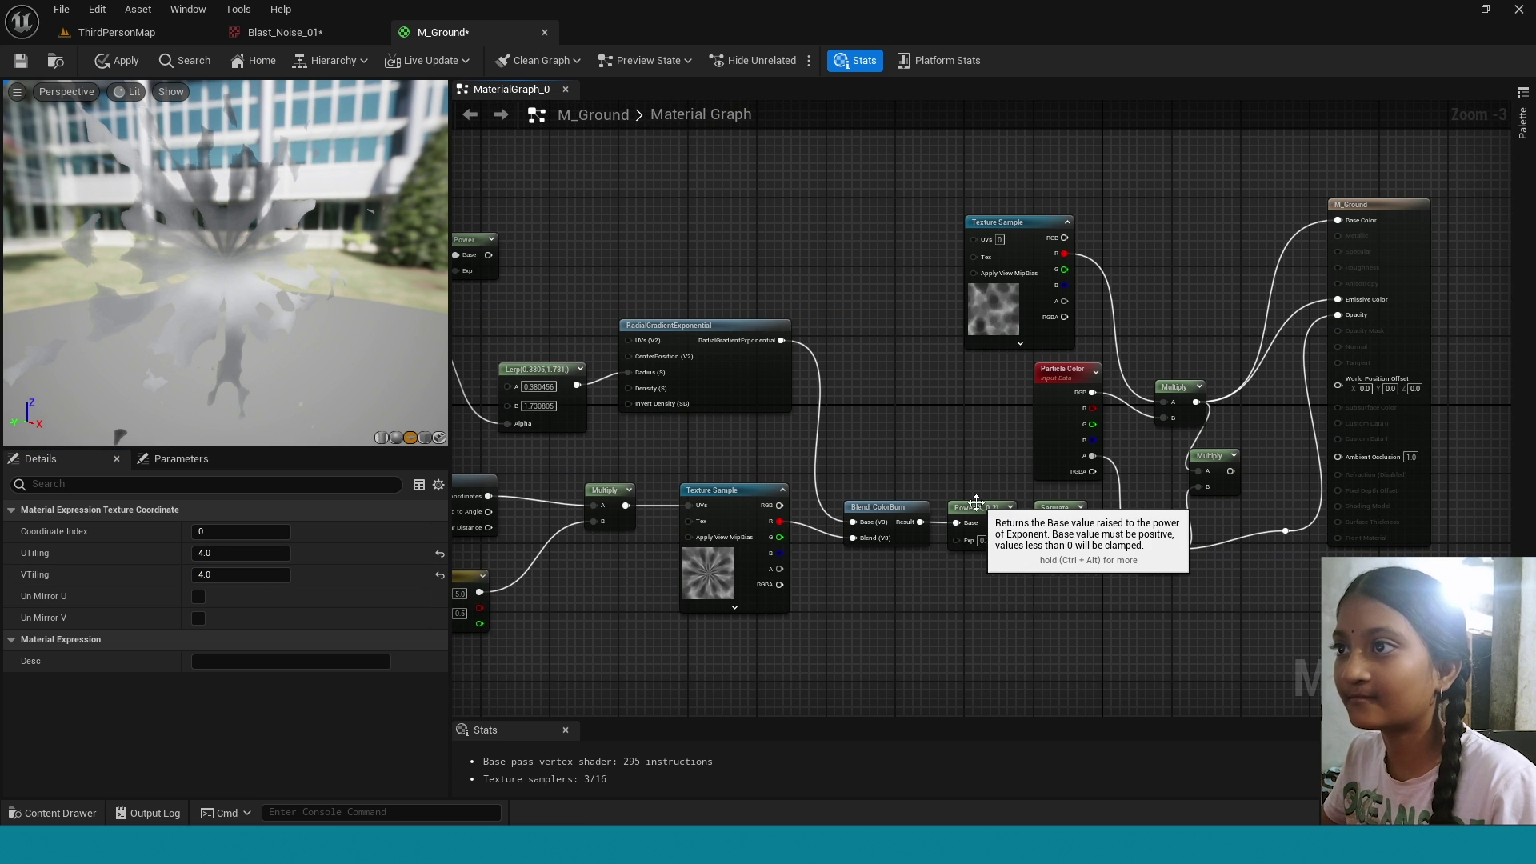
pyautogui.click(120, 61)
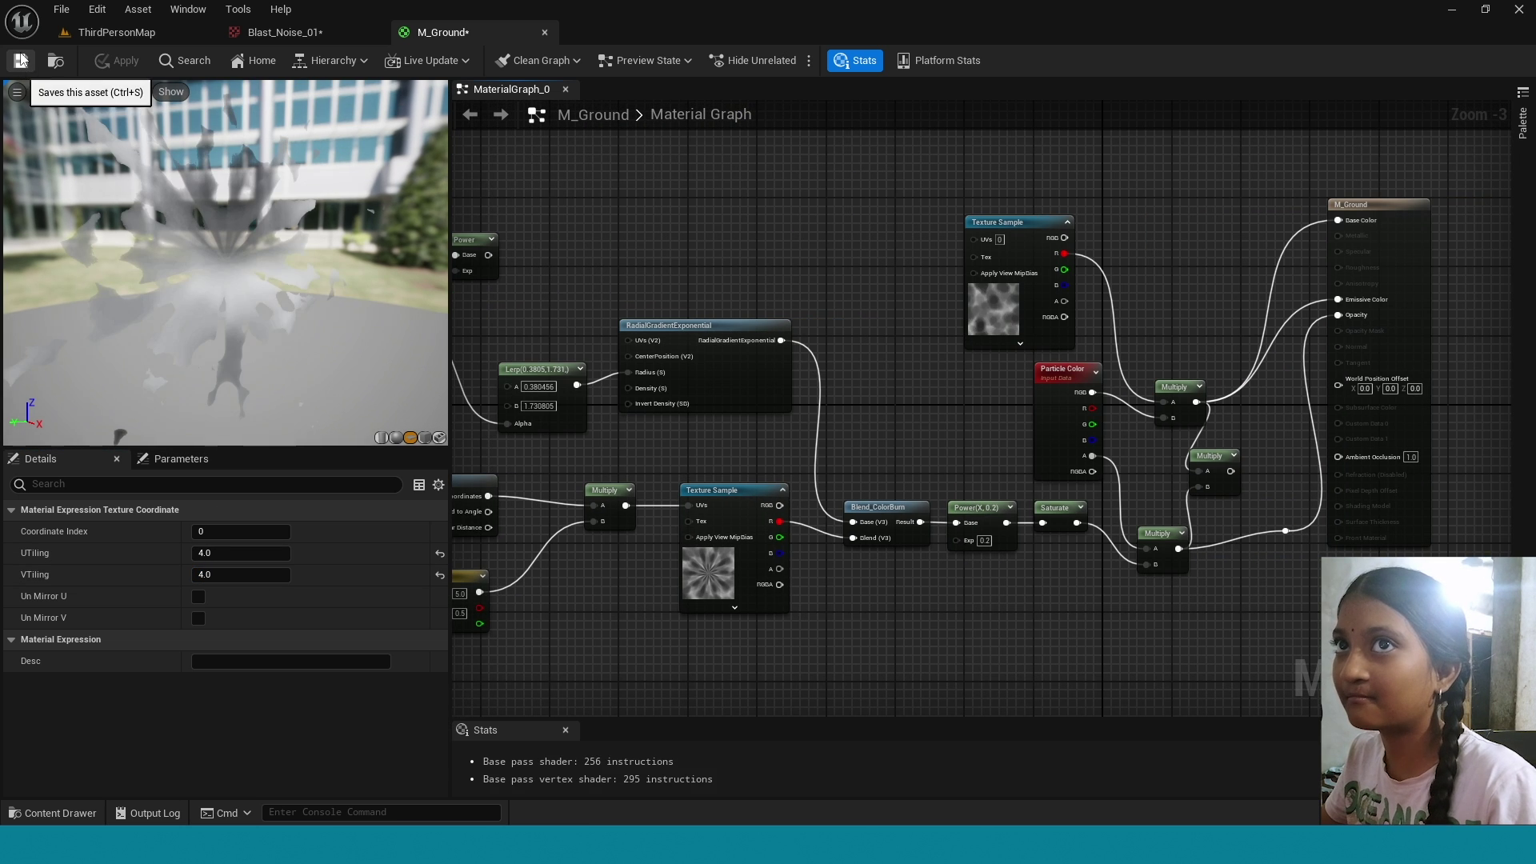
# Duplicate M_Ground in the P_2_effect folder and open the copy for editing.
pyautogui.hotkey('ctrl', 'space')
pyautogui.click(367, 634)
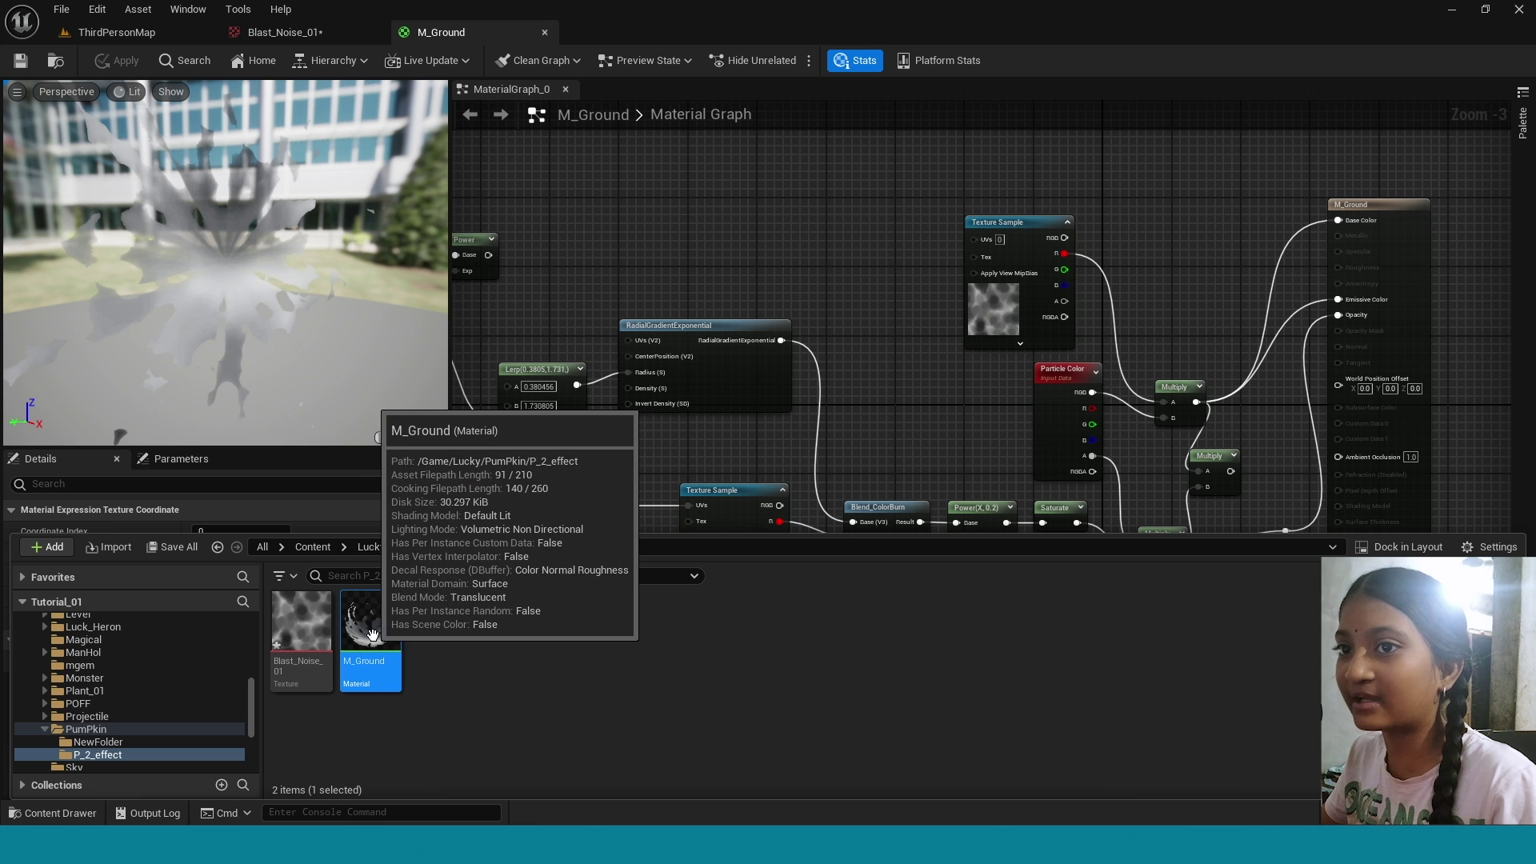
pyautogui.rightClick(367, 634)
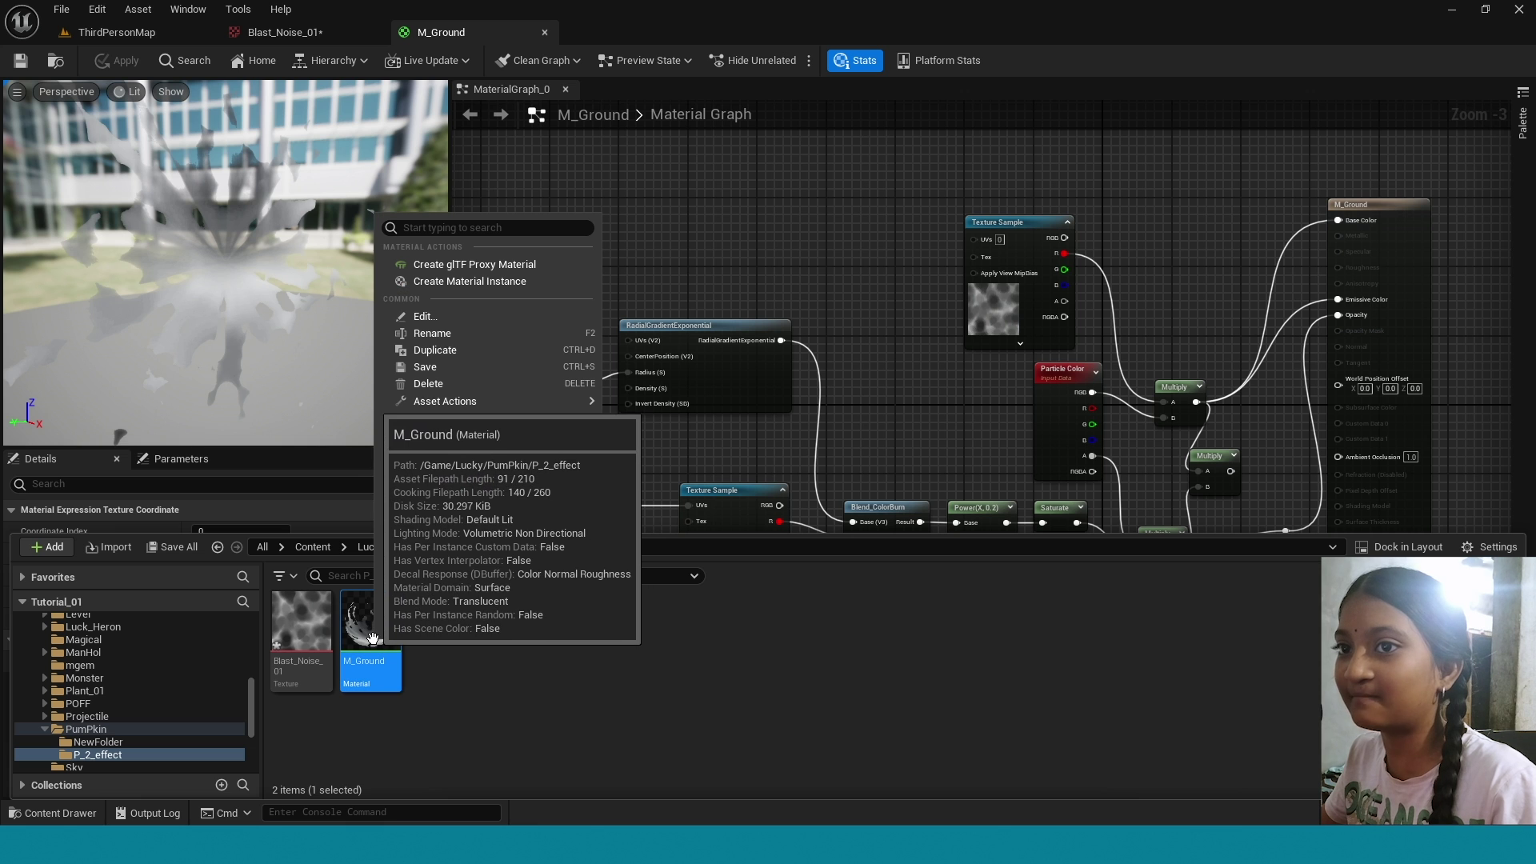
pyautogui.click(441, 353)
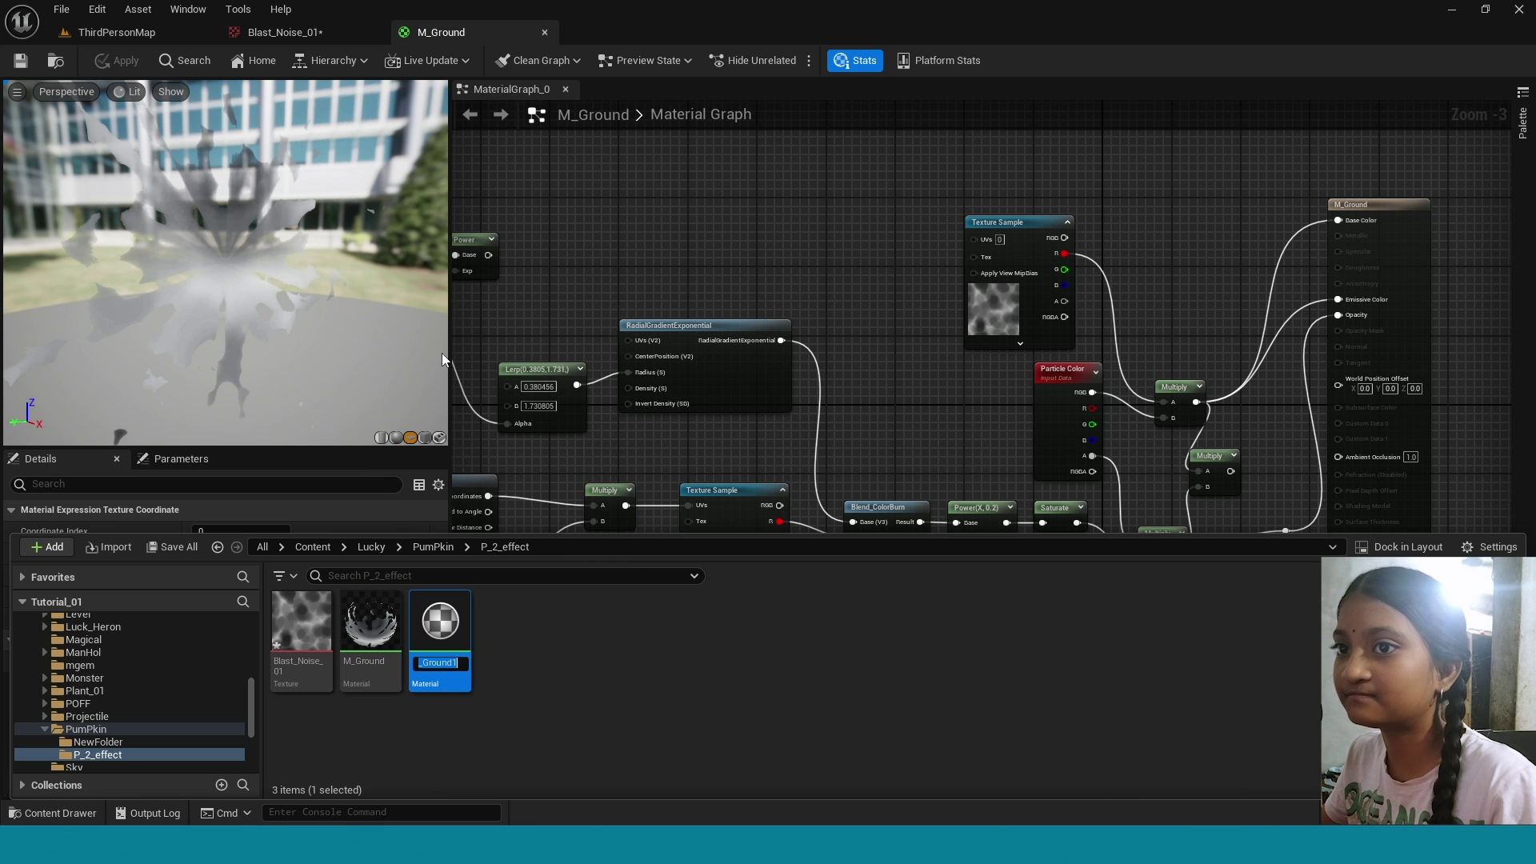
pyautogui.doubleClick(442, 632)
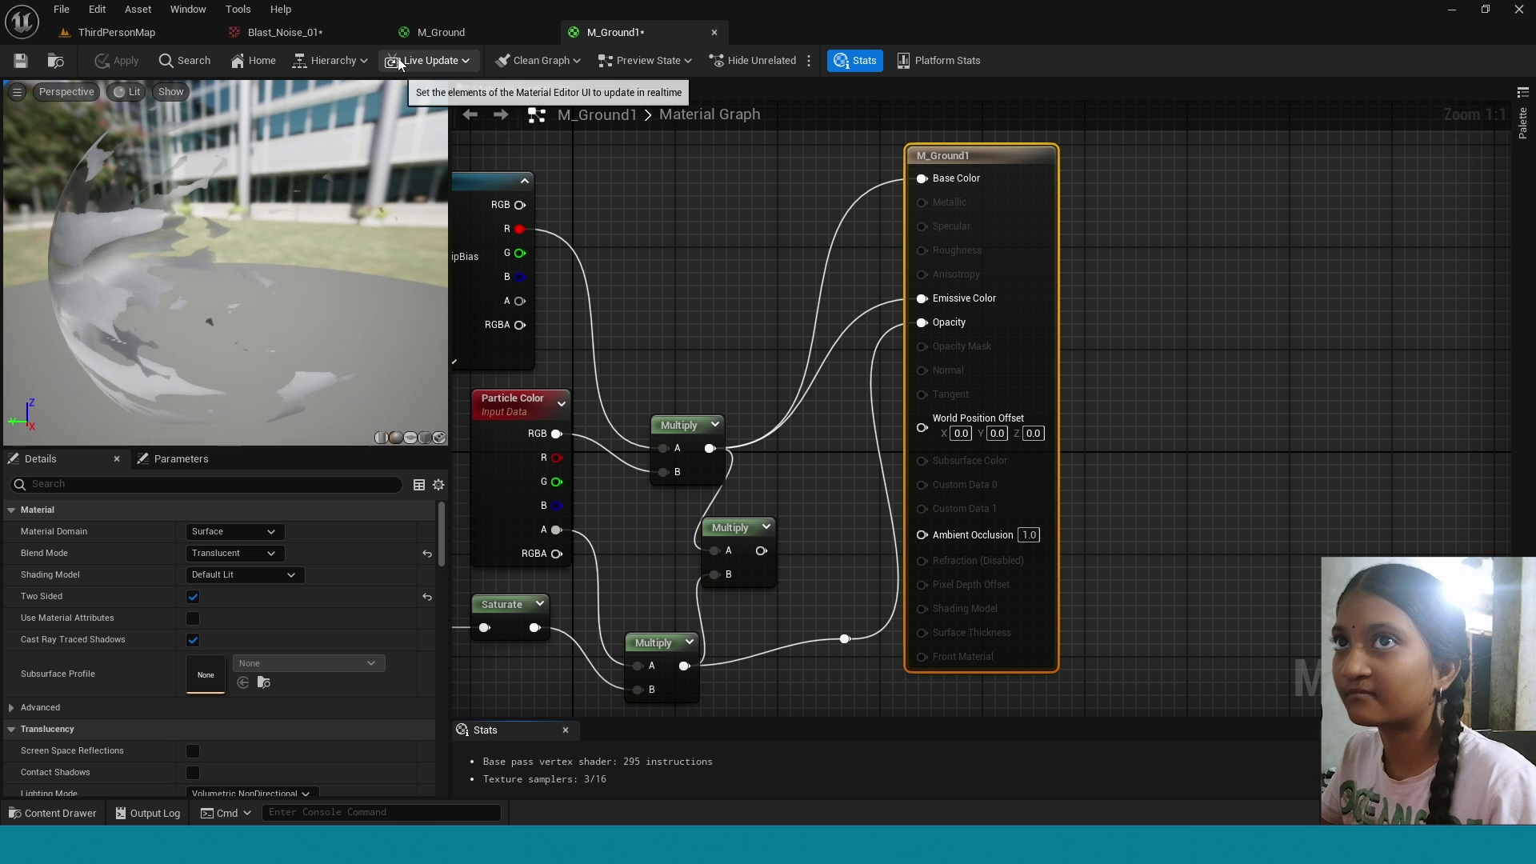
# Rename the duplicated material to M_glow.
pyautogui.hotkey('ctrl', 'space')
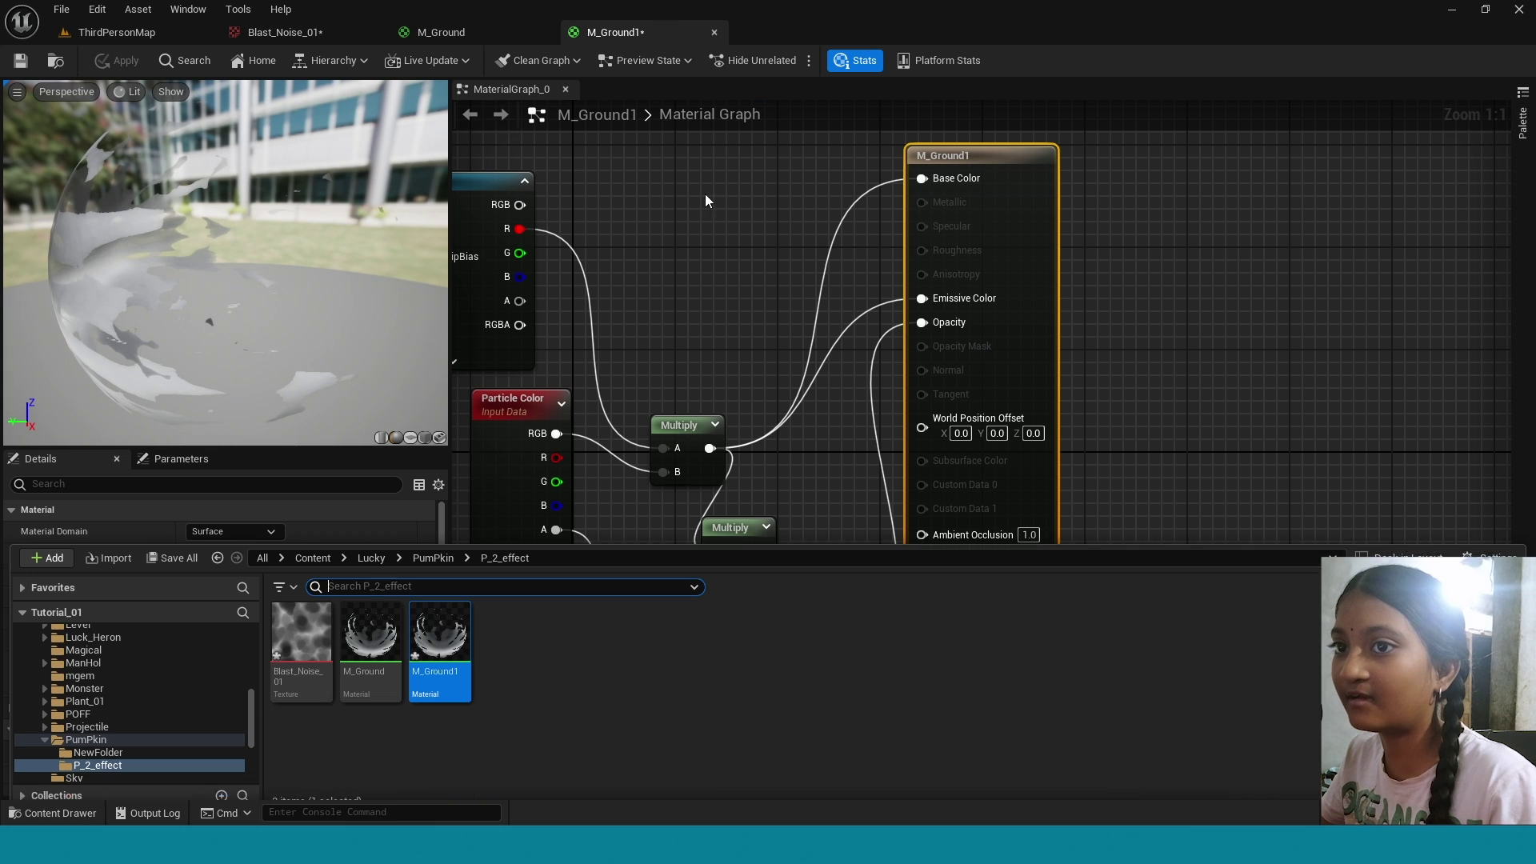
pyautogui.press('F2')
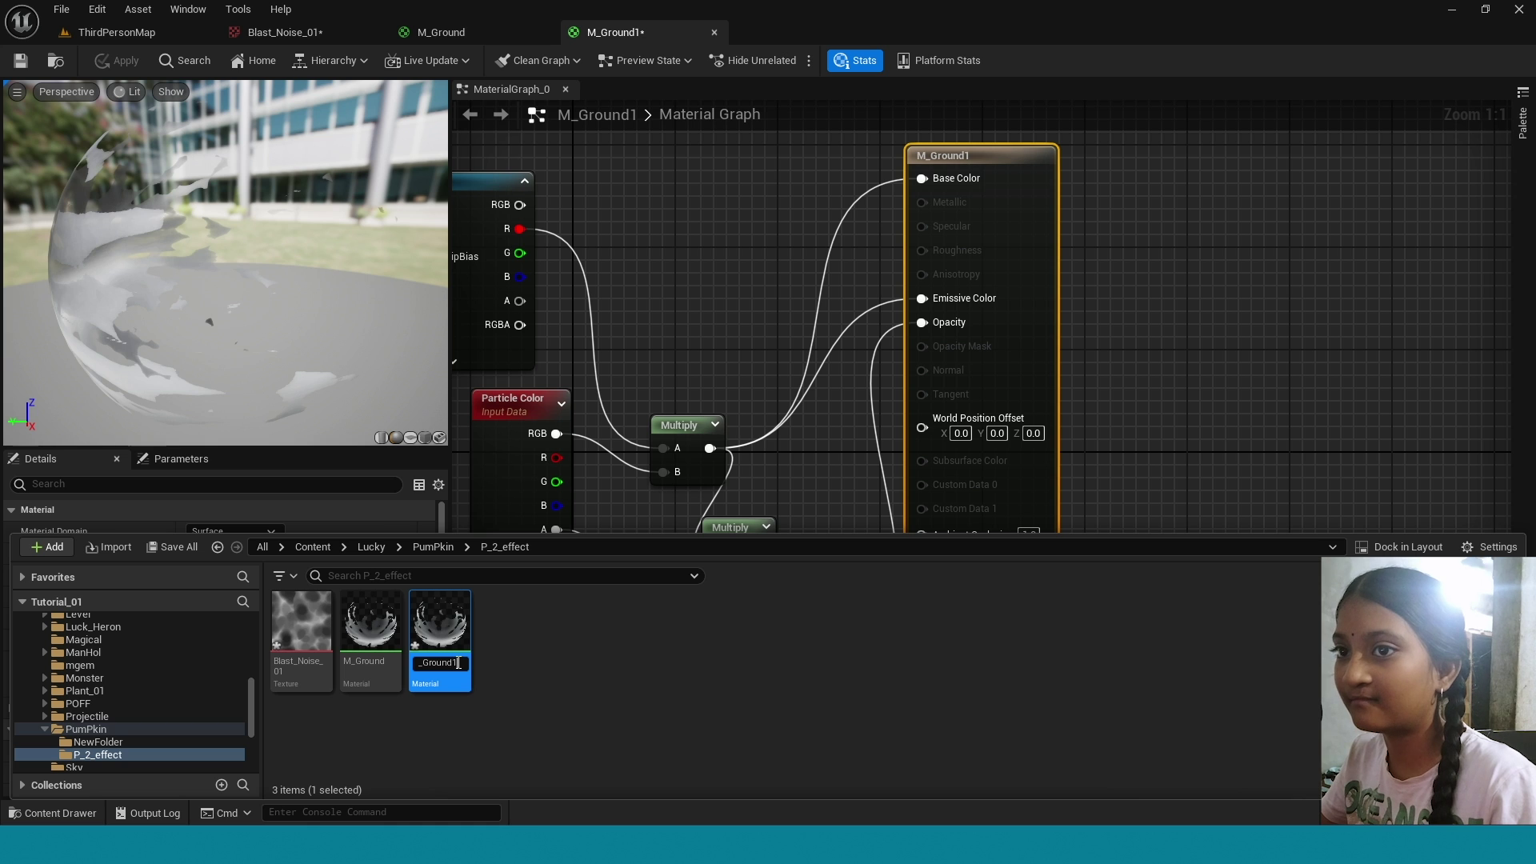
pyautogui.write('M_')
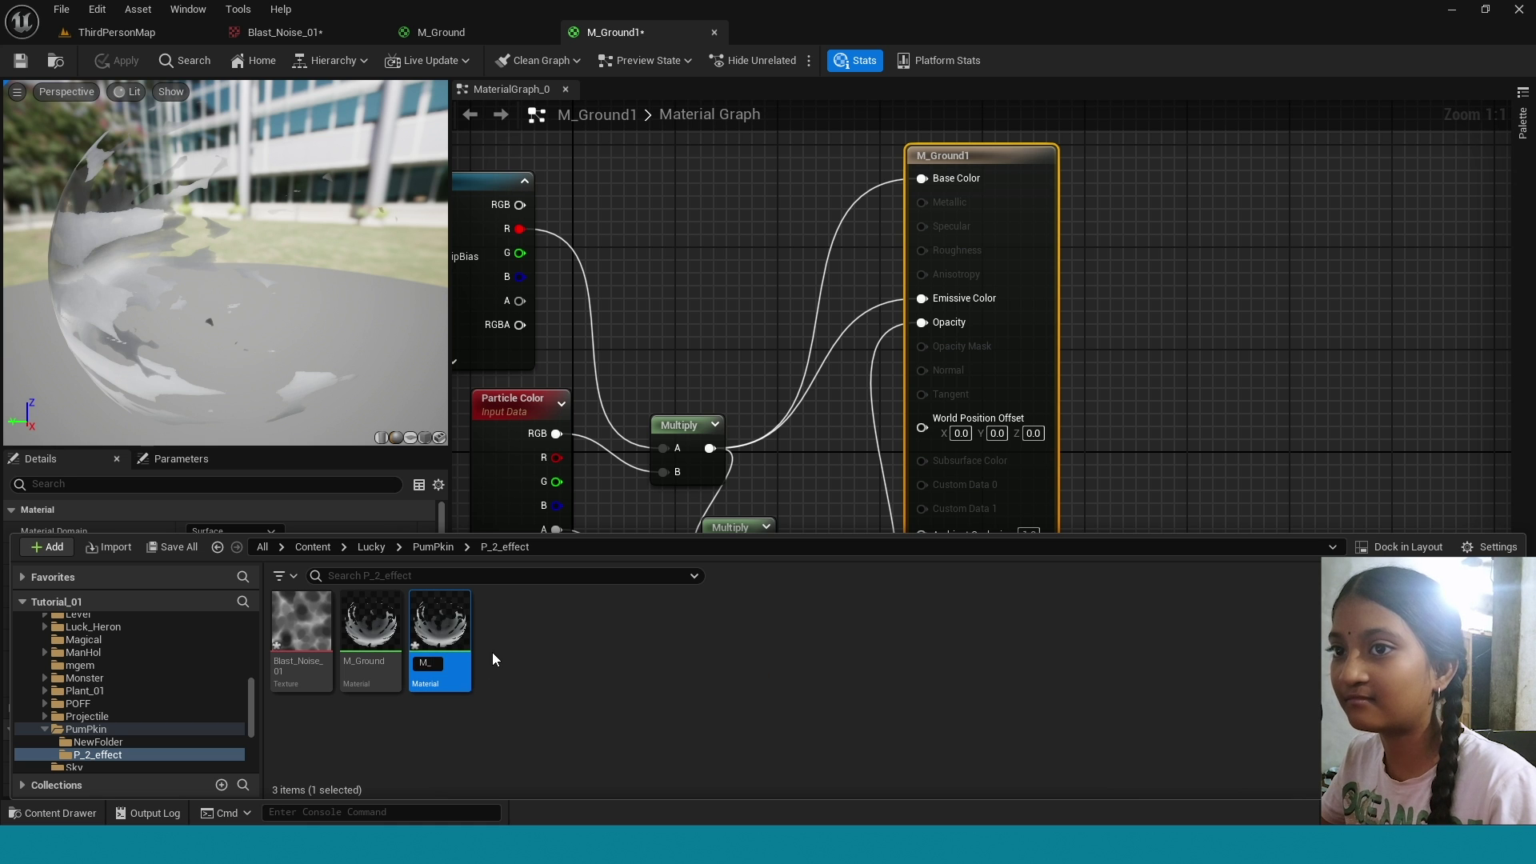
pyautogui.write('glow')
pyautogui.press('Return')
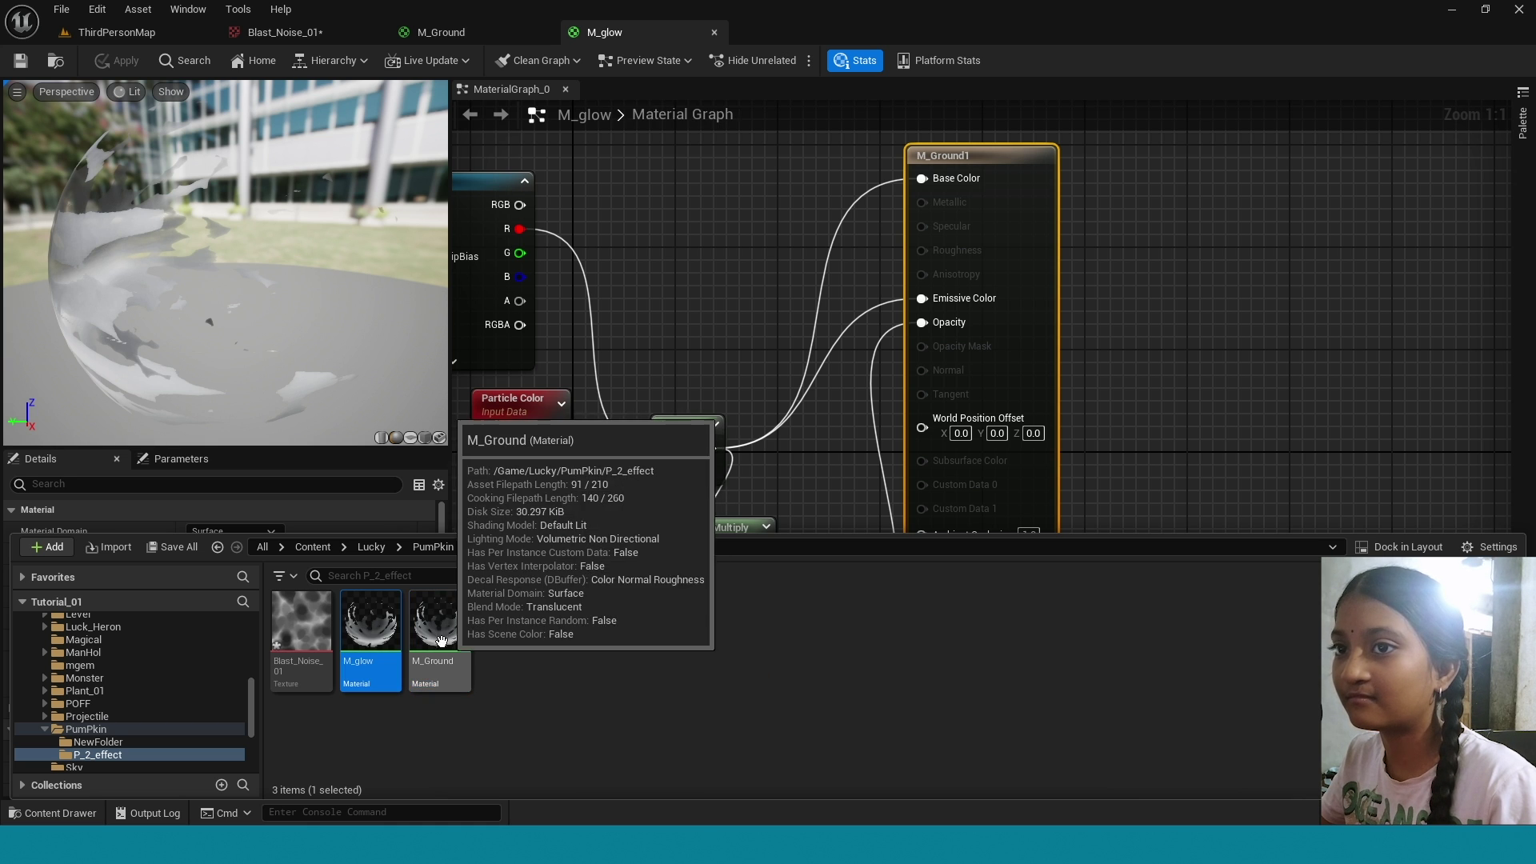
# Change M_glow's shading model to Unlit.
pyautogui.click(678, 283)
pyautogui.moveTo(714, 336); pyautogui.dragTo(1183, 257, button='right')
pyautogui.scroll(-3, 1058, 441)
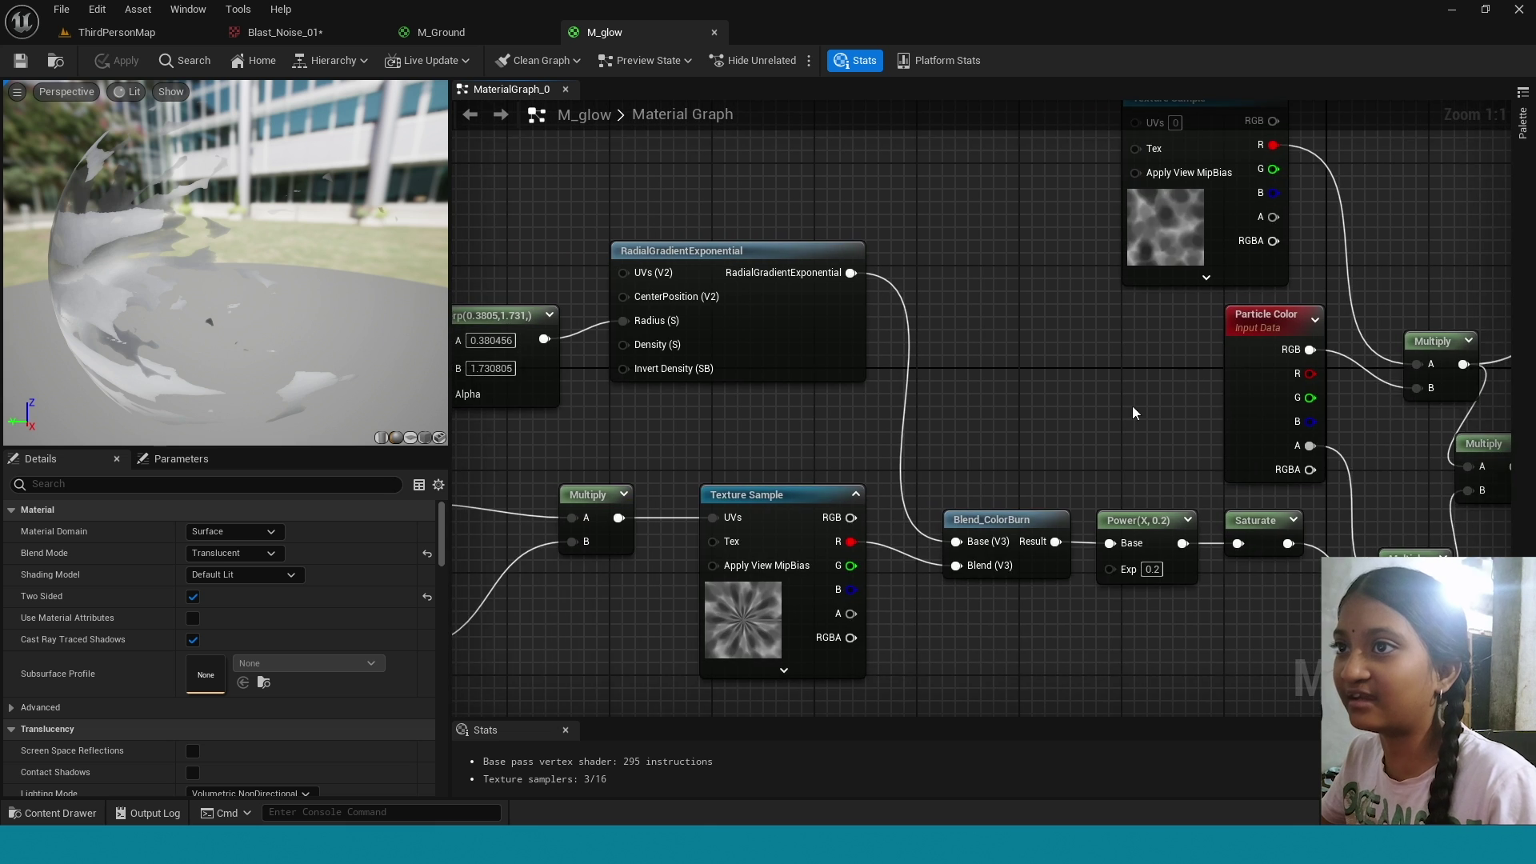
pyautogui.moveTo(1054, 412); pyautogui.dragTo(923, 220, button='right')
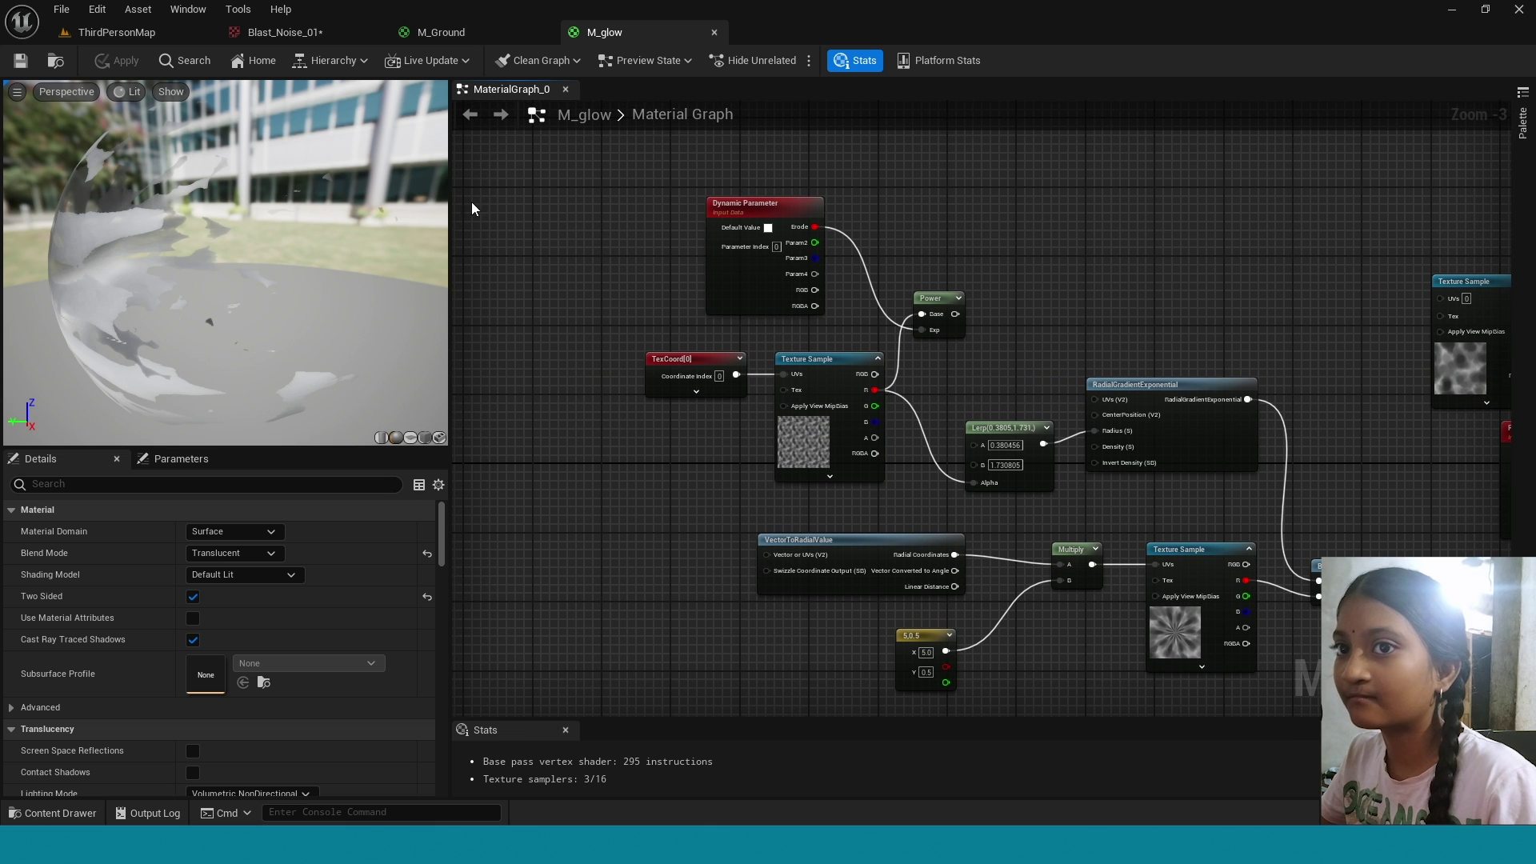
pyautogui.click(244, 576)
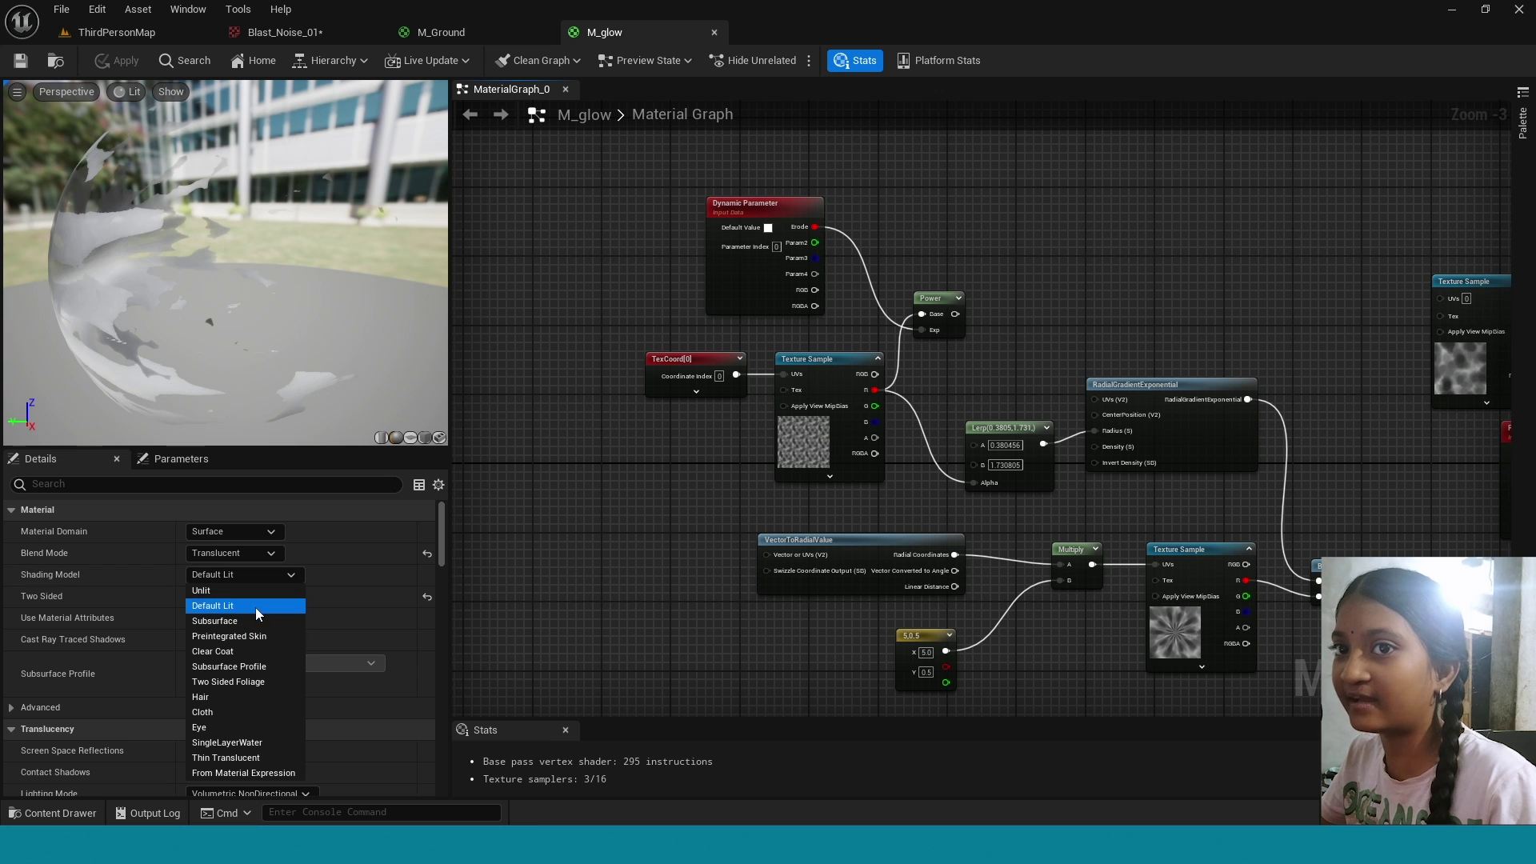
pyautogui.click(257, 592)
# Delete the Dynamic Parameter, Power, TexCoord, its Texture Sample and the Lerp node from the M_glow graph.
pyautogui.moveTo(633, 590); pyautogui.dragTo(505, 573, button='right')
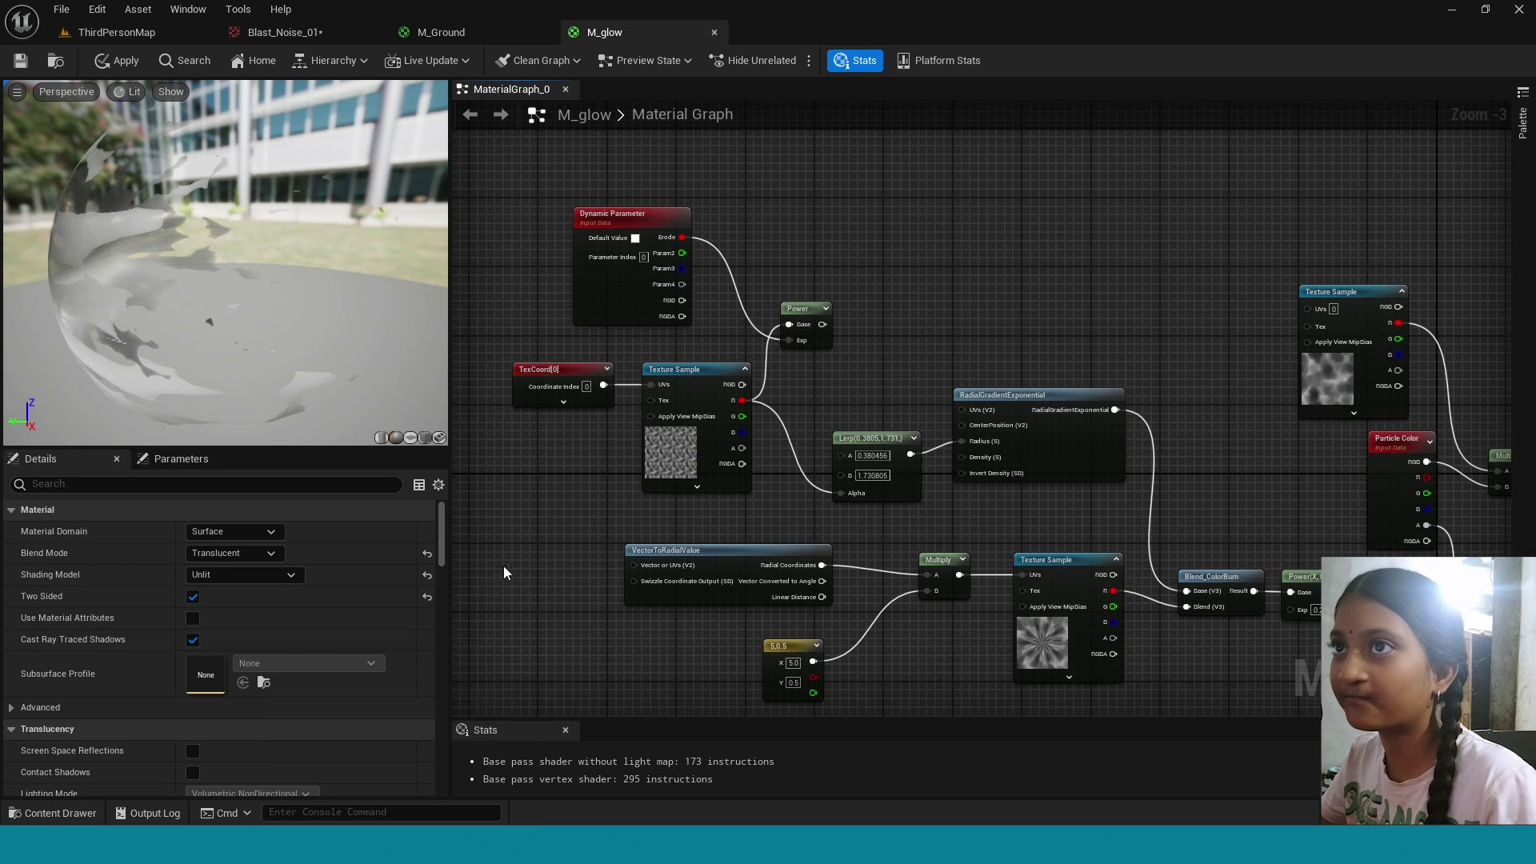
pyautogui.moveTo(505, 234); pyautogui.dragTo(818, 532)
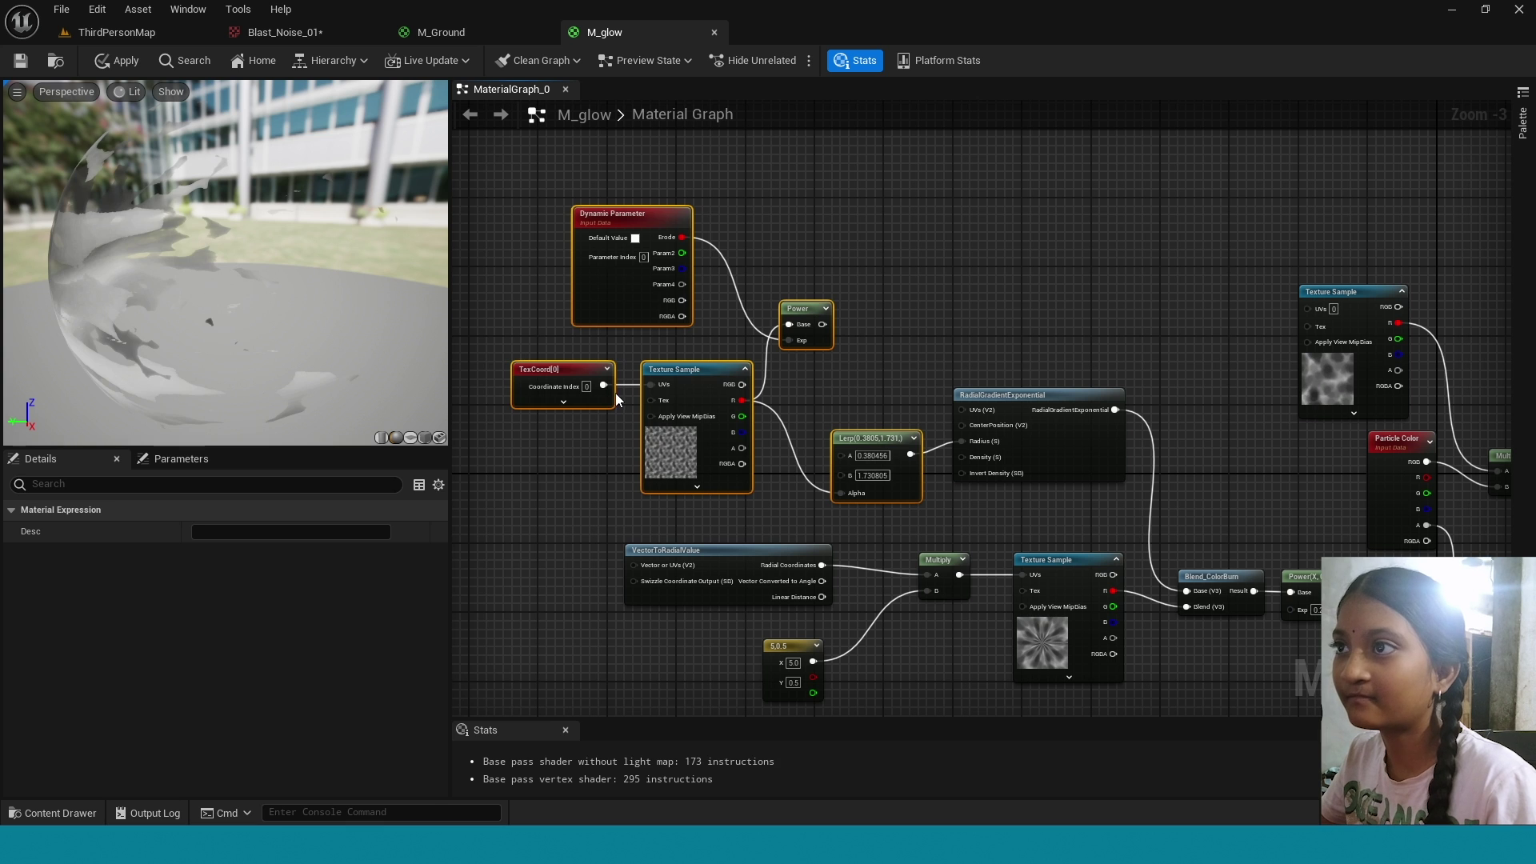
pyautogui.press('Delete')
# Disconnect RadialGradientExponential from the Base input of Blend_ColorBurn.
pyautogui.moveTo(818, 367); pyautogui.dragTo(569, 183, button='right')
pyautogui.moveTo(947, 244); pyautogui.dragTo(758, 280, button='right')
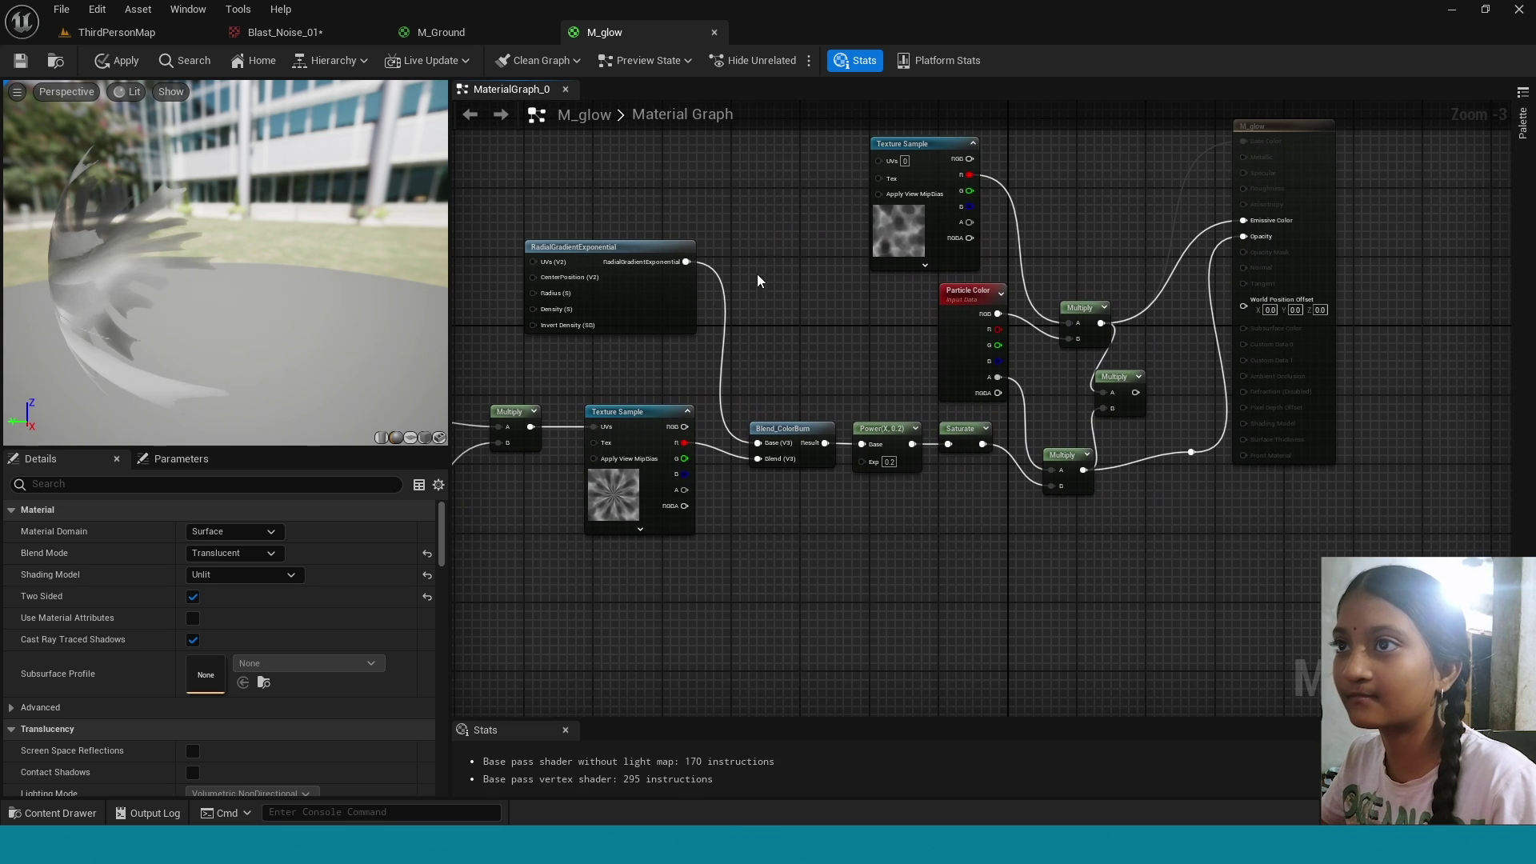
pyautogui.keyDown('alt'); pyautogui.click(725, 339); pyautogui.keyUp('alt')
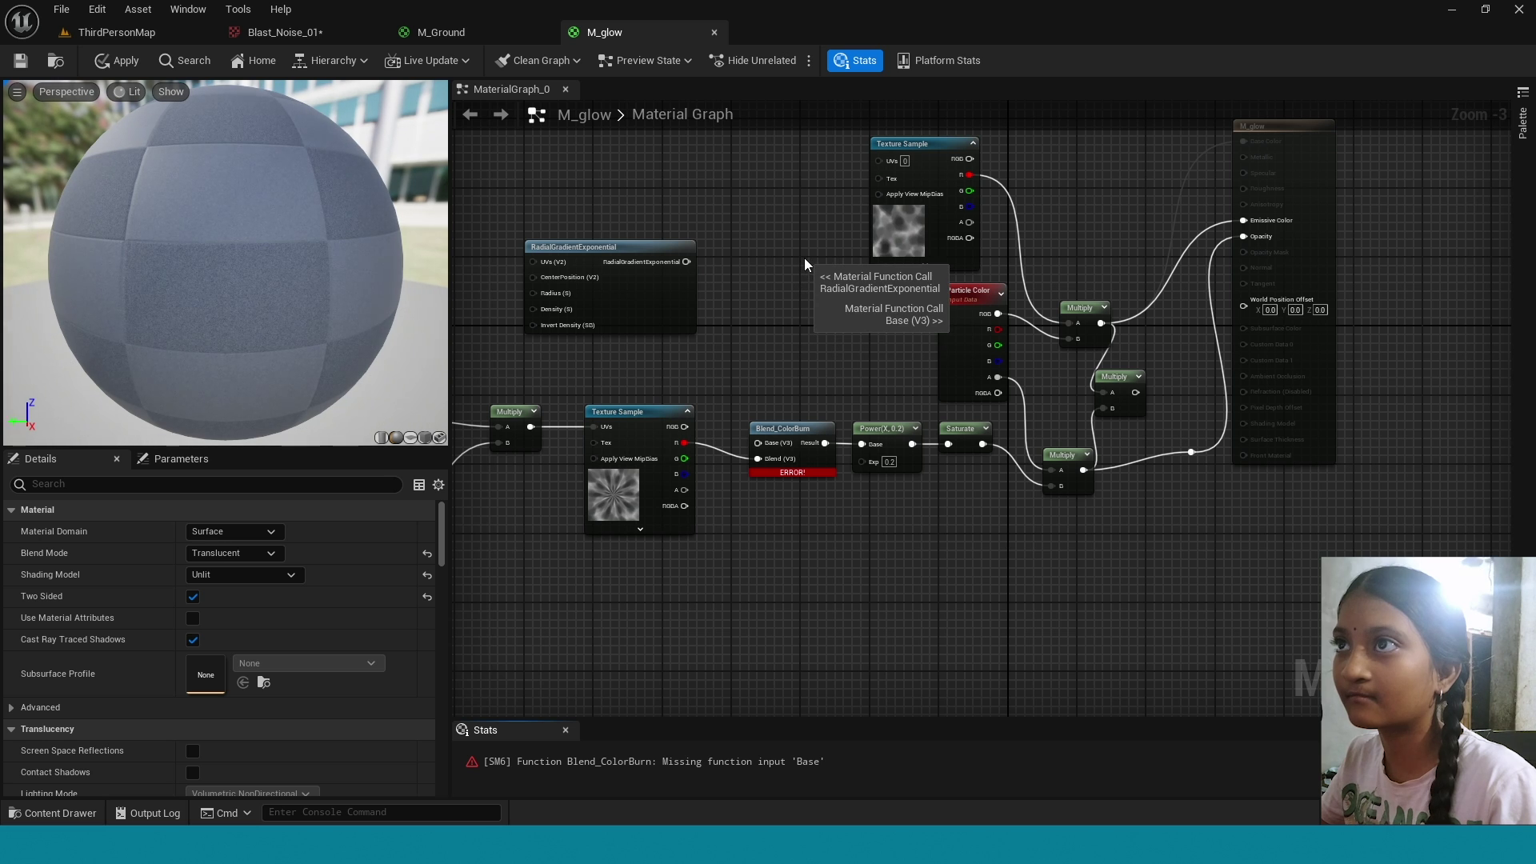
# Delete the upper Texture Sample, Blend_ColorBurn, Power, Saturate, the three Multiply nodes near the material output and the leftover reroute node.
pyautogui.moveTo(805, 170); pyautogui.dragTo(912, 463)
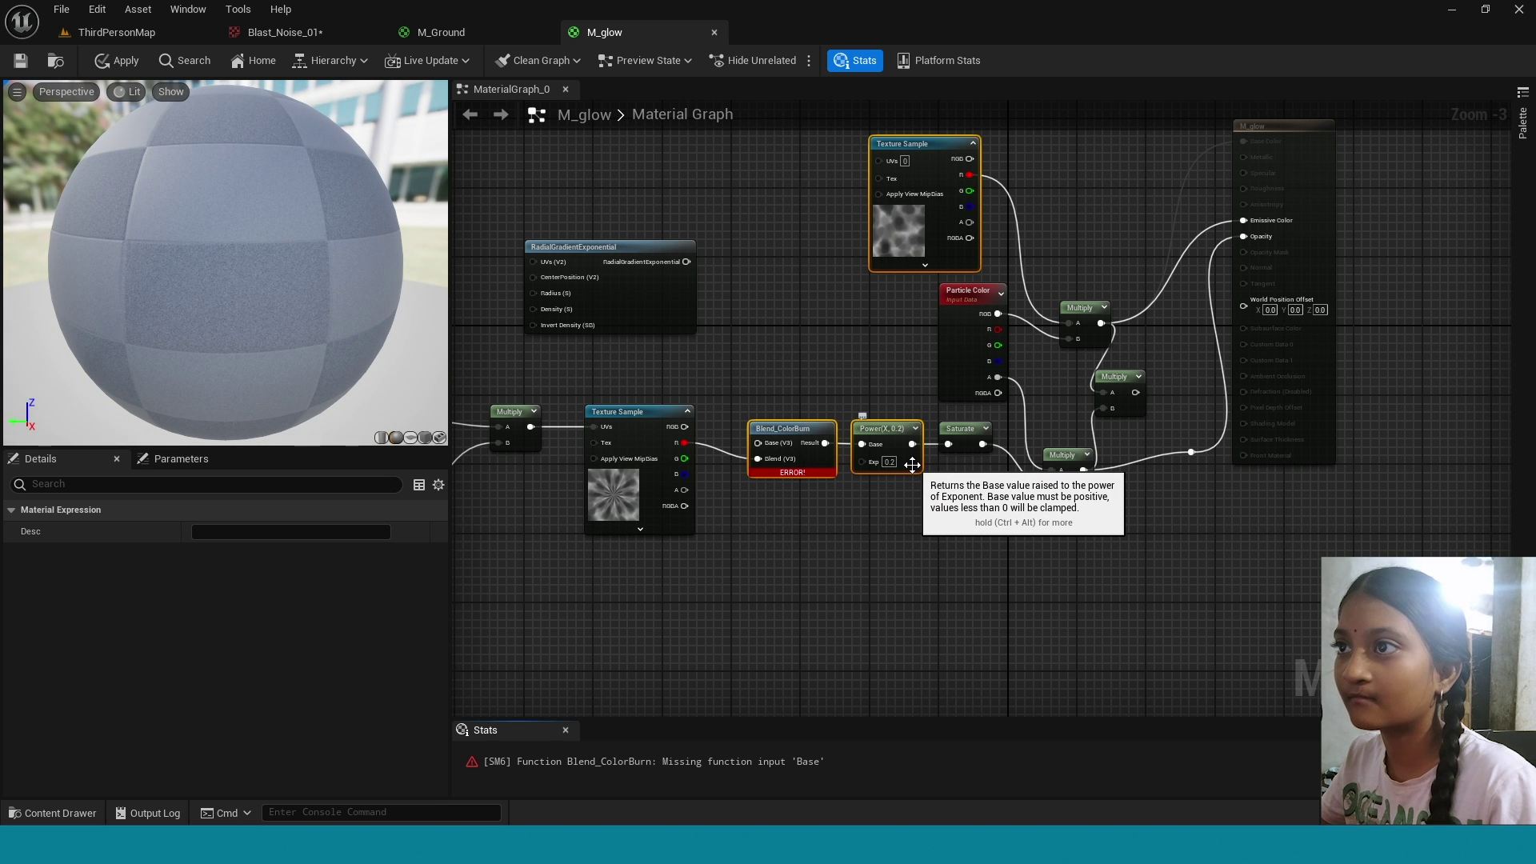
pyautogui.press('Delete')
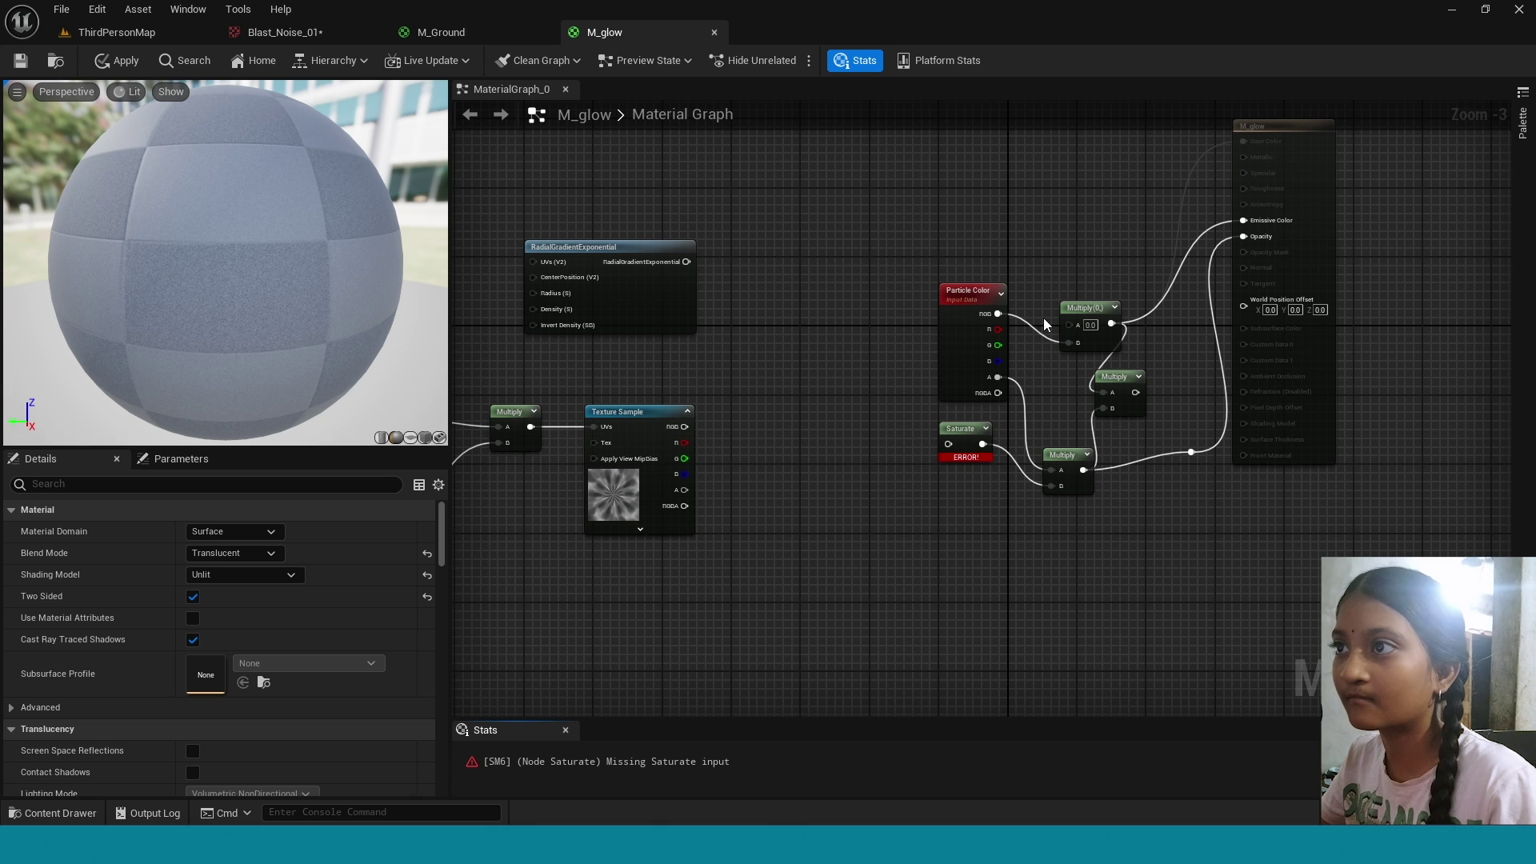
pyautogui.moveTo(1088, 301); pyautogui.dragTo(1130, 508)
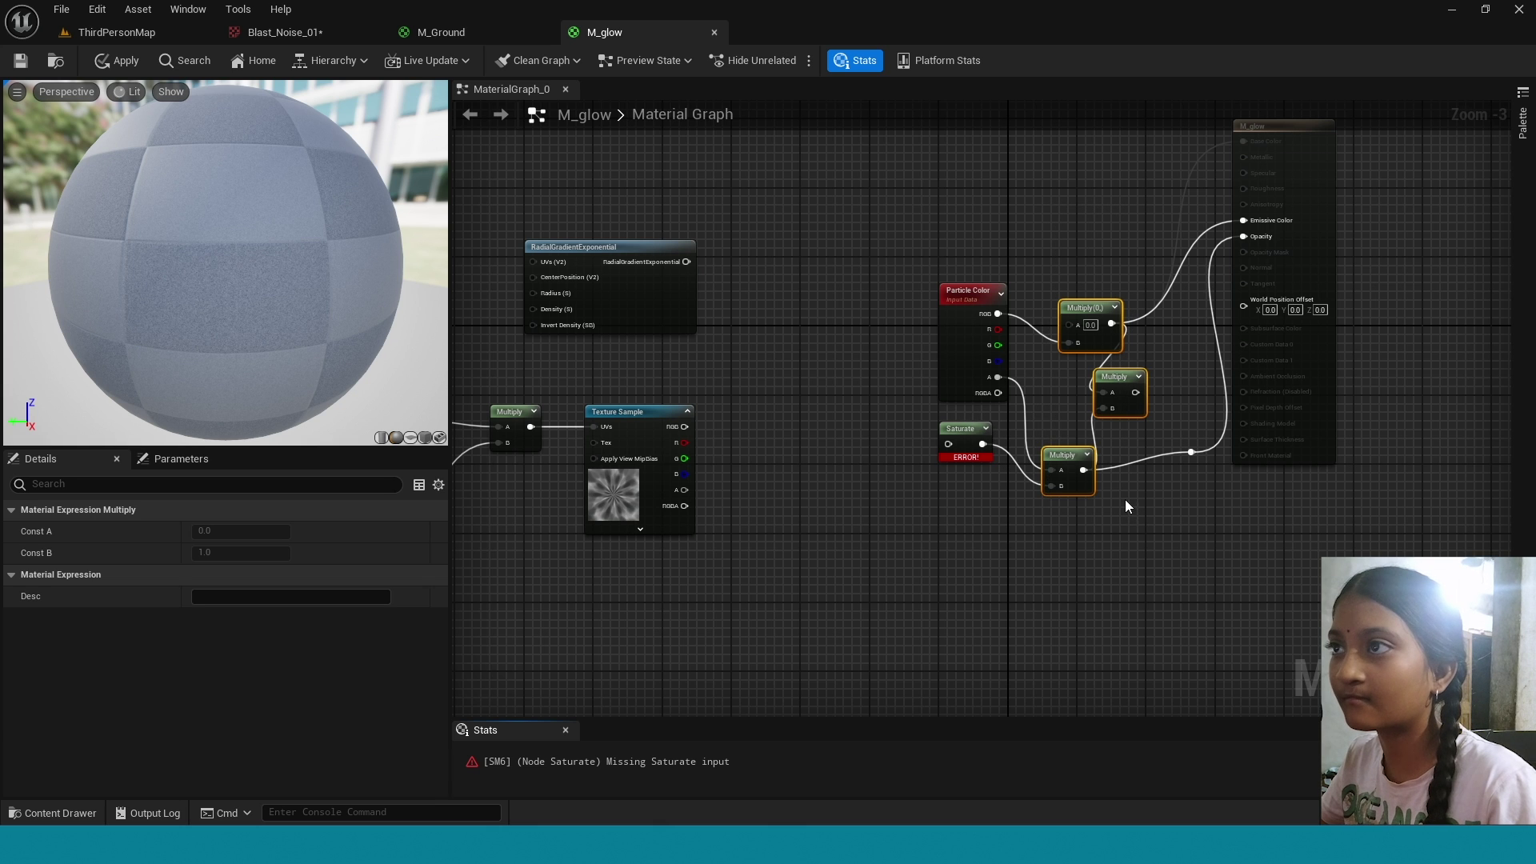
pyautogui.press('Delete')
pyautogui.moveTo(1014, 472); pyautogui.dragTo(1016, 472)
pyautogui.press('Delete')
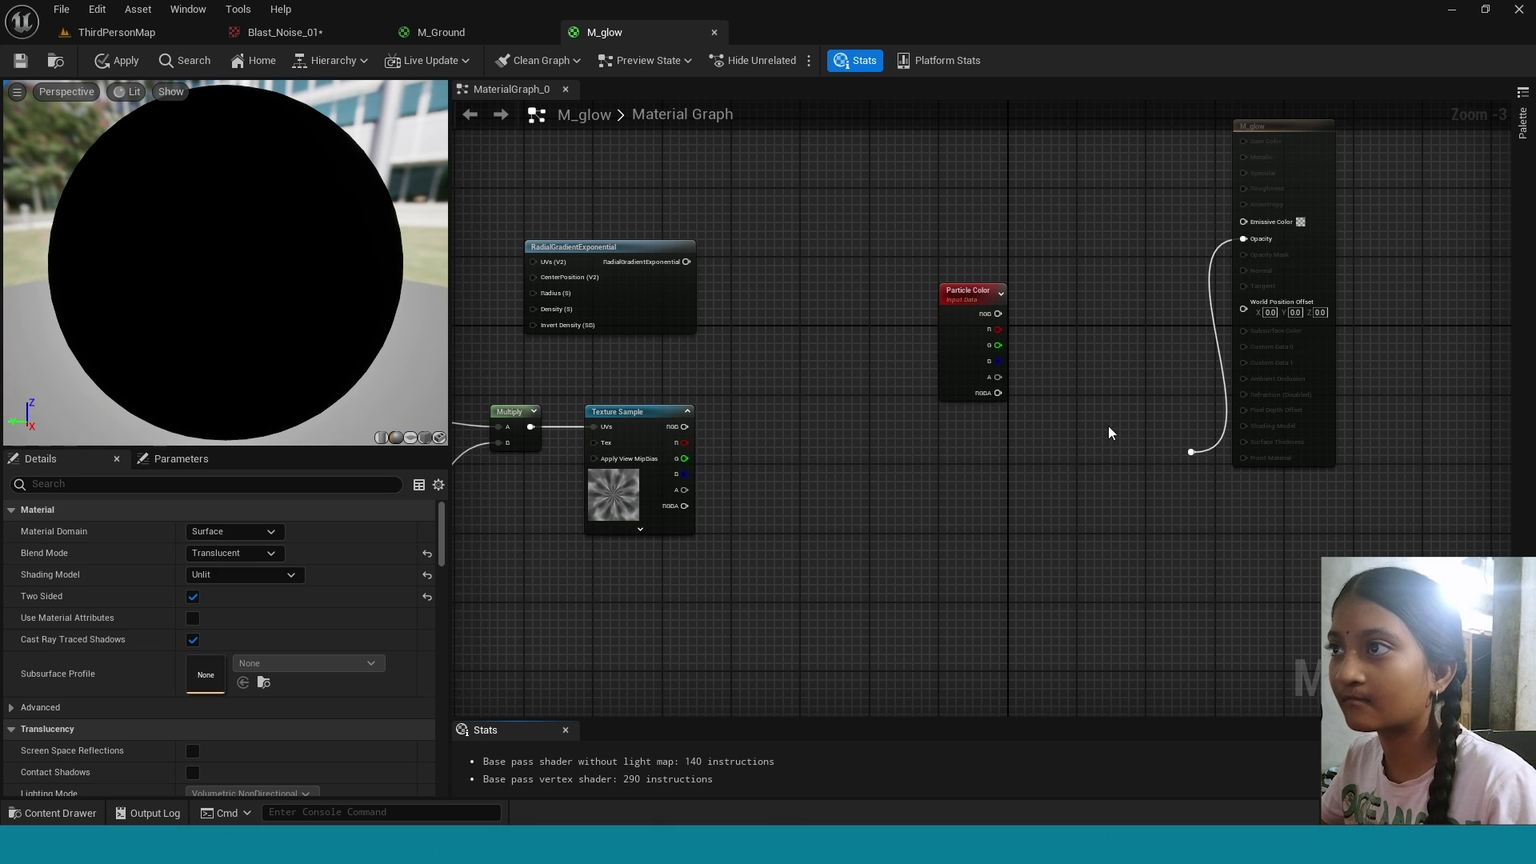
pyautogui.moveTo(1107, 426); pyautogui.dragTo(1205, 495)
pyautogui.press('Delete')
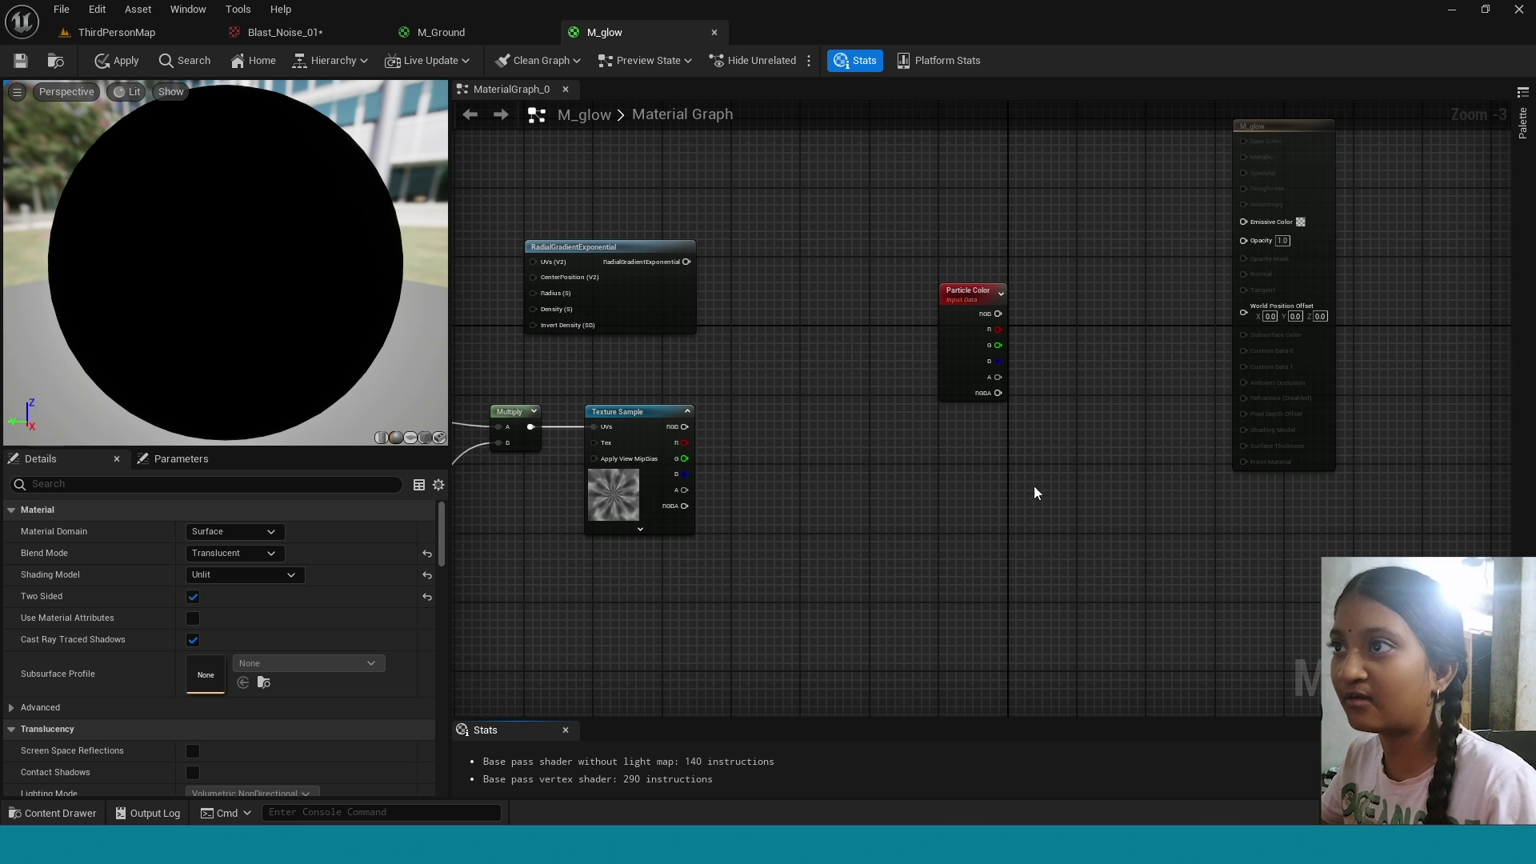
# Move Particle Color out of the way and connect the radial Texture Sample's R output to input B of a new Multiply node.
pyautogui.moveTo(957, 309); pyautogui.dragTo(1094, 478)
pyautogui.moveTo(1060, 576); pyautogui.dragTo(1212, 251, button='right')
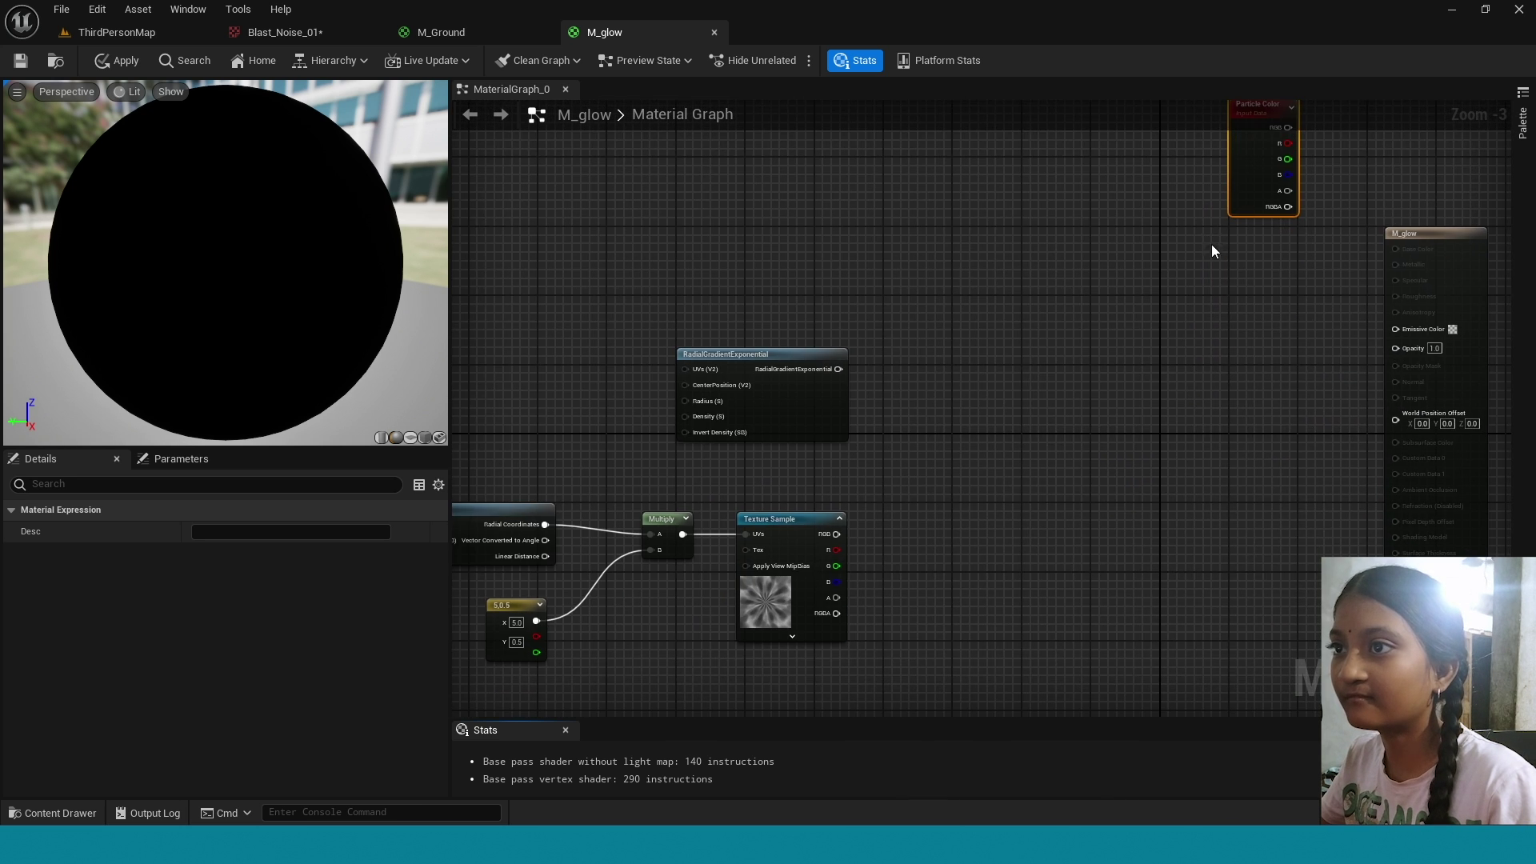
pyautogui.scroll(2, 972, 496)
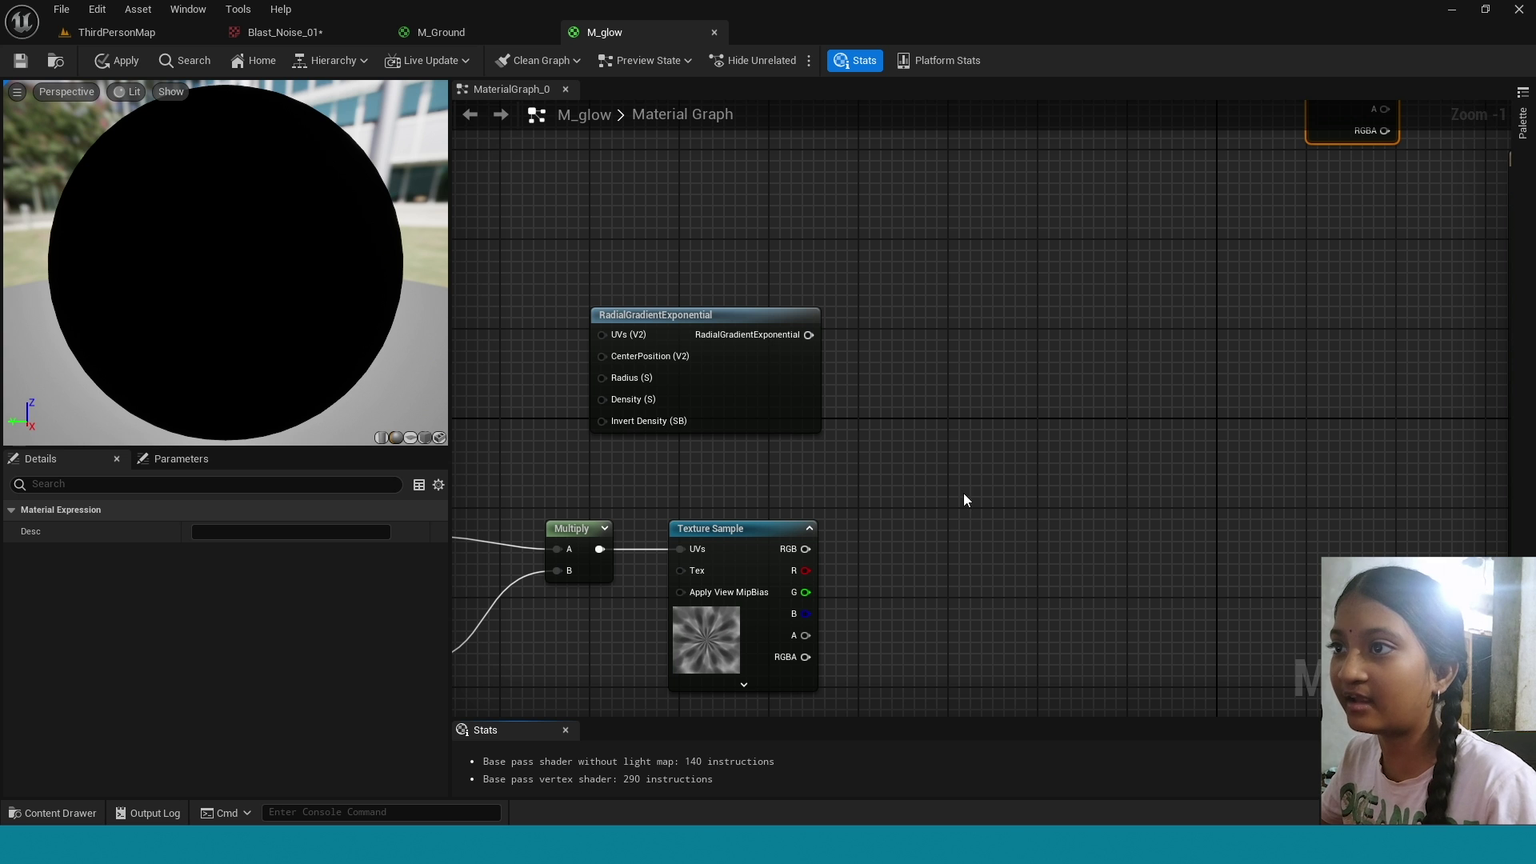
pyautogui.click(973, 507)
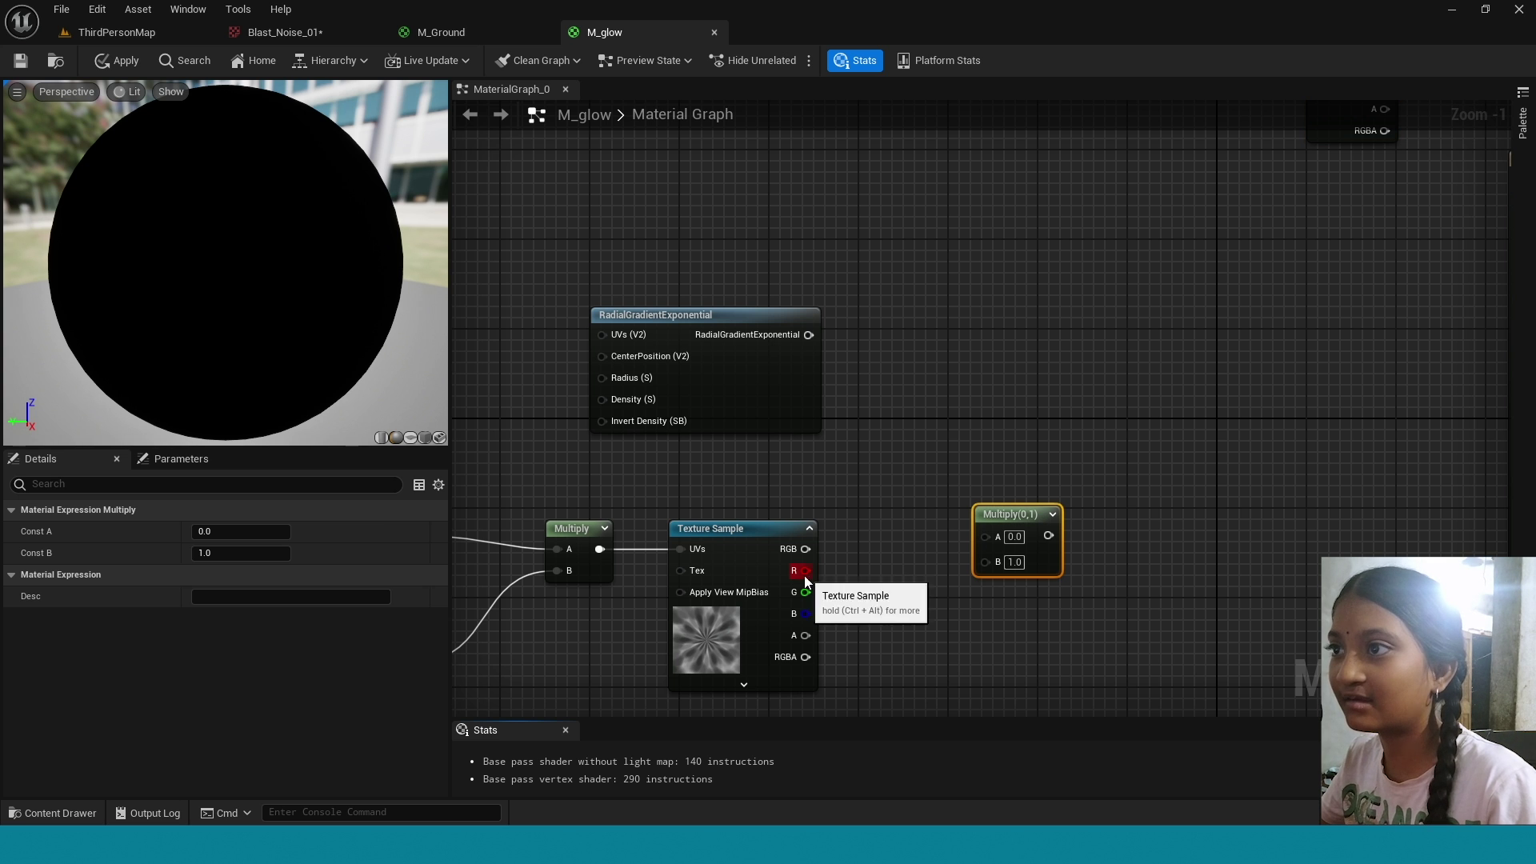
pyautogui.moveTo(806, 571); pyautogui.dragTo(990, 568)
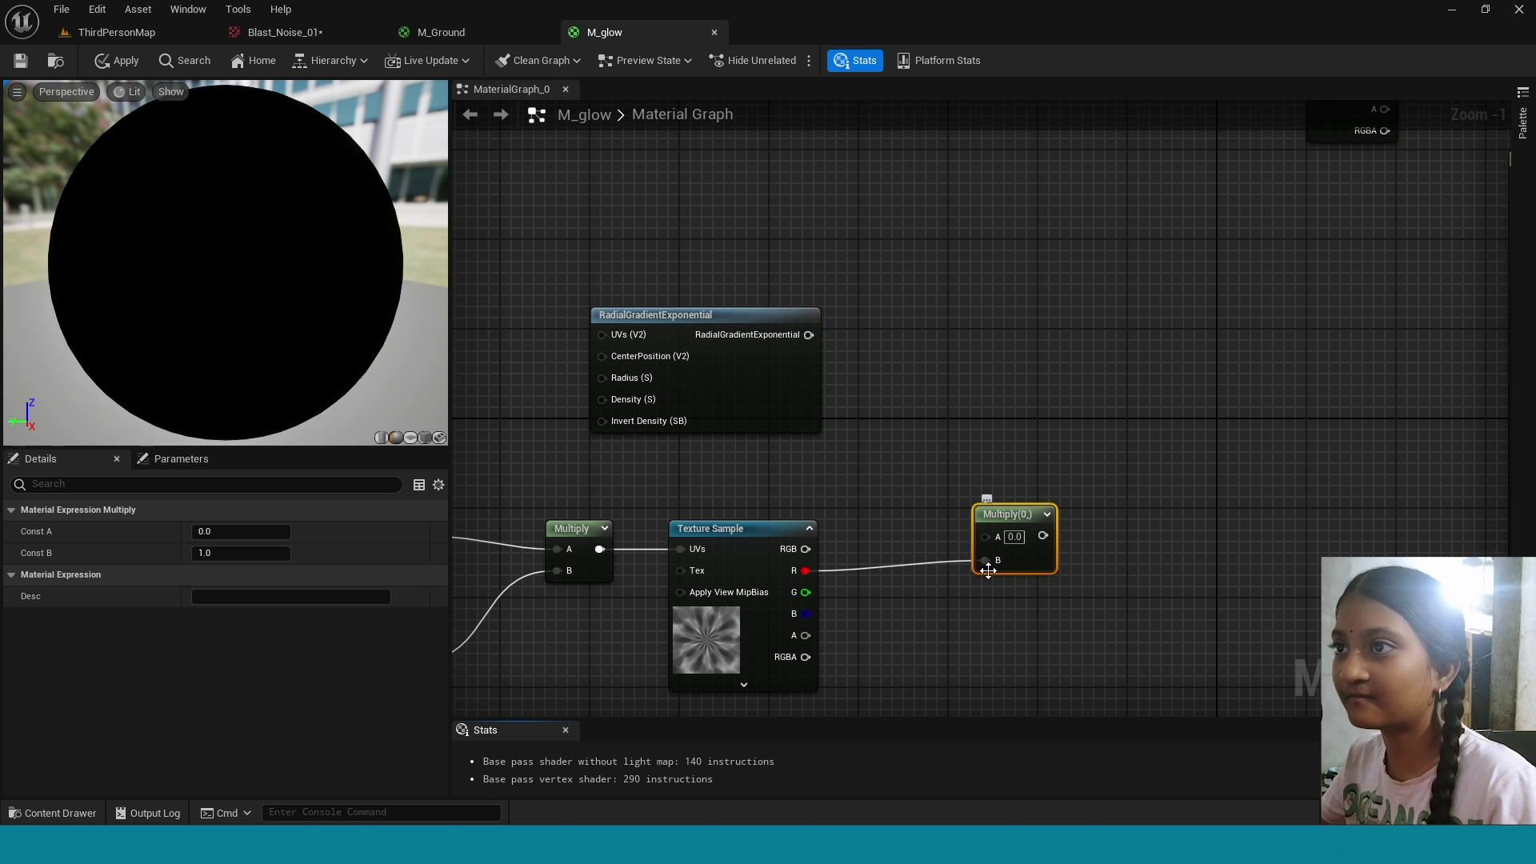
# Add a TextureCoordinate node in the empty graph area above and before RadialGradientExponential.
pyautogui.moveTo(856, 416); pyautogui.dragTo(1287, 529, button='right')
pyautogui.moveTo(696, 373); pyautogui.dragTo(811, 456, button='right')
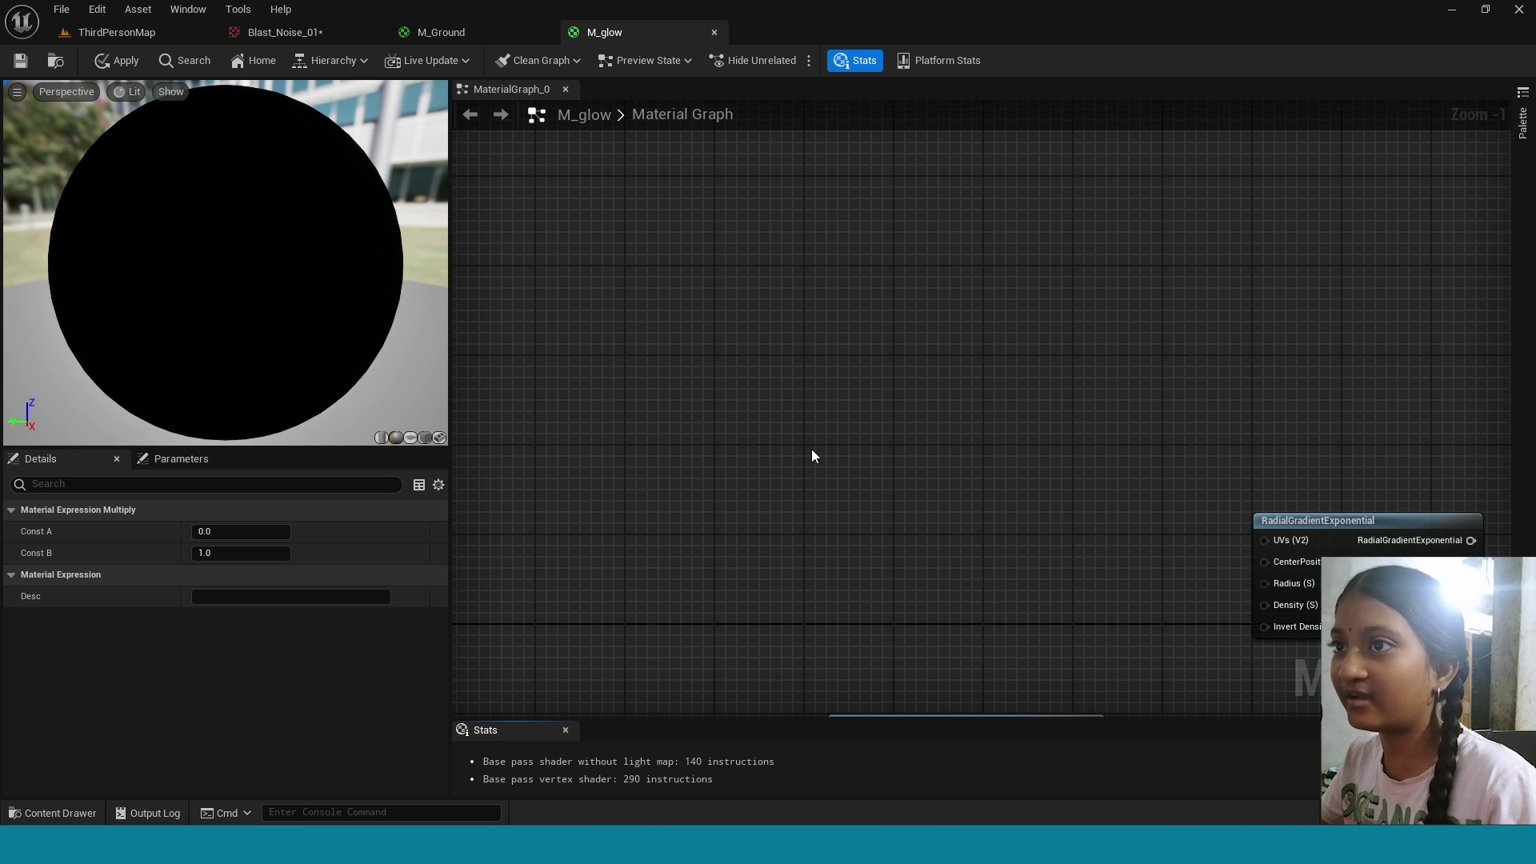
pyautogui.rightClick(703, 432)
pyautogui.write('te')
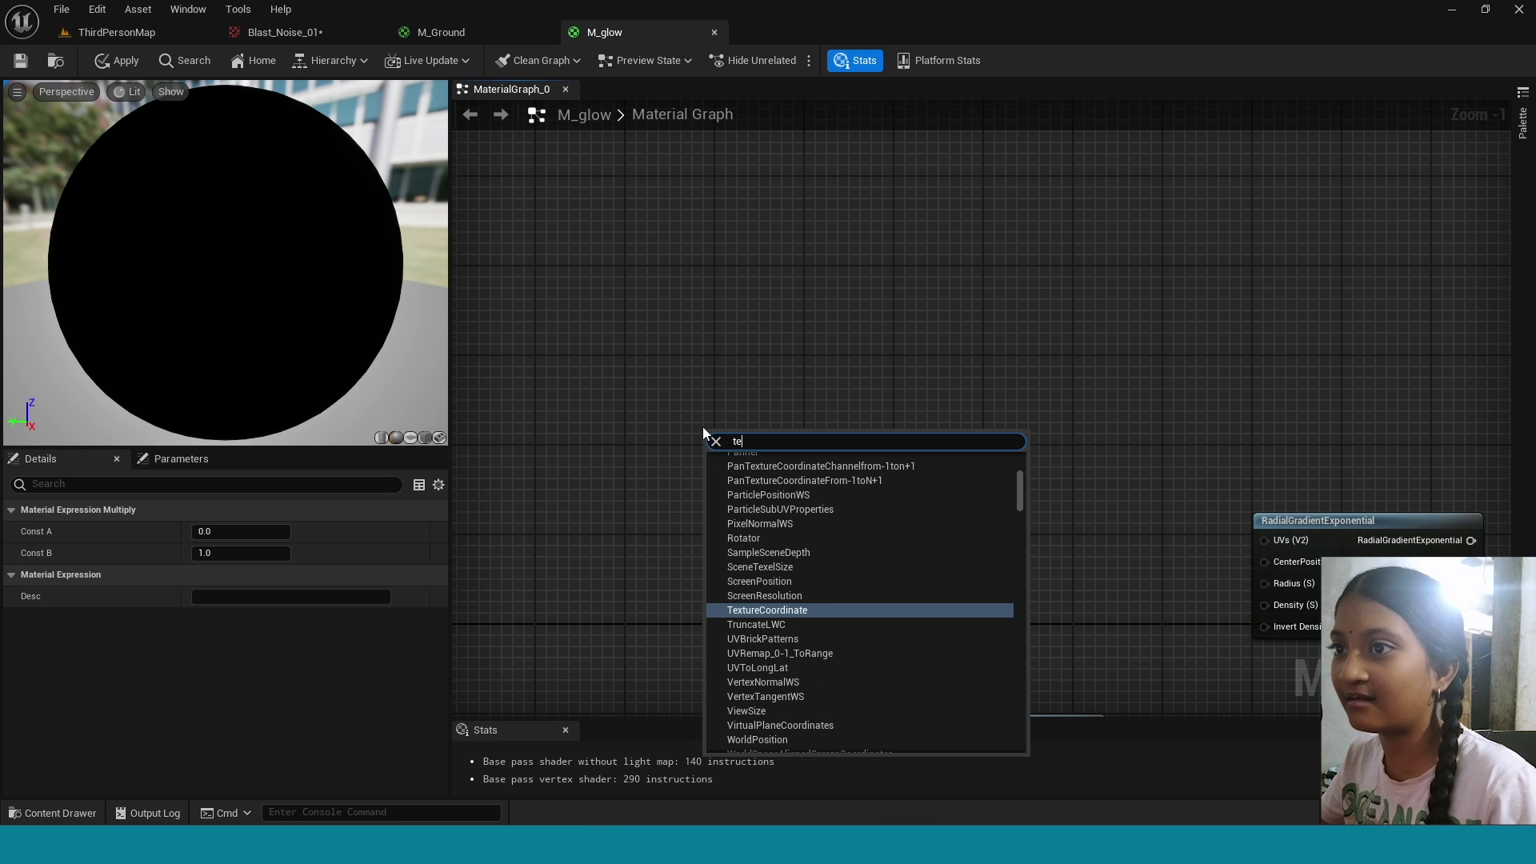
pyautogui.write('x')
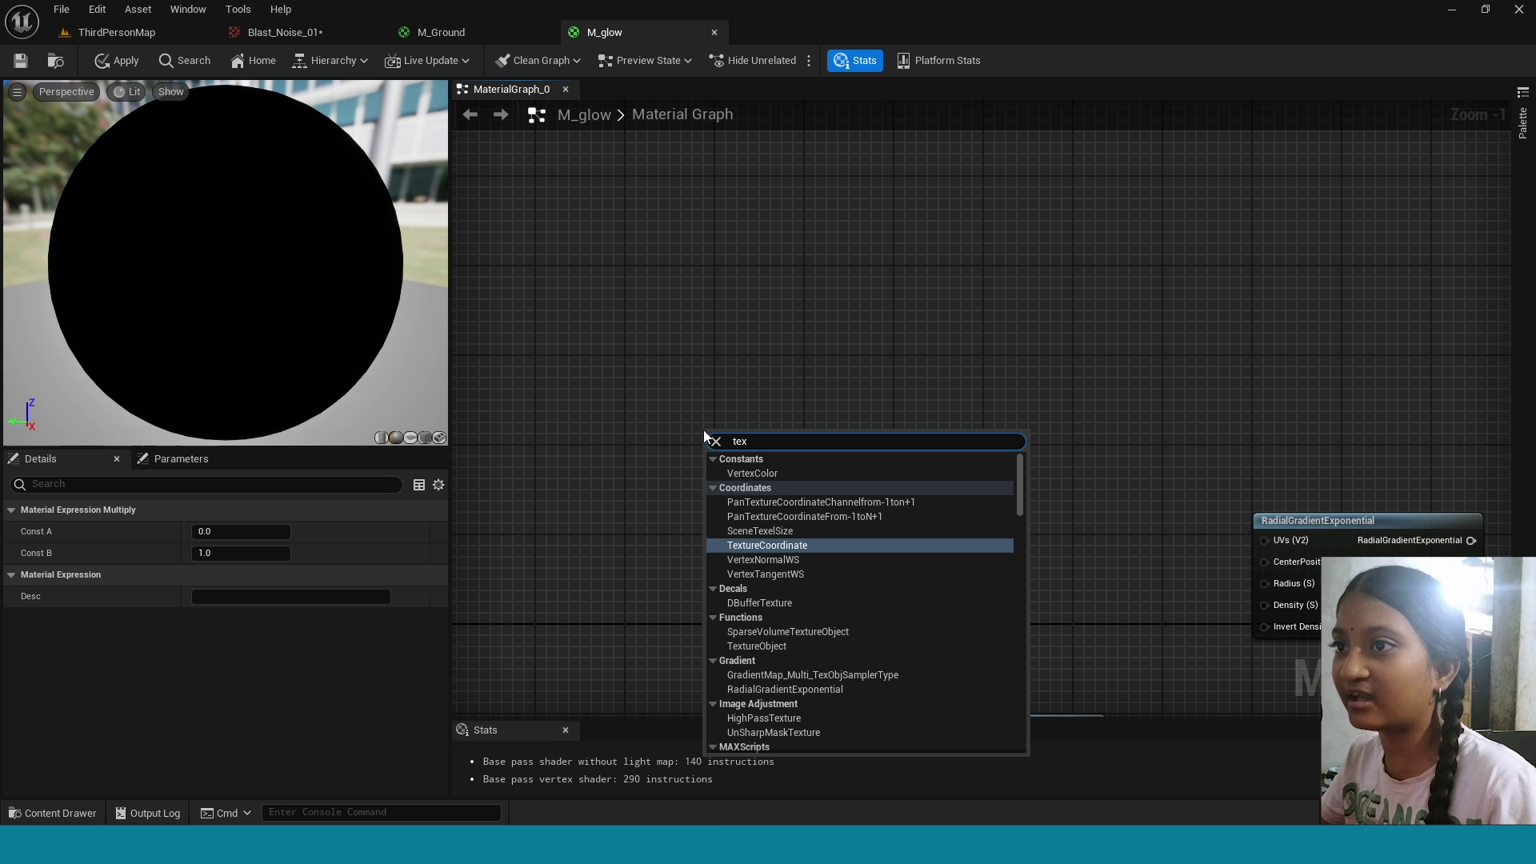
pyautogui.click(771, 539)
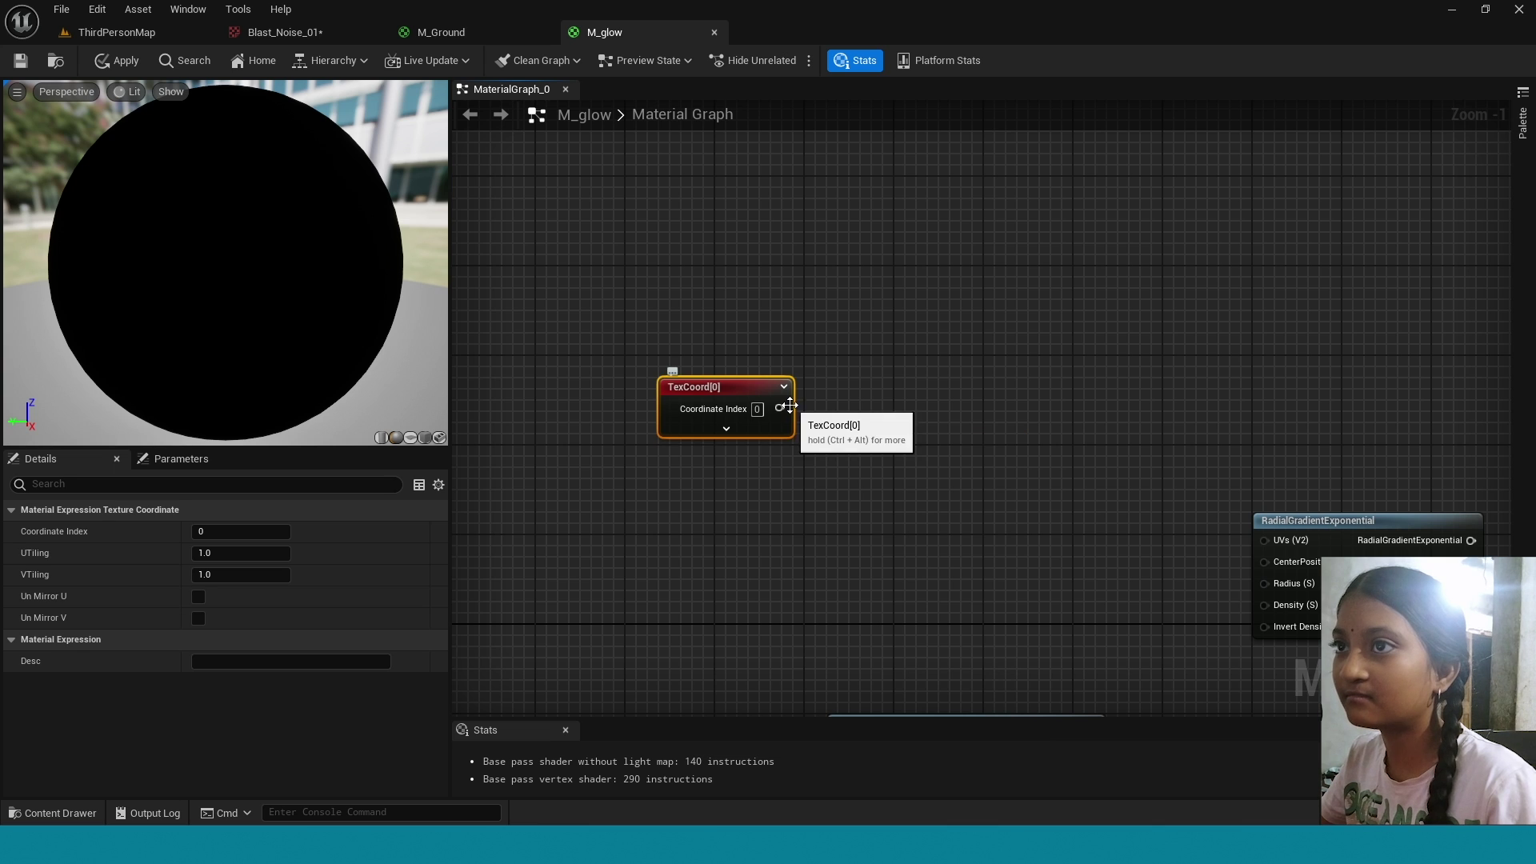
# Connect the TexCoord output to input A of a new Multiply node and set its B value to 2.
pyautogui.click(858, 397)
pyautogui.moveTo(780, 408); pyautogui.dragTo(880, 425)
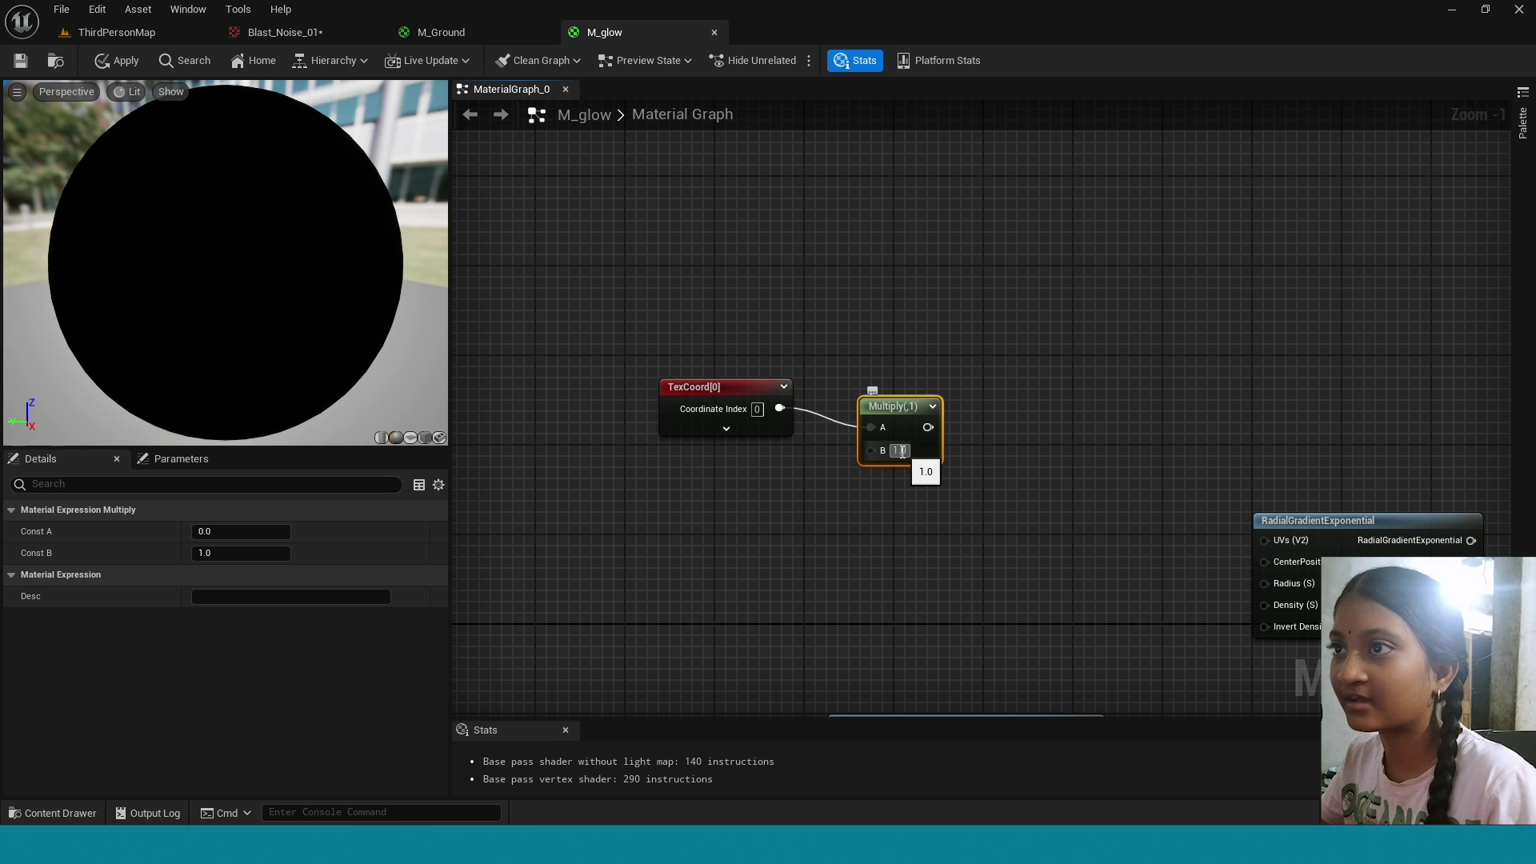
pyautogui.write('2')
pyautogui.press('Return')
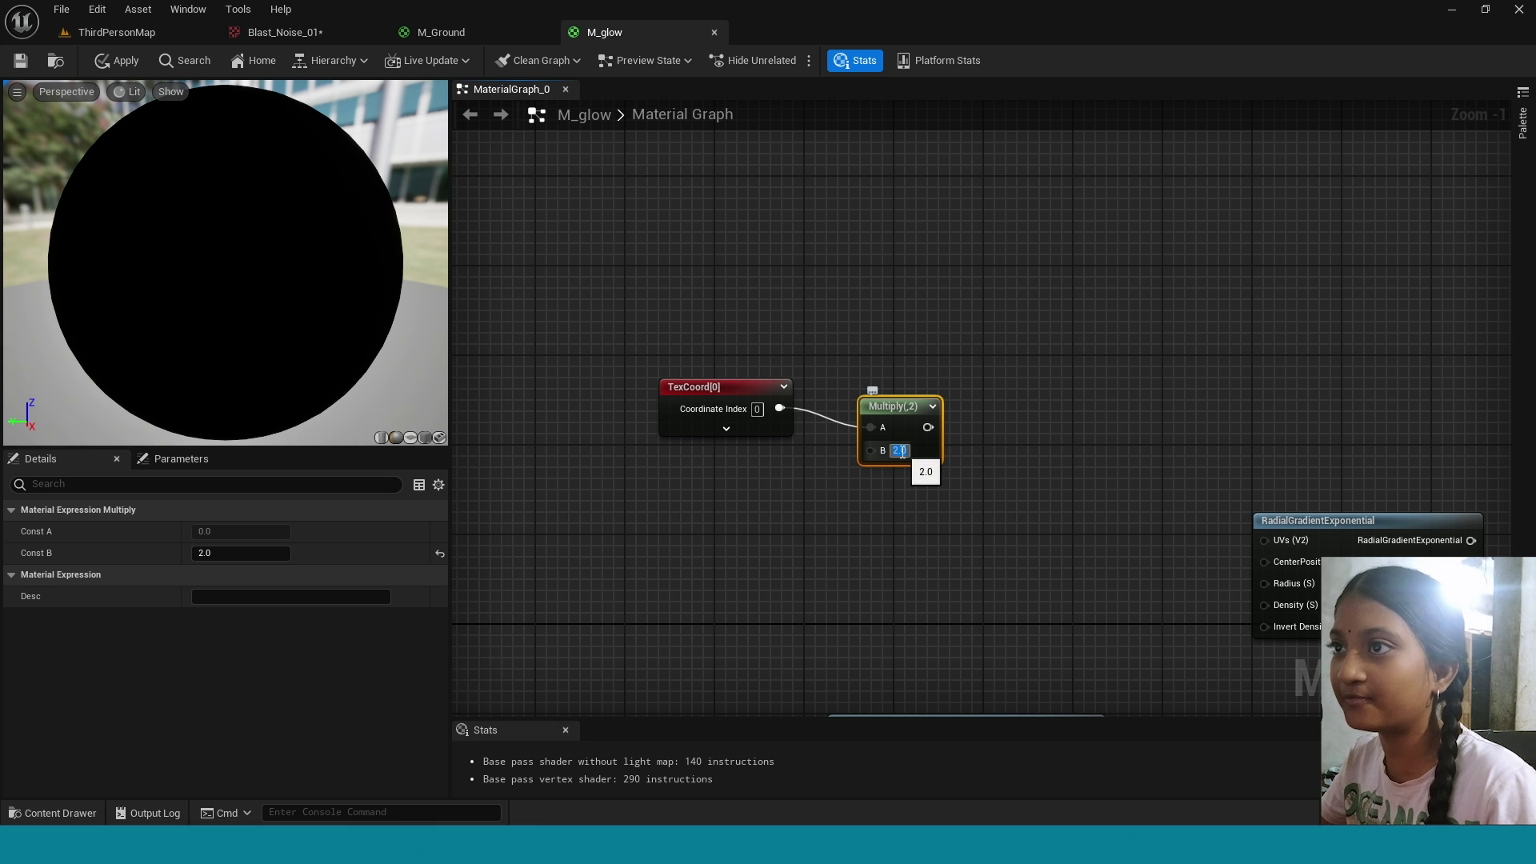
# Align the Multiply node with TexCoord and extend its output with a Subtract node followed by a Length node.
pyautogui.moveTo(891, 403); pyautogui.dragTo(983, 410)
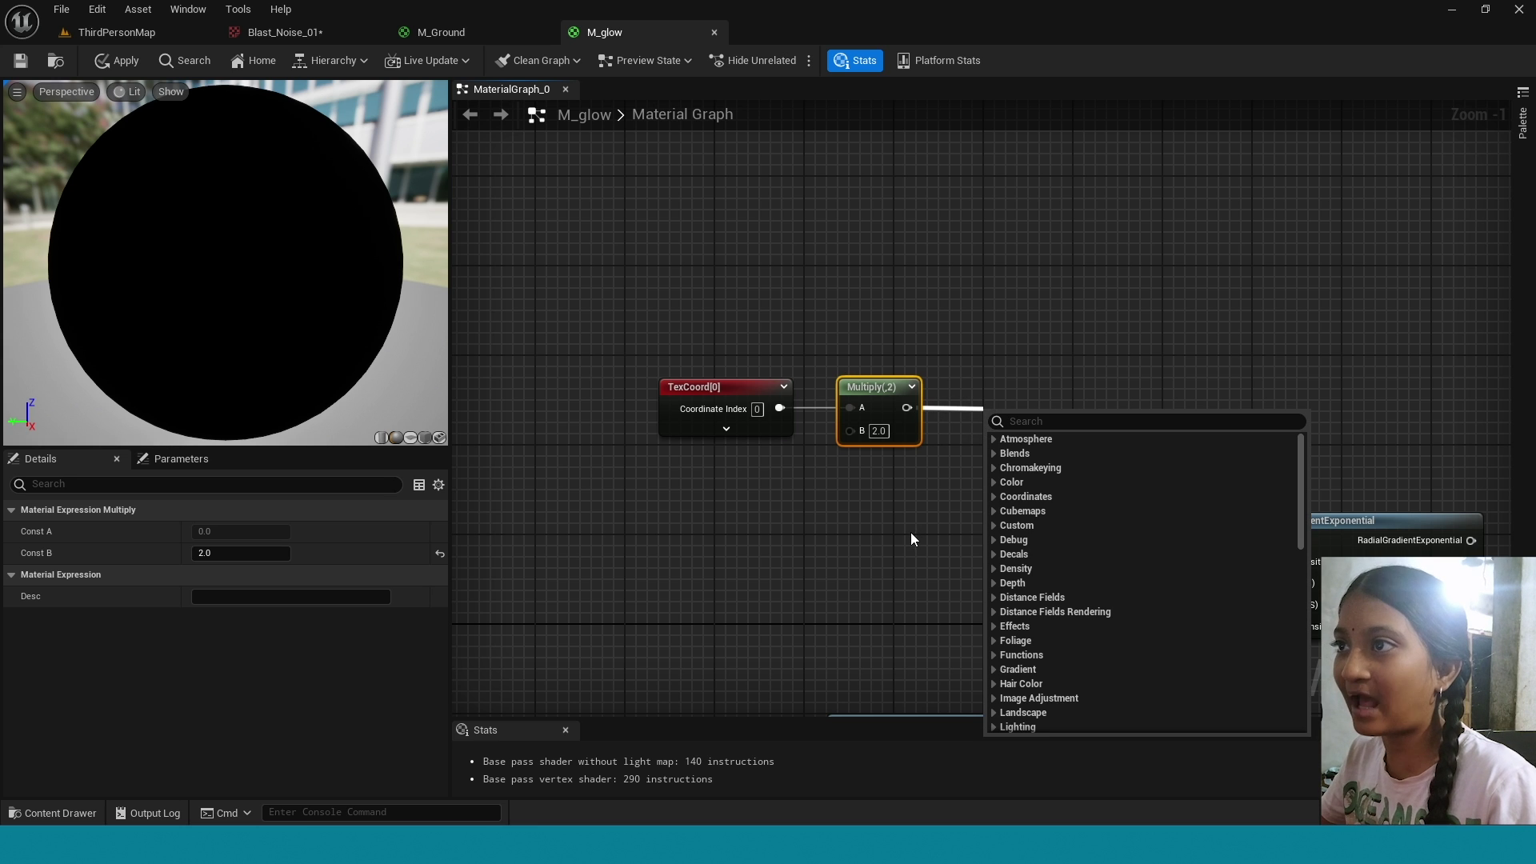
pyautogui.click(1029, 418)
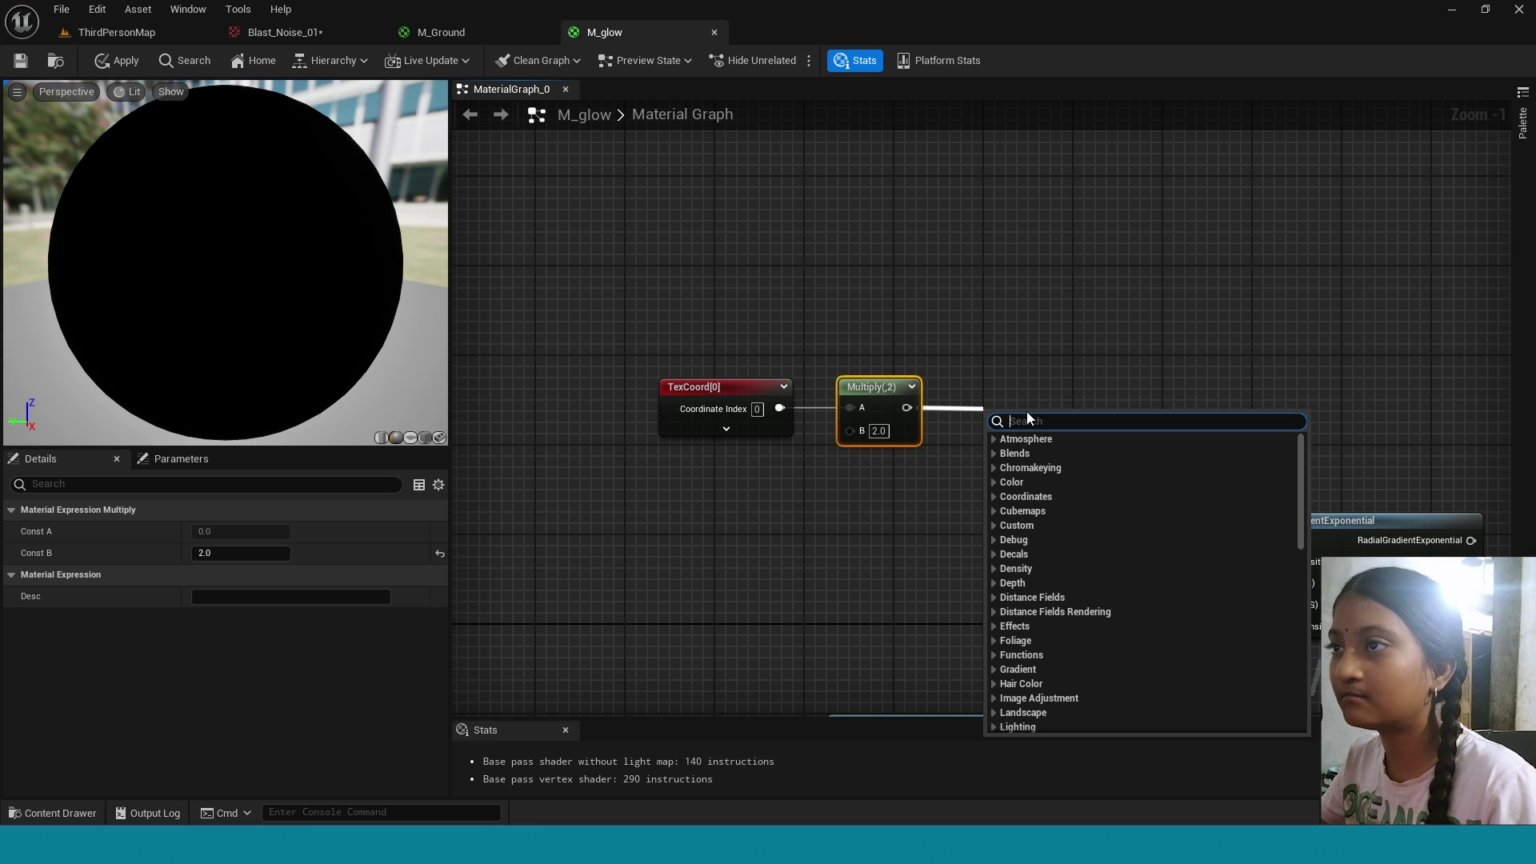
pyautogui.write('su')
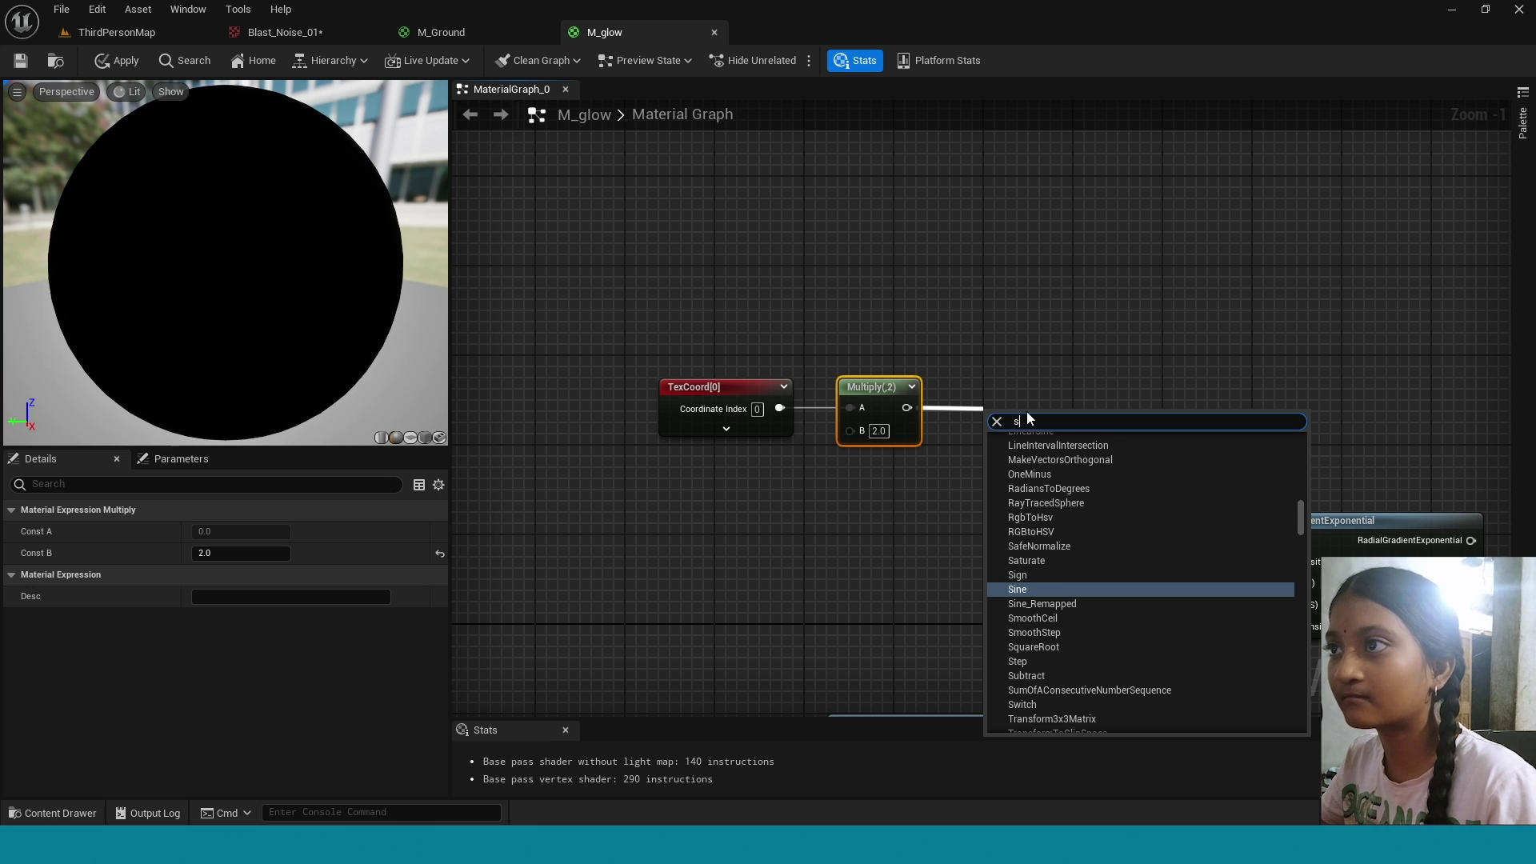
pyautogui.click(1027, 590)
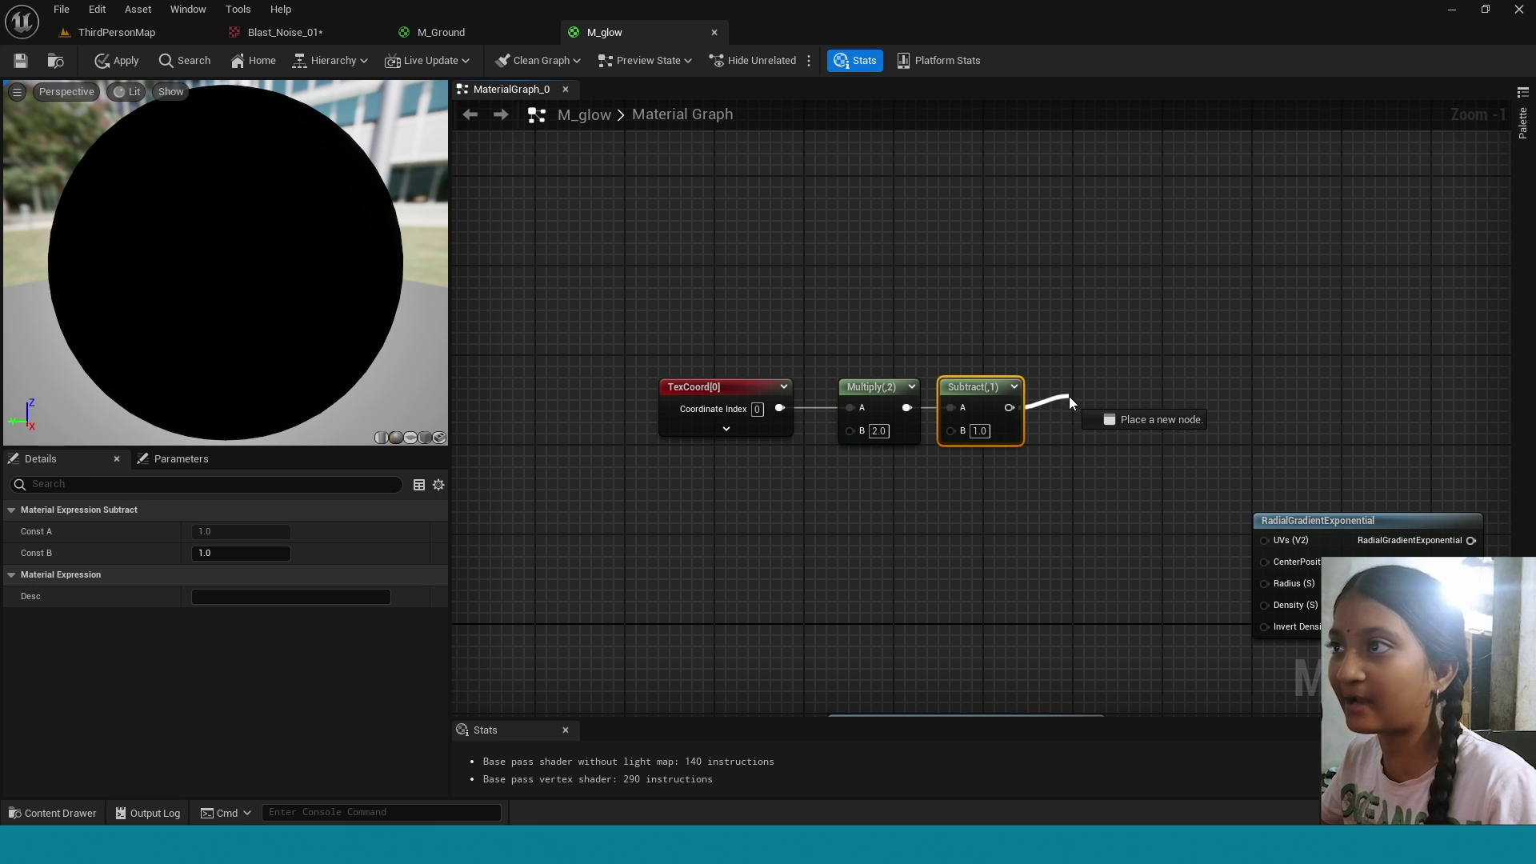
pyautogui.moveTo(1069, 396); pyautogui.dragTo(1073, 400)
pyautogui.write('len')
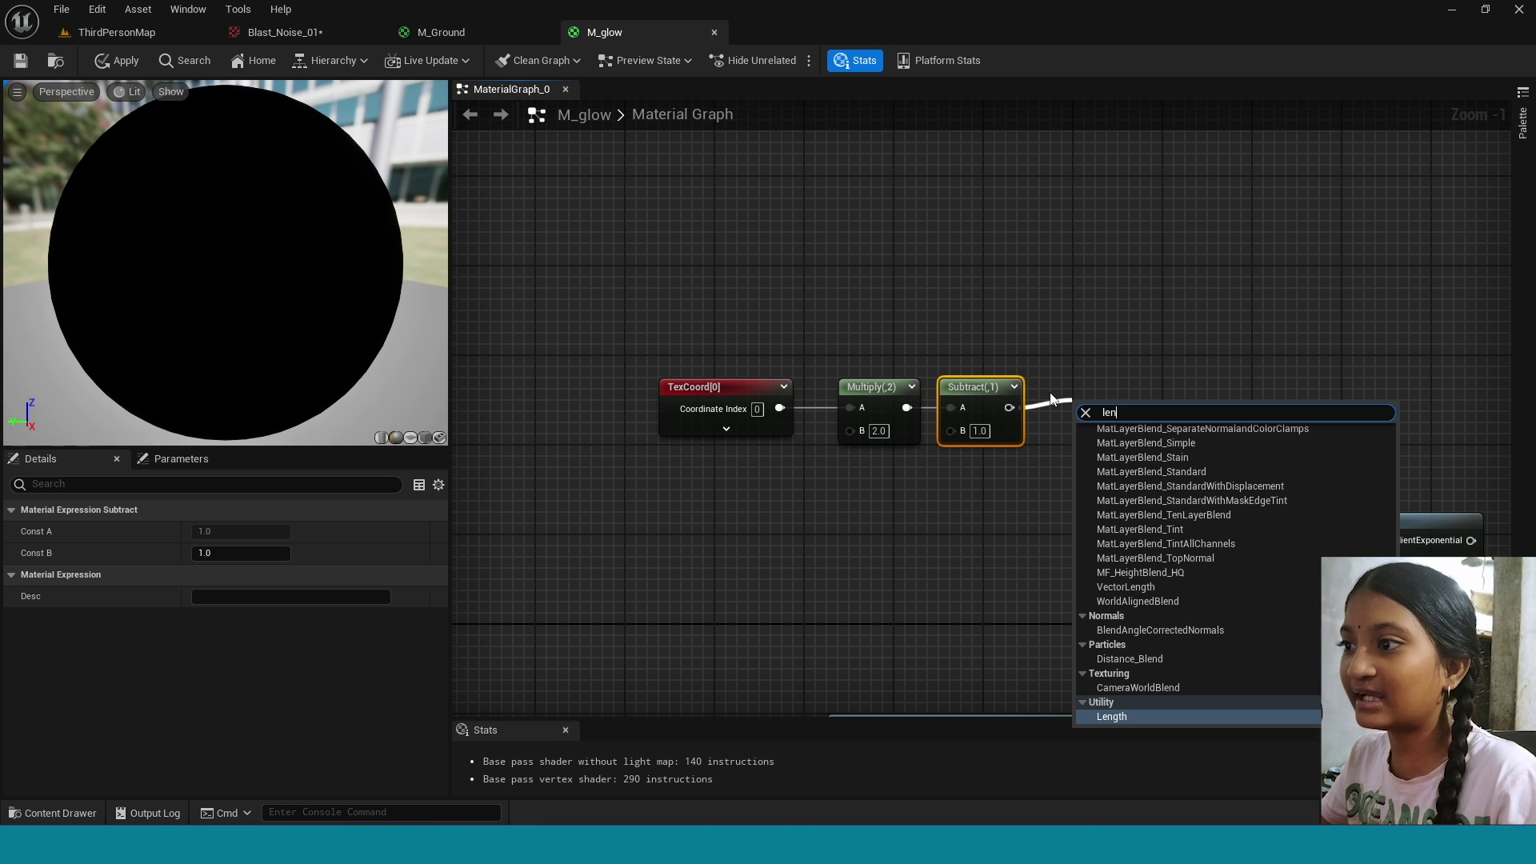
pyautogui.click(1142, 717)
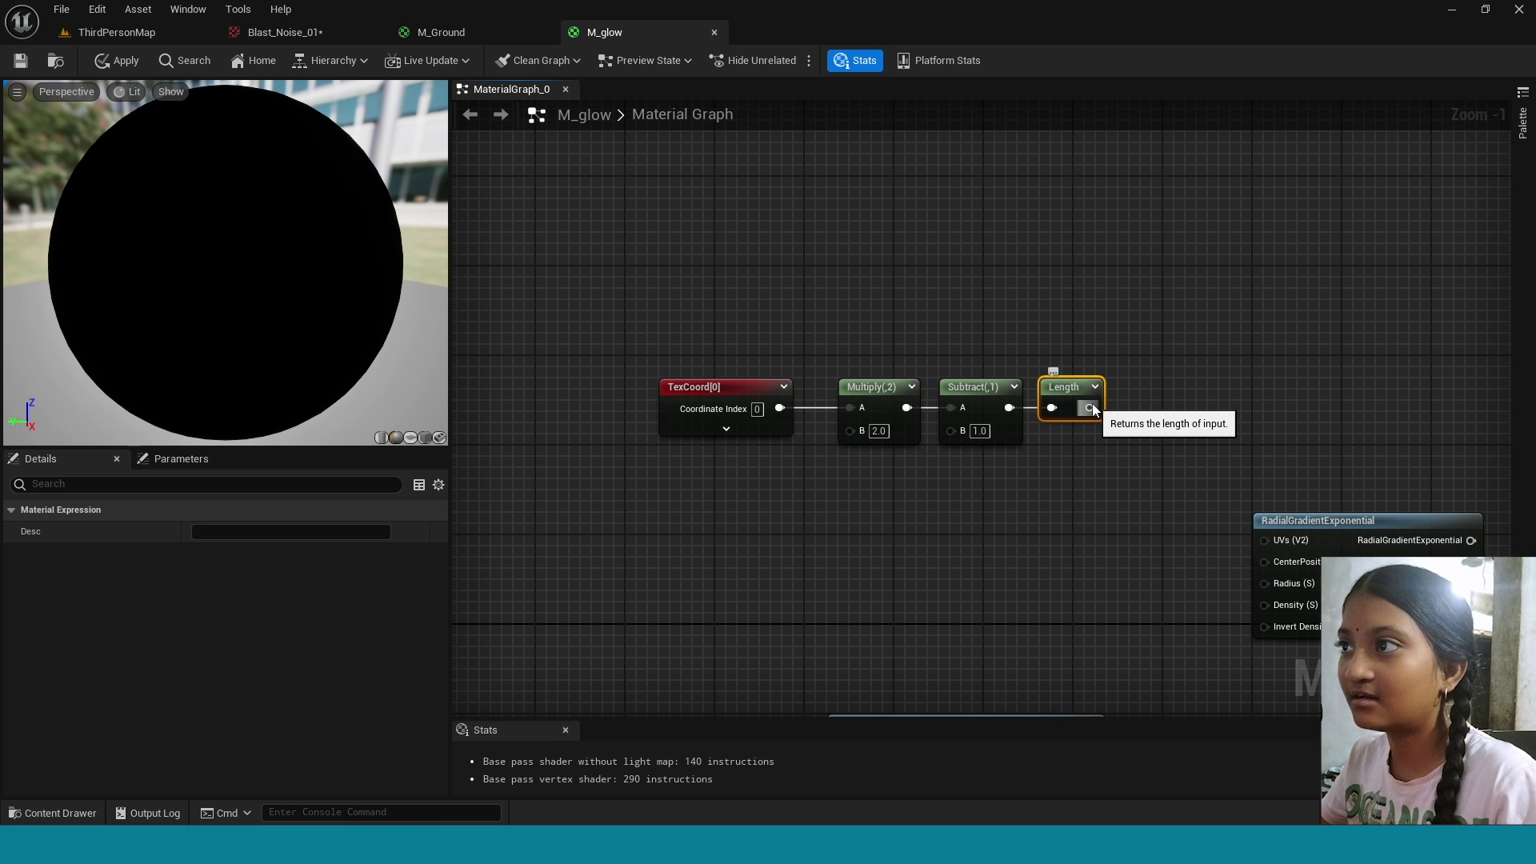
# Add a Divide node after Length, with Length feeding input B and input A left unconnected.
pyautogui.moveTo(1090, 408); pyautogui.dragTo(1168, 410)
pyautogui.write('di')
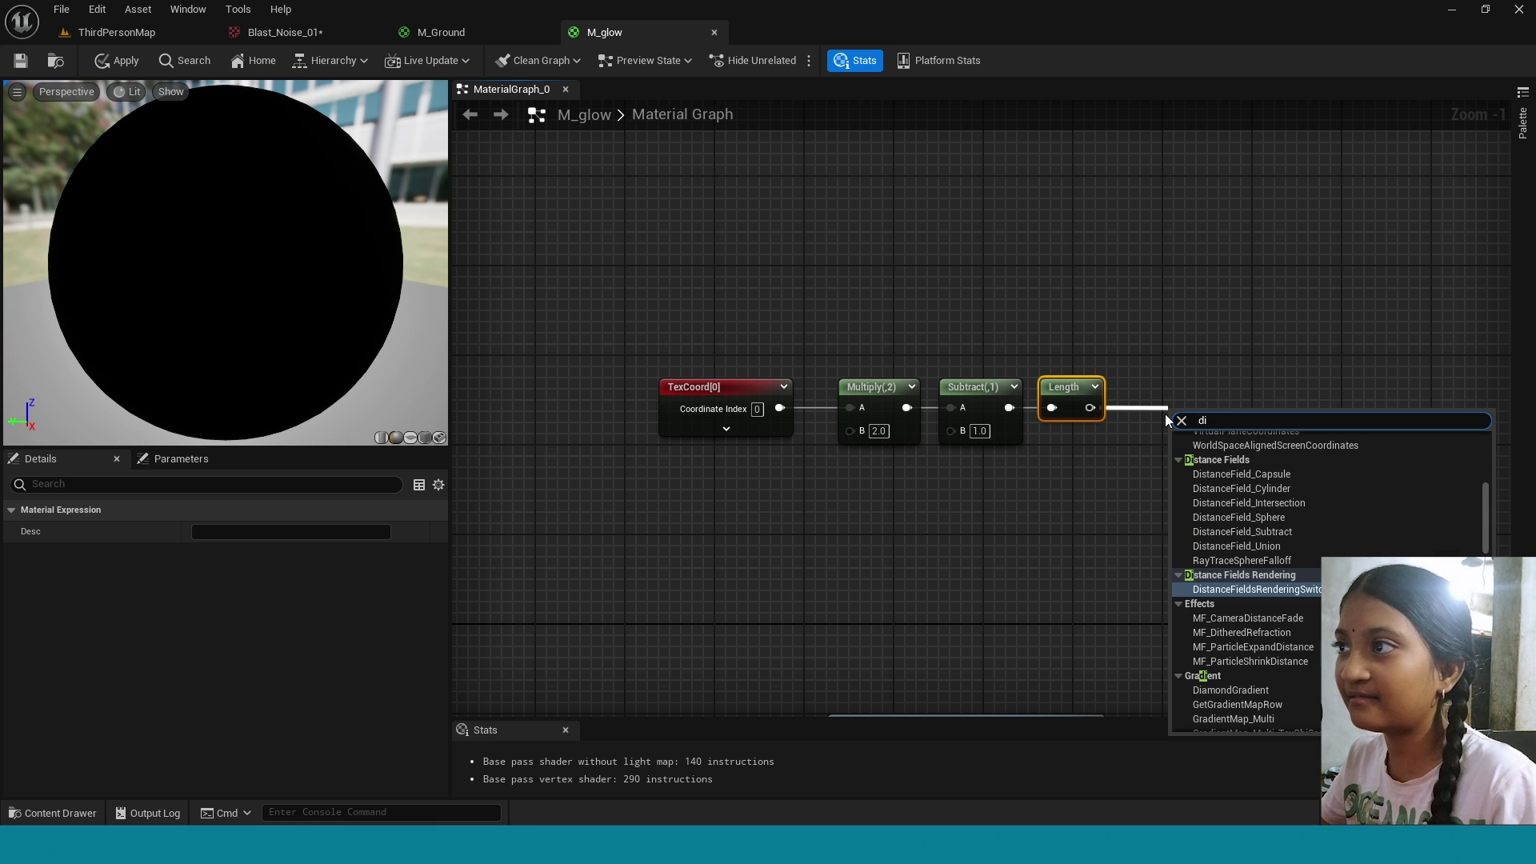
pyautogui.write('v')
pyautogui.click(1195, 449)
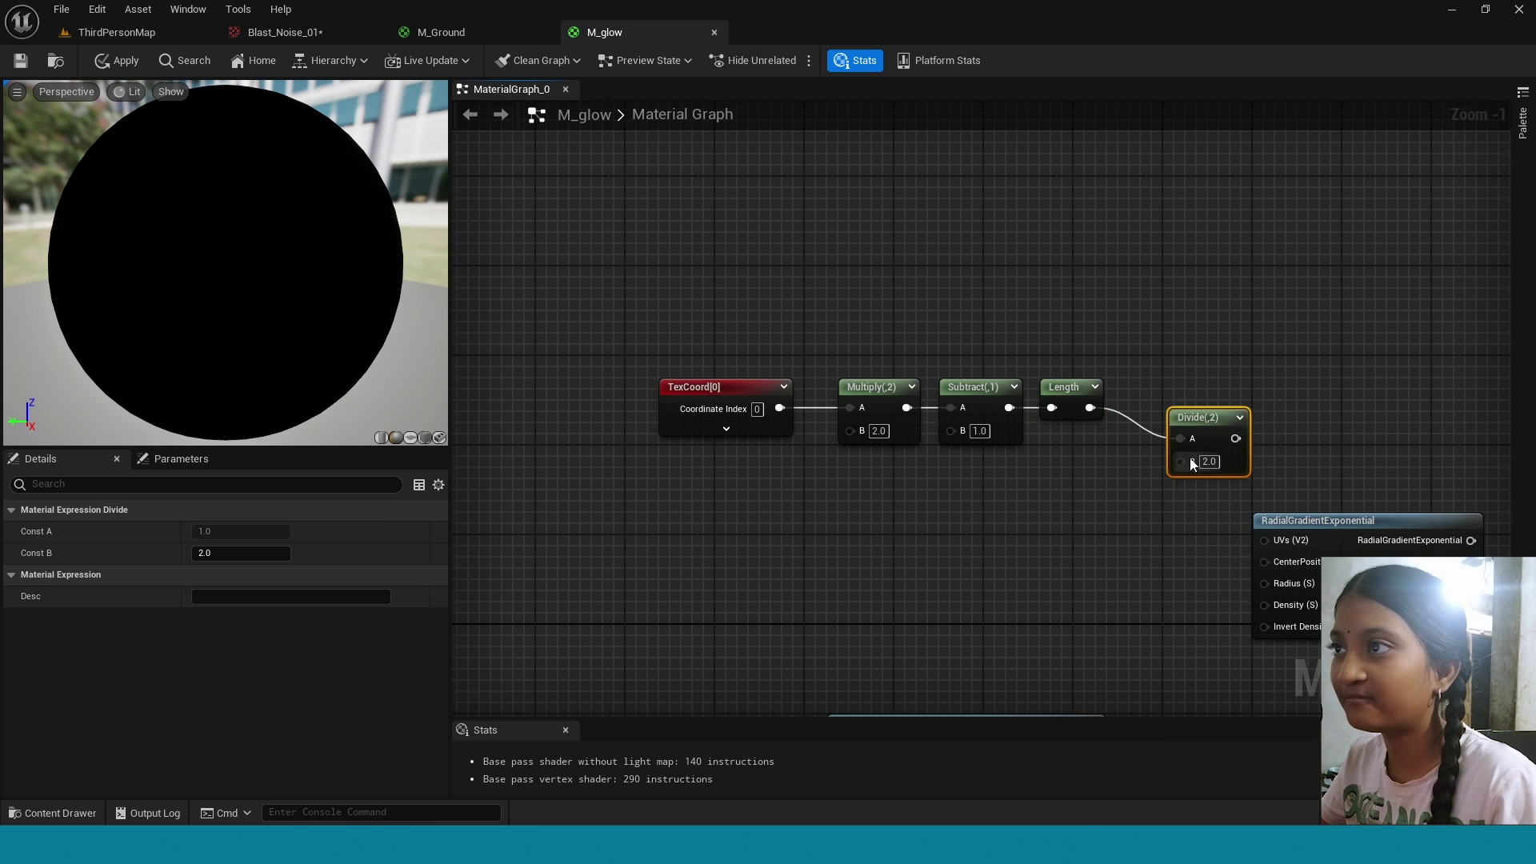
pyautogui.moveTo(1090, 408); pyautogui.dragTo(1187, 377)
pyautogui.keyDown('alt'); pyautogui.click(1180, 439); pyautogui.keyUp('alt')
# Move RadialGradientExponential below the TexCoord chain and connect Divide to input A of the Multiply after the radial Texture Sample.
pyautogui.moveTo(1406, 514); pyautogui.dragTo(1024, 547)
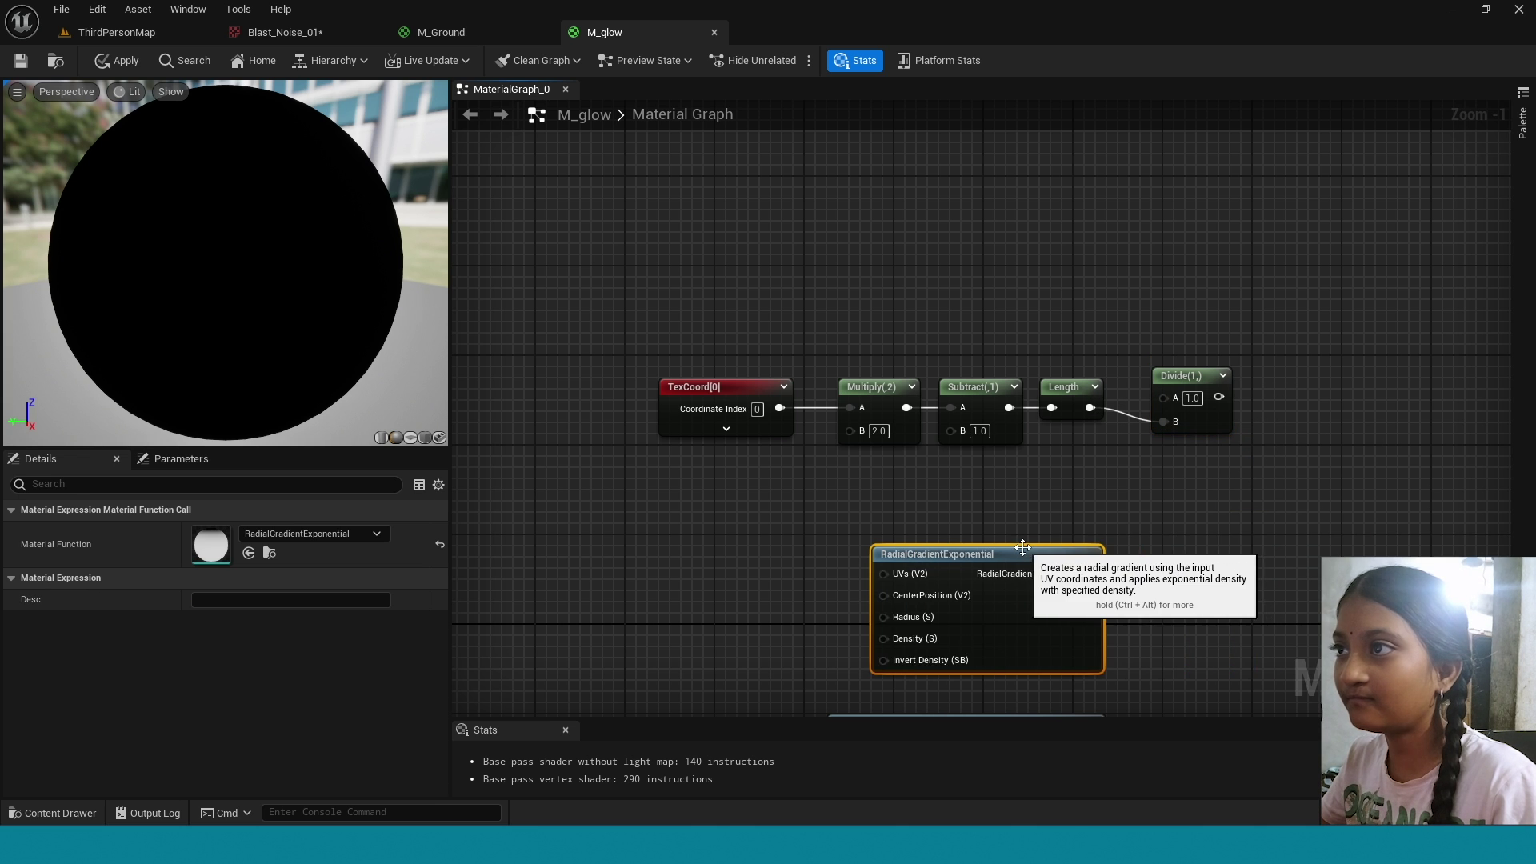
pyautogui.moveTo(1024, 547); pyautogui.dragTo(930, 373, button='right')
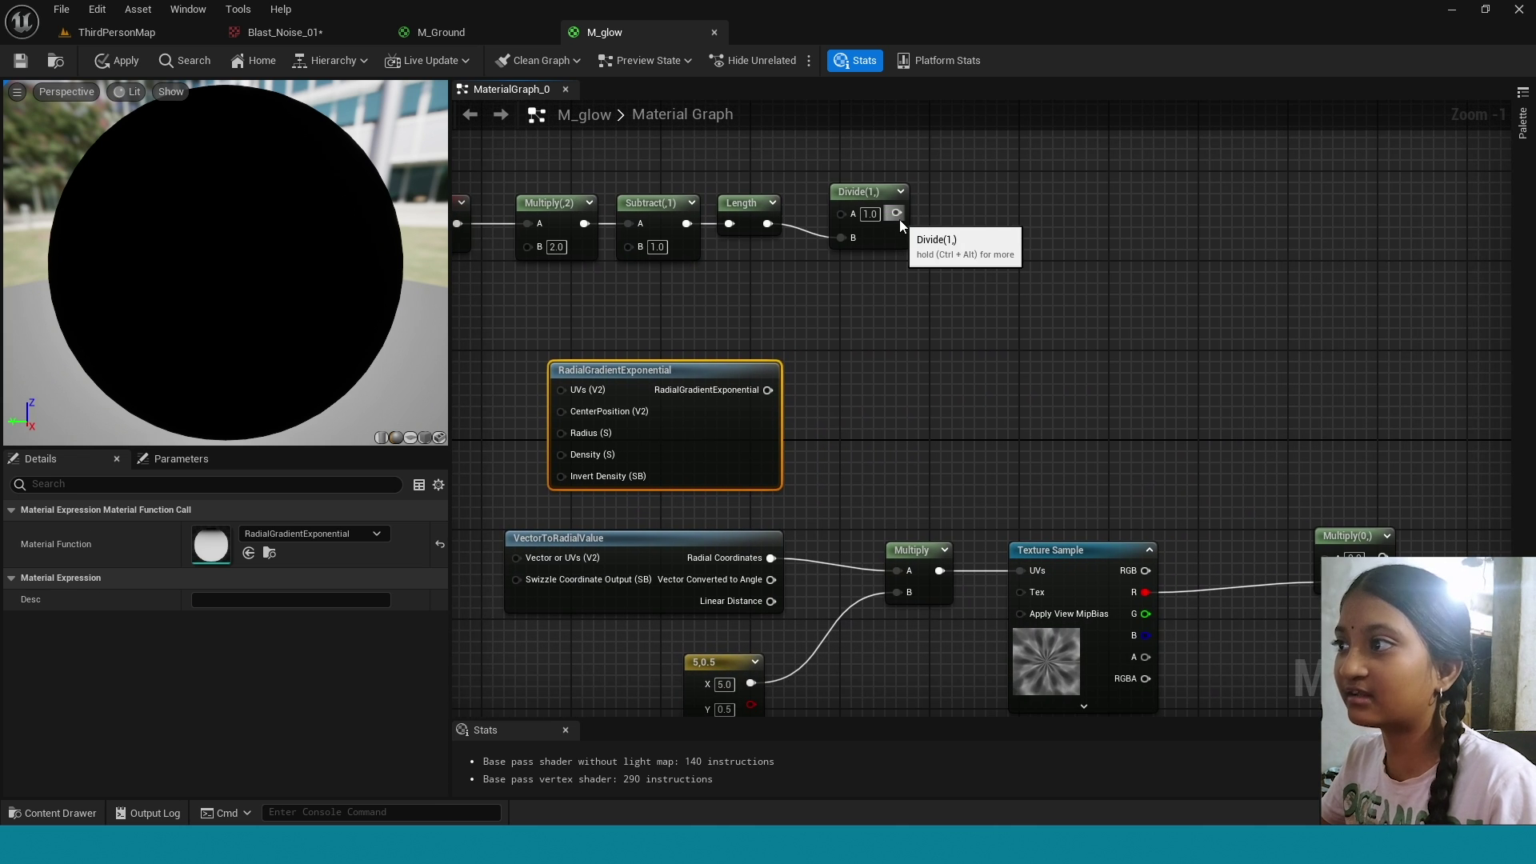
pyautogui.moveTo(896, 213); pyautogui.dragTo(1330, 553)
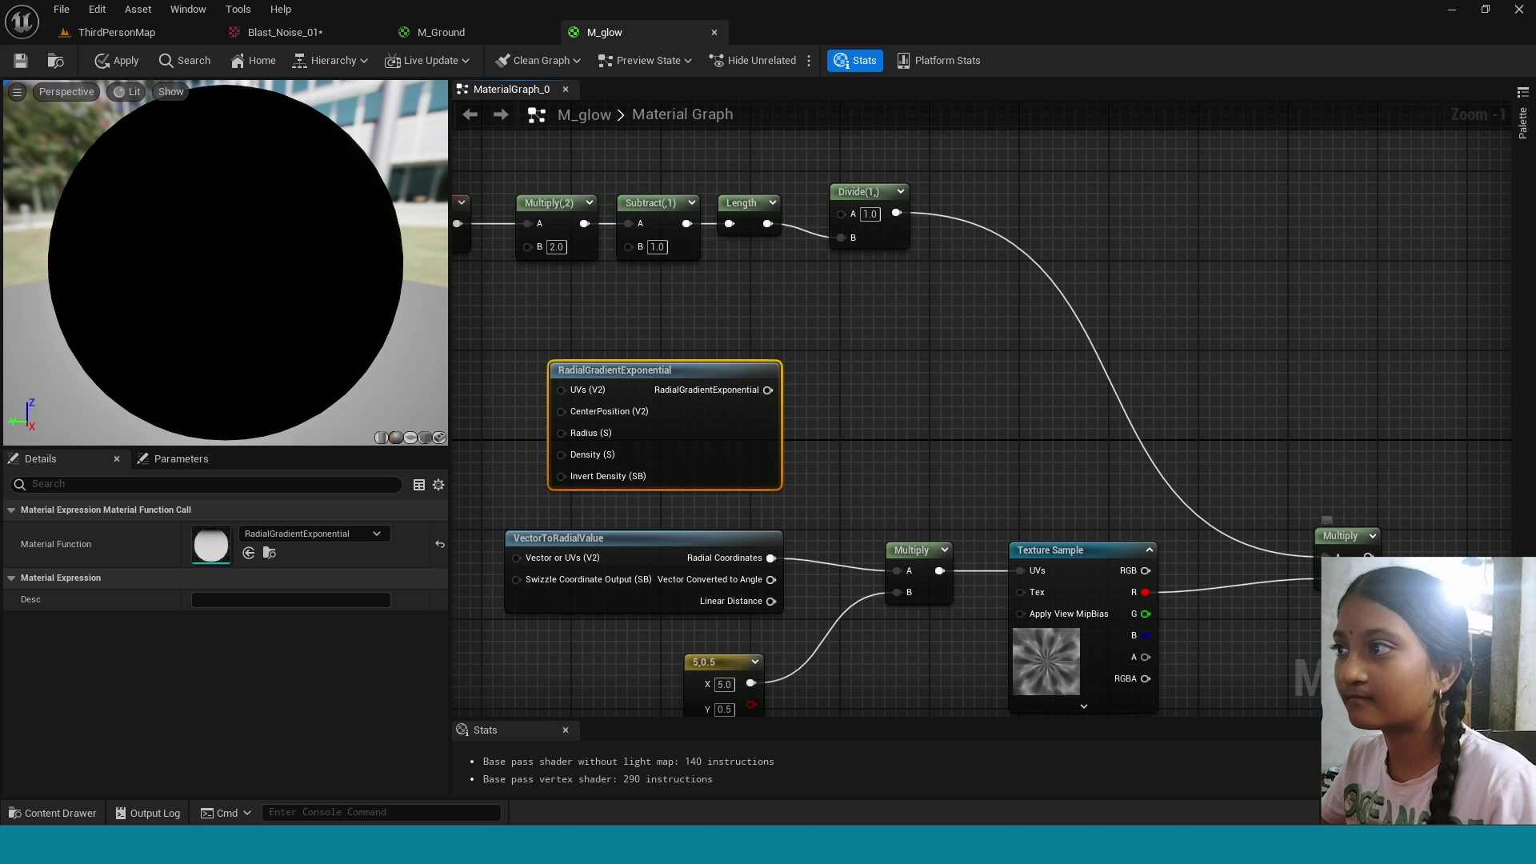
# Add a Power node beside the Multiply that follows the Texture Sample, with that Multiply feeding its Base input.
pyautogui.rightClick(1210, 233)
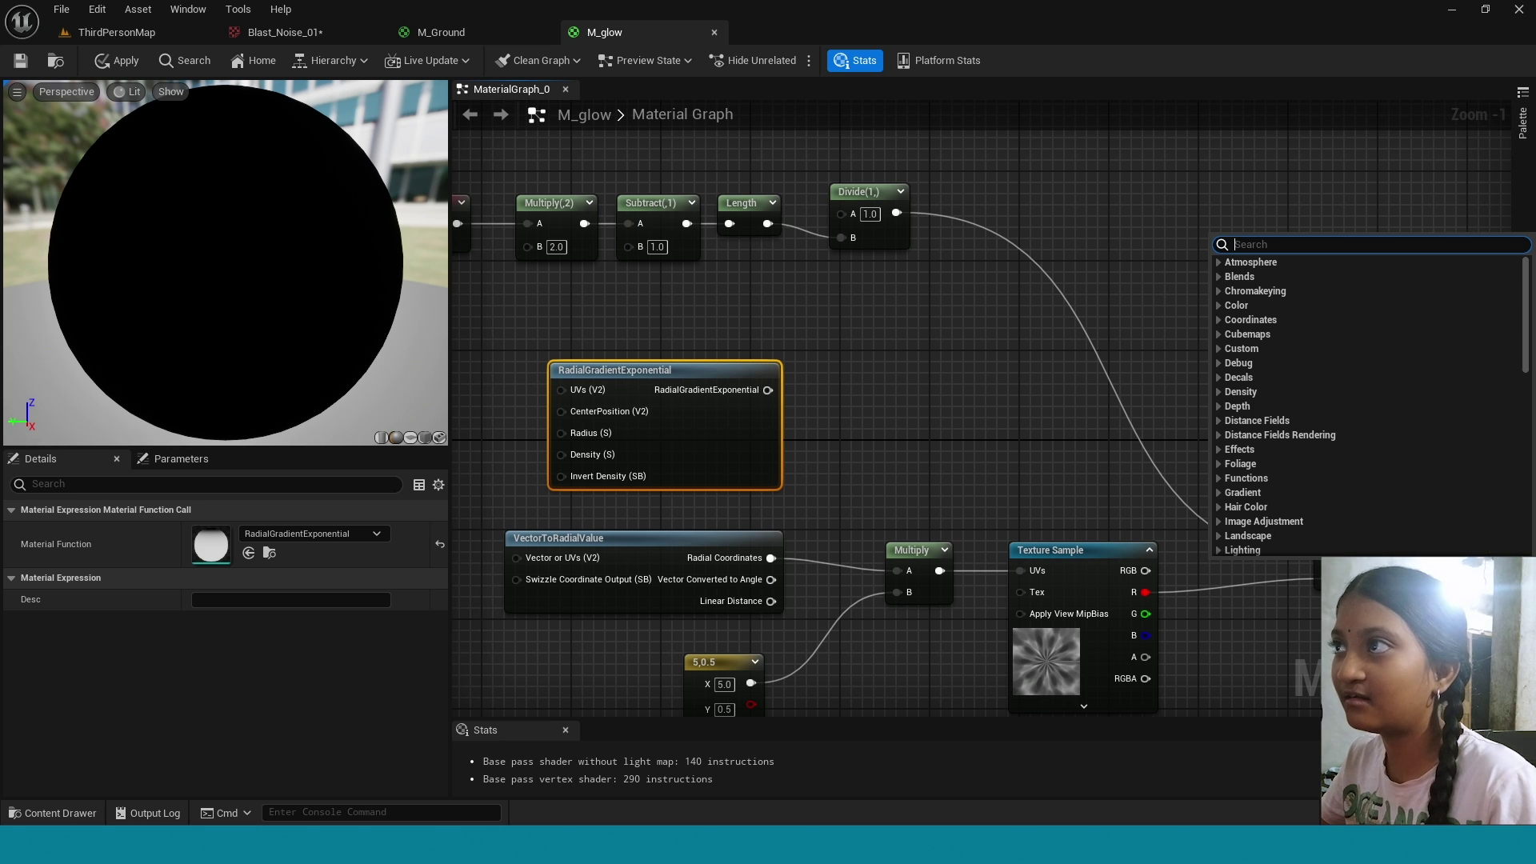
pyautogui.write('power')
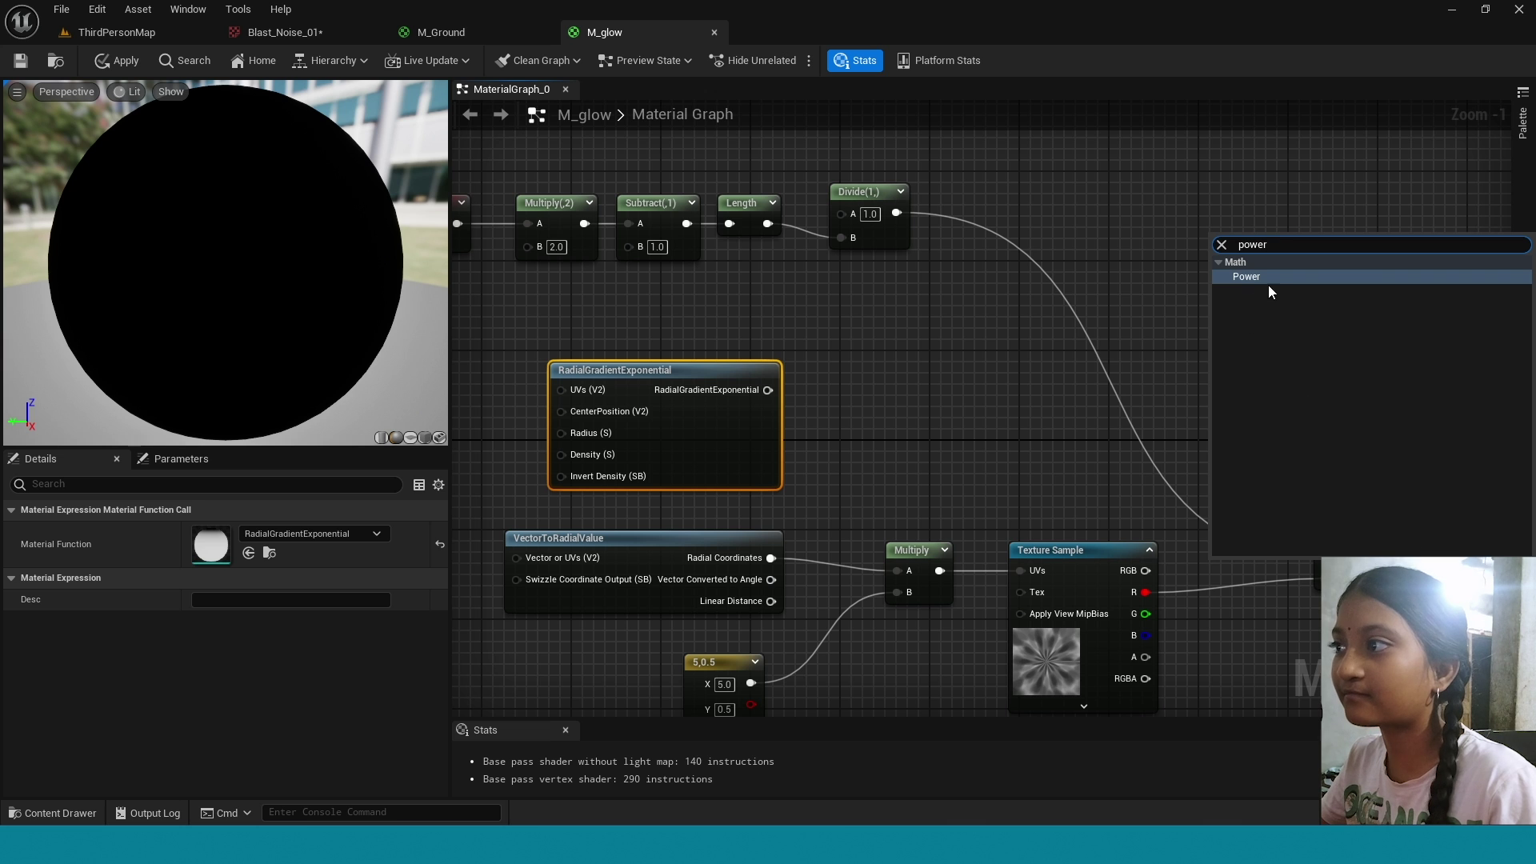
pyautogui.click(1271, 278)
pyautogui.moveTo(1280, 281); pyautogui.dragTo(885, 288, button='right')
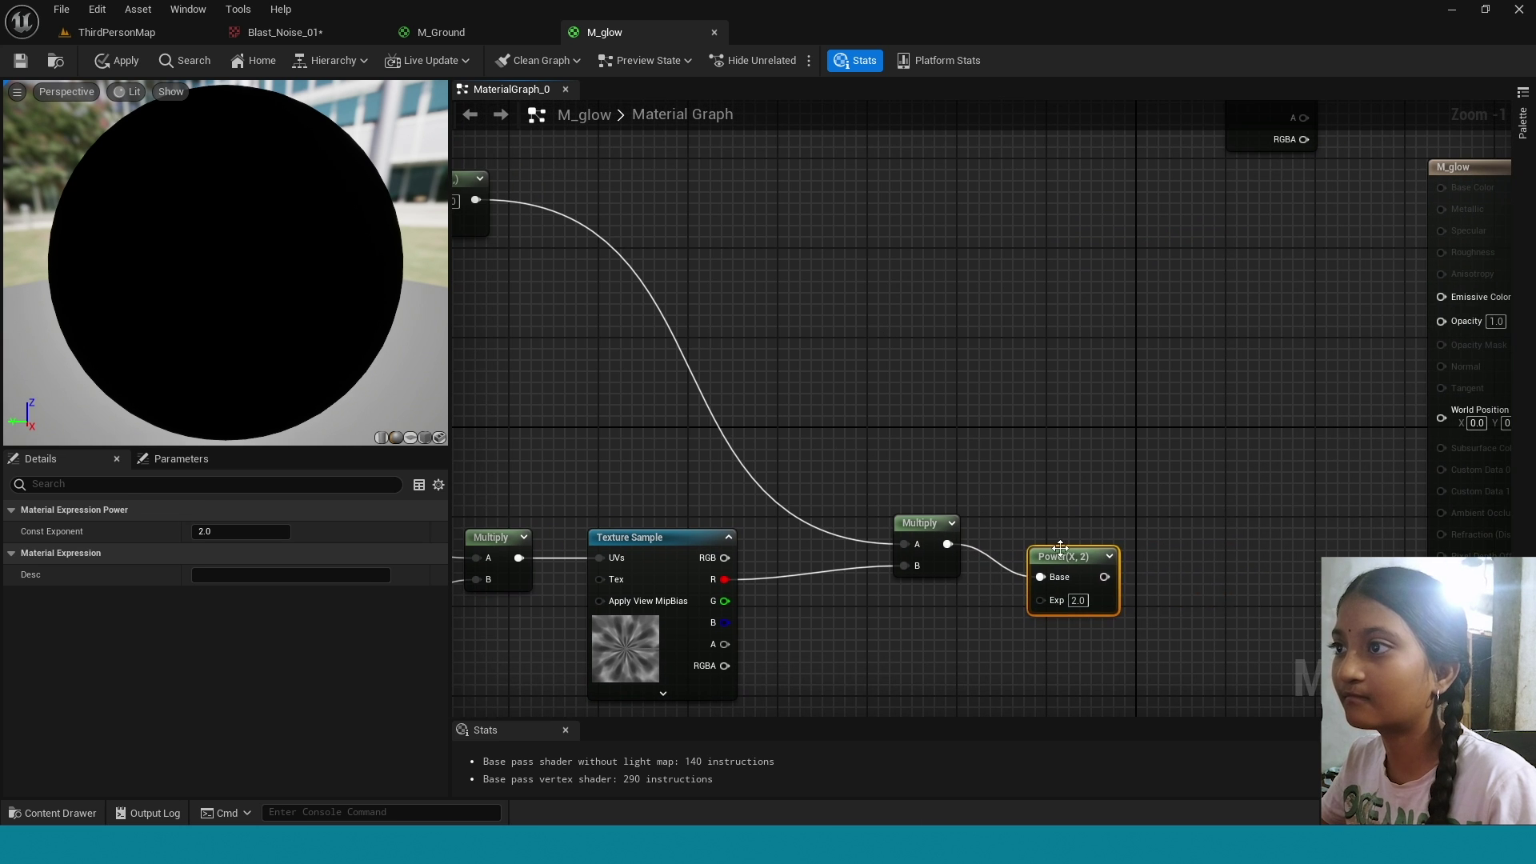
pyautogui.moveTo(1061, 547); pyautogui.dragTo(1034, 517)
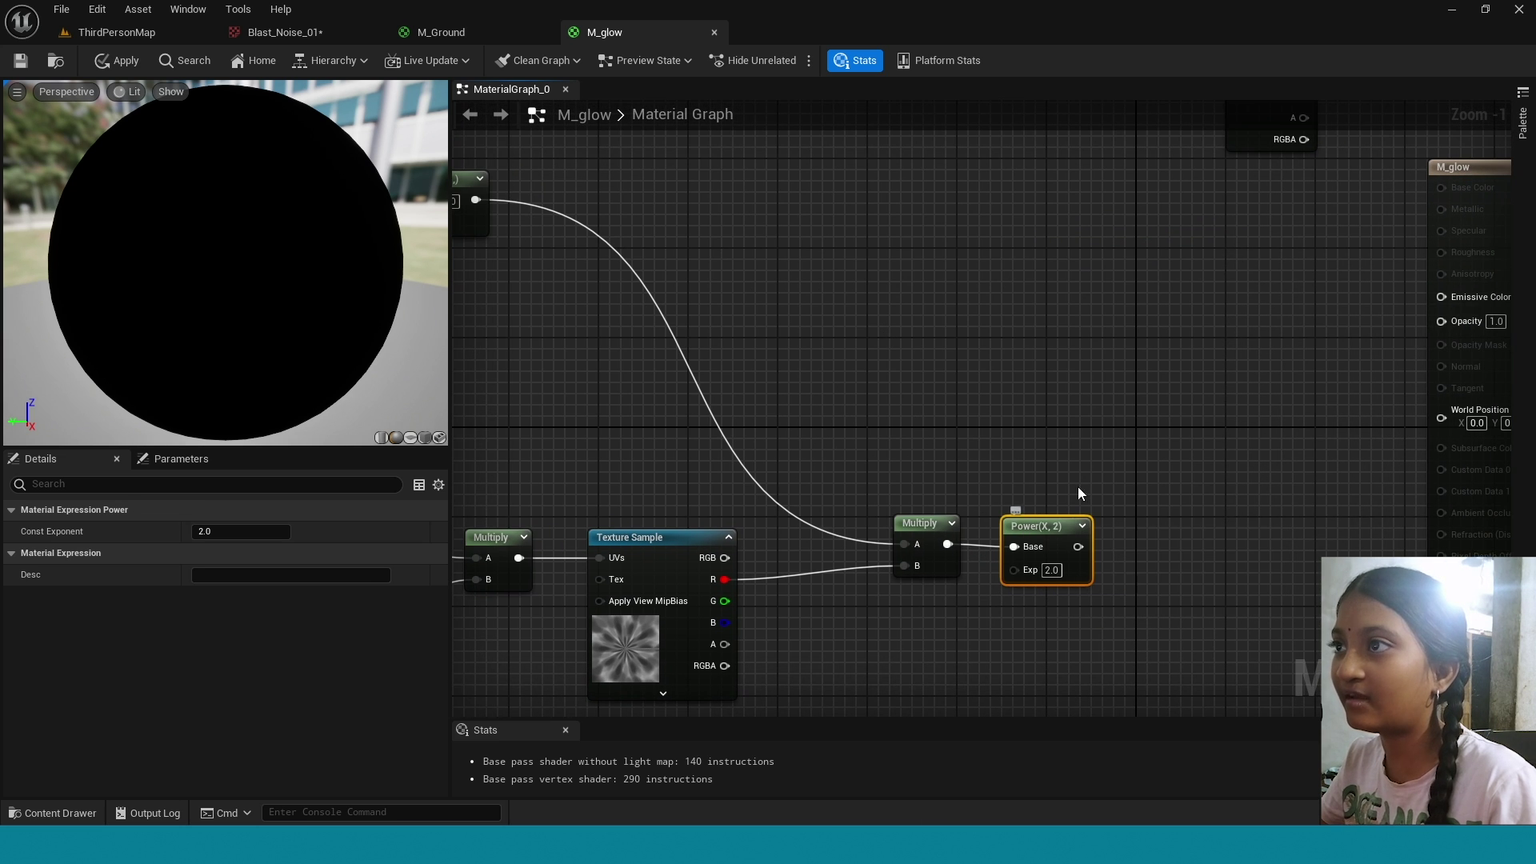
# Add two Multiply nodes, connecting Power to input B and RadialGradientExponential to input A of the first one.
pyautogui.click(1064, 400)
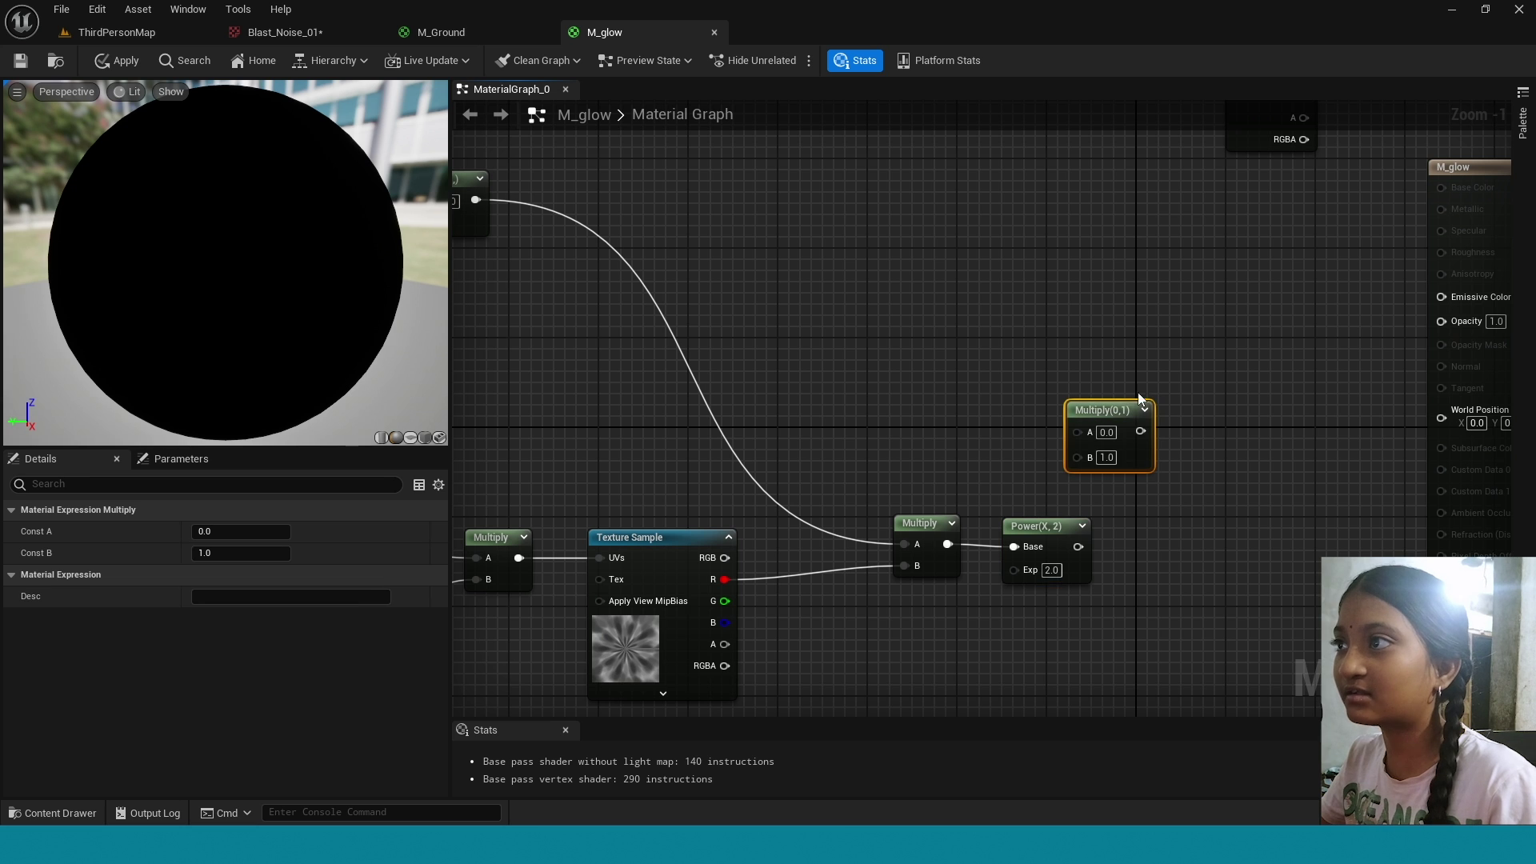
pyautogui.click(1232, 407)
pyautogui.moveTo(1078, 546); pyautogui.dragTo(1077, 456)
pyautogui.moveTo(840, 377); pyautogui.dragTo(1176, 333, button='right')
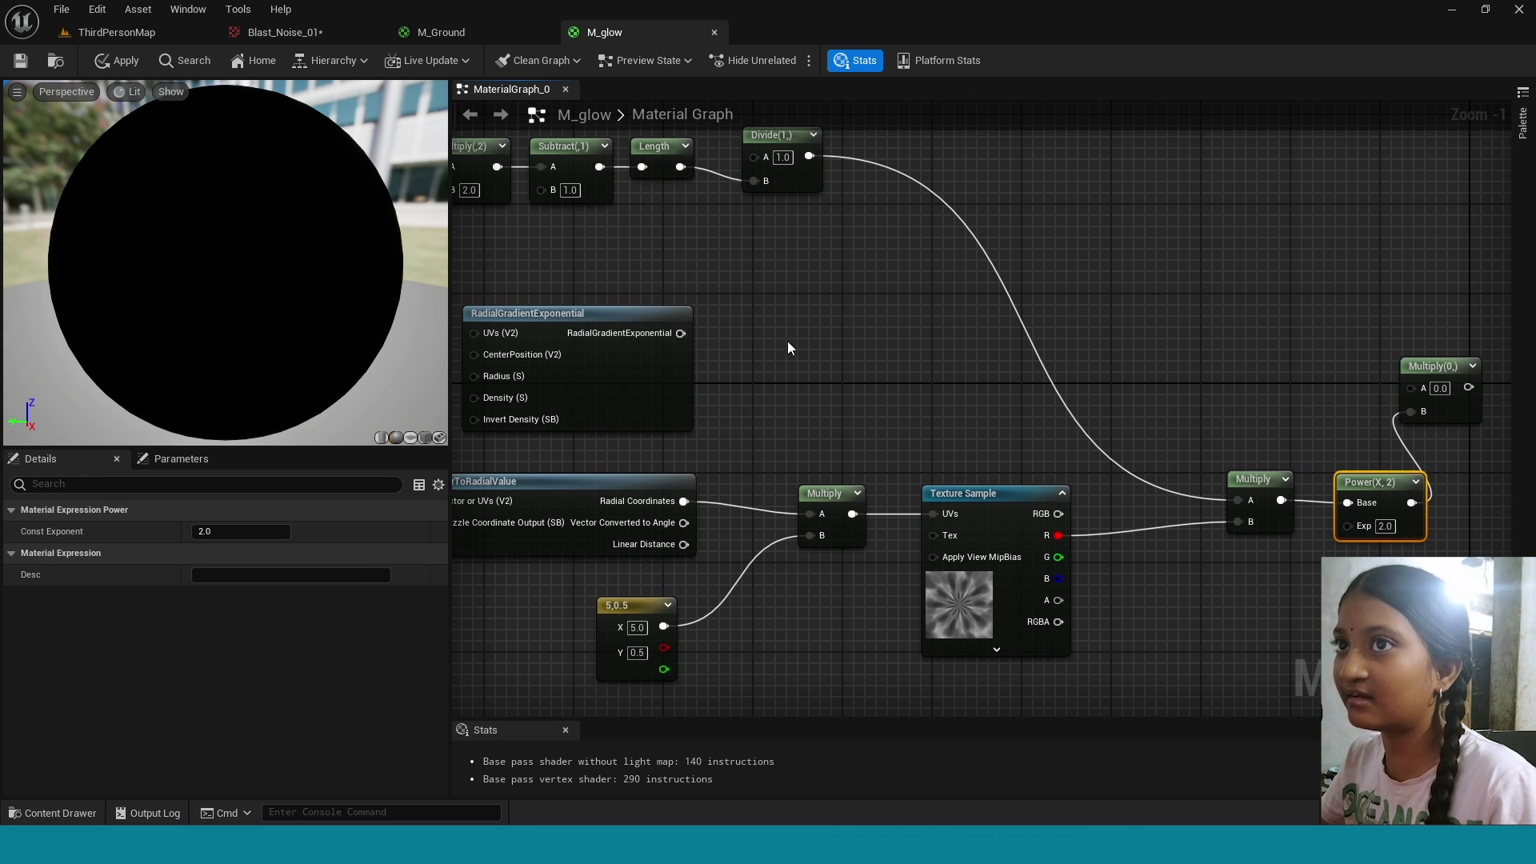
pyautogui.moveTo(681, 334); pyautogui.dragTo(1414, 387)
# Connect the RadialGradientExponential Multiply to input B of the last Multiply and place Particle Color just above these nodes.
pyautogui.moveTo(1324, 357); pyautogui.dragTo(895, 337, button='right')
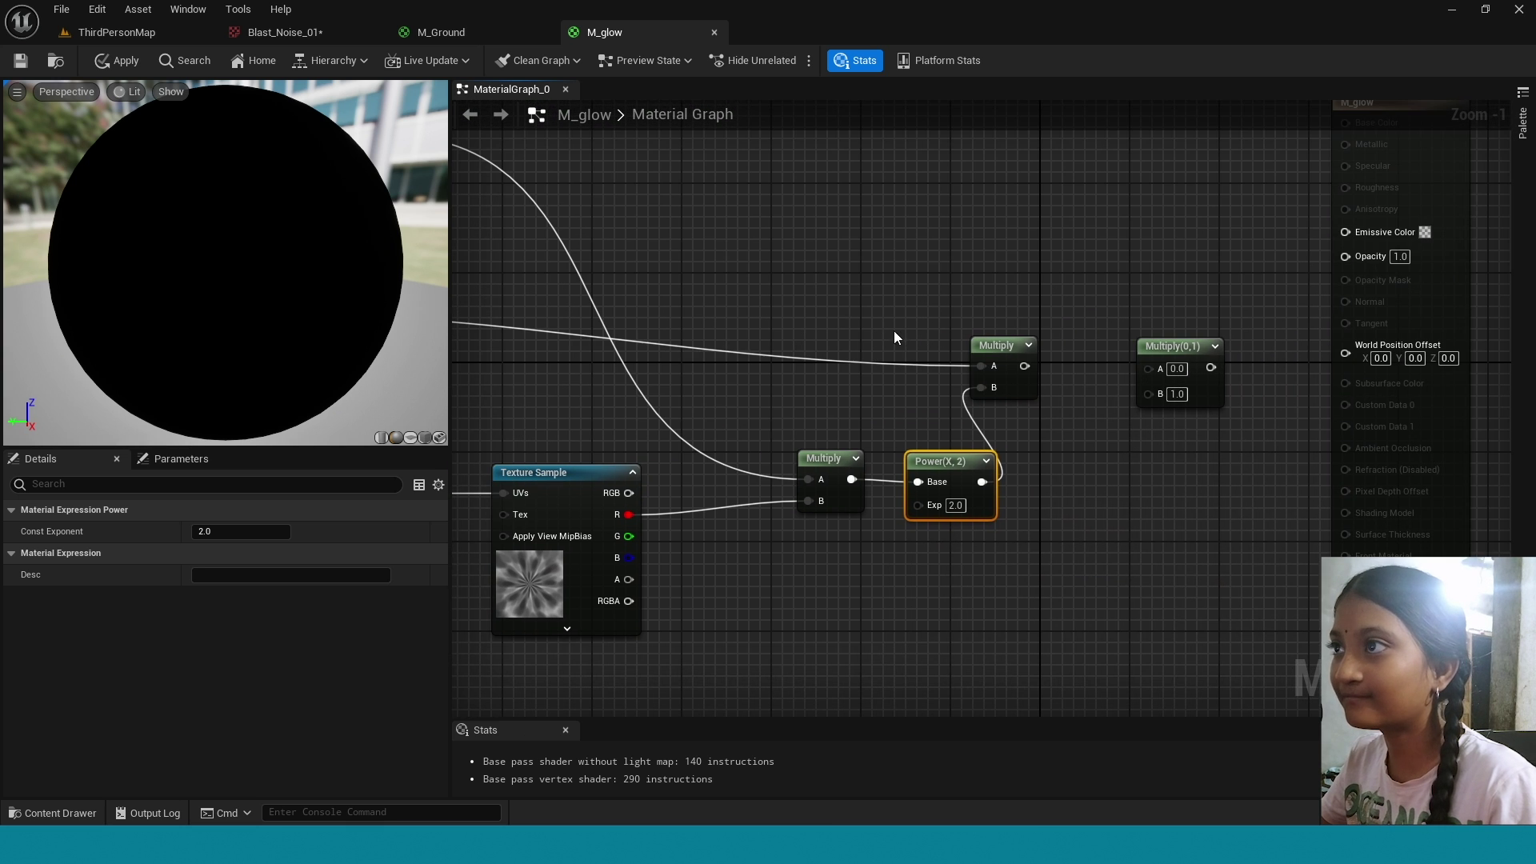
pyautogui.moveTo(1162, 398); pyautogui.dragTo(1164, 397)
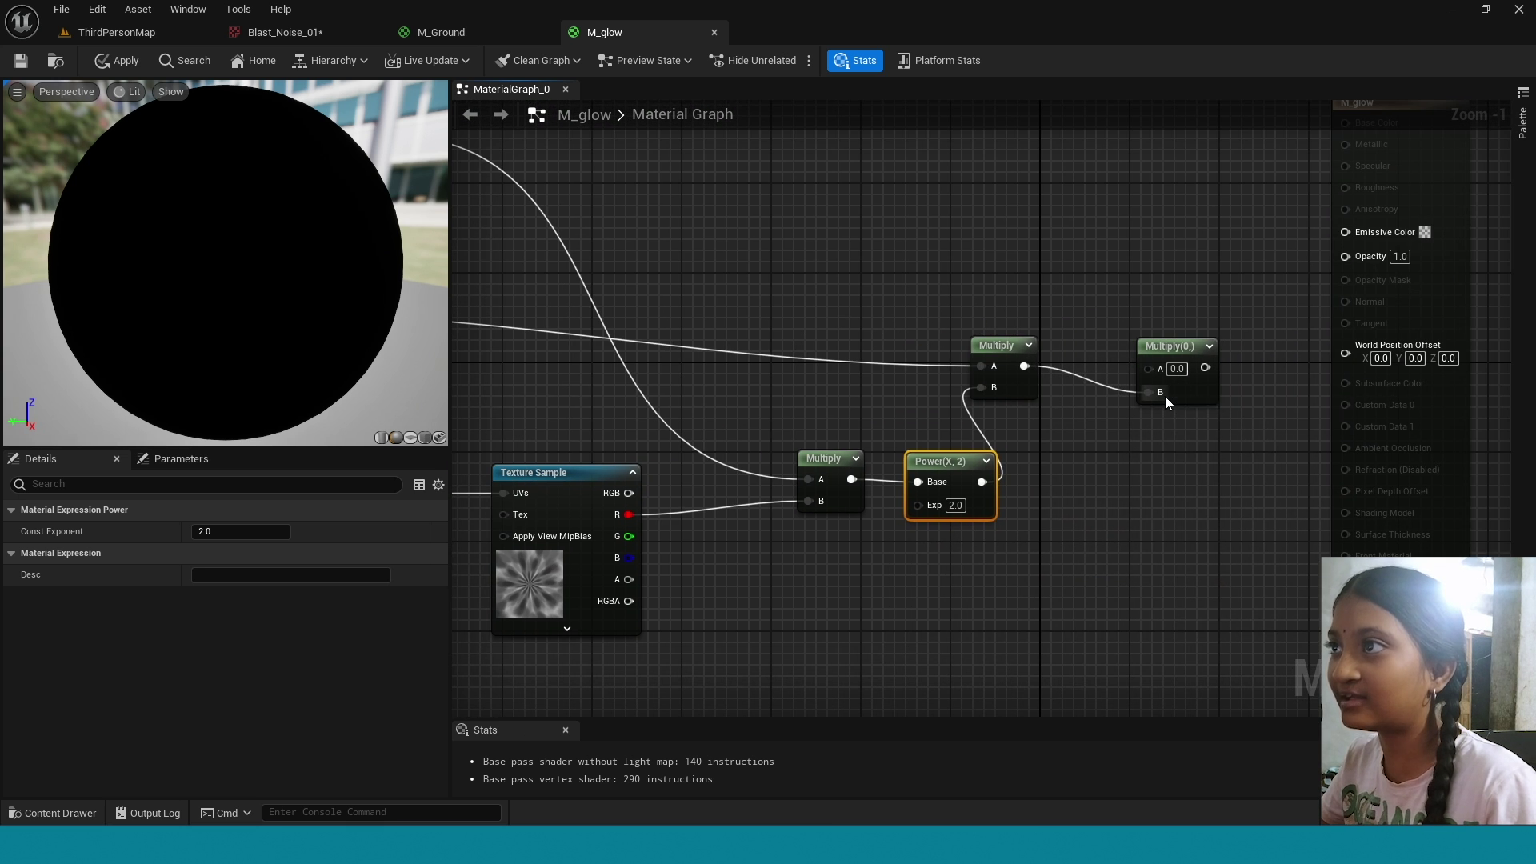
pyautogui.moveTo(1136, 356); pyautogui.dragTo(1013, 550, button='right')
pyautogui.moveTo(1052, 213); pyautogui.dragTo(927, 430)
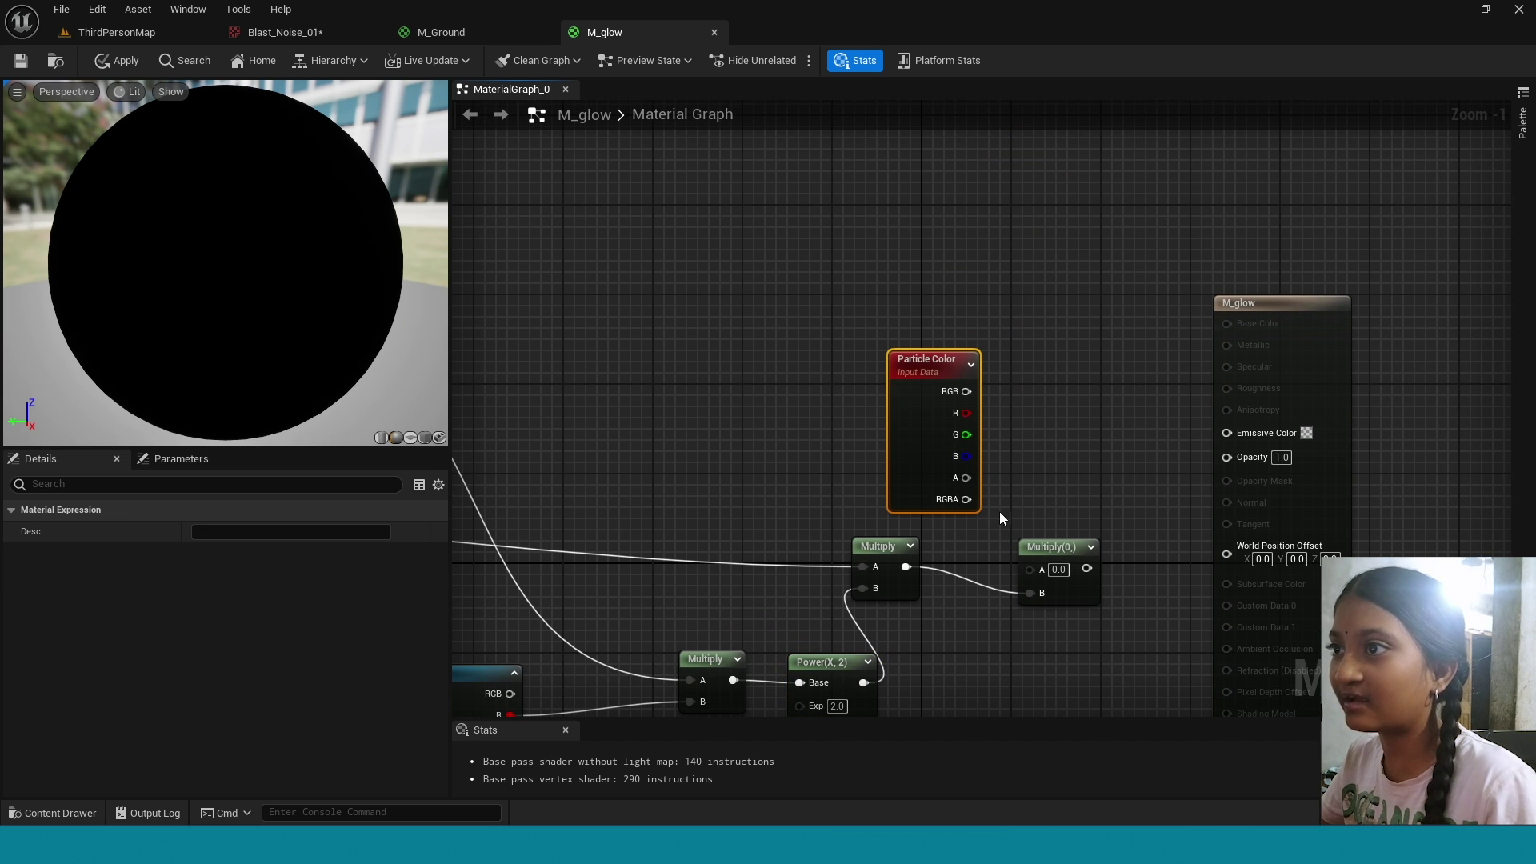
# Connect Particle Color's alpha to input A of the last Multiply, its RGB to Emissive Color, and that Multiply to Opacity.
pyautogui.moveTo(1032, 570); pyautogui.dragTo(963, 480)
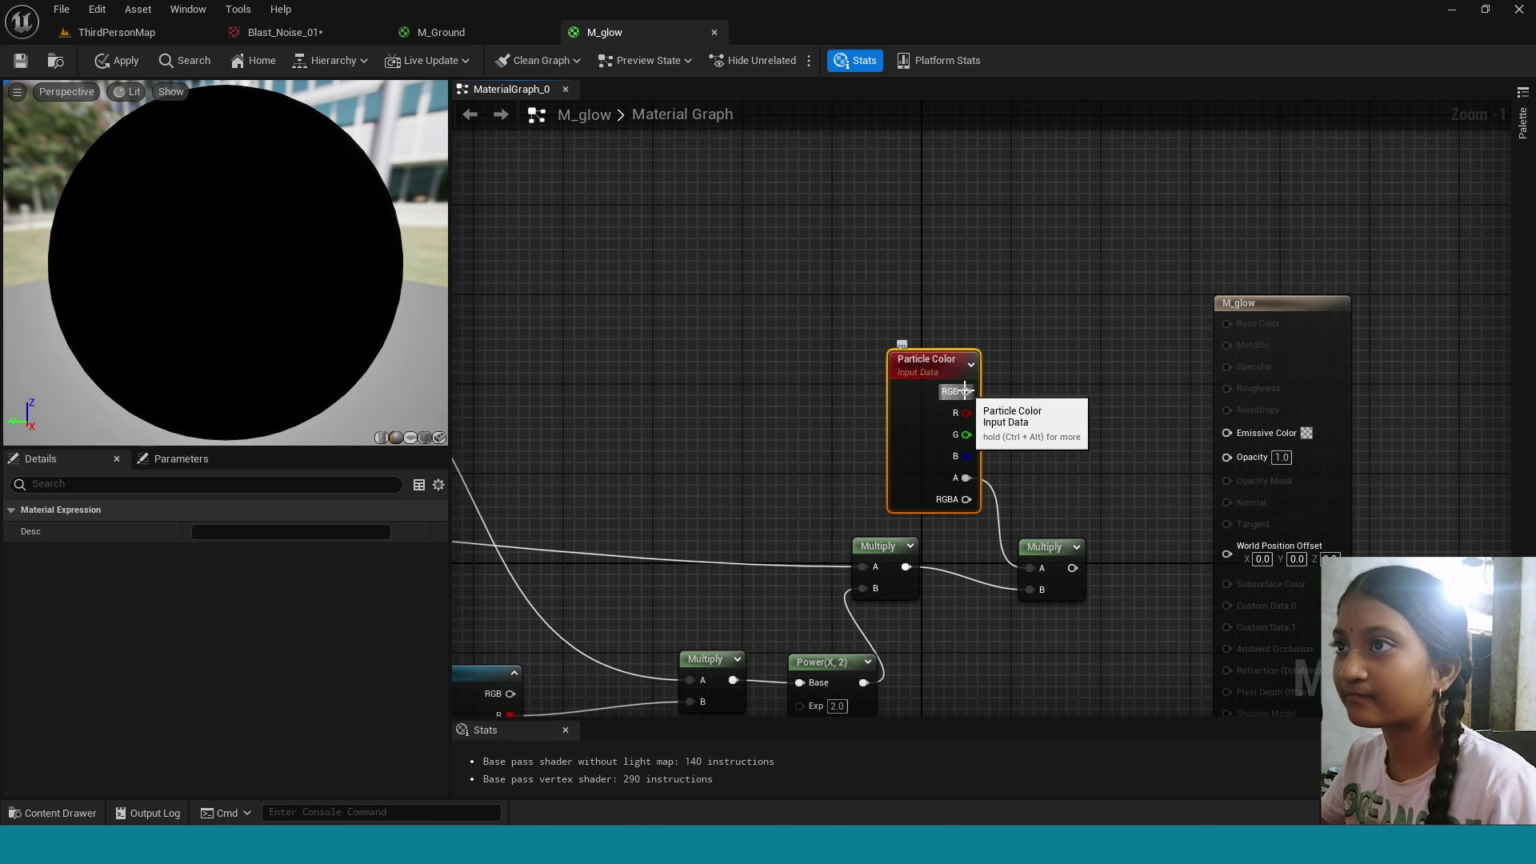
pyautogui.moveTo(967, 392); pyautogui.dragTo(1228, 433)
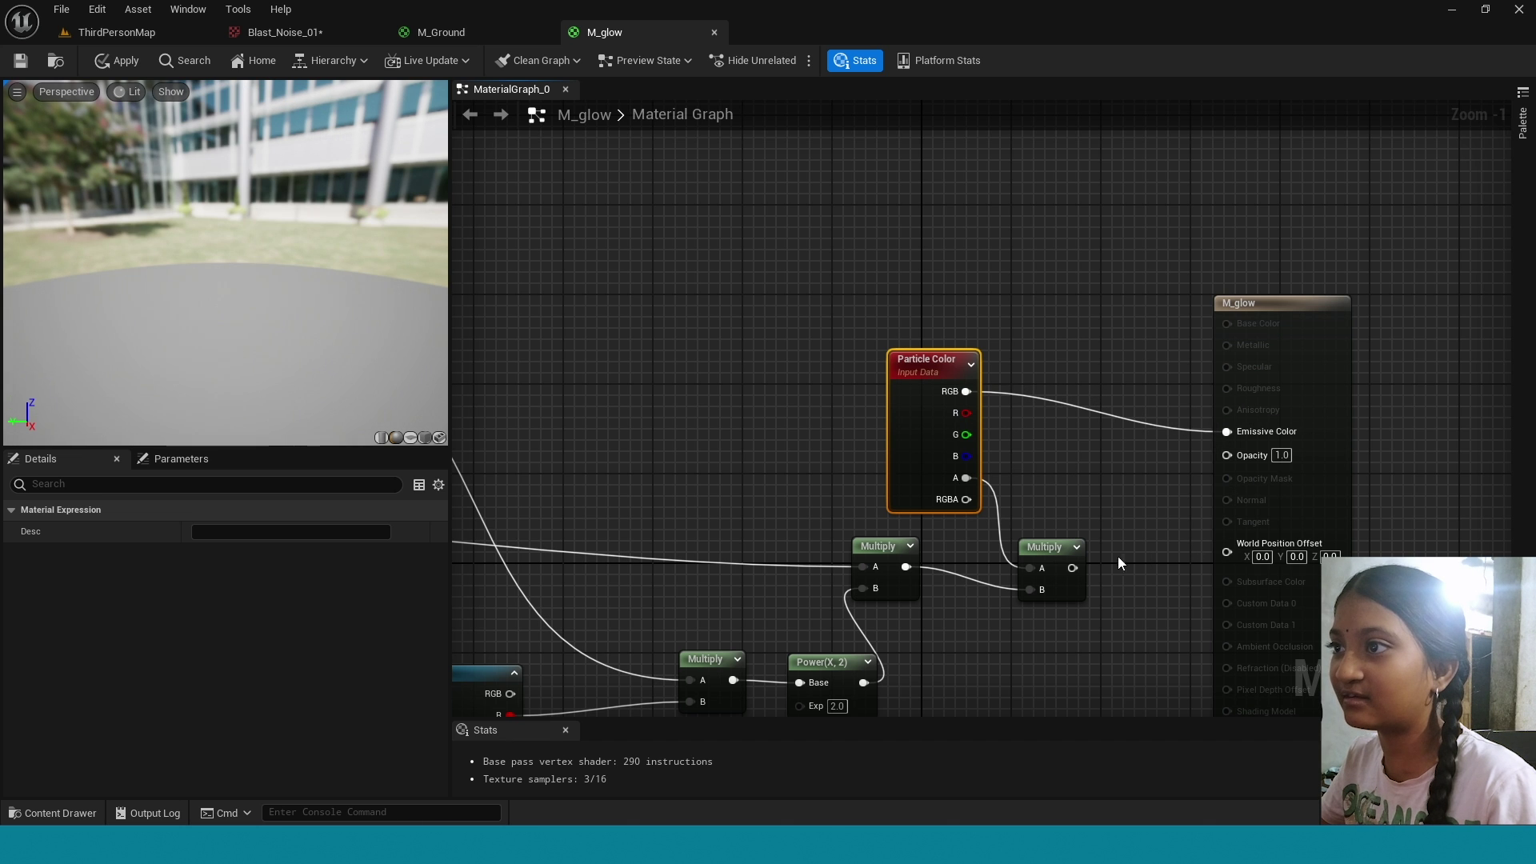
pyautogui.moveTo(1072, 568); pyautogui.dragTo(1228, 459)
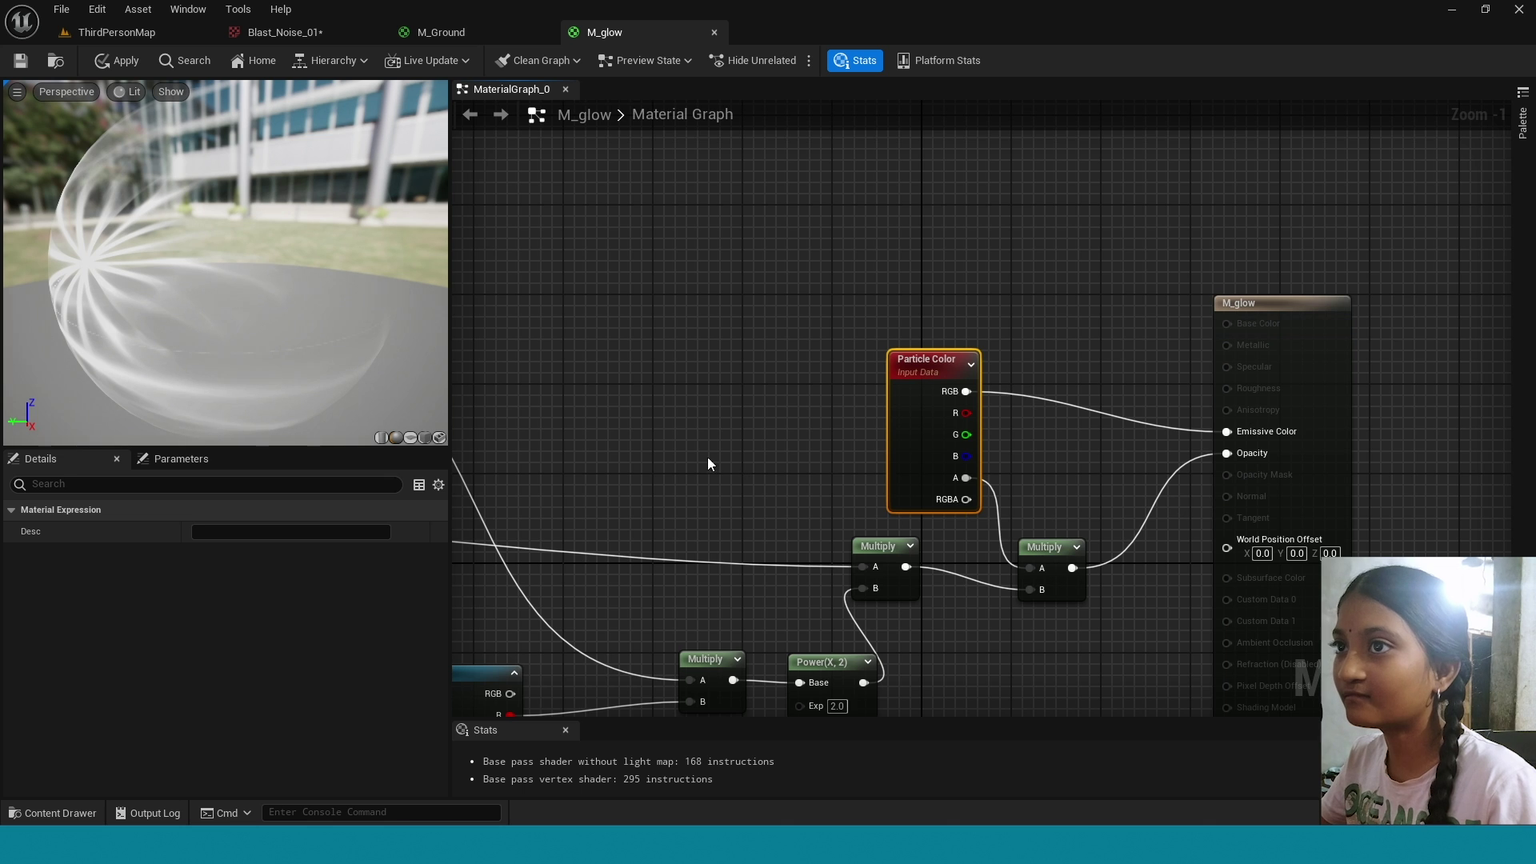
# Insert a Panner between the VectorToRadialValue Multiply and the Texture Sample's UVs, aligned with the chain.
pyautogui.moveTo(707, 458); pyautogui.dragTo(1213, 93, button='right')
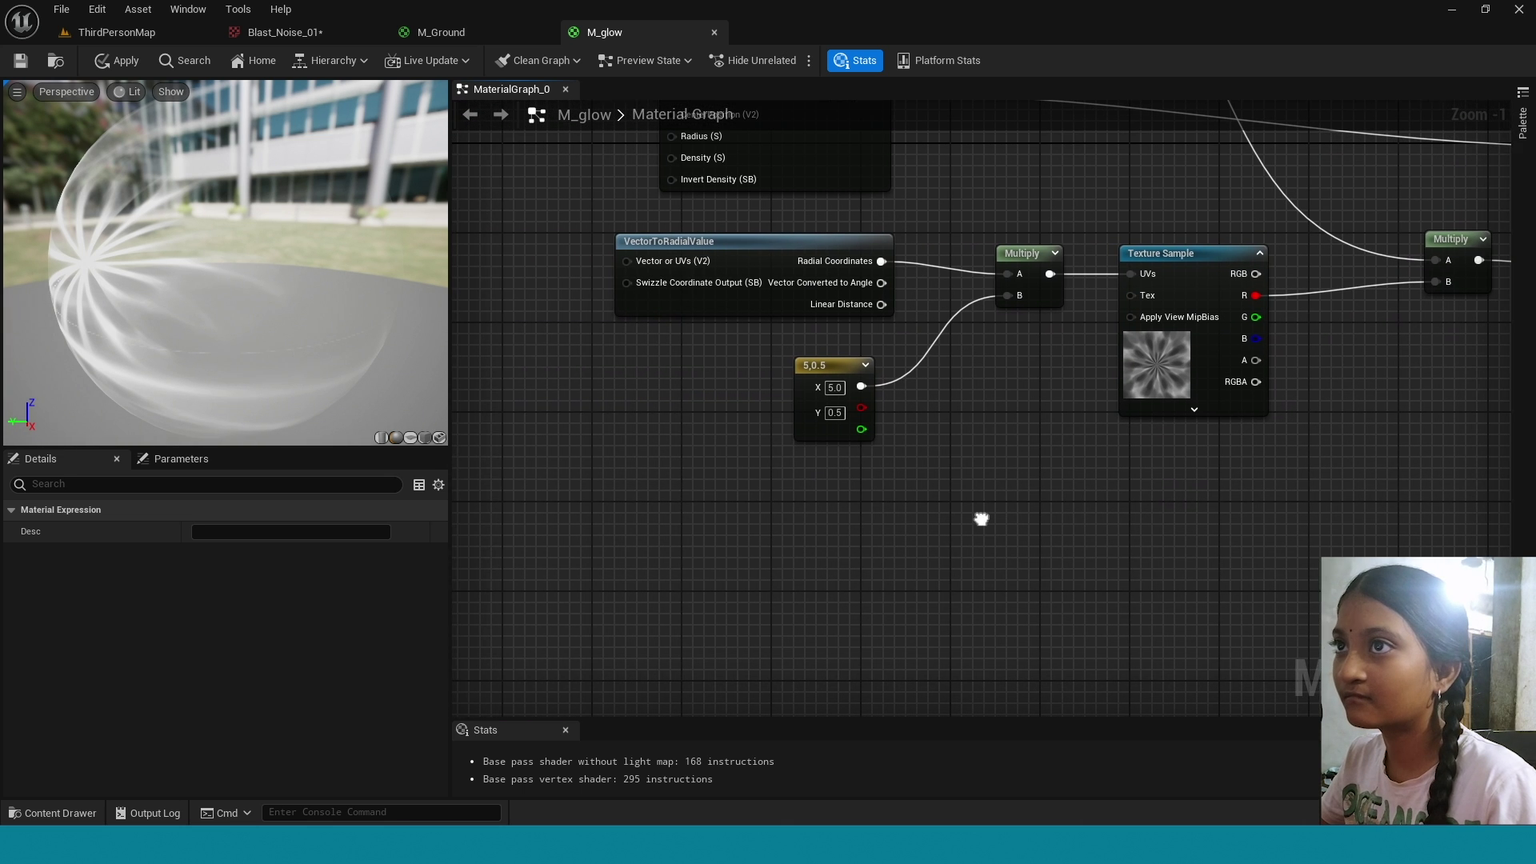
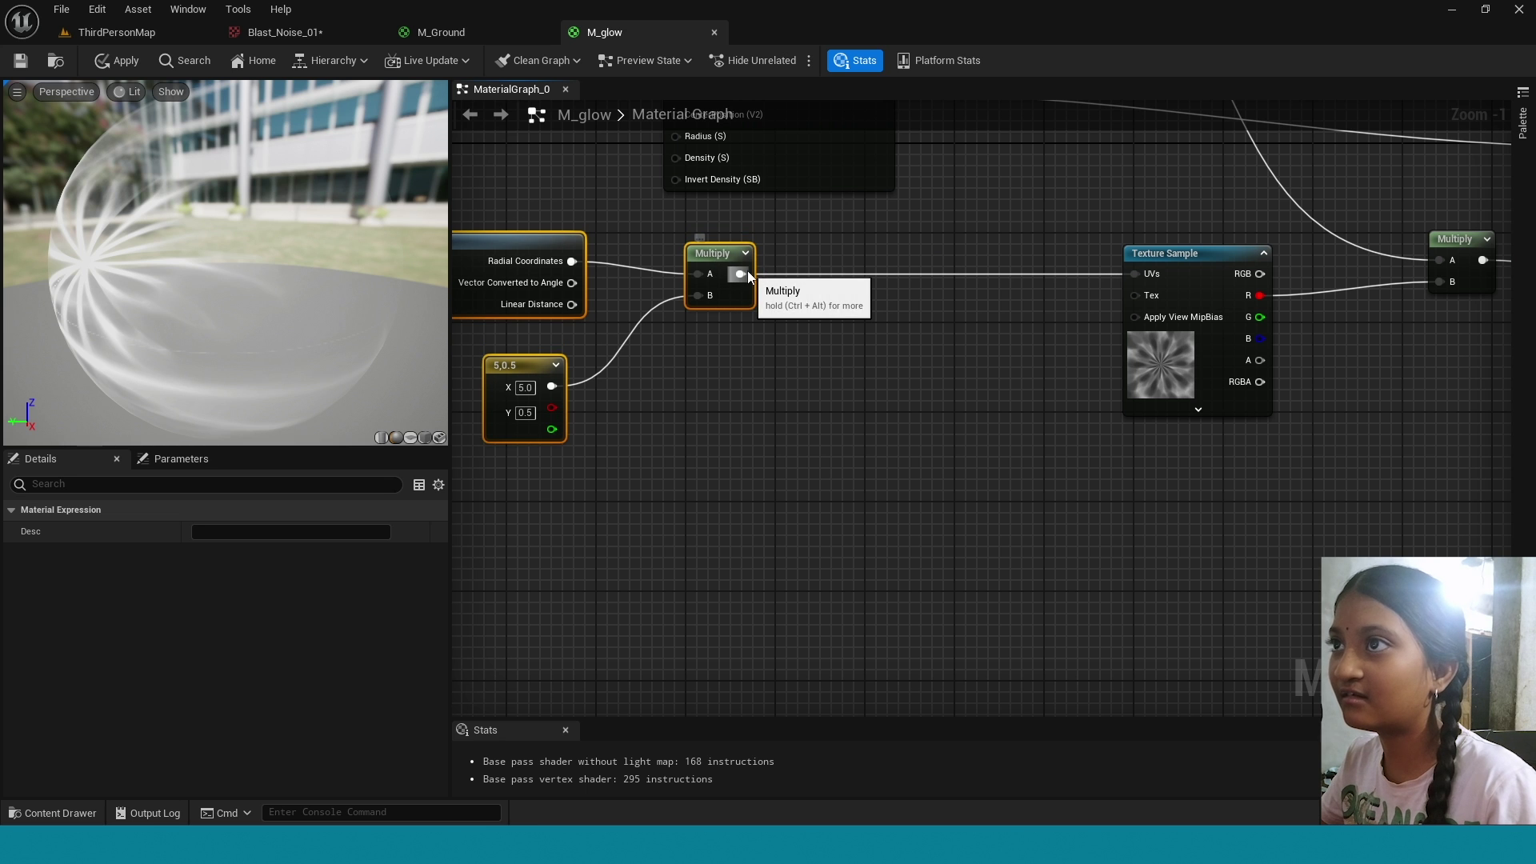
pyautogui.click(616, 225)
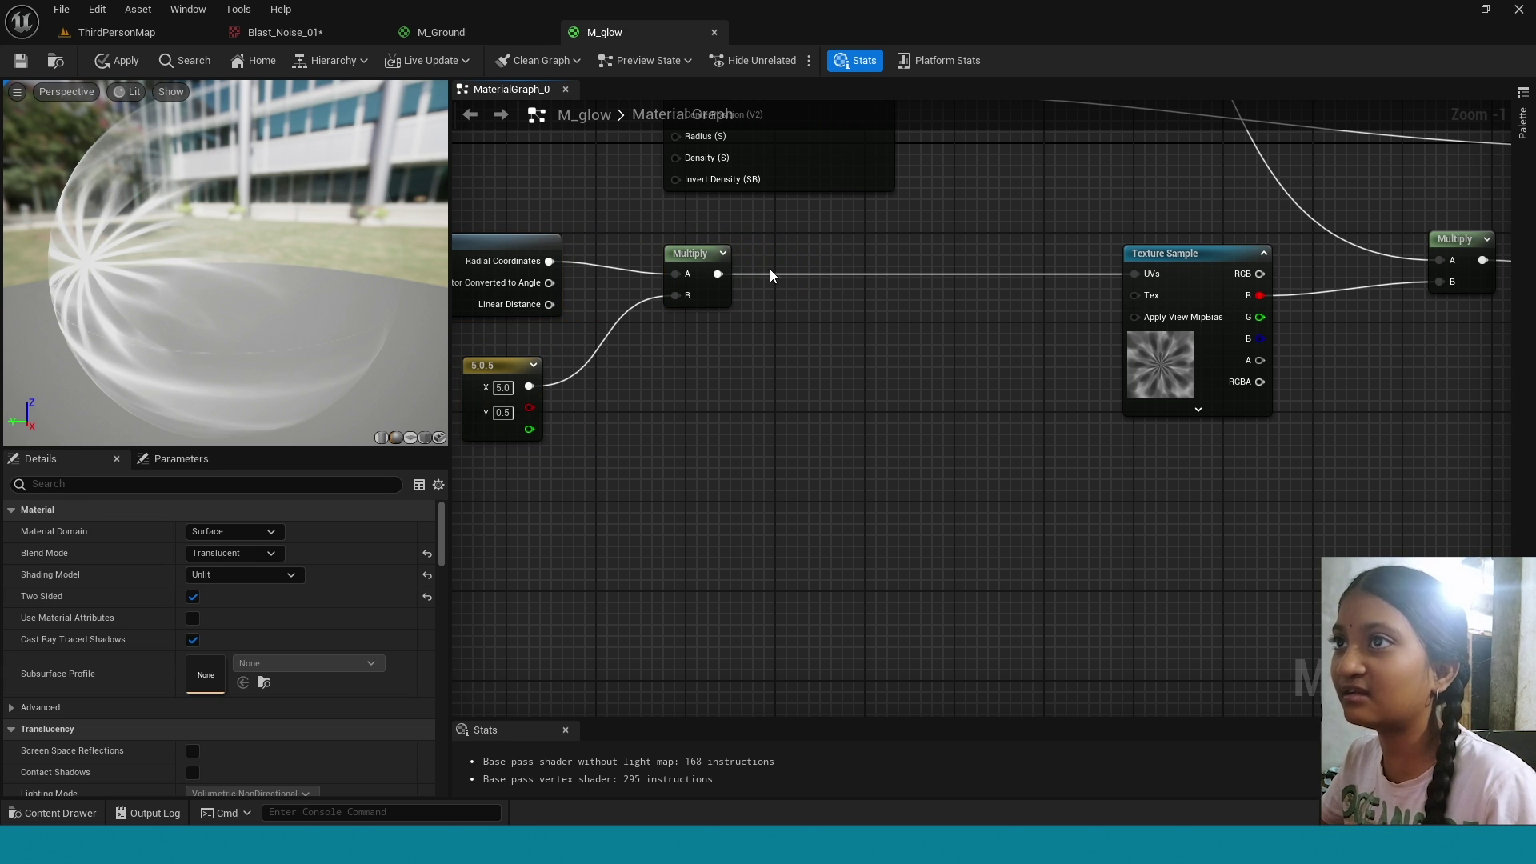
pyautogui.click(854, 307)
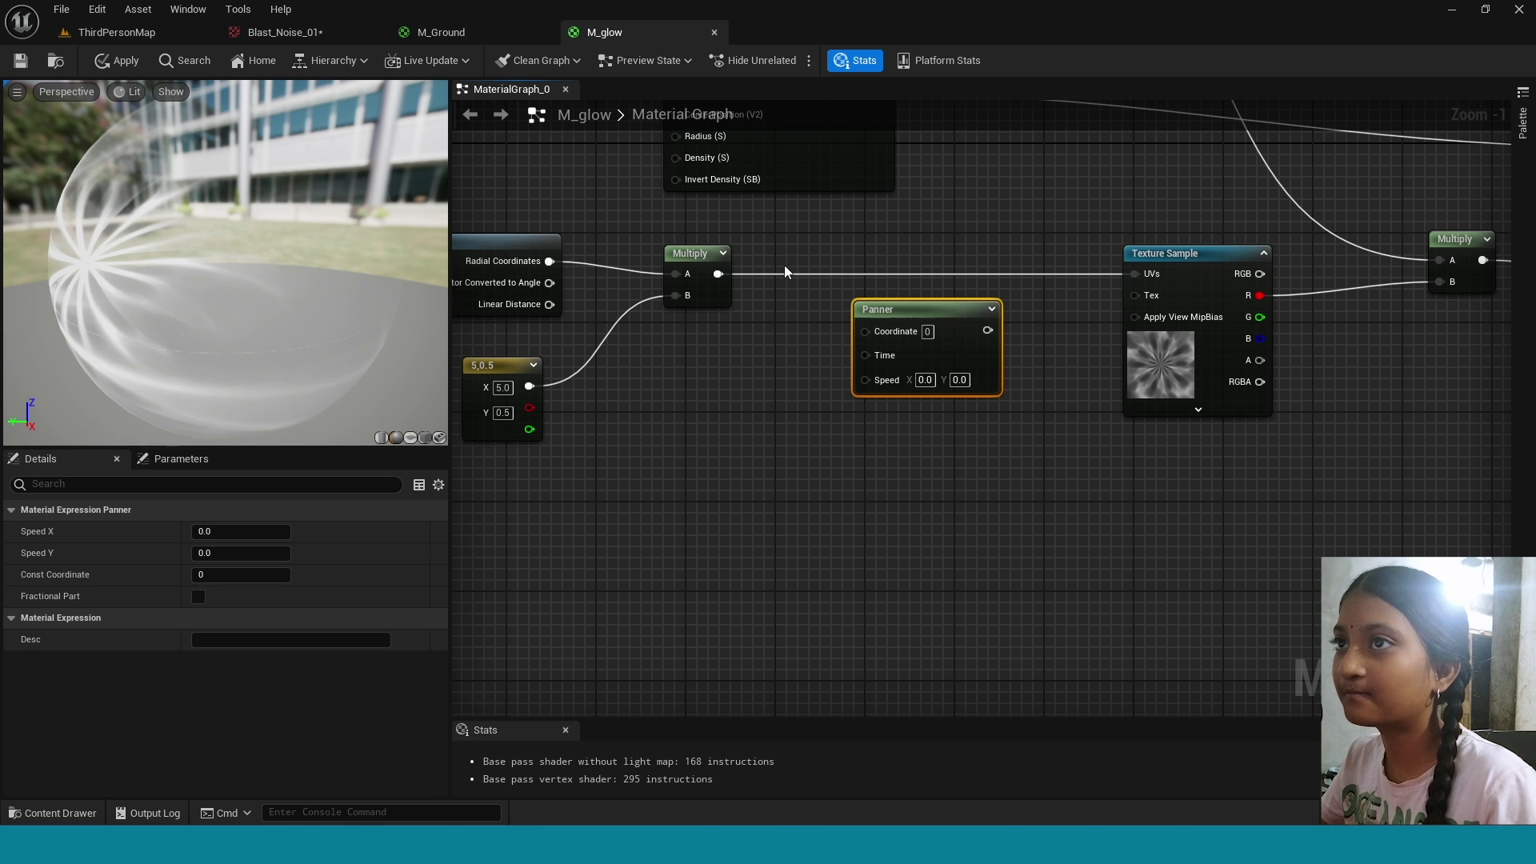
pyautogui.moveTo(716, 274); pyautogui.dragTo(866, 330)
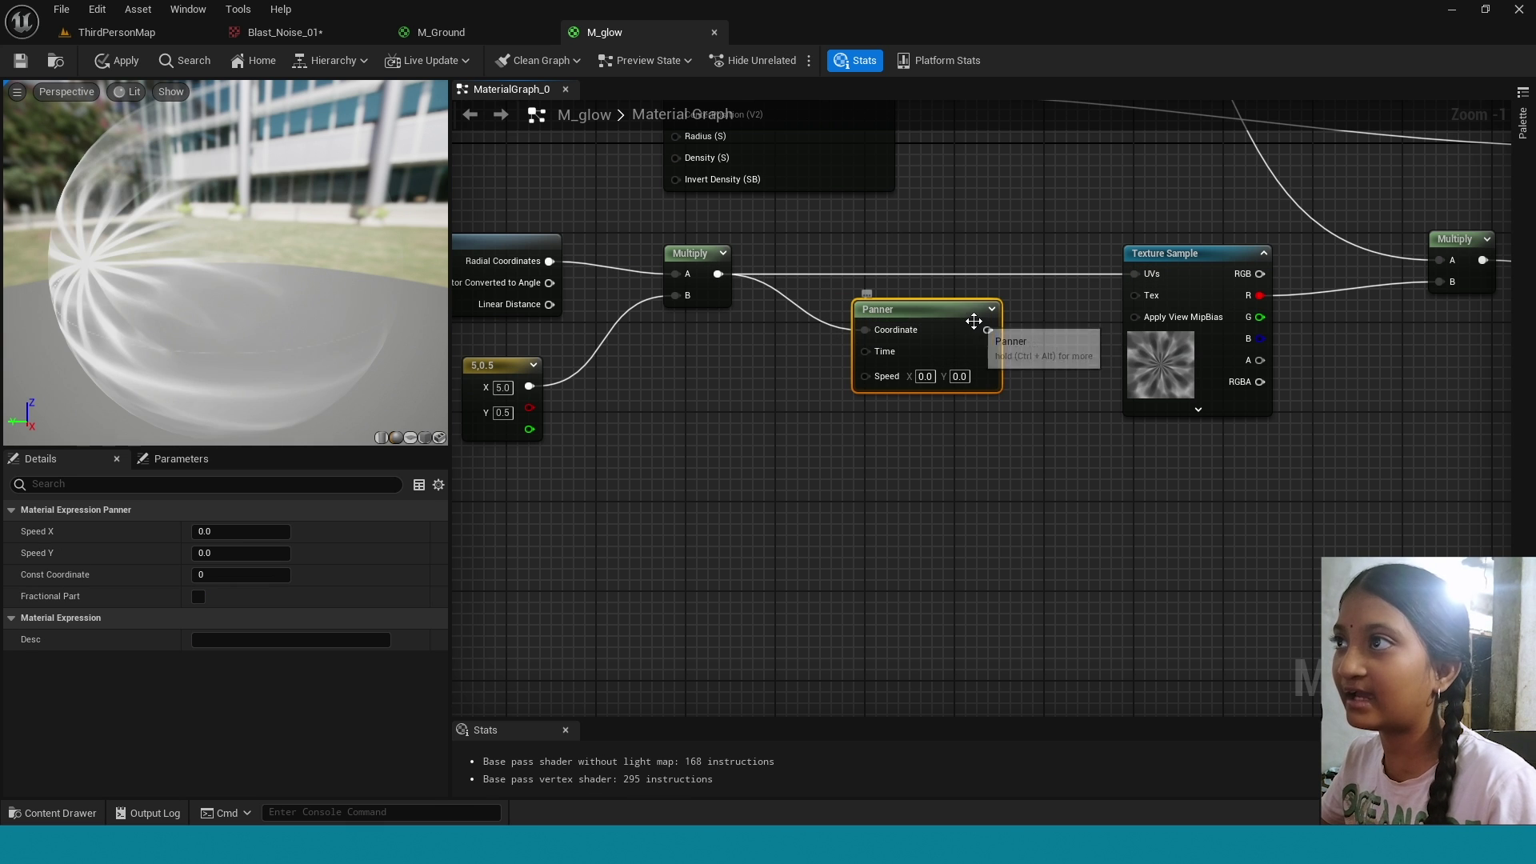
pyautogui.moveTo(989, 330); pyautogui.dragTo(1152, 288)
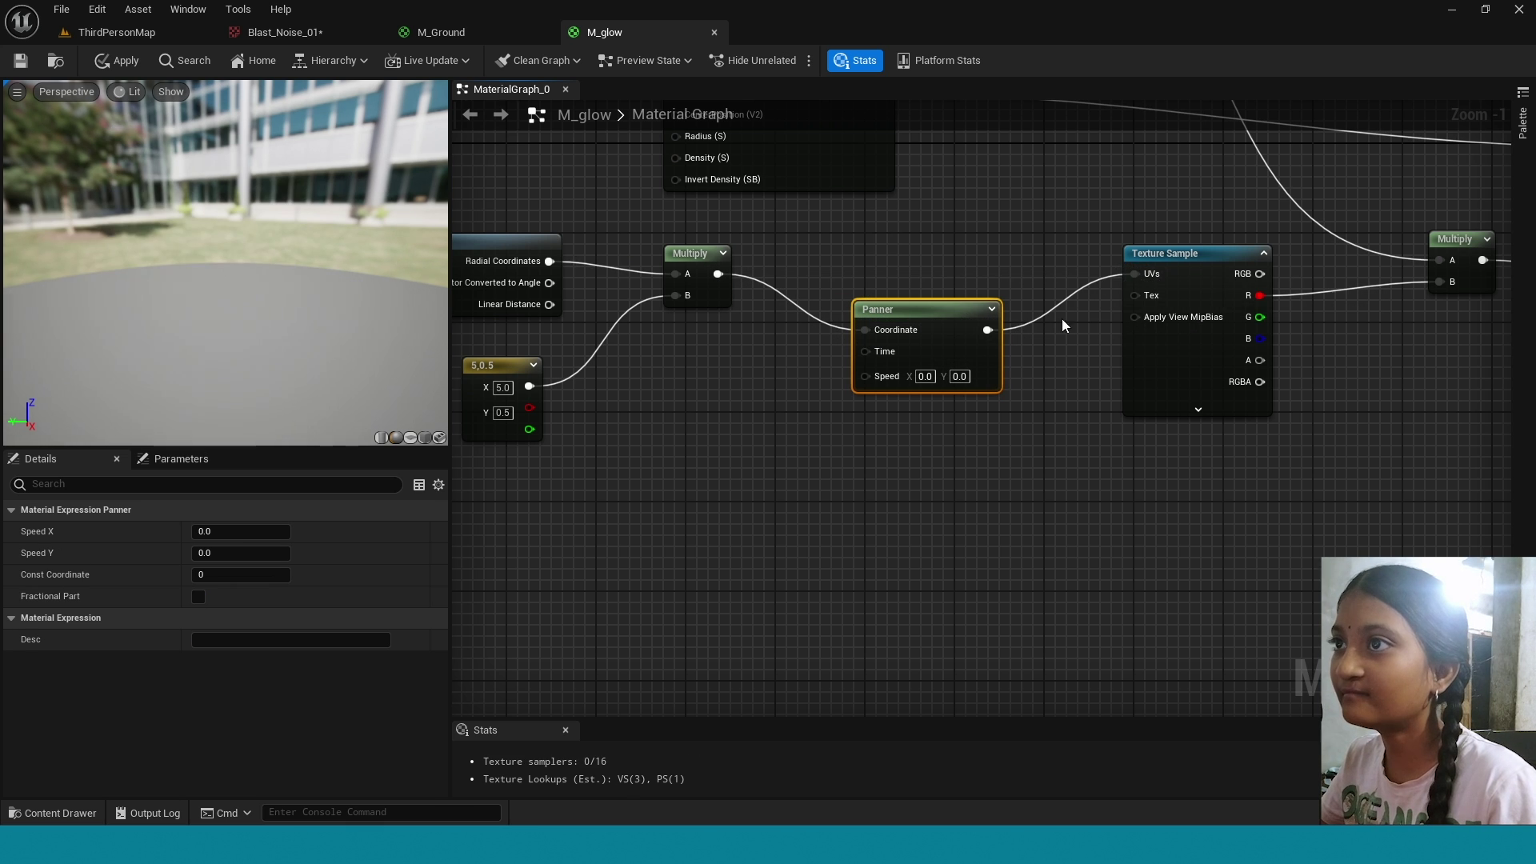
pyautogui.moveTo(929, 336); pyautogui.dragTo(932, 301)
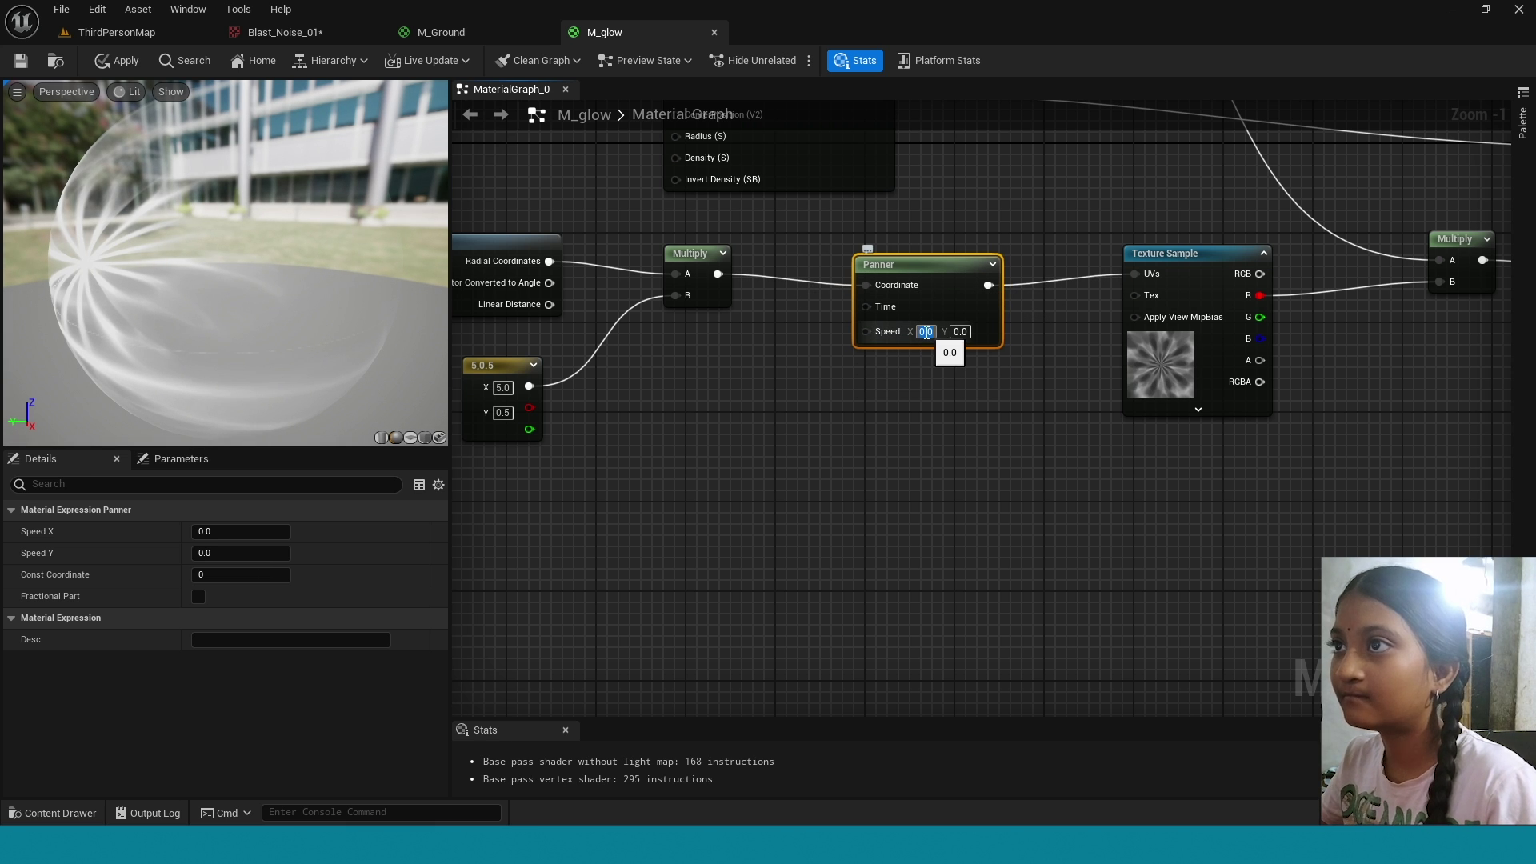
# Set the Panner's speed to 0.2 in X and 0.2 in Y.
pyautogui.write('0.2')
pyautogui.click(956, 333)
pyautogui.write('0.2')
pyautogui.press('Return')
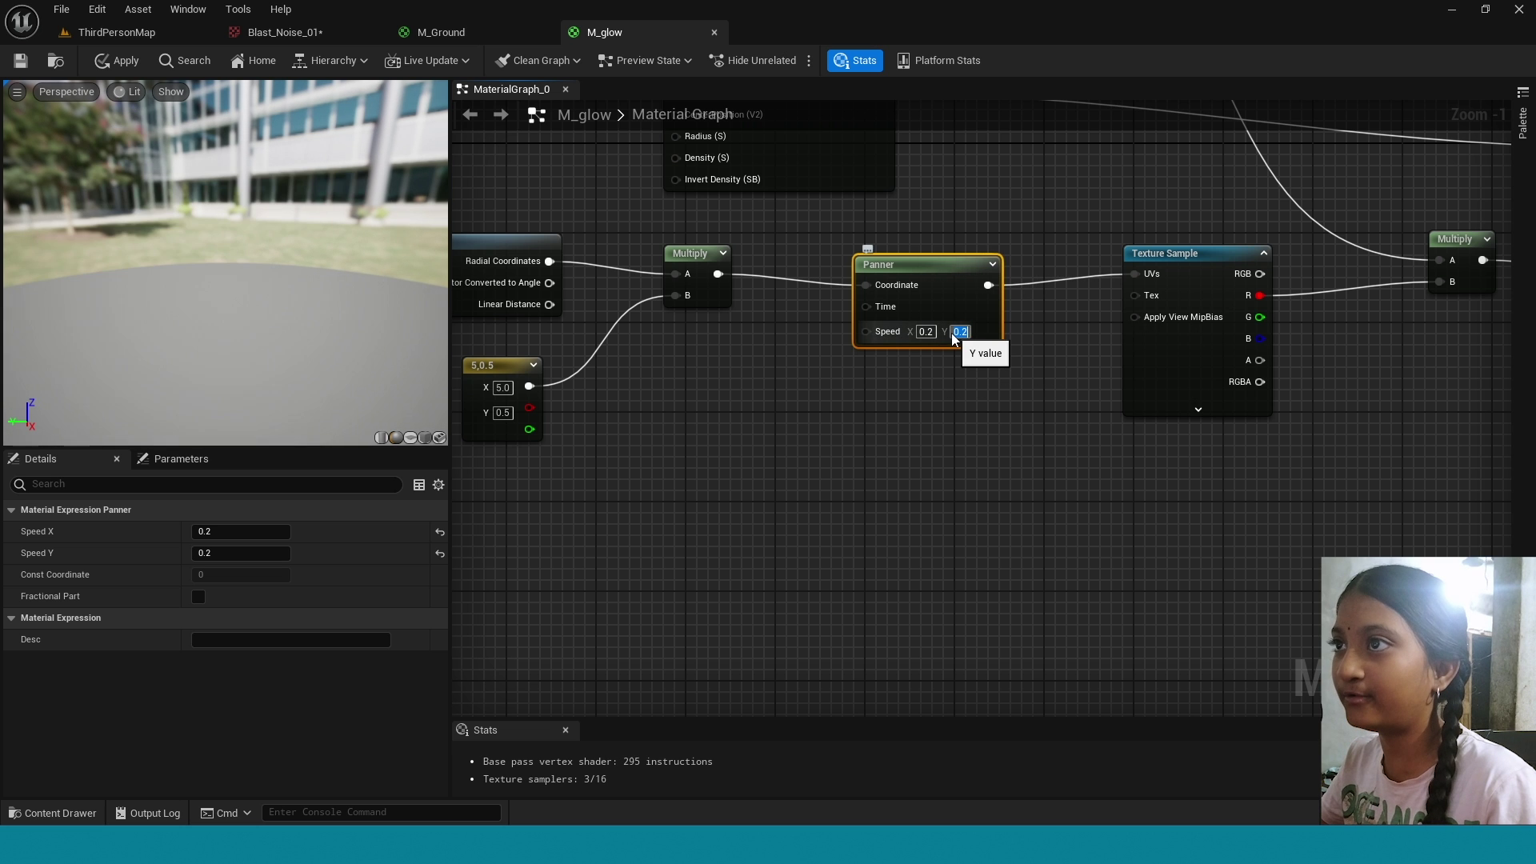
# Set the two-component constant feeding the radial Multiply to X 1 and Y 0, and preview the material on a plane.
pyautogui.moveTo(723, 454); pyautogui.dragTo(1065, 413, button='right')
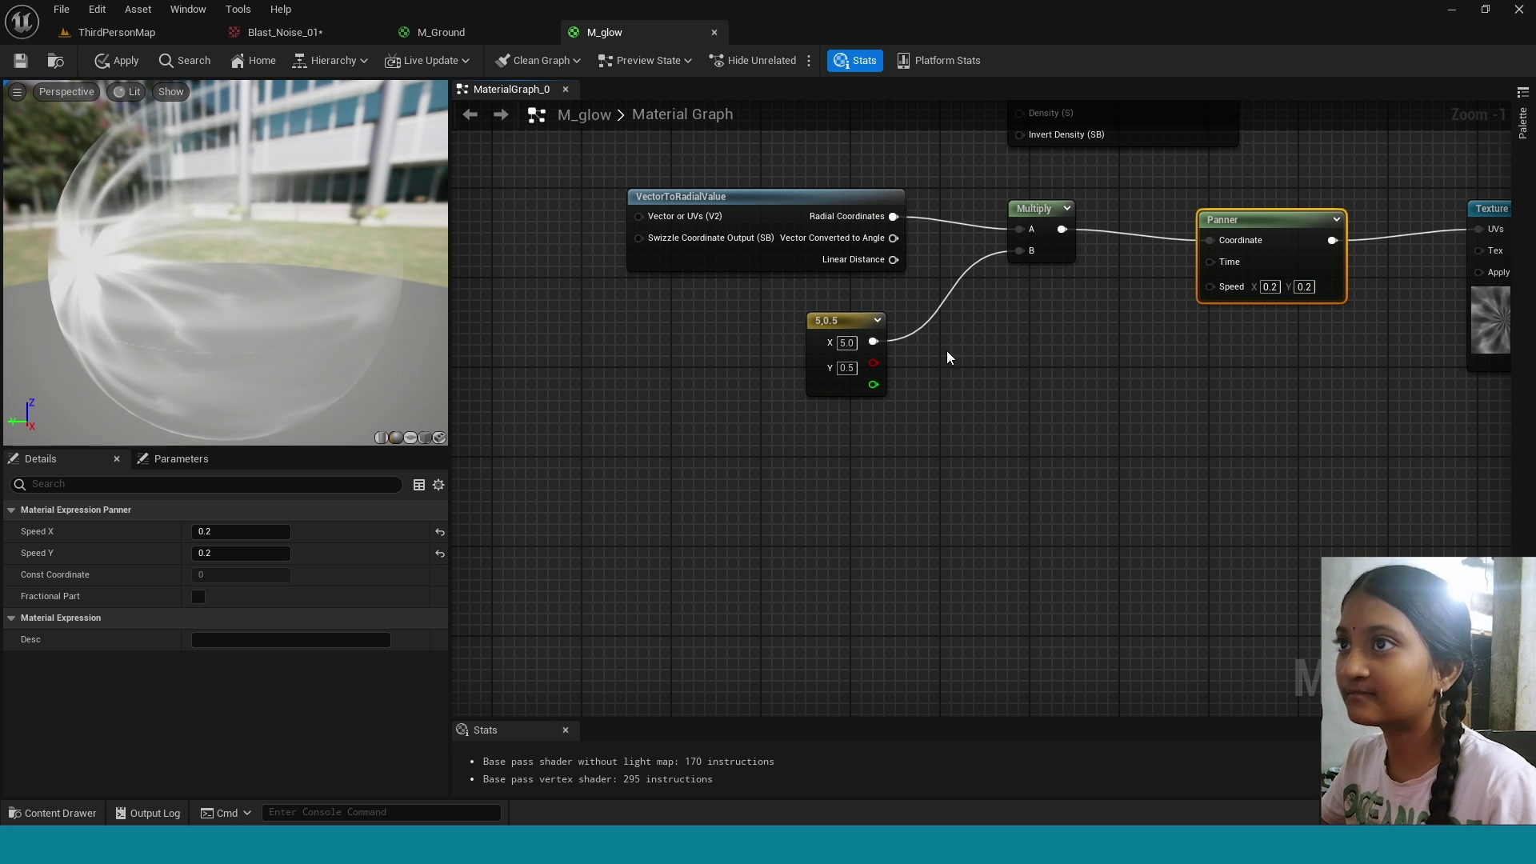
pyautogui.click(846, 368)
pyautogui.press('BackSpace')
pyautogui.write('0')
pyautogui.press('Return')
pyautogui.click(846, 343)
pyautogui.write('1')
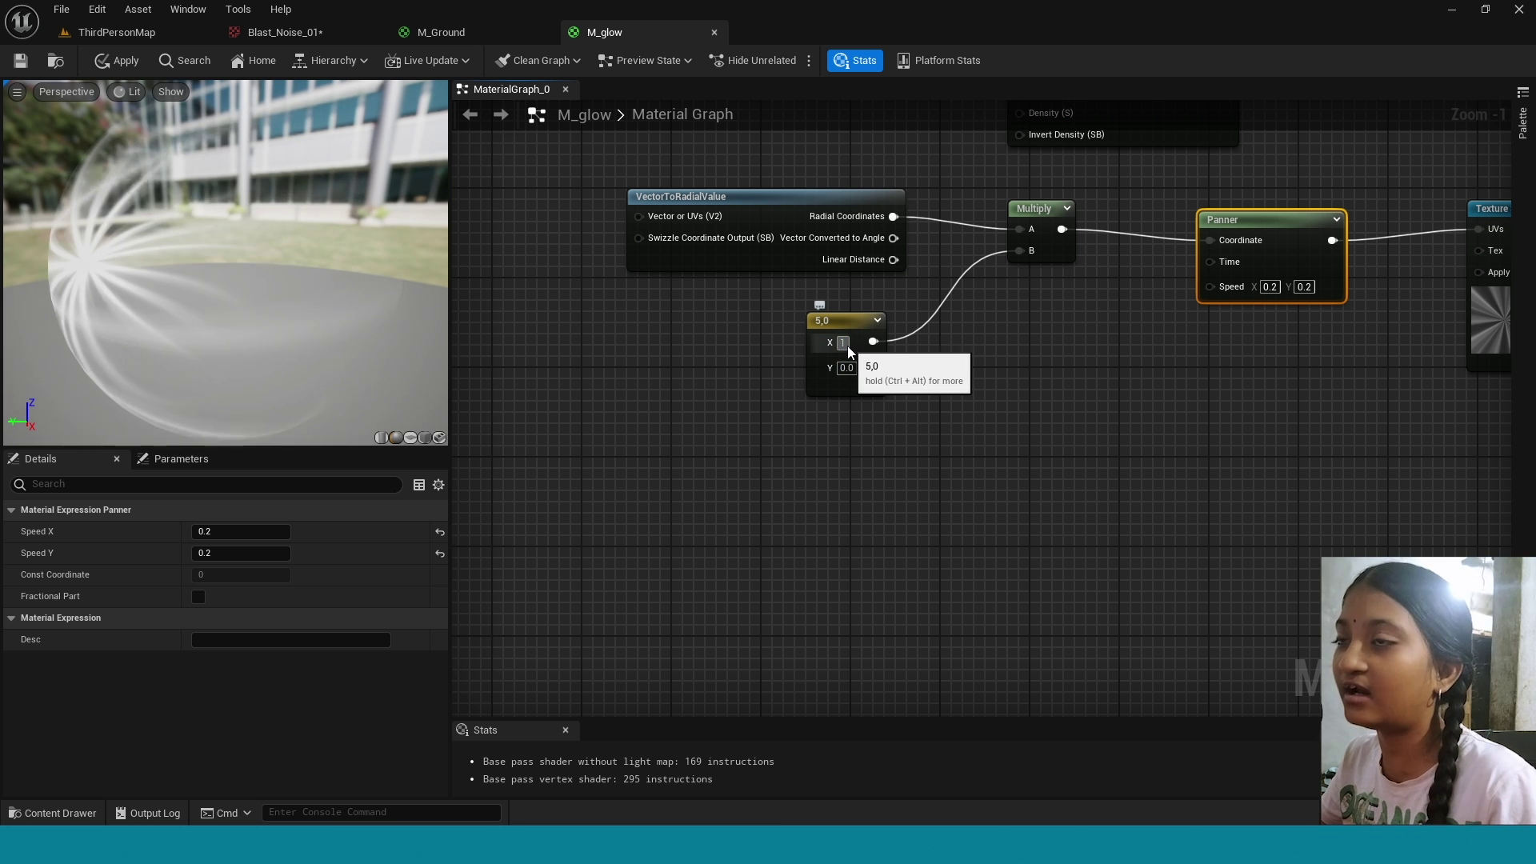
pyautogui.press('Return')
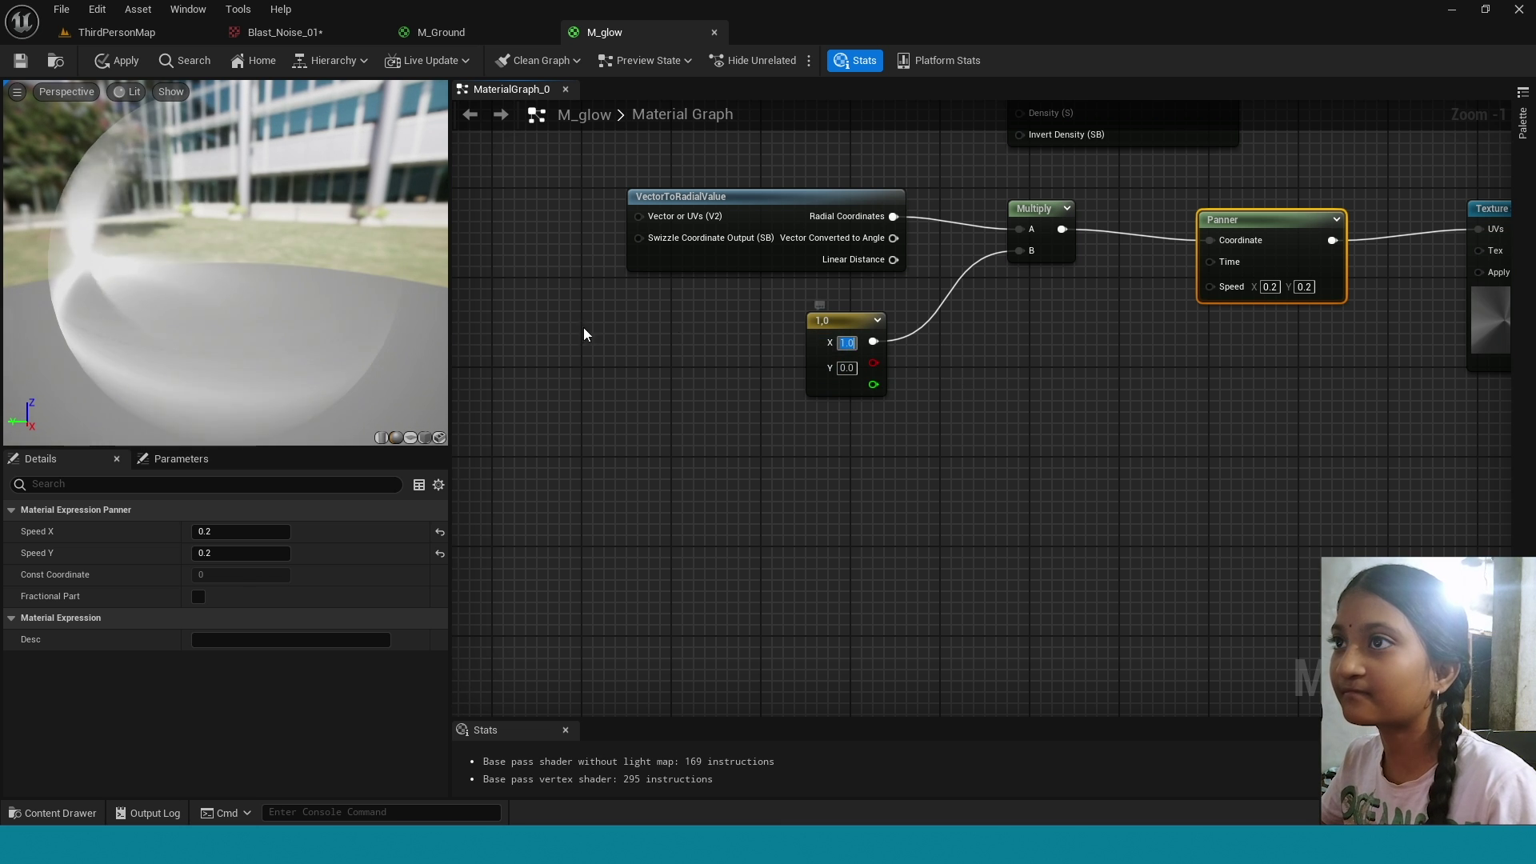
pyautogui.click(410, 437)
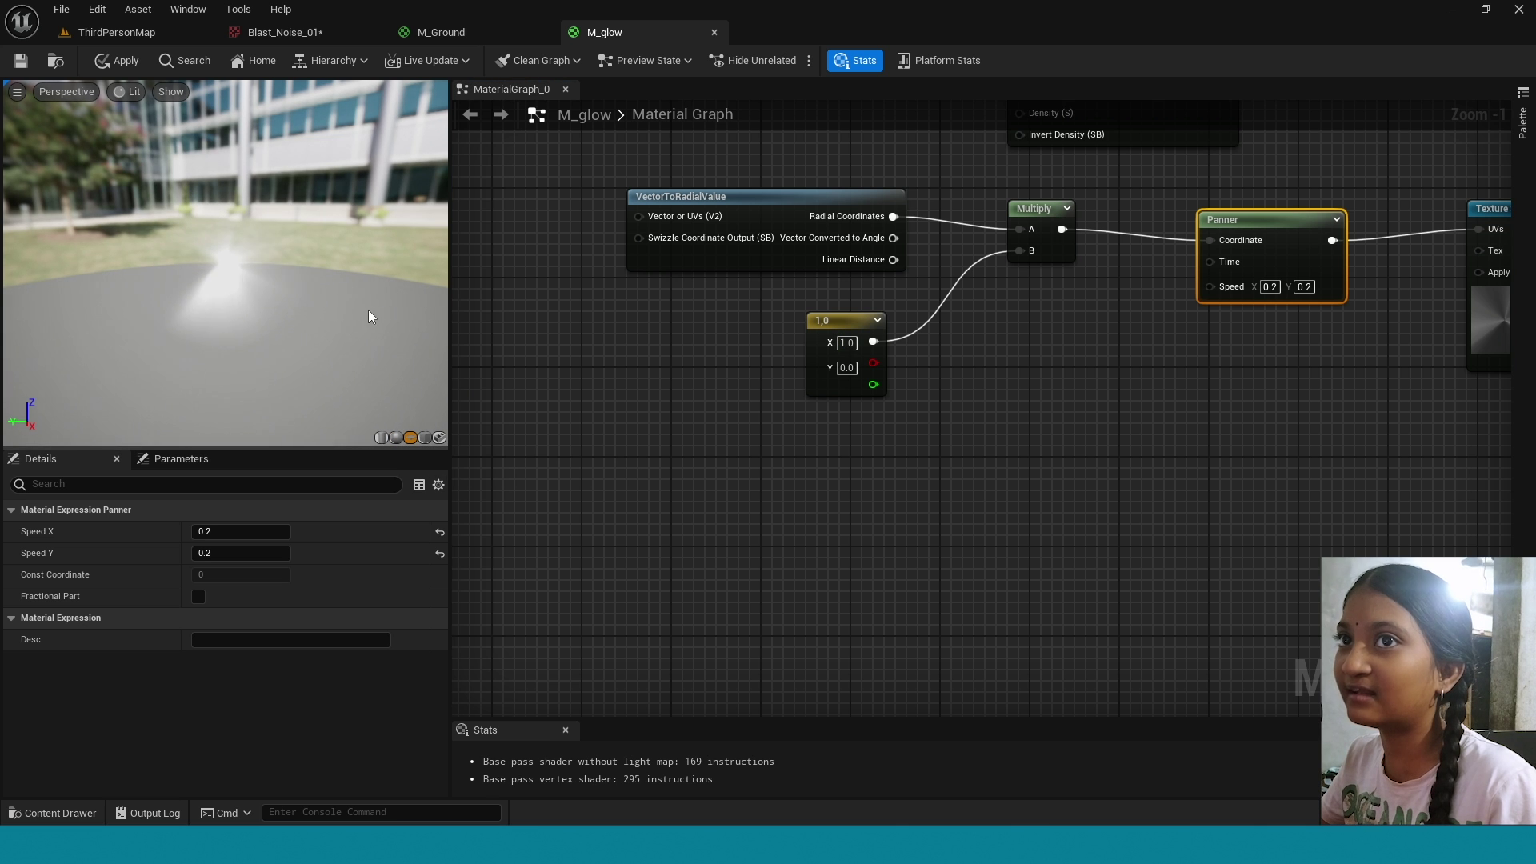
pyautogui.moveTo(383, 314); pyautogui.dragTo(420, 317)
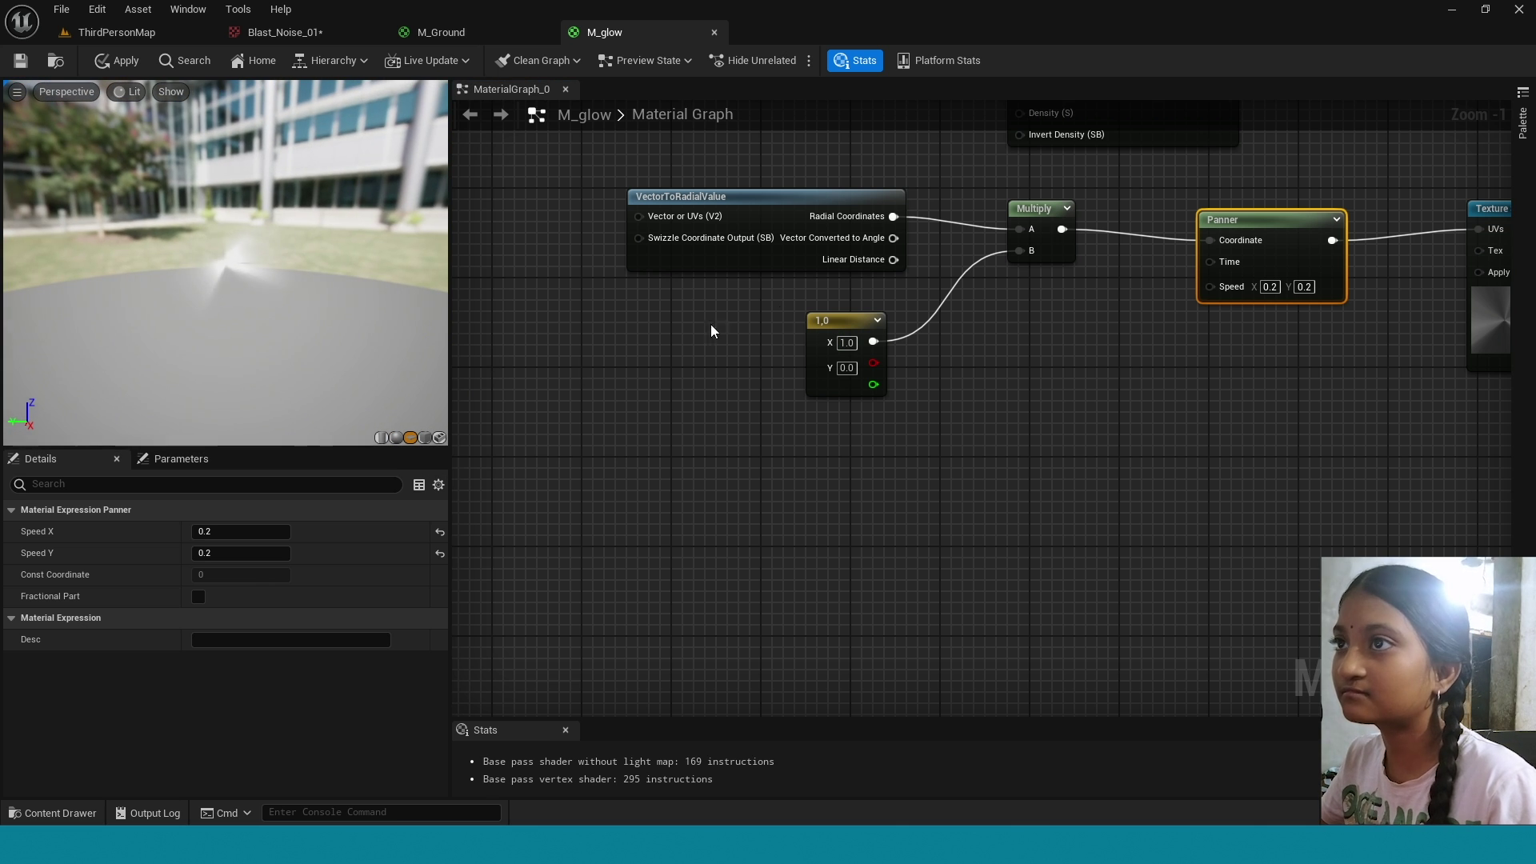
# Add a Multiply node below the Panner that feeds its Time input.
pyautogui.moveTo(1088, 312); pyautogui.dragTo(765, 313, button='right')
pyautogui.moveTo(885, 262); pyautogui.dragTo(824, 396)
pyautogui.moveTo(888, 437); pyautogui.dragTo(888, 434)
pyautogui.write('mult')
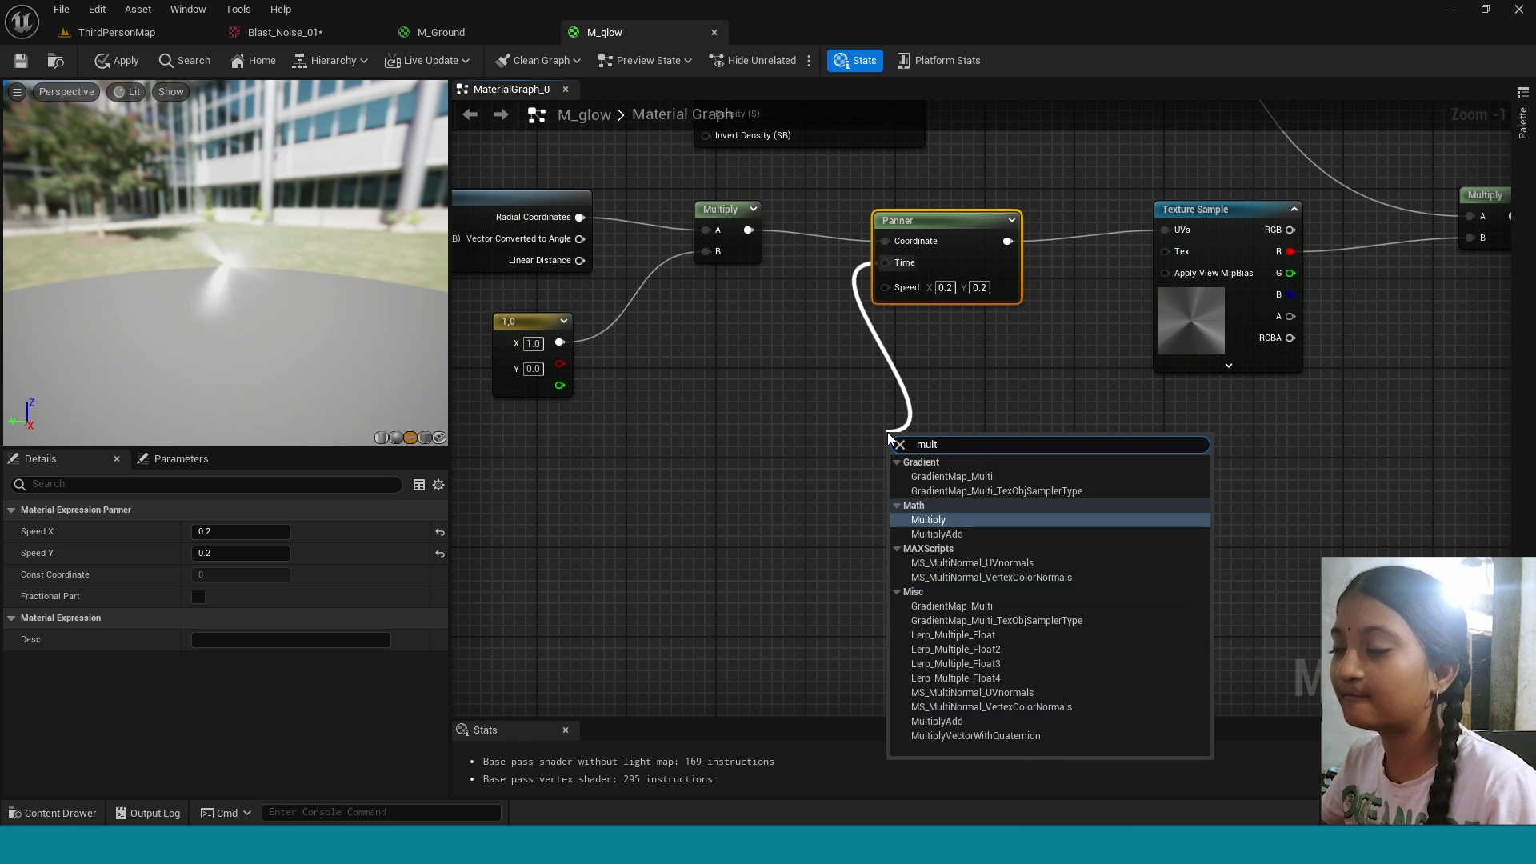
pyautogui.click(926, 518)
# Add a Time node feeding input A of the Multiply below the Panner, and place it to the left of that Multiply.
pyautogui.moveTo(898, 463); pyautogui.dragTo(857, 471)
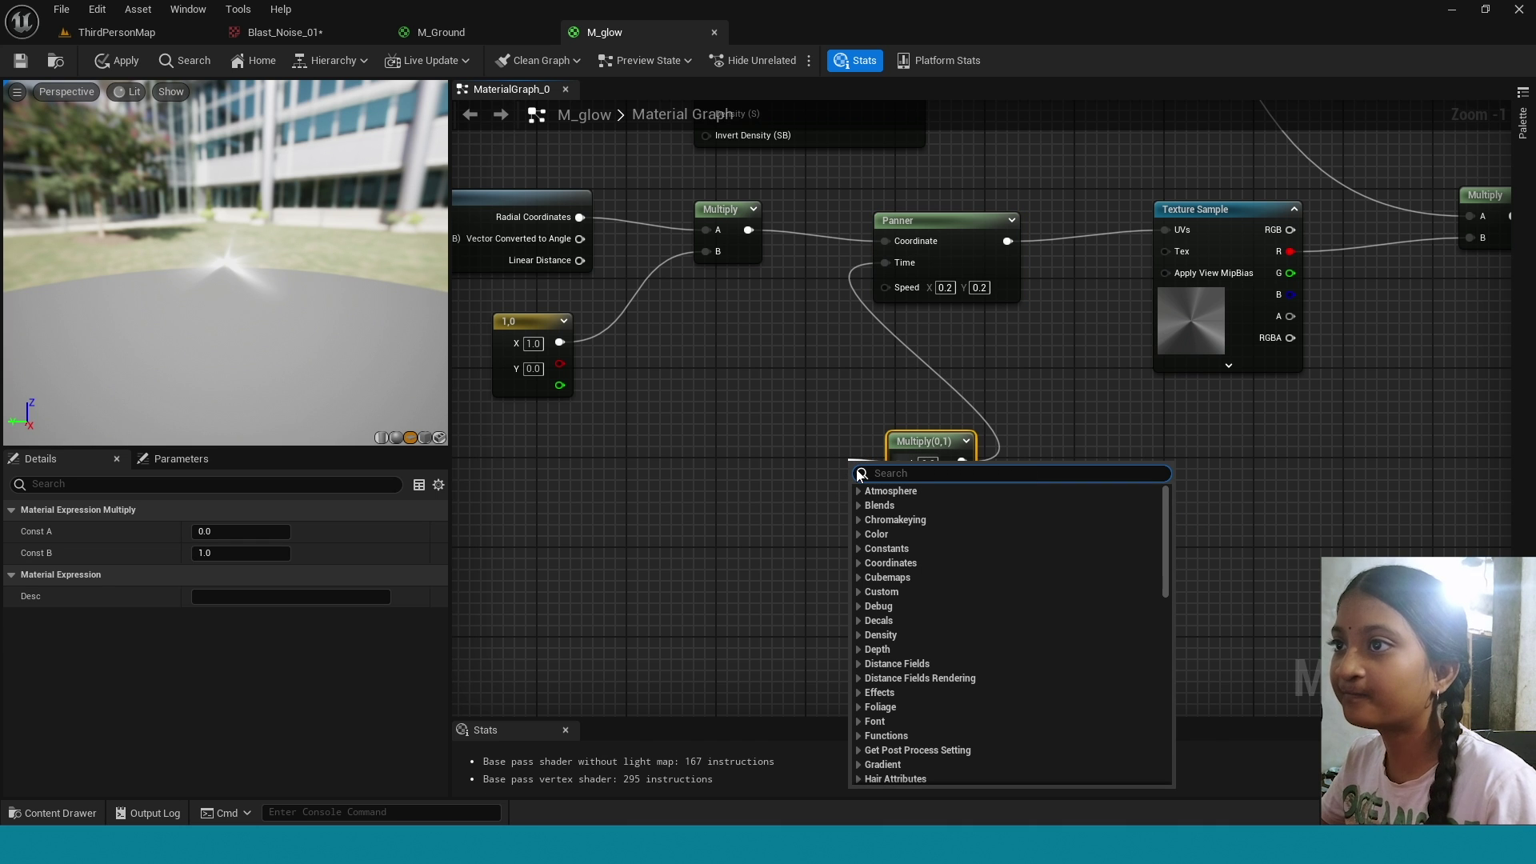
pyautogui.write('time')
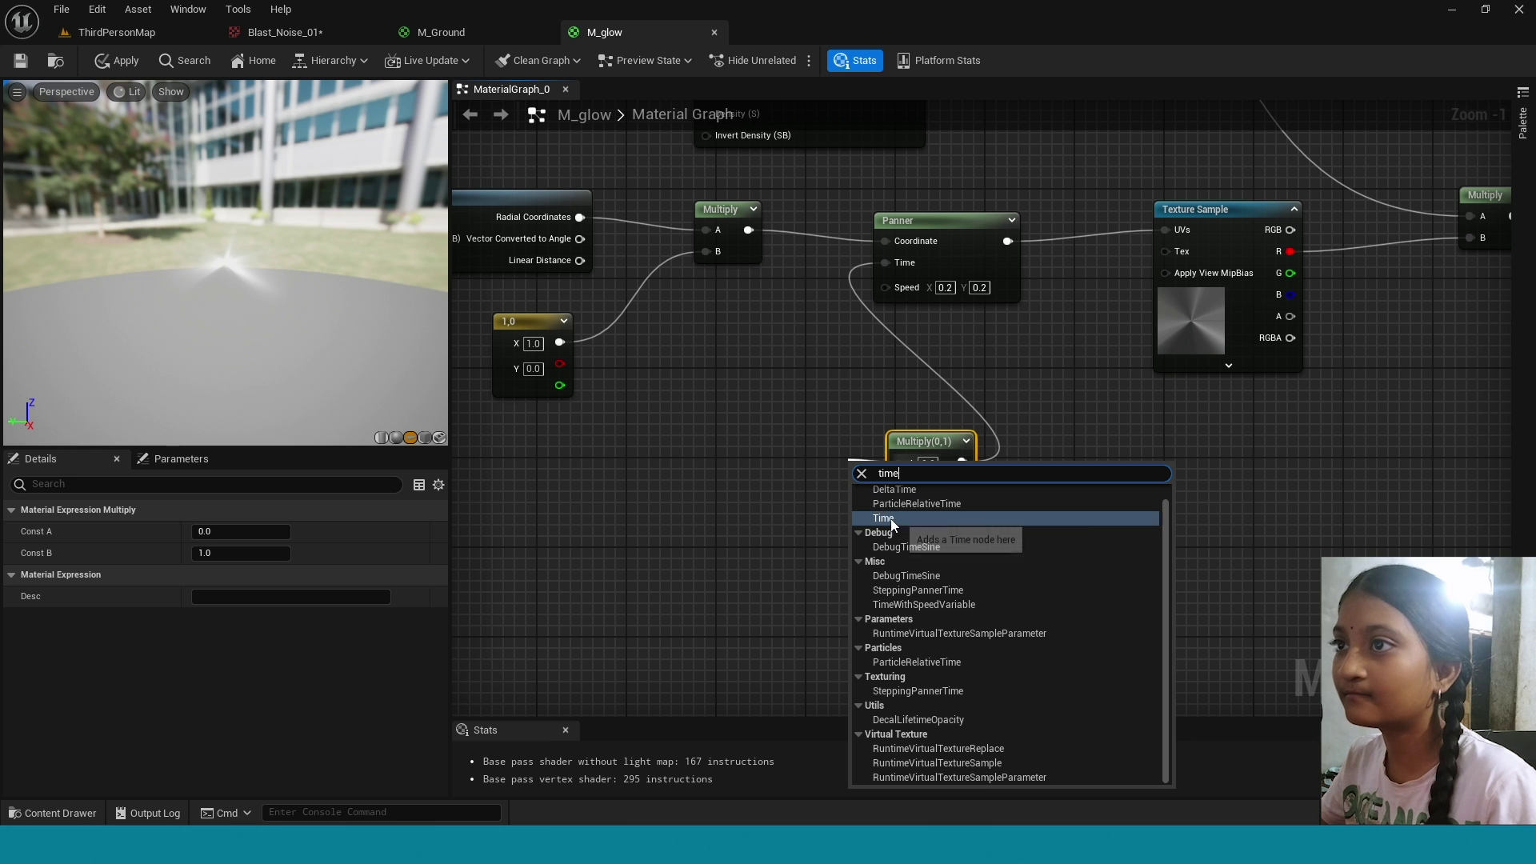
pyautogui.click(884, 518)
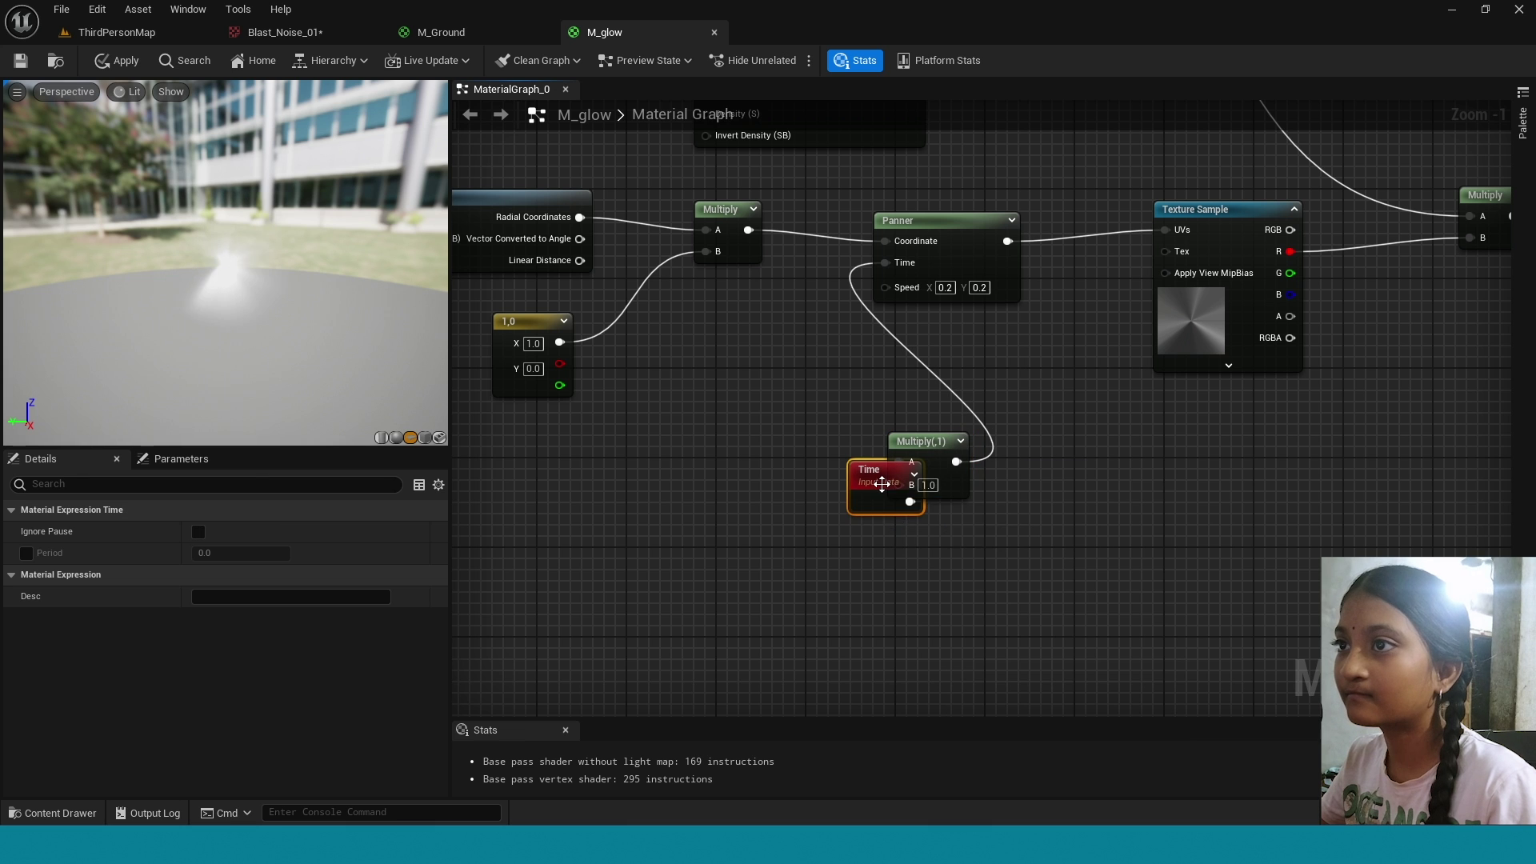
pyautogui.click(839, 468)
pyautogui.moveTo(859, 480); pyautogui.dragTo(751, 440)
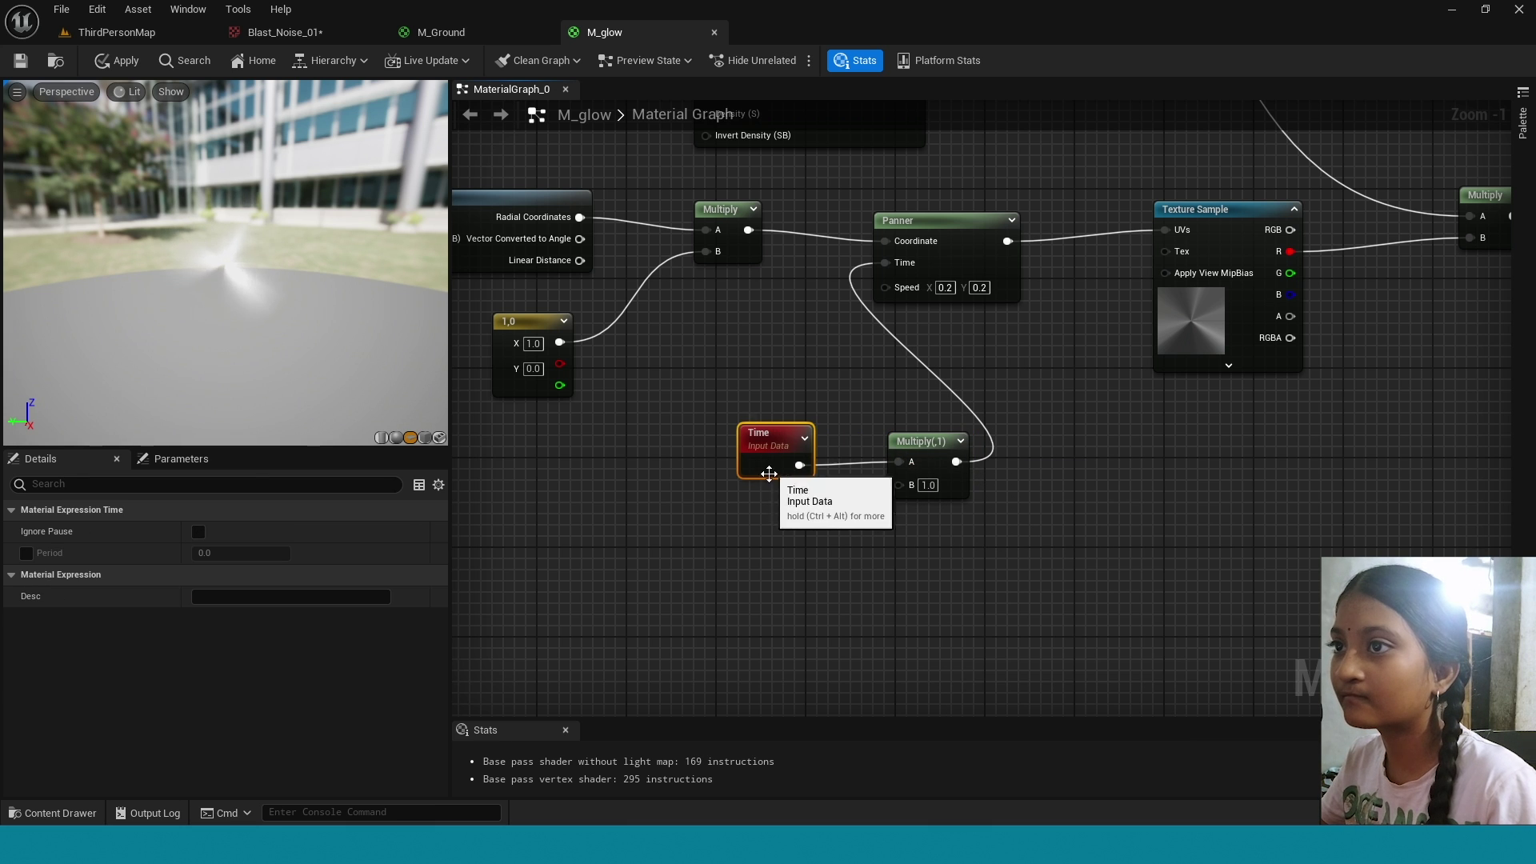
# Add a Dynamic Parameter node below the Time node and name its first two parameters pan and power.
pyautogui.rightClick(763, 539)
pyautogui.write('d')
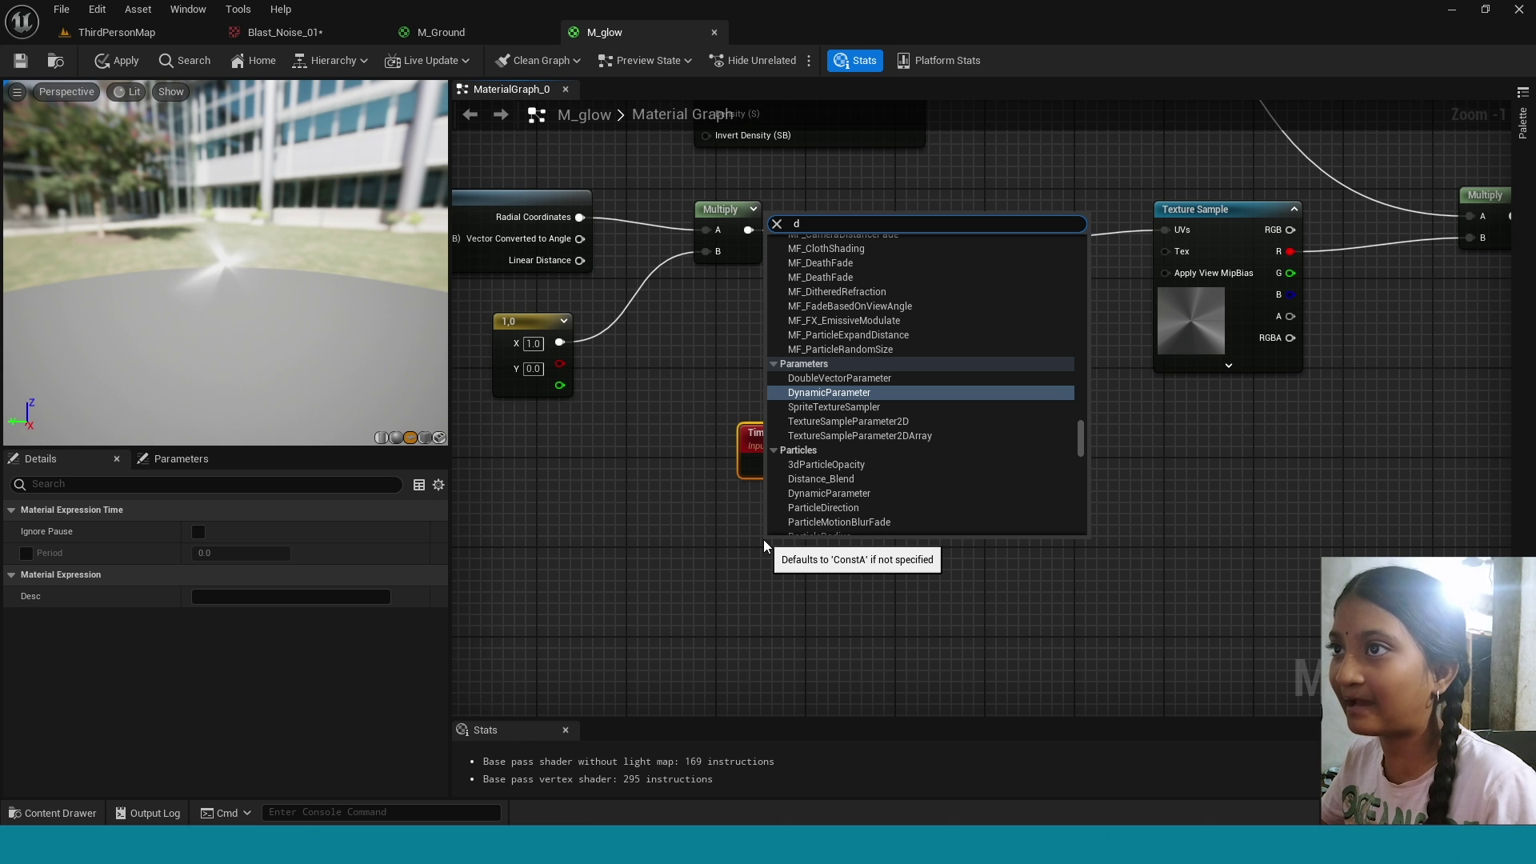
pyautogui.write('yn')
pyautogui.click(800, 356)
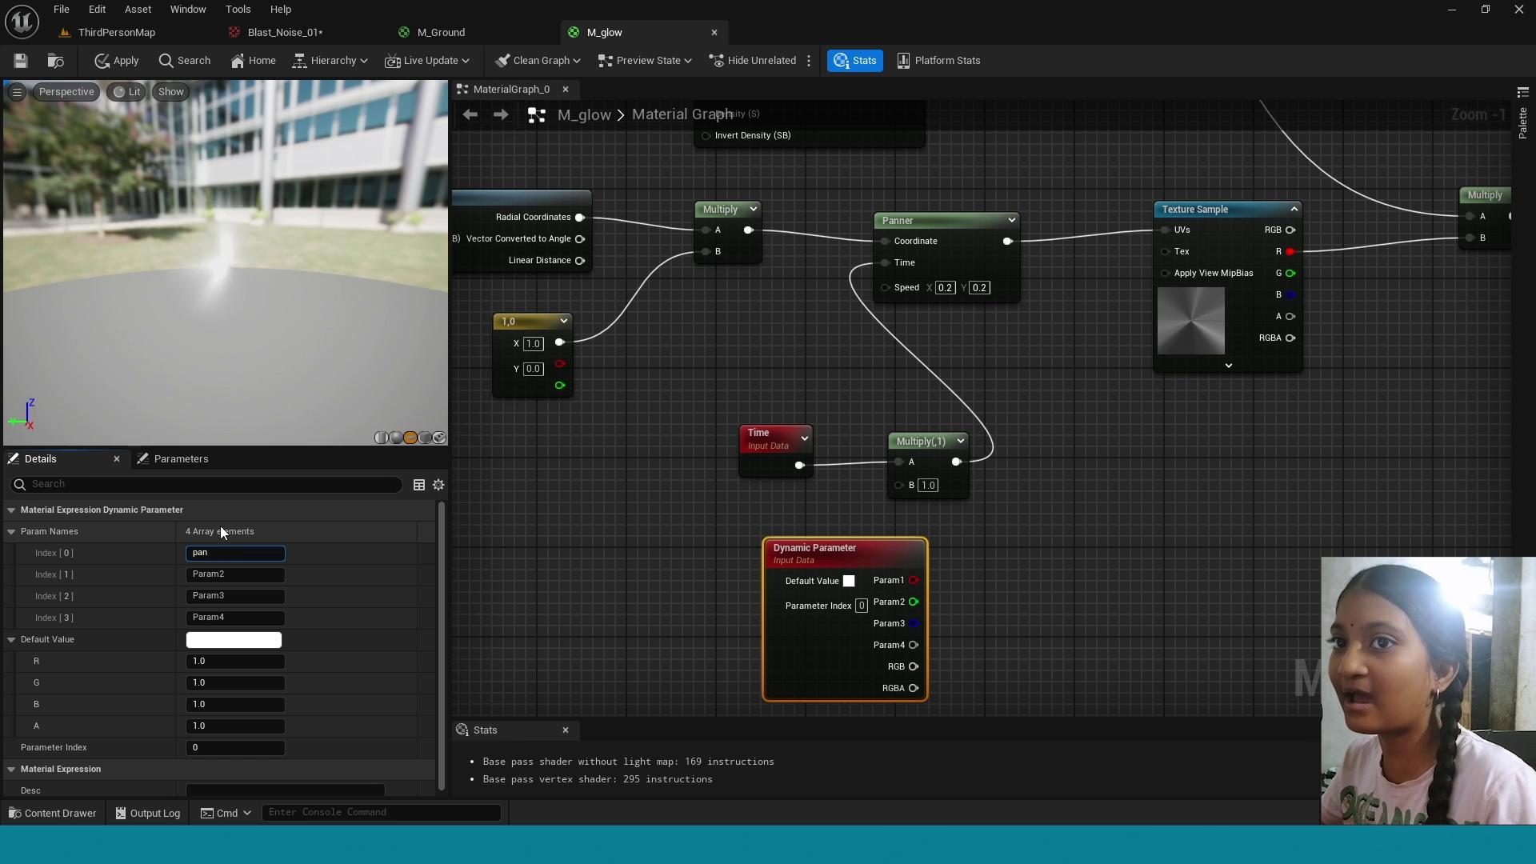
pyautogui.click(206, 573)
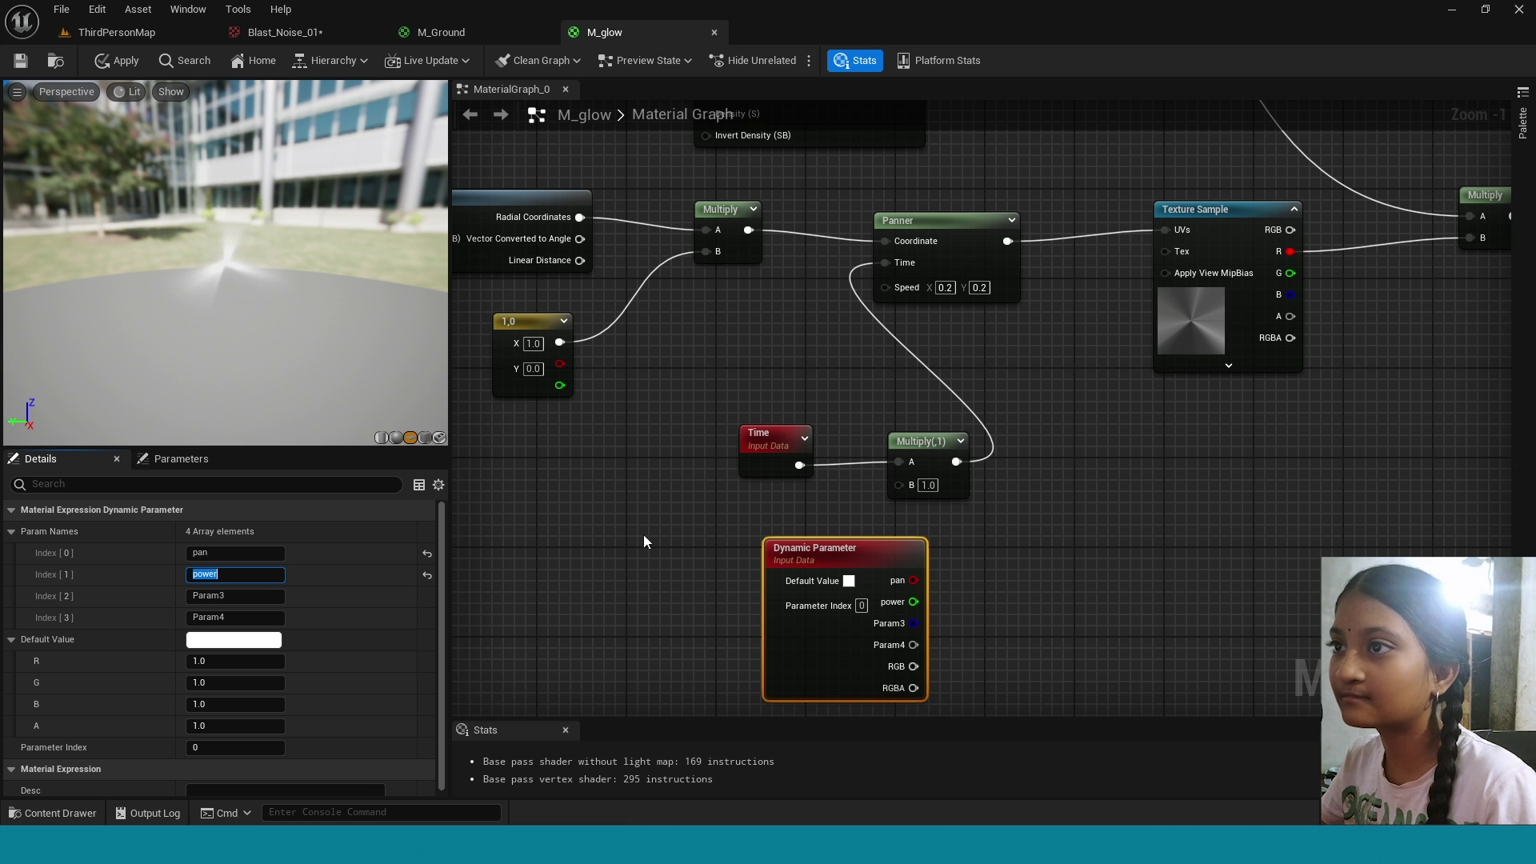
# Connect the pan parameter to input B of the Time Multiply and the power parameter to the Power node's Exp input.
pyautogui.moveTo(914, 580); pyautogui.dragTo(901, 485)
pyautogui.moveTo(1056, 560); pyautogui.dragTo(796, 510, button='right')
pyautogui.moveTo(601, 536); pyautogui.dragTo(1269, 181)
pyautogui.moveTo(1282, 257); pyautogui.dragTo(1000, 447, button='right')
pyautogui.moveTo(1025, 314); pyautogui.dragTo(1049, 376)
pyautogui.scroll(-5, 562, 520)
pyautogui.scroll(3, 562, 514)
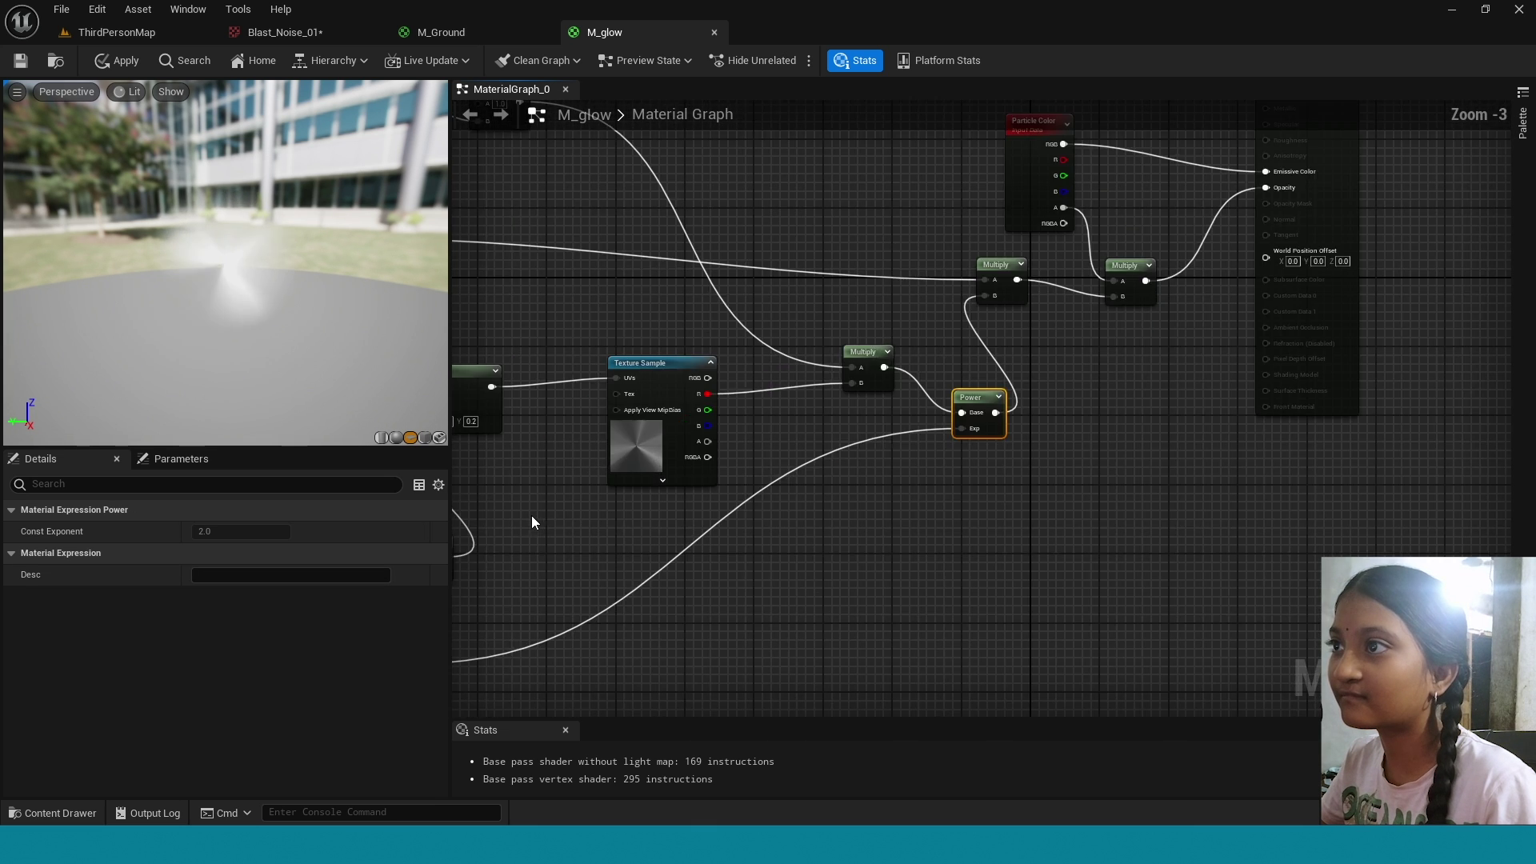
# Apply the changes to the M_glow material and save it.
pyautogui.moveTo(531, 516); pyautogui.dragTo(996, 520, button='right')
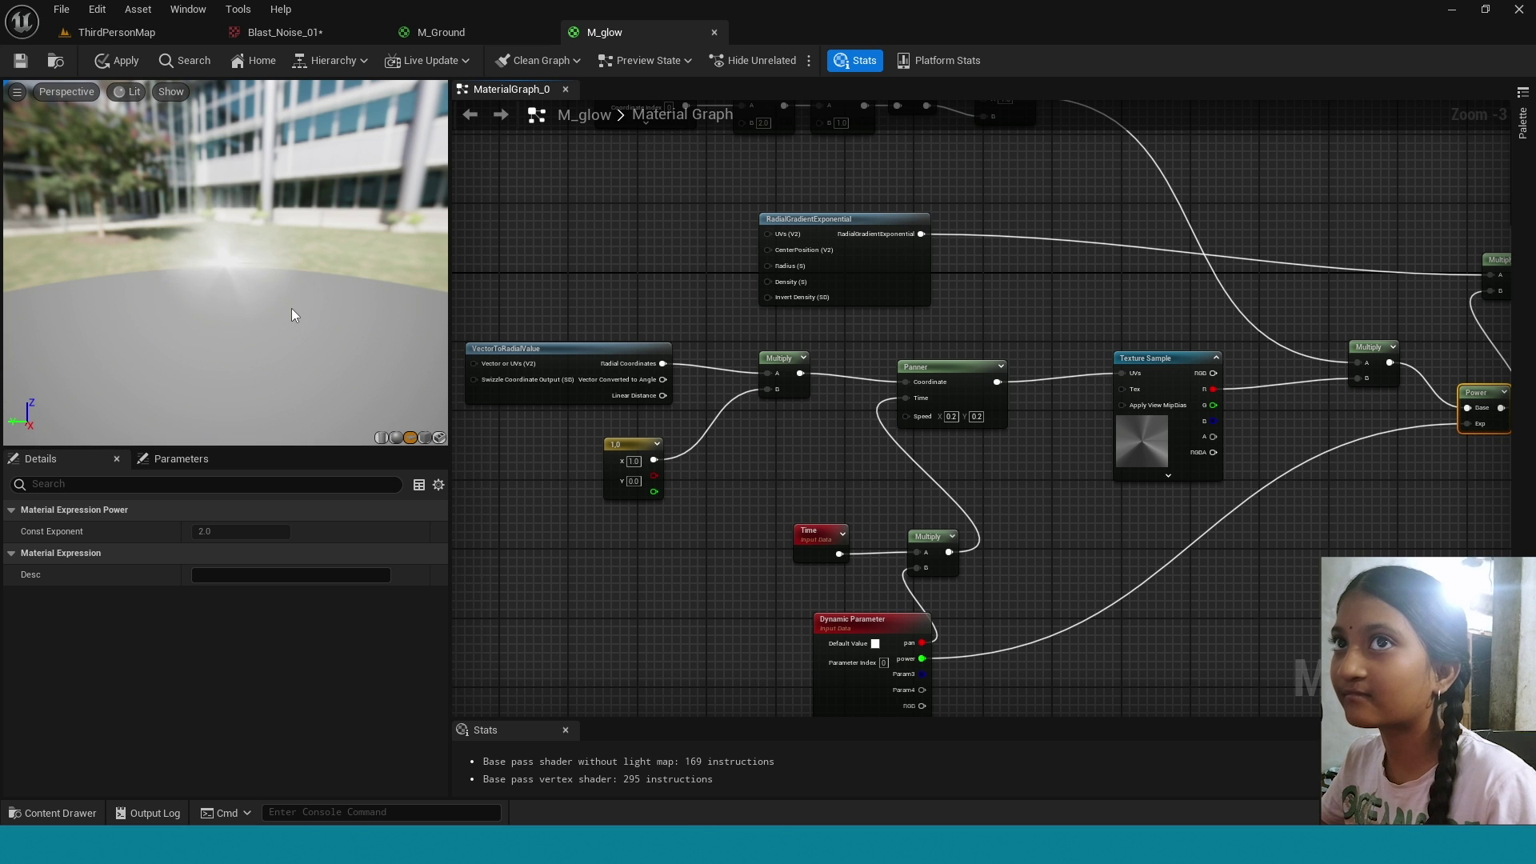
pyautogui.click(118, 61)
pyautogui.click(18, 63)
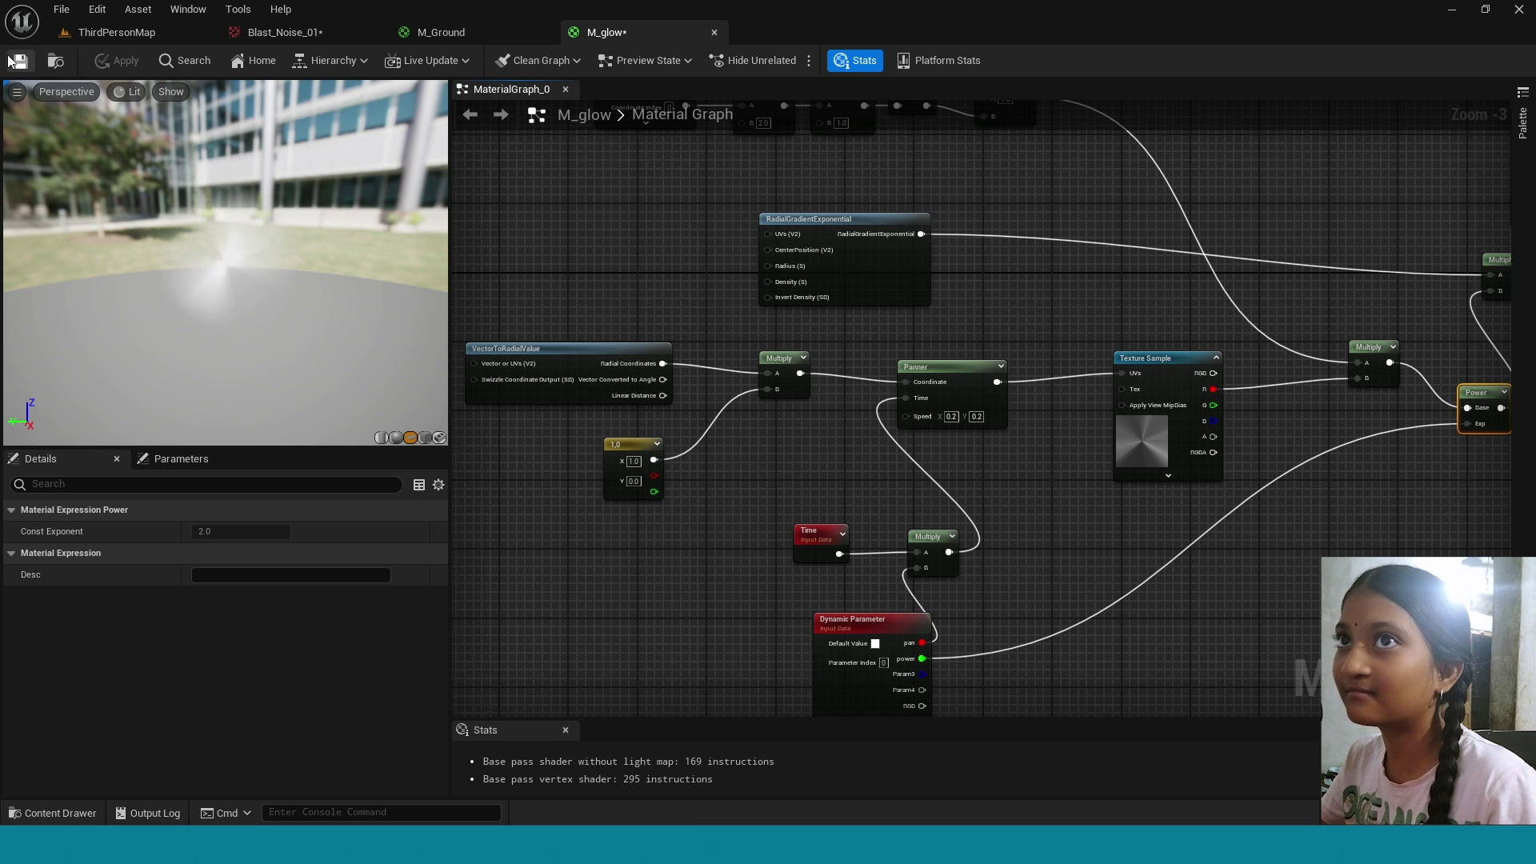
# Create a Niagara System based on the Fountain emitter in the P_2_effect folder, name it NS_Blast and open it.
pyautogui.click(132, 33)
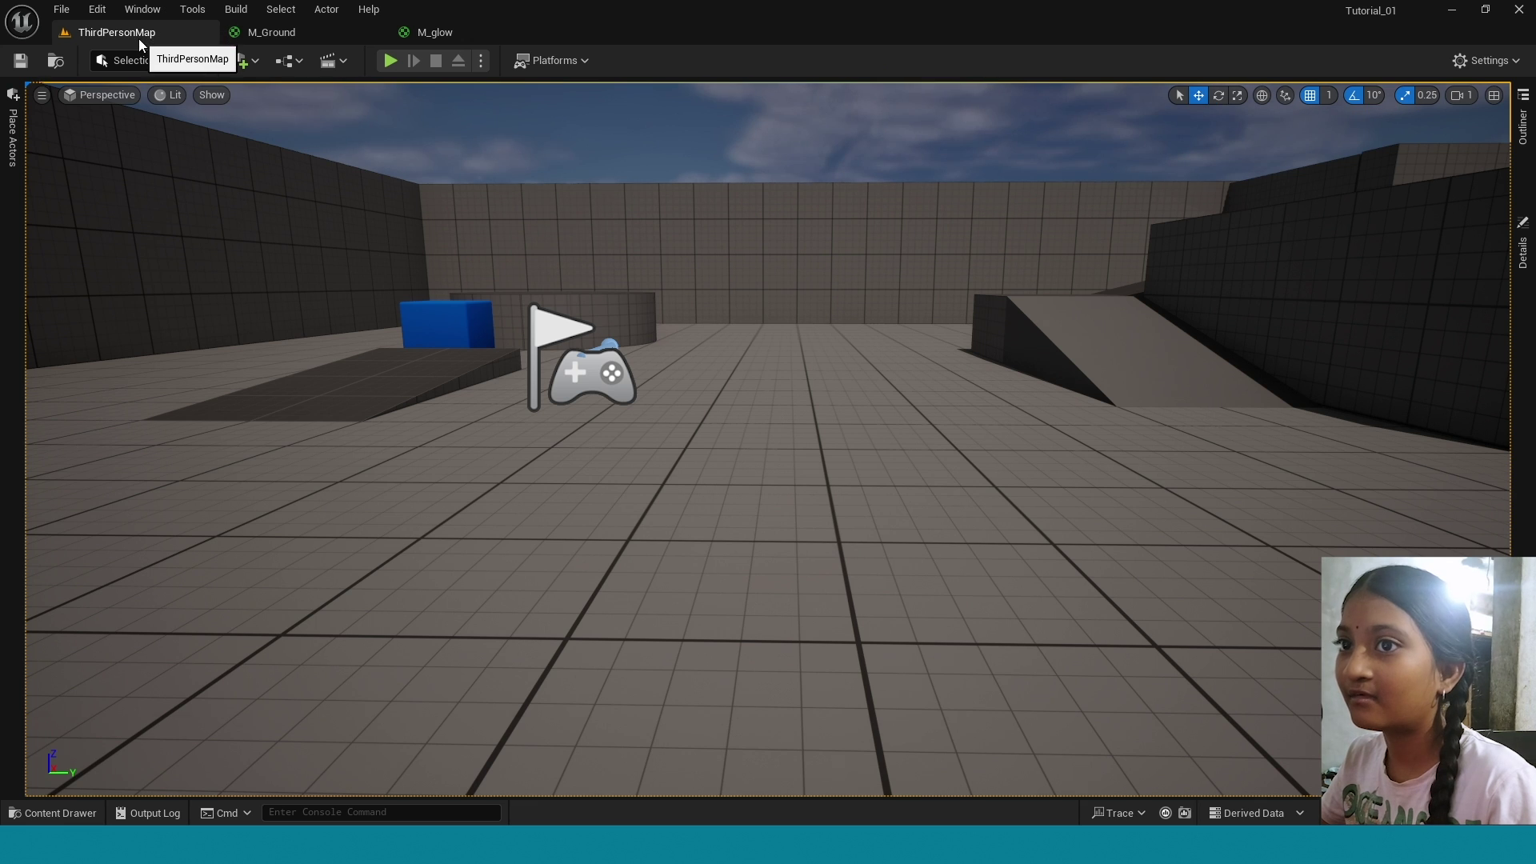
pyautogui.hotkey('ctrl', 'space')
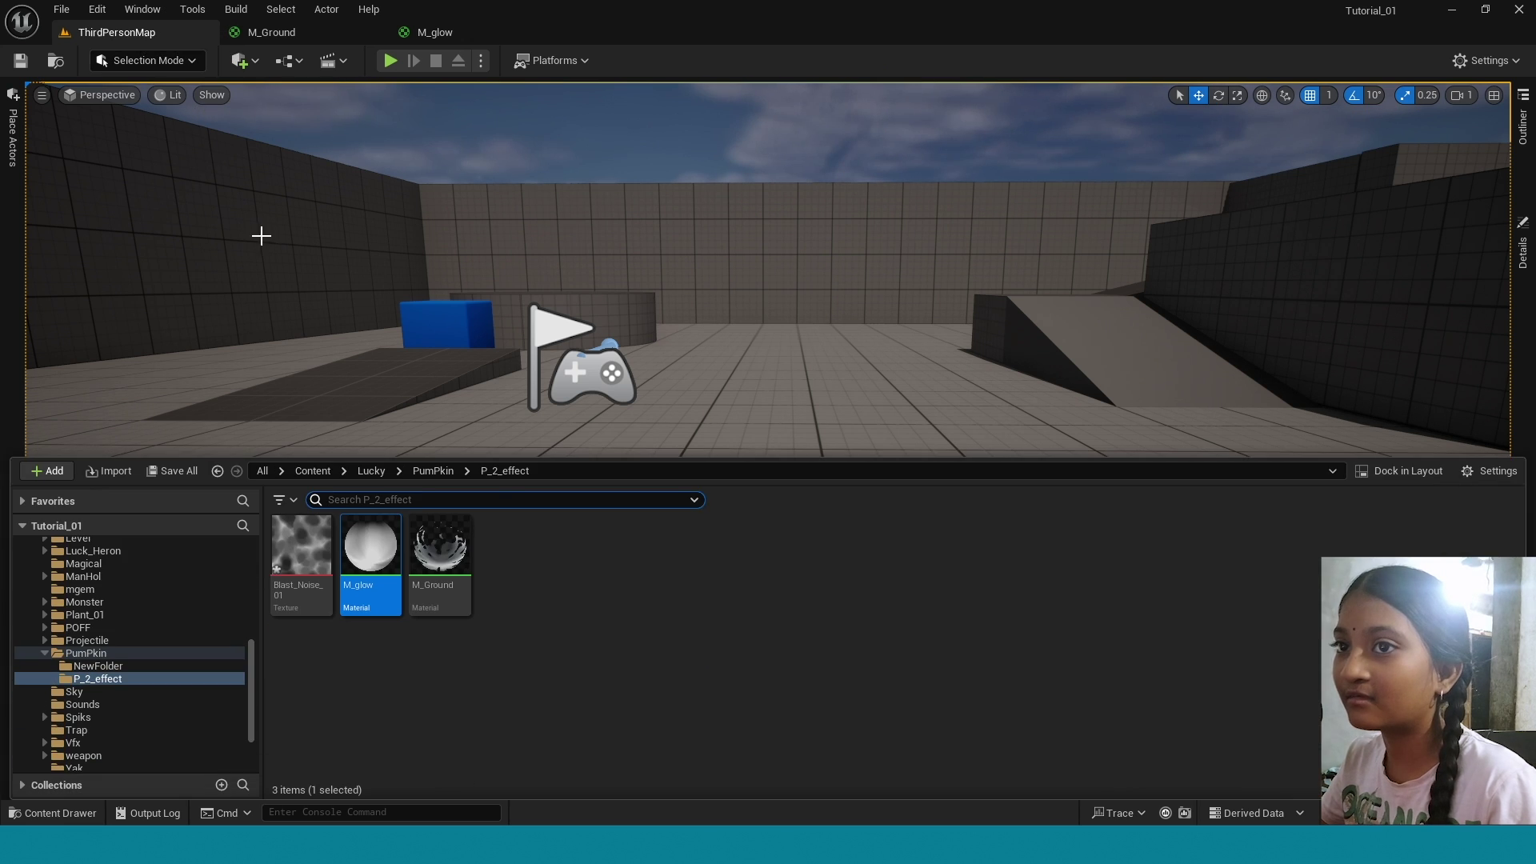
pyautogui.rightClick(515, 559)
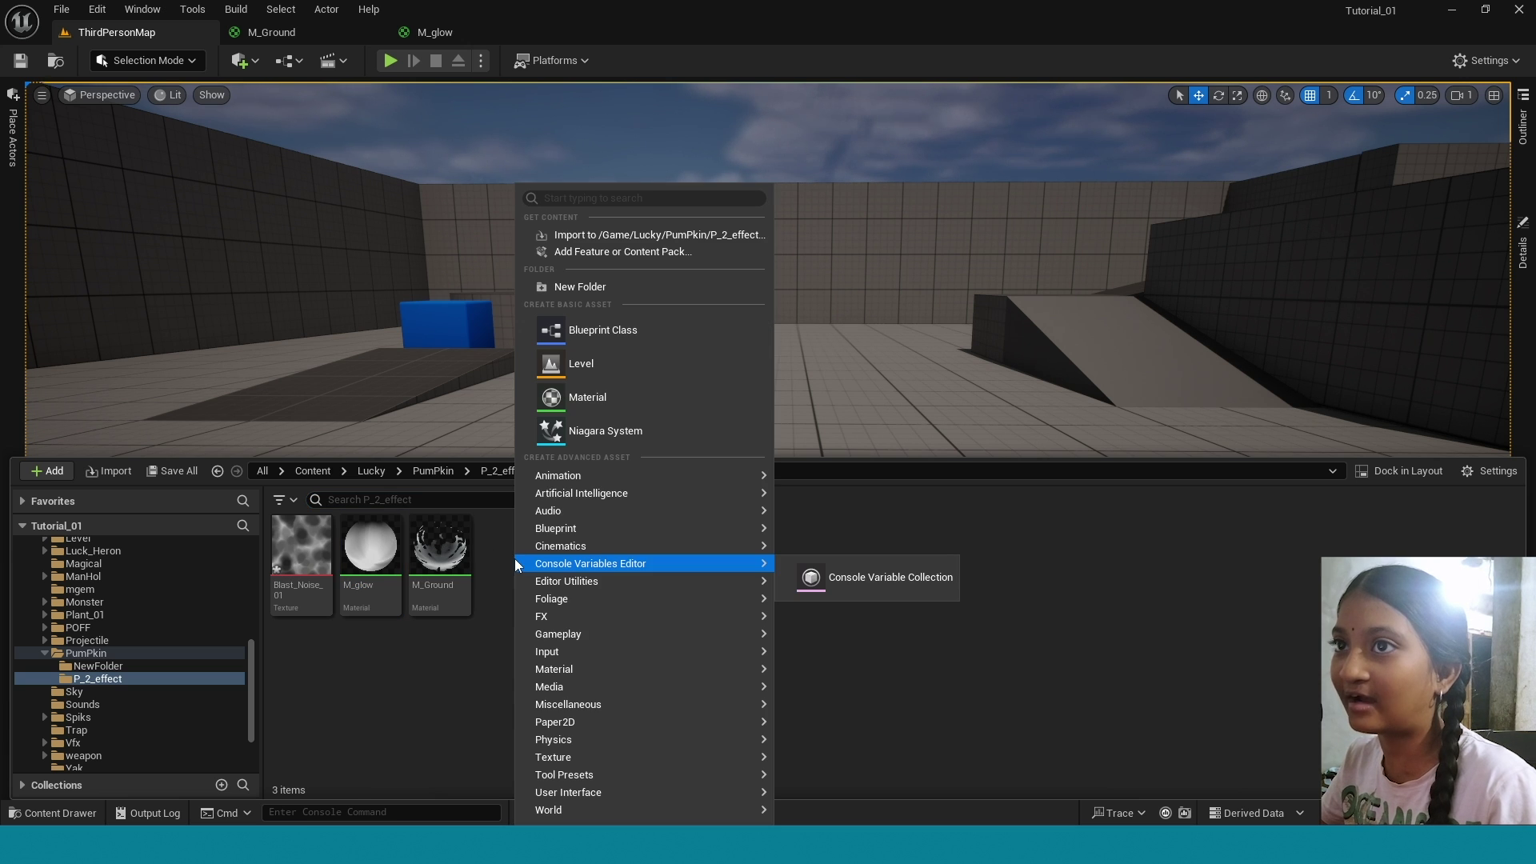
pyautogui.click(596, 423)
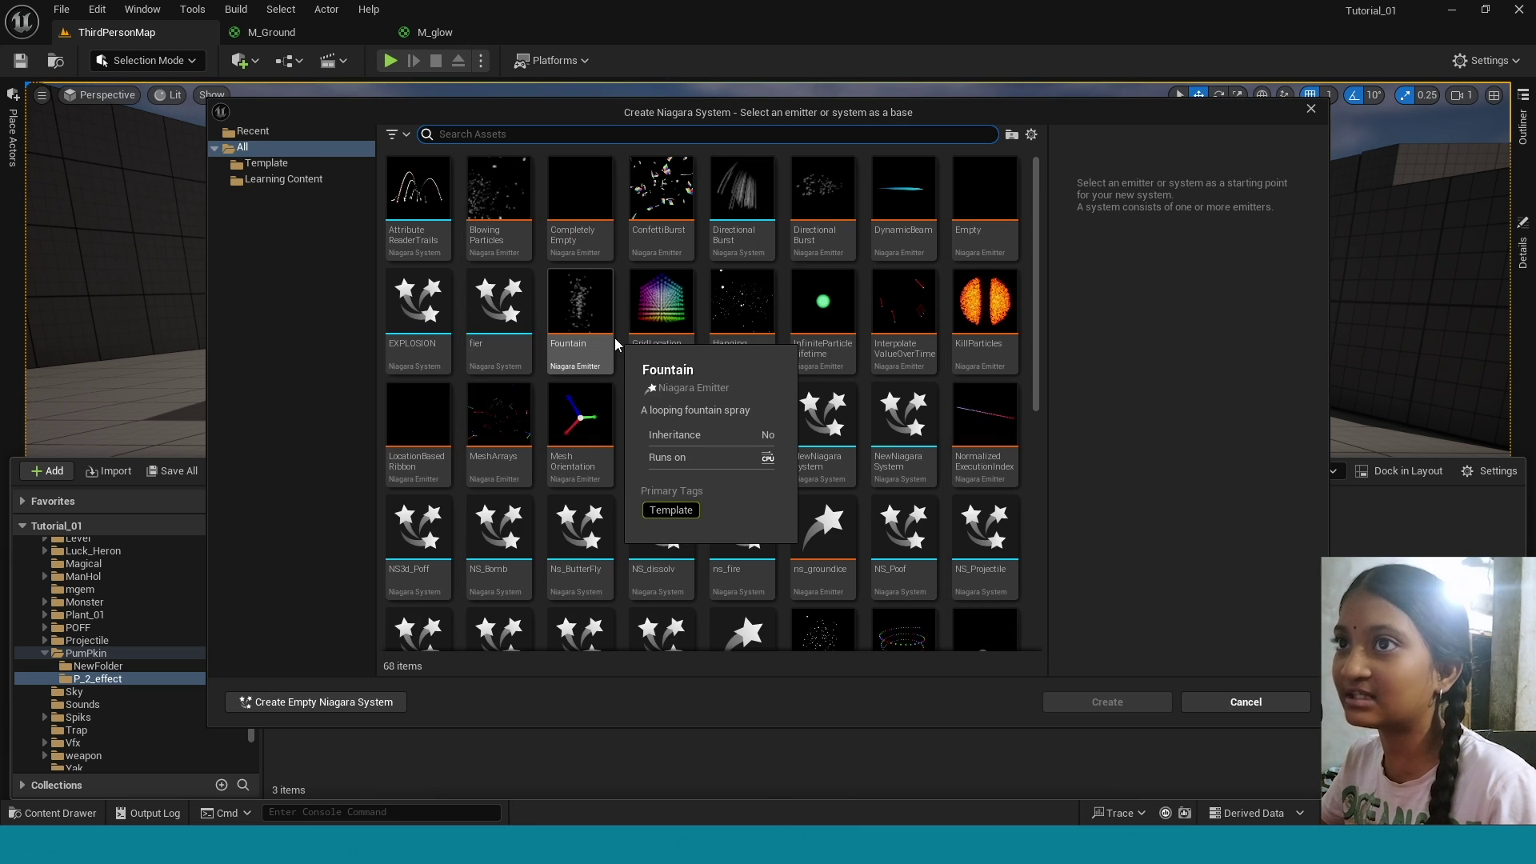
pyautogui.click(582, 340)
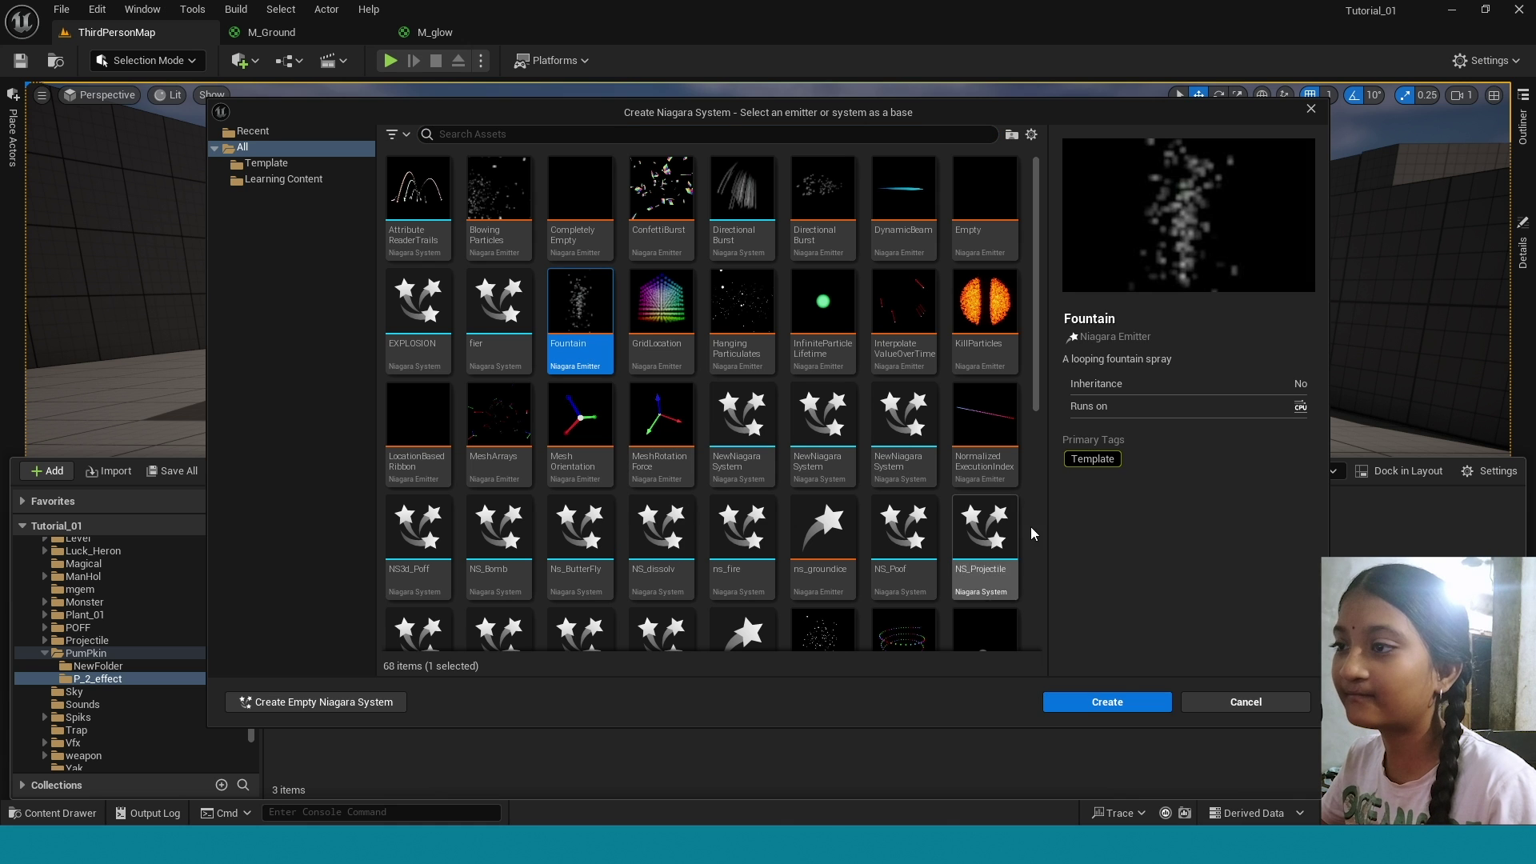
pyautogui.click(1109, 703)
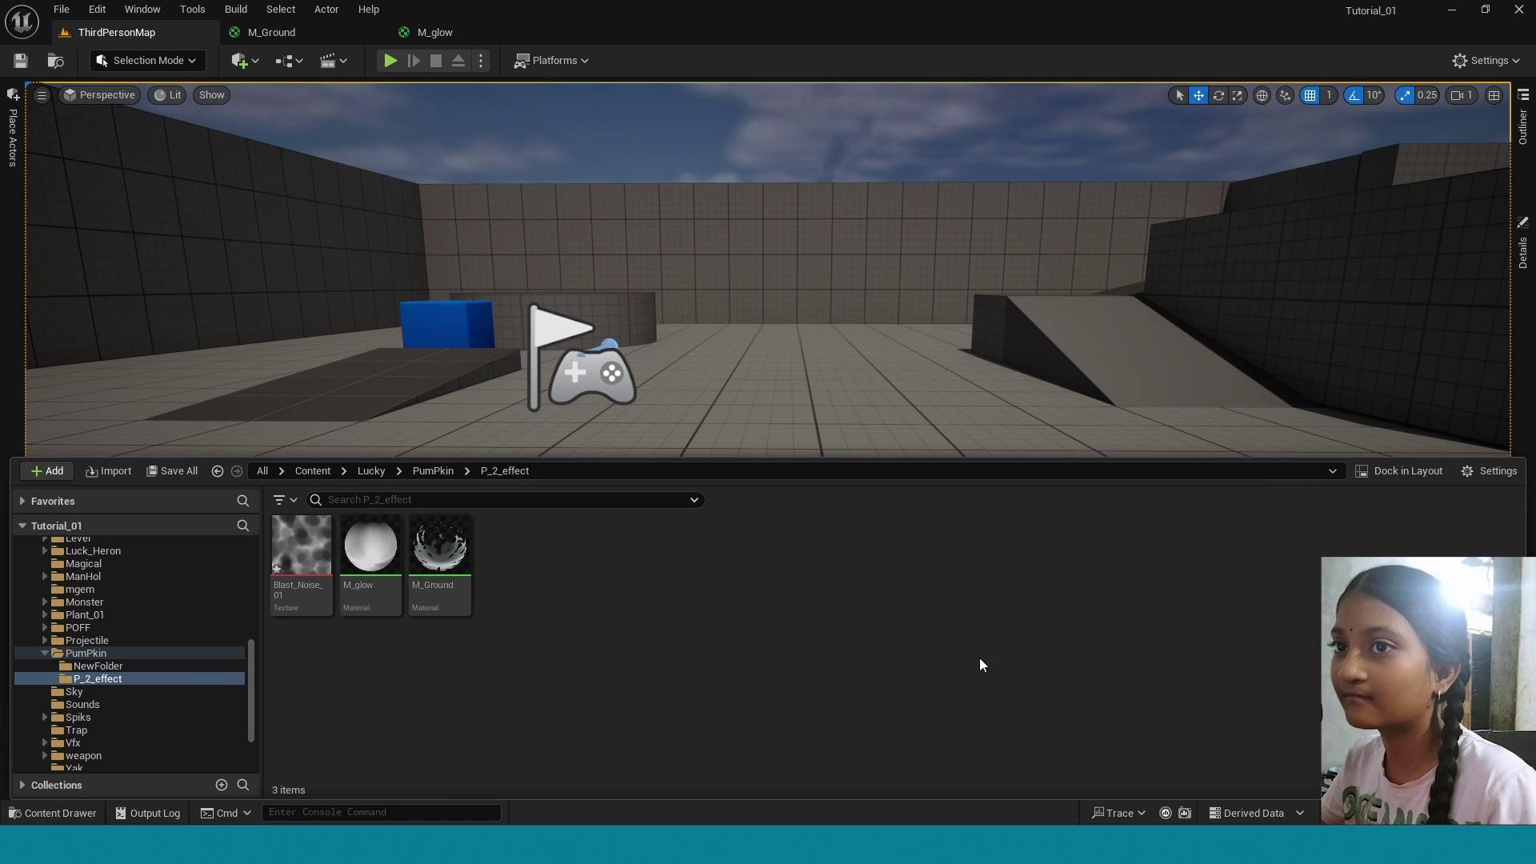
pyautogui.write('NS_Blast')
pyautogui.press('Return')
pyautogui.doubleClick(504, 564)
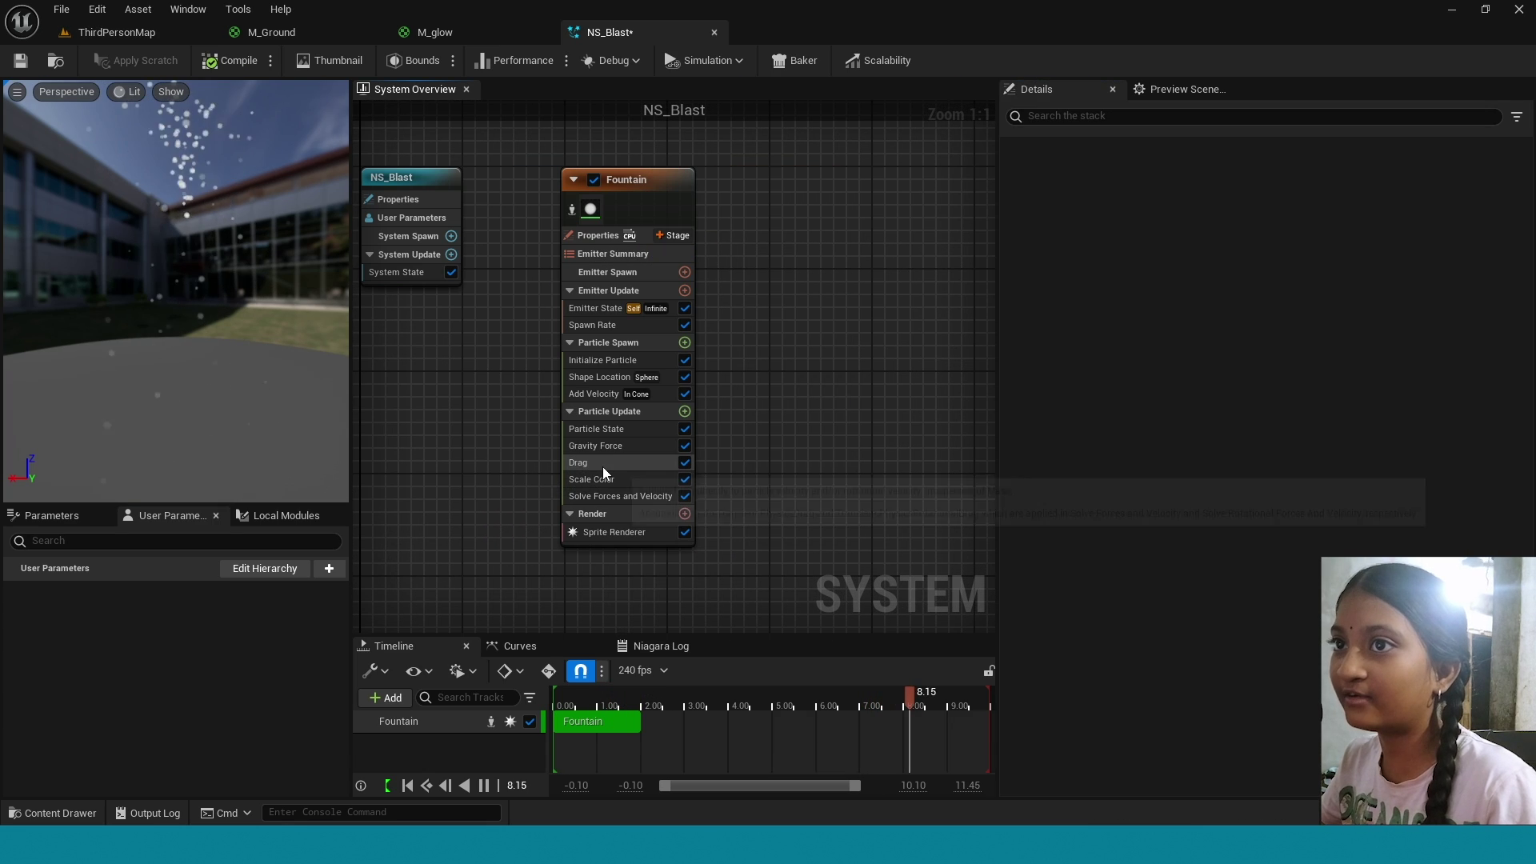
# Delete the Drag module from the Fountain emitter's Particle Update stage.
pyautogui.click(602, 468)
pyautogui.press('Delete')
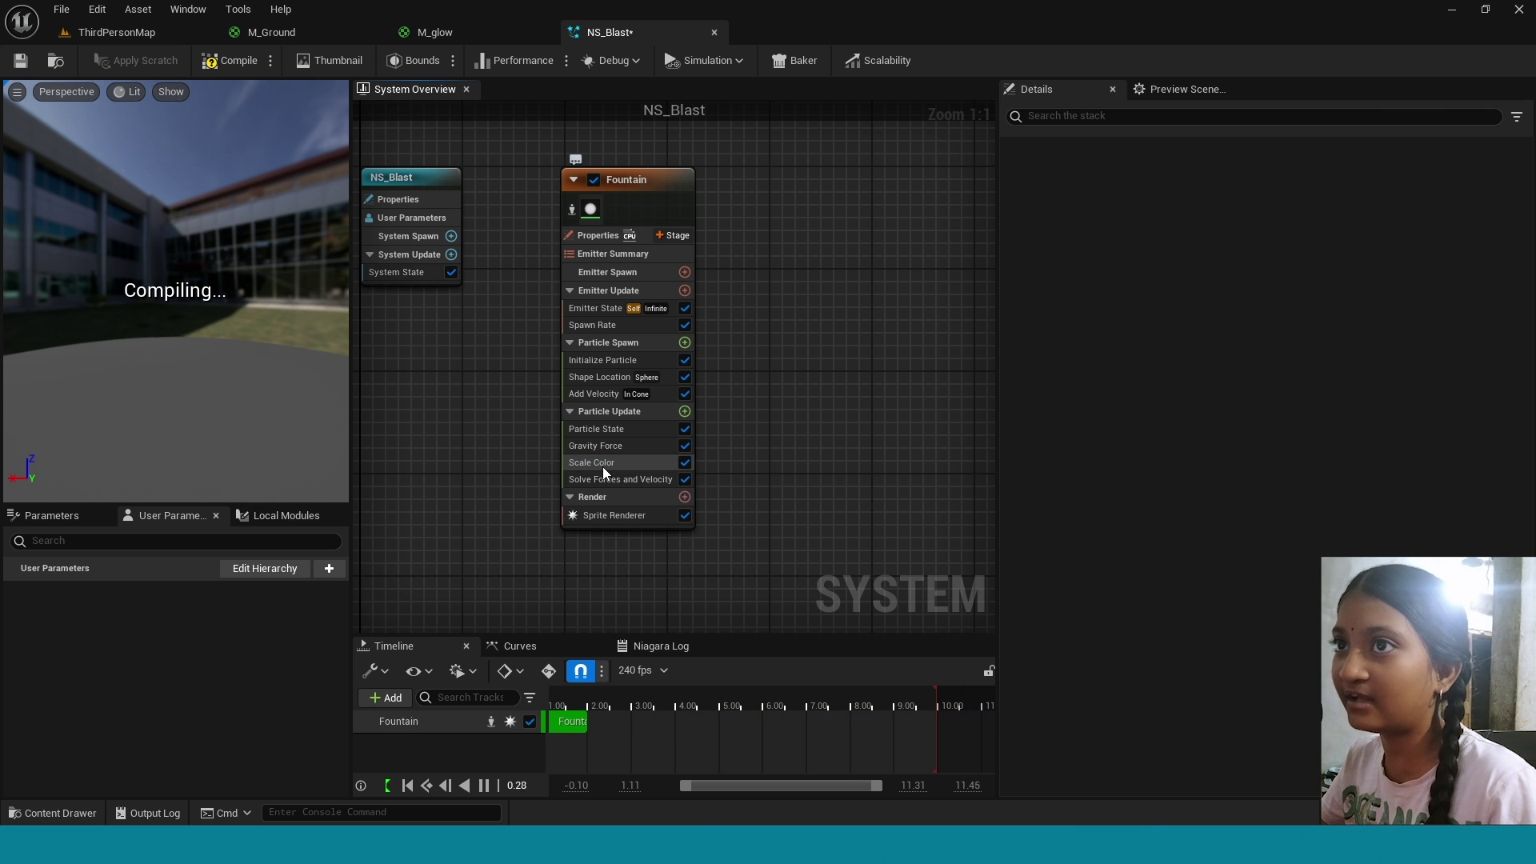
# Delete the Gravity Force, Add Velocity, Shape Location and Spawn Rate modules from the Fountain emitter.
pyautogui.click(617, 452)
pyautogui.press('Delete')
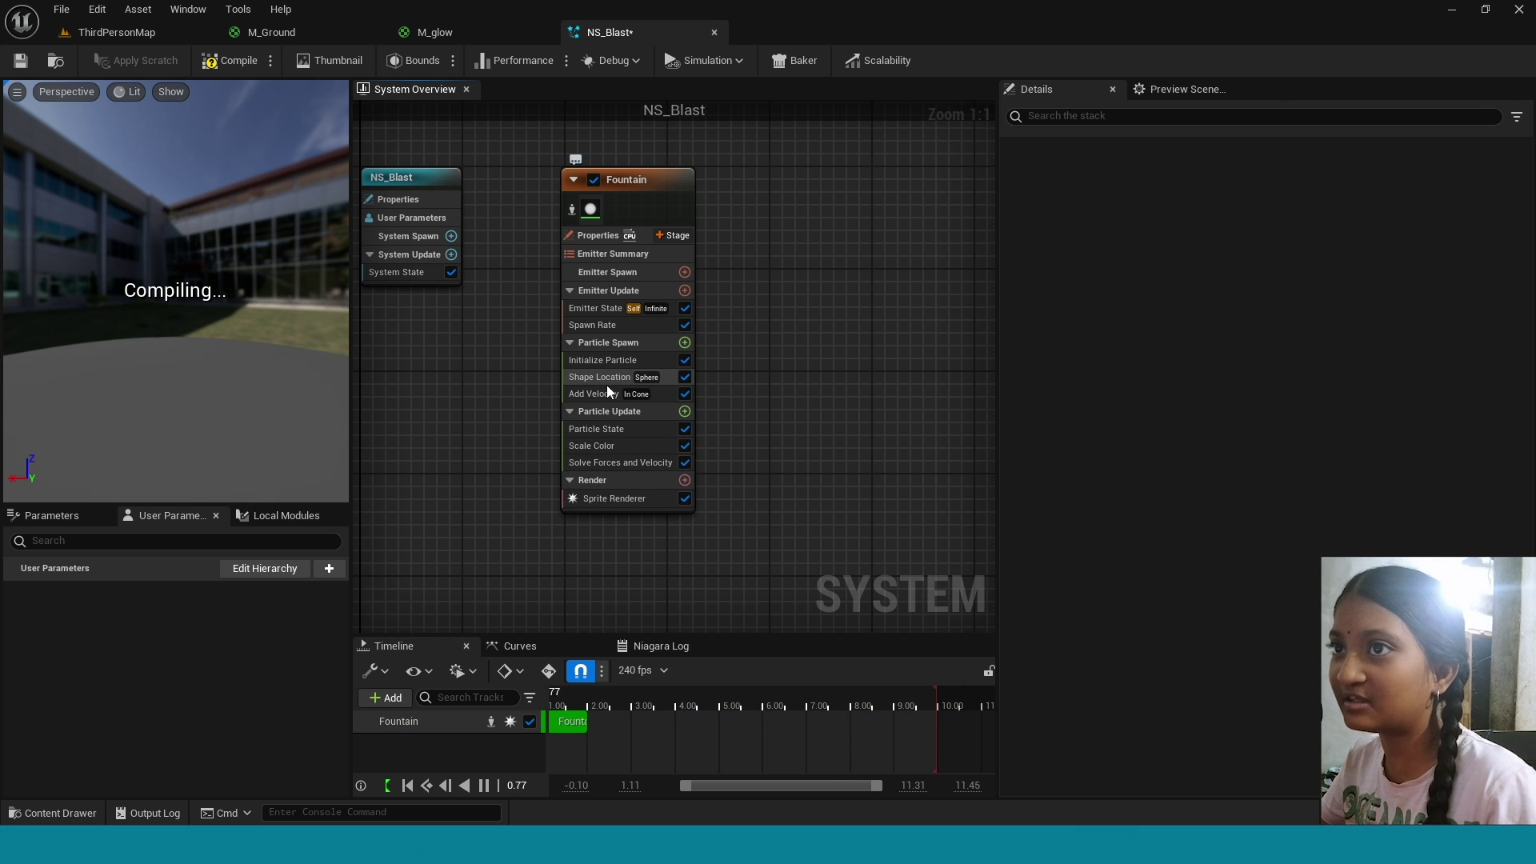
pyautogui.click(613, 393)
pyautogui.press('Delete')
pyautogui.click(607, 376)
pyautogui.press('Delete')
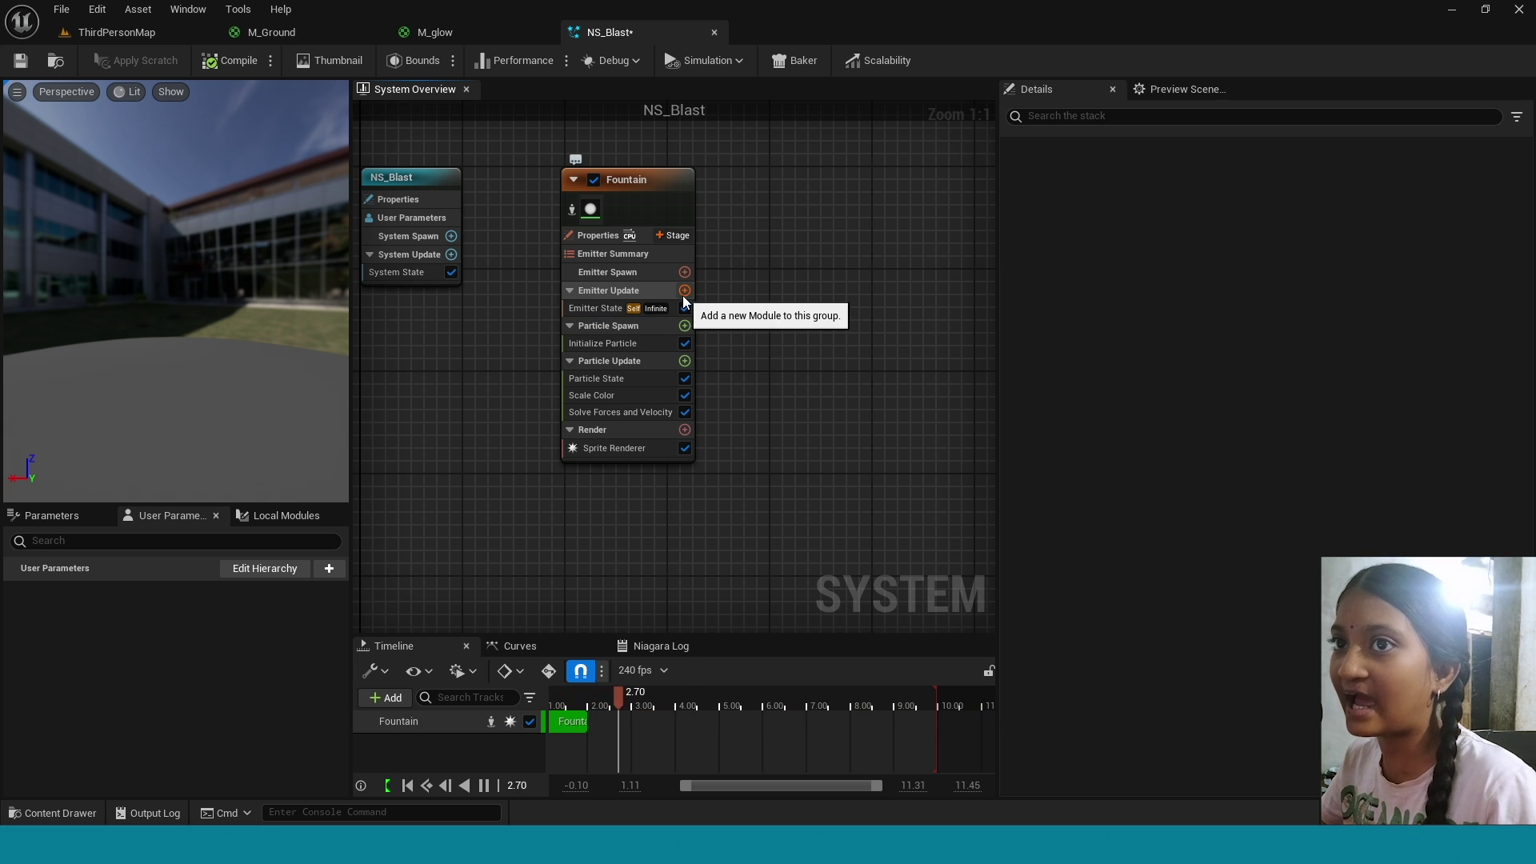
# Add a Spawn Burst Instantaneous module to the Emitter Update stage and set its Spawn Count to 5.
pyautogui.click(684, 292)
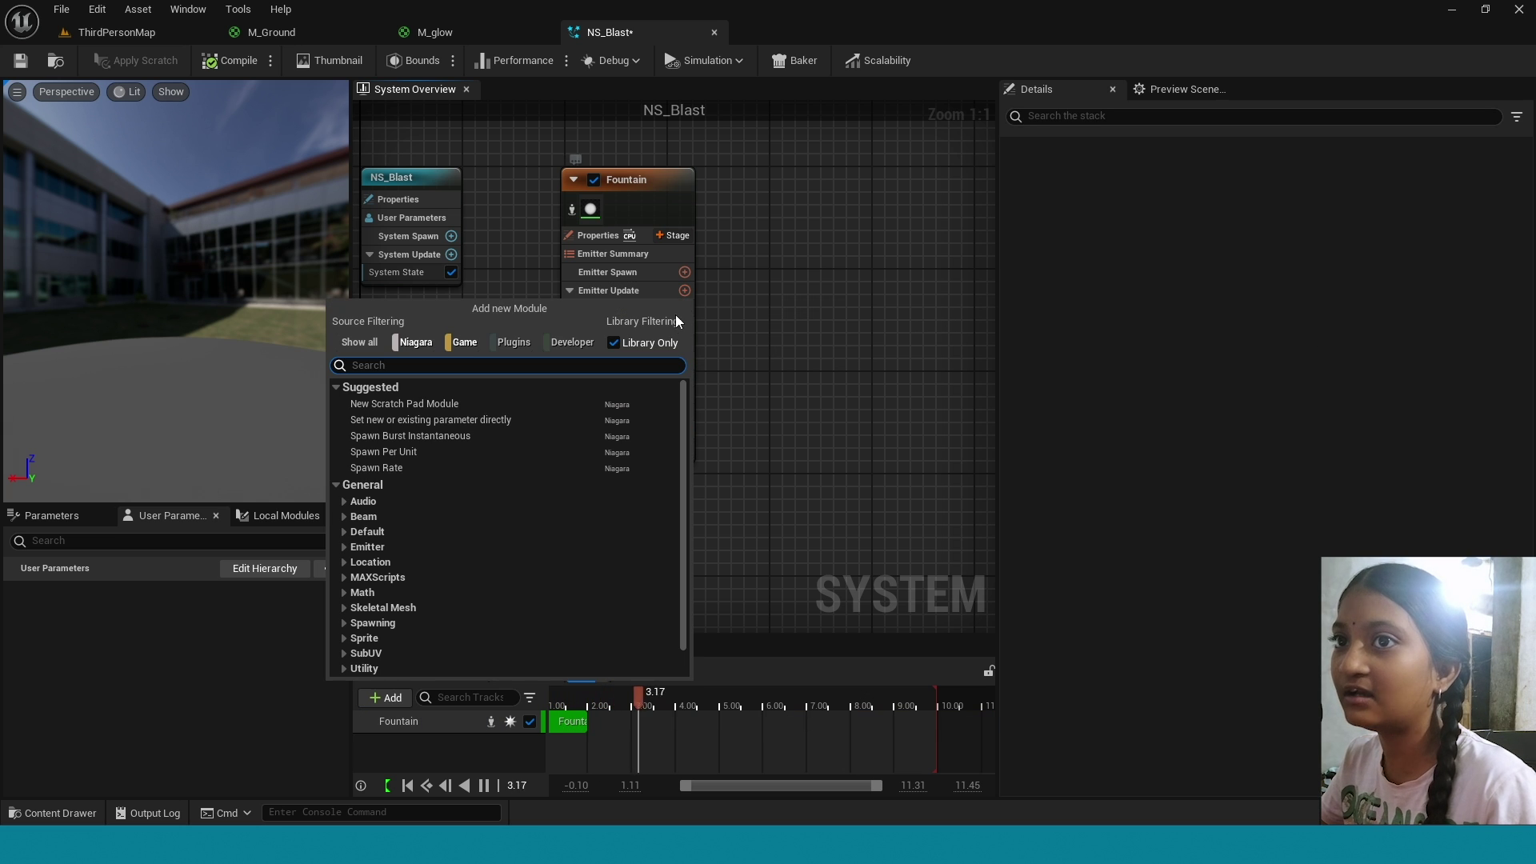
pyautogui.click(416, 436)
pyautogui.click(1225, 209)
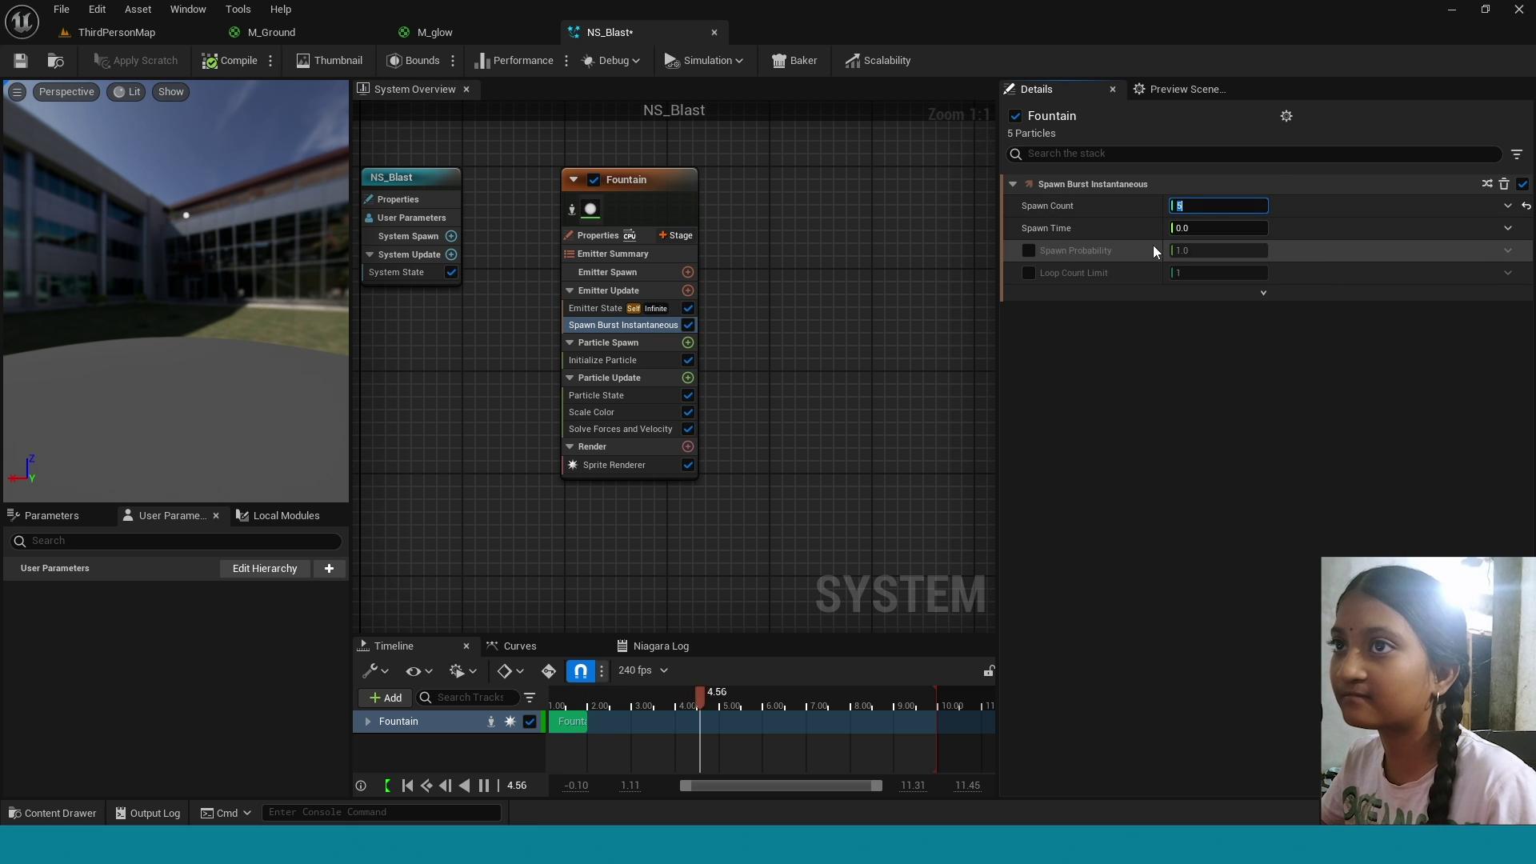
# Assign the M_glow material from the P_2_effect folder to the emitter's Sprite Renderer.
pyautogui.click(662, 466)
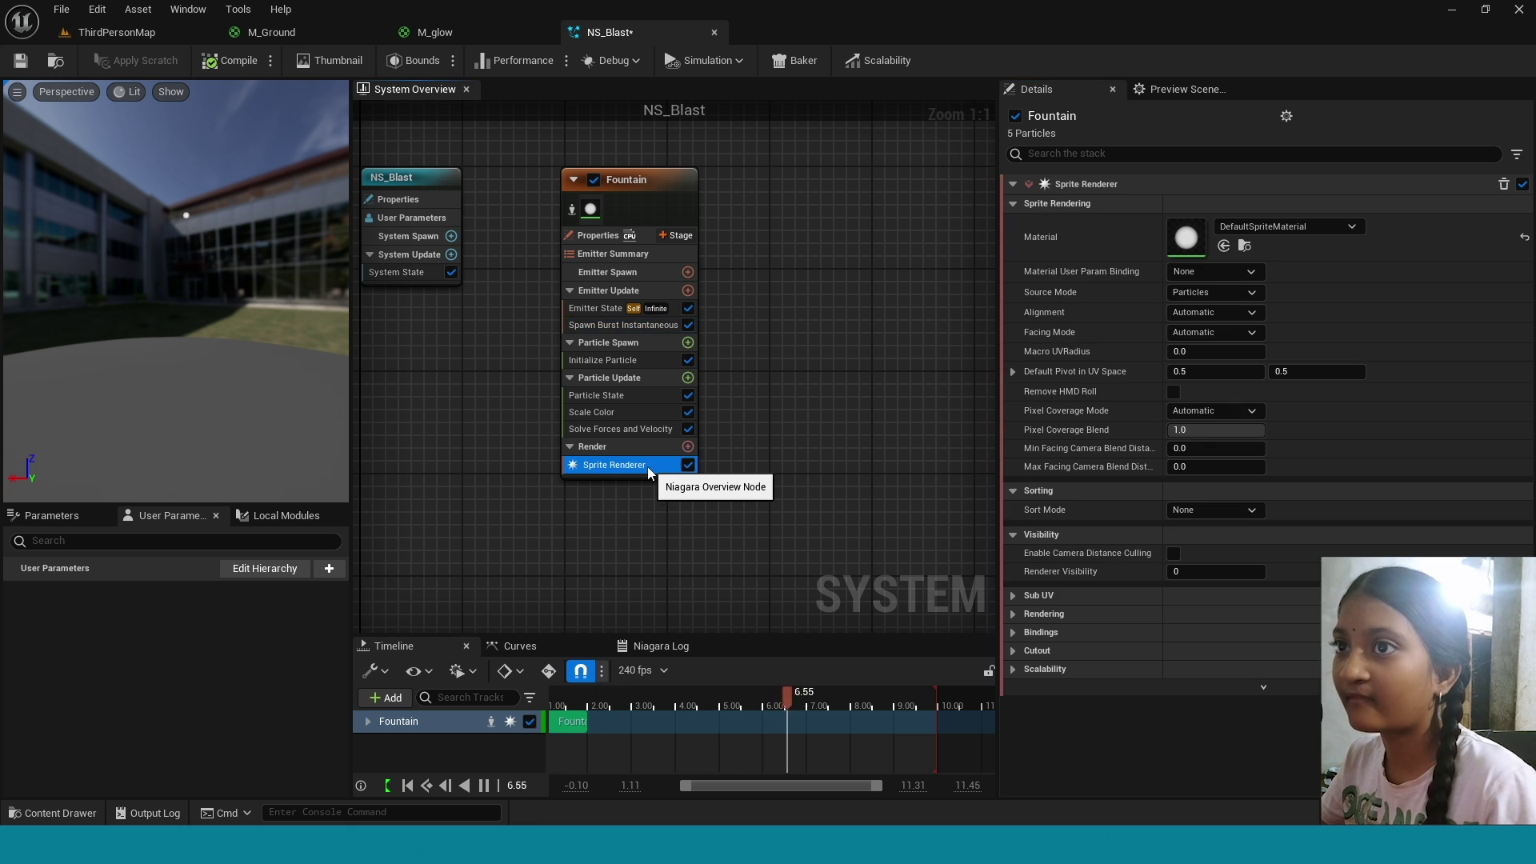
pyautogui.hotkey('ctrl', 'space')
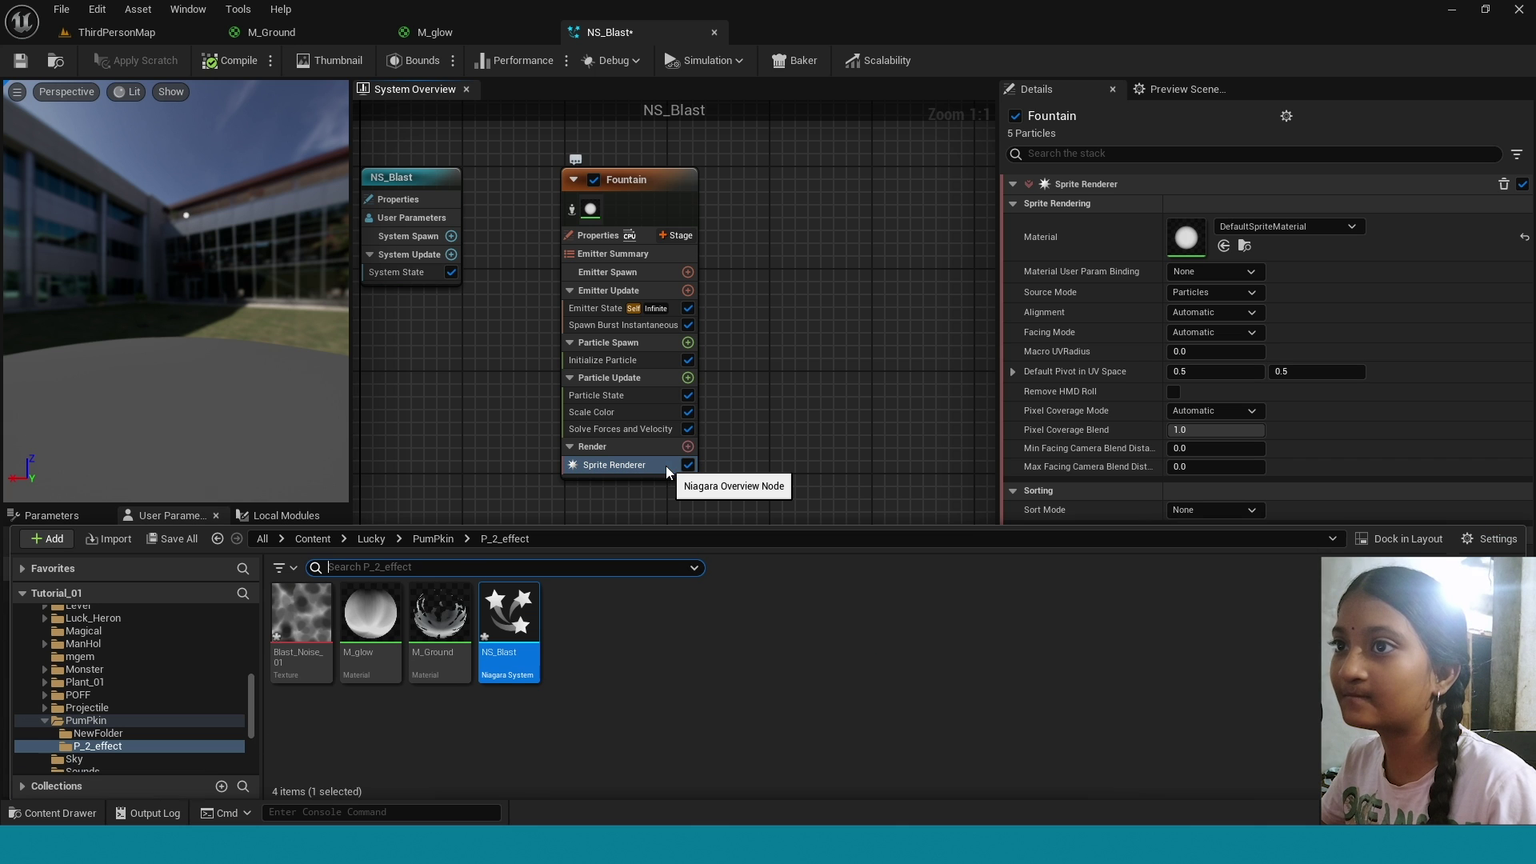
pyautogui.click(370, 613)
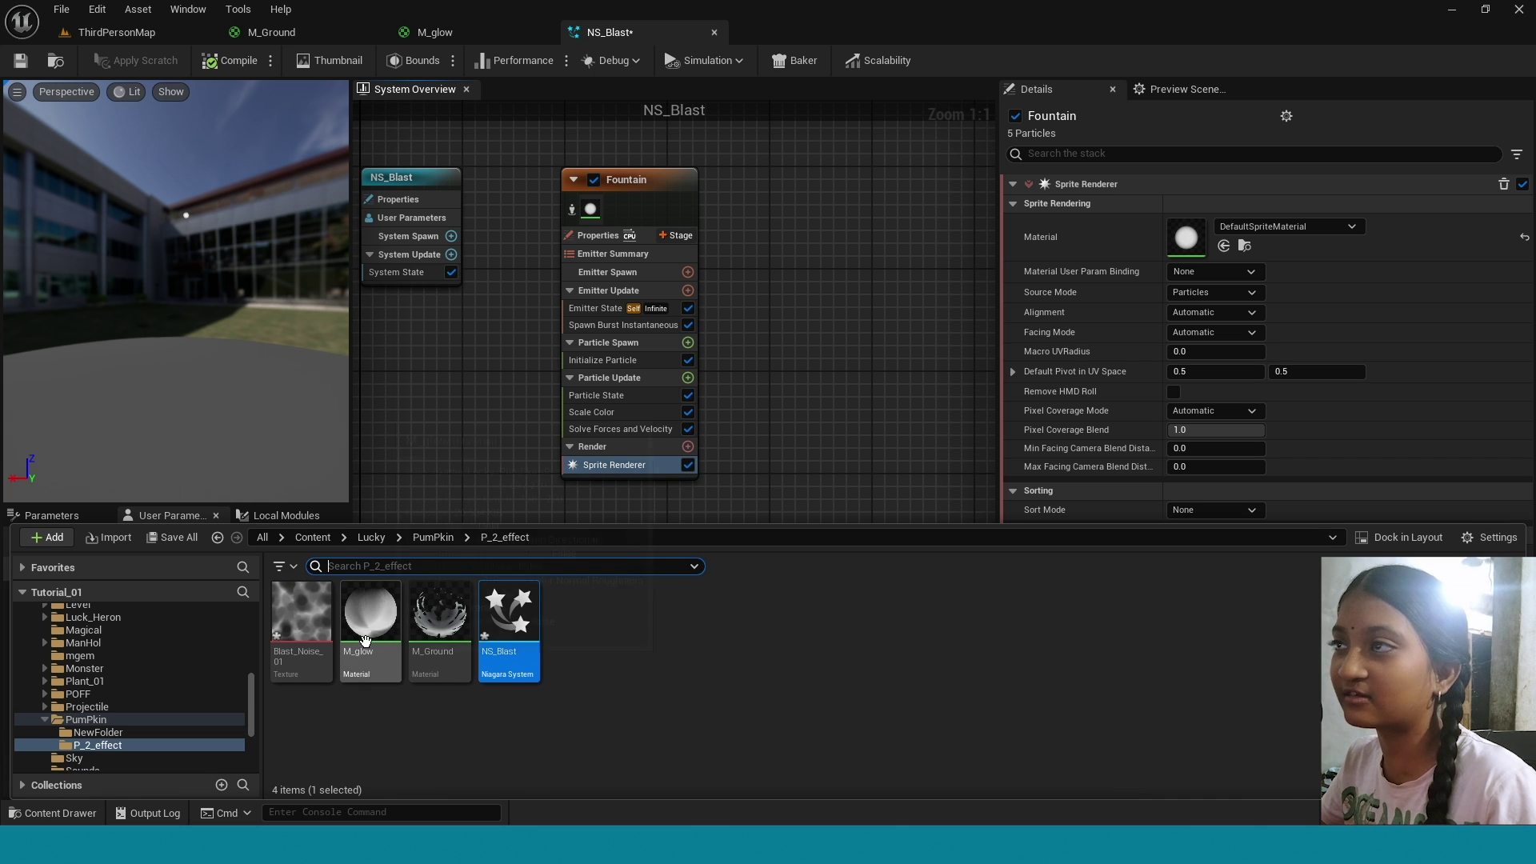
pyautogui.click(1224, 246)
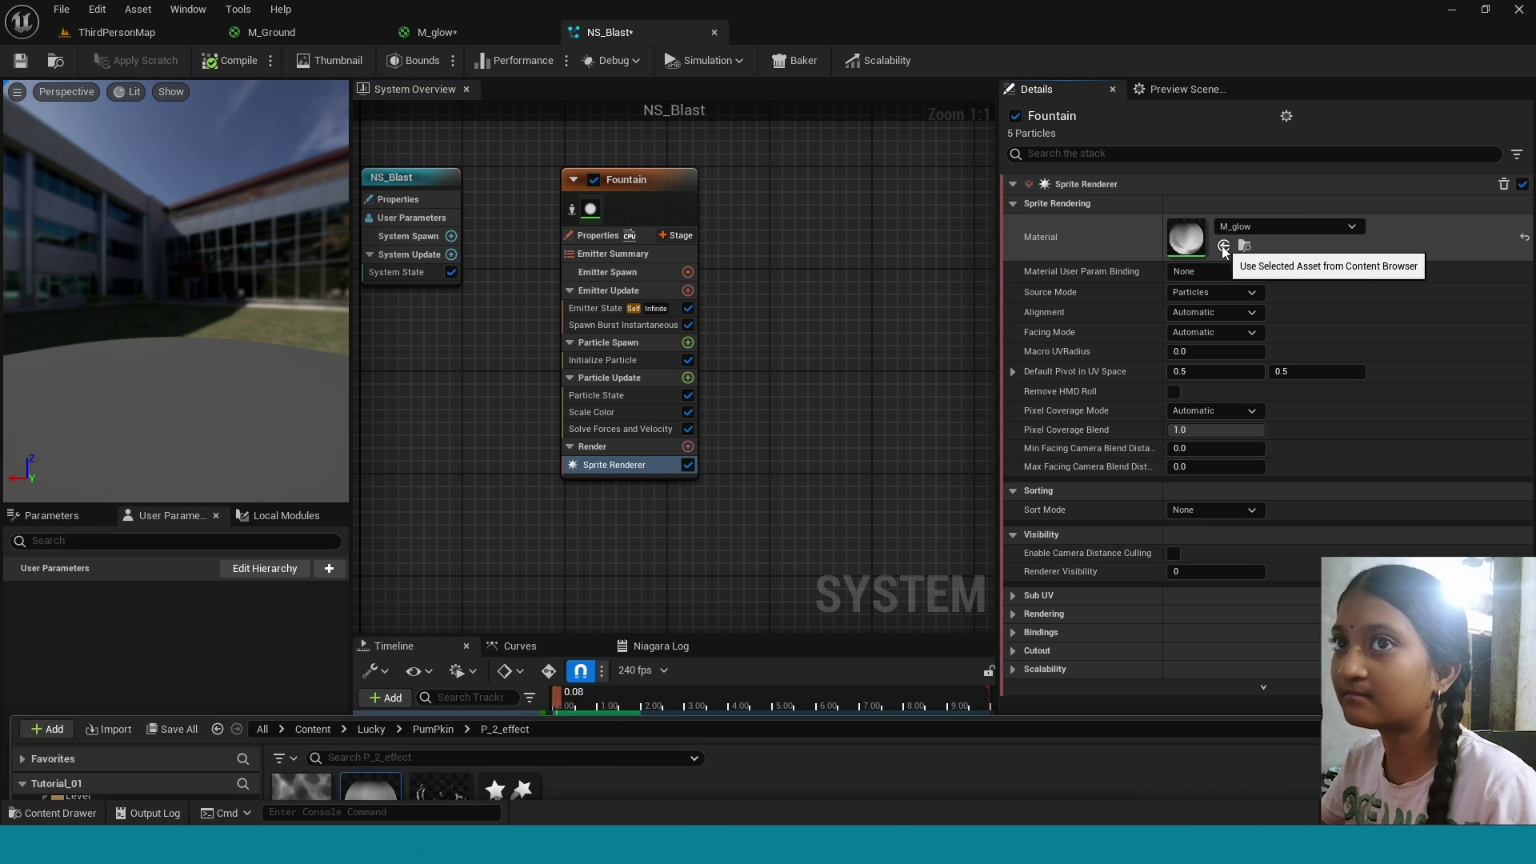
# In Initialize Particle, set Mass Mode to Unset / (Mass of 1) and the uniform sprite size to a minimum of 50 and maximum of 100.
pyautogui.click(633, 362)
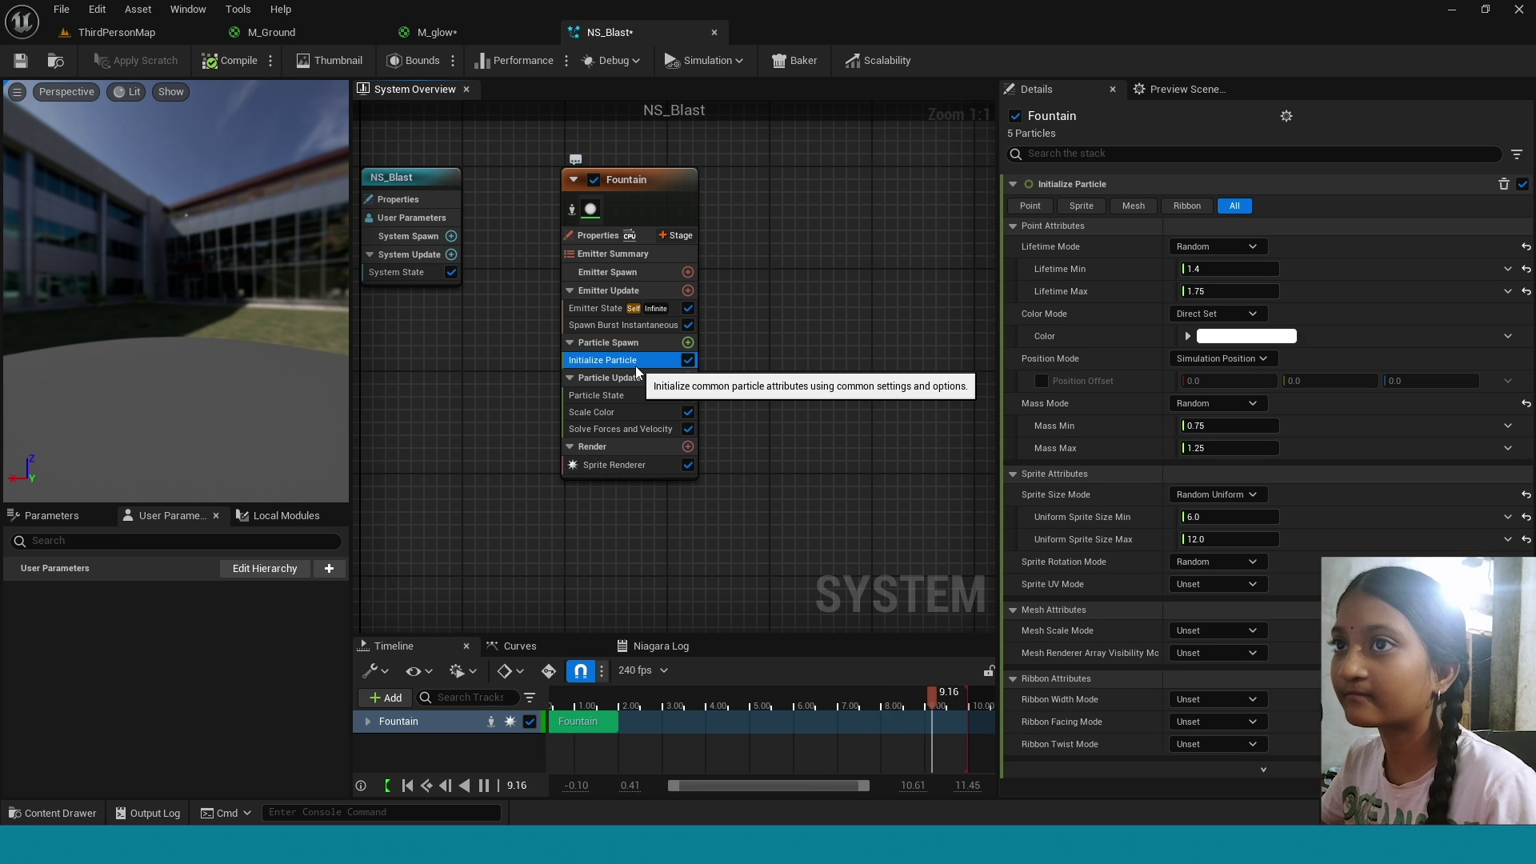
pyautogui.click(1236, 404)
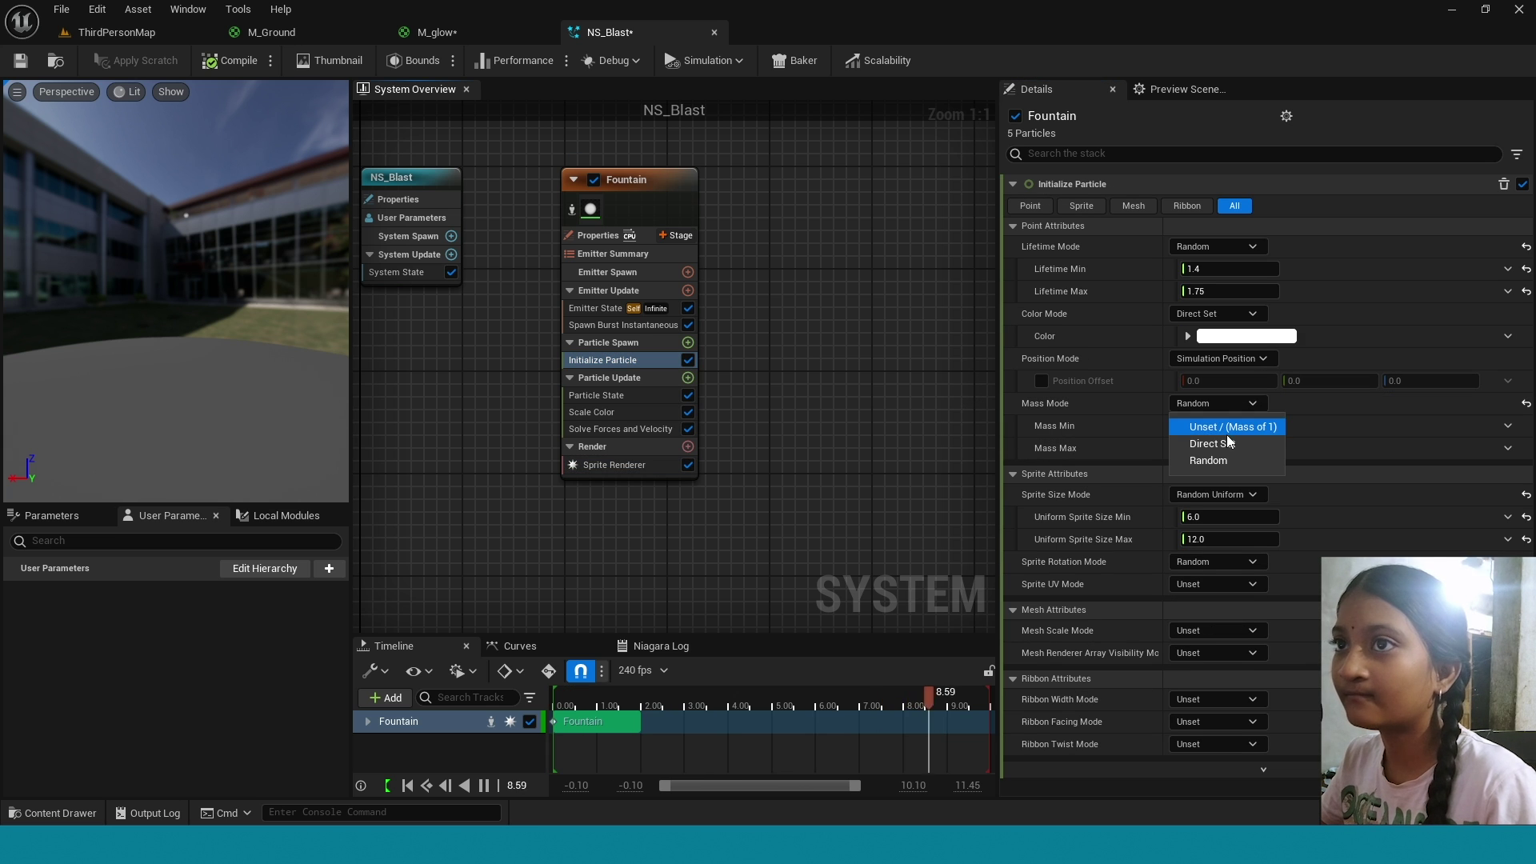
pyautogui.click(1228, 425)
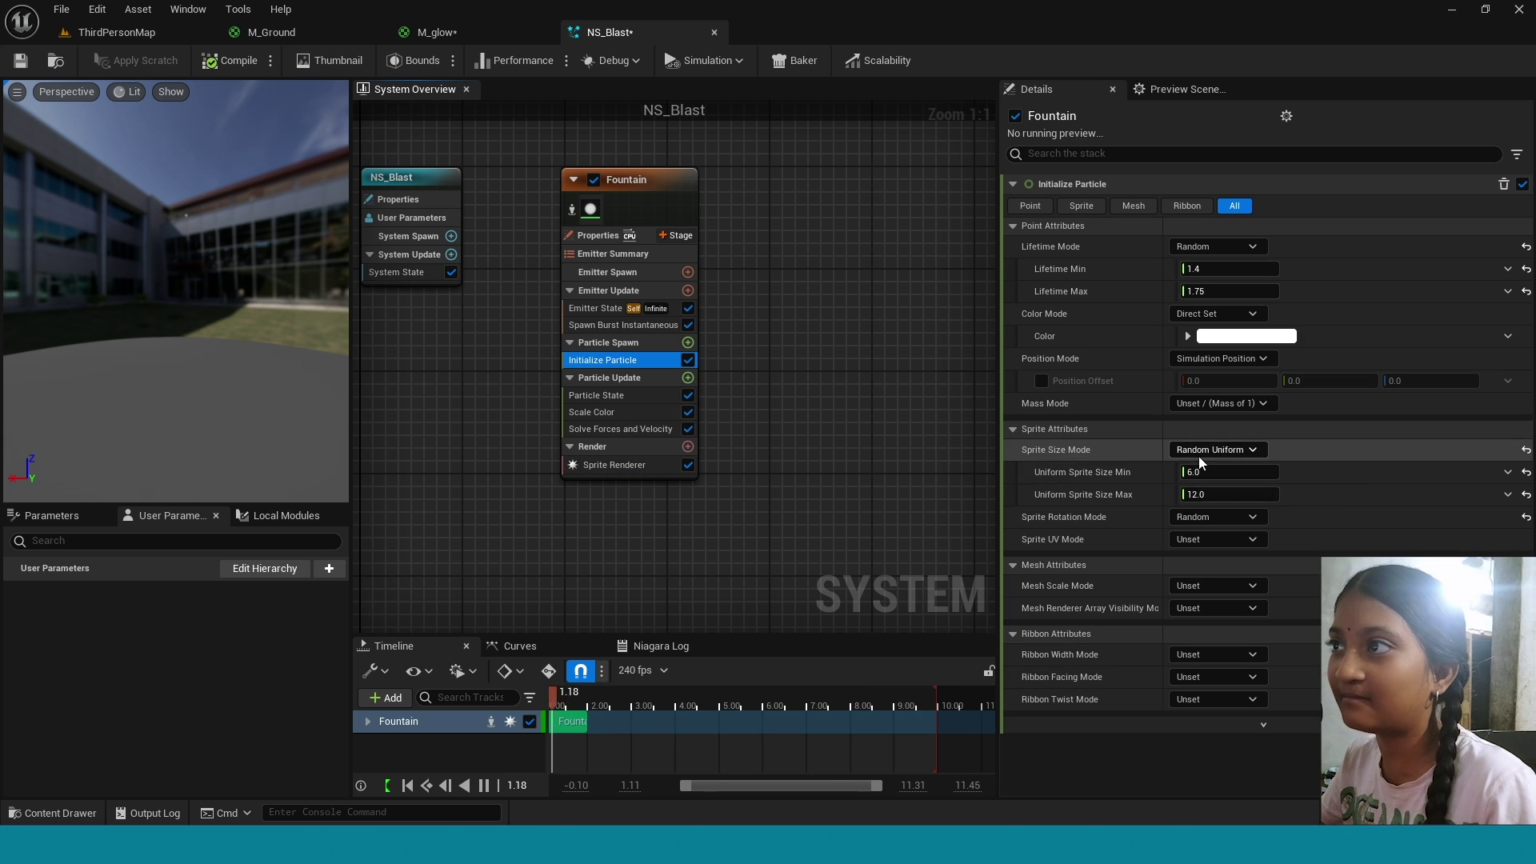
pyautogui.click(1234, 472)
pyautogui.click(1230, 495)
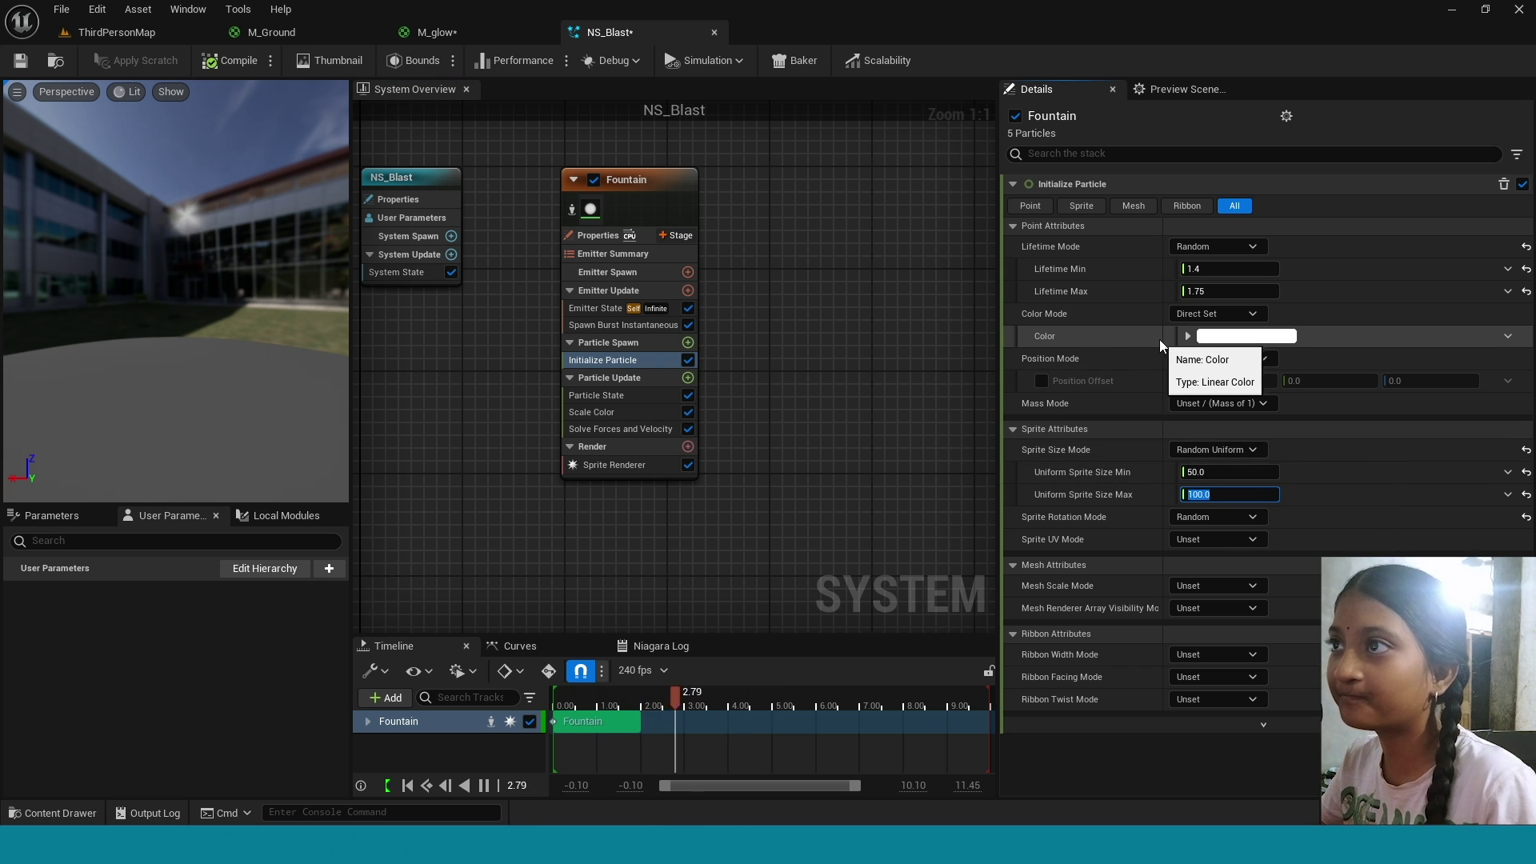
# Set Color Mode to Random Hue/Saturation/Value with Hue Shift Range 0 to 0 and Value Range 1 to 2, and set the lifetime from 1 to 2.
pyautogui.click(1192, 315)
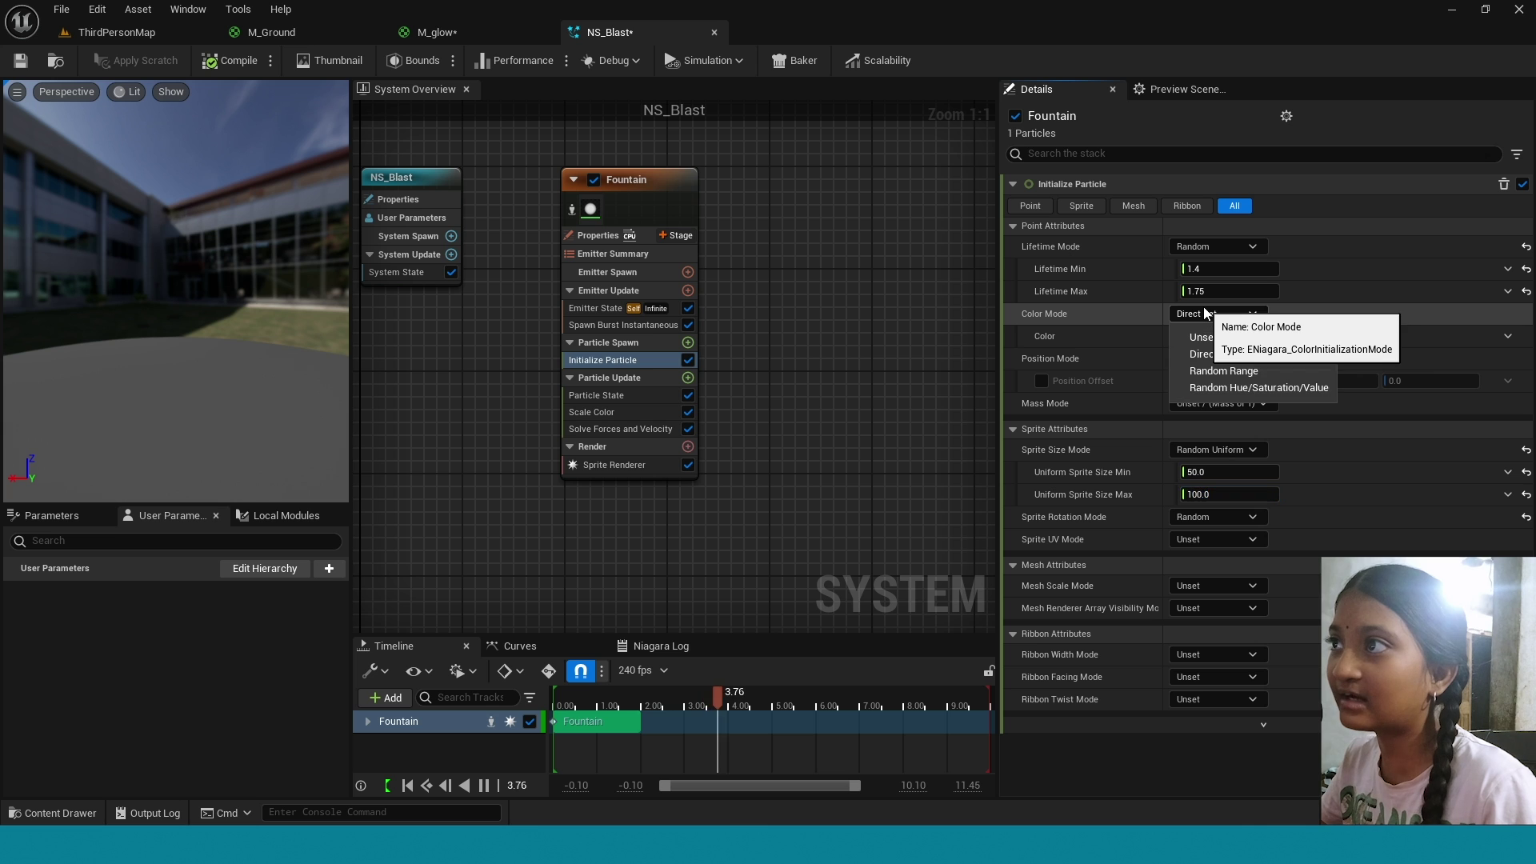
pyautogui.click(1269, 388)
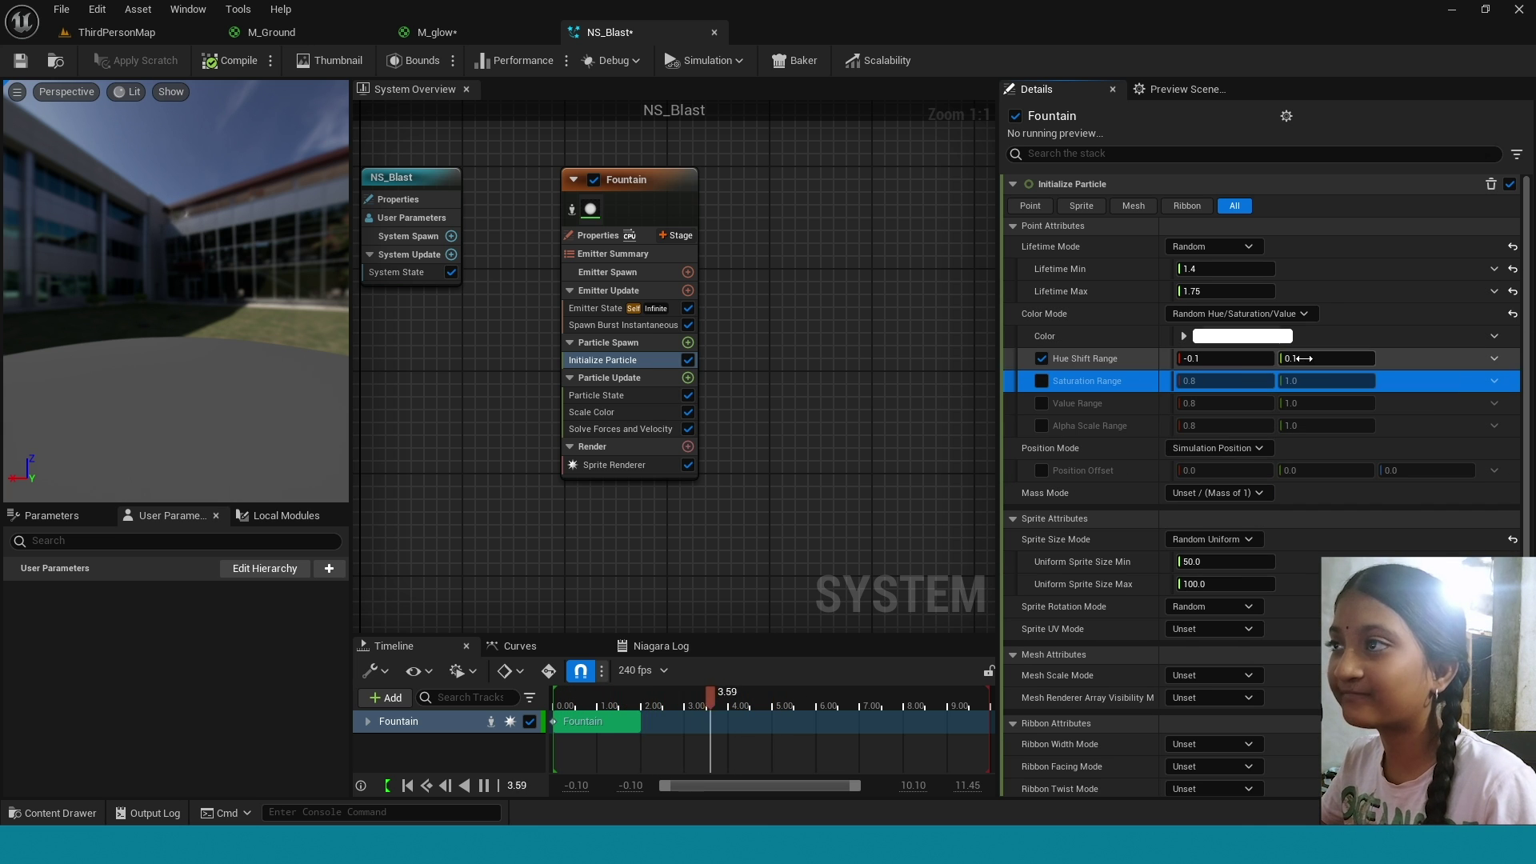
pyautogui.click(1226, 357)
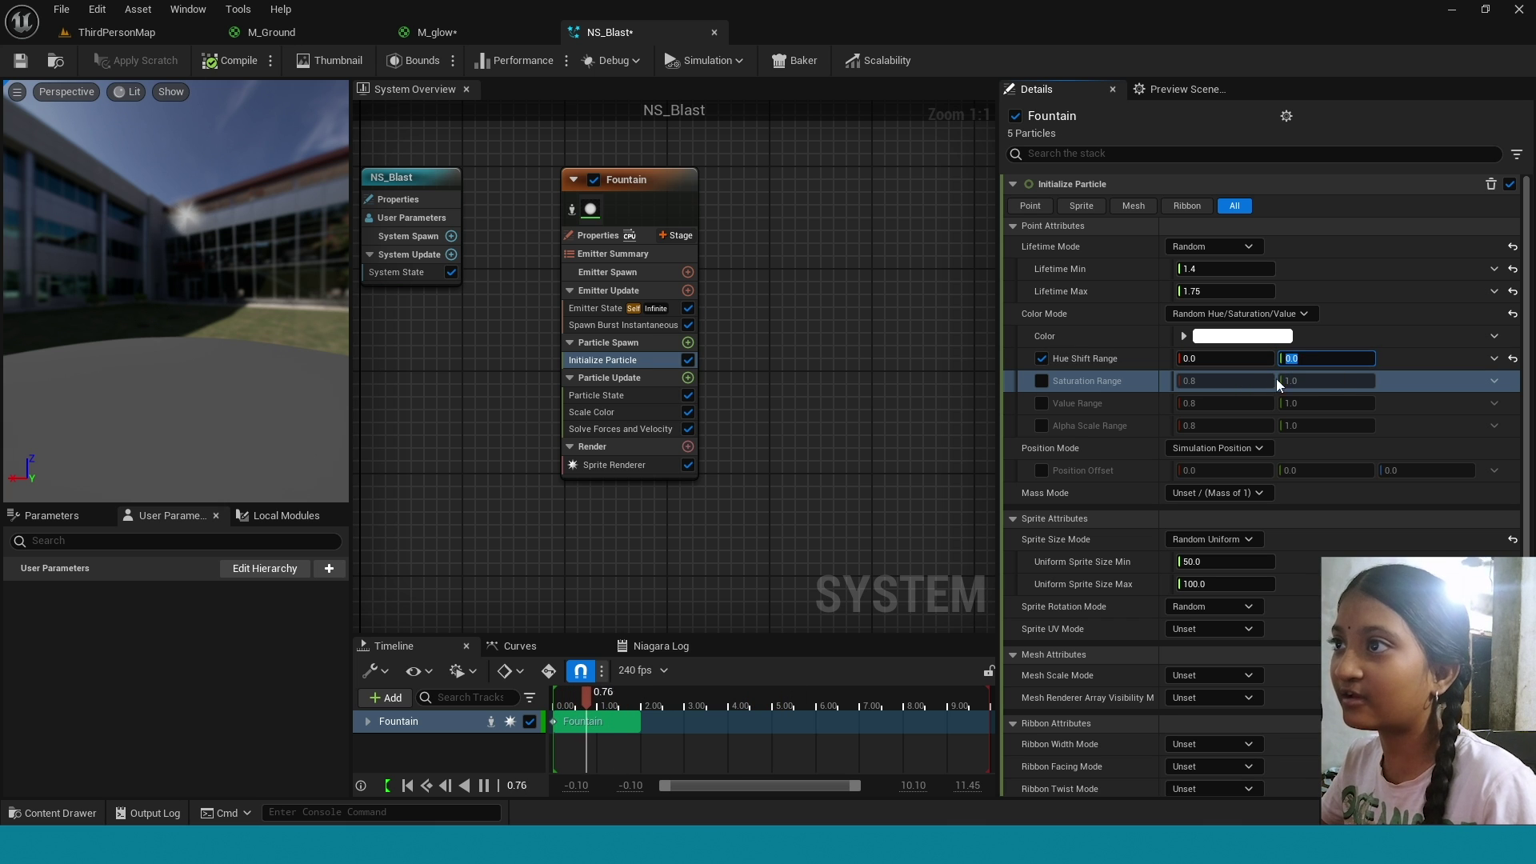
pyautogui.click(1042, 403)
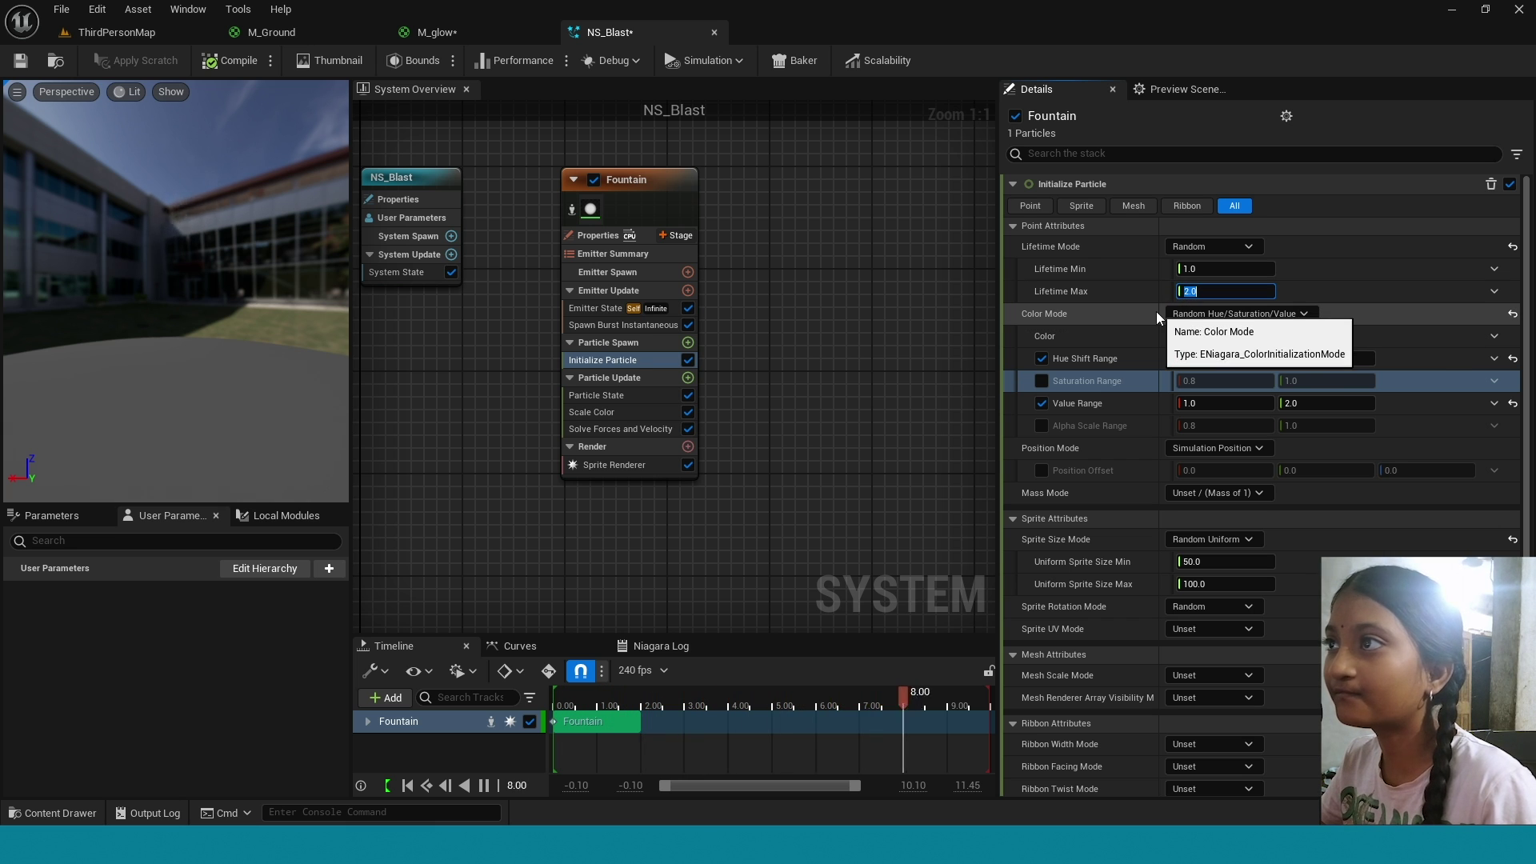
# Set the Spawn Count of the Spawn Burst Instantaneous module to 4.
pyautogui.click(635, 330)
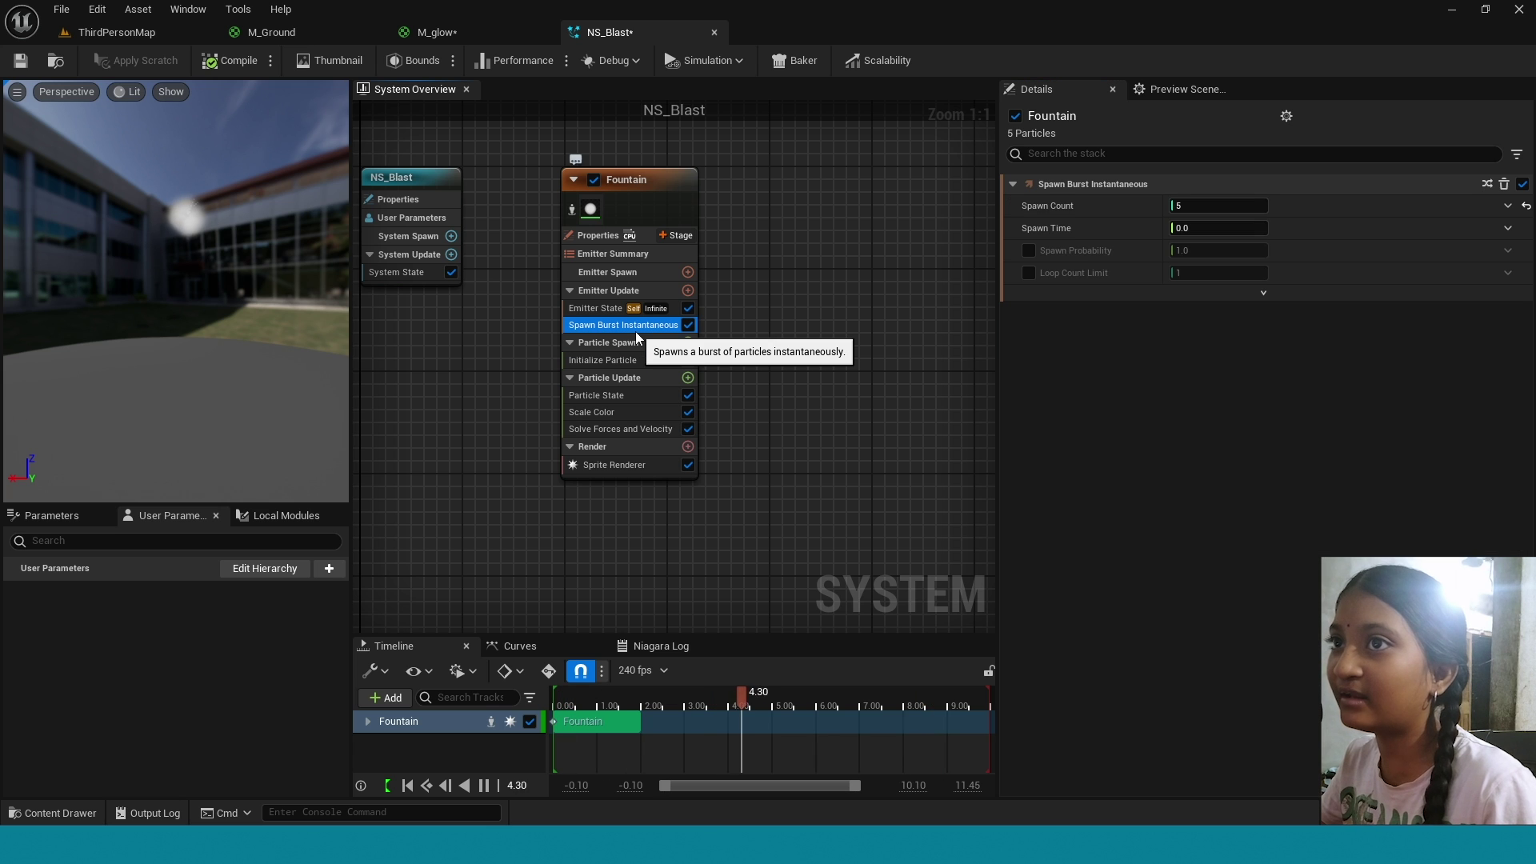
pyautogui.click(1233, 212)
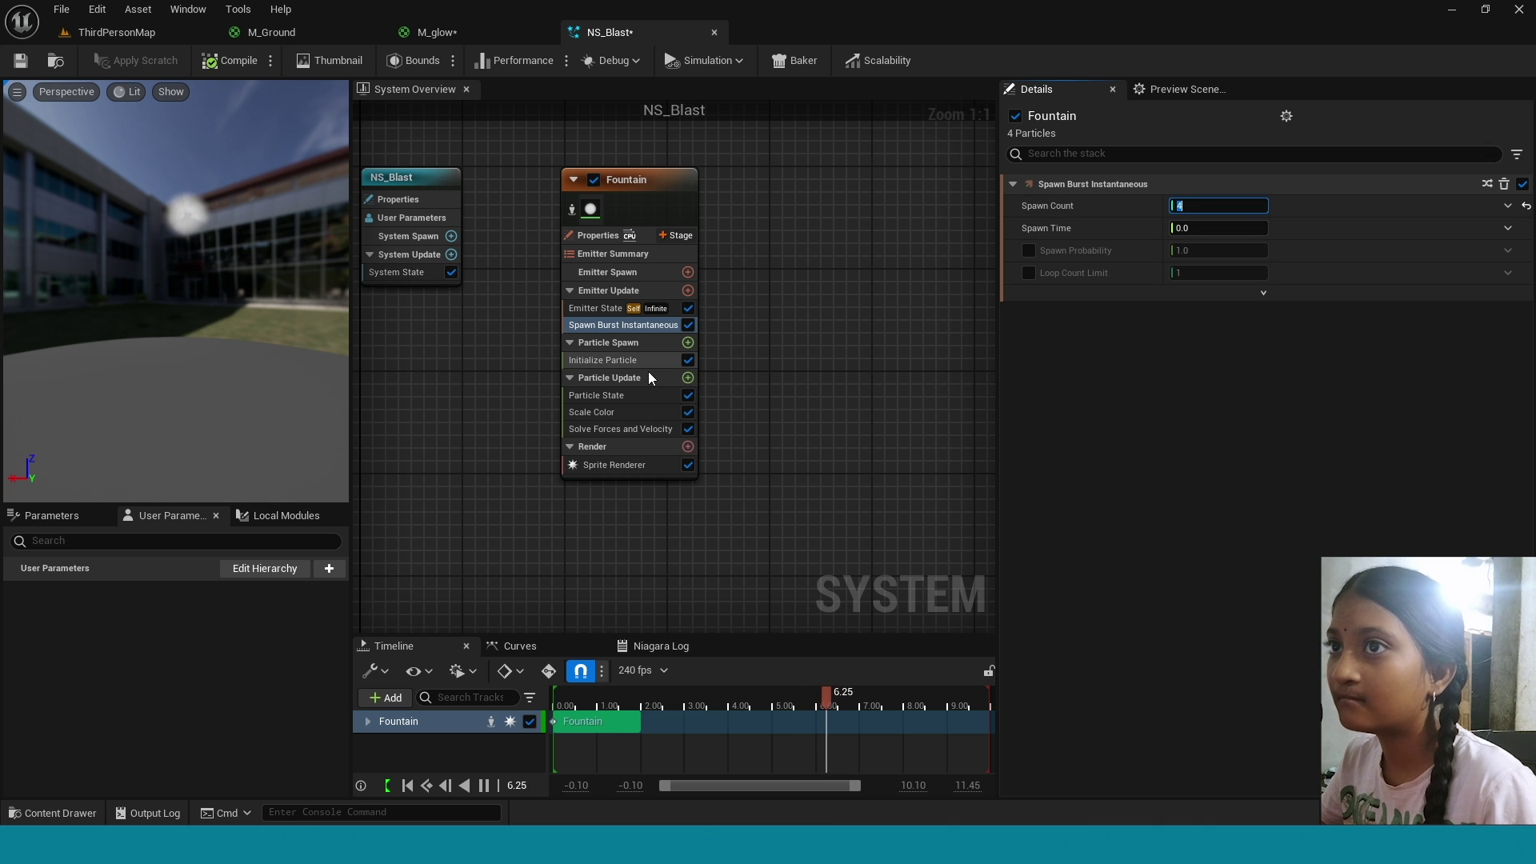
# Add a Dynamic Material Parameters module to the Fountain emitter's Particle Update stage.
pyautogui.click(687, 378)
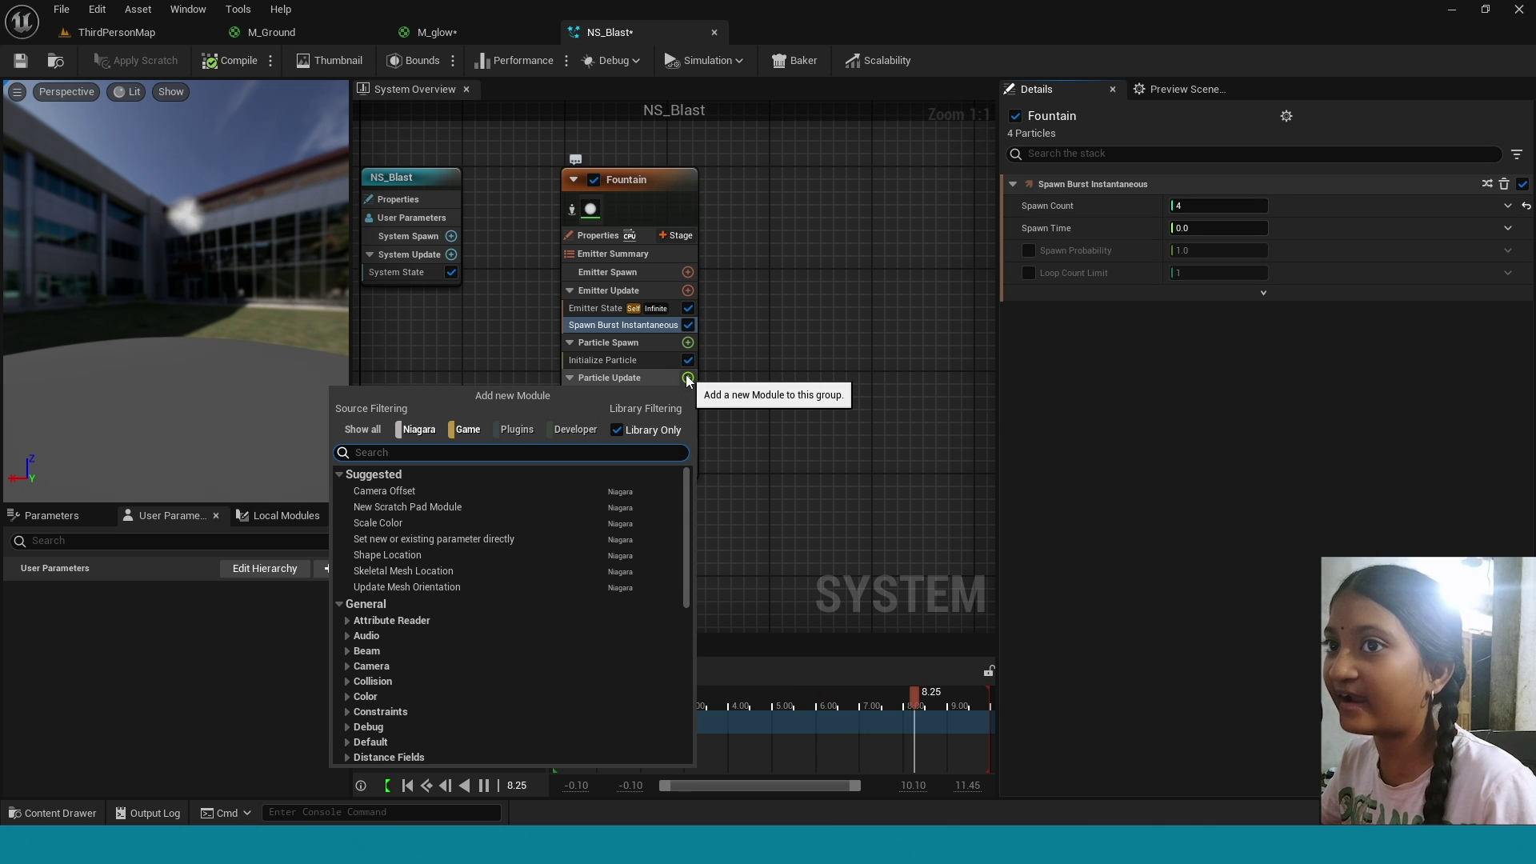
pyautogui.write('dy')
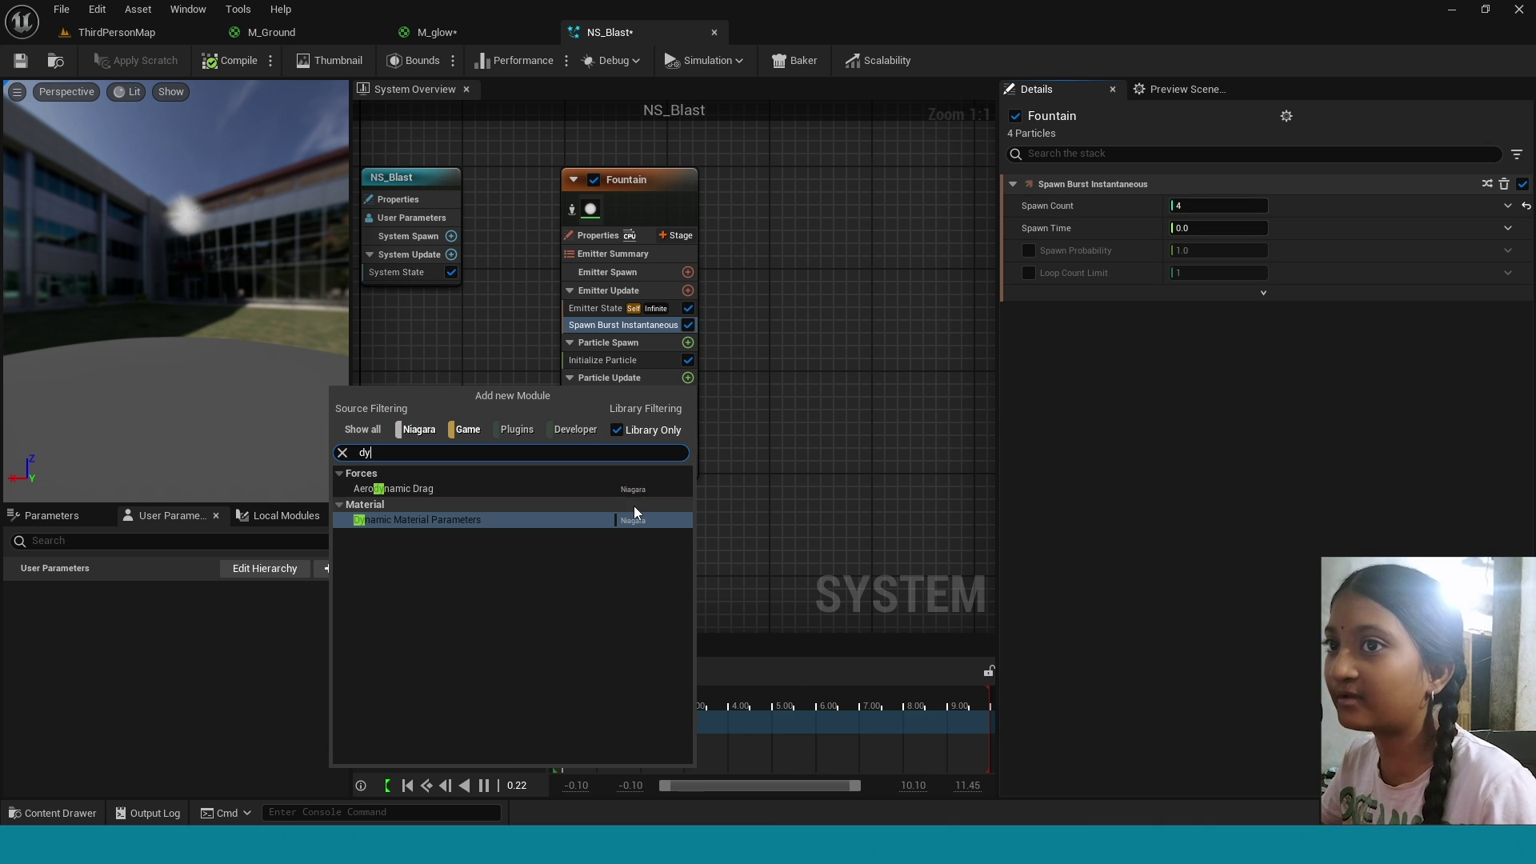
pyautogui.click(568, 519)
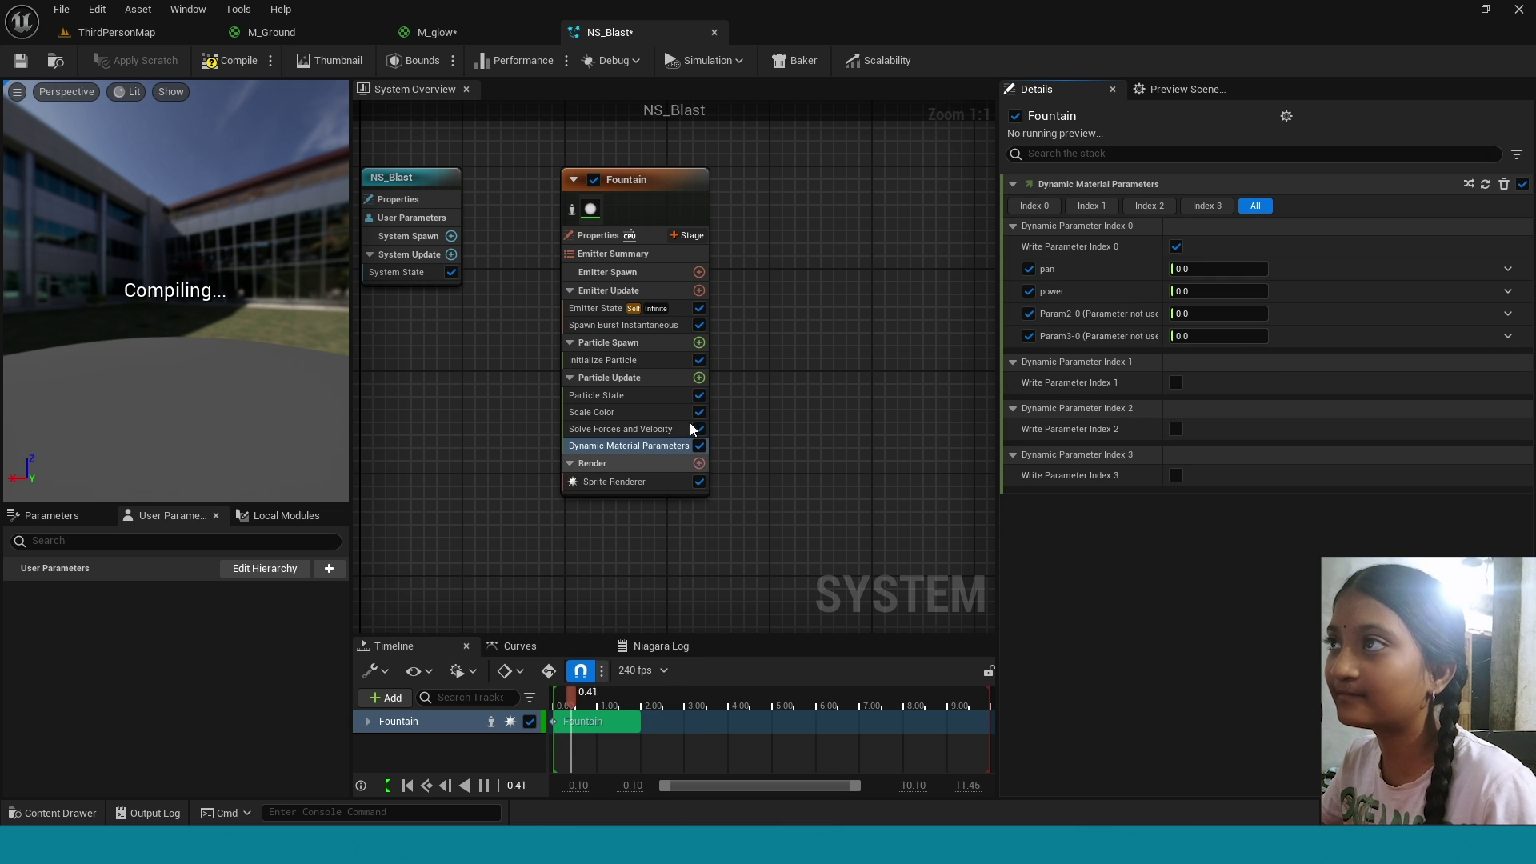
# Set the pan parameter to a Random Range Float with Minimum 1 and Maximum -1, and set the power parameter to 1.46.
pyautogui.click(1509, 271)
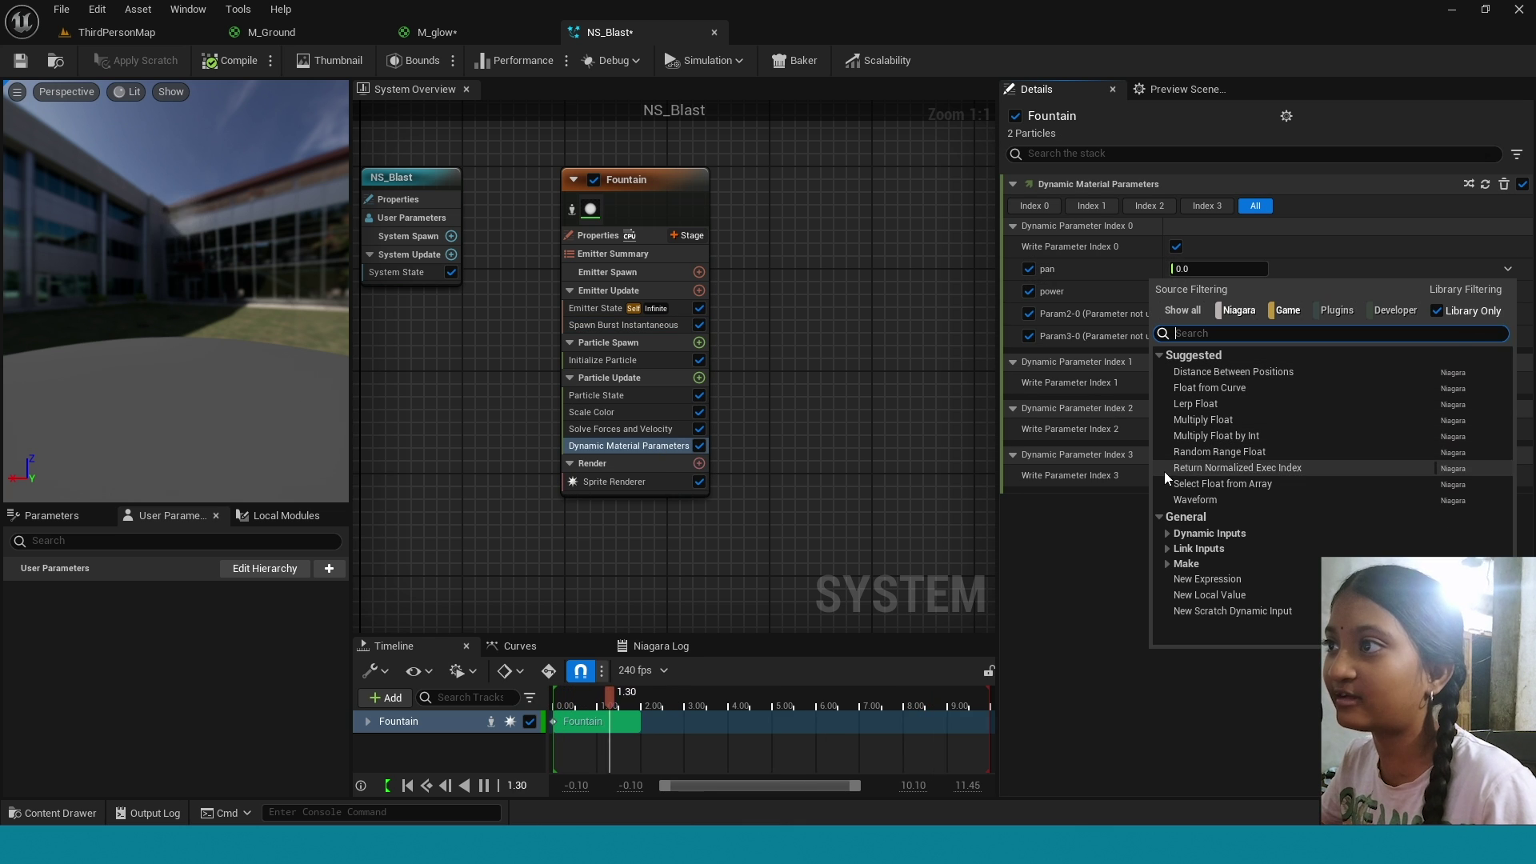
pyautogui.click(1187, 451)
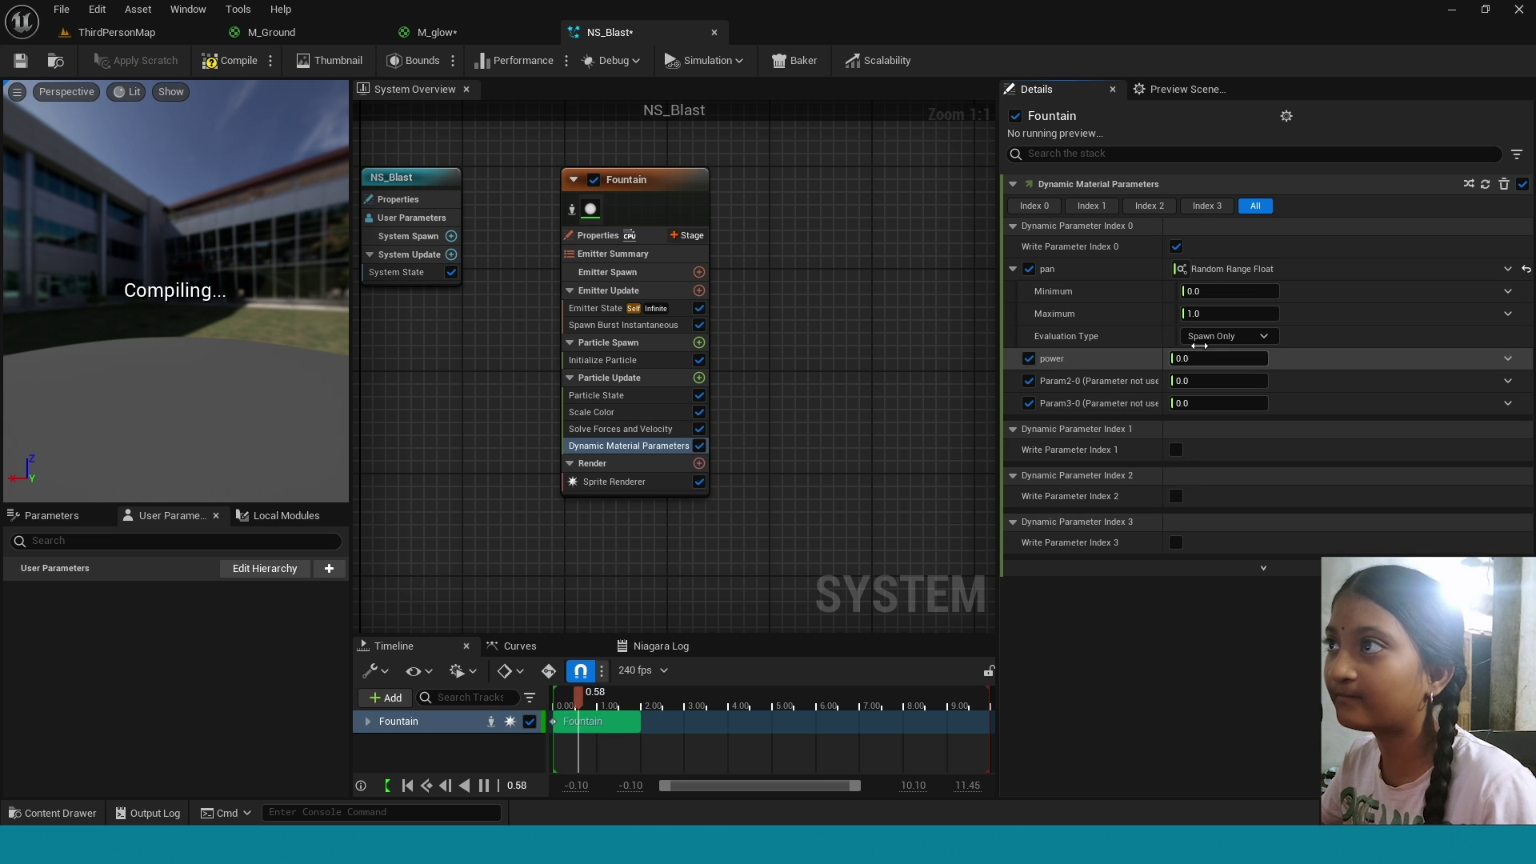
pyautogui.click(1216, 292)
pyautogui.write('1')
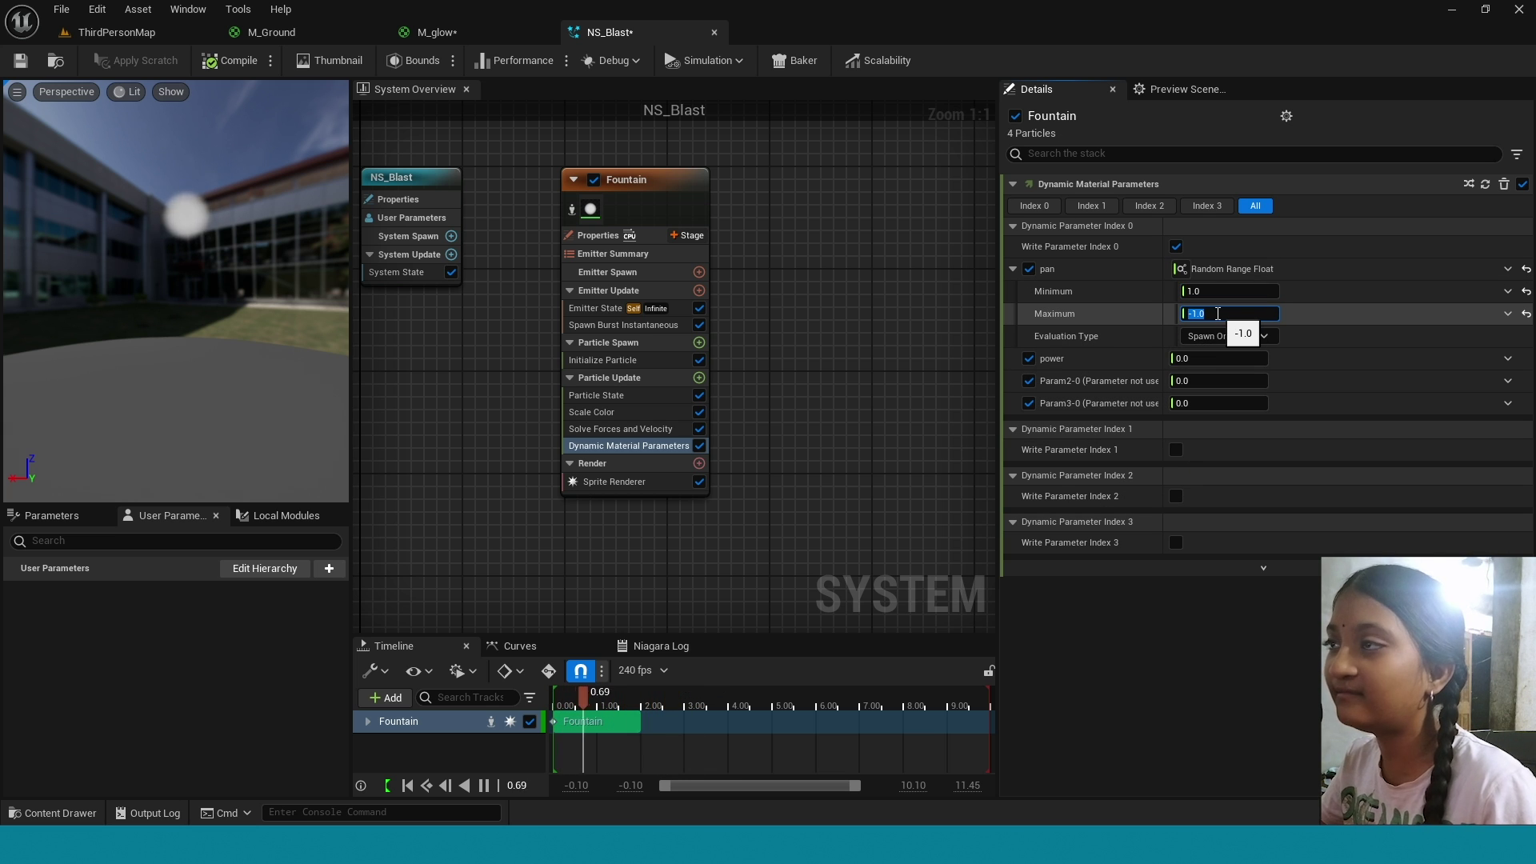
pyautogui.click(1207, 359)
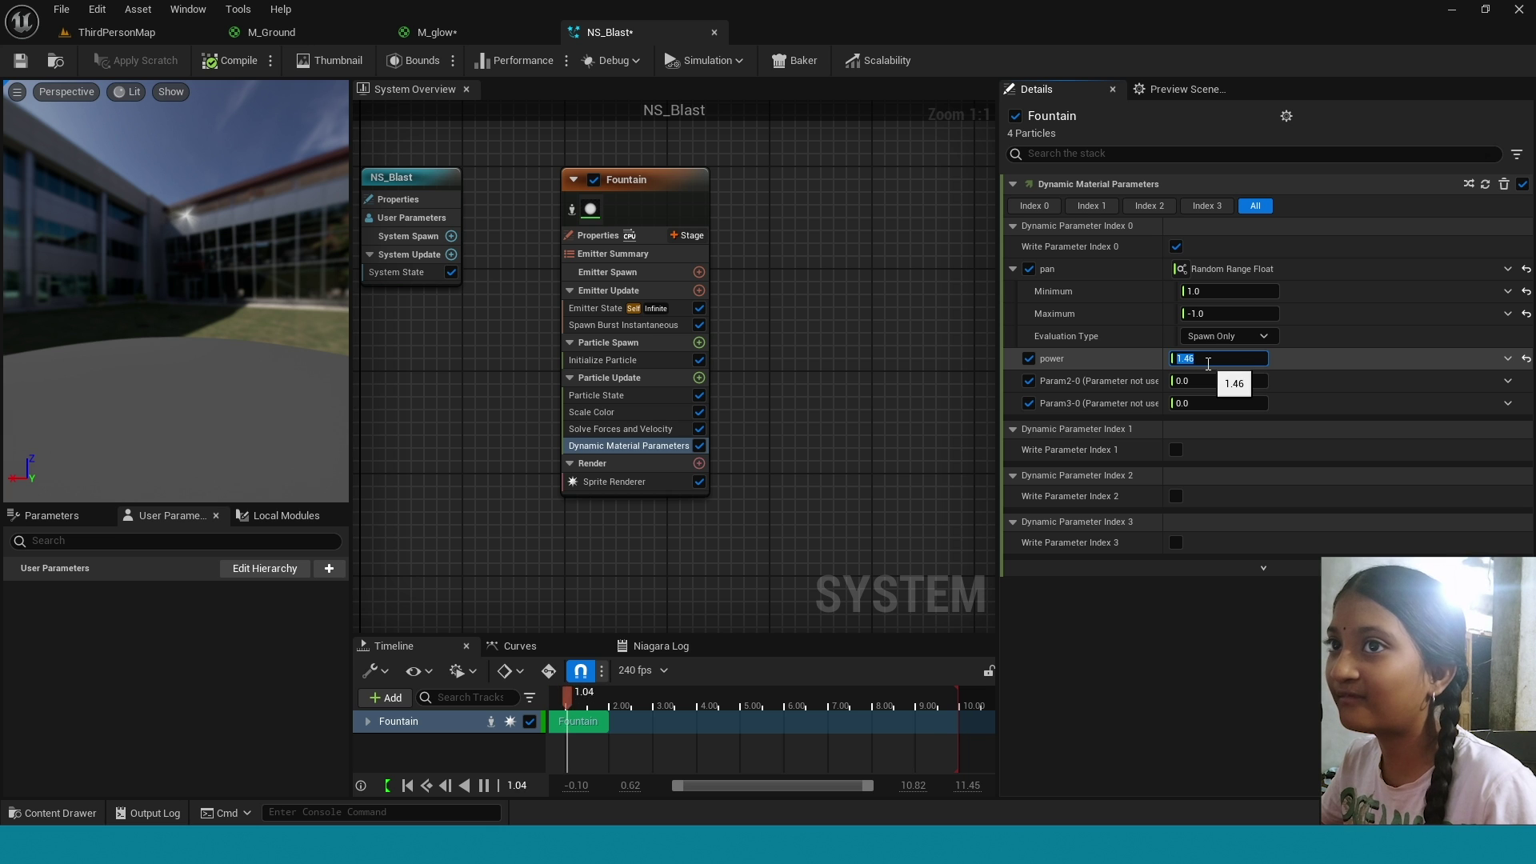
# Add a Scale Sprite Size module to Particle Update with a linear ramp-up curve and a Uniform Curve Scale of 2.
pyautogui.click(699, 377)
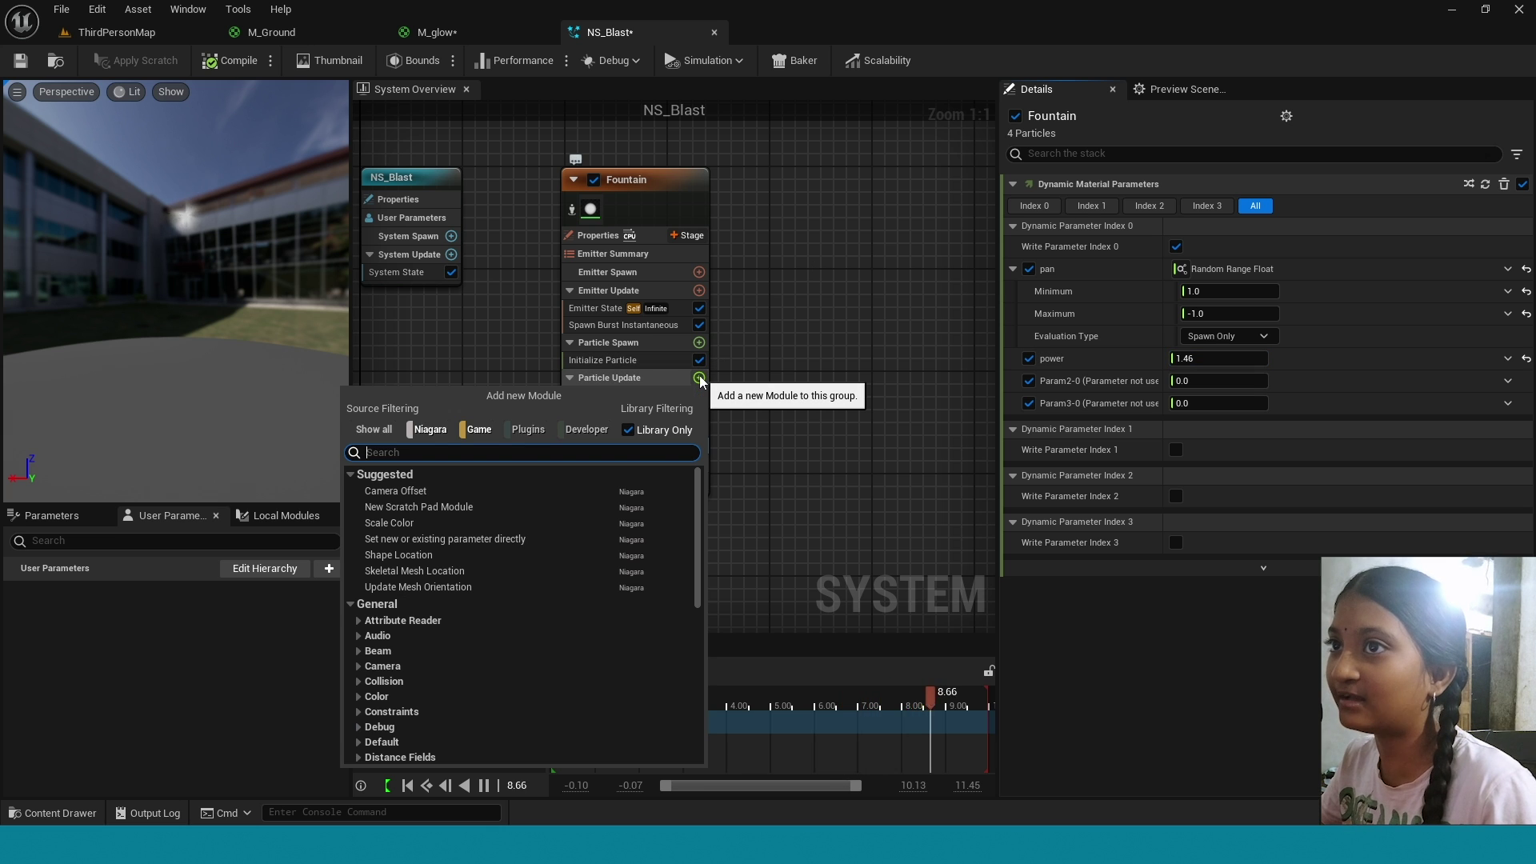
pyautogui.write('size')
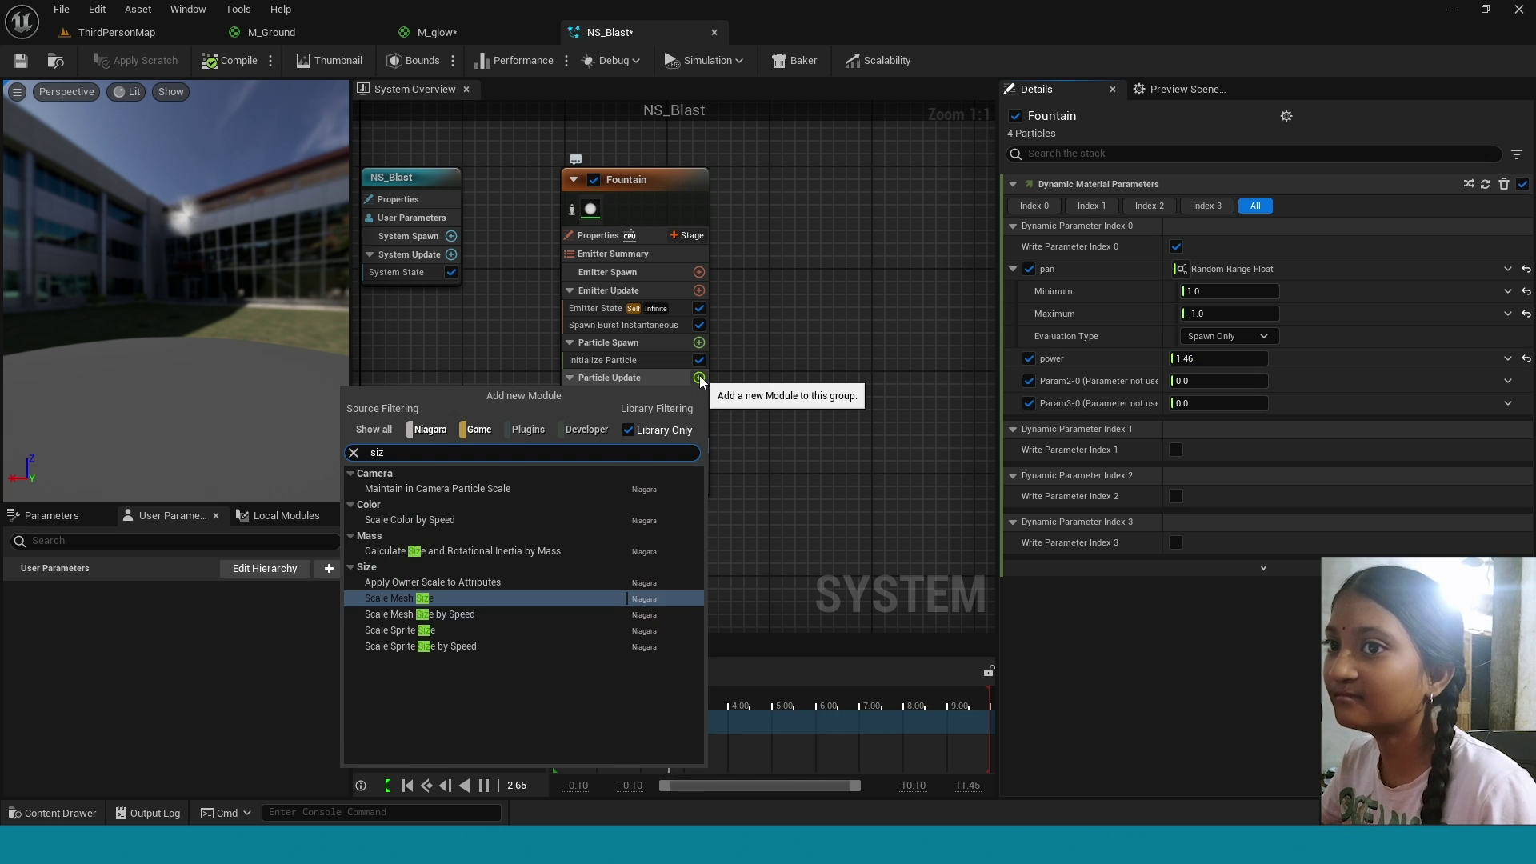
pyautogui.click(458, 630)
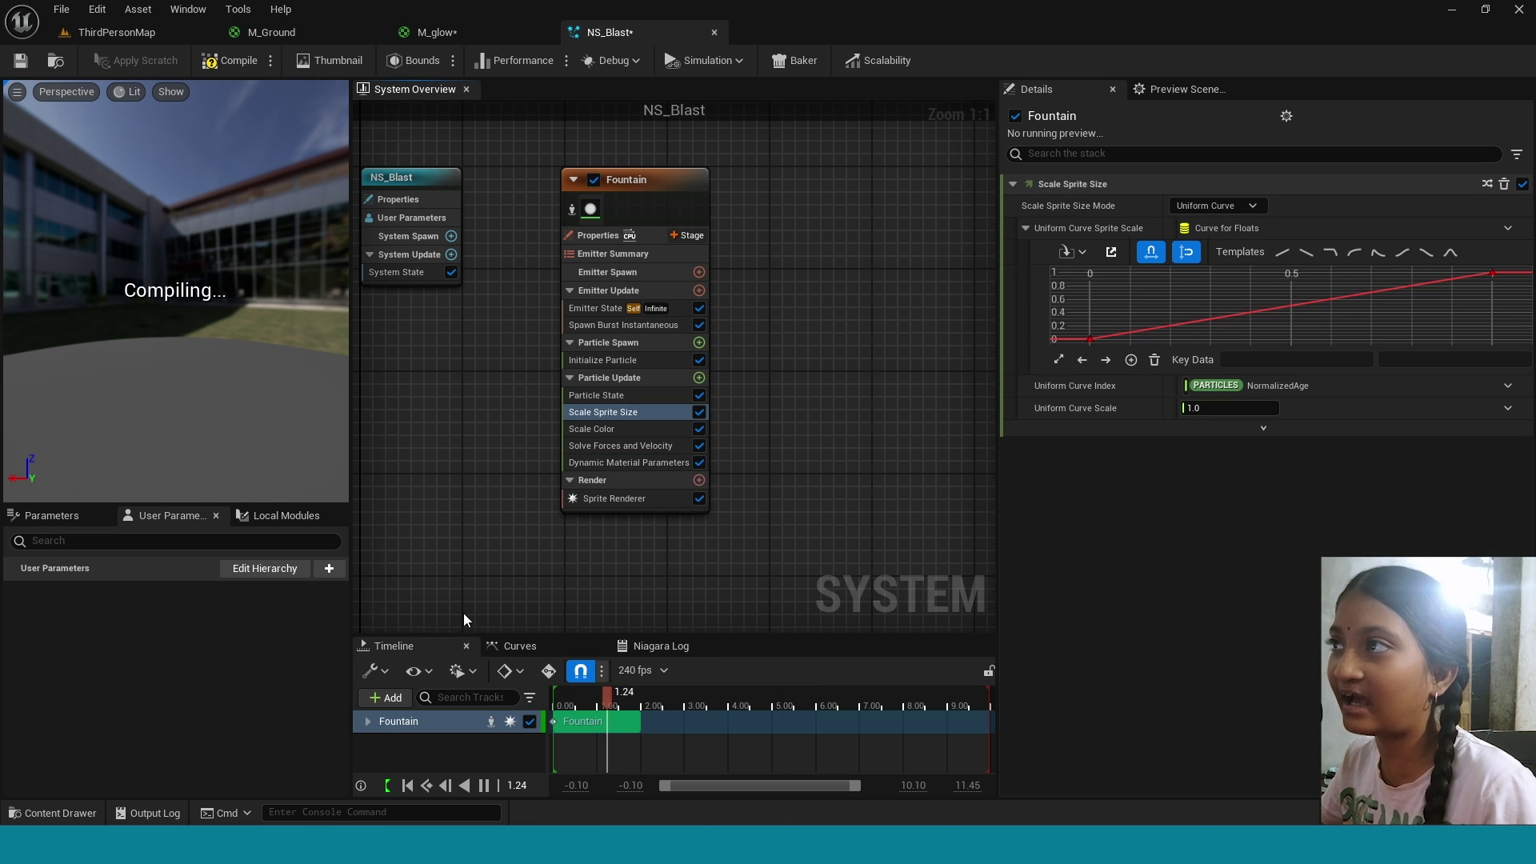
pyautogui.click(1307, 255)
pyautogui.click(1243, 410)
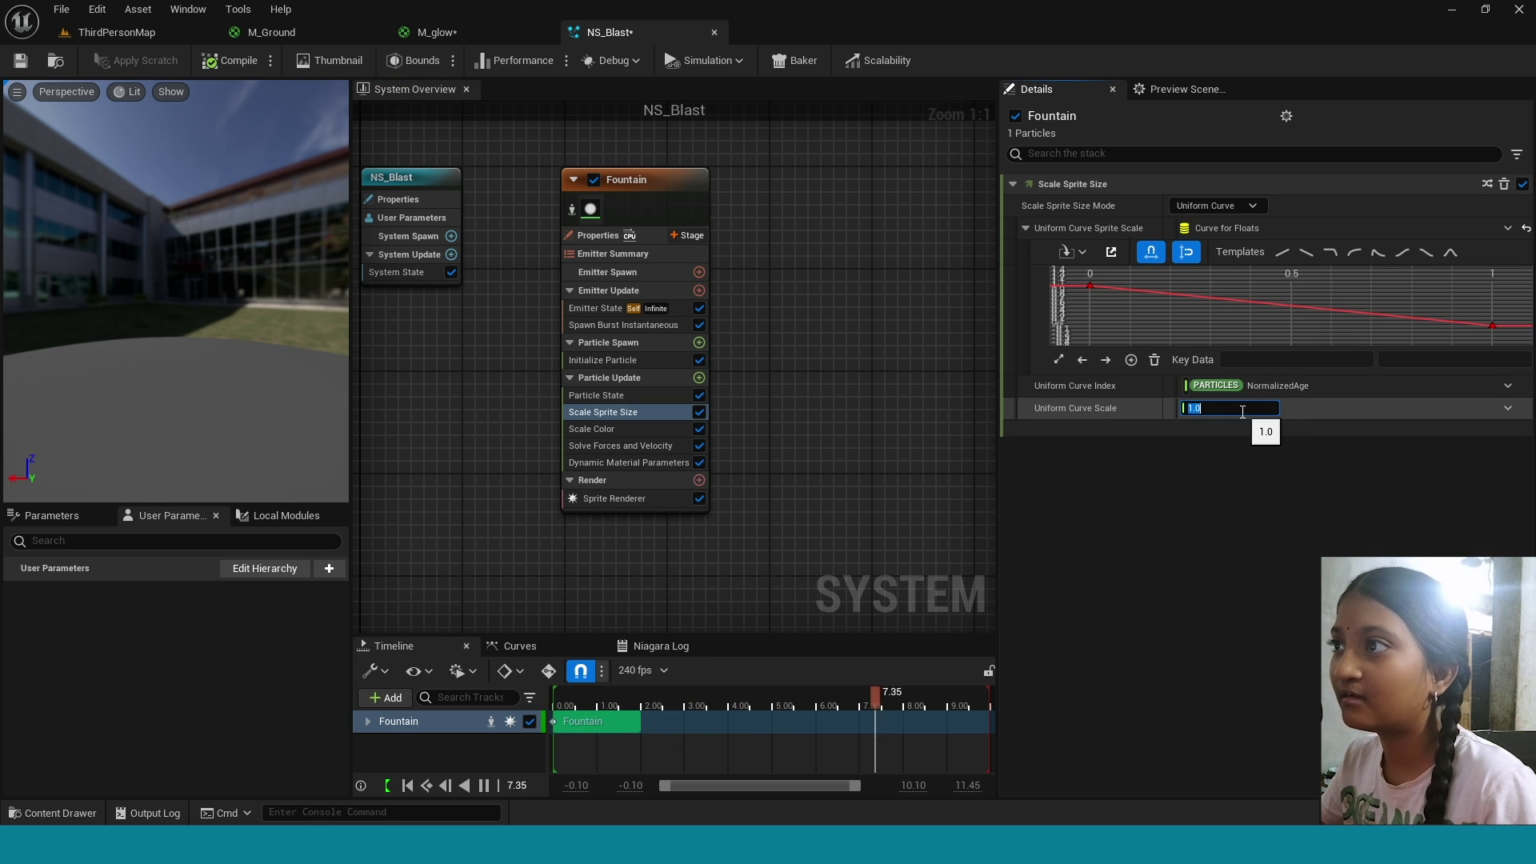
pyautogui.write('2')
pyautogui.press('Return')
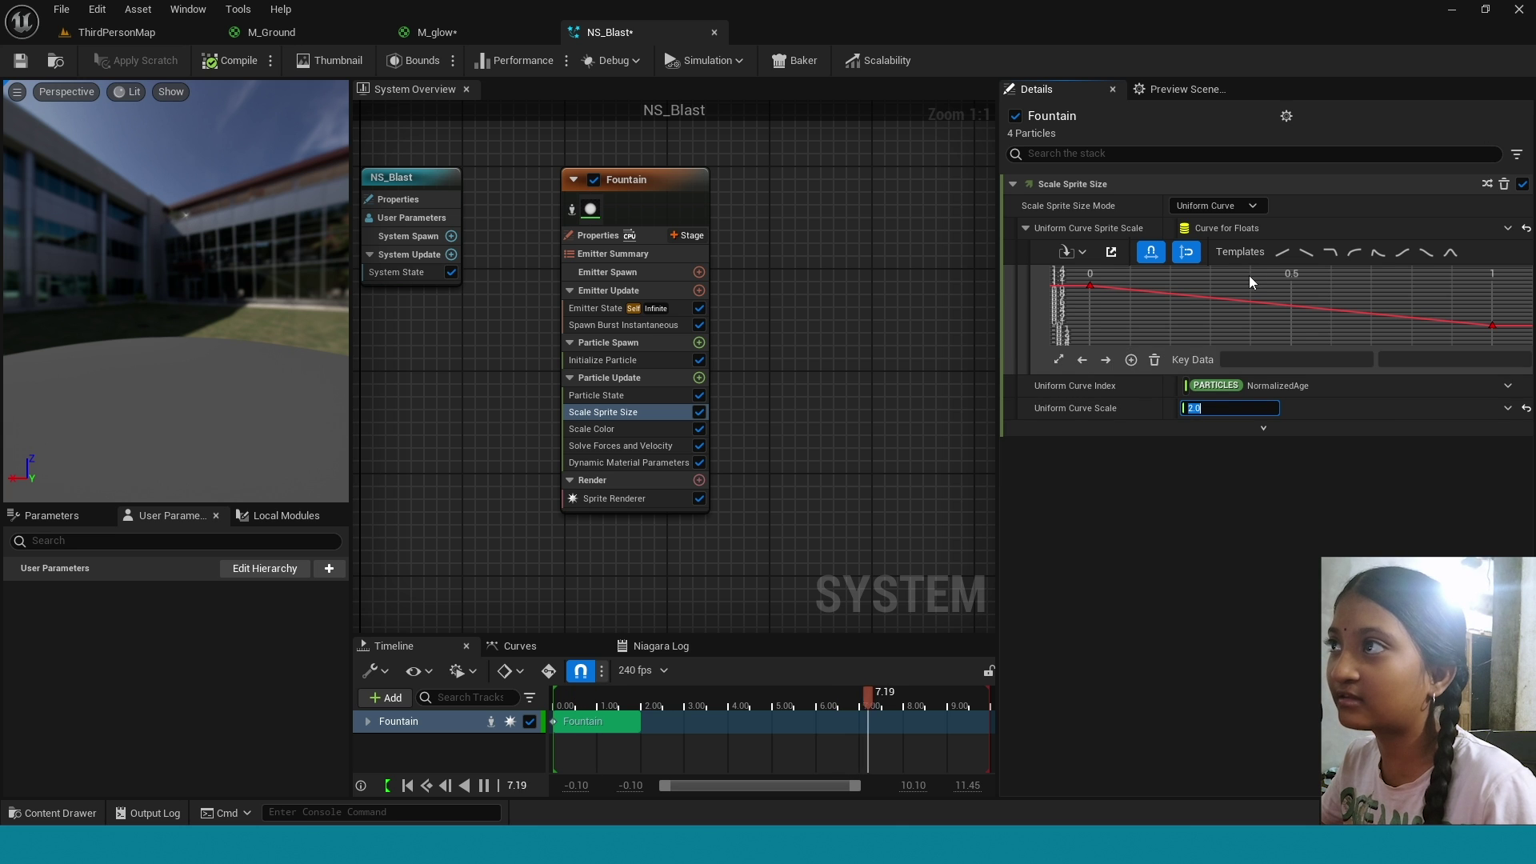
pyautogui.click(1281, 253)
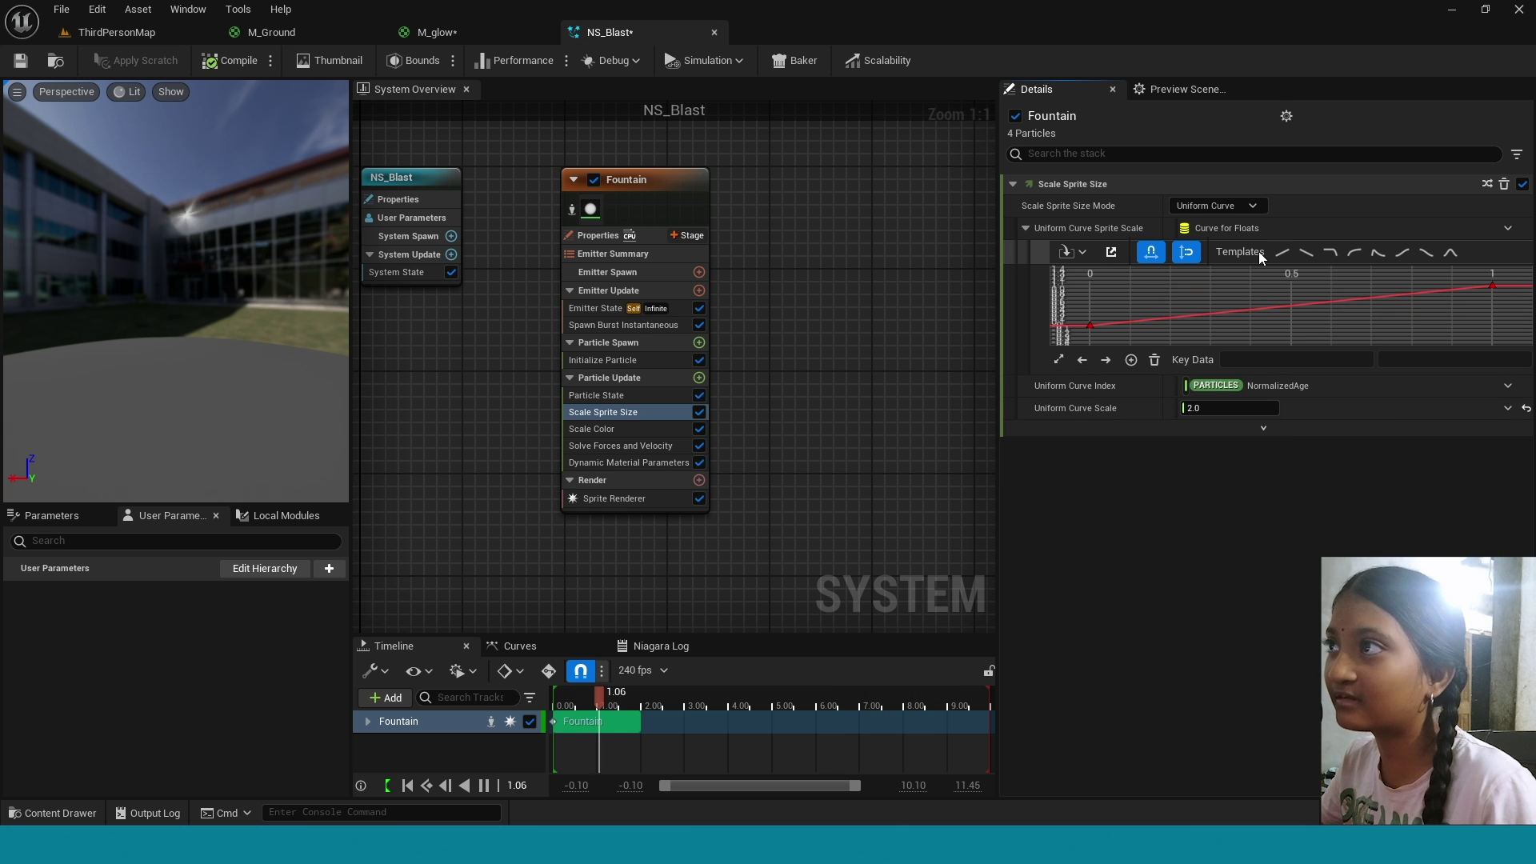
# Change the particle color in Initialize Particle to a golden yellow.
pyautogui.click(614, 361)
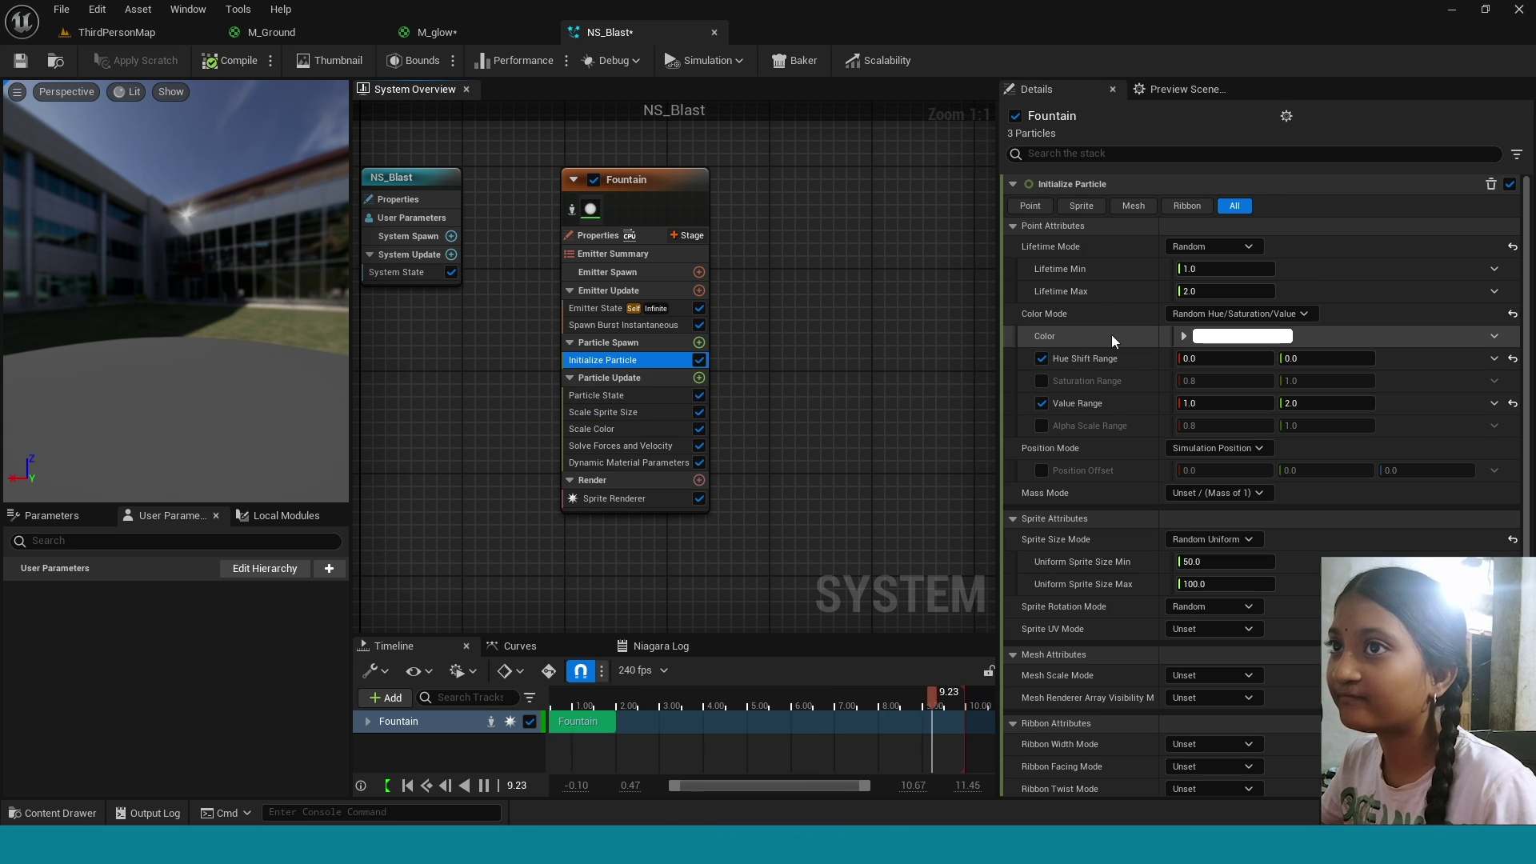
pyautogui.click(1243, 336)
pyautogui.moveTo(1067, 551)
pyautogui.mouseDown()
pyautogui.moveTo(1060, 489)
pyautogui.moveTo(1060, 518)
pyautogui.moveTo(1010, 512)
pyautogui.moveTo(1044, 521)
pyautogui.mouseUp()
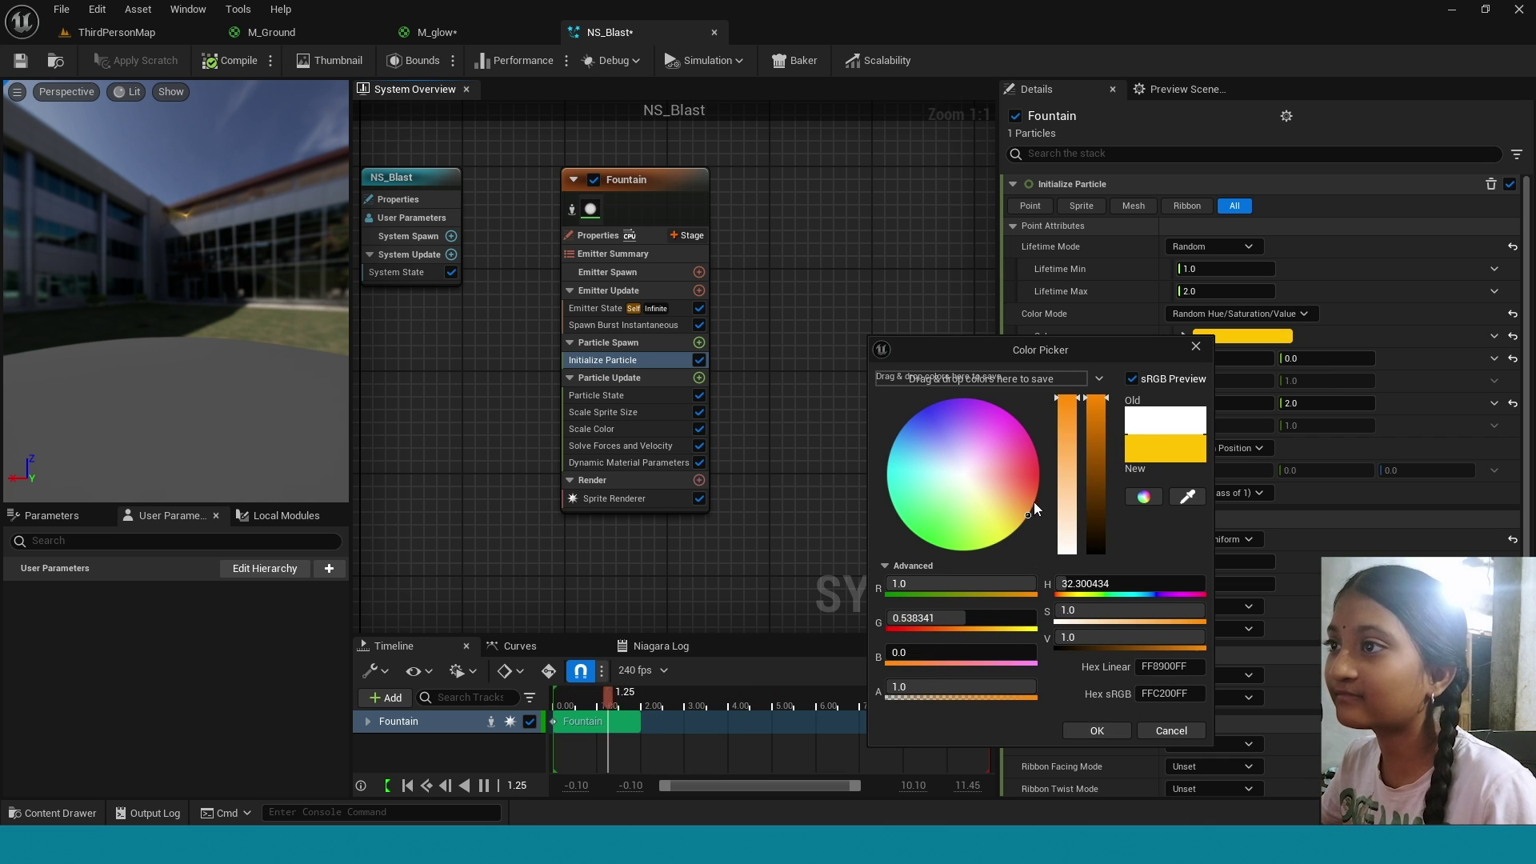
pyautogui.click(1108, 731)
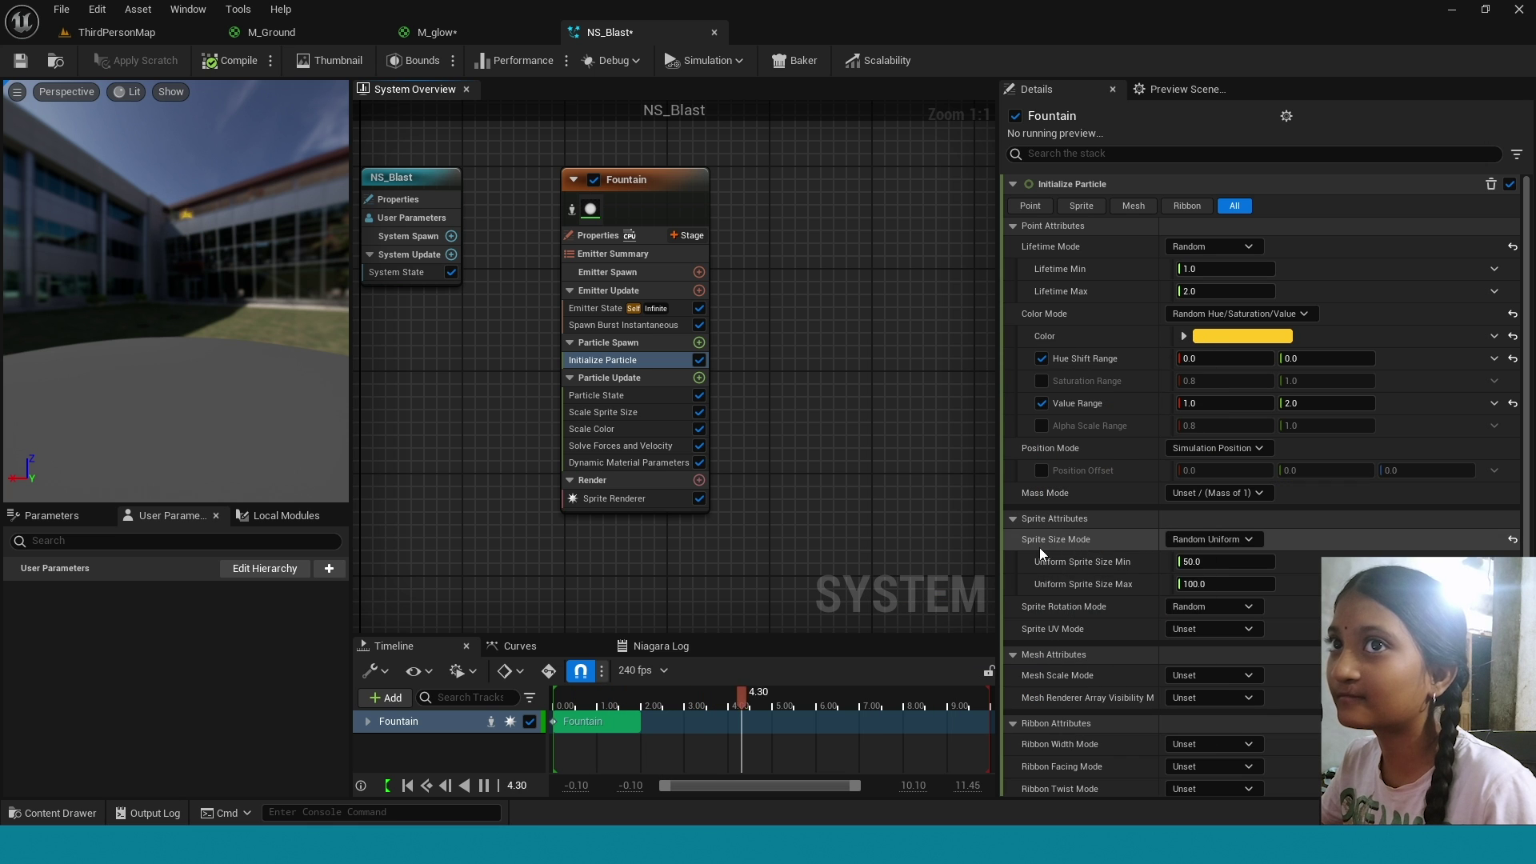
# Duplicate the Fountain emitter and place the copy directly beside the original in the System Overview.
pyautogui.click(665, 188)
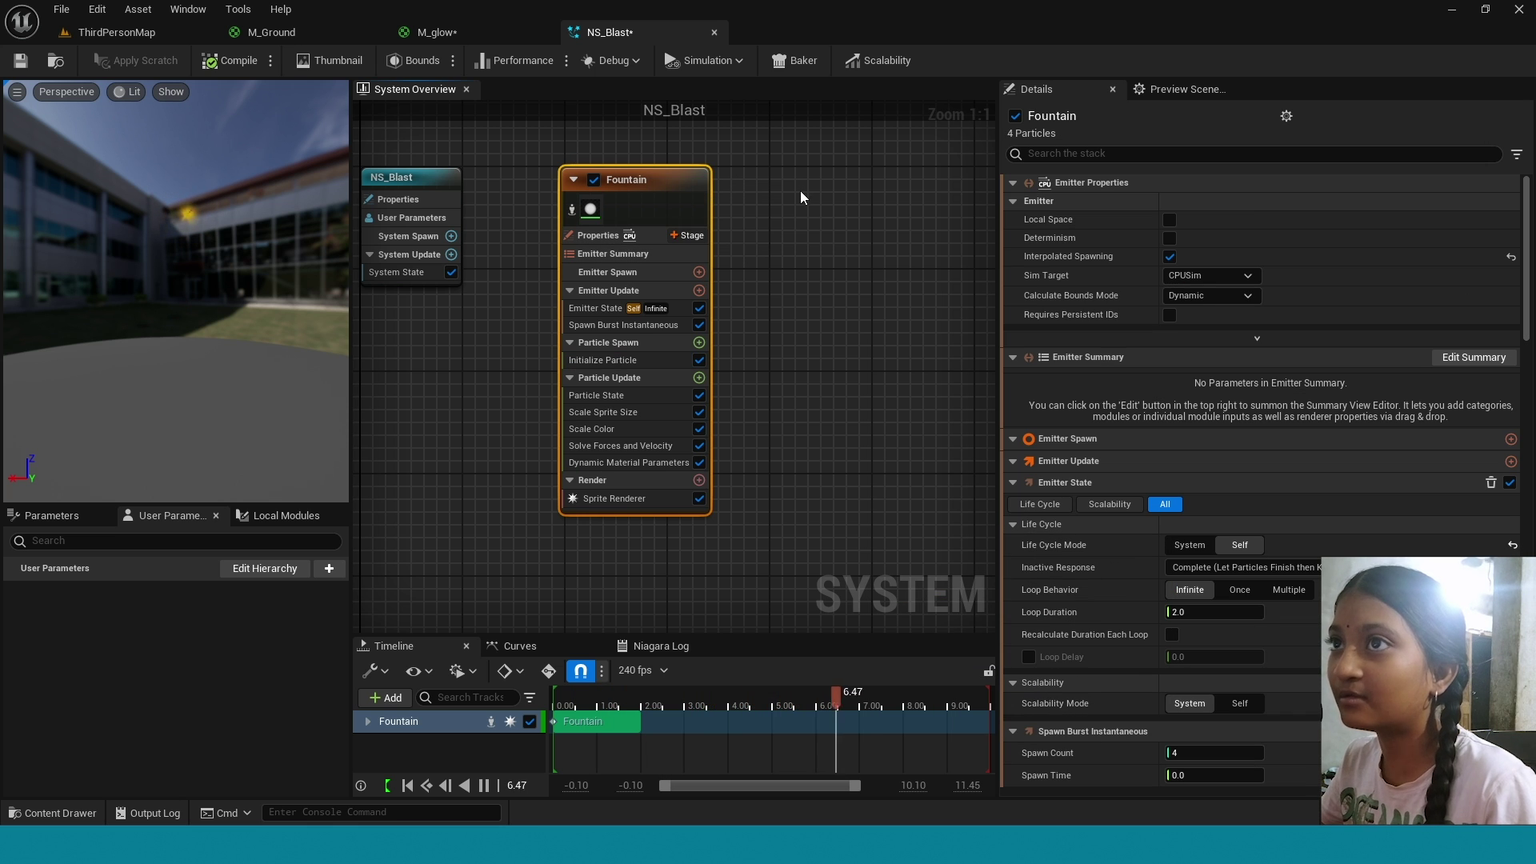
pyautogui.hotkey('ctrl', 'd')
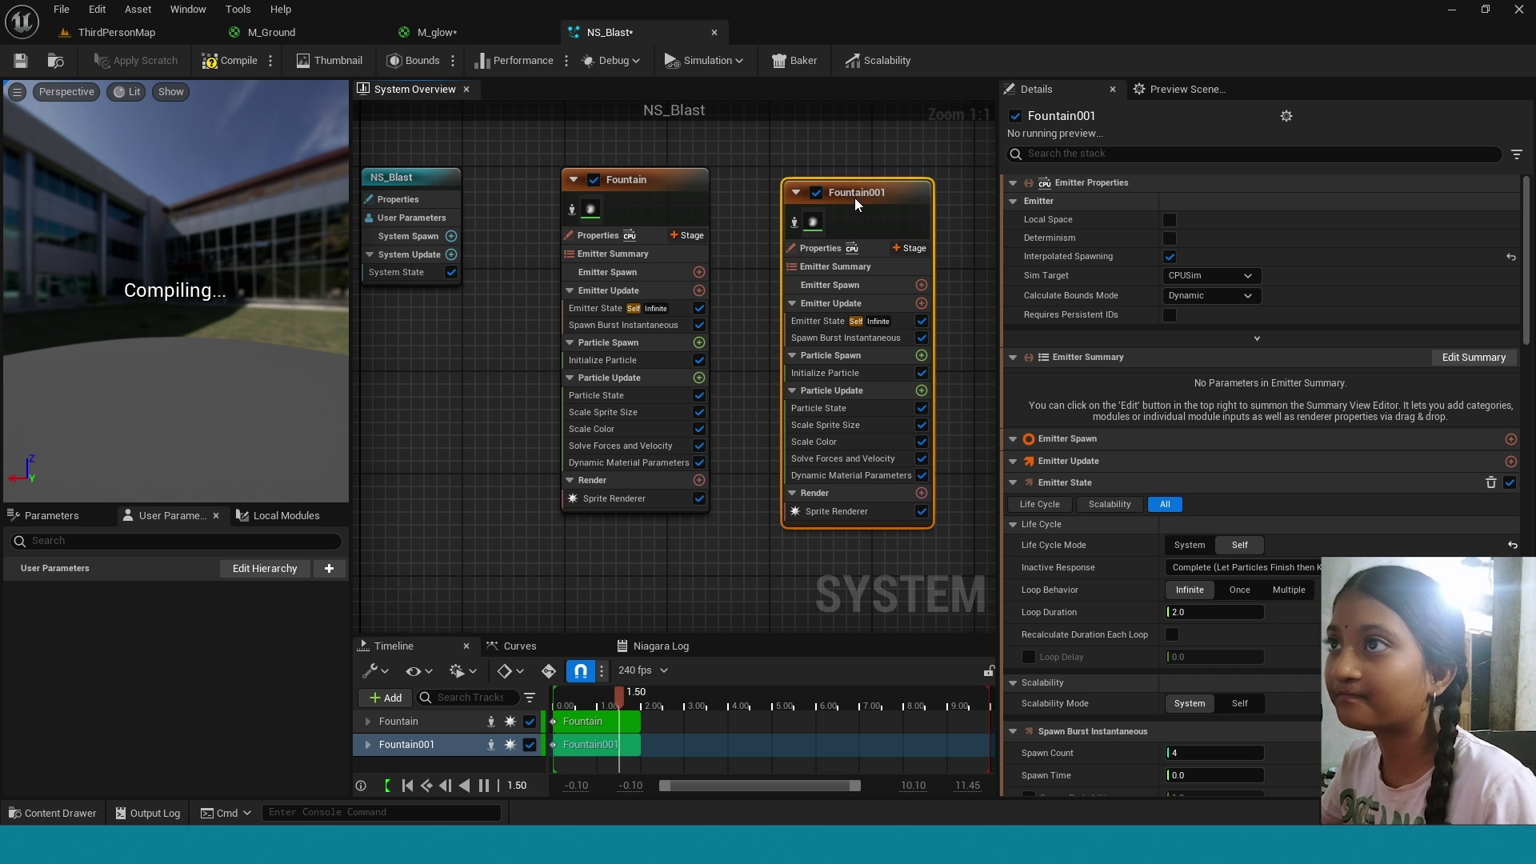
pyautogui.moveTo(861, 205); pyautogui.dragTo(822, 180)
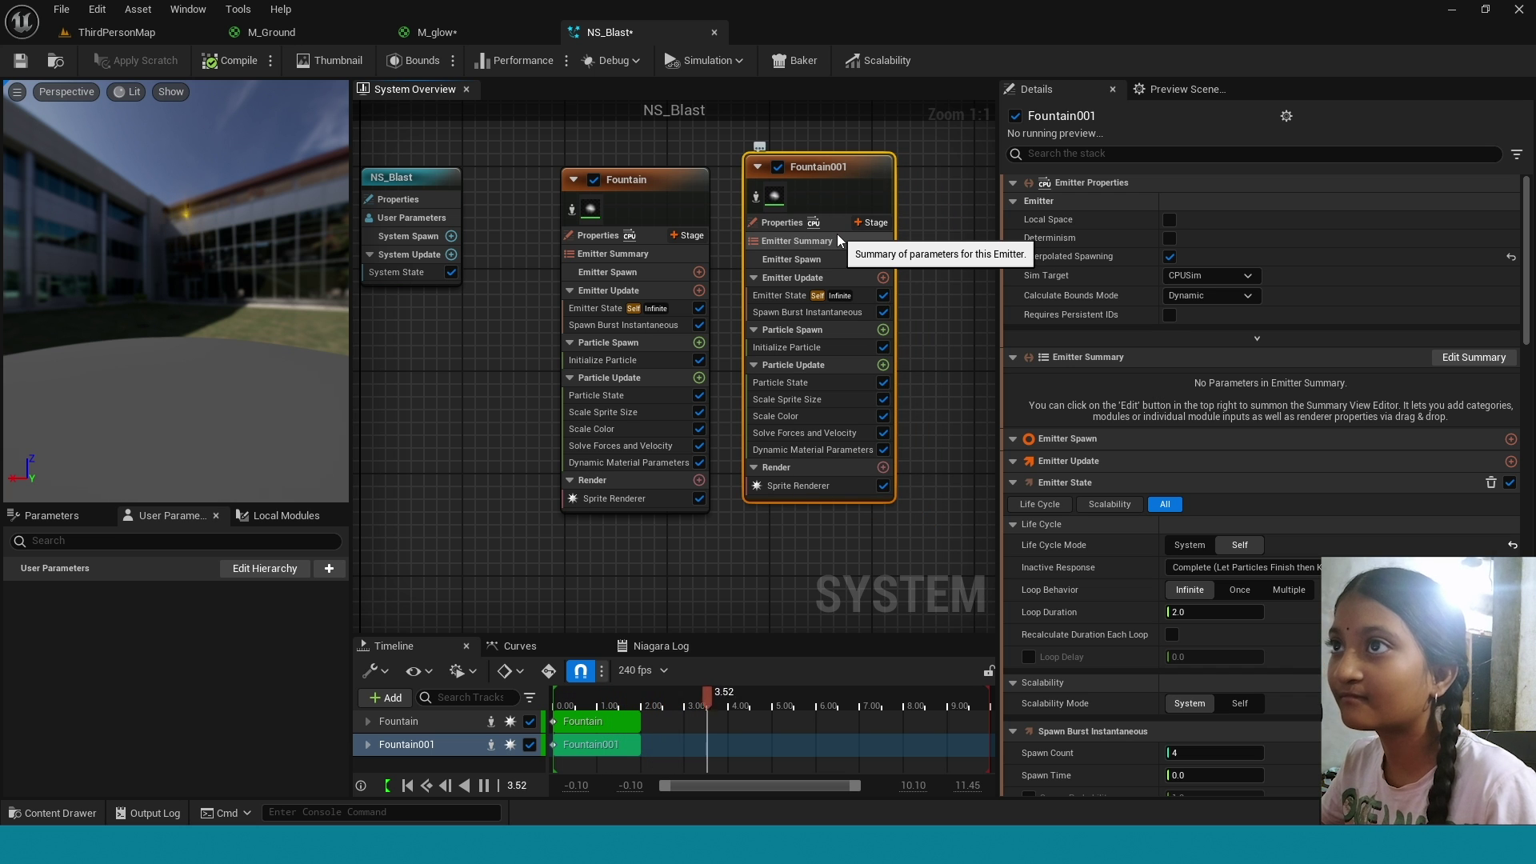
# Set the Fountain001 Sprite Renderer's Alignment to Custom Alignment and its Facing Mode to Custom Facing Vector.
pyautogui.click(797, 486)
pyautogui.click(1179, 315)
pyautogui.click(1209, 358)
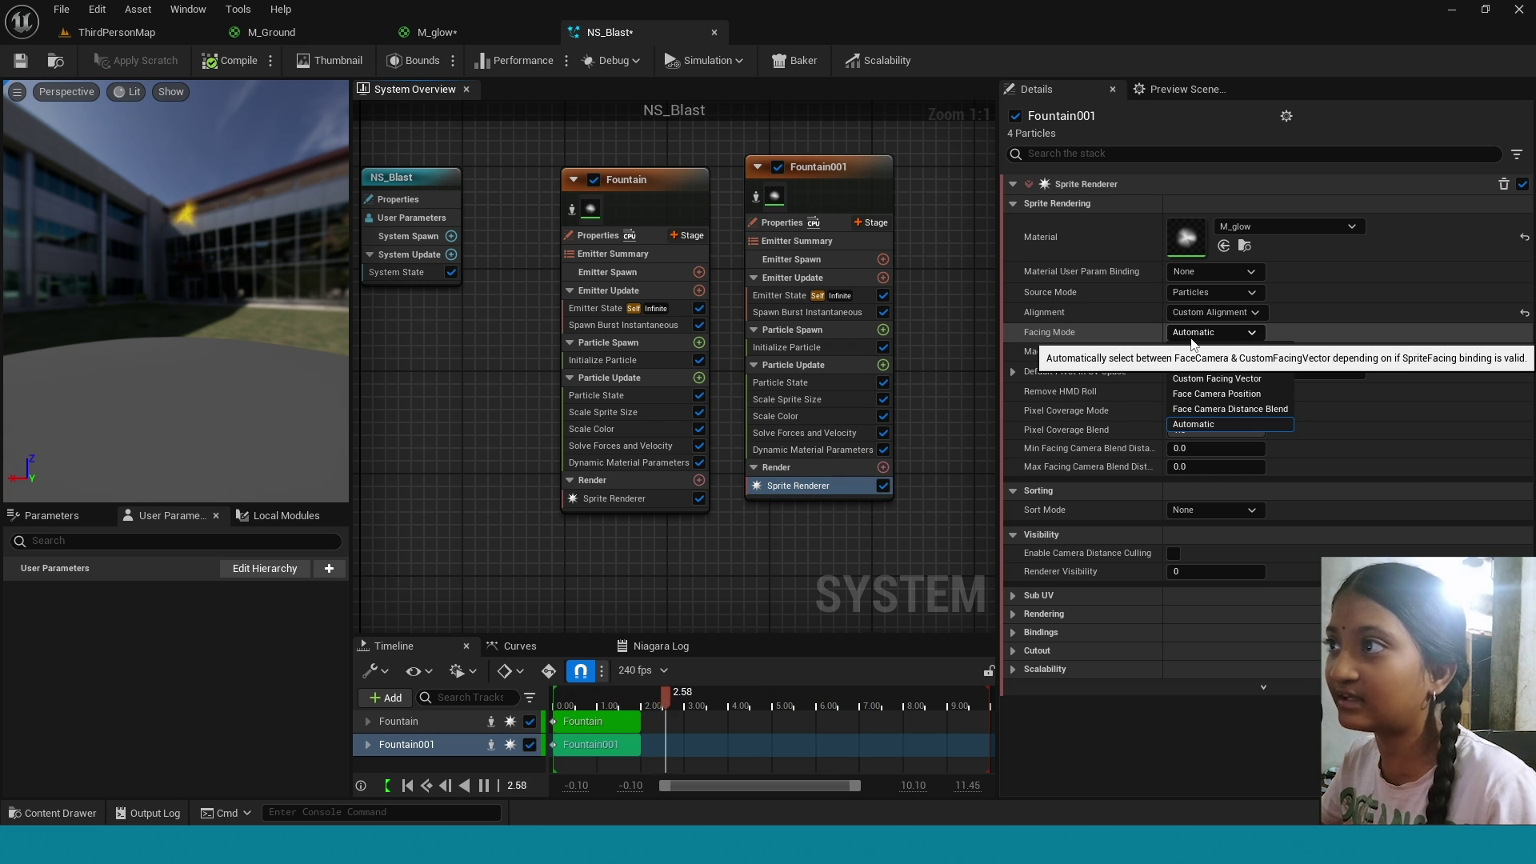
pyautogui.click(1177, 333)
pyautogui.click(1213, 381)
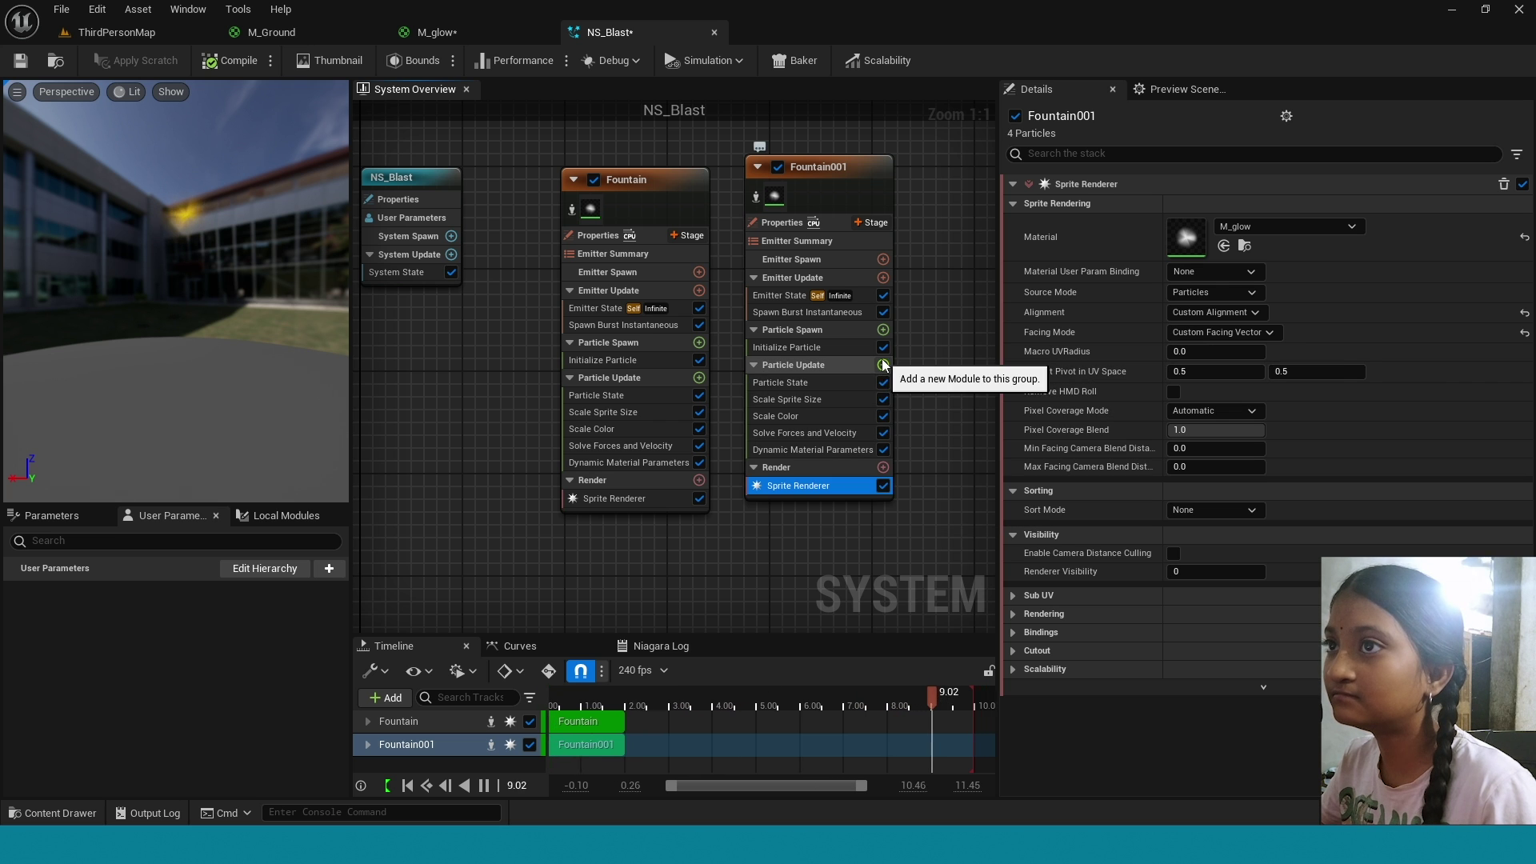
# Add an Align Sprite to Mesh Orientation module to Fountain001's Particle Update and set its first Mesh Orientation Relative vector to 0, 0, 1.
pyautogui.click(883, 365)
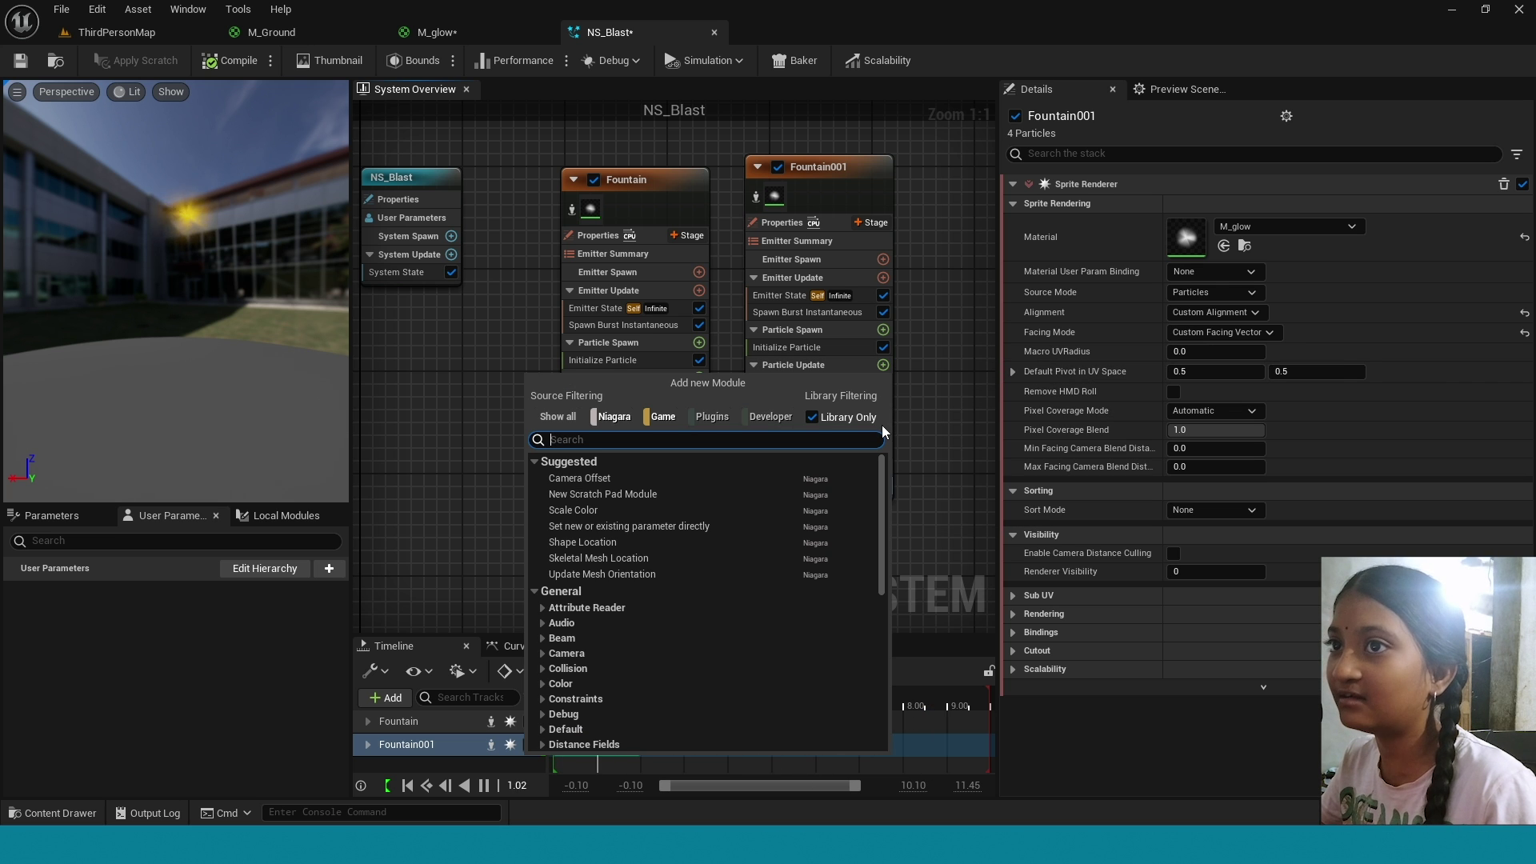
pyautogui.write('ali')
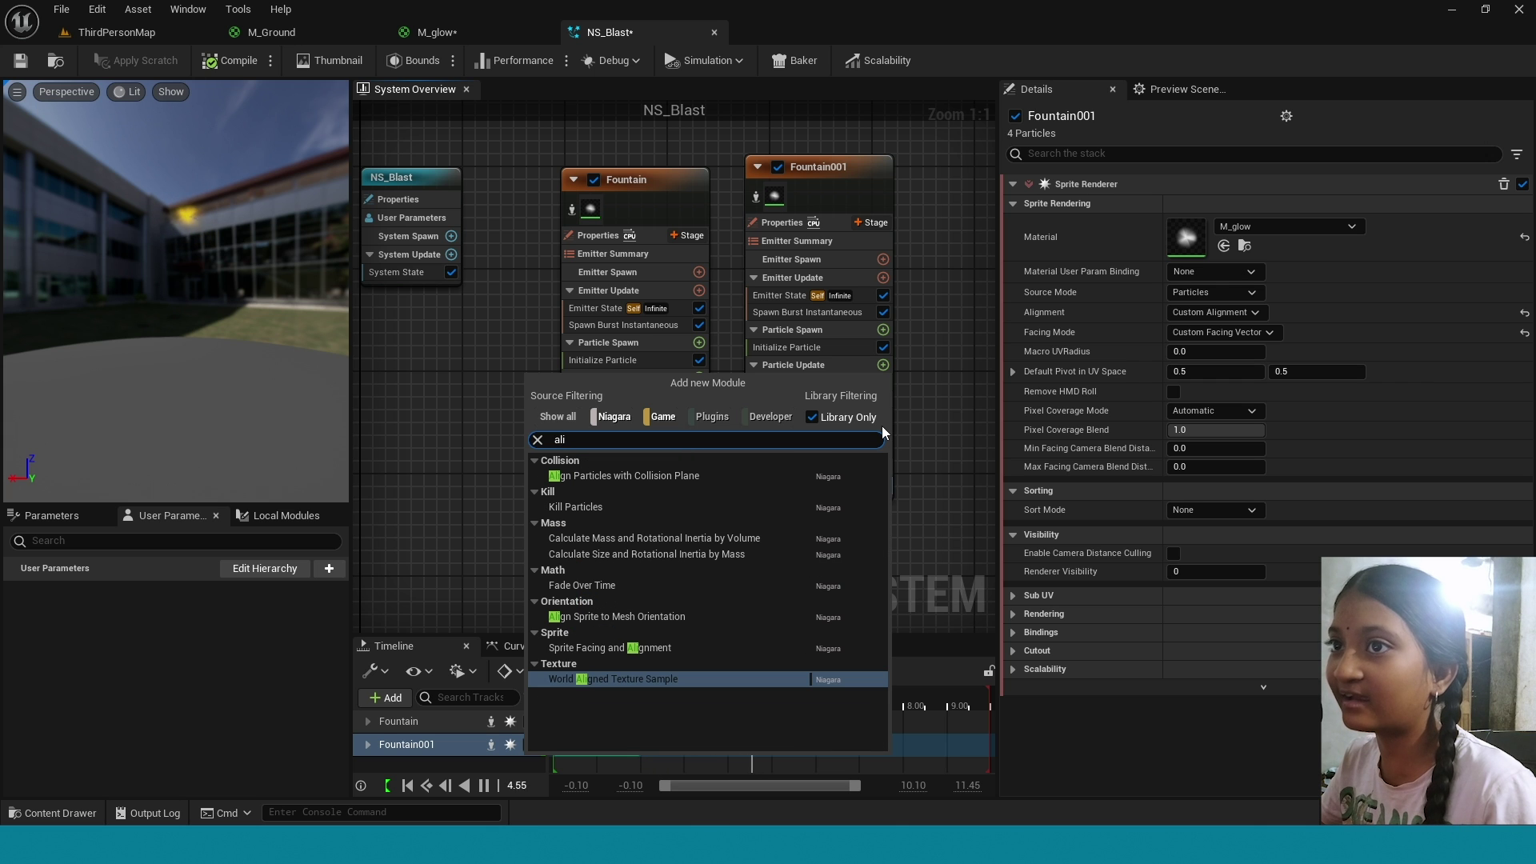
pyautogui.click(633, 616)
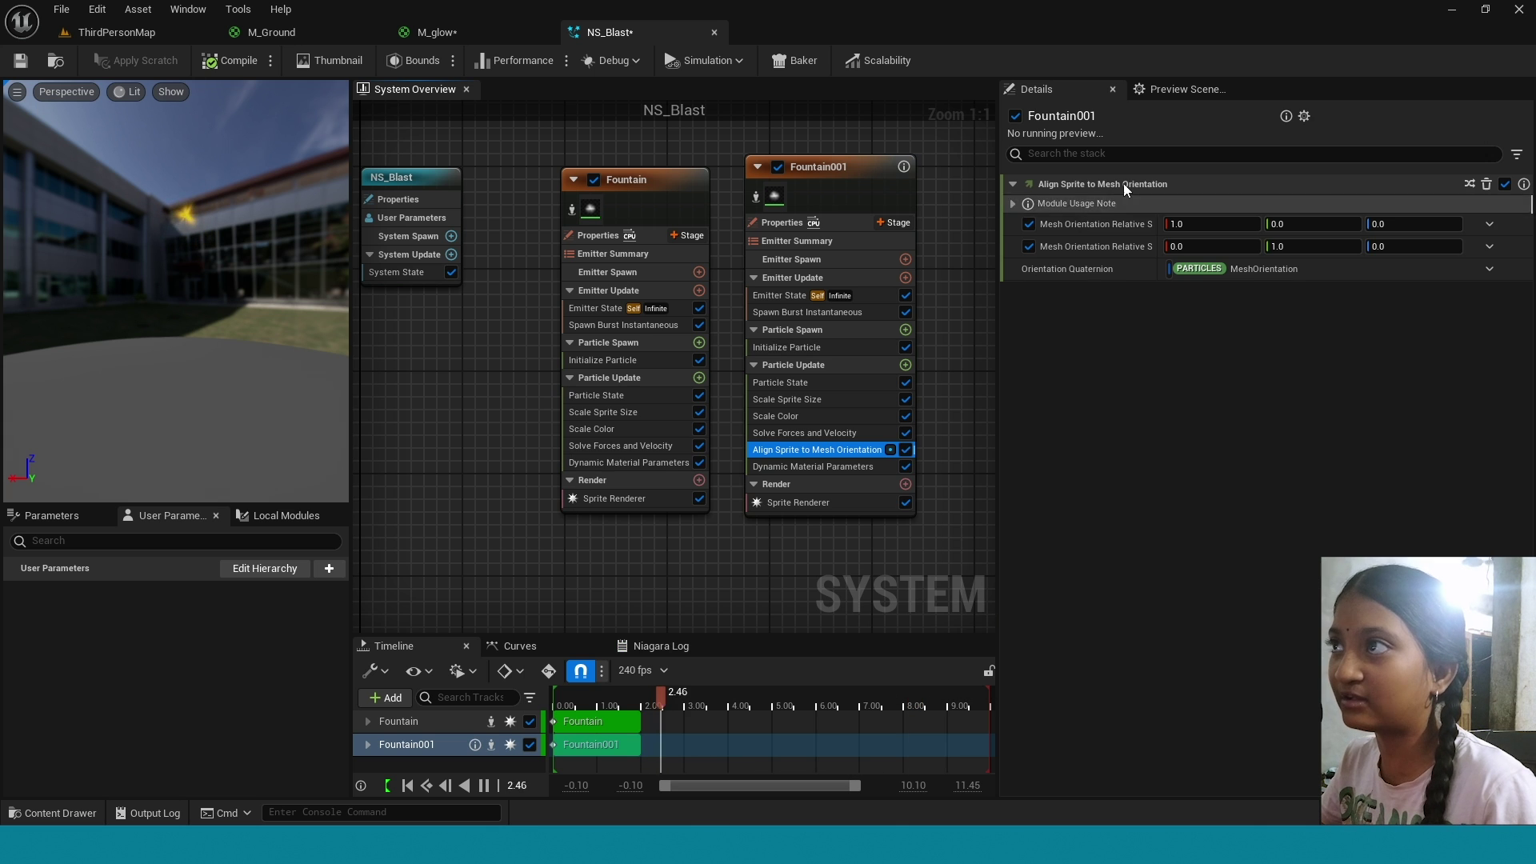
pyautogui.click(1225, 225)
pyautogui.write('0')
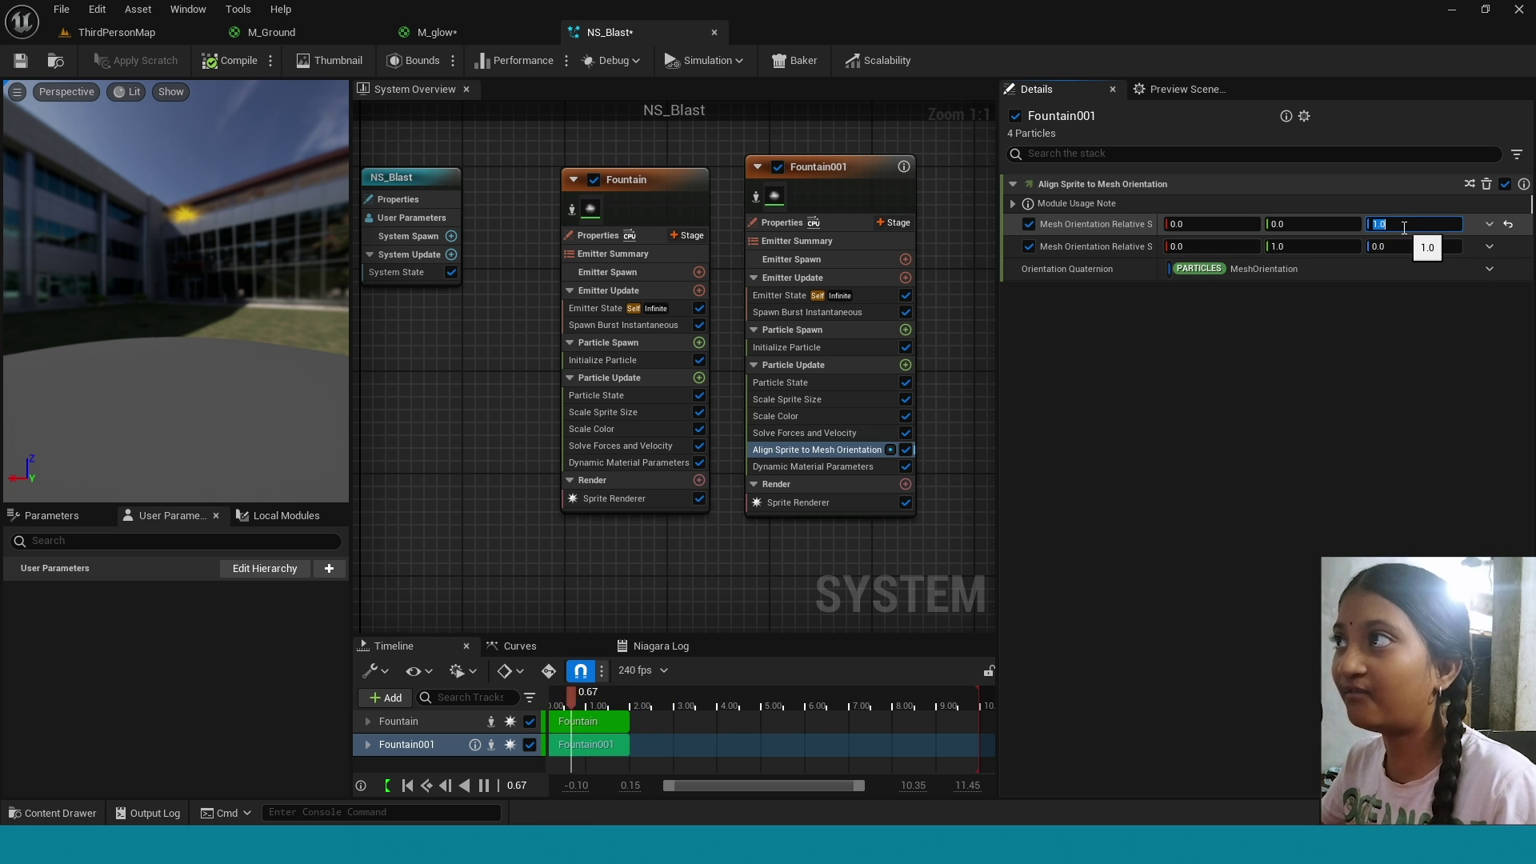
pyautogui.moveTo(176, 240); pyautogui.dragTo(256, 244)
# Duplicate the Fountain001 emitter and align the copy beside it in the System Overview.
pyautogui.moveTo(850, 191); pyautogui.dragTo(595, 203, button='right')
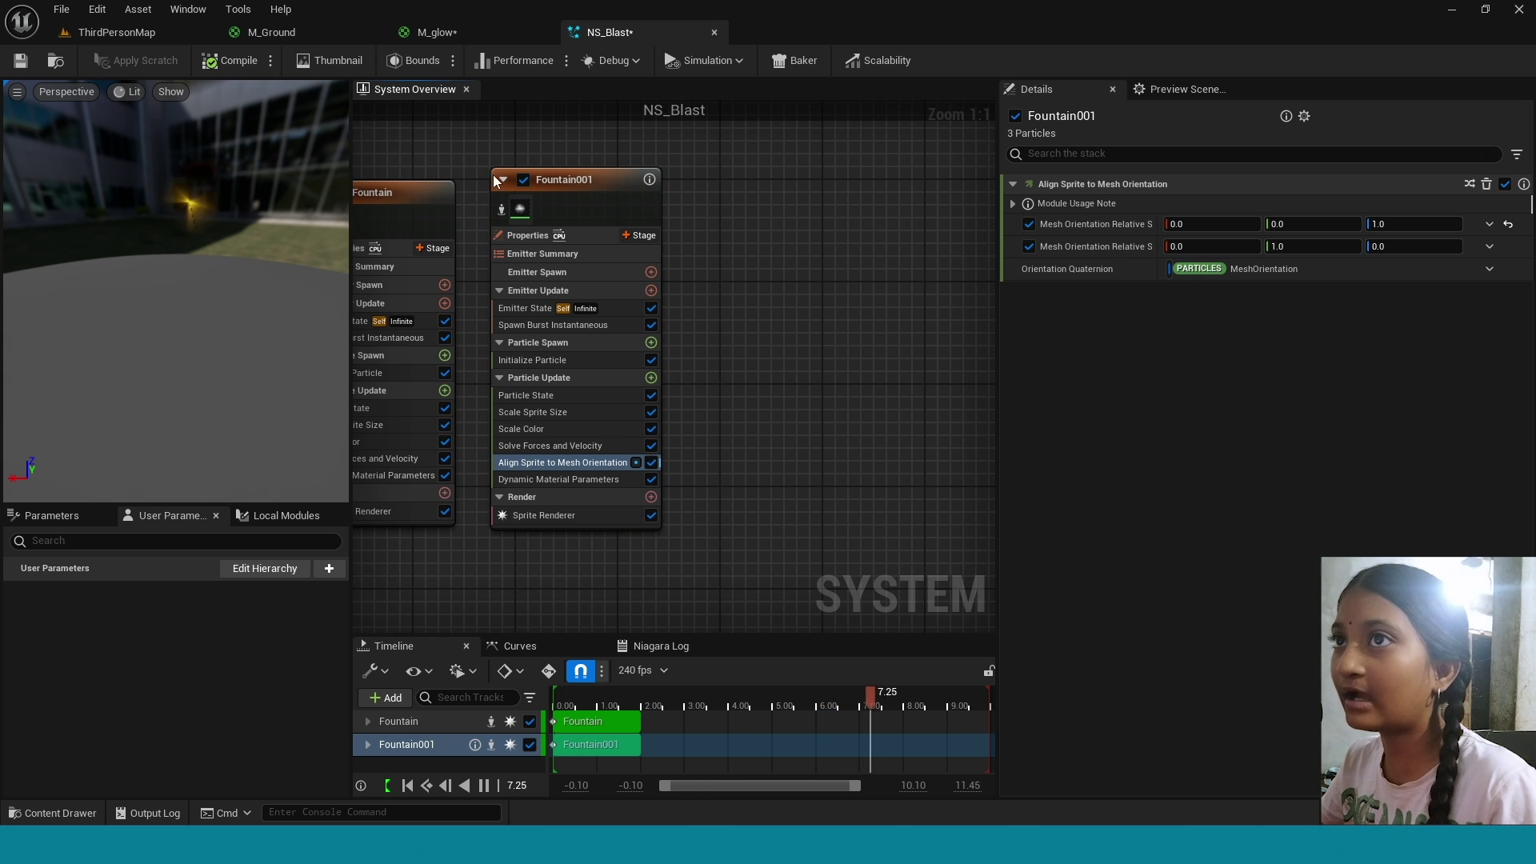
pyautogui.click(596, 203)
pyautogui.hotkey('ctrl', 'd')
pyautogui.moveTo(807, 246); pyautogui.dragTo(808, 207)
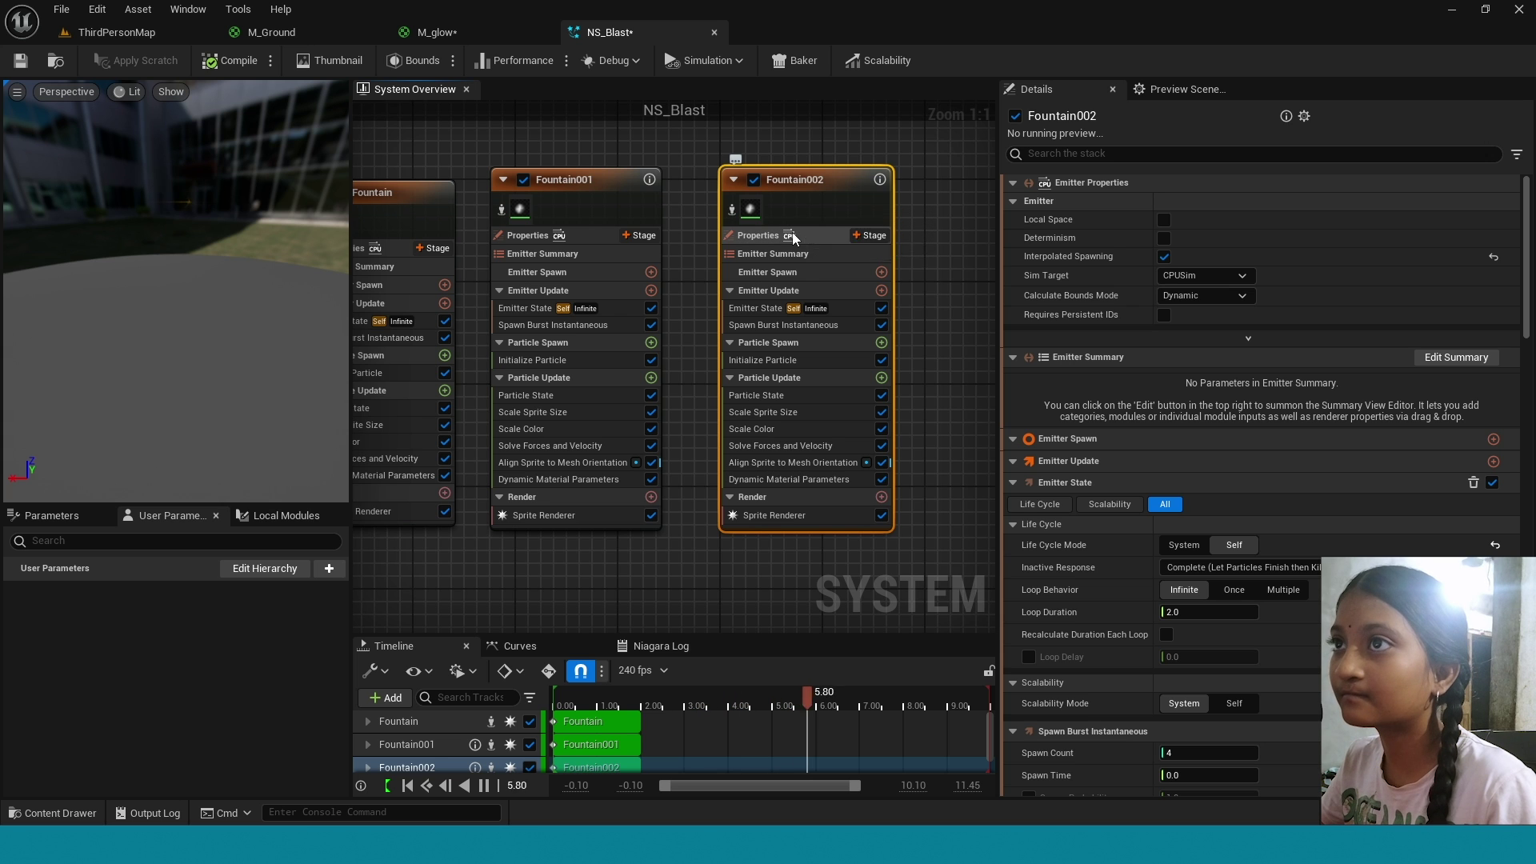
# Assign the M_Ground material from the P_2_effect folder to Fountain002's Sprite Renderer.
pyautogui.click(797, 517)
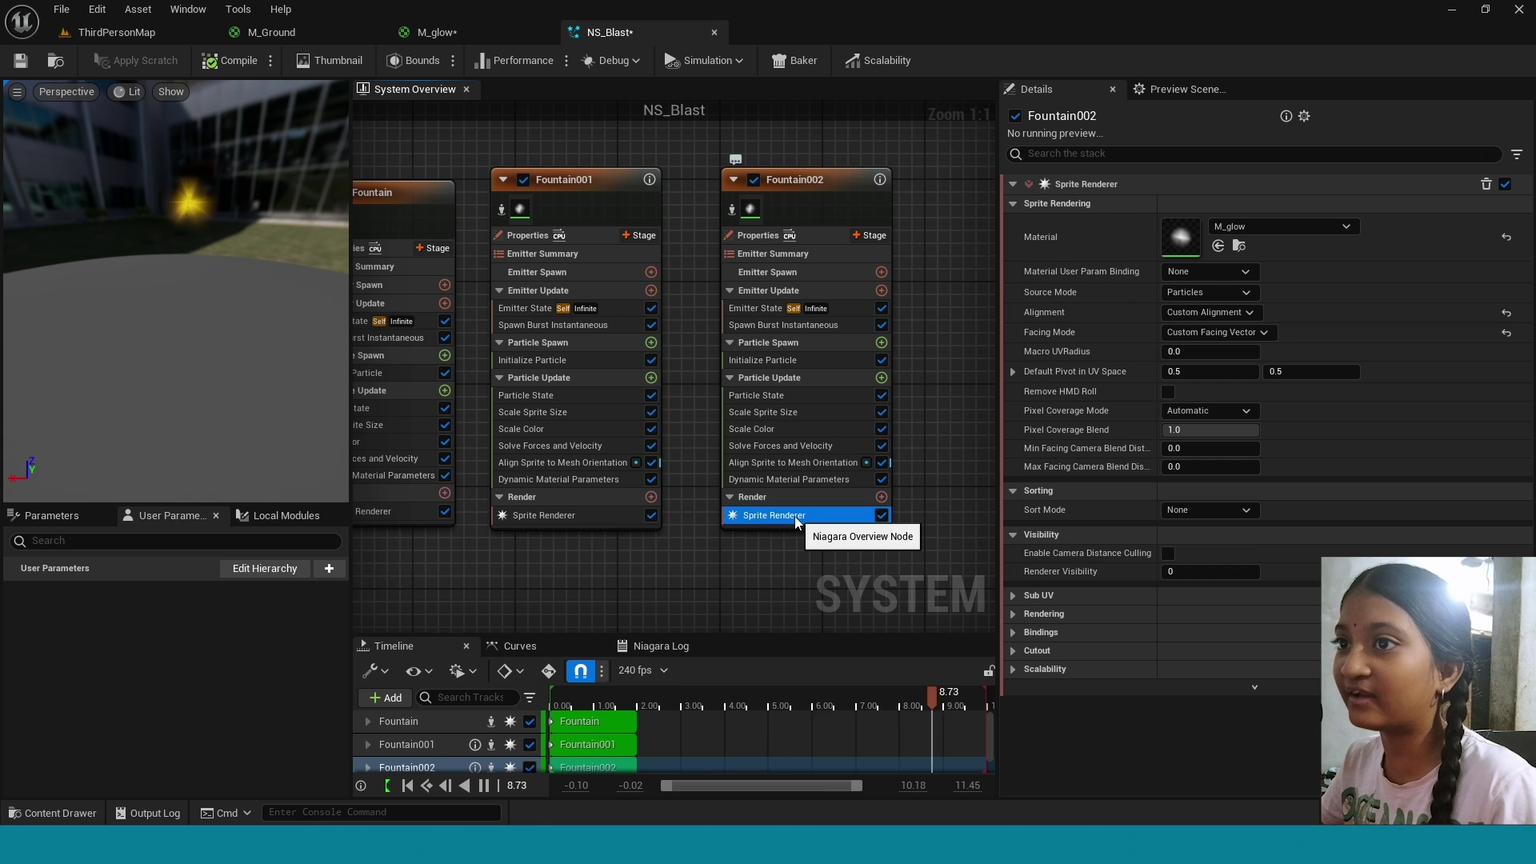
pyautogui.hotkey('ctrl', 'space')
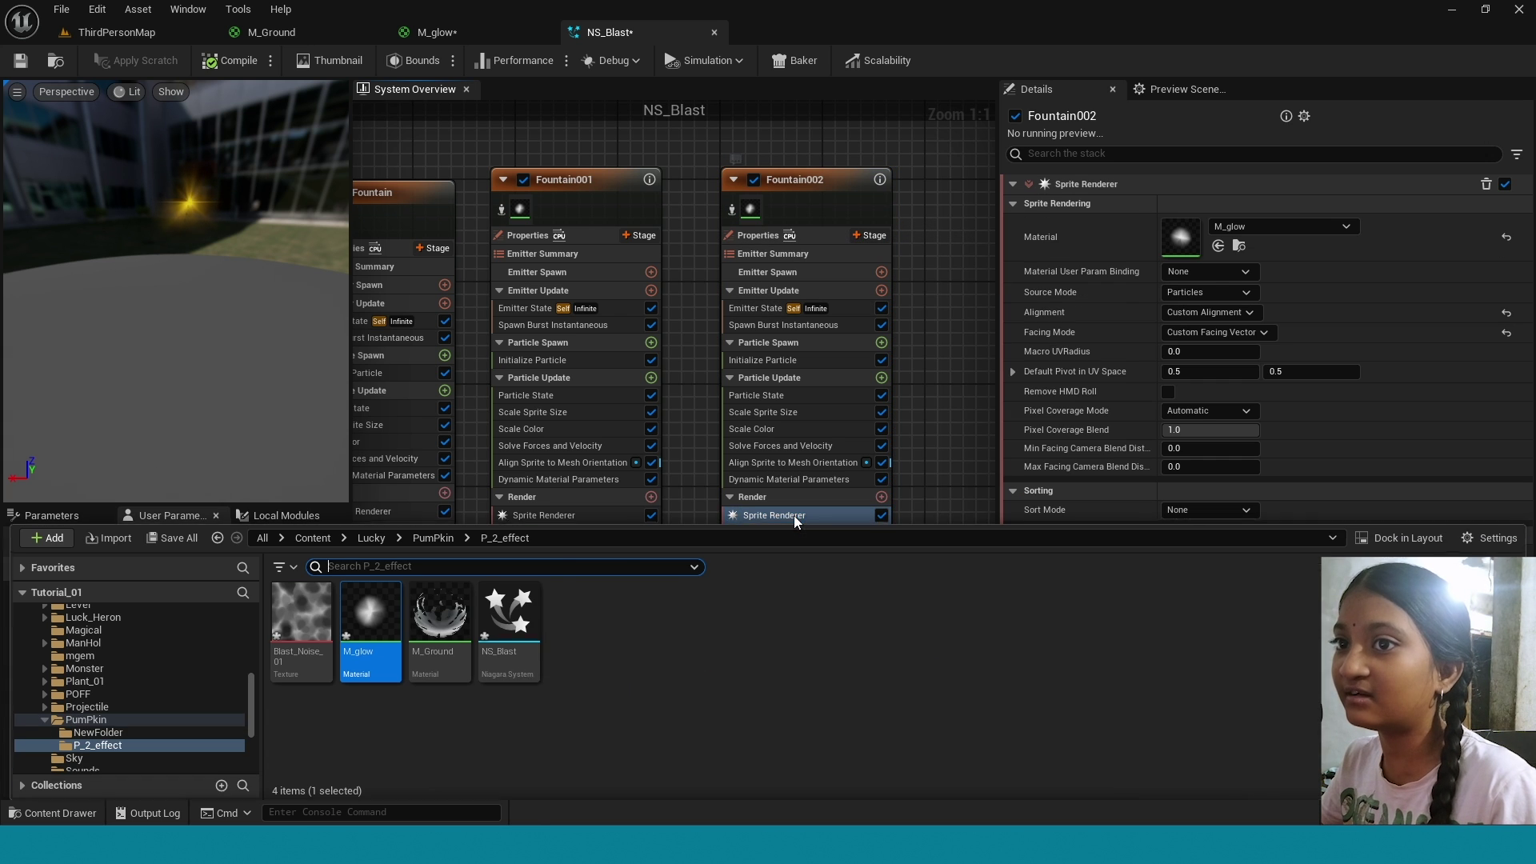
pyautogui.click(446, 611)
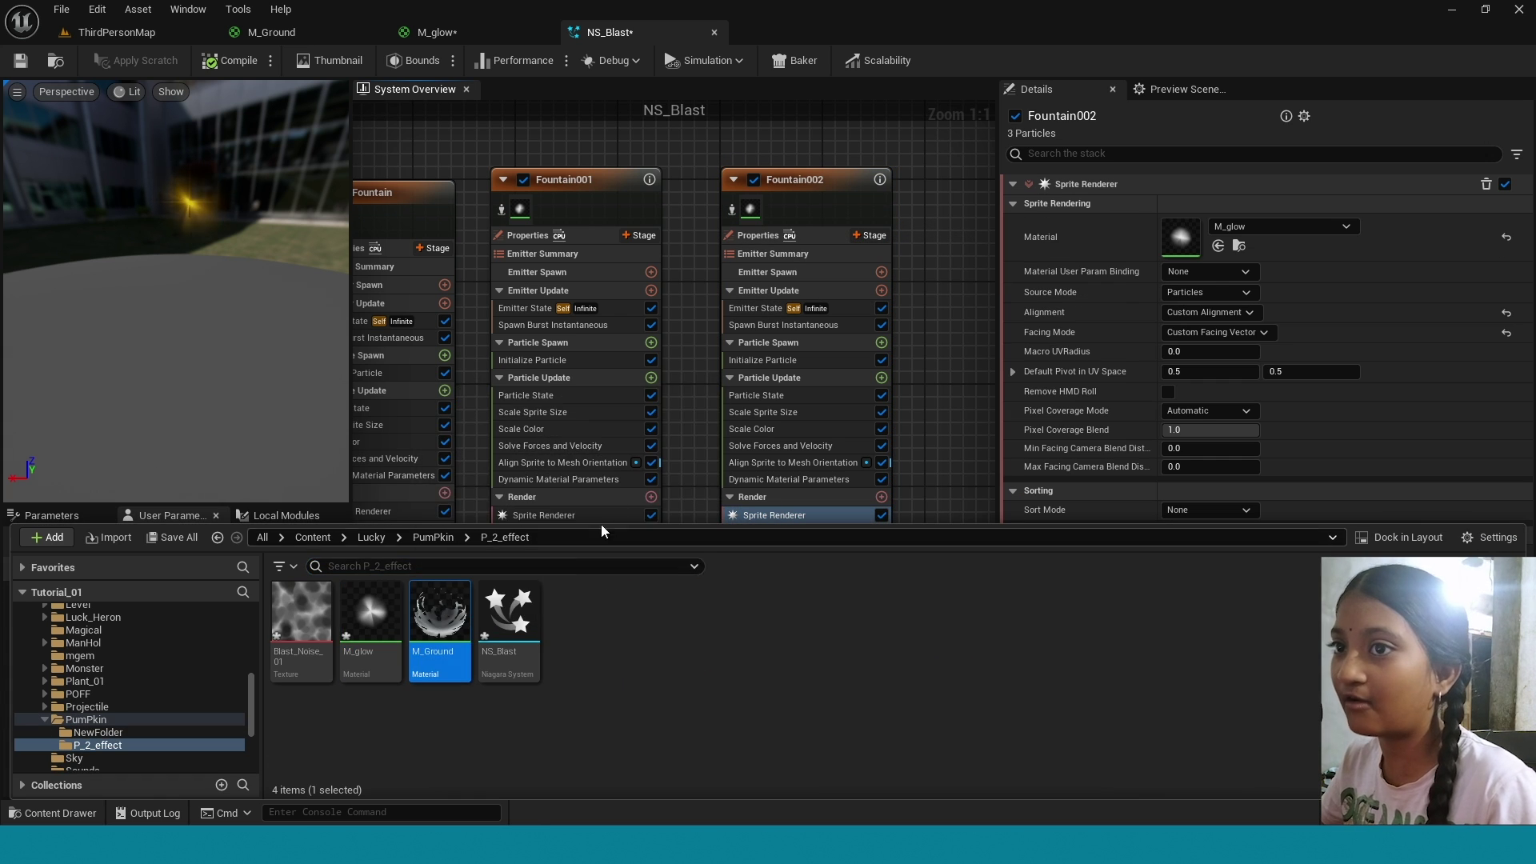
pyautogui.click(1217, 249)
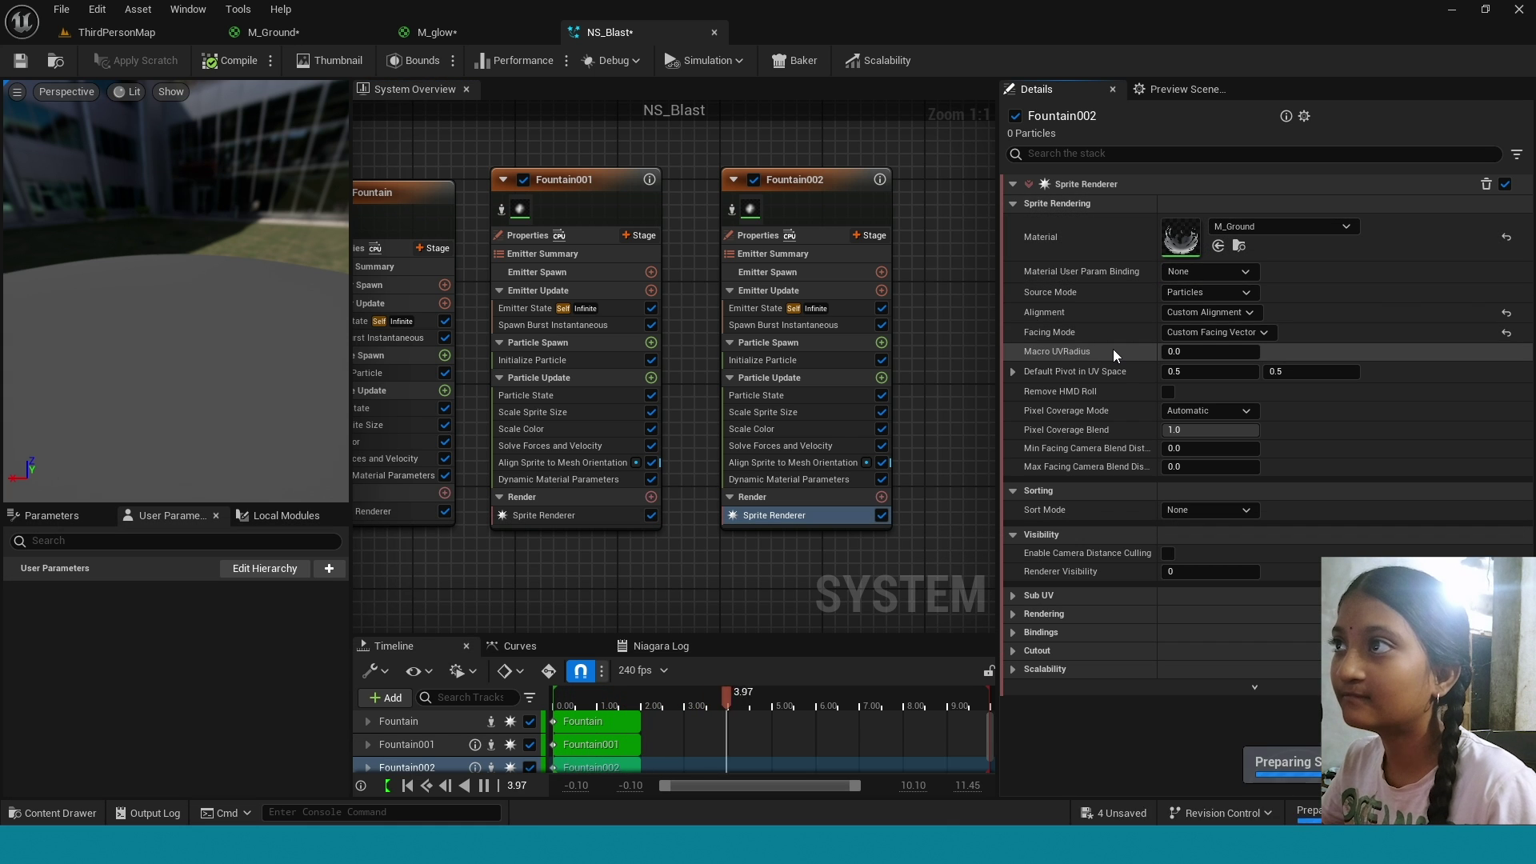
# Set Fountain002's Scale Alpha curve in Scale Color to a linear ramp-down ending at value 0 at time 1.
pyautogui.click(781, 431)
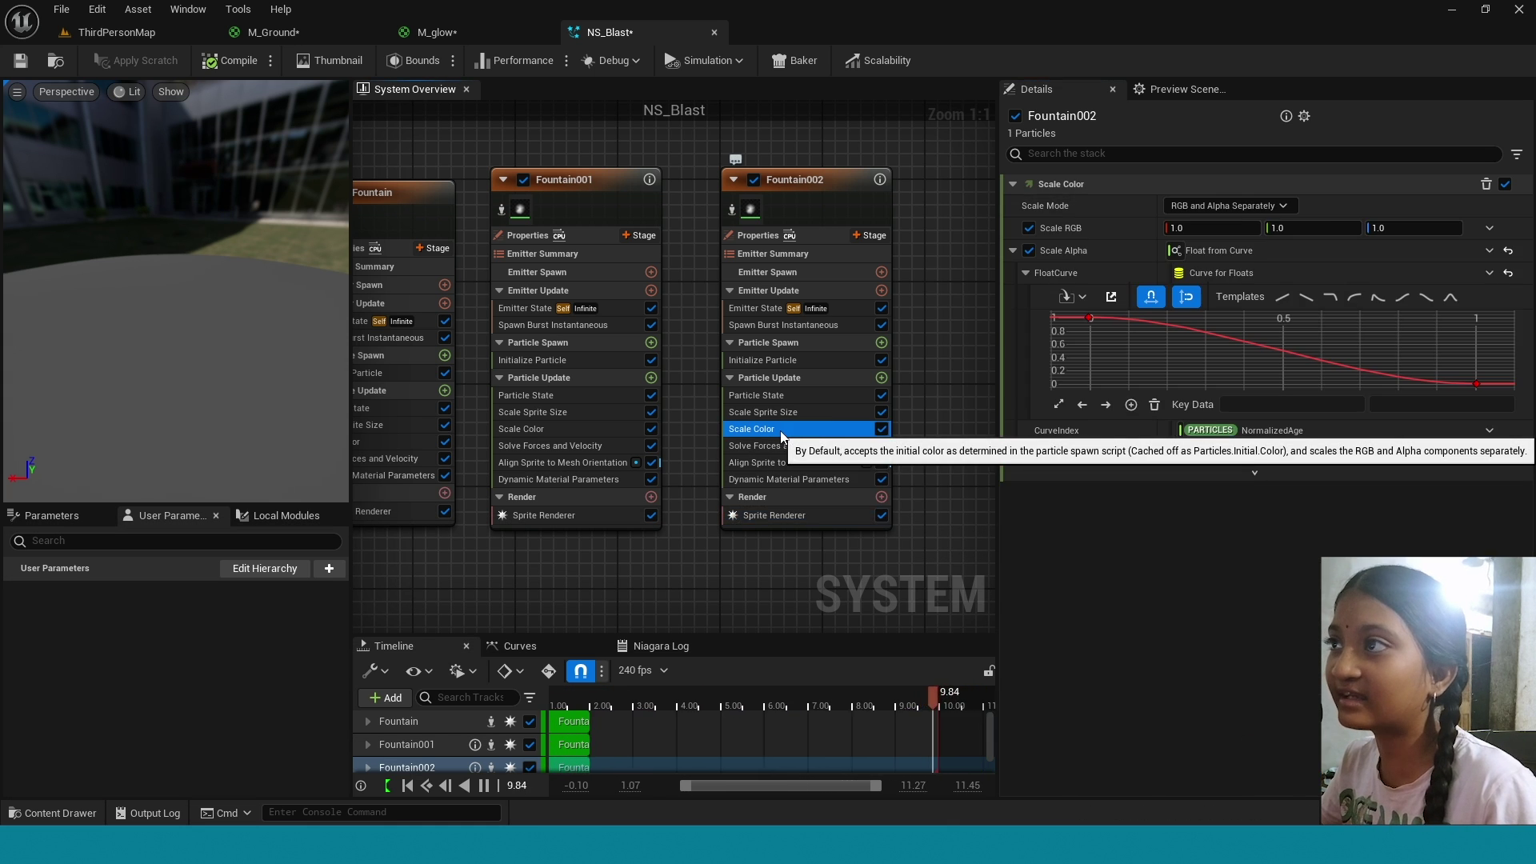
pyautogui.click(1426, 298)
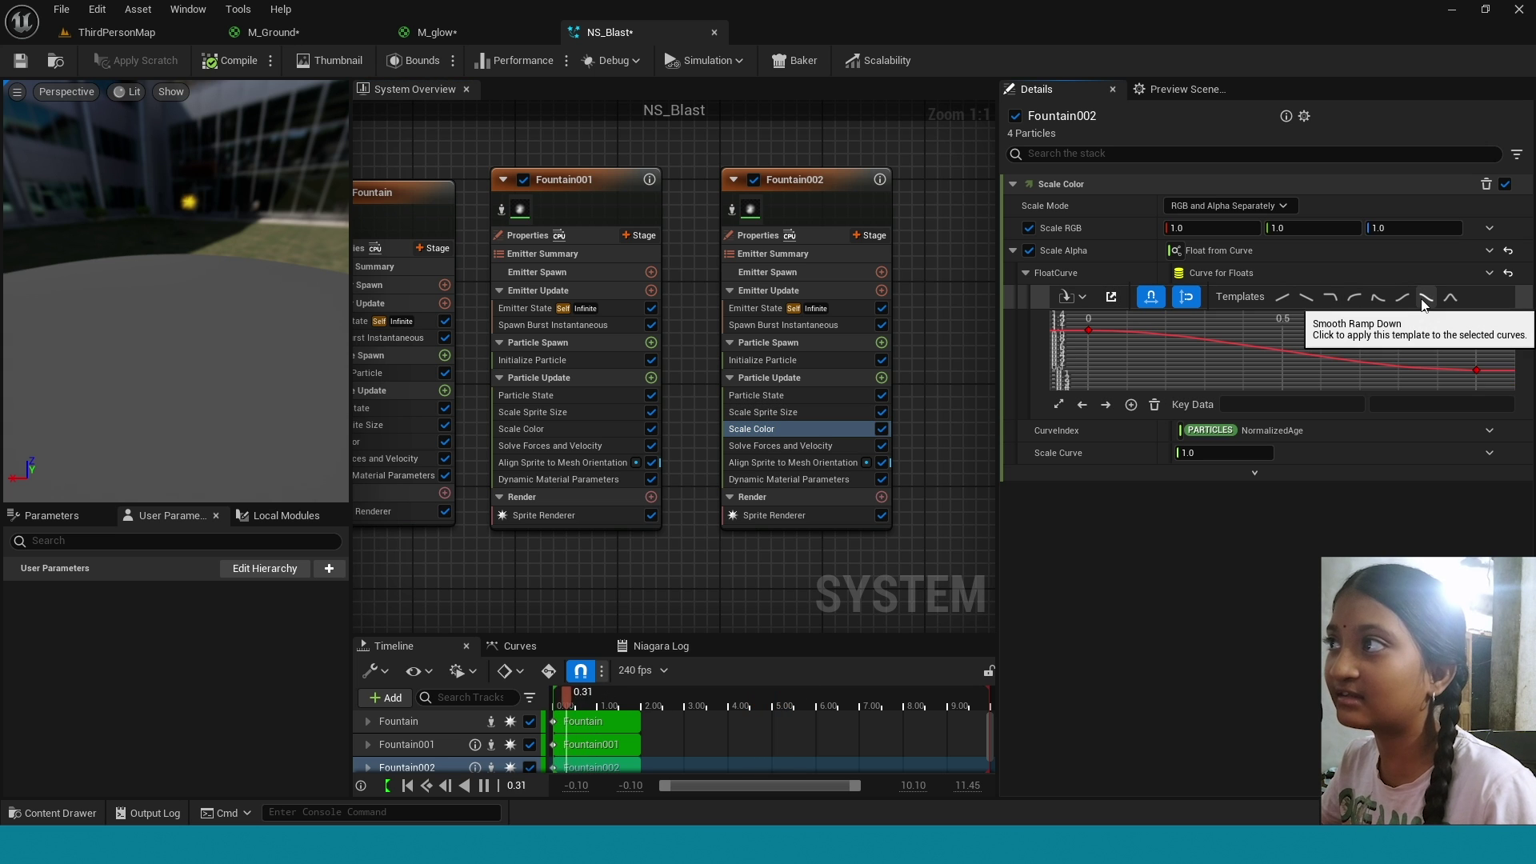
pyautogui.click(1473, 372)
pyautogui.click(1258, 405)
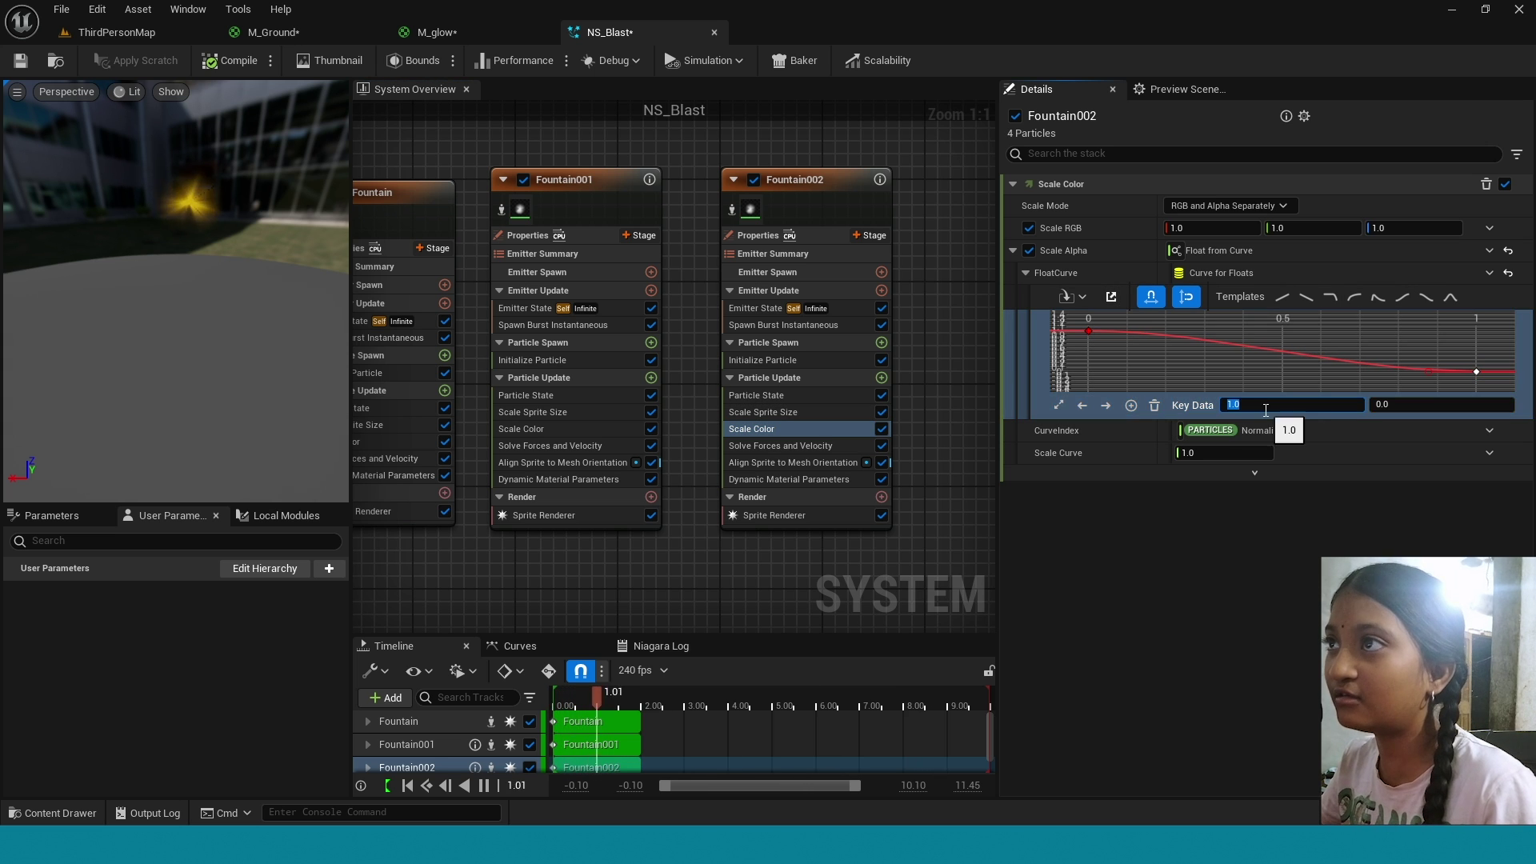
pyautogui.press('Return')
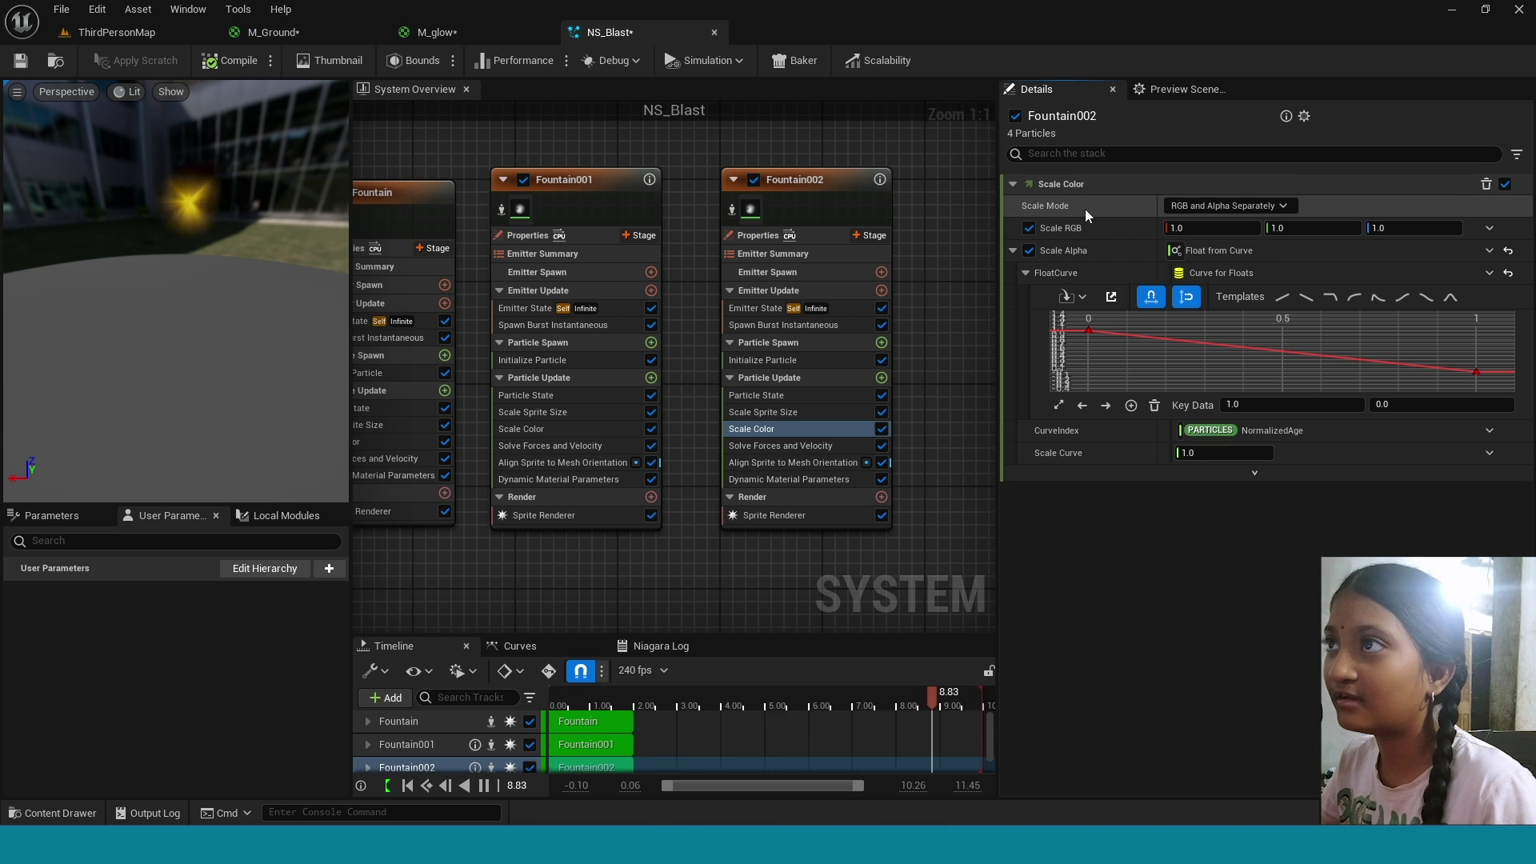
# Drive Fountain002's Scale RGB with Vector from Float and set its Value to Float from Curve.
pyautogui.click(1489, 228)
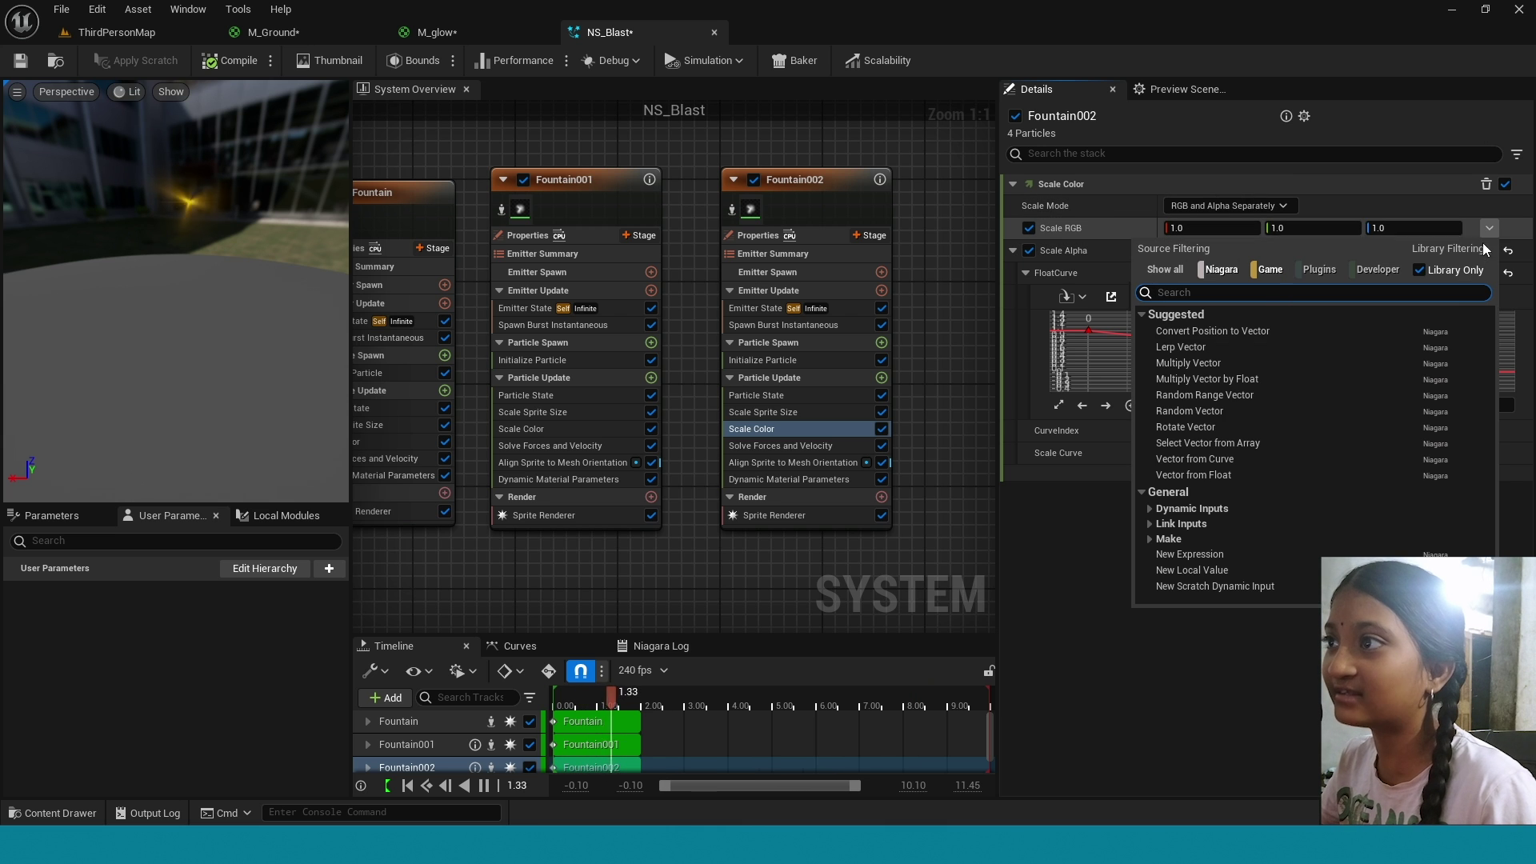
pyautogui.click(1180, 475)
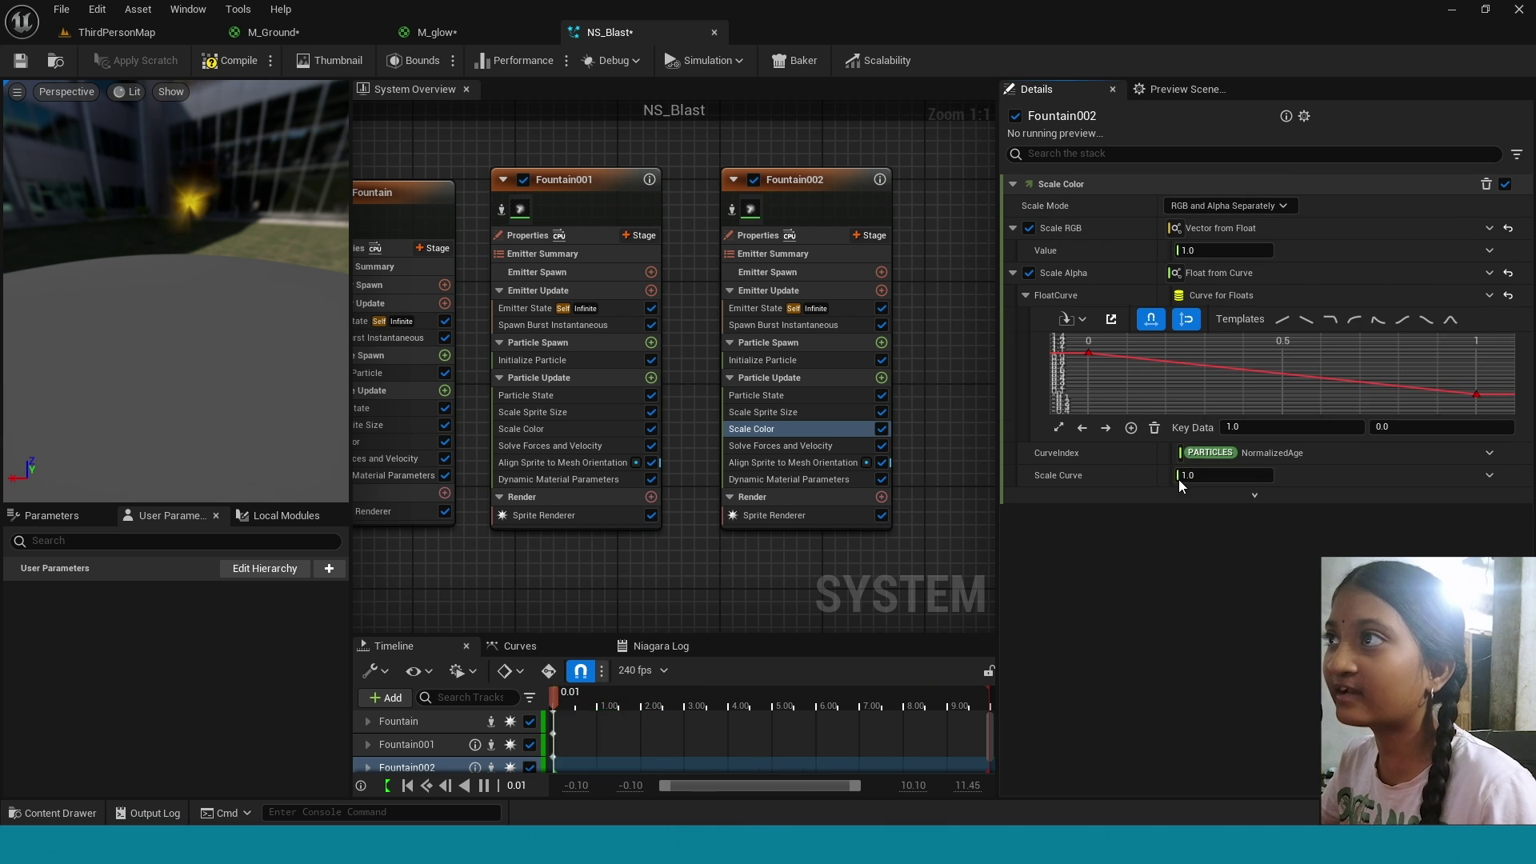
pyautogui.click(1489, 272)
pyautogui.click(1301, 367)
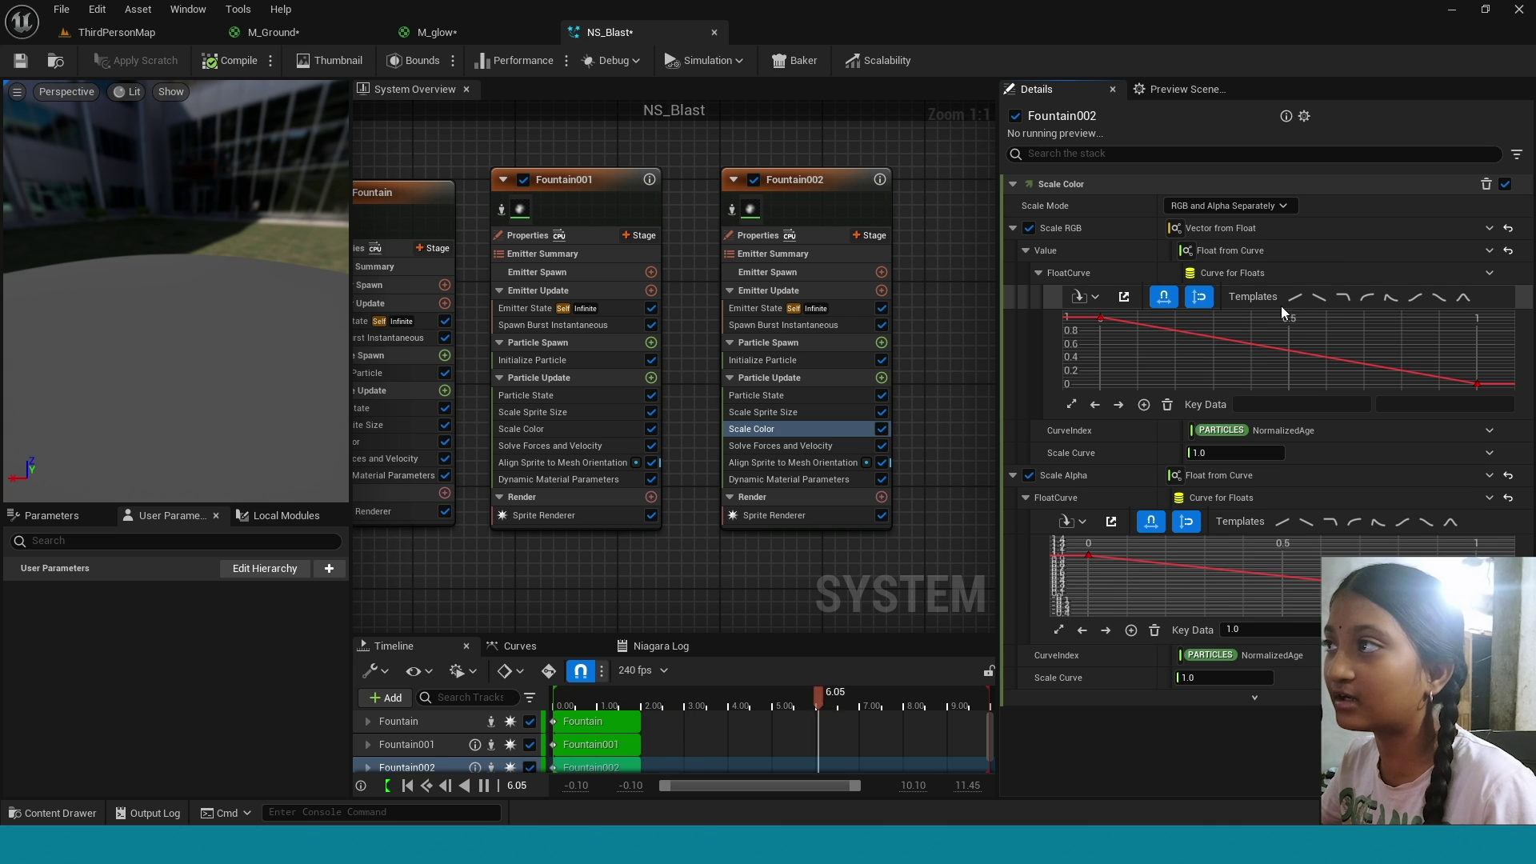
# Apply the Smooth Ramp Down template to the Scale RGB curve and set its end key's time to 0.2.
pyautogui.click(1438, 298)
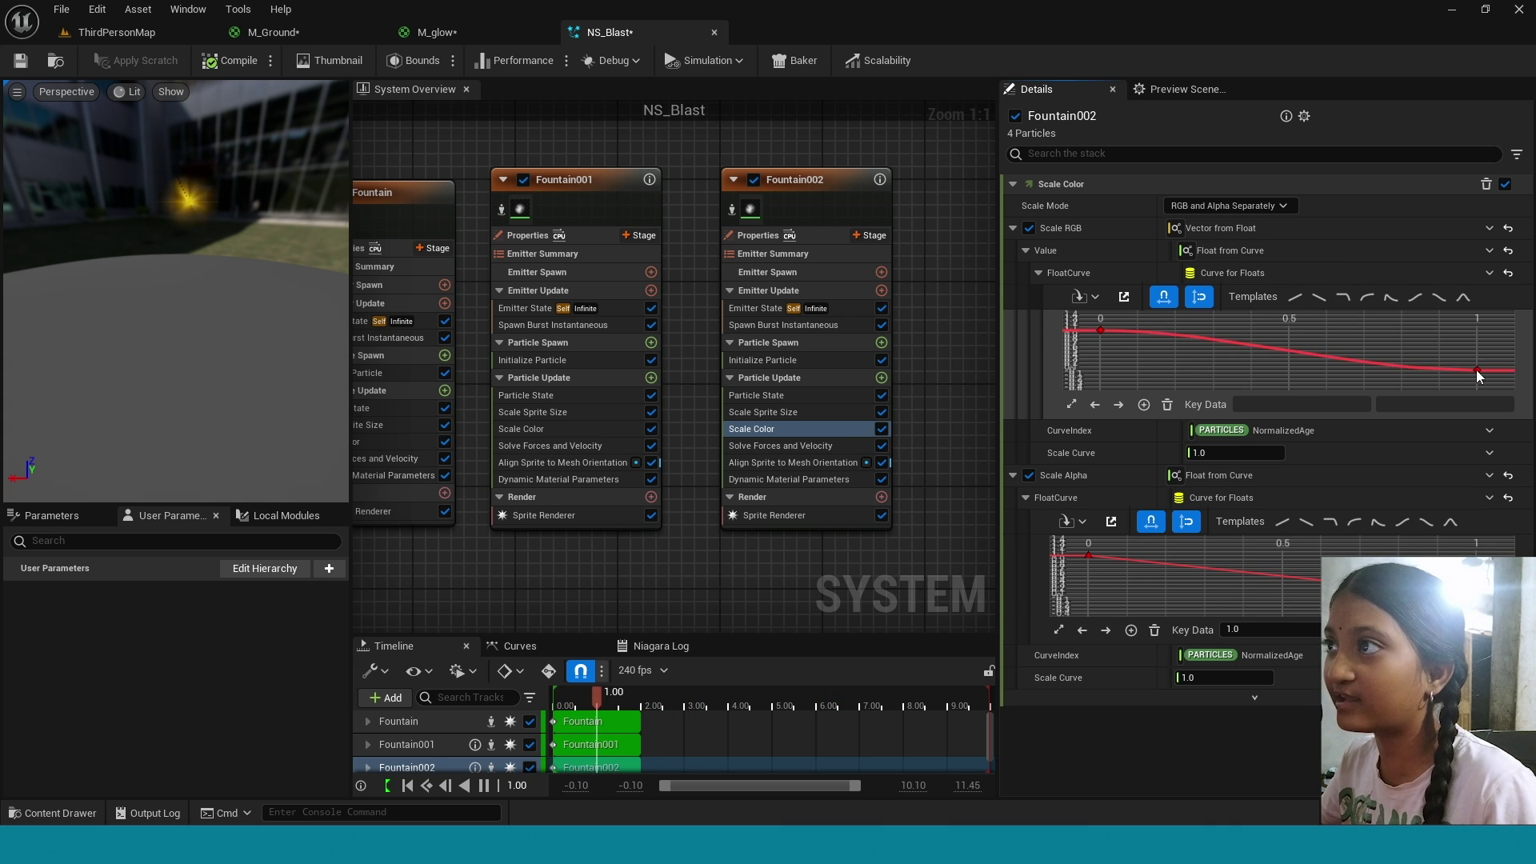
pyautogui.click(1477, 370)
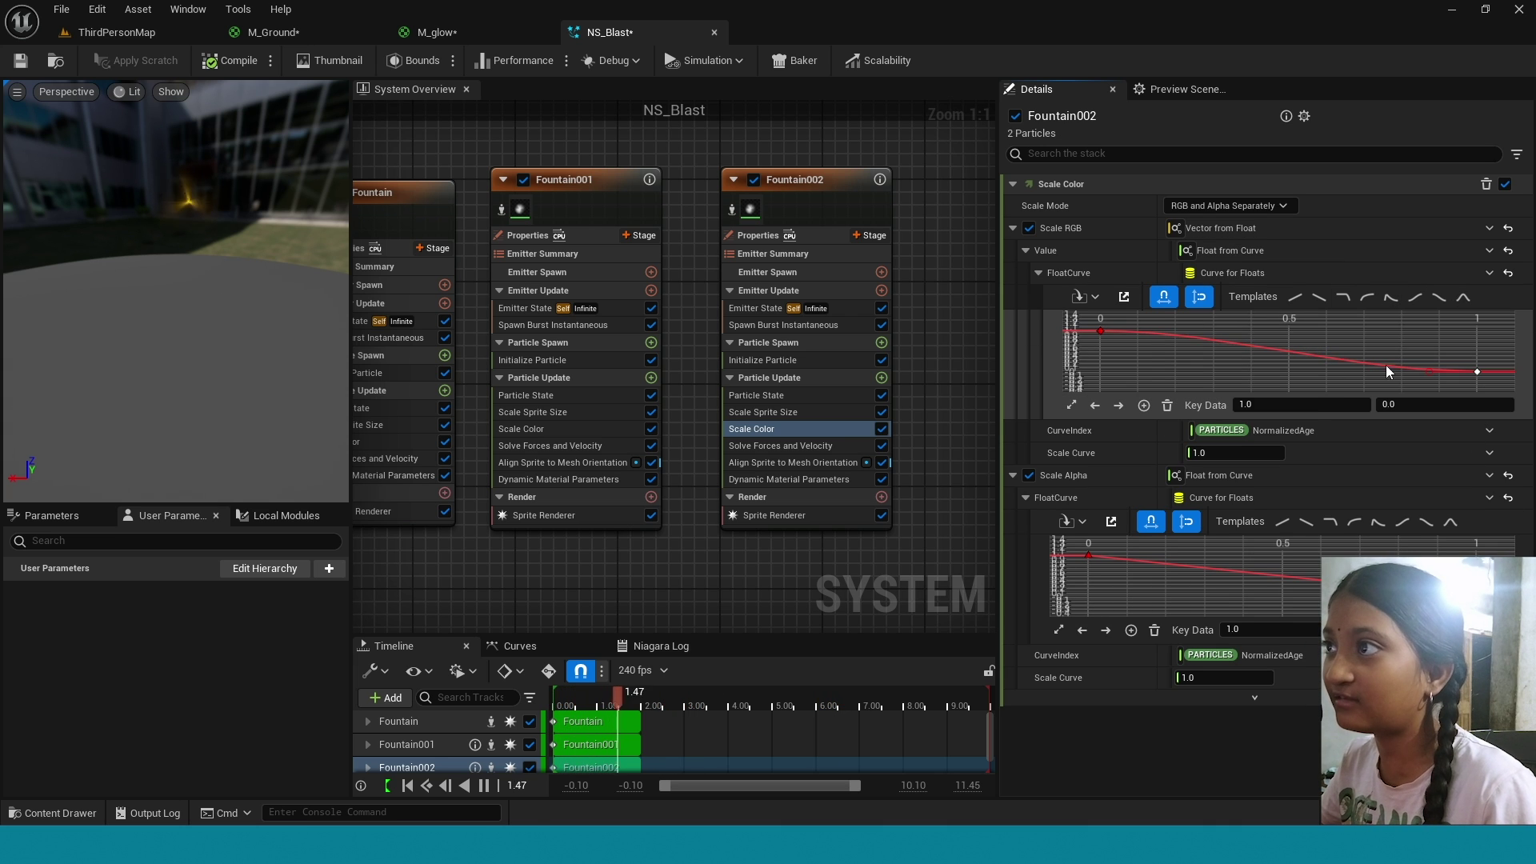
pyautogui.click(1312, 411)
pyautogui.write('.2')
pyautogui.press('Return')
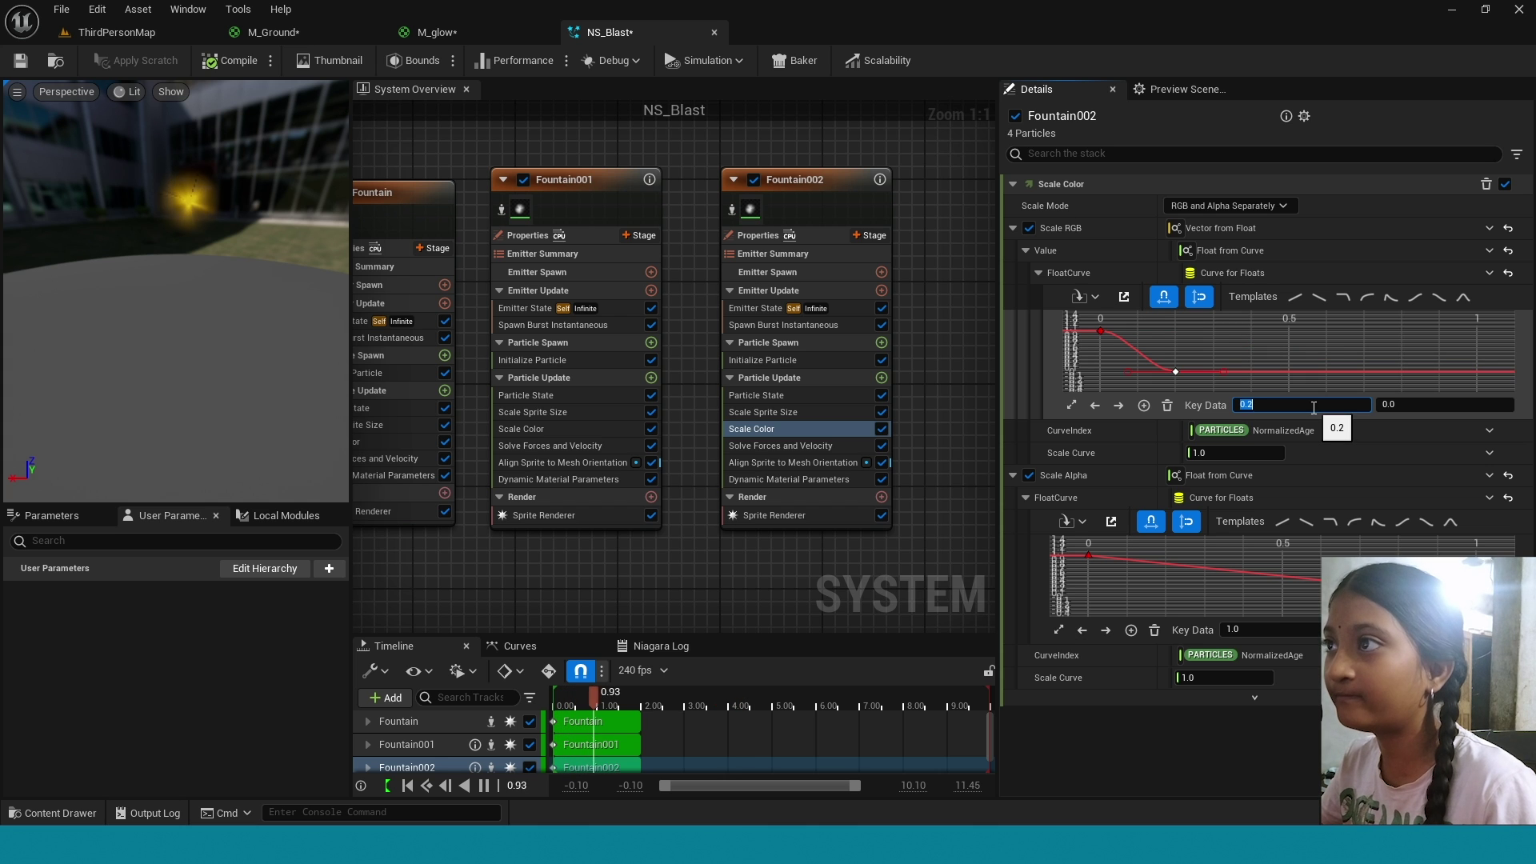
# Set Fountain002's Lifetime Min to 1.4 and Lifetime Max to 1.8 in Initialize Particle.
pyautogui.click(807, 361)
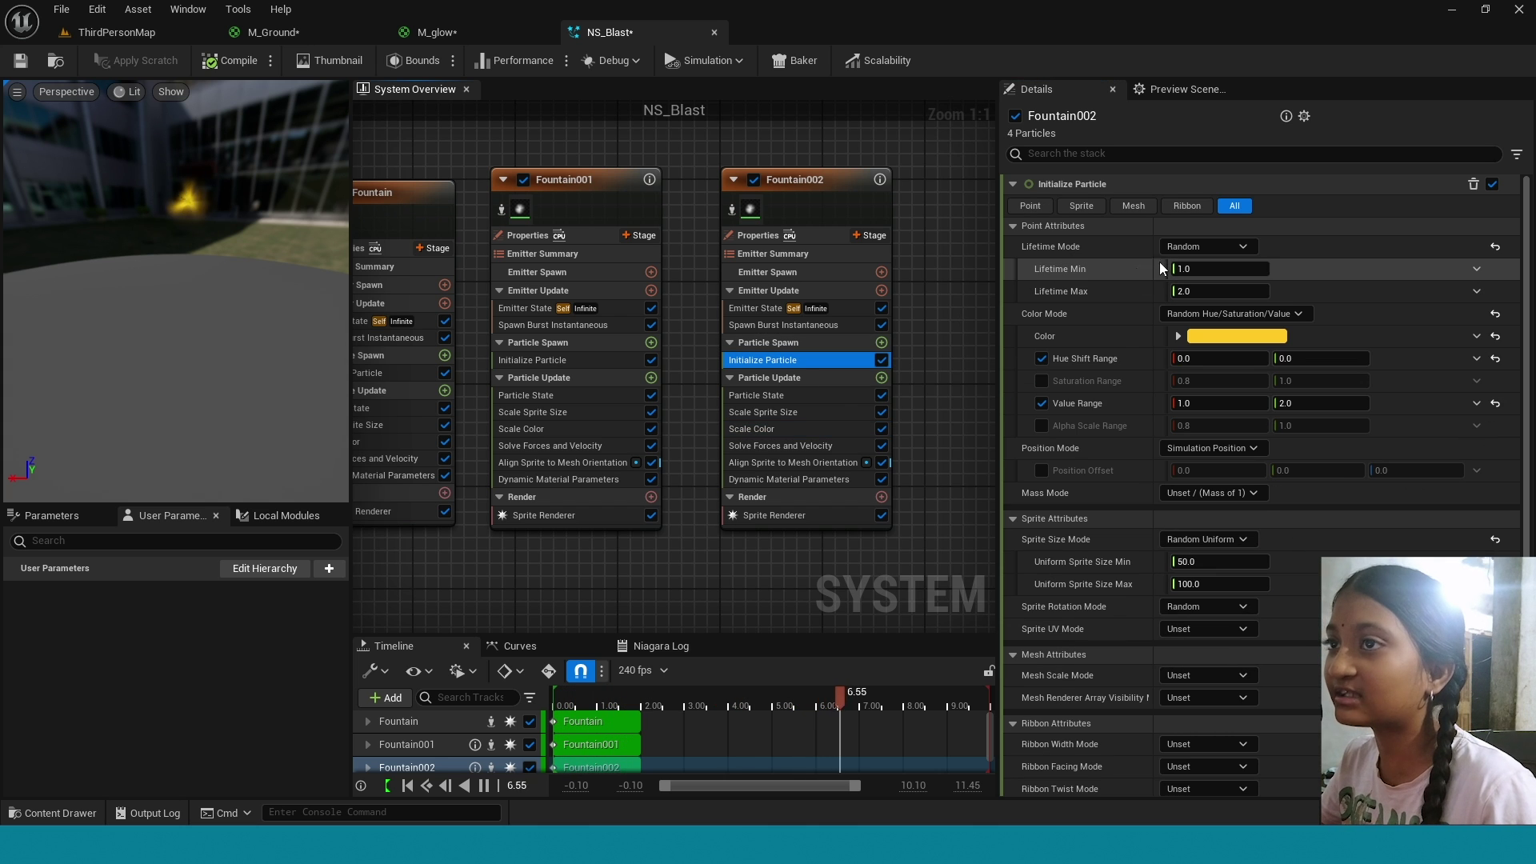
pyautogui.click(1206, 274)
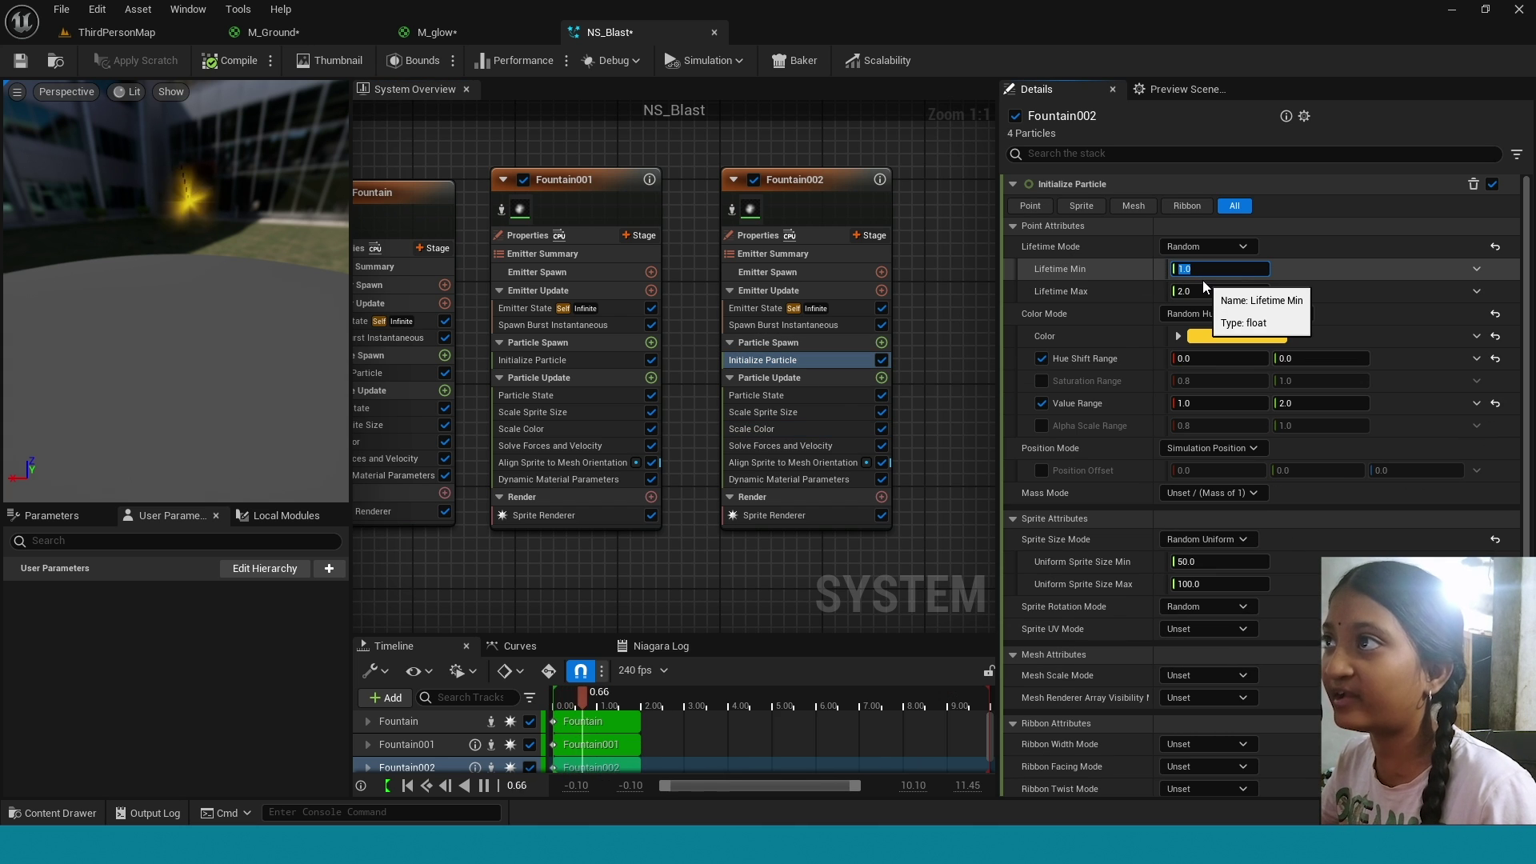
pyautogui.write('1.')
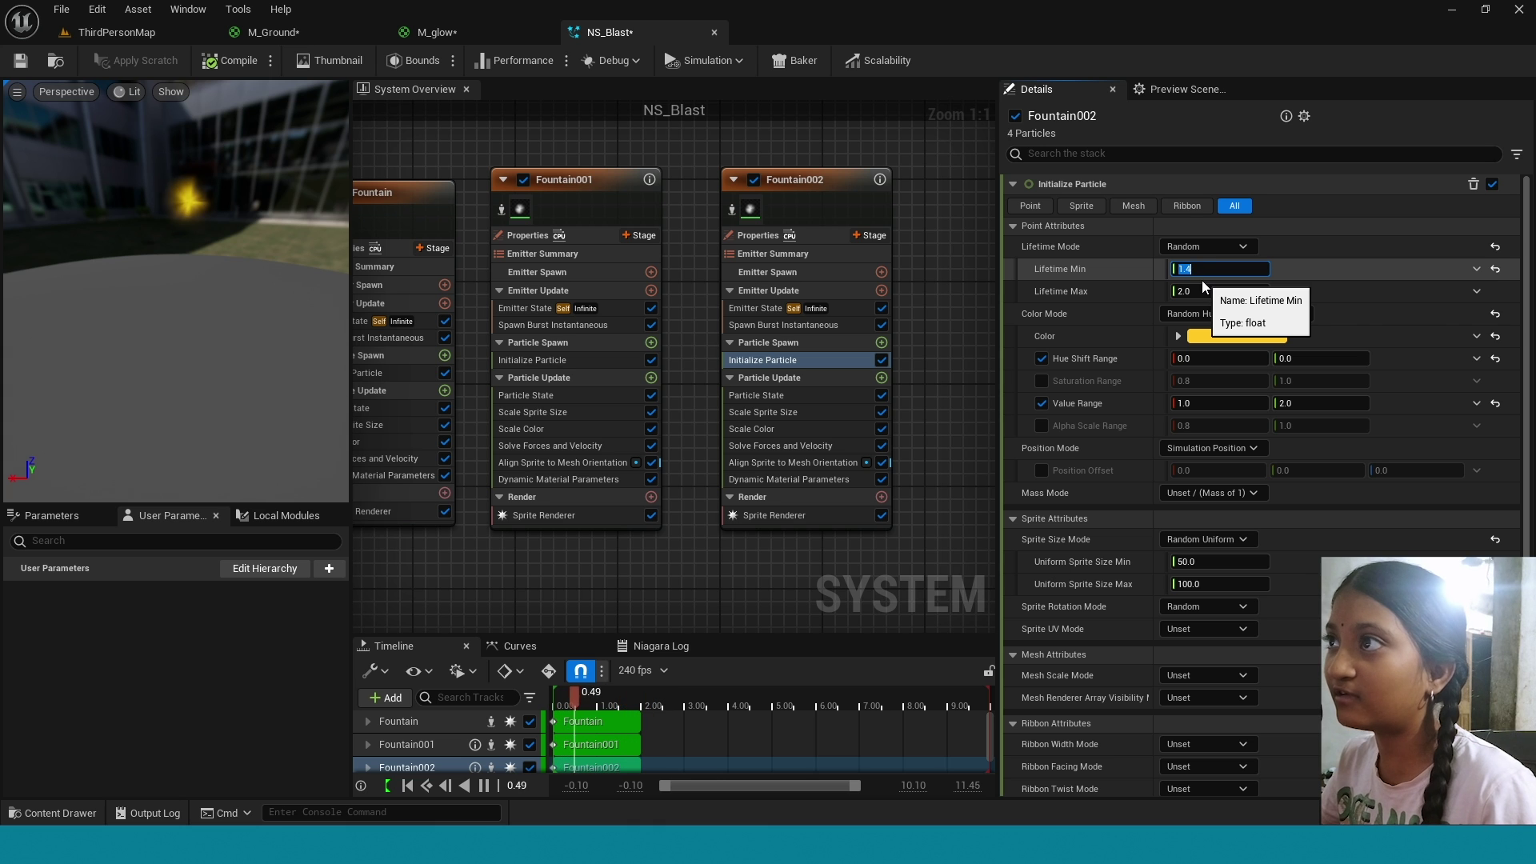
pyautogui.write('4')
pyautogui.click(1202, 291)
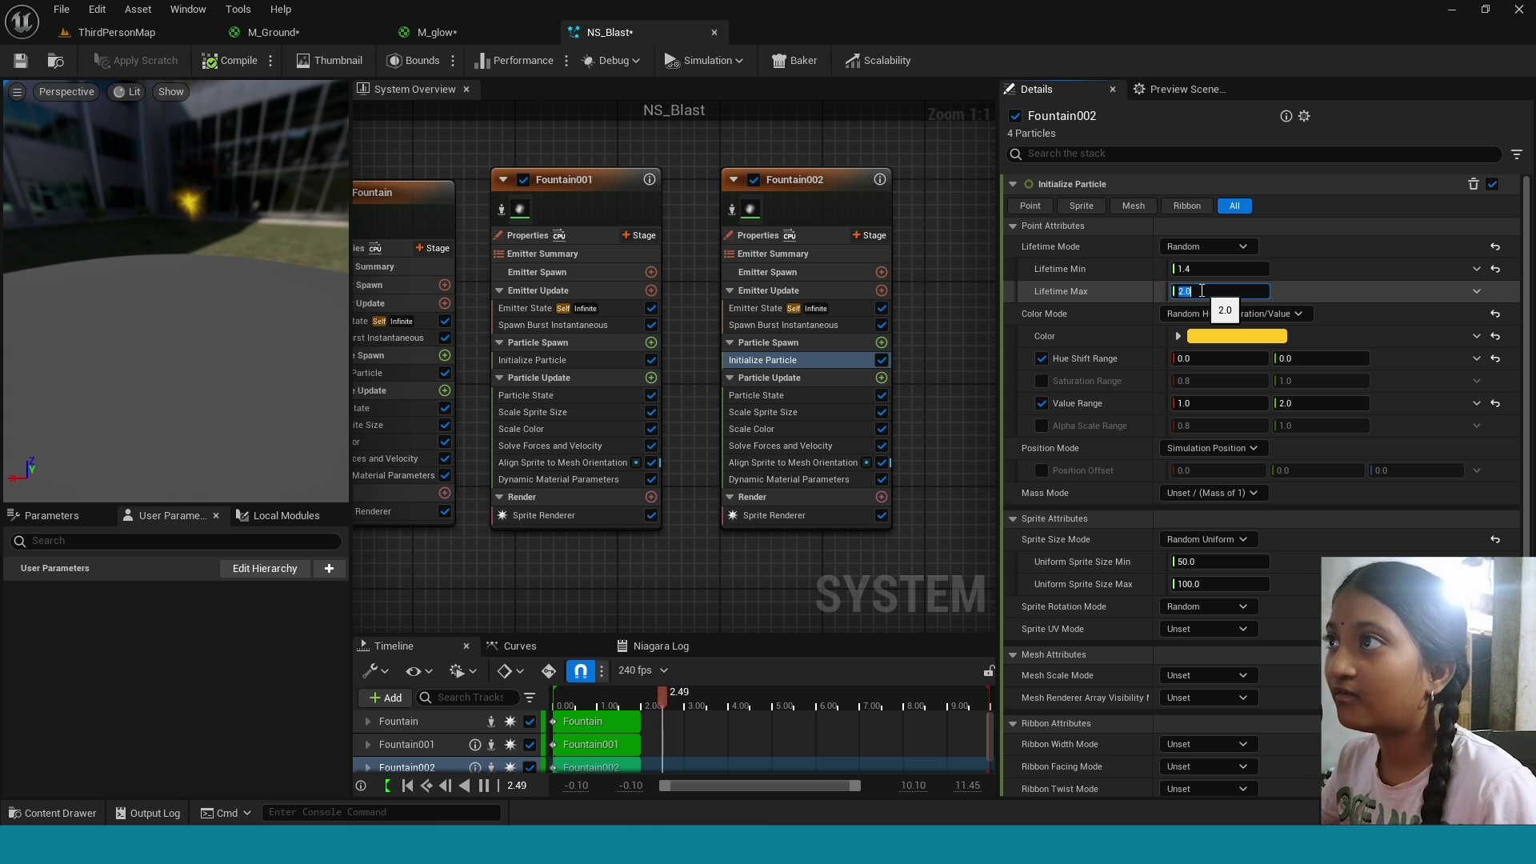
pyautogui.write('1.8')
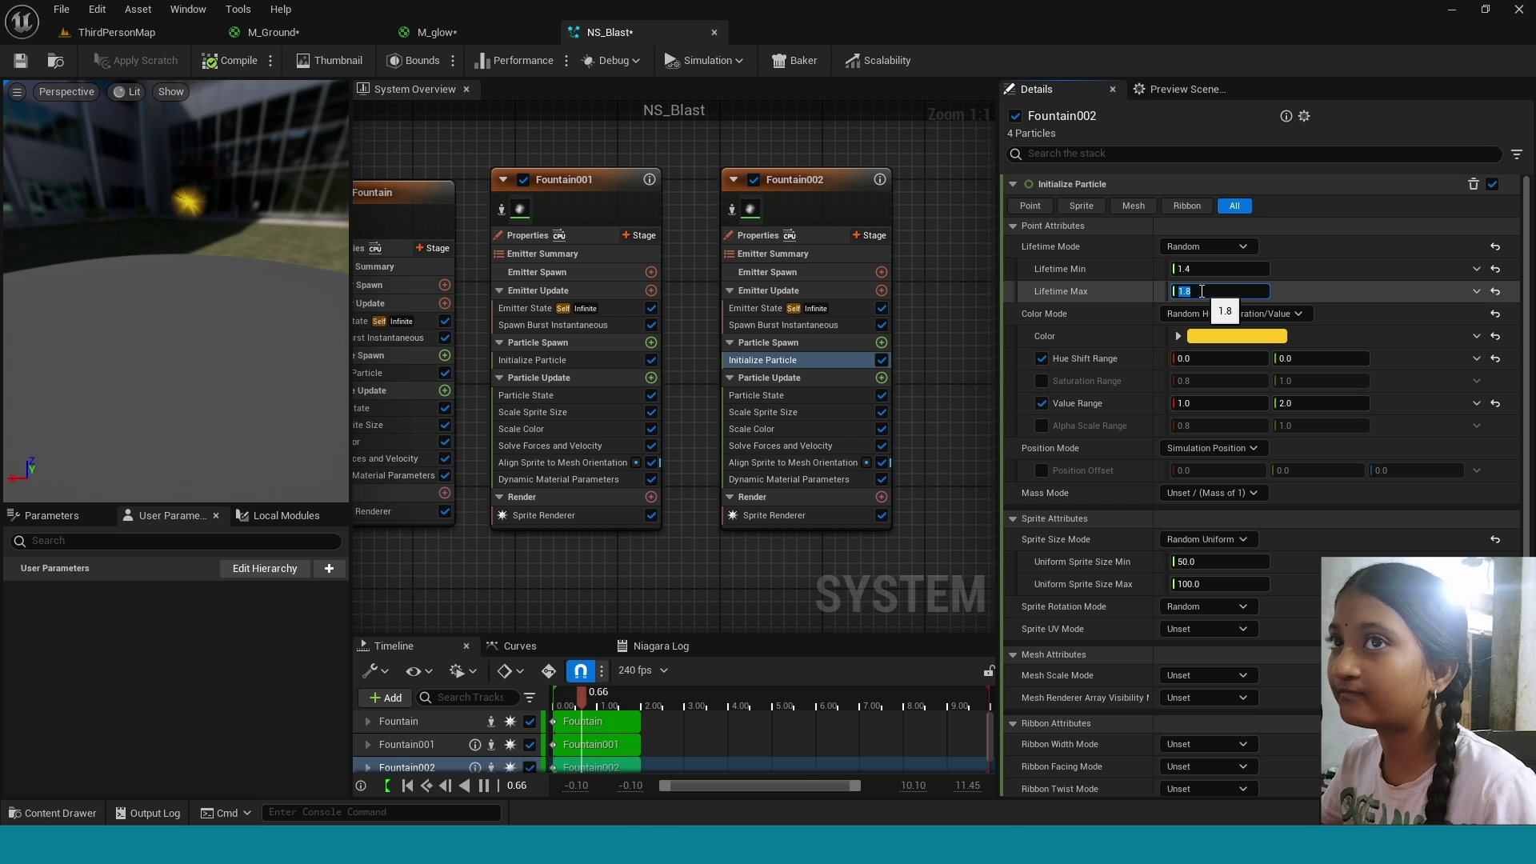
pyautogui.press('Return')
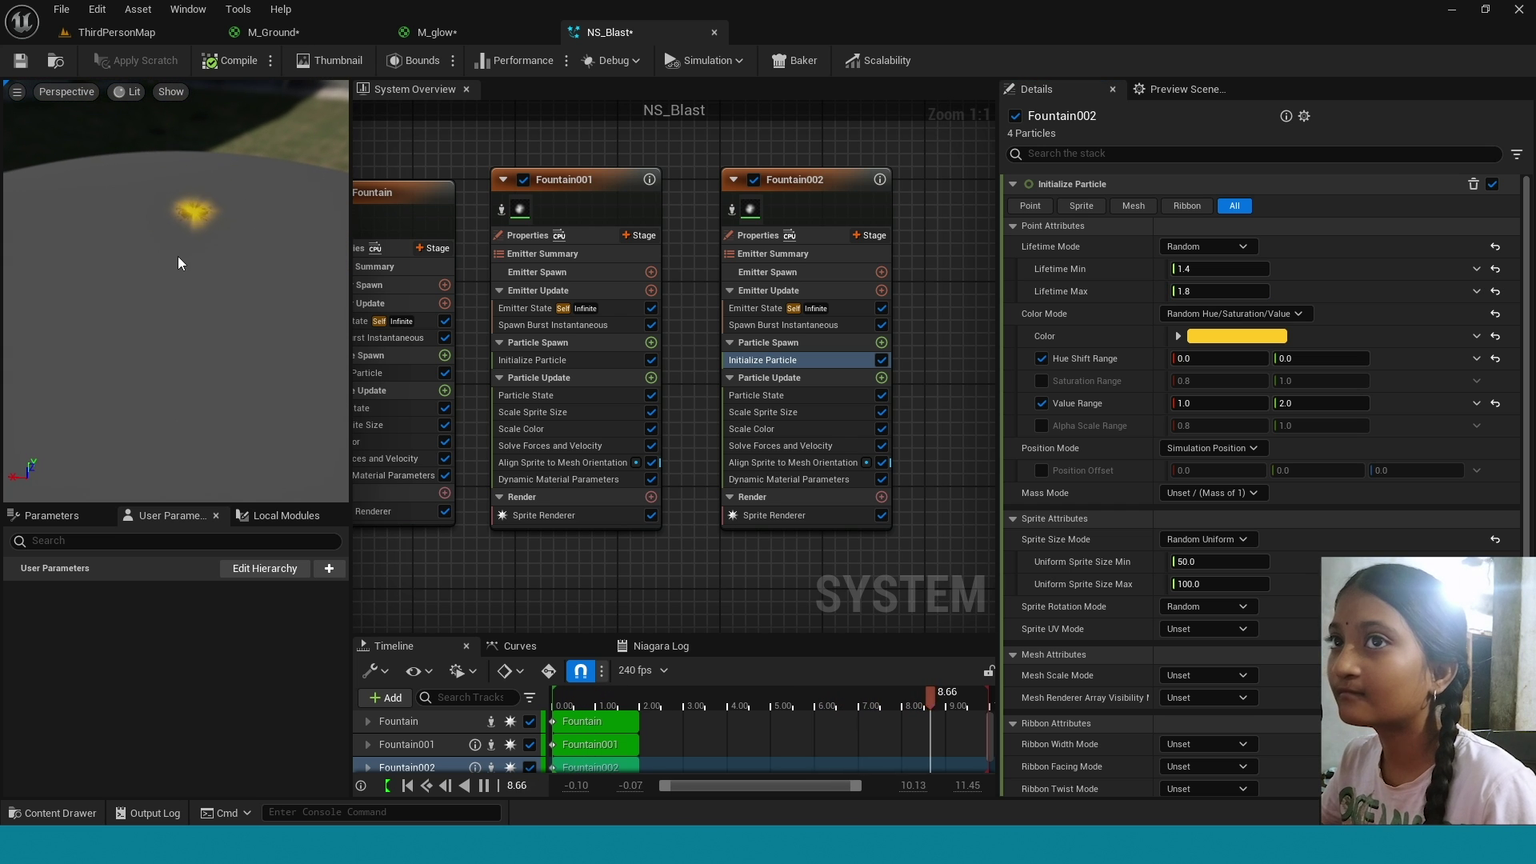
# Set the end key's time to 0.2 on Fountain002's Scale Sprite Size uniform curve.
pyautogui.click(792, 412)
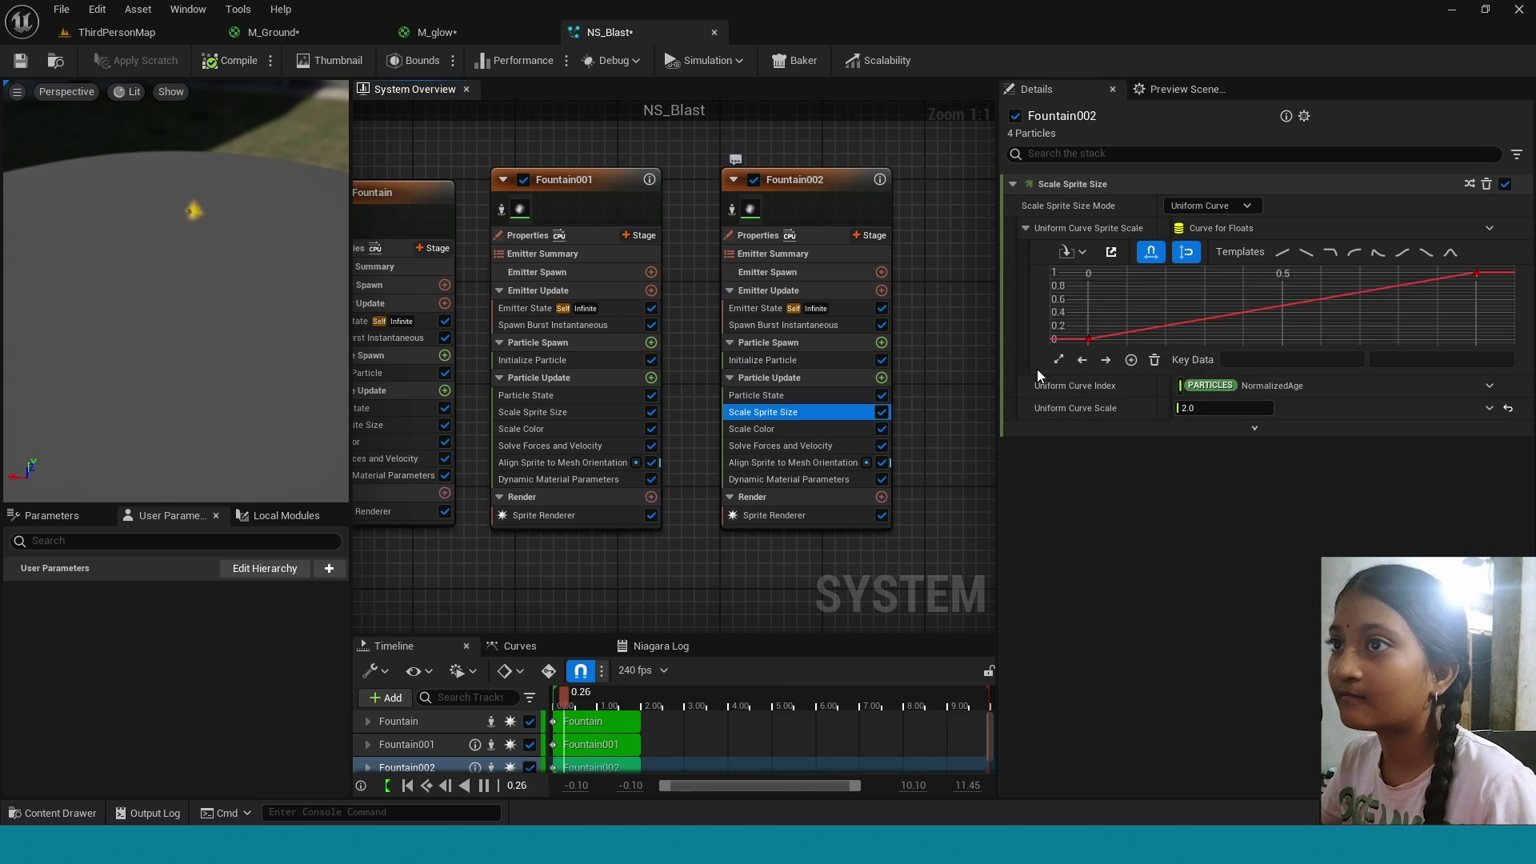
pyautogui.click(1475, 275)
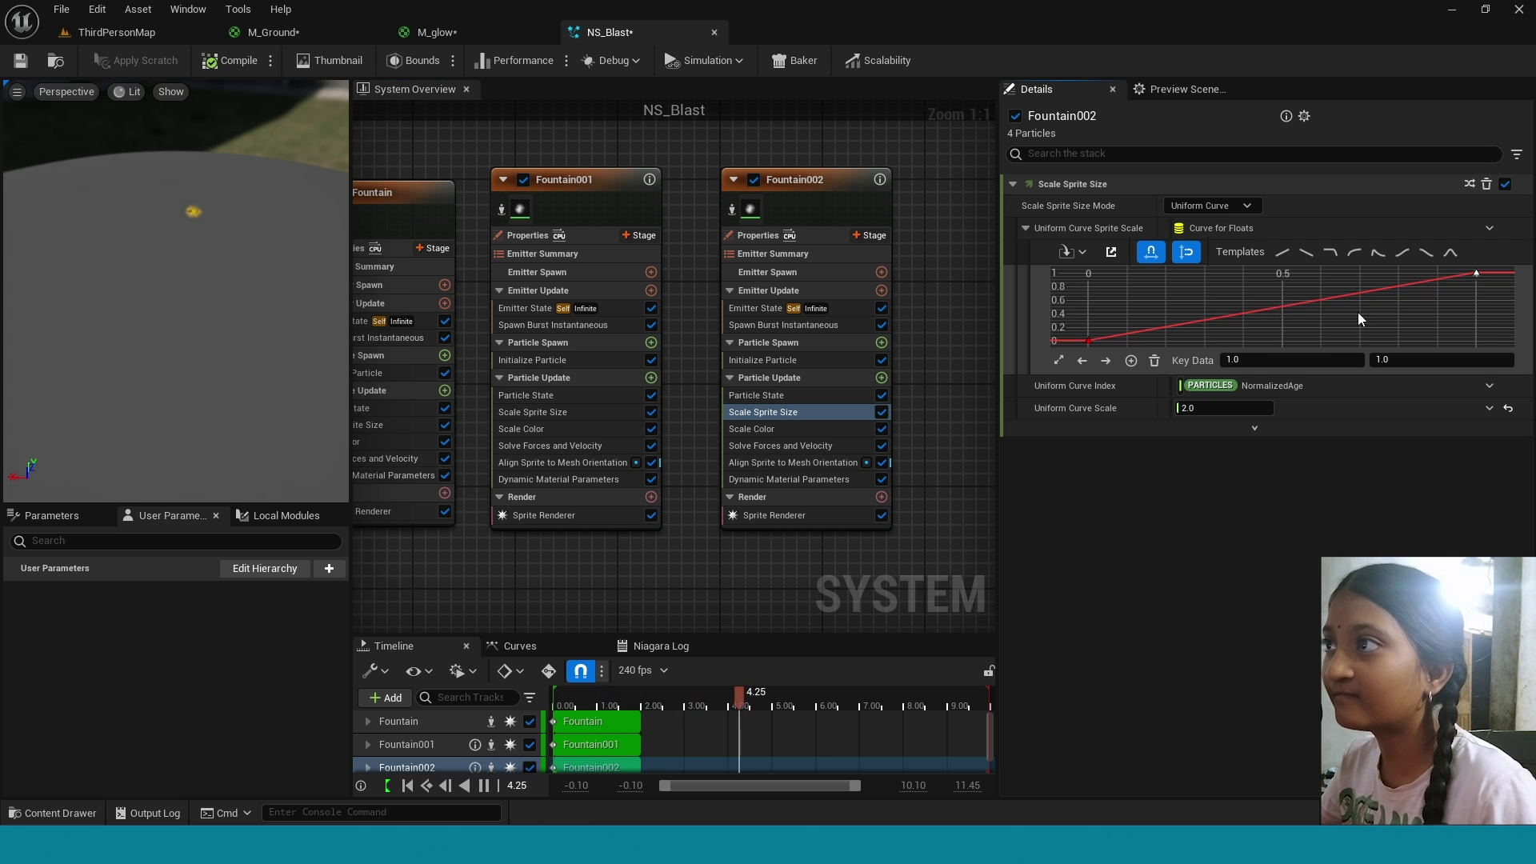
pyautogui.click(1253, 360)
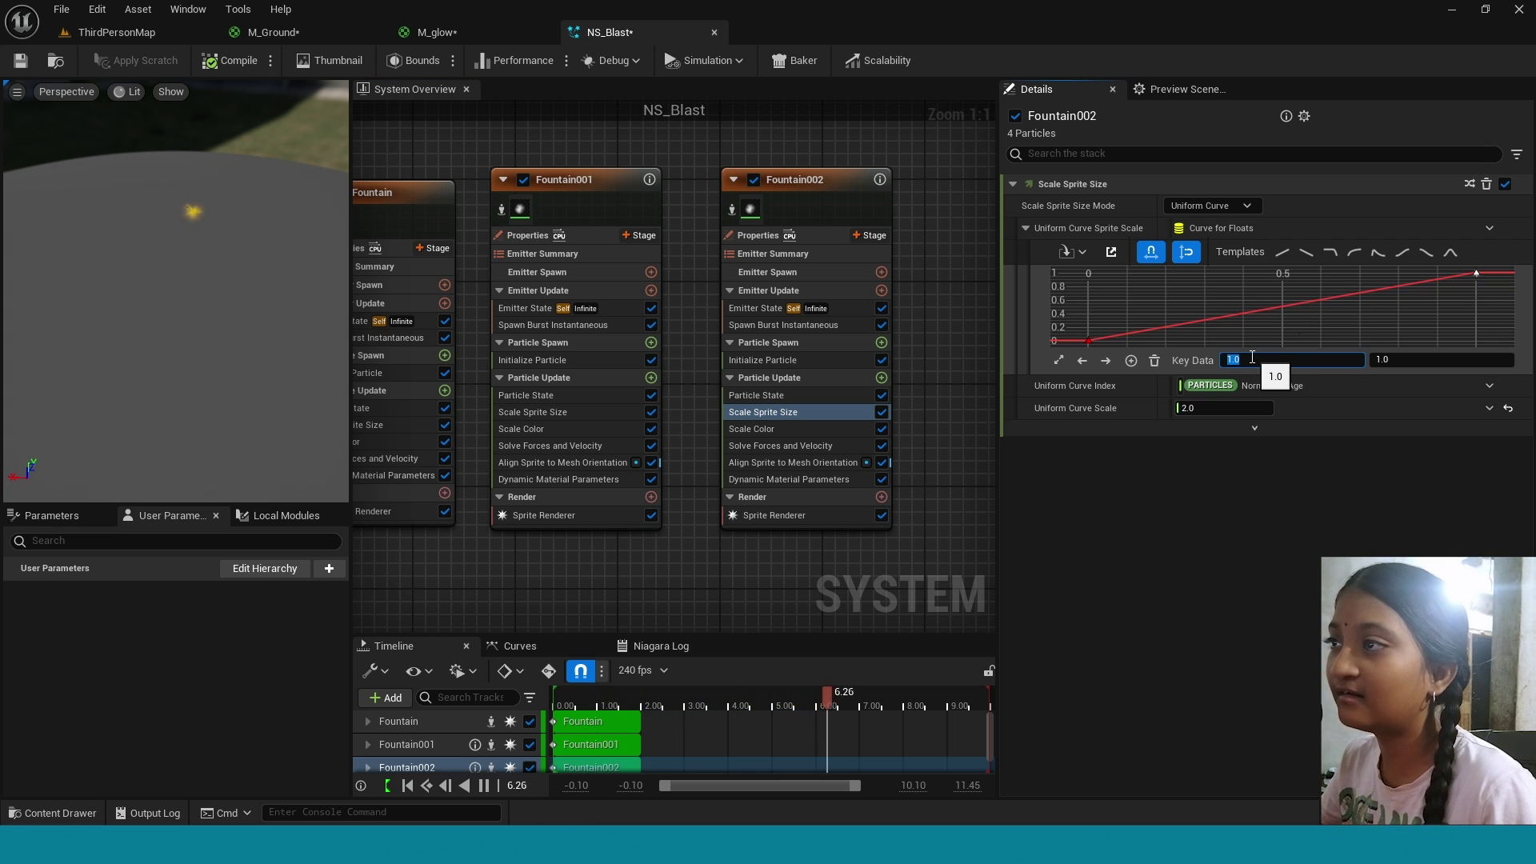
pyautogui.write('.2')
pyautogui.press('Return')
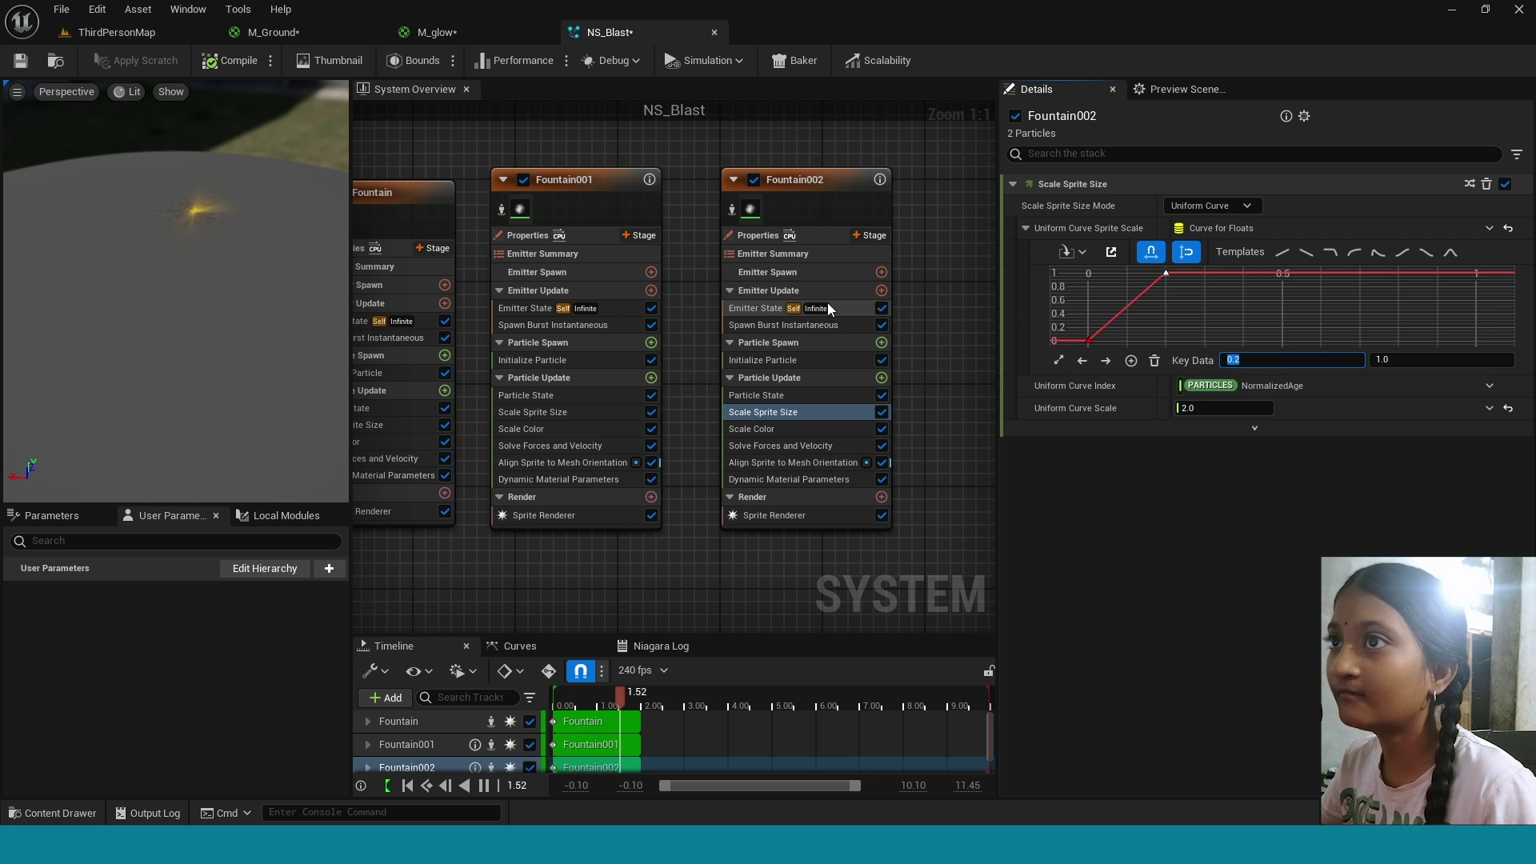
# Set Fountain002's Spawn Burst Instantaneous Spawn Time to 0.05 and save NS_Blast.
pyautogui.click(771, 324)
pyautogui.click(1187, 228)
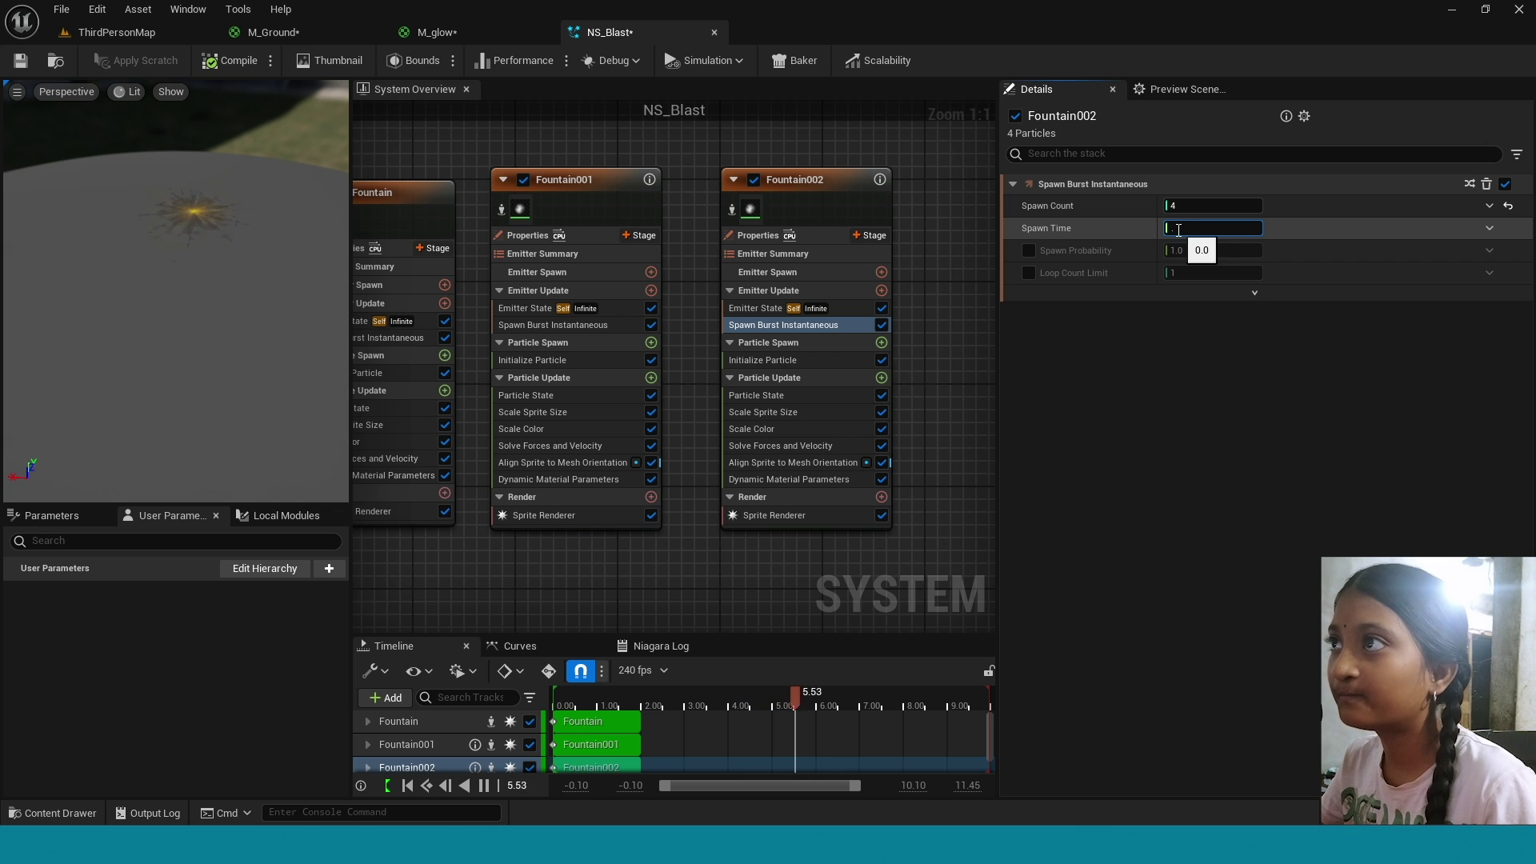
pyautogui.write('0.05')
pyautogui.press('Return')
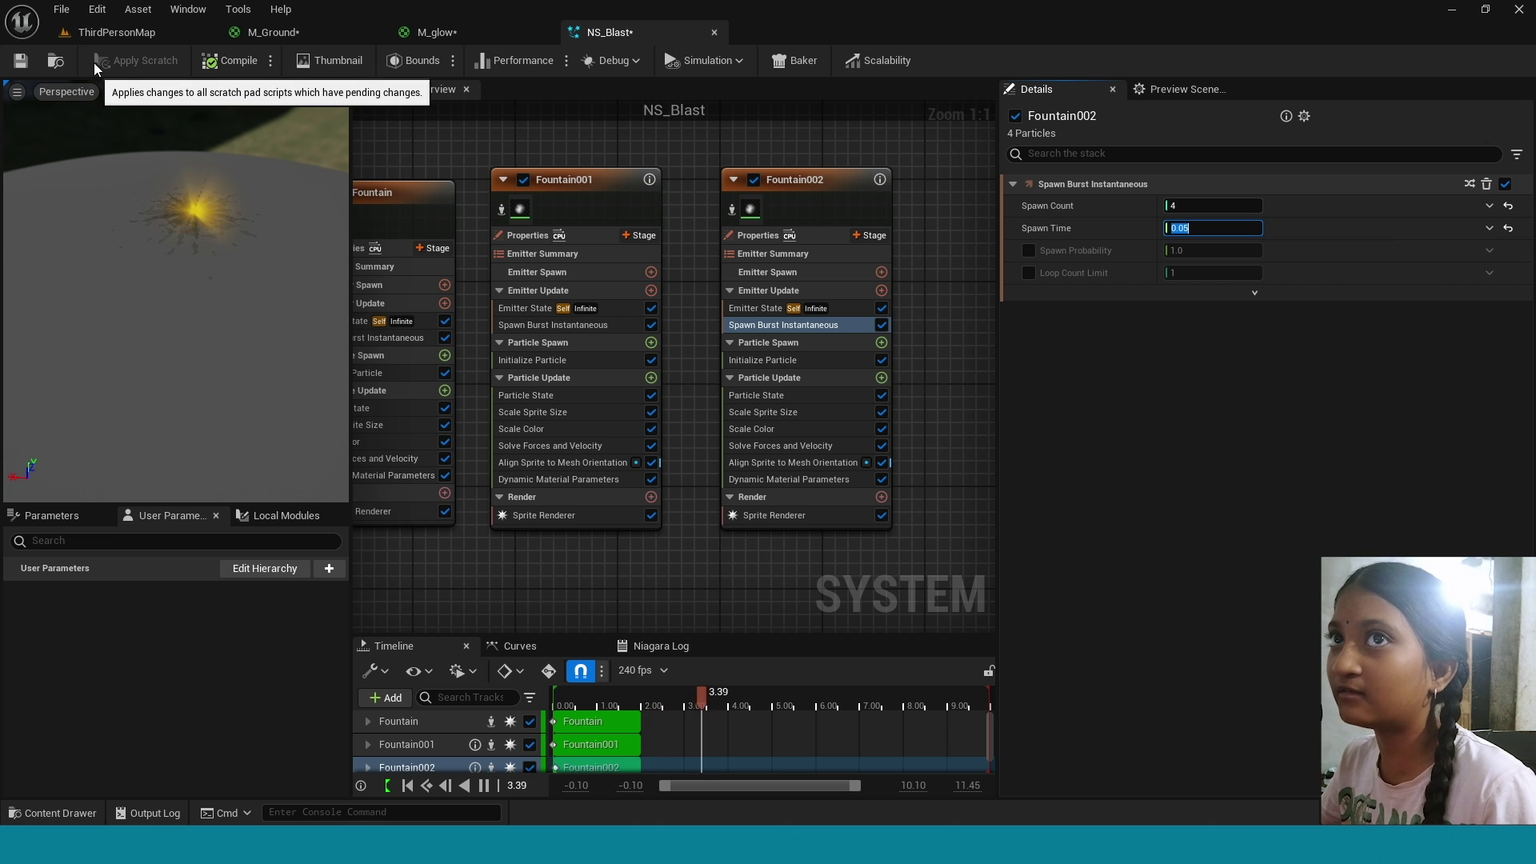
pyautogui.hotkey('ctrl', 's')
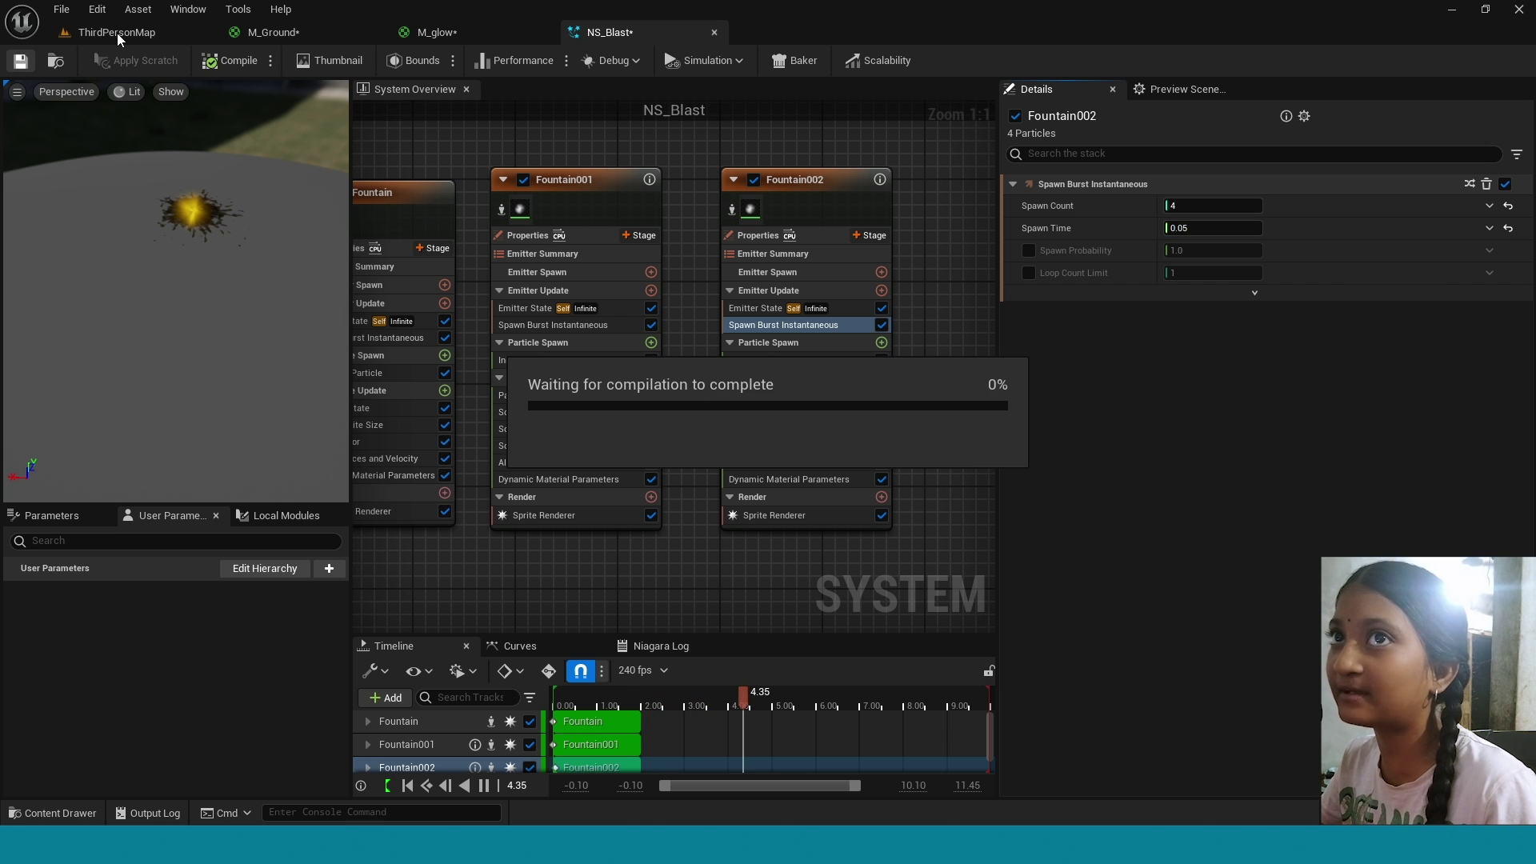
# Place NS_Blast on the floor of ThirdPersonMap and play the level to preview the blast.
pyautogui.click(122, 32)
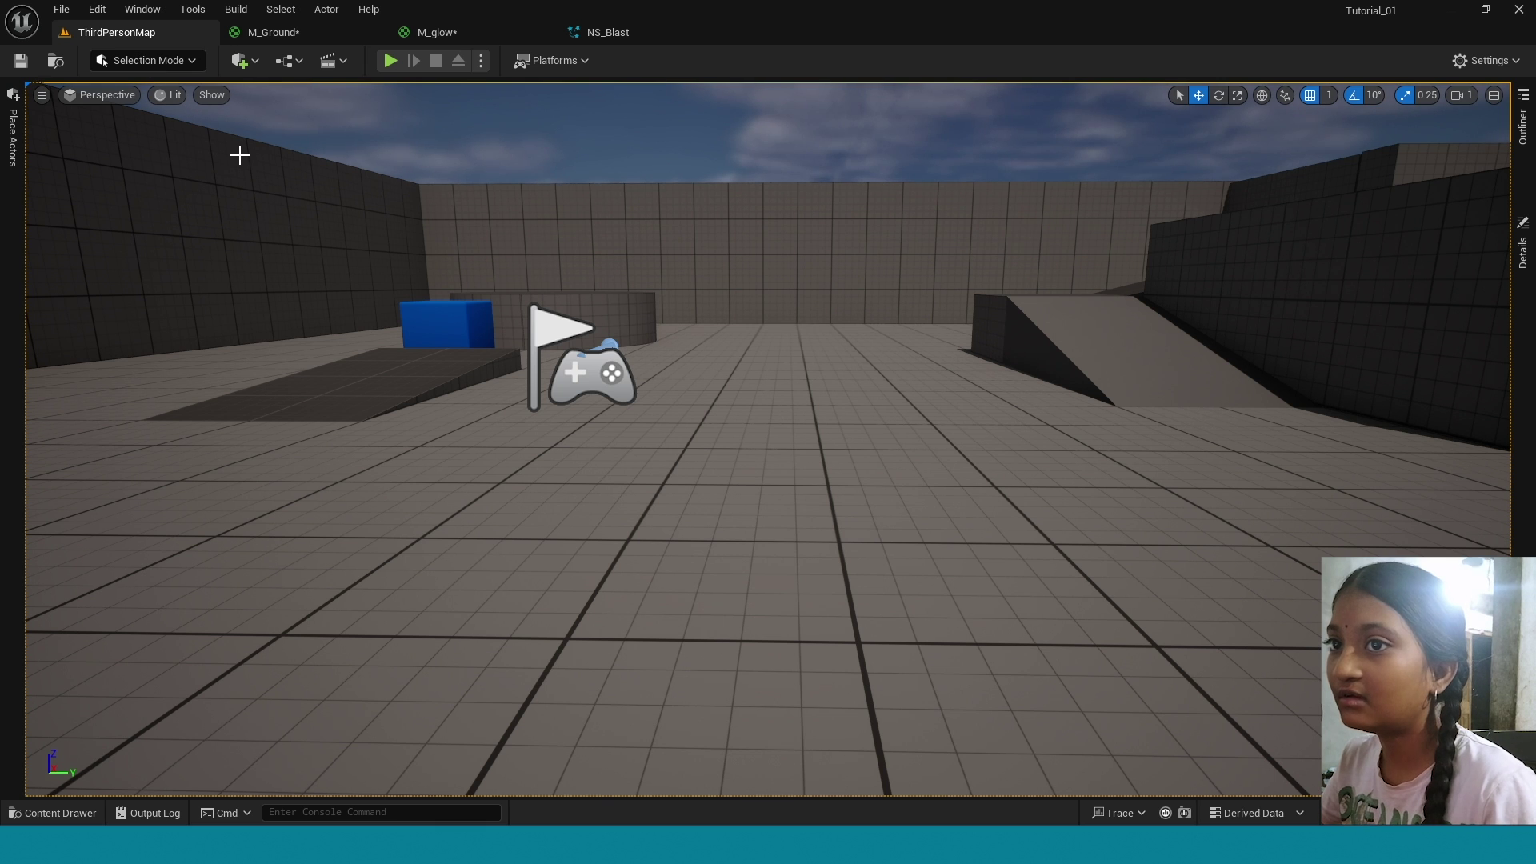
pyautogui.hotkey('ctrl', 'space')
pyautogui.moveTo(509, 548); pyautogui.dragTo(775, 468)
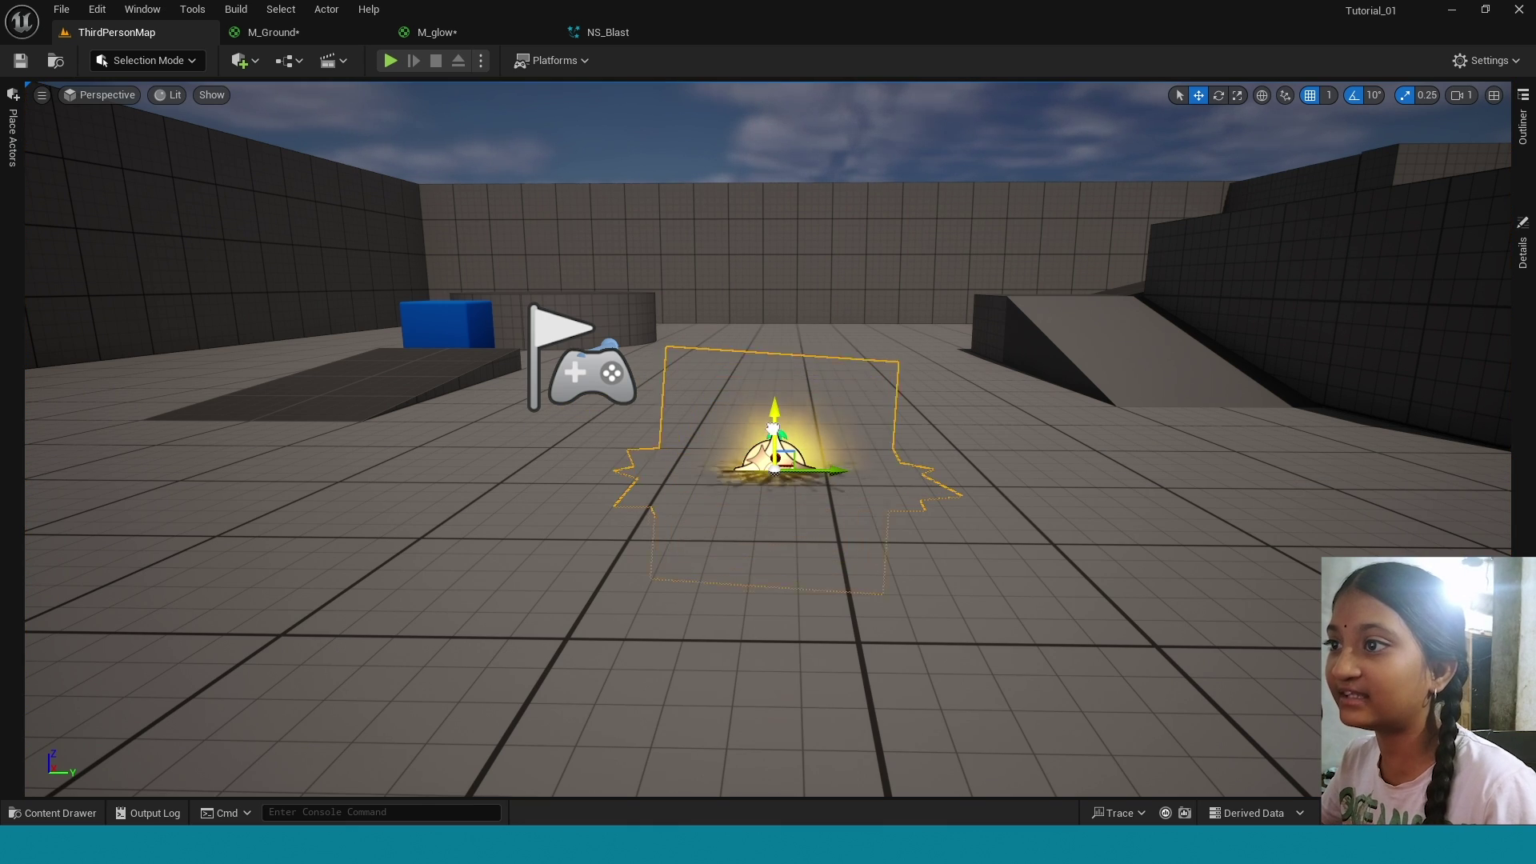
pyautogui.hotkey('alt', 'p')
pyautogui.press('s')
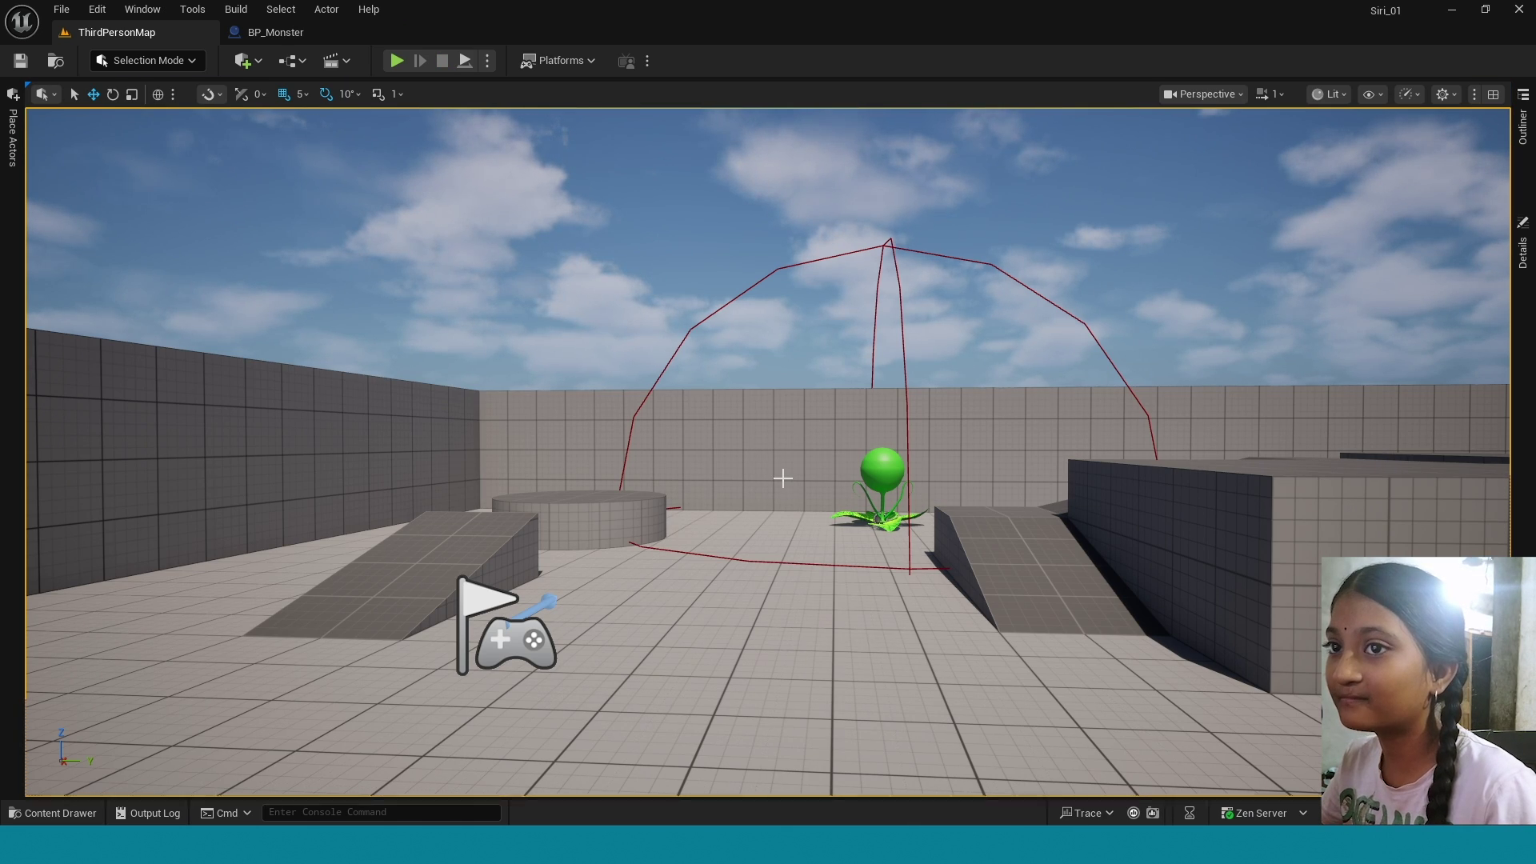
# In the Siri_01 project's PUMPY/NewFolder, create an Actor Blueprint class named BP_Pumpkin and open it.
pyautogui.hotkey('ctrl', 'space')
pyautogui.rightClick(637, 645)
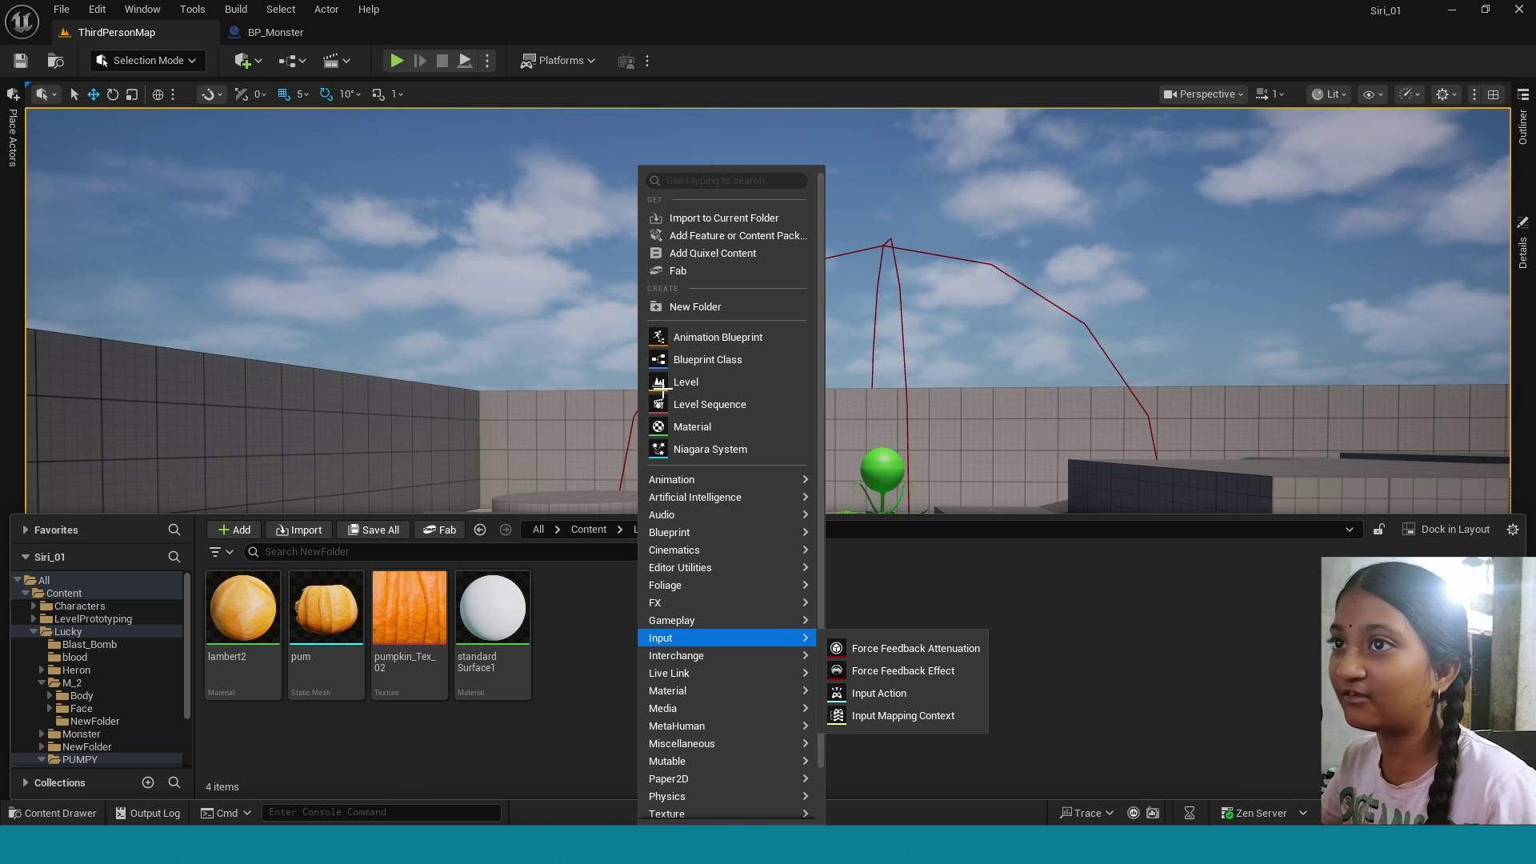
pyautogui.click(695, 360)
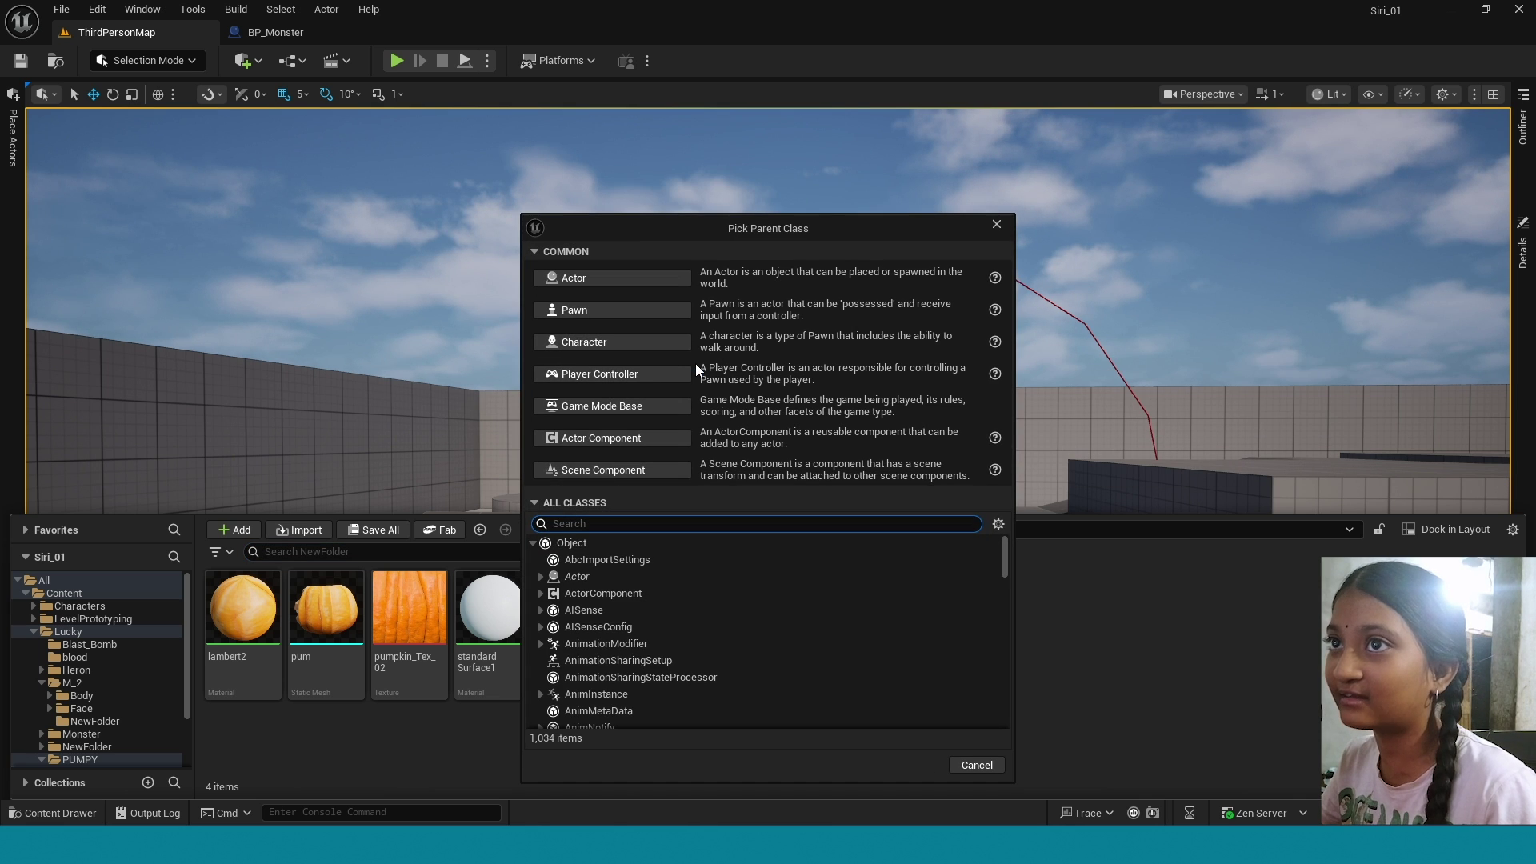
pyautogui.click(588, 278)
pyautogui.write('BP_')
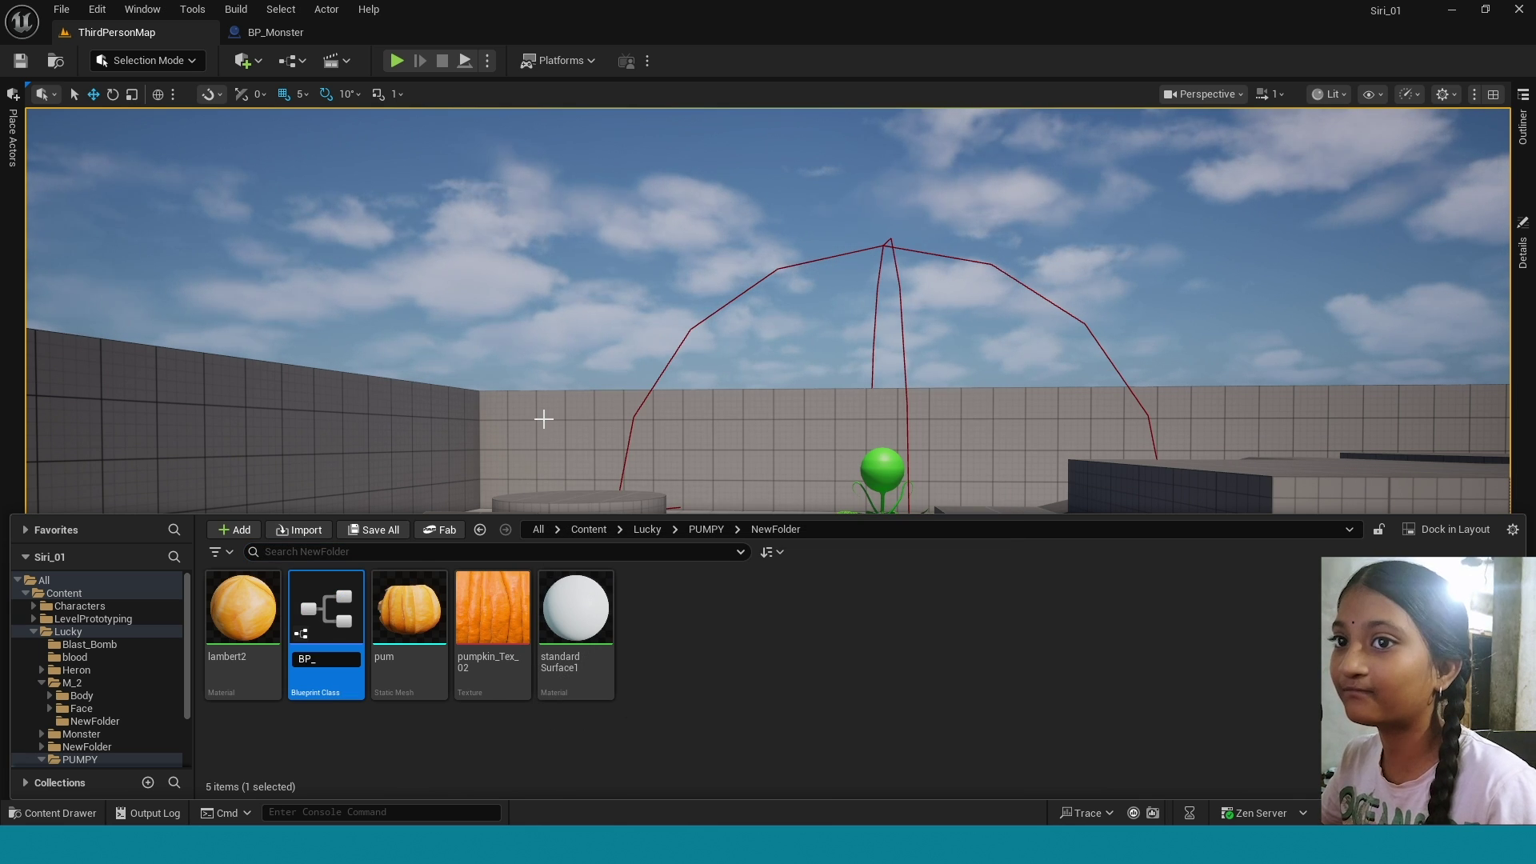
pyautogui.write('Pumpkin')
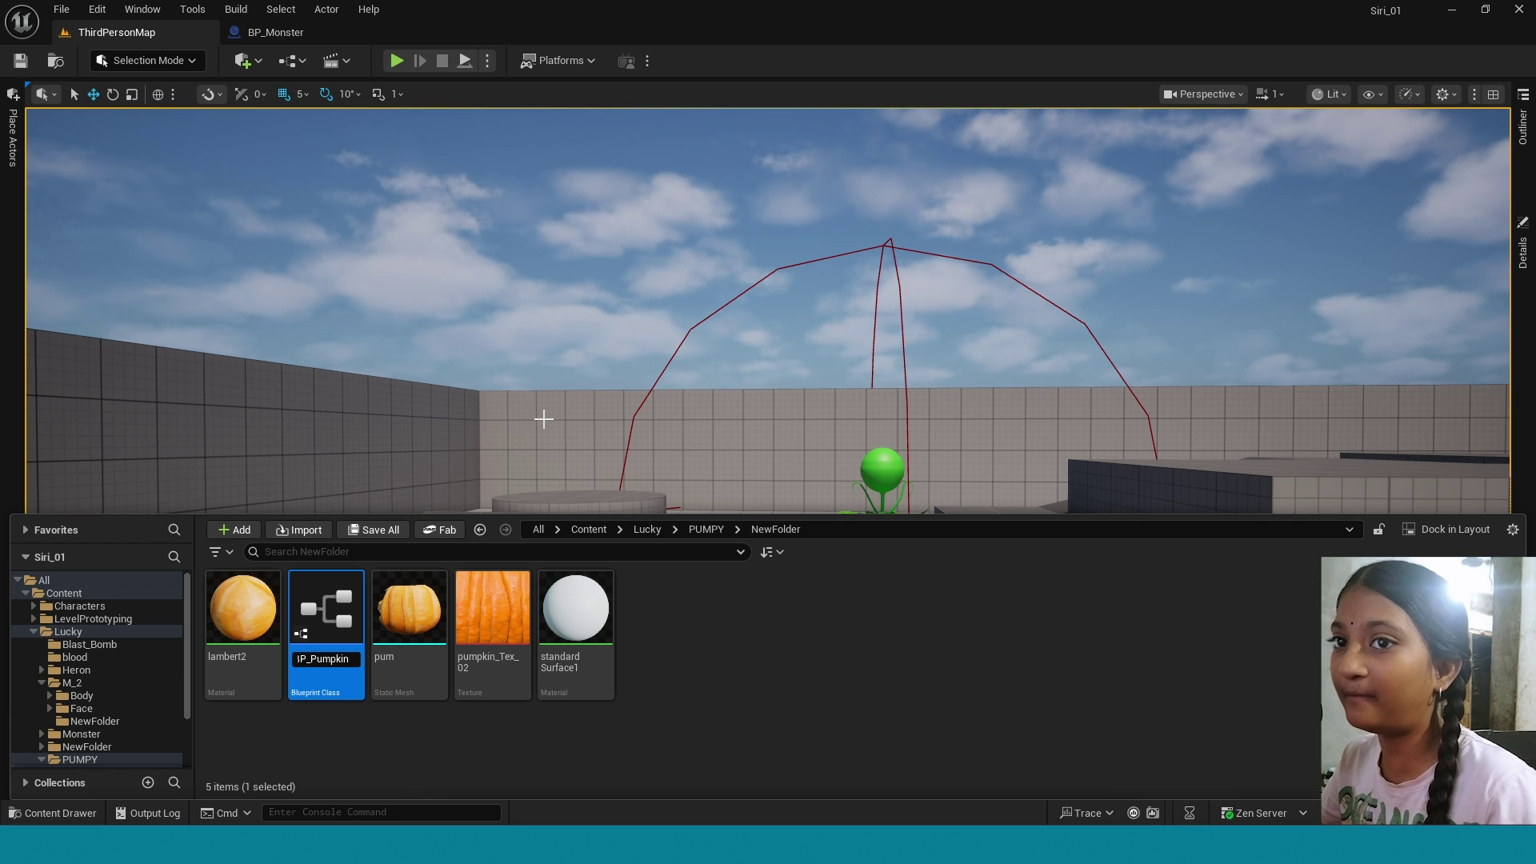
pyautogui.press('Return')
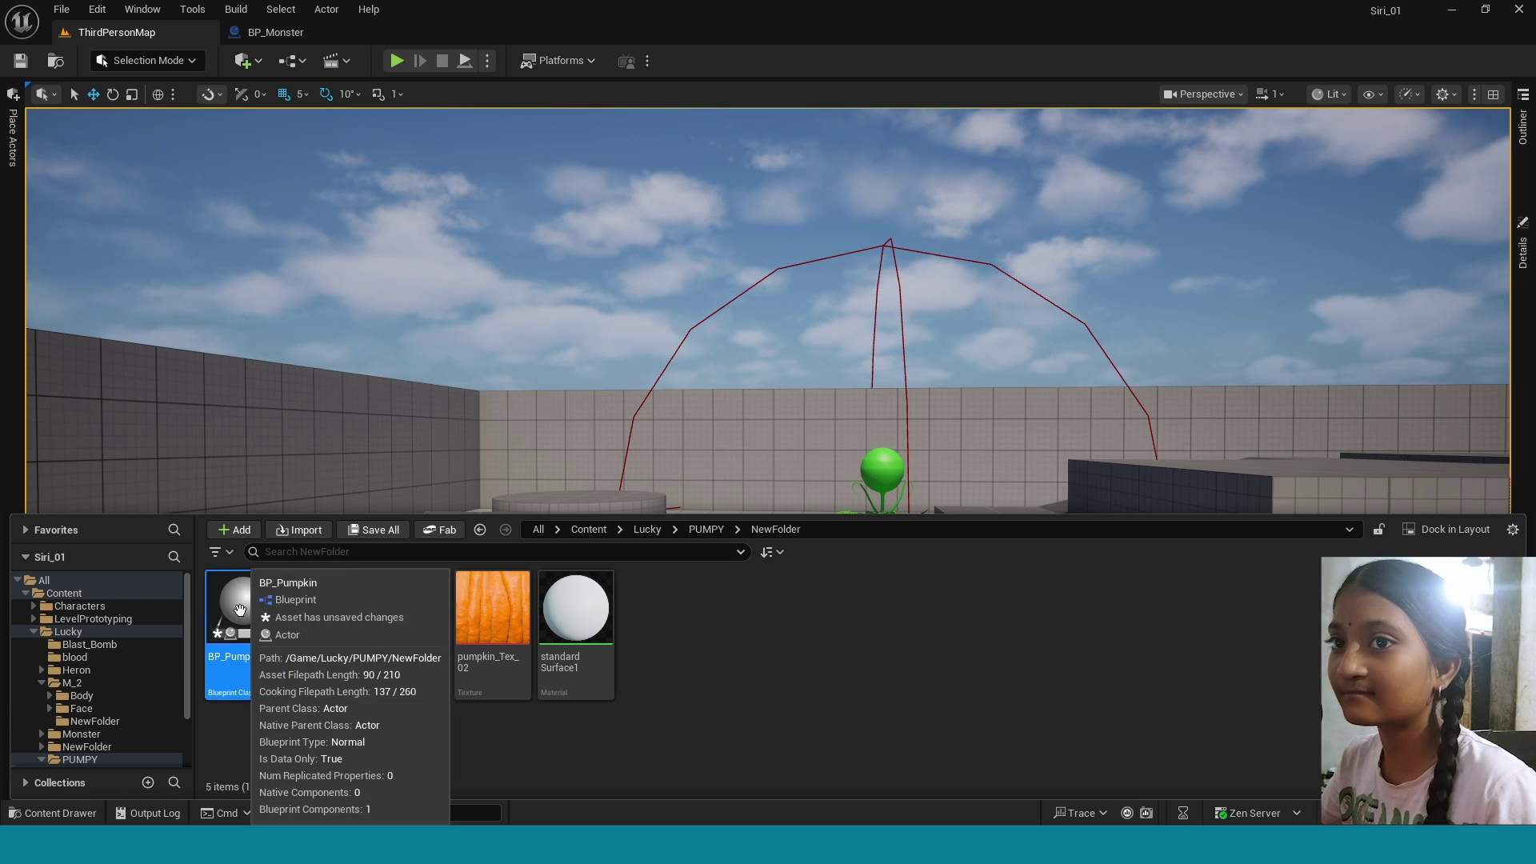
pyautogui.doubleClick(242, 611)
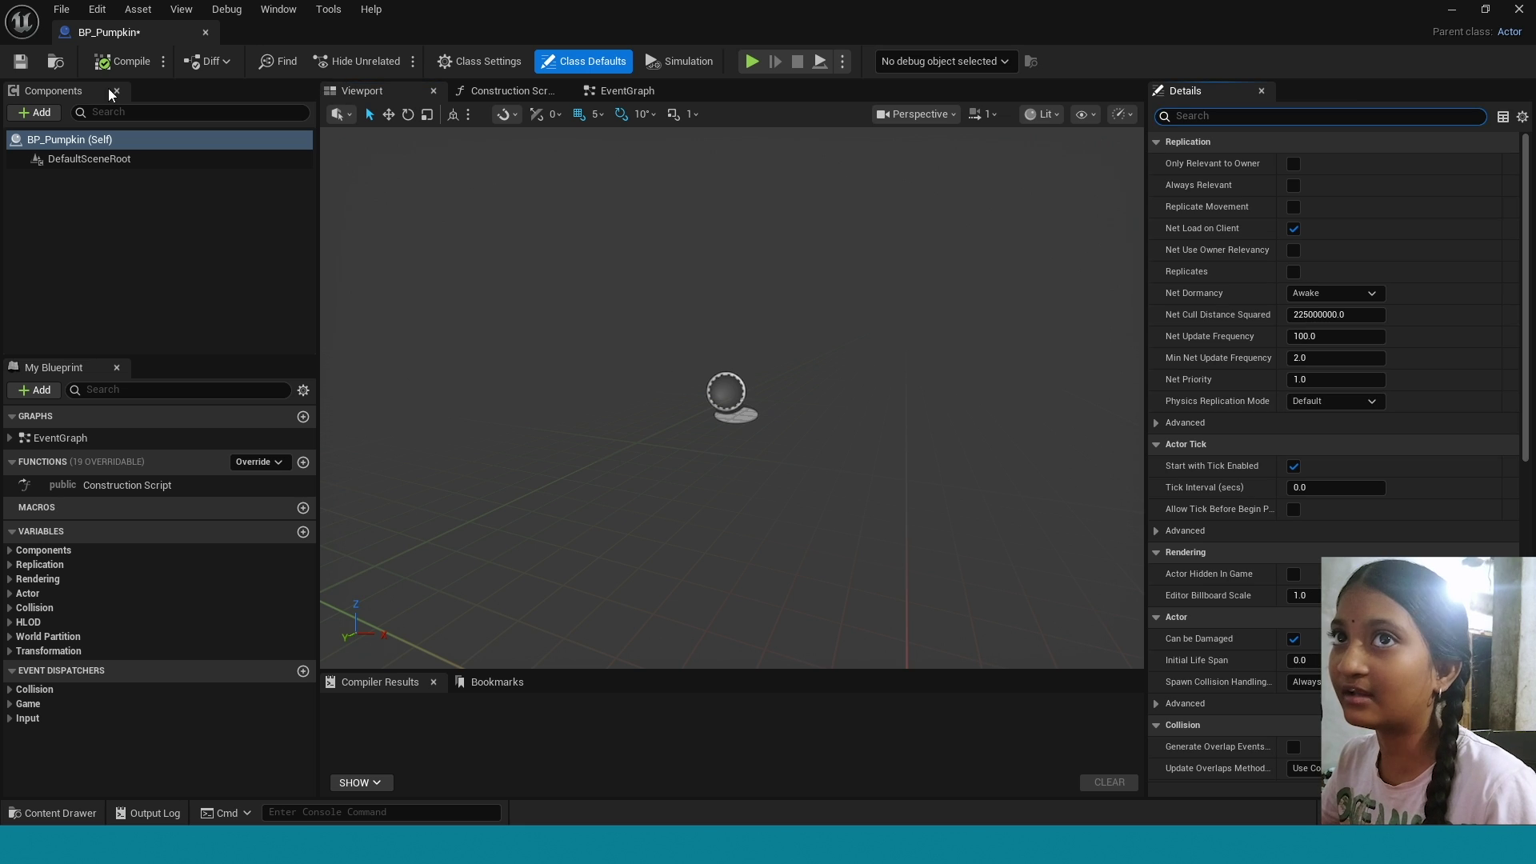
pyautogui.click(37, 115)
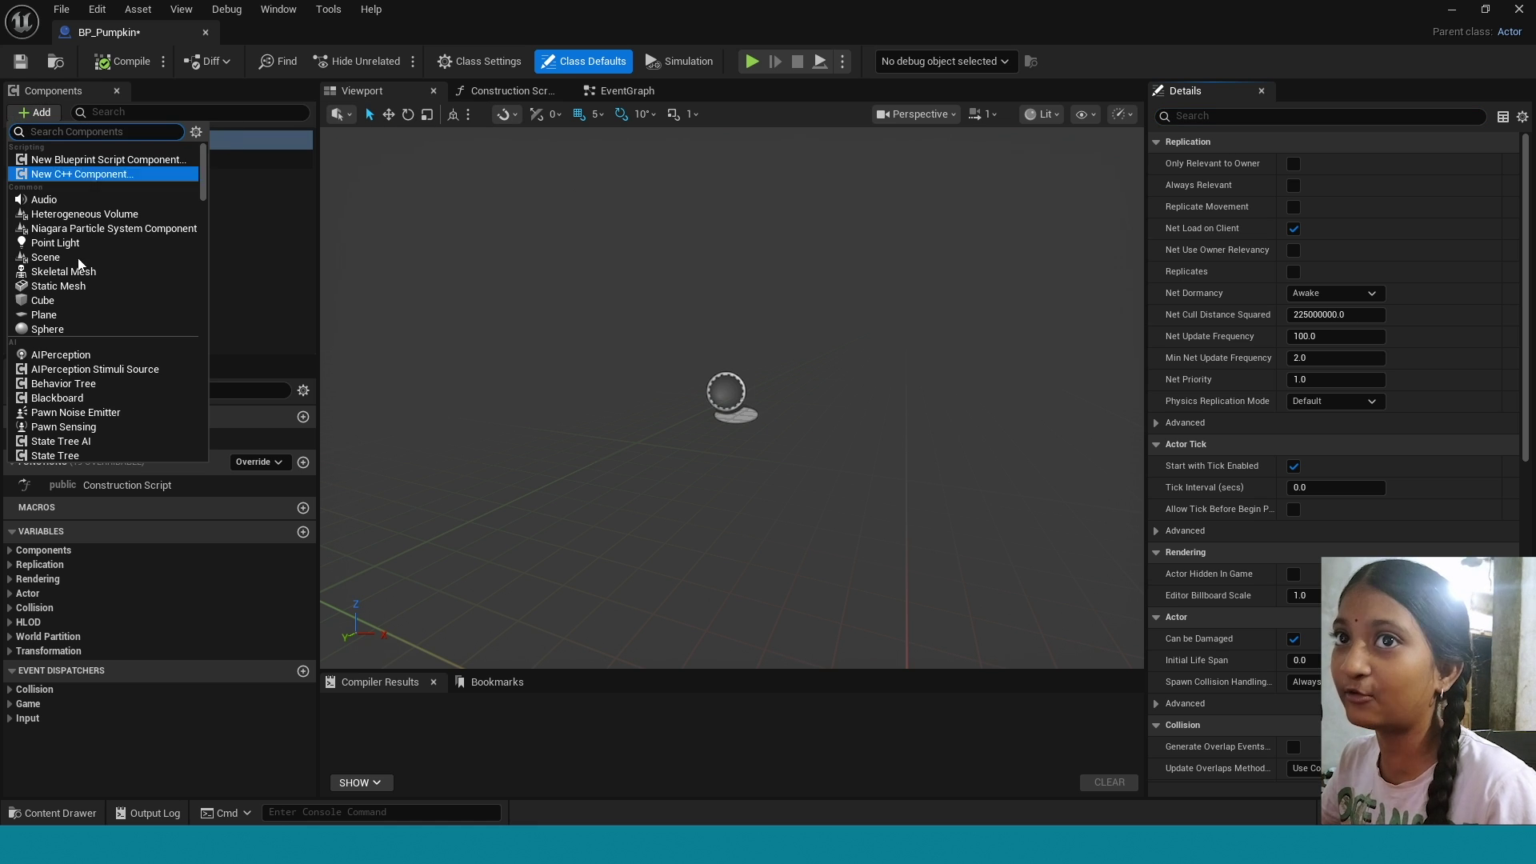
pyautogui.click(47, 300)
pyautogui.scroll(-5, 548, 391)
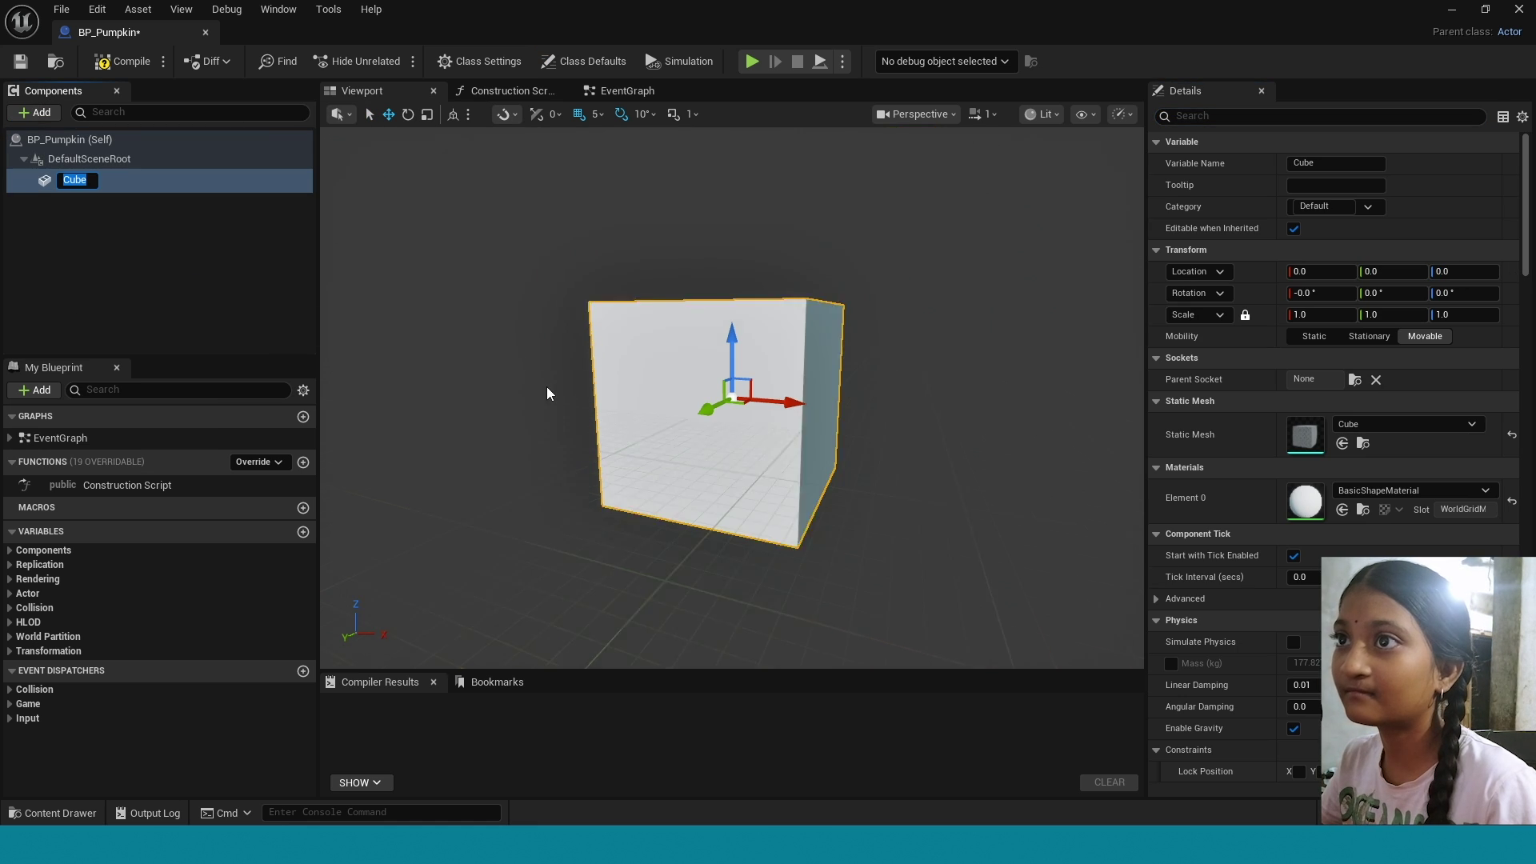
pyautogui.click(1206, 117)
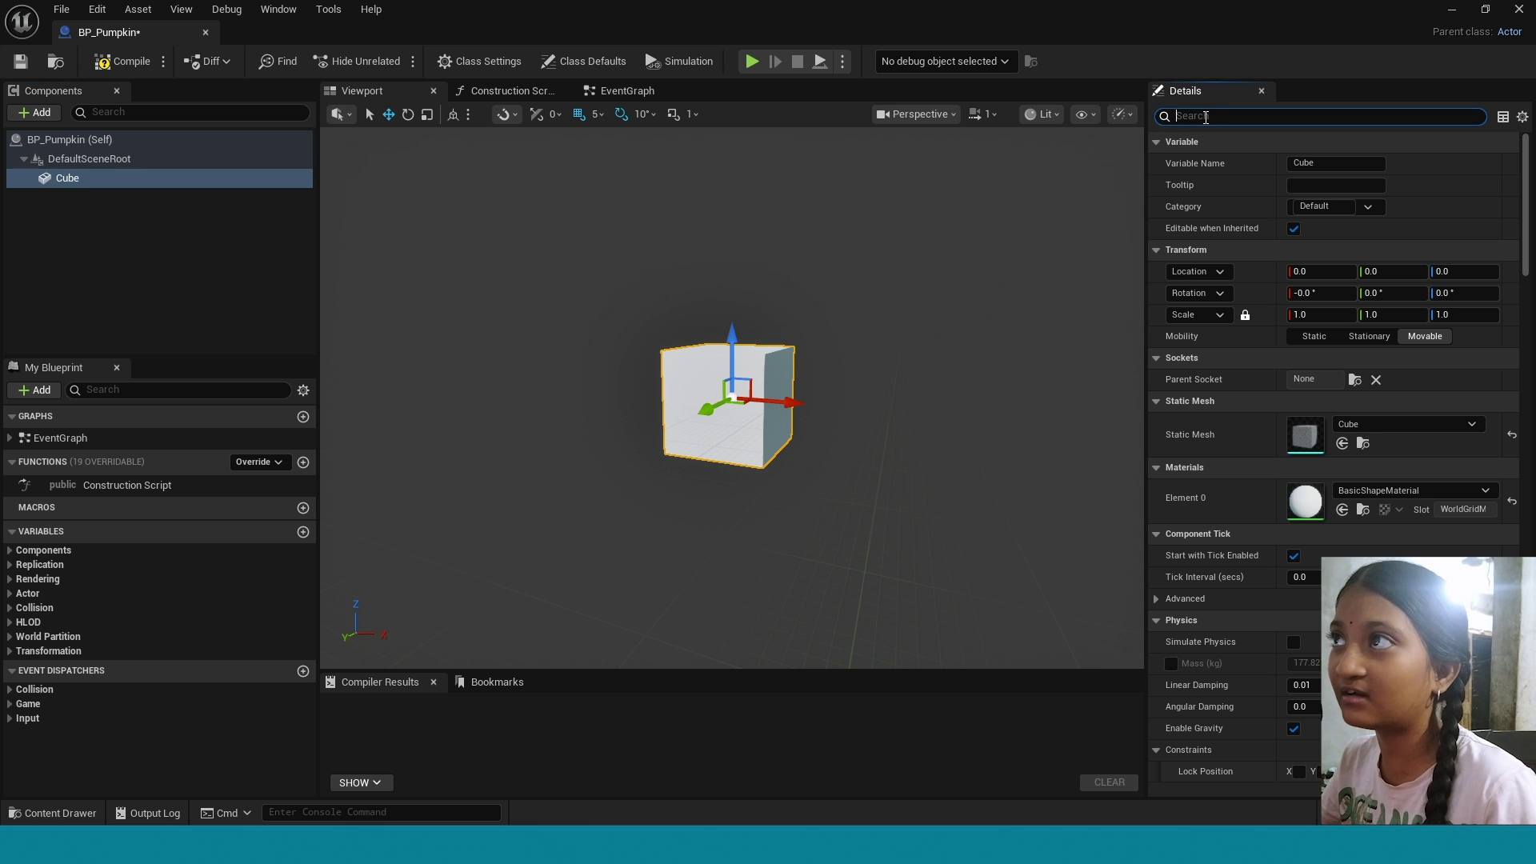
pyautogui.write('sim')
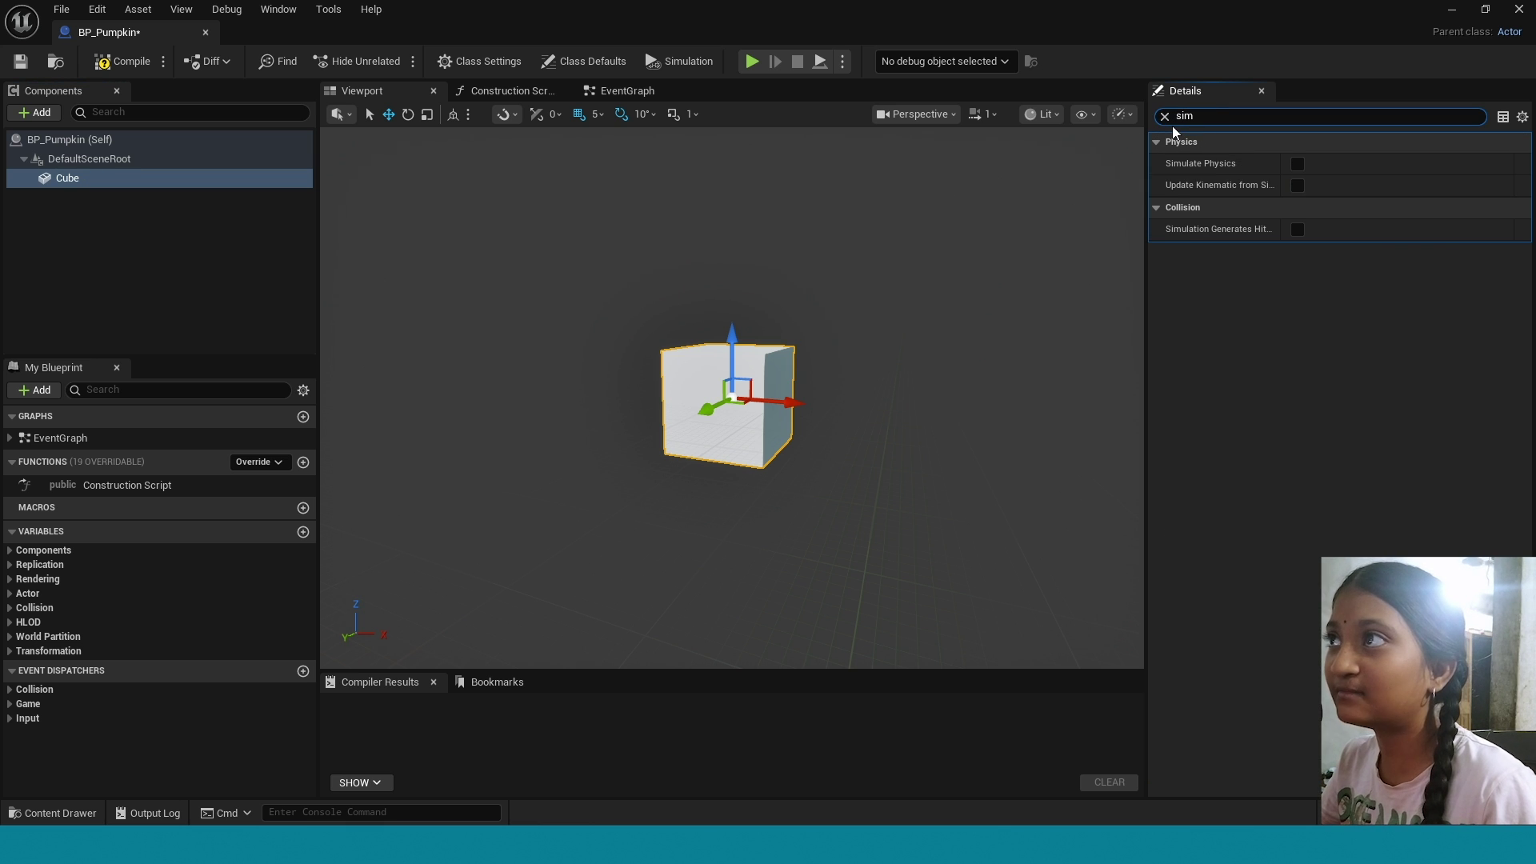
pyautogui.click(1298, 164)
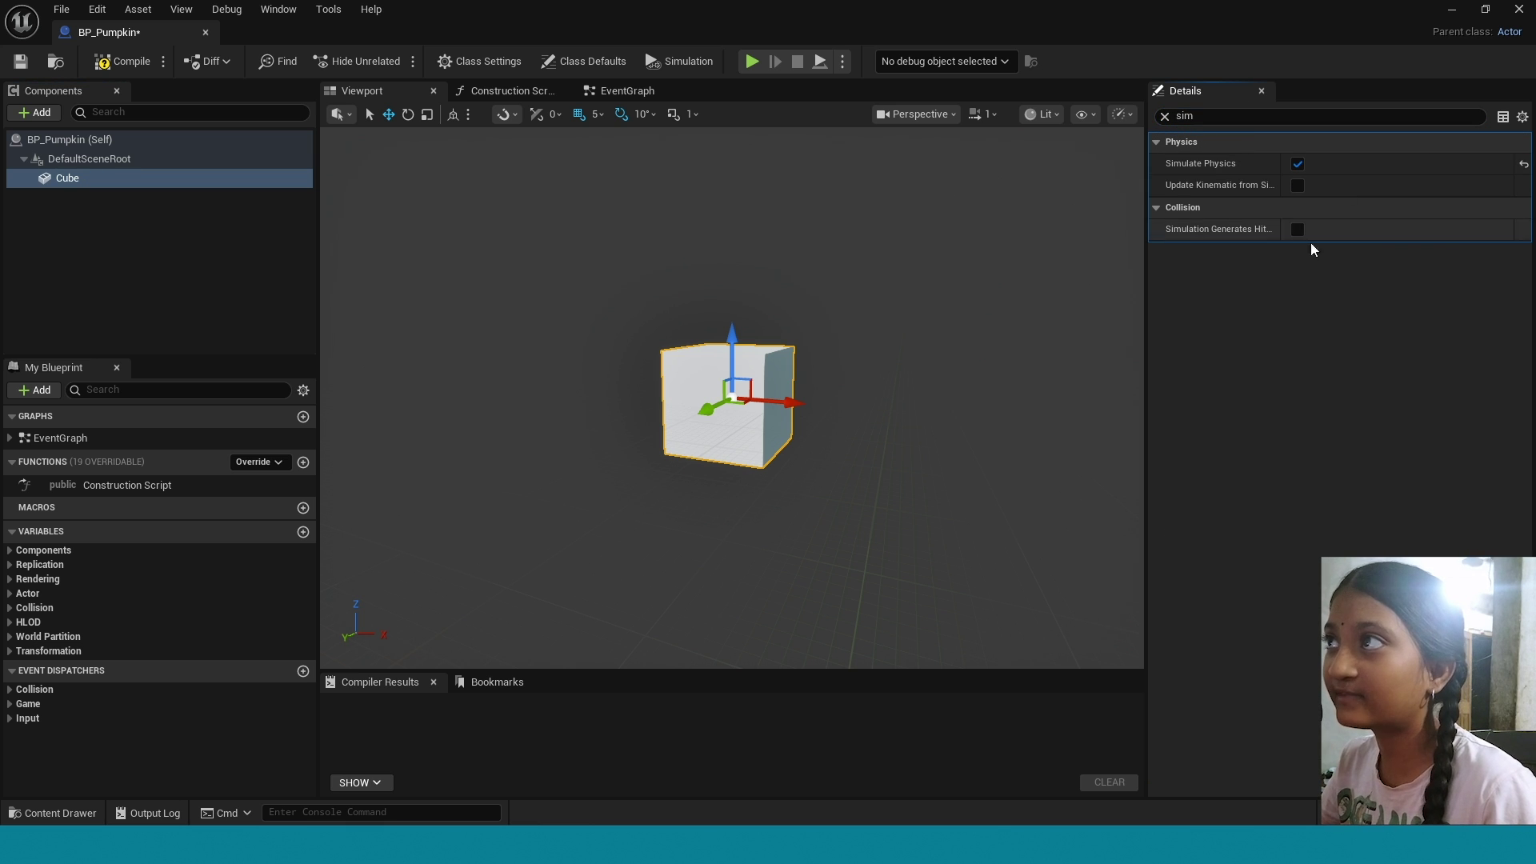
pyautogui.click(1165, 116)
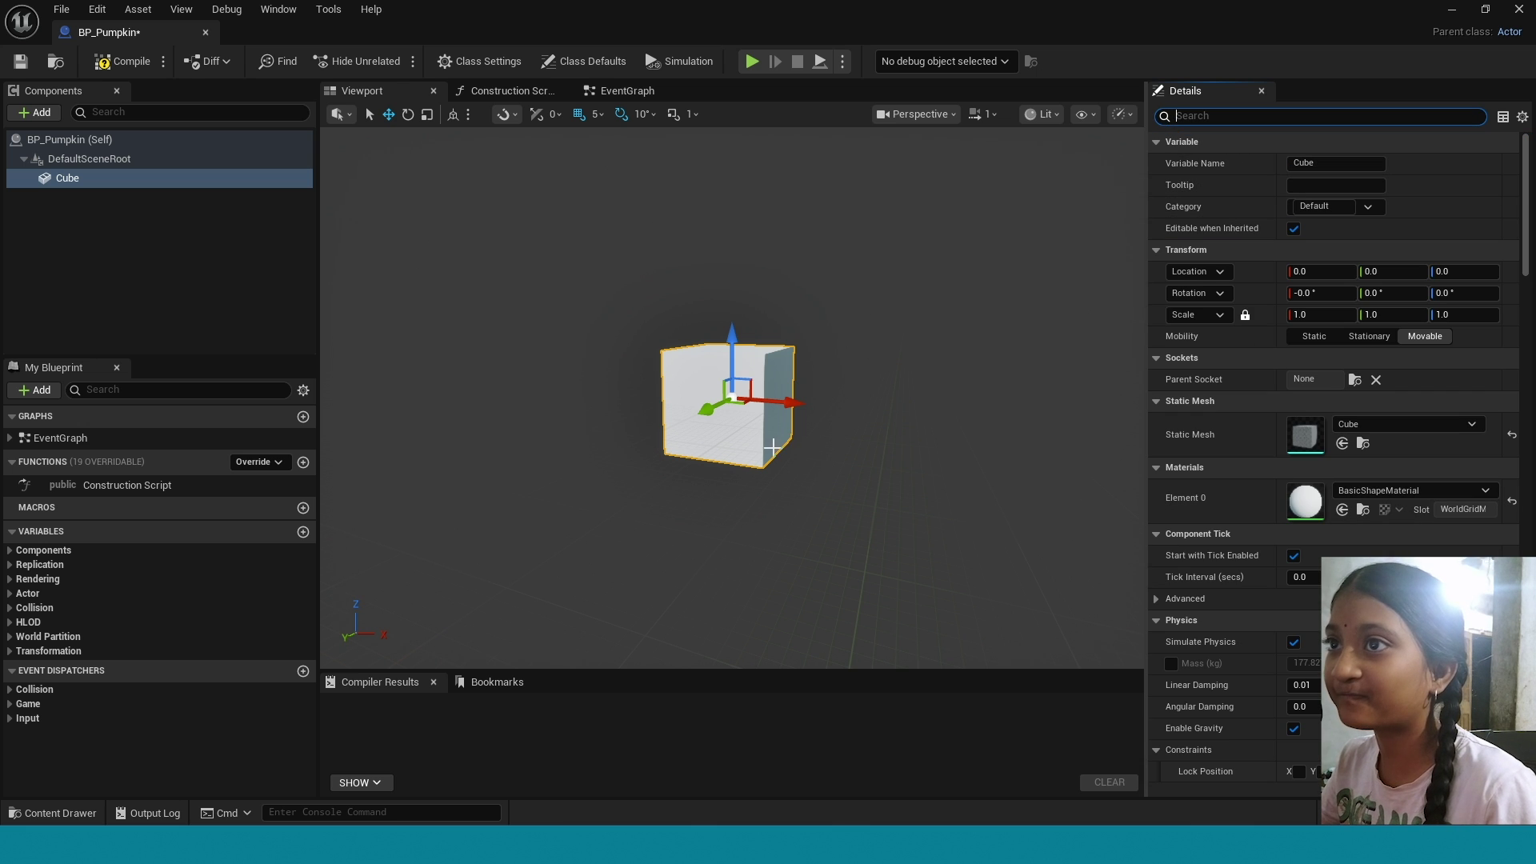
pyautogui.press('Delete')
# Add the pum static mesh to BP_Pumpkin at a scale of 2.0 on all axes and compile the Blueprint.
pyautogui.hotkey('ctrl', 'space')
pyautogui.moveTo(327, 645); pyautogui.dragTo(551, 414)
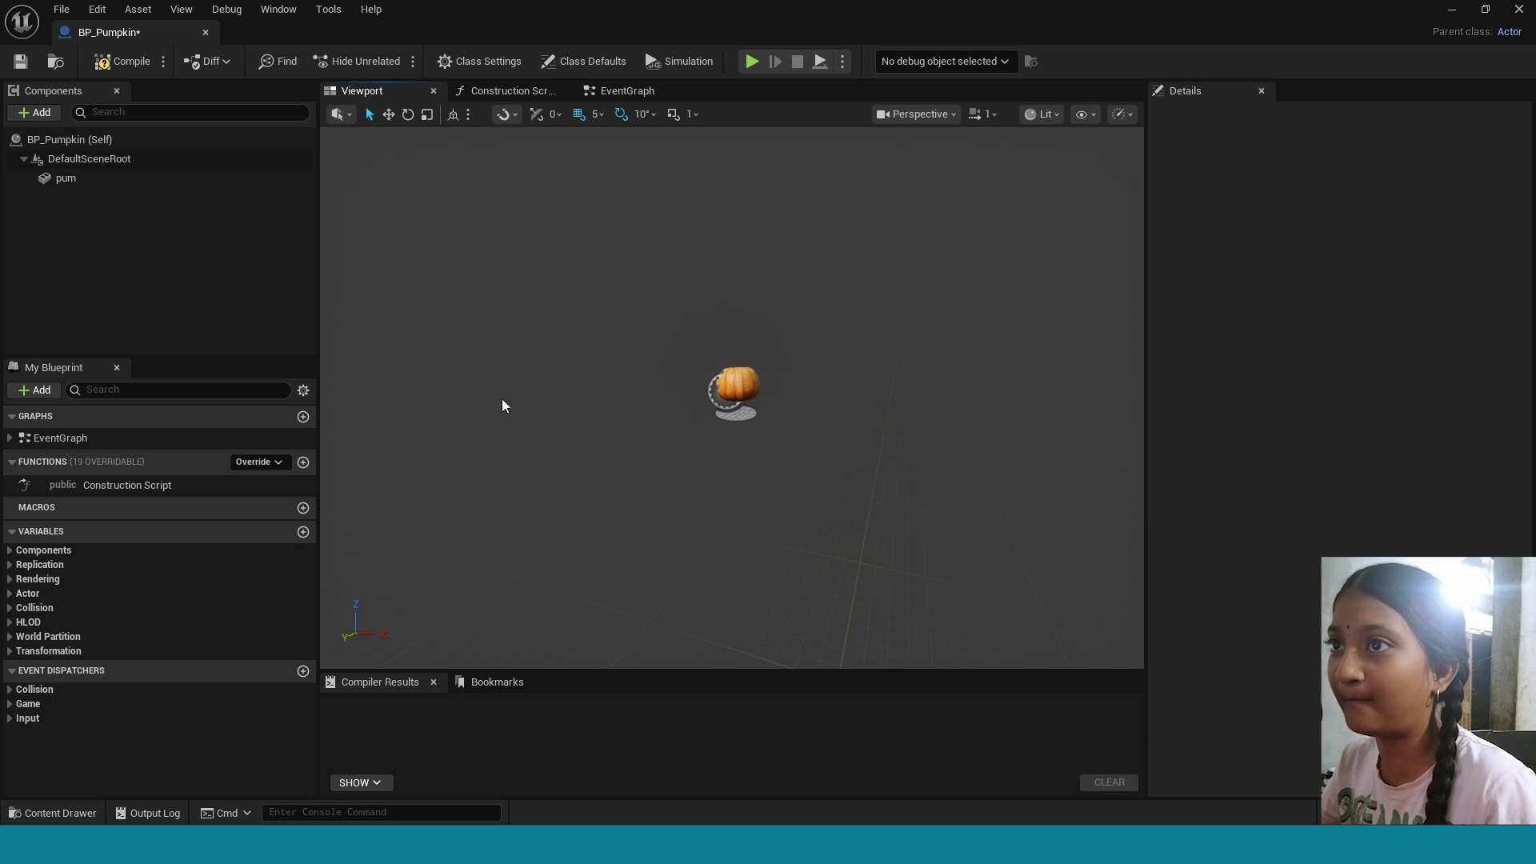
pyautogui.click(735, 388)
pyautogui.click(1316, 316)
pyautogui.write('2')
pyautogui.press('Return')
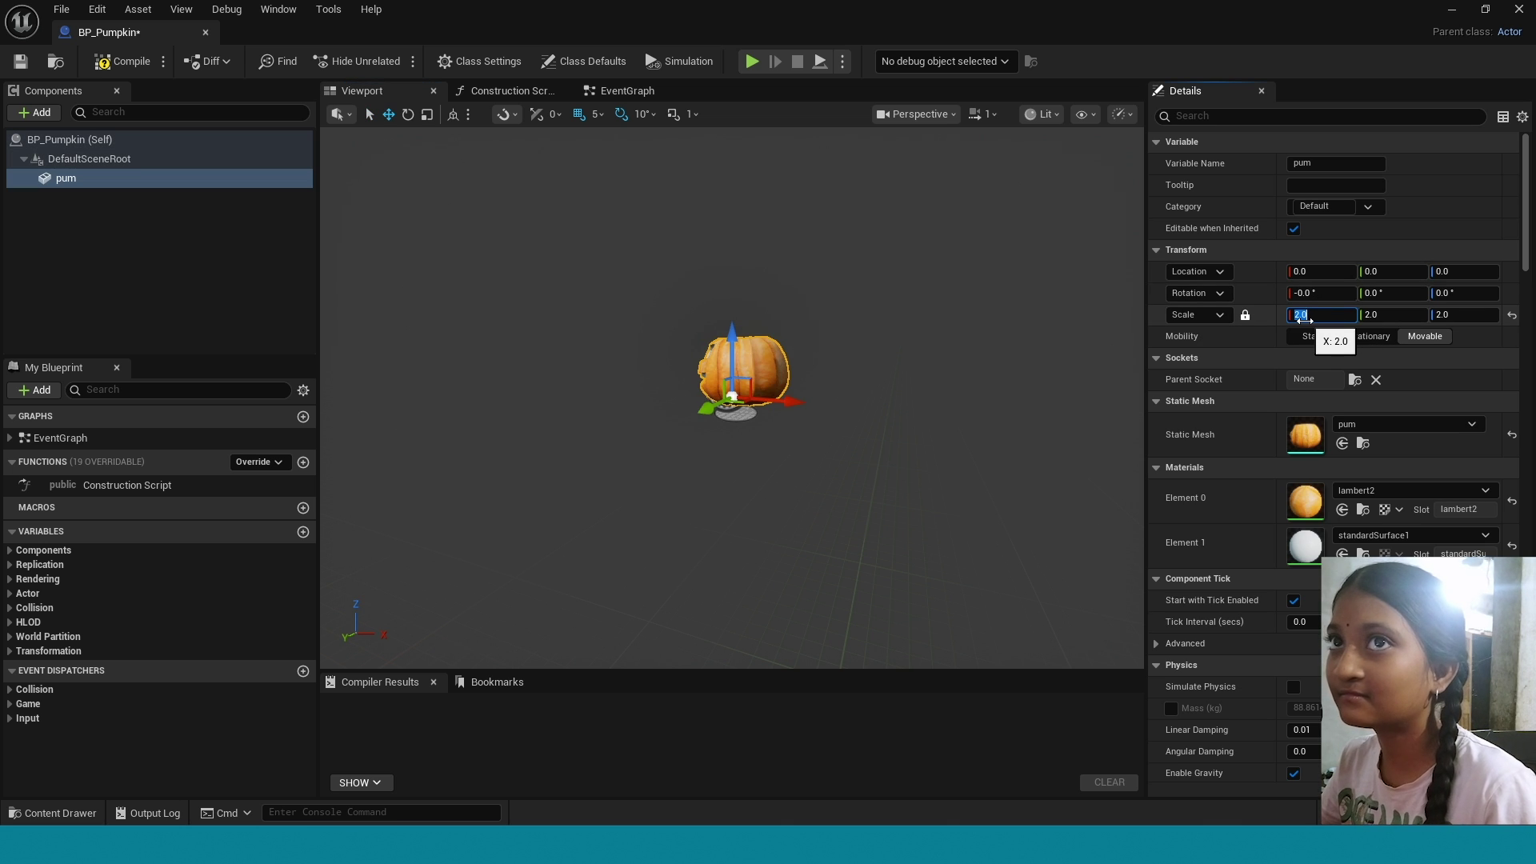
pyautogui.click(122, 61)
pyautogui.moveTo(110, 32); pyautogui.dragTo(445, 46)
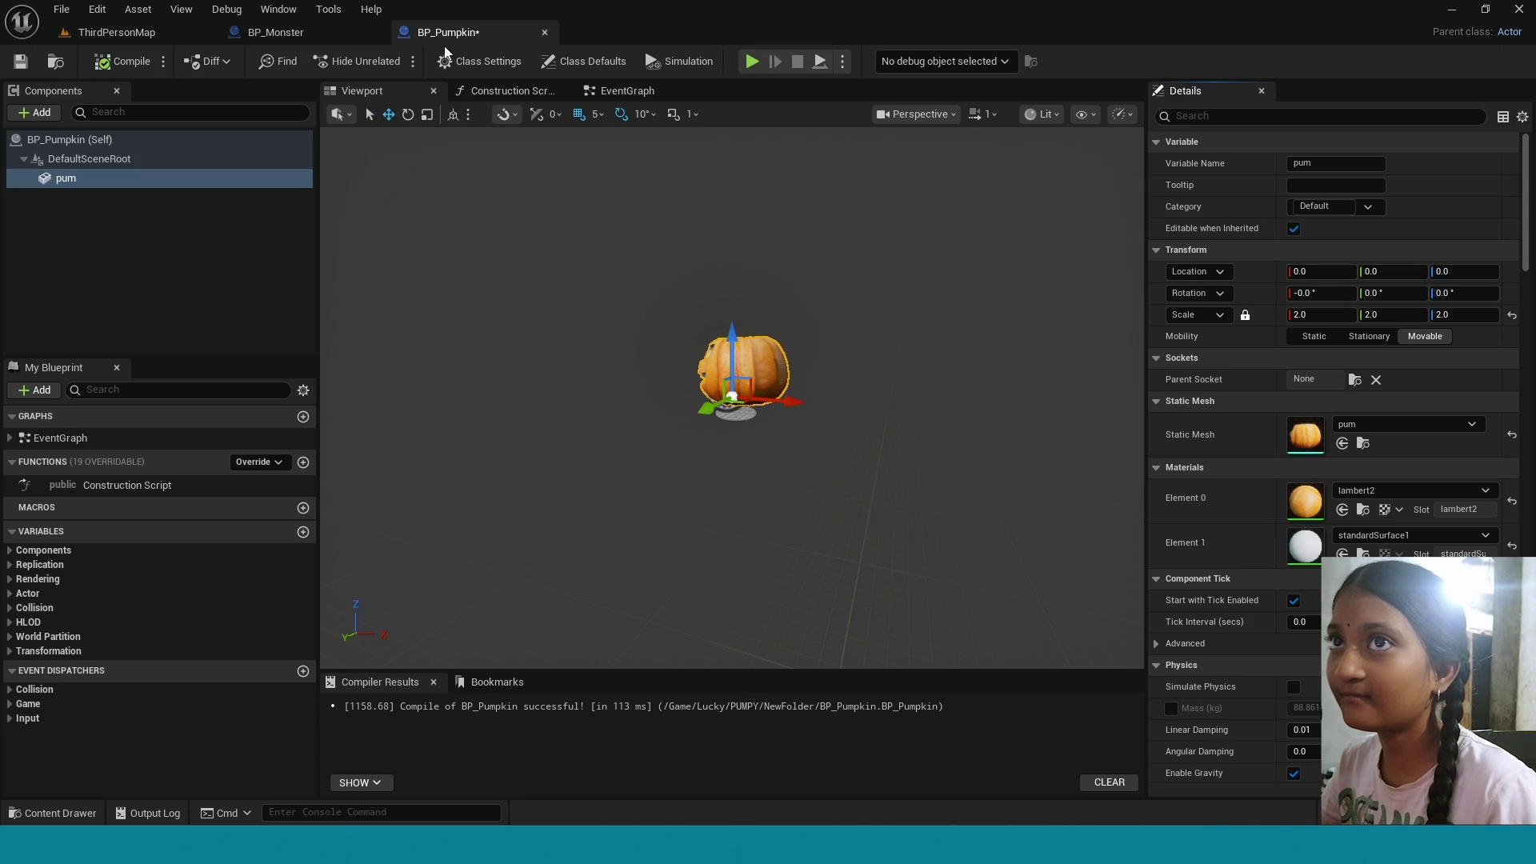
# Add a Box Collision component to BP_Monster.
pyautogui.click(331, 35)
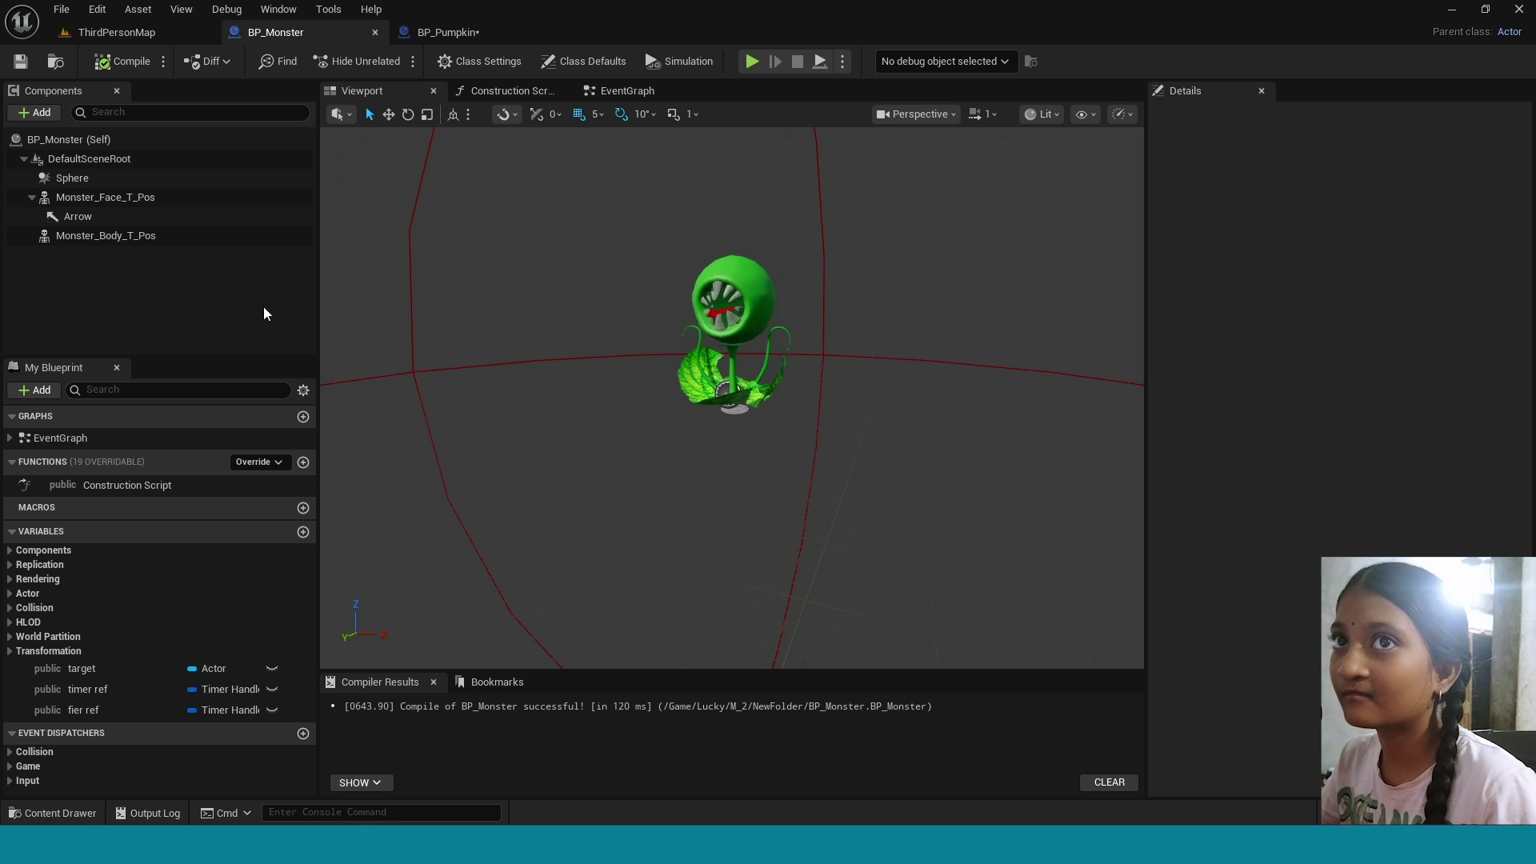
pyautogui.click(44, 114)
pyautogui.write('b')
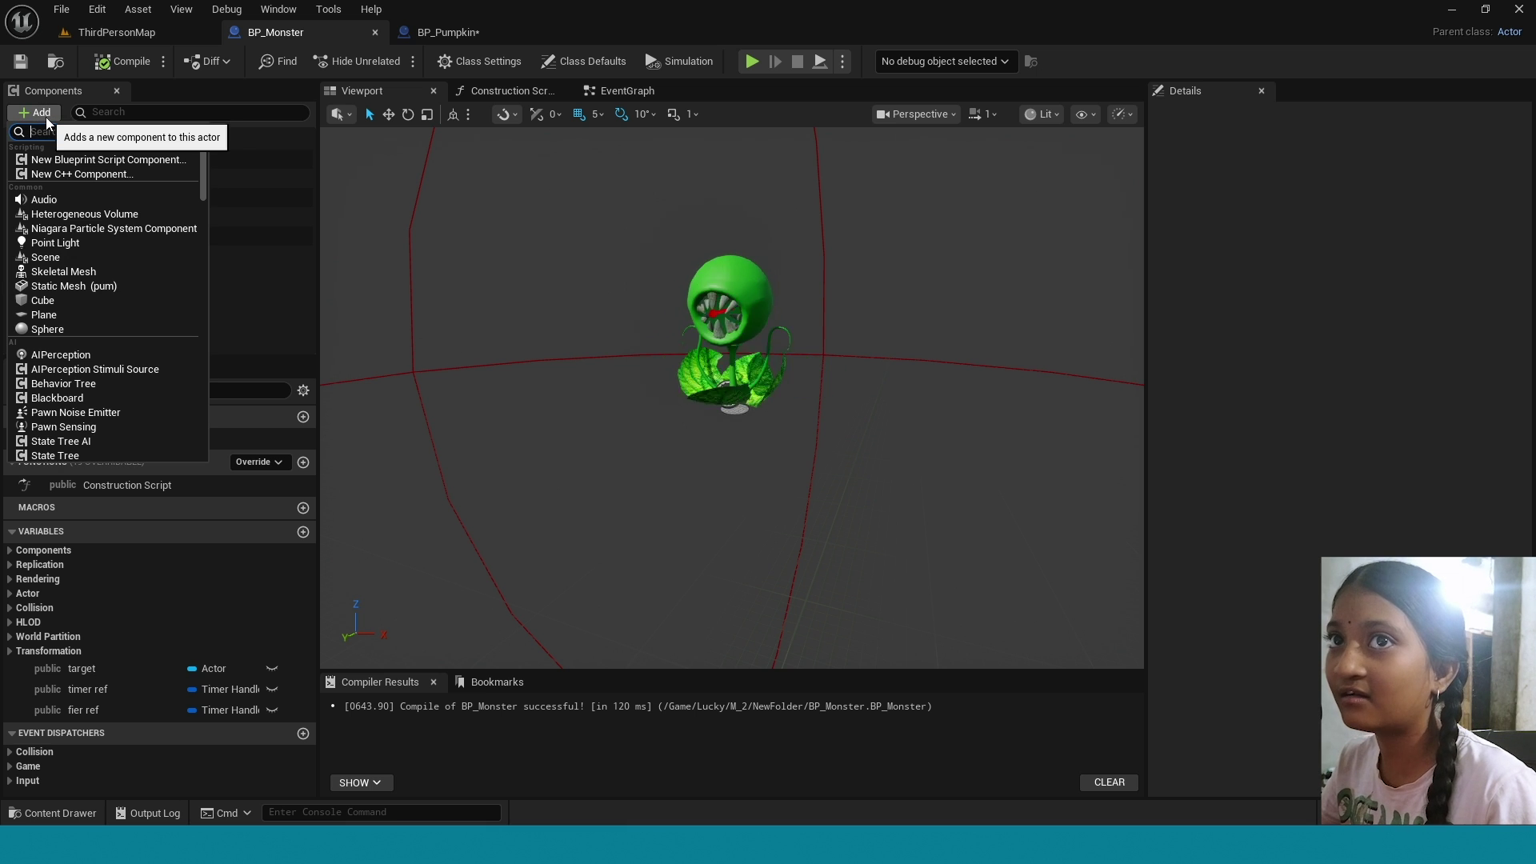
pyautogui.write('ox')
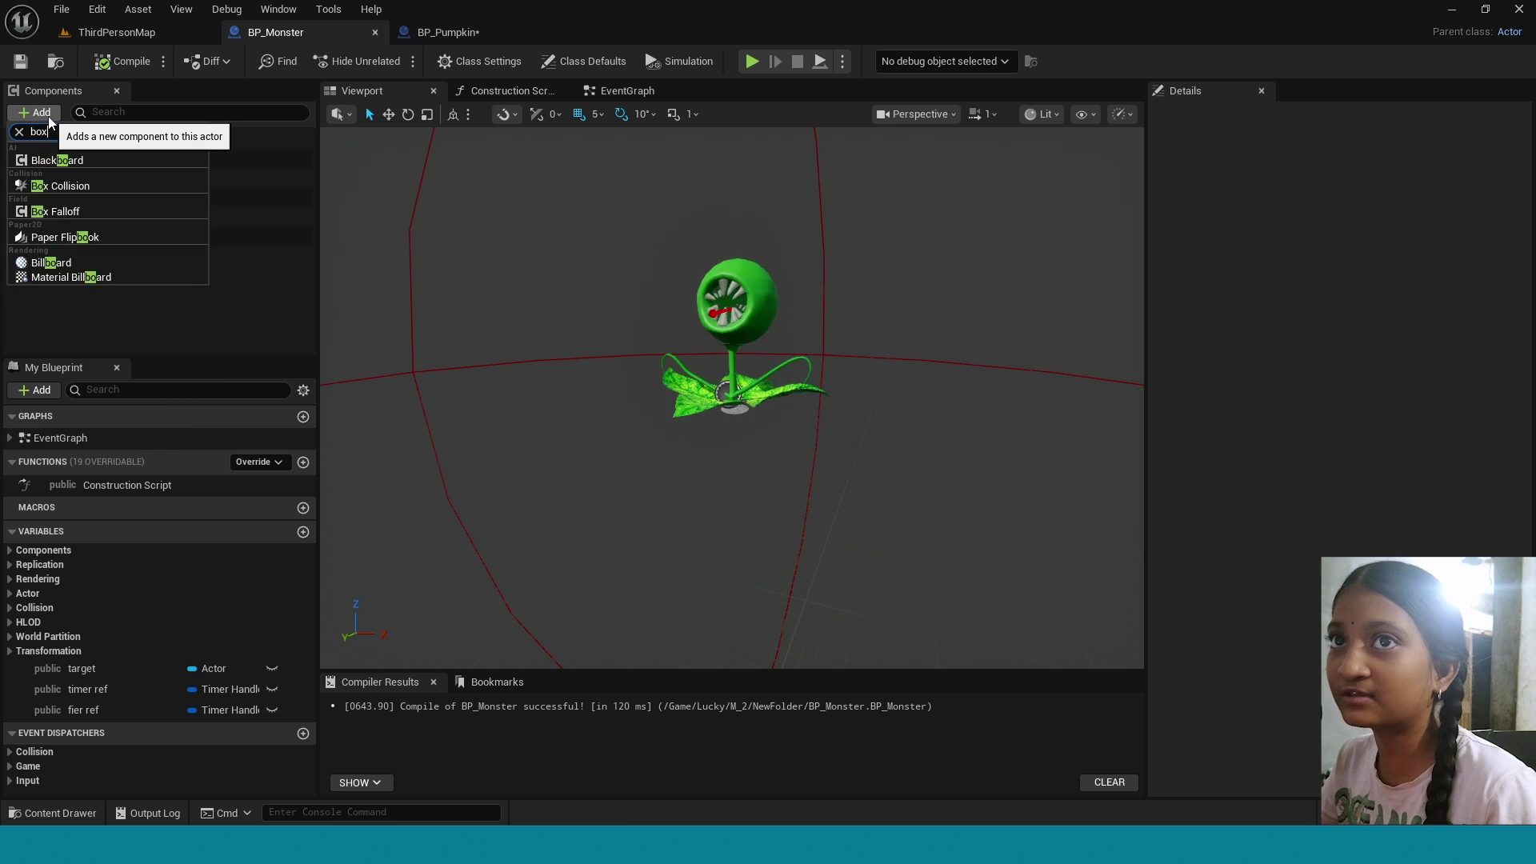
pyautogui.press('Return')
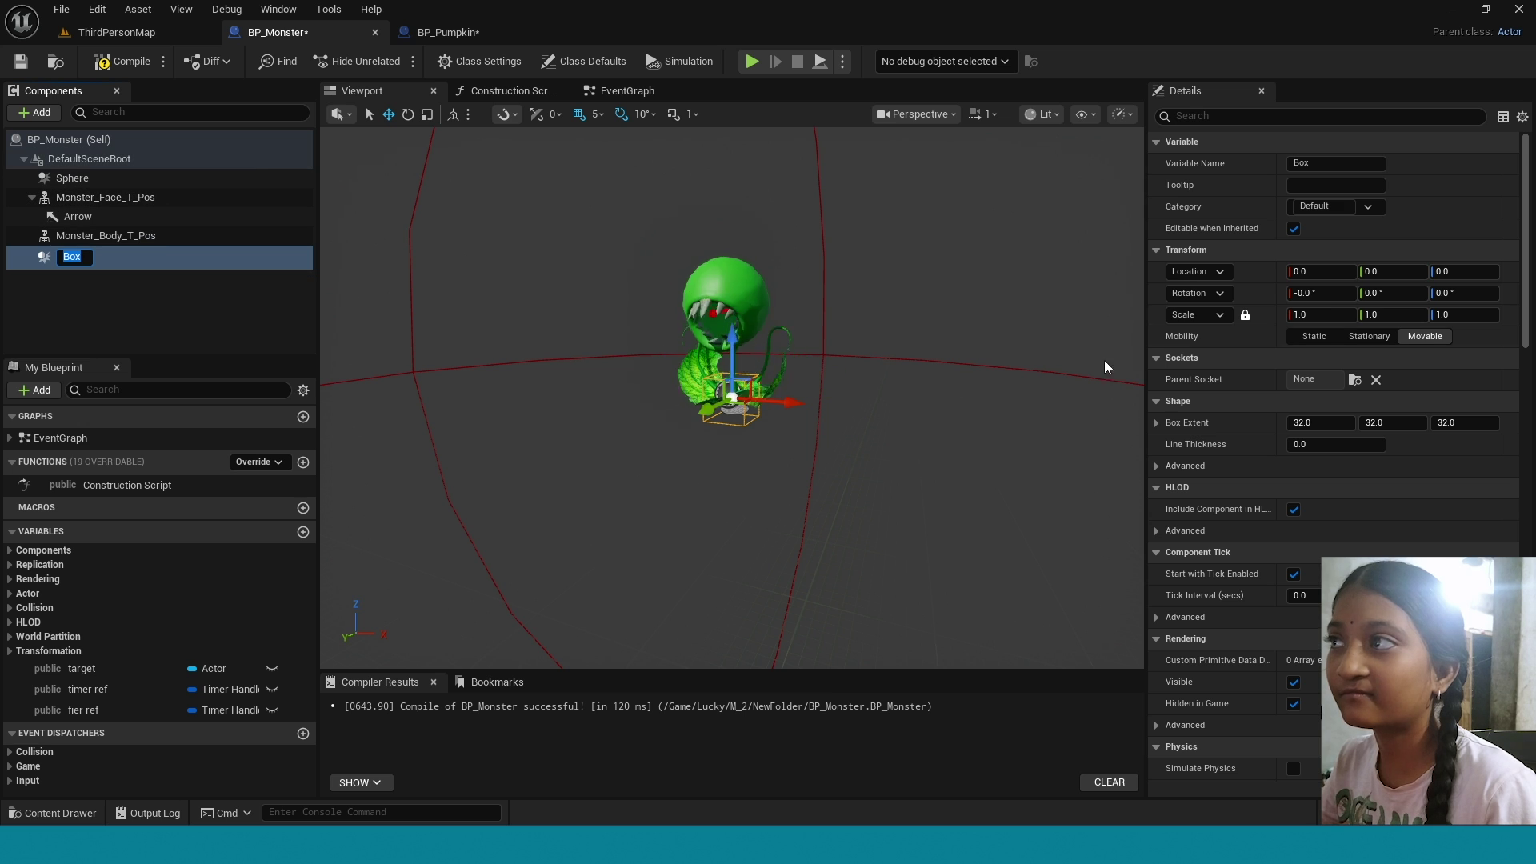
pyautogui.click(1322, 314)
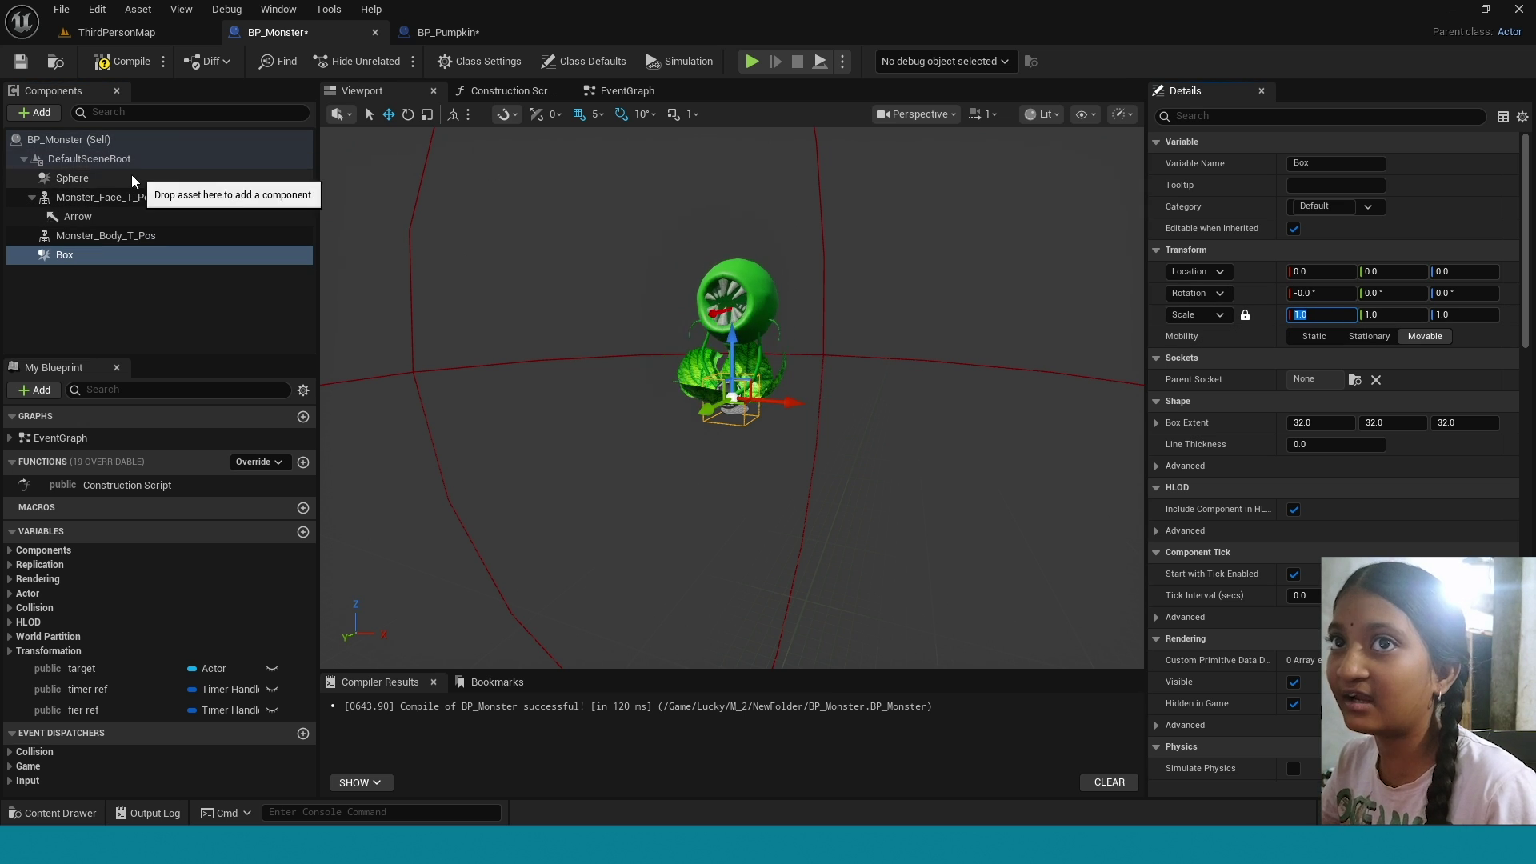
# Add a Niagara Particle System Component under BP_Monster's Box and assign NS_P_blsst from the Blast_Bomb folder as its system asset.
pyautogui.click(44, 114)
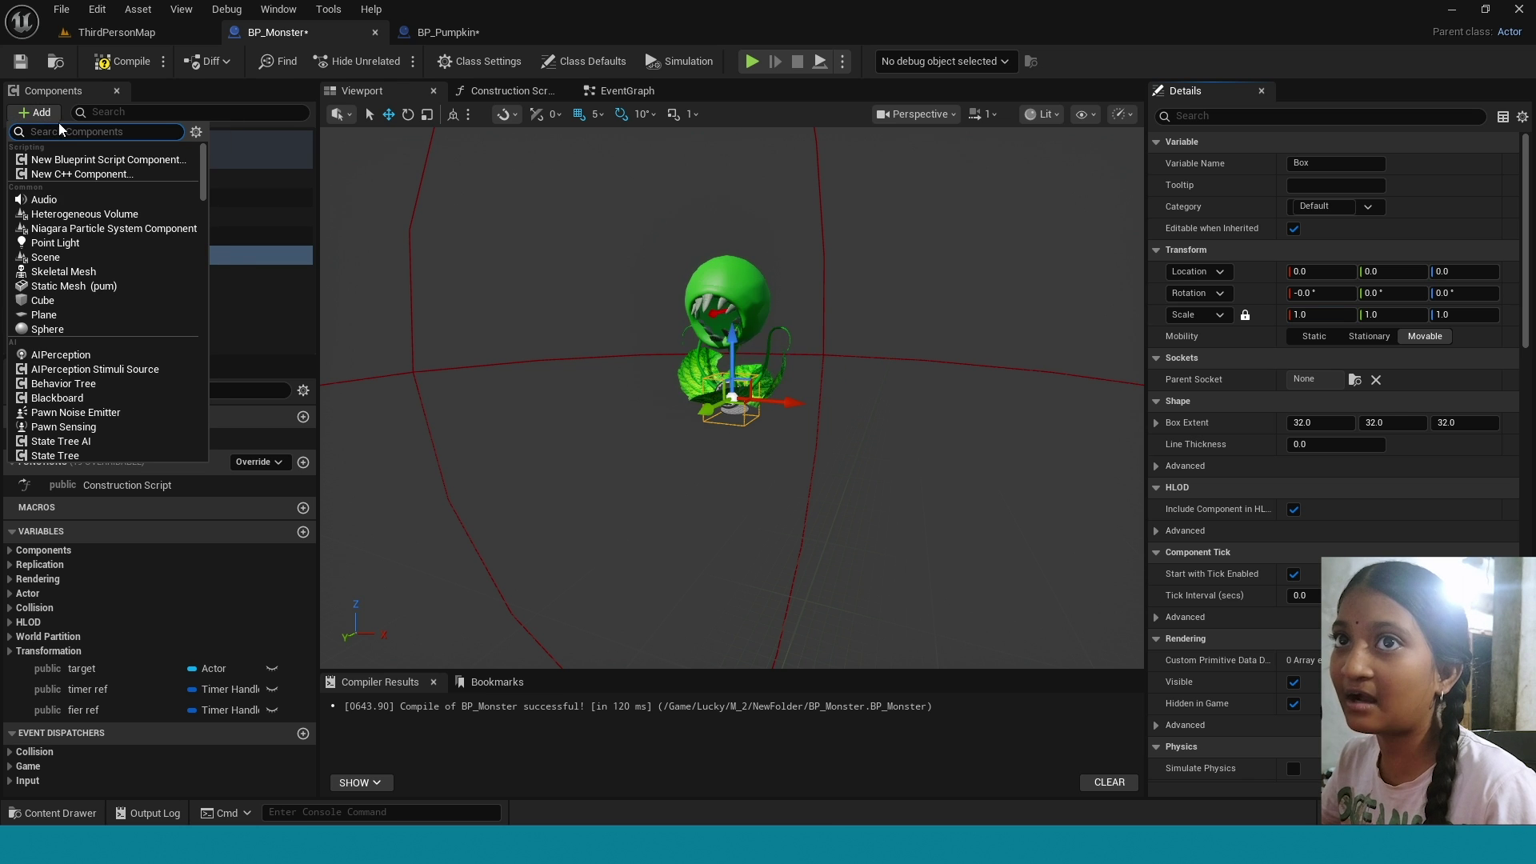
pyautogui.click(114, 228)
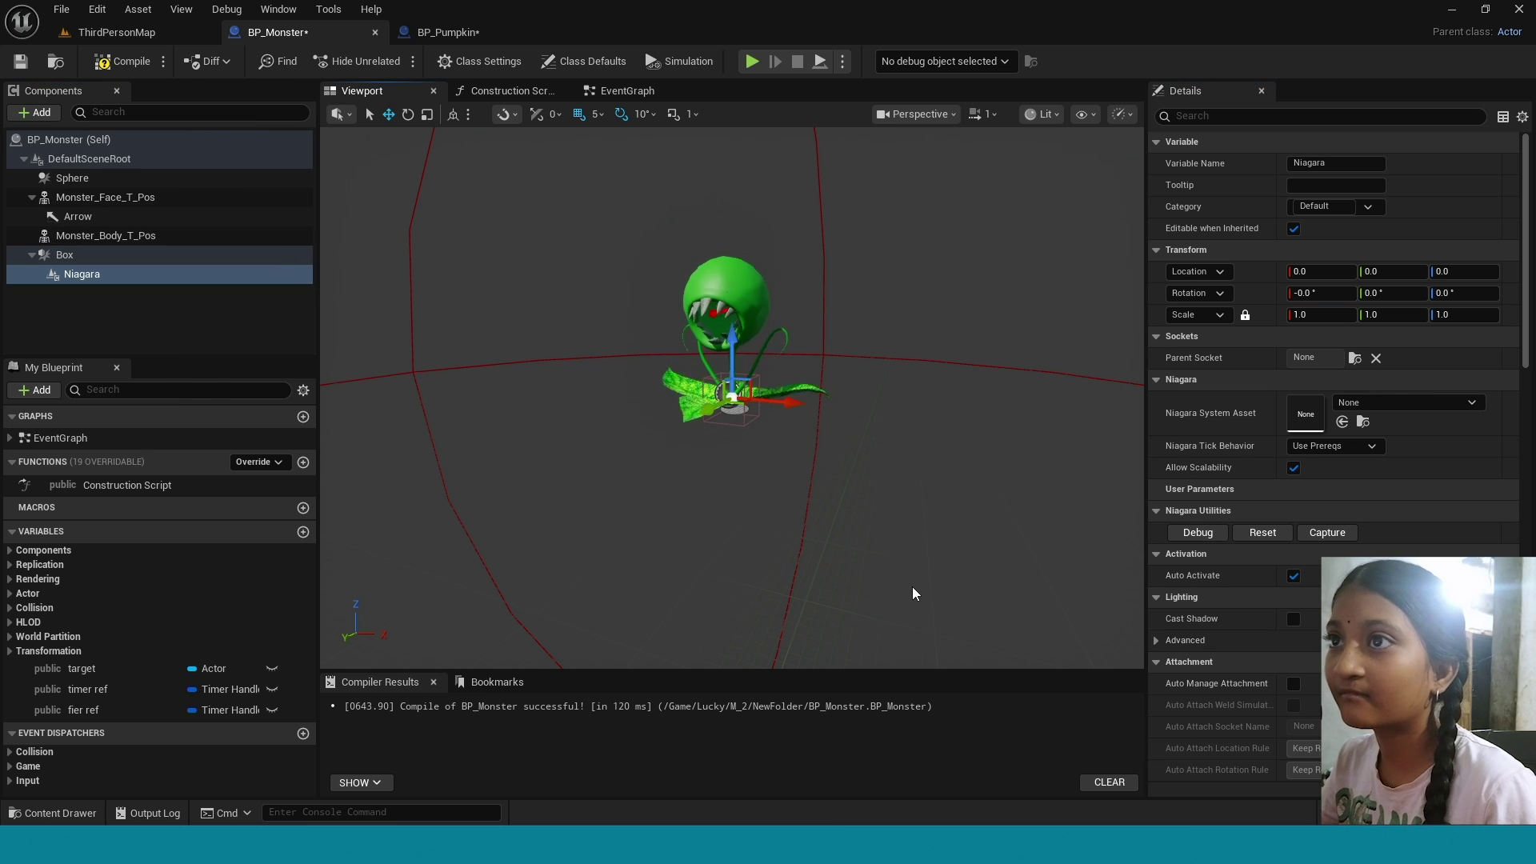
pyautogui.hotkey('ctrl', 'space')
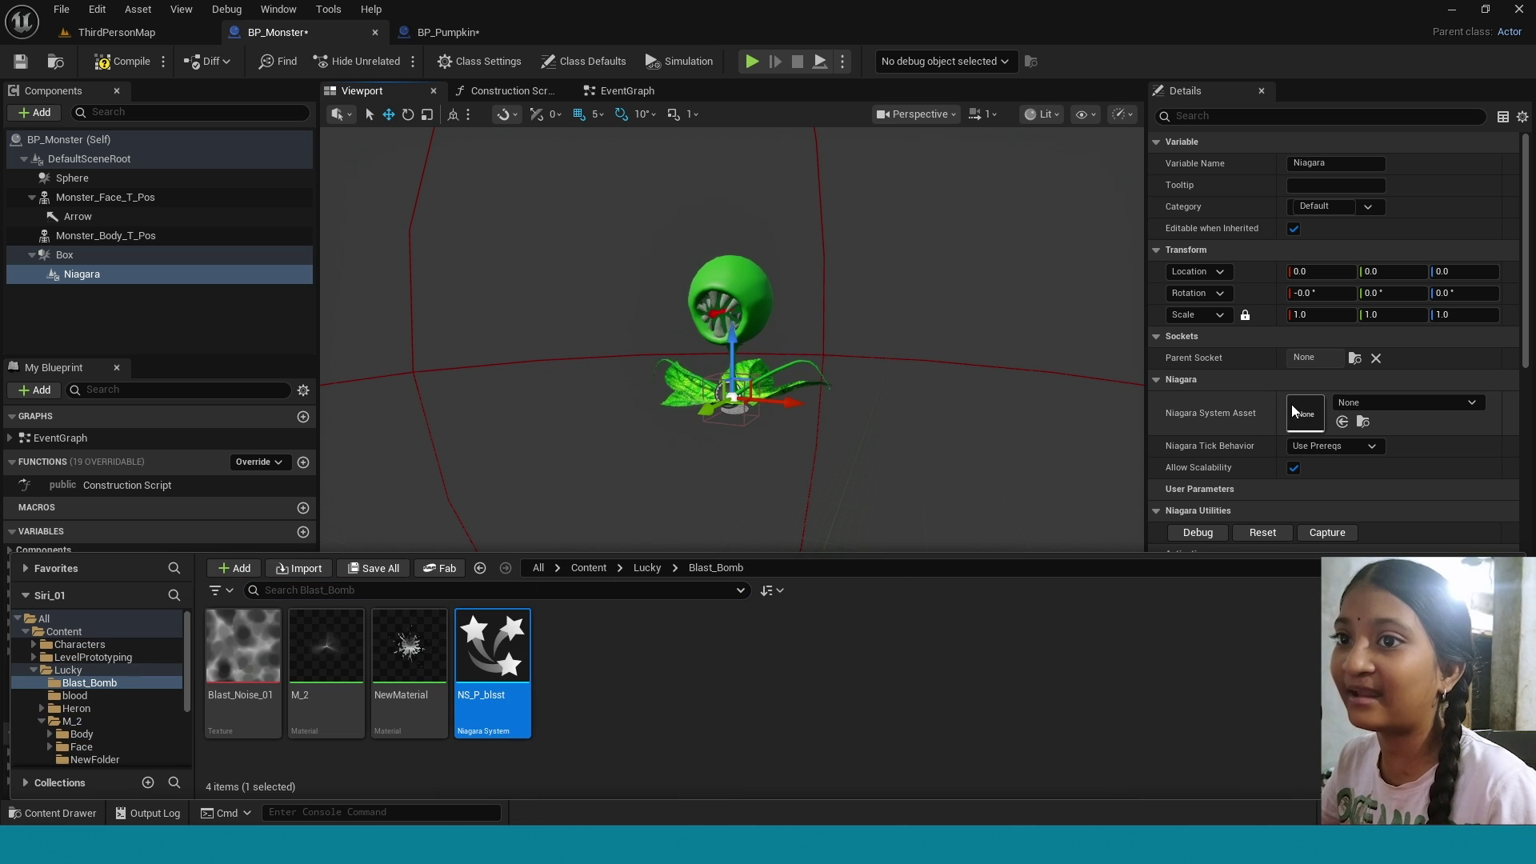
pyautogui.click(1342, 422)
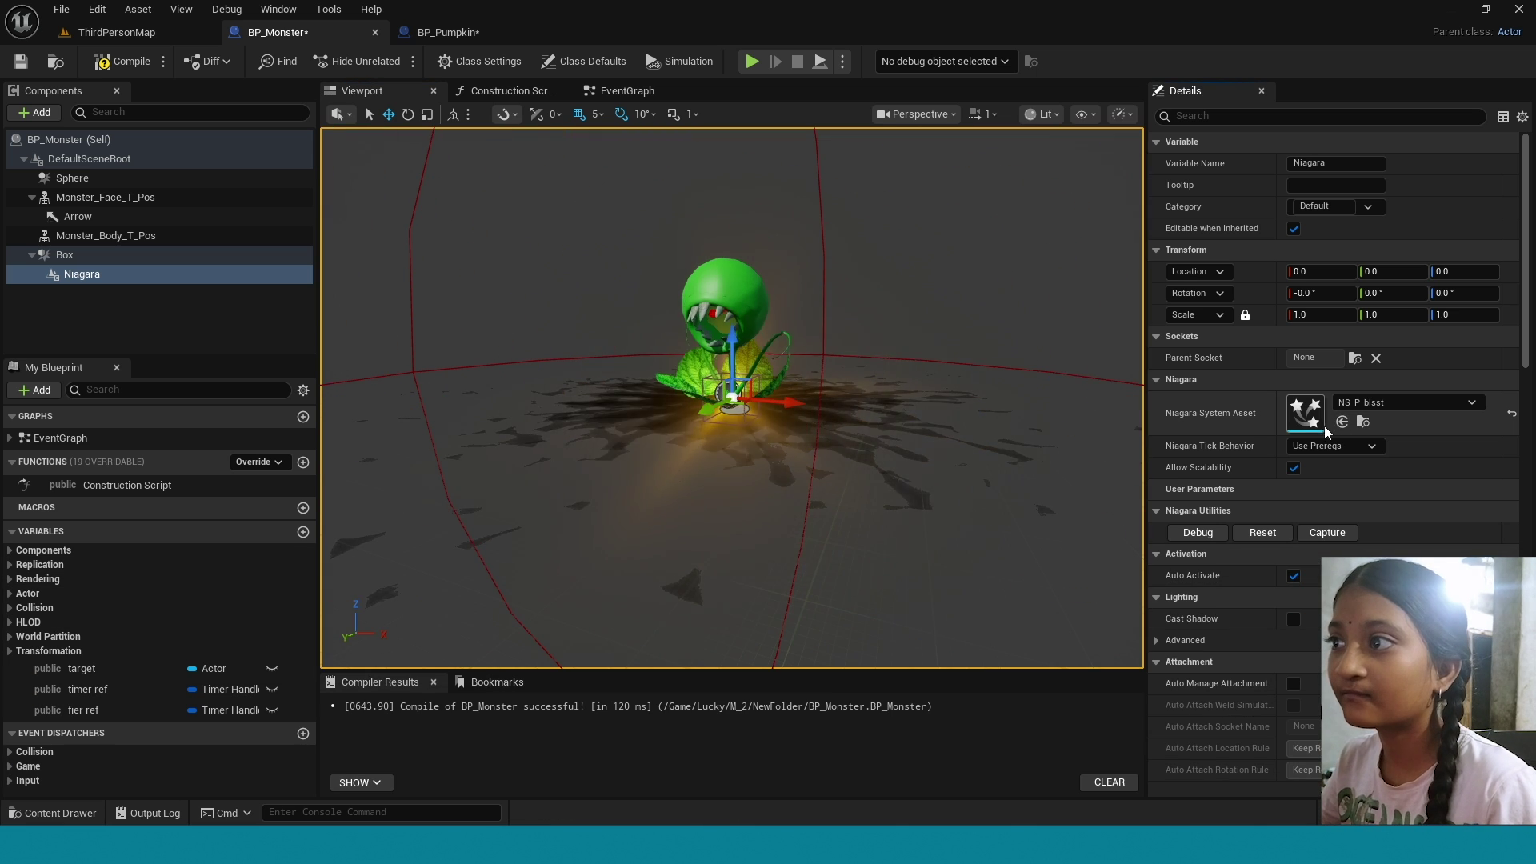
# Raise the Niagara component to Z 15, turn off its Auto Activate, and compile BP_Monster.
pyautogui.moveTo(732, 356); pyautogui.dragTo(732, 347)
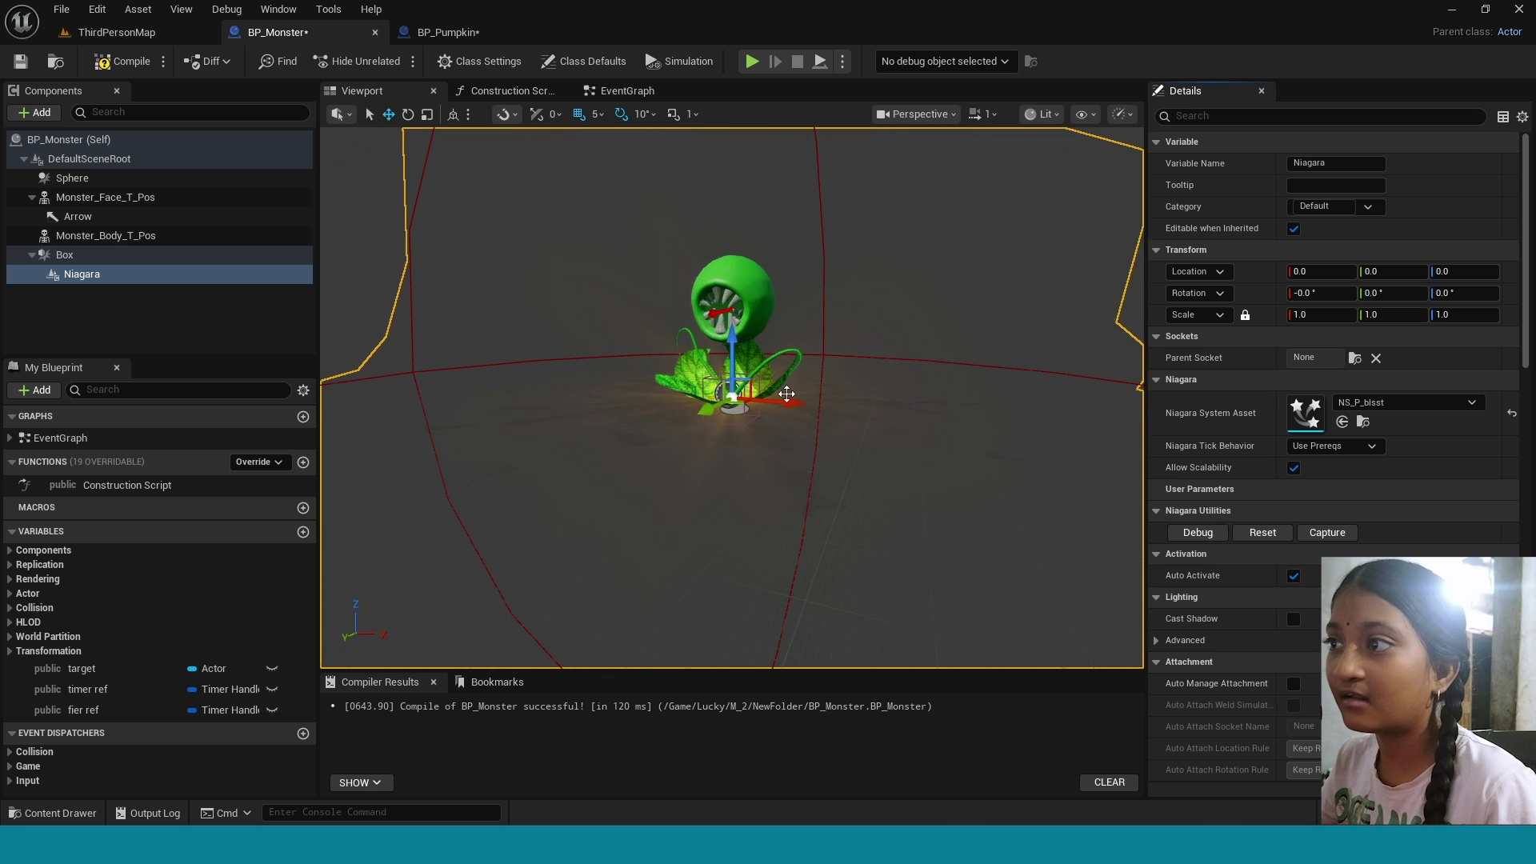
pyautogui.click(1293, 576)
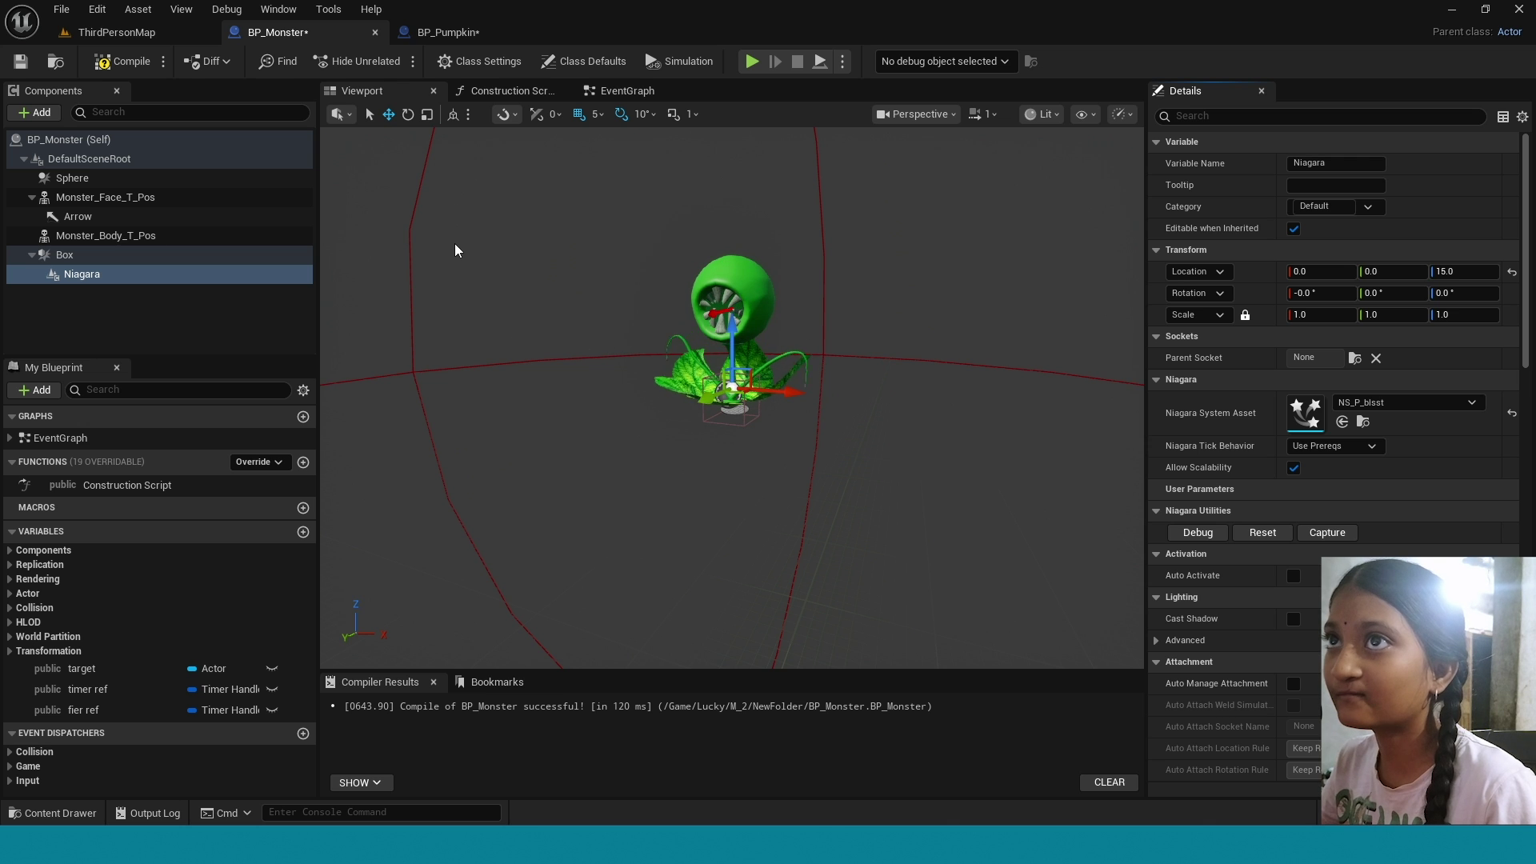
pyautogui.click(126, 69)
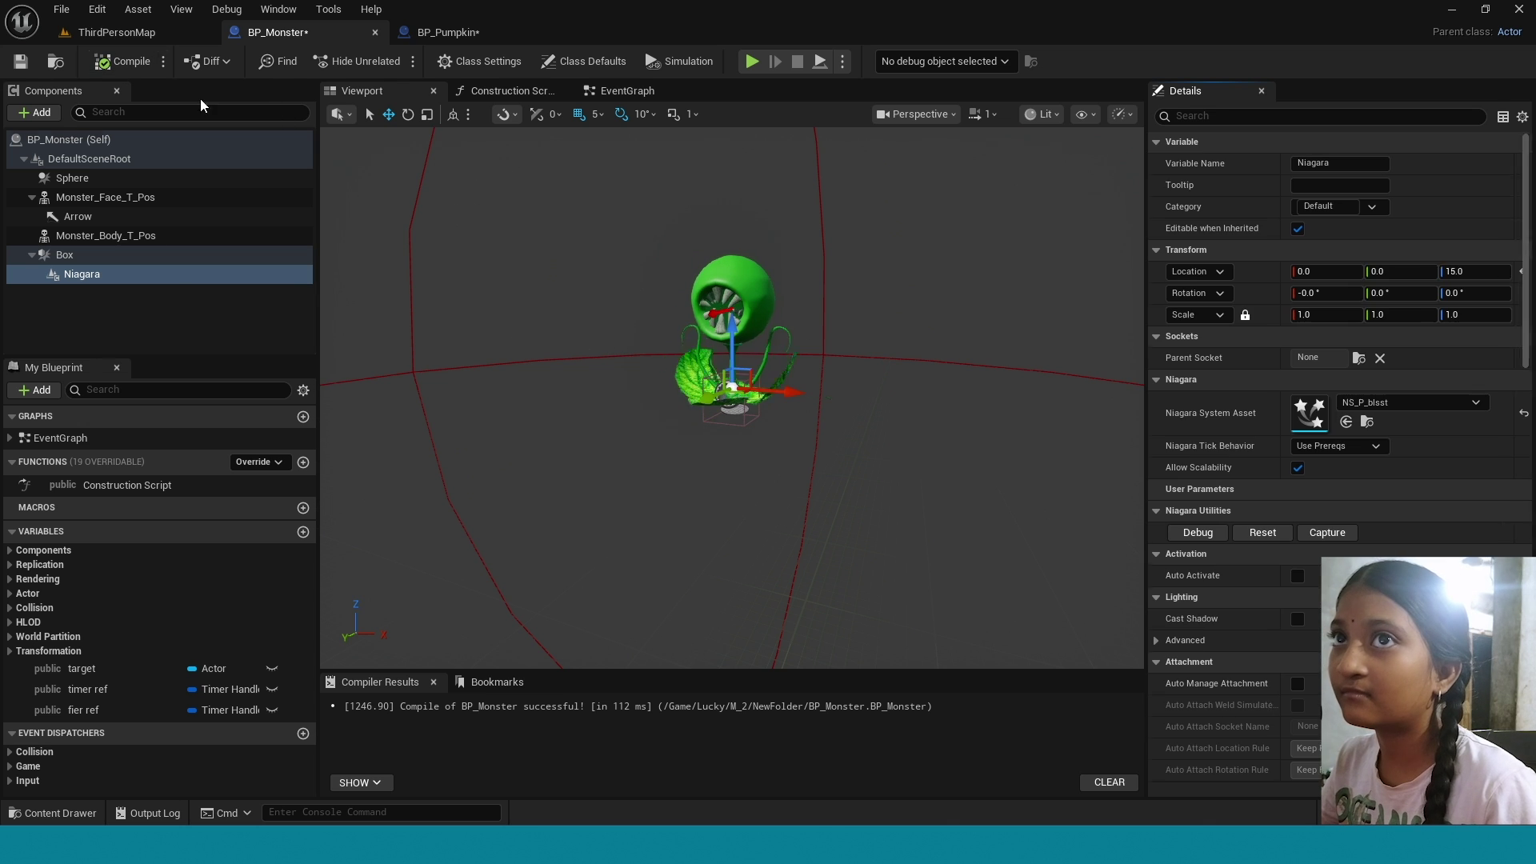
# Add an On Component Begin Overlap event for the Box component to BP_Monster's Event Graph.
pyautogui.click(592, 95)
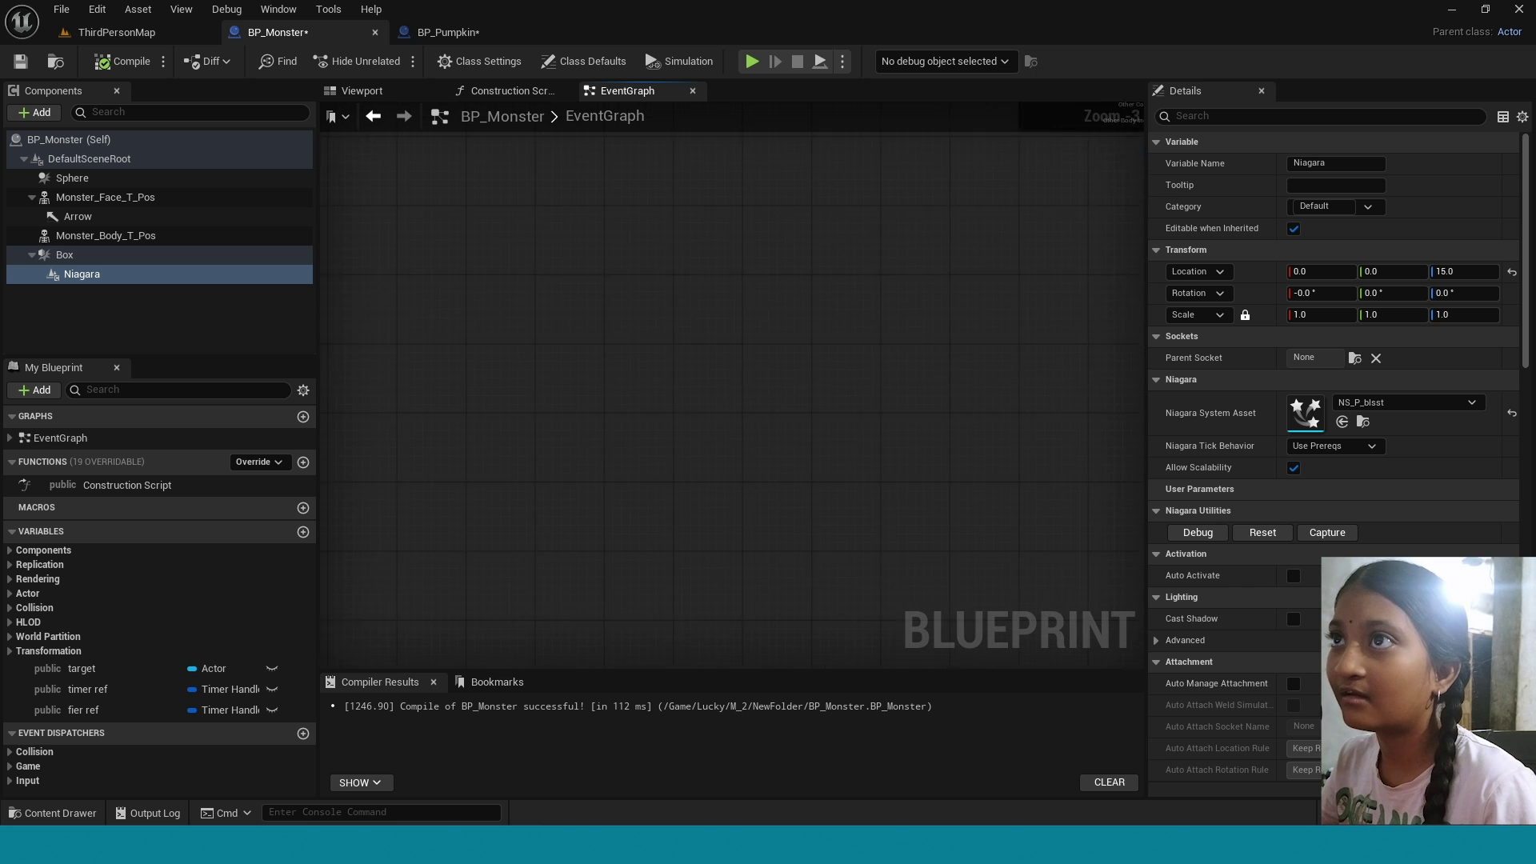
pyautogui.rightClick(109, 263)
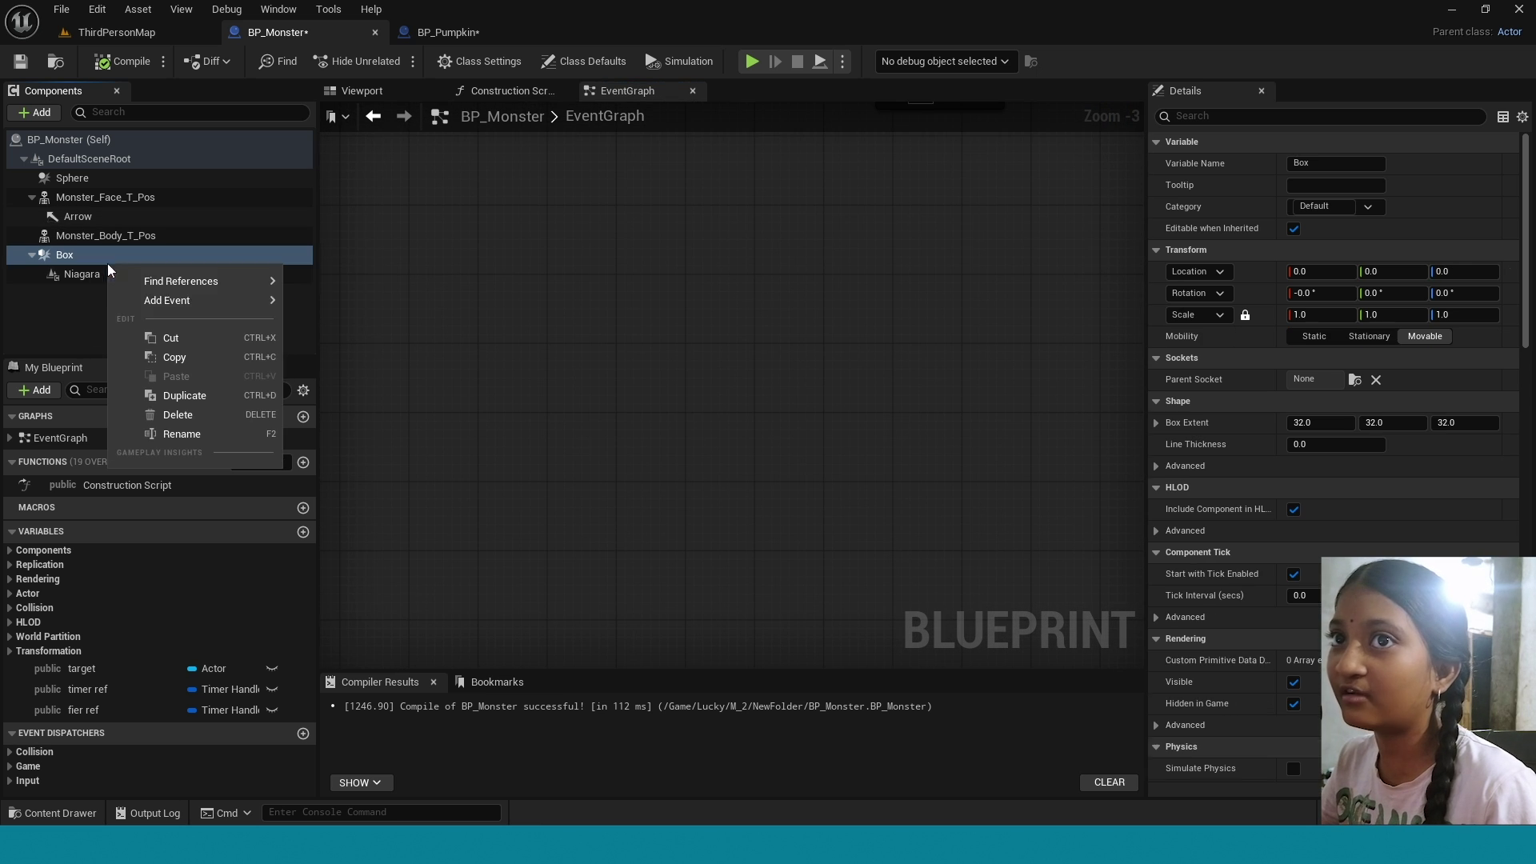
pyautogui.moveTo(192, 301)
pyautogui.click(408, 359)
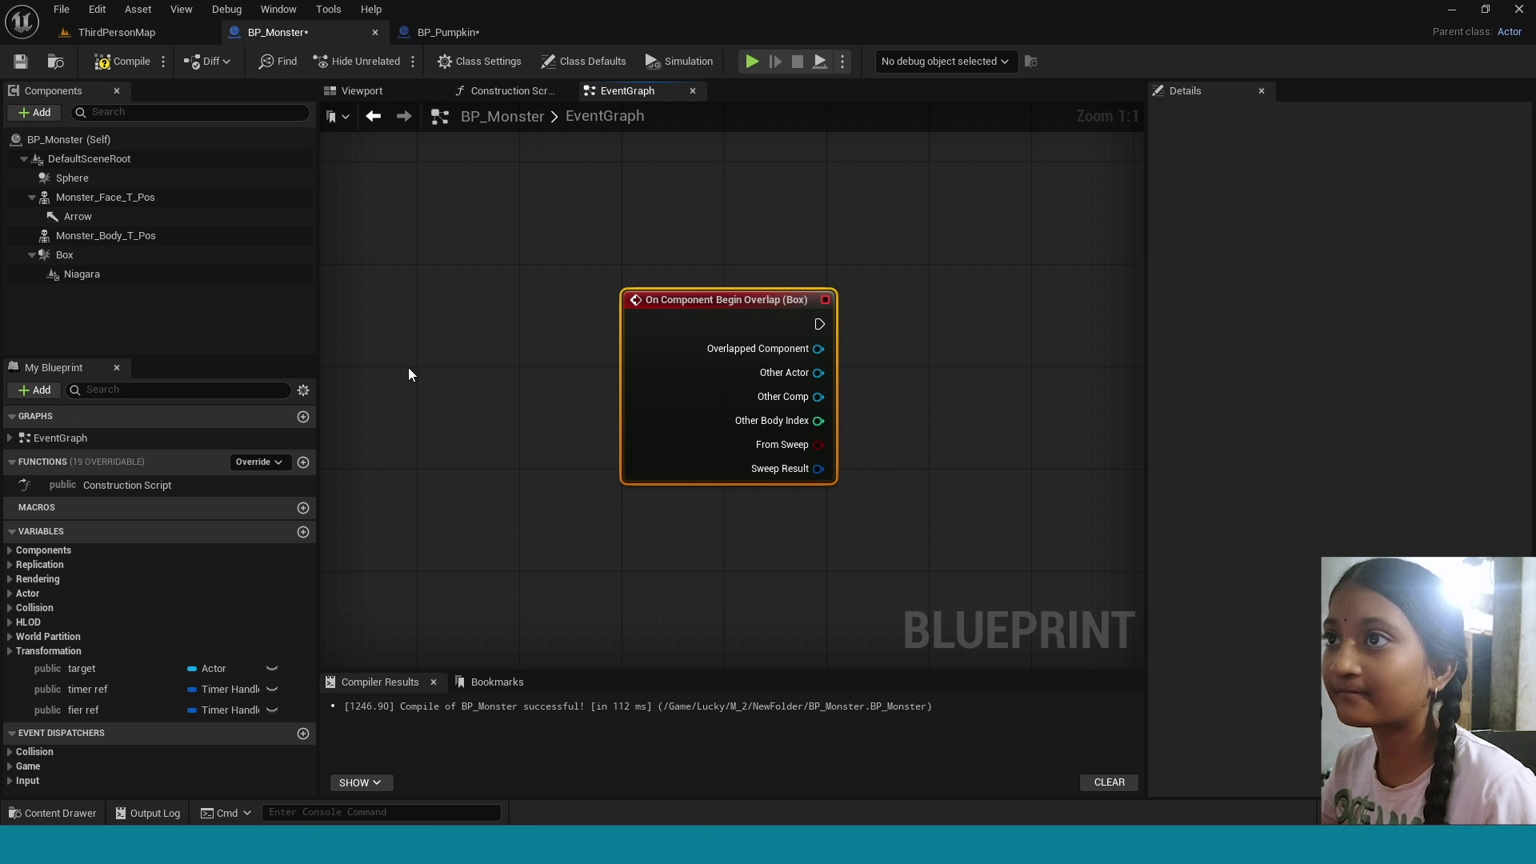
# Add a Cast To BP_Pumpkin node from the overlap event's Other Actor output.
pyautogui.moveTo(881, 368); pyautogui.dragTo(672, 359, button='right')
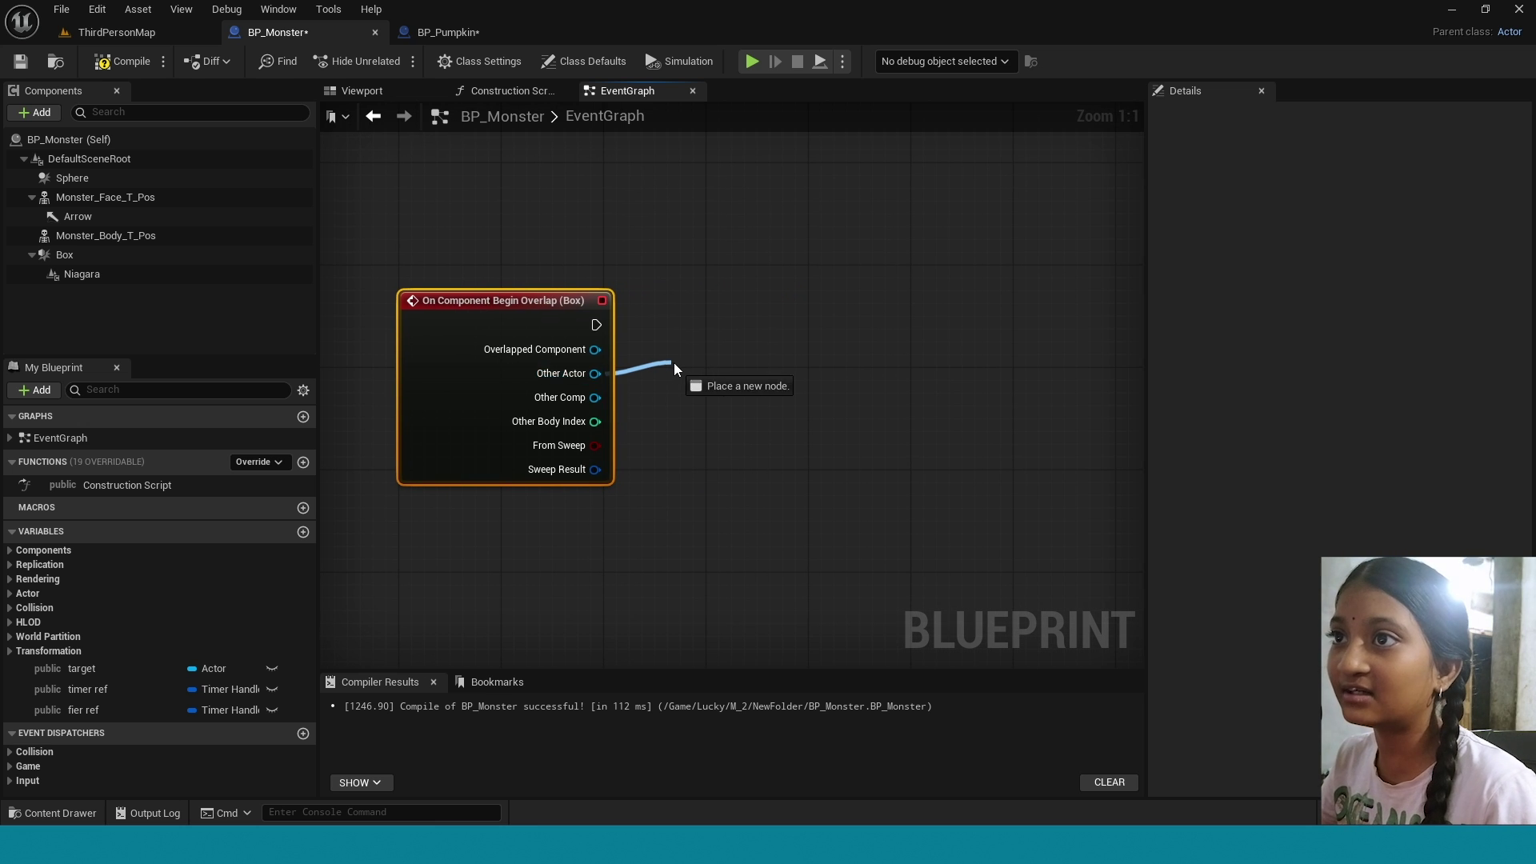
pyautogui.moveTo(667, 365); pyautogui.dragTo(677, 361)
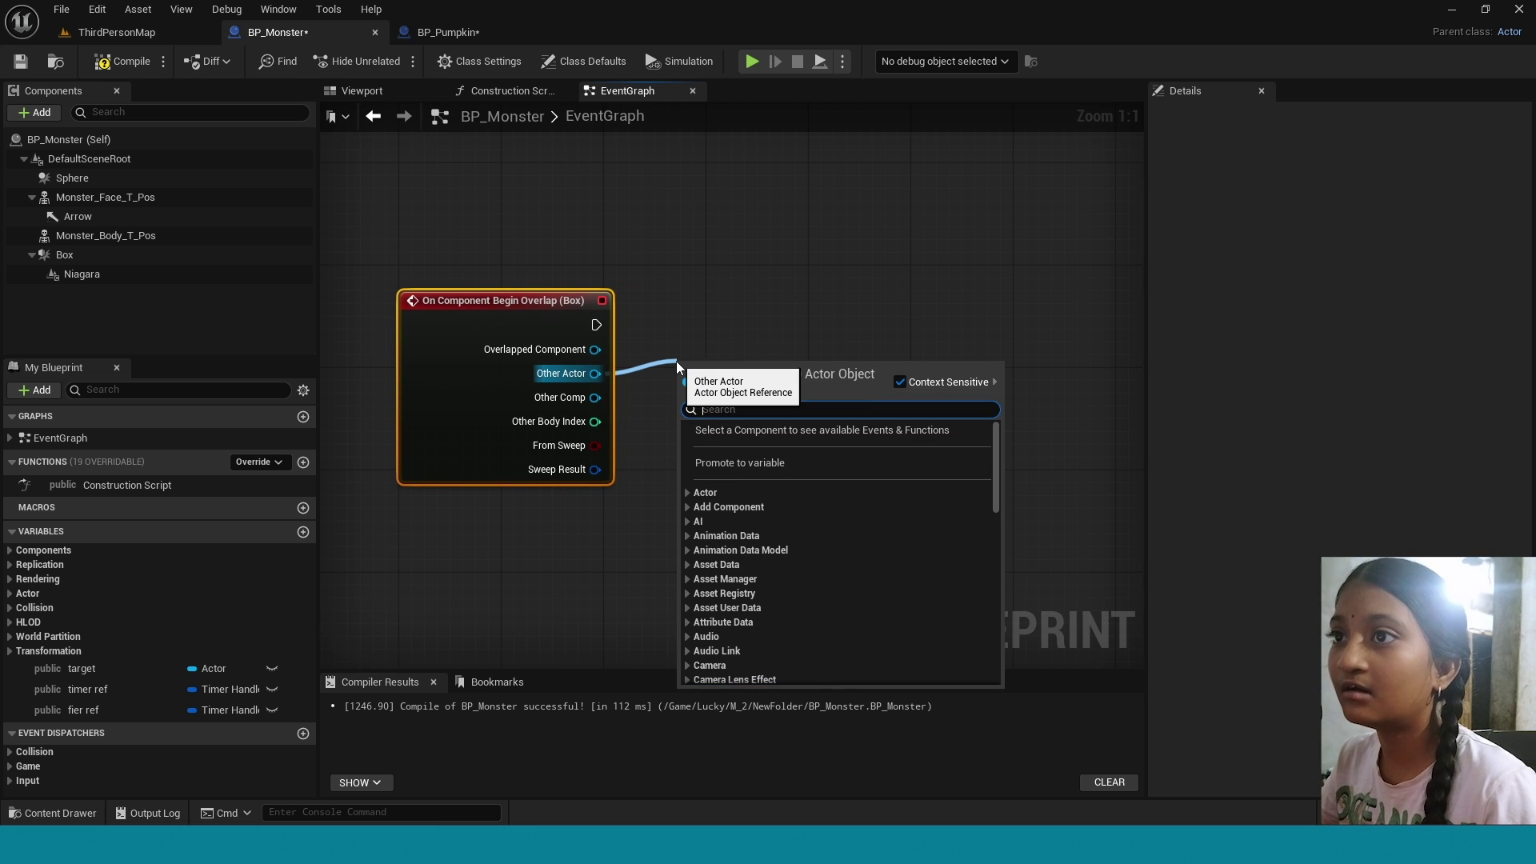
pyautogui.write('bp_p')
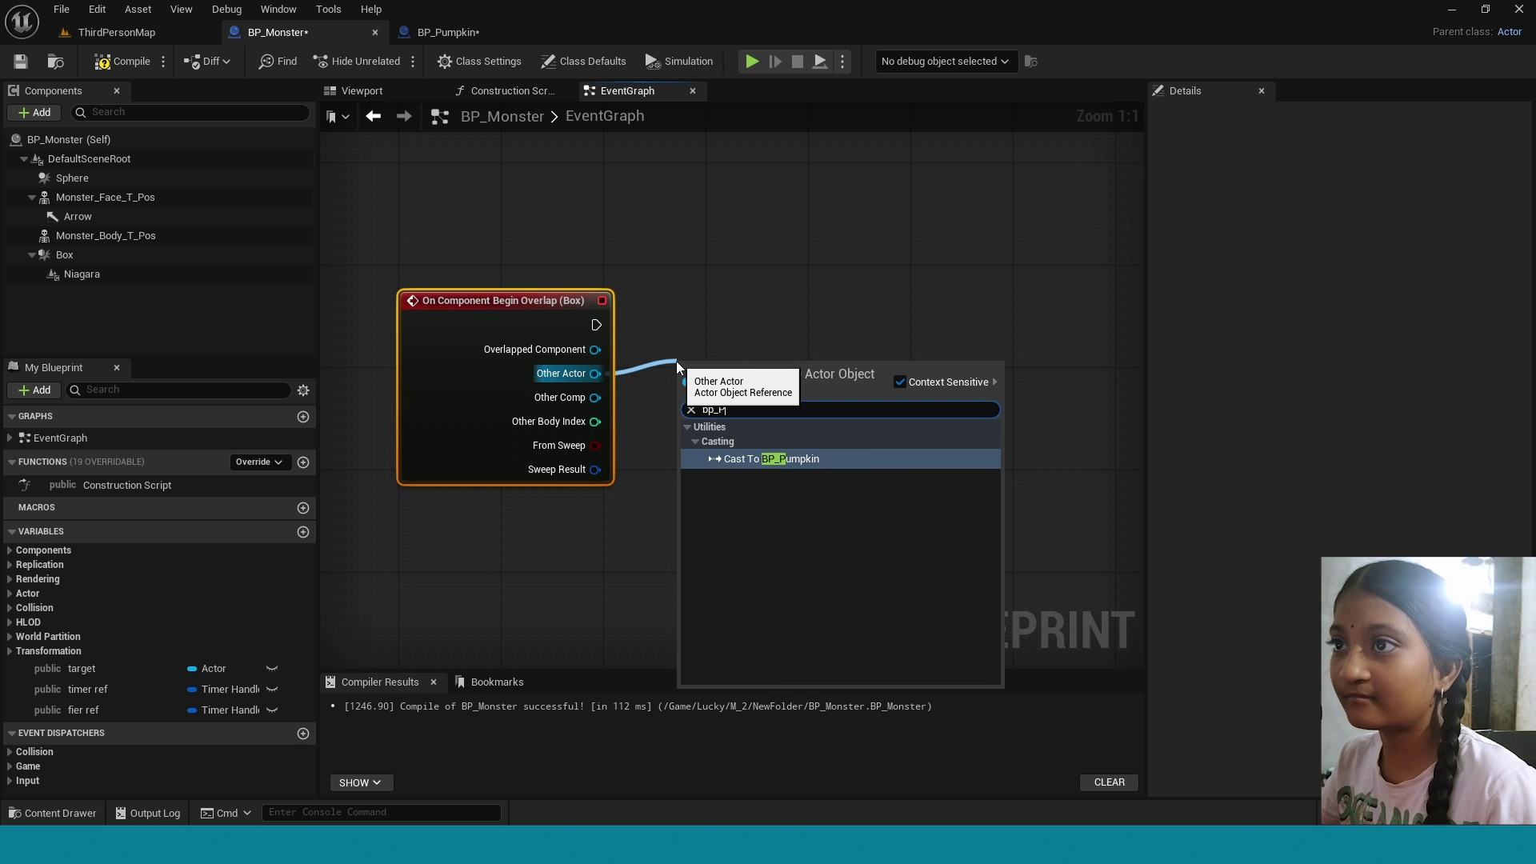
pyautogui.click(737, 460)
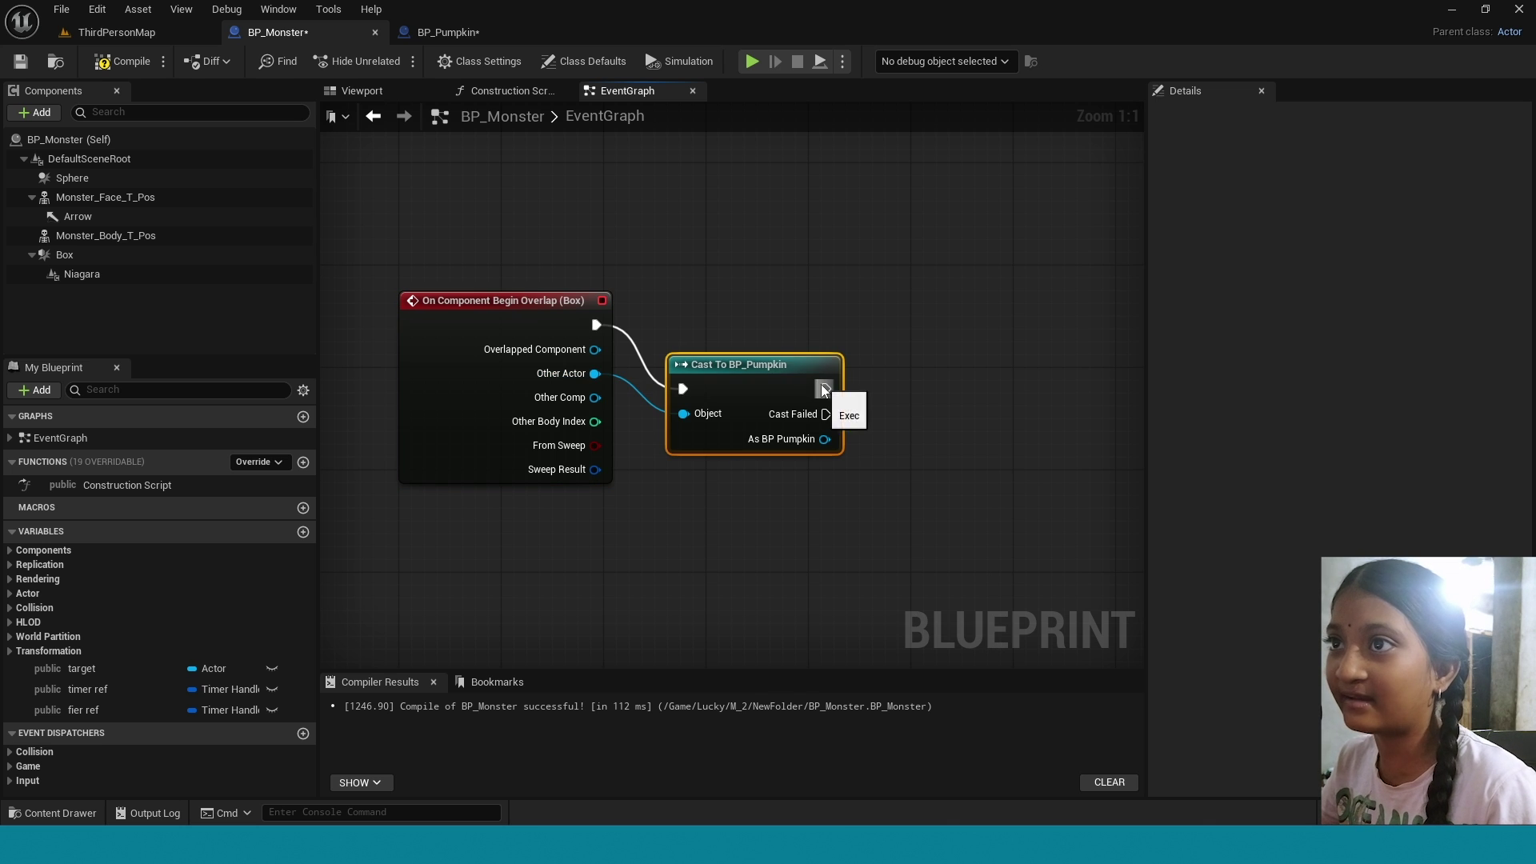
# Add an Activate node for the Niagara component after the successful cast and align it beside the cast node.
pyautogui.moveTo(909, 402); pyautogui.dragTo(909, 401)
pyautogui.write('activ')
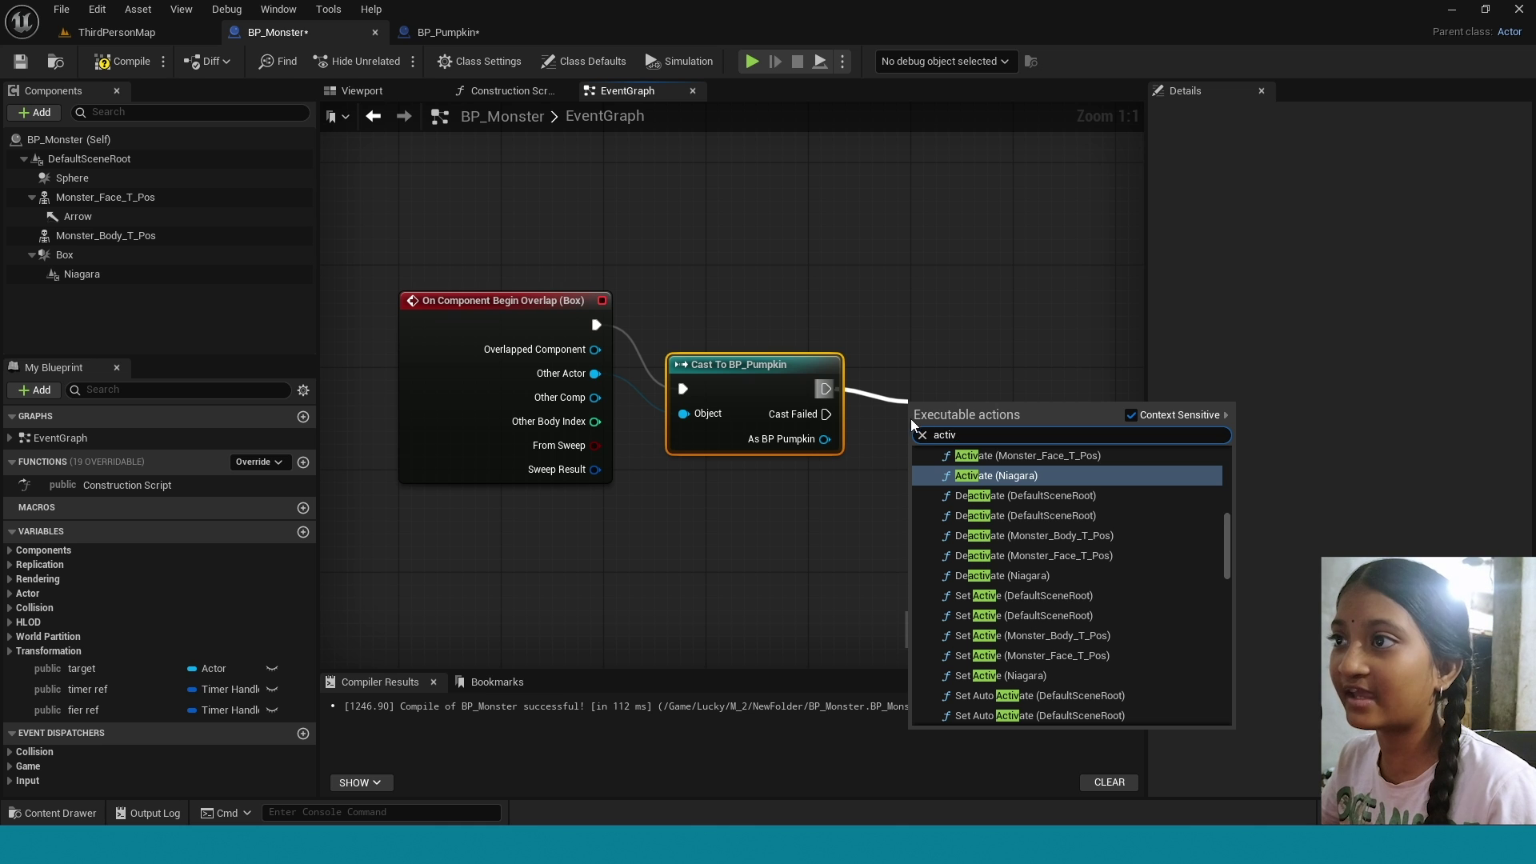
pyautogui.click(968, 476)
pyautogui.moveTo(973, 416); pyautogui.dragTo(986, 352)
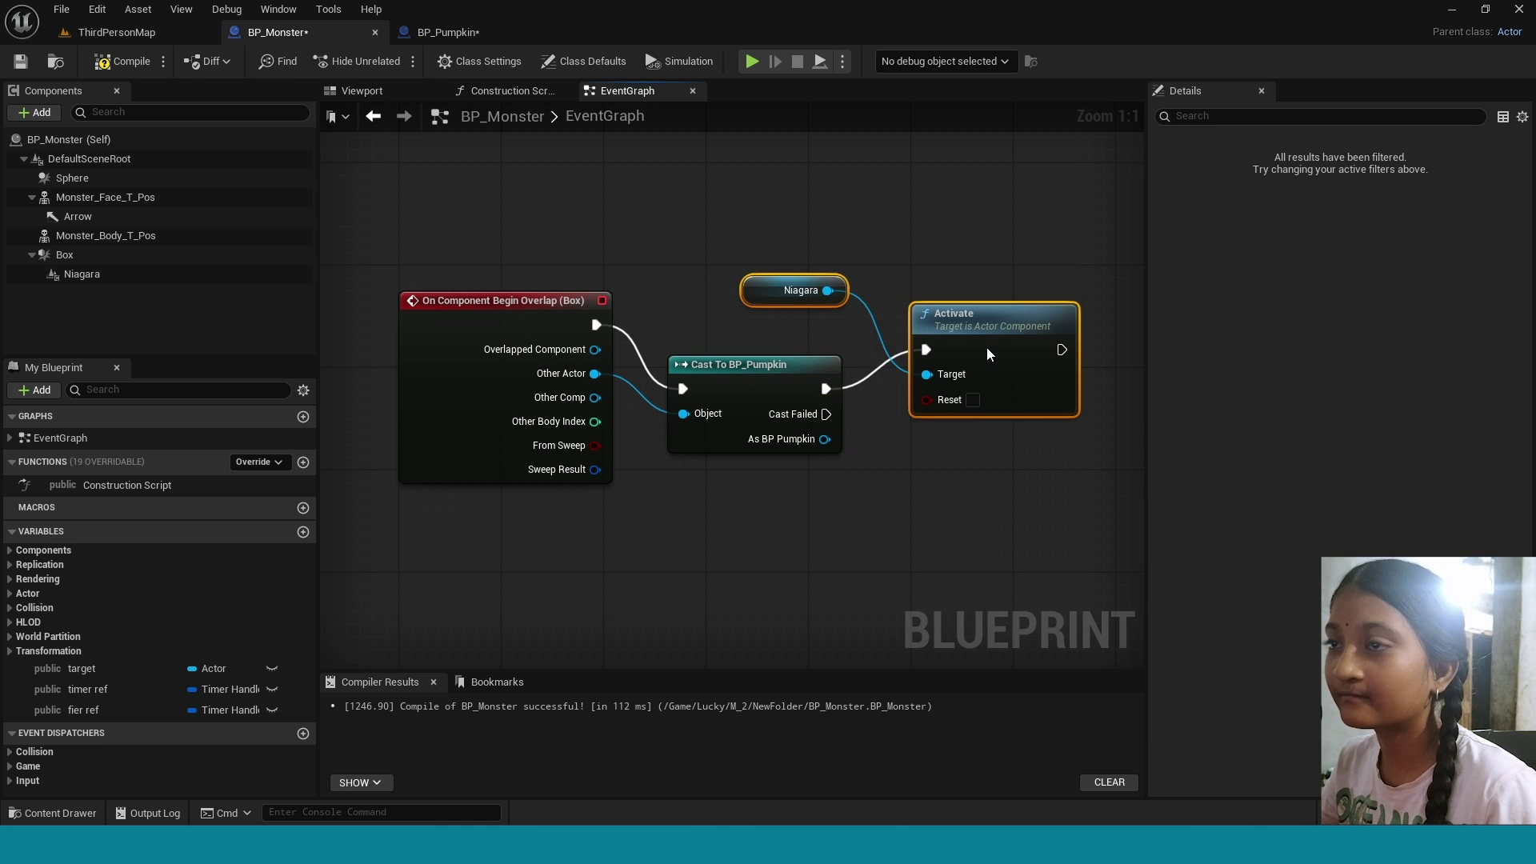
# Add a Delay node after Activate and set its duration to 0.5.
pyautogui.moveTo(977, 340); pyautogui.dragTo(675, 337, button='right')
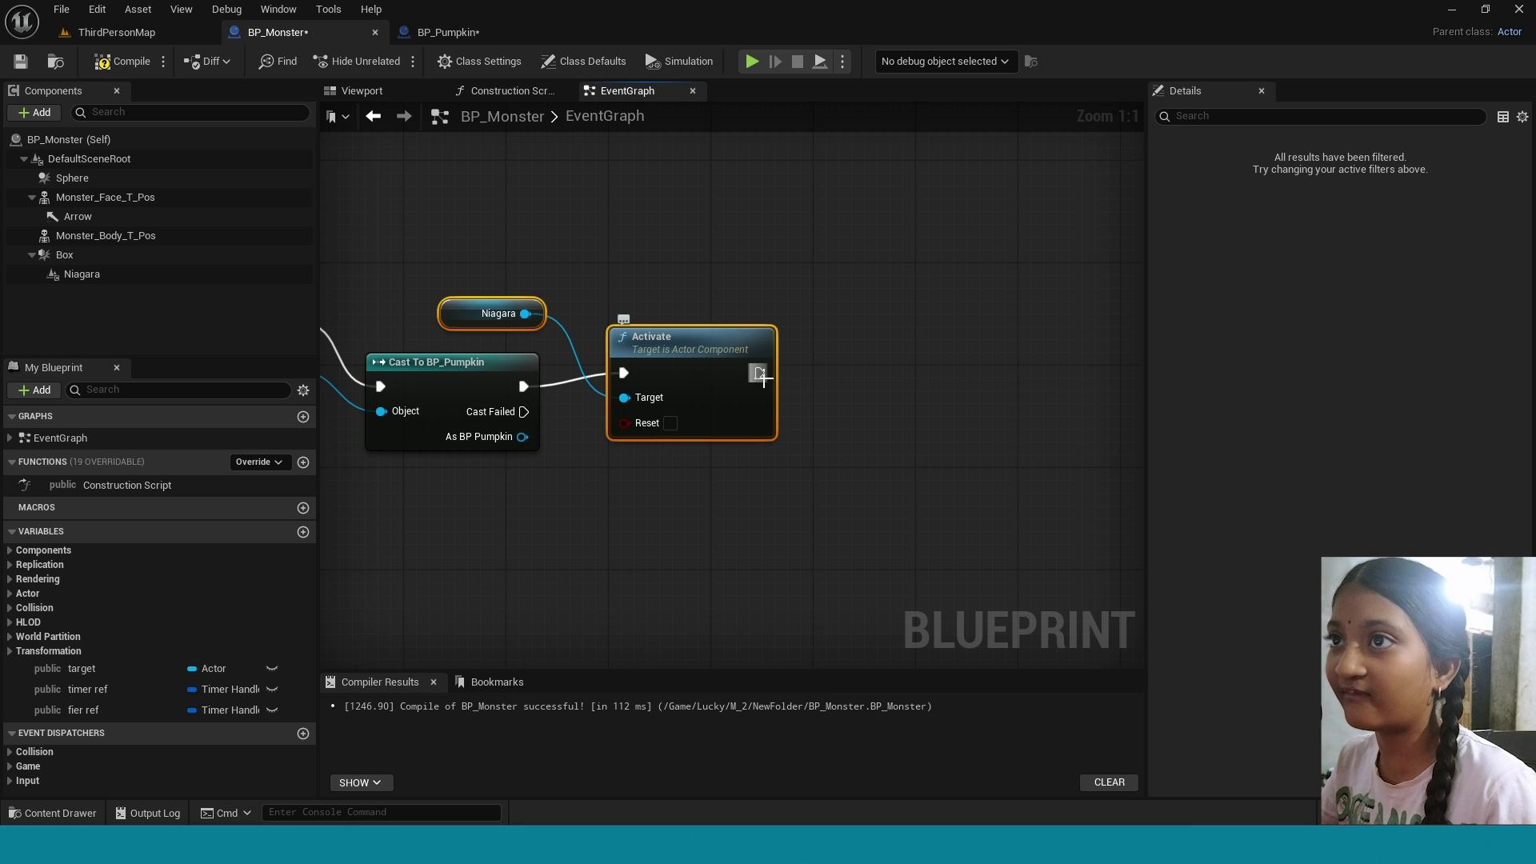
pyautogui.moveTo(767, 374); pyautogui.dragTo(866, 385)
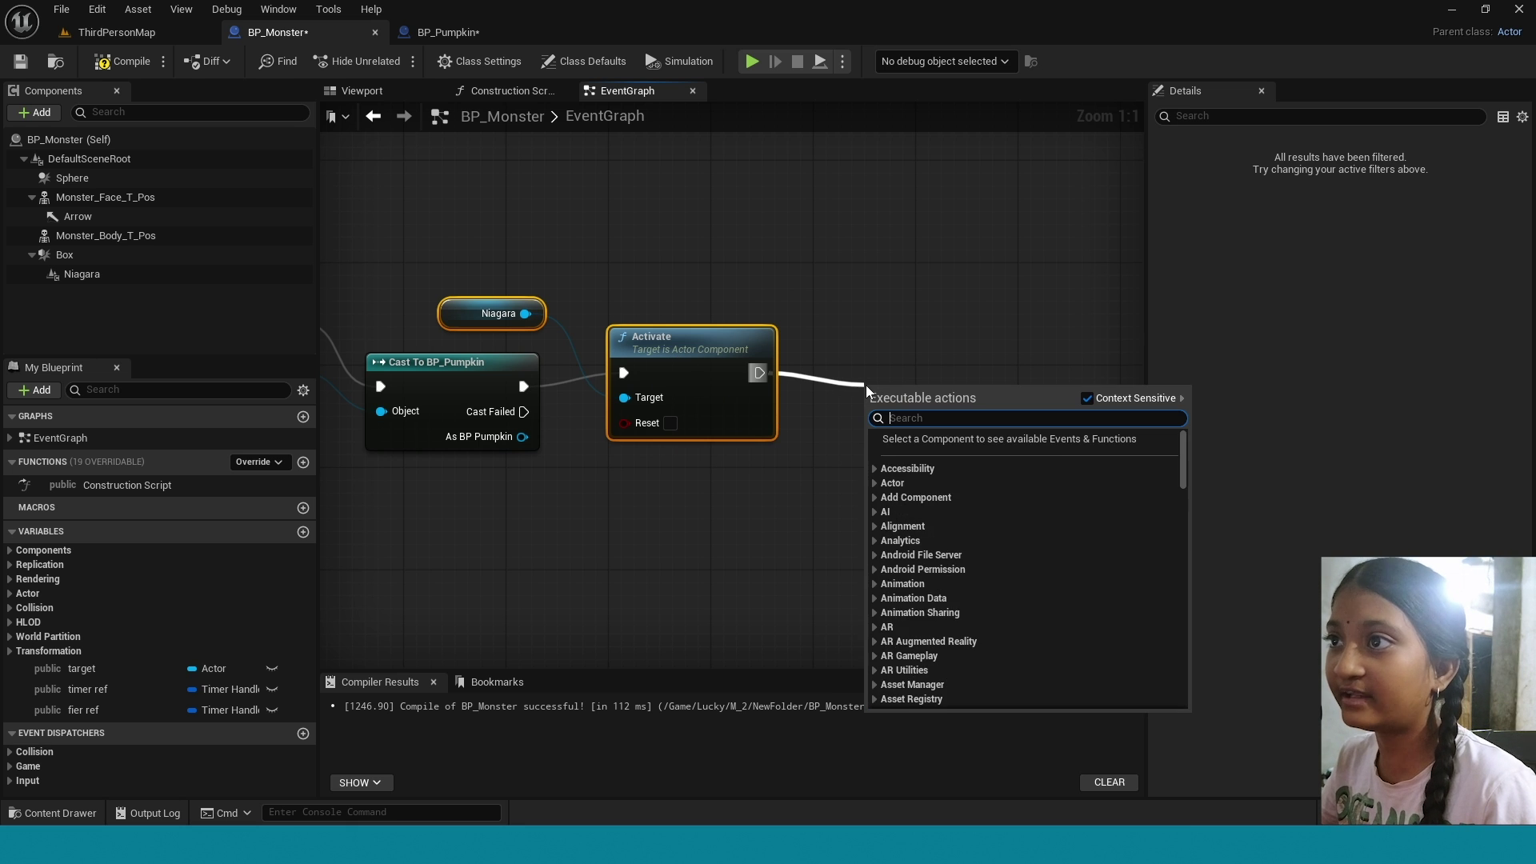
pyautogui.write('dela')
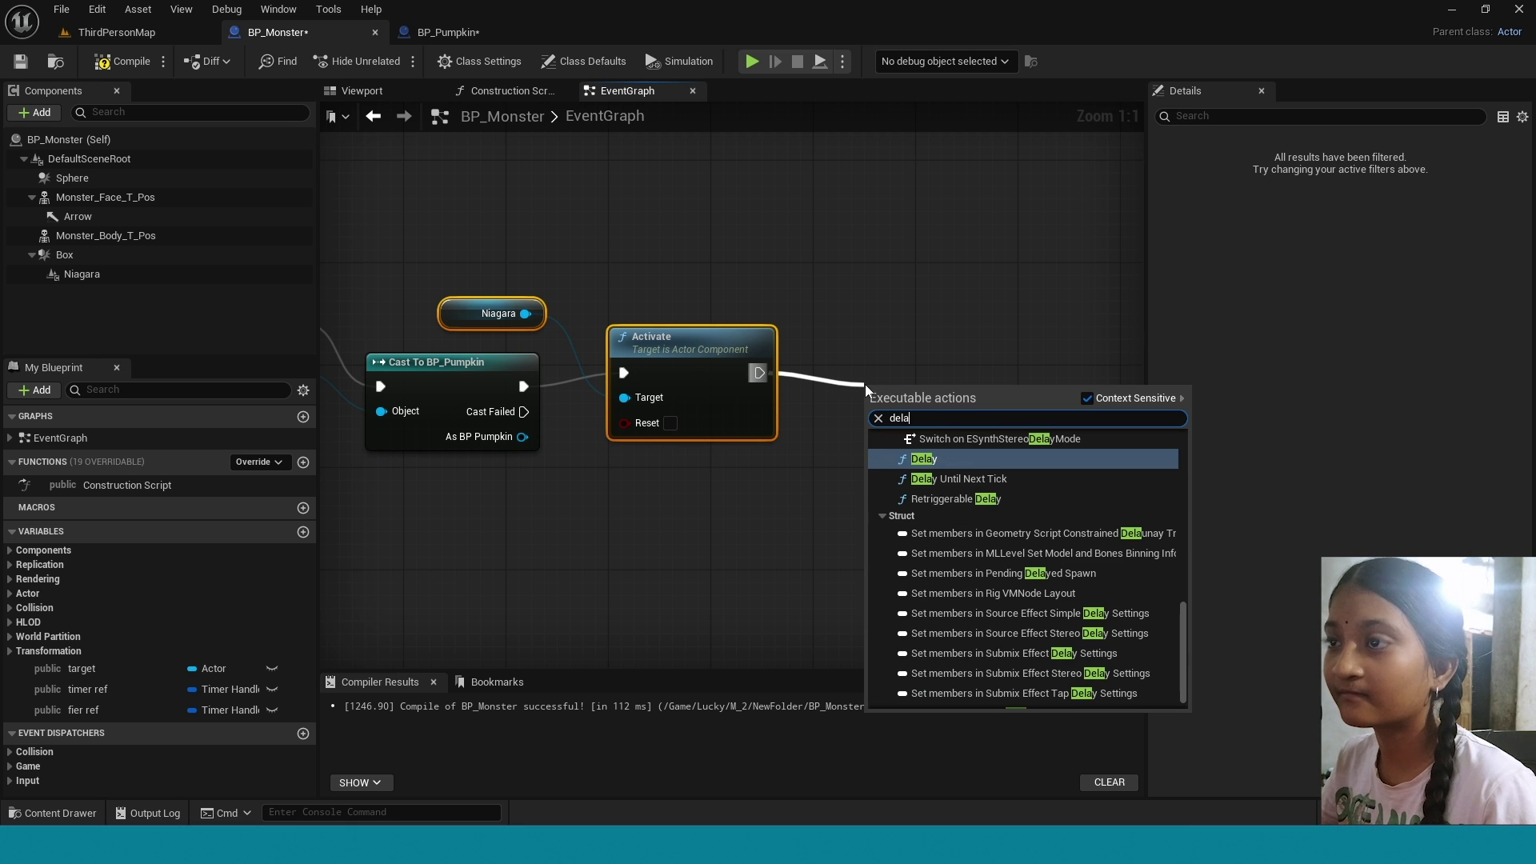
pyautogui.write('y')
pyautogui.click(909, 484)
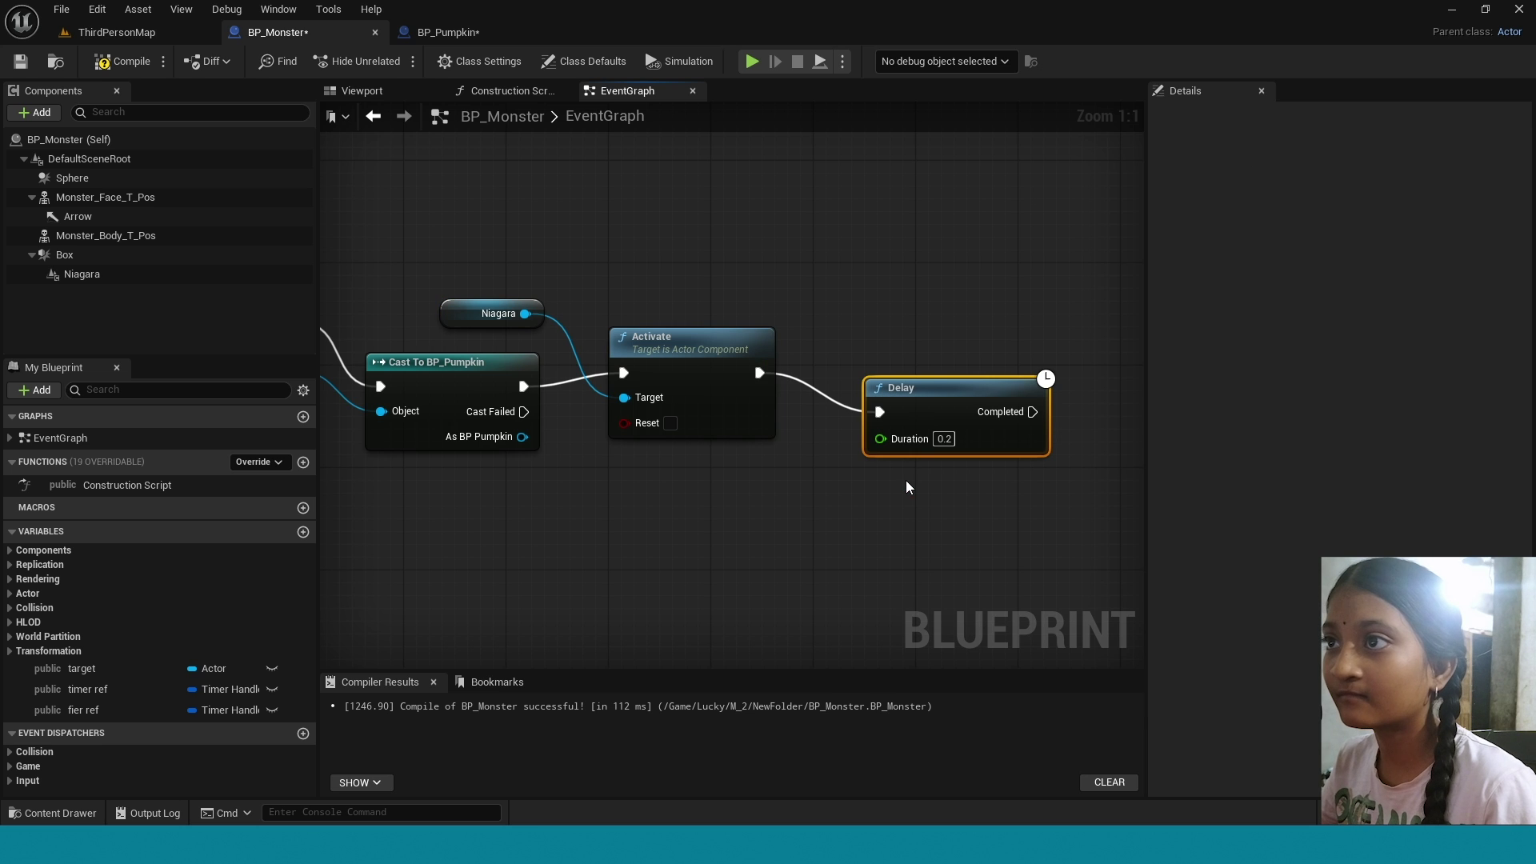
pyautogui.click(948, 438)
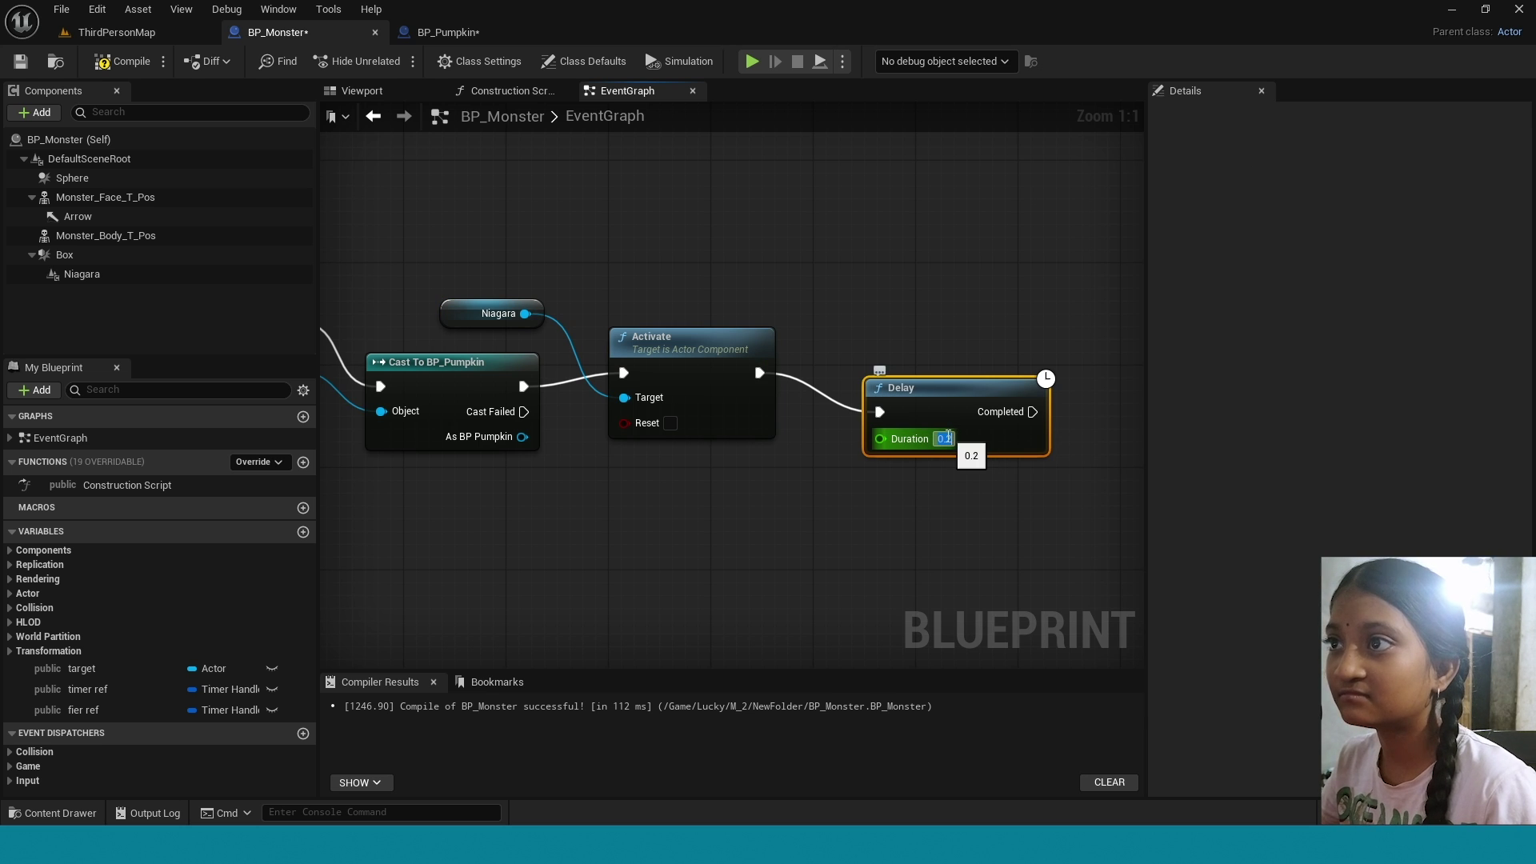
pyautogui.write('0.5')
pyautogui.click(947, 439)
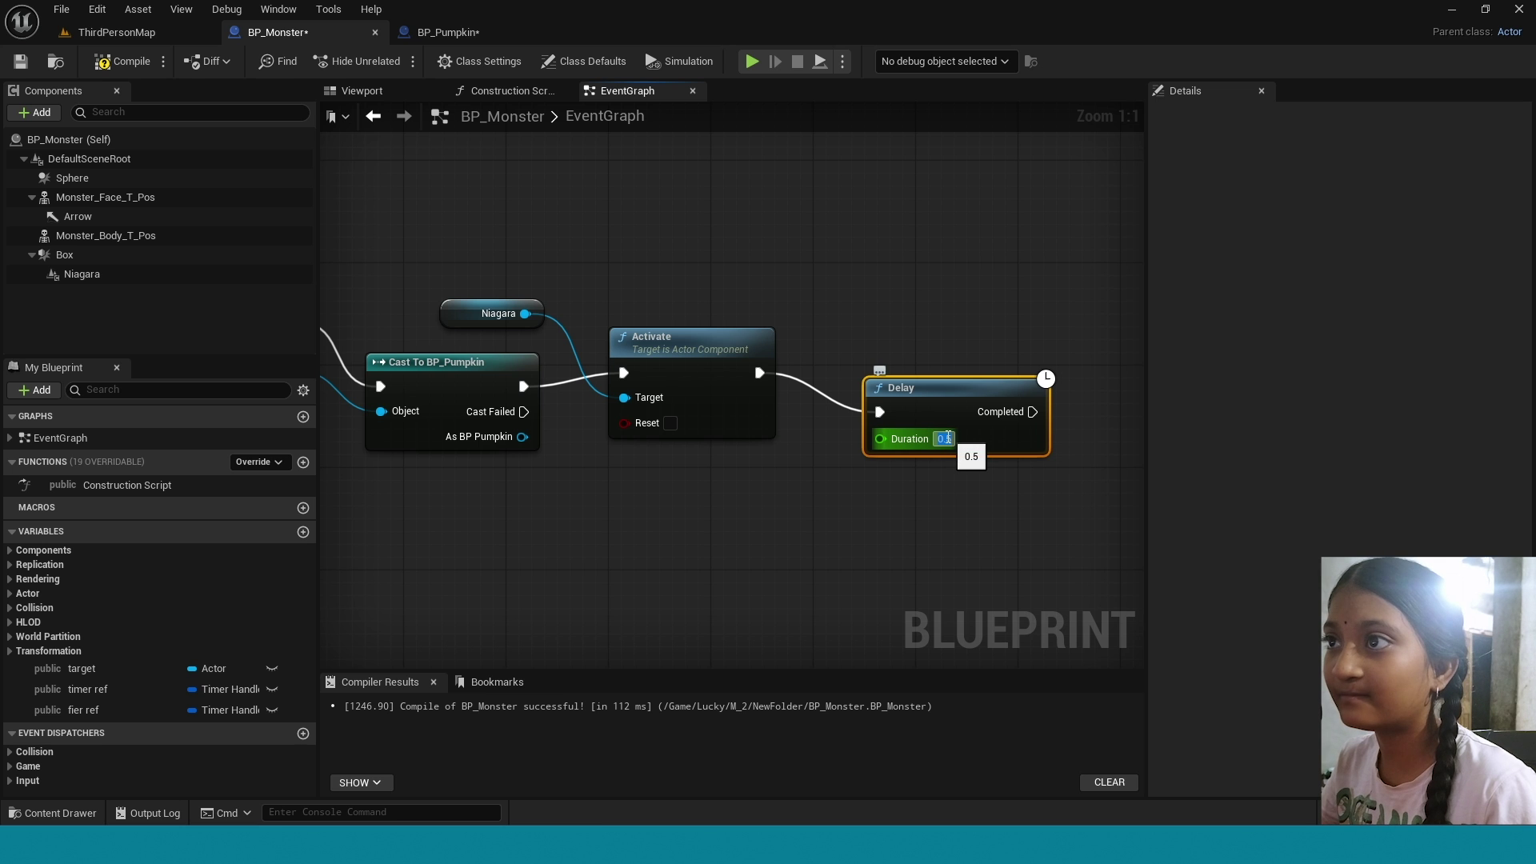
# Align the Delay node with Activate and add a Destroy Actor node from its Completed output.
pyautogui.moveTo(881, 317); pyautogui.dragTo(689, 288, button='right')
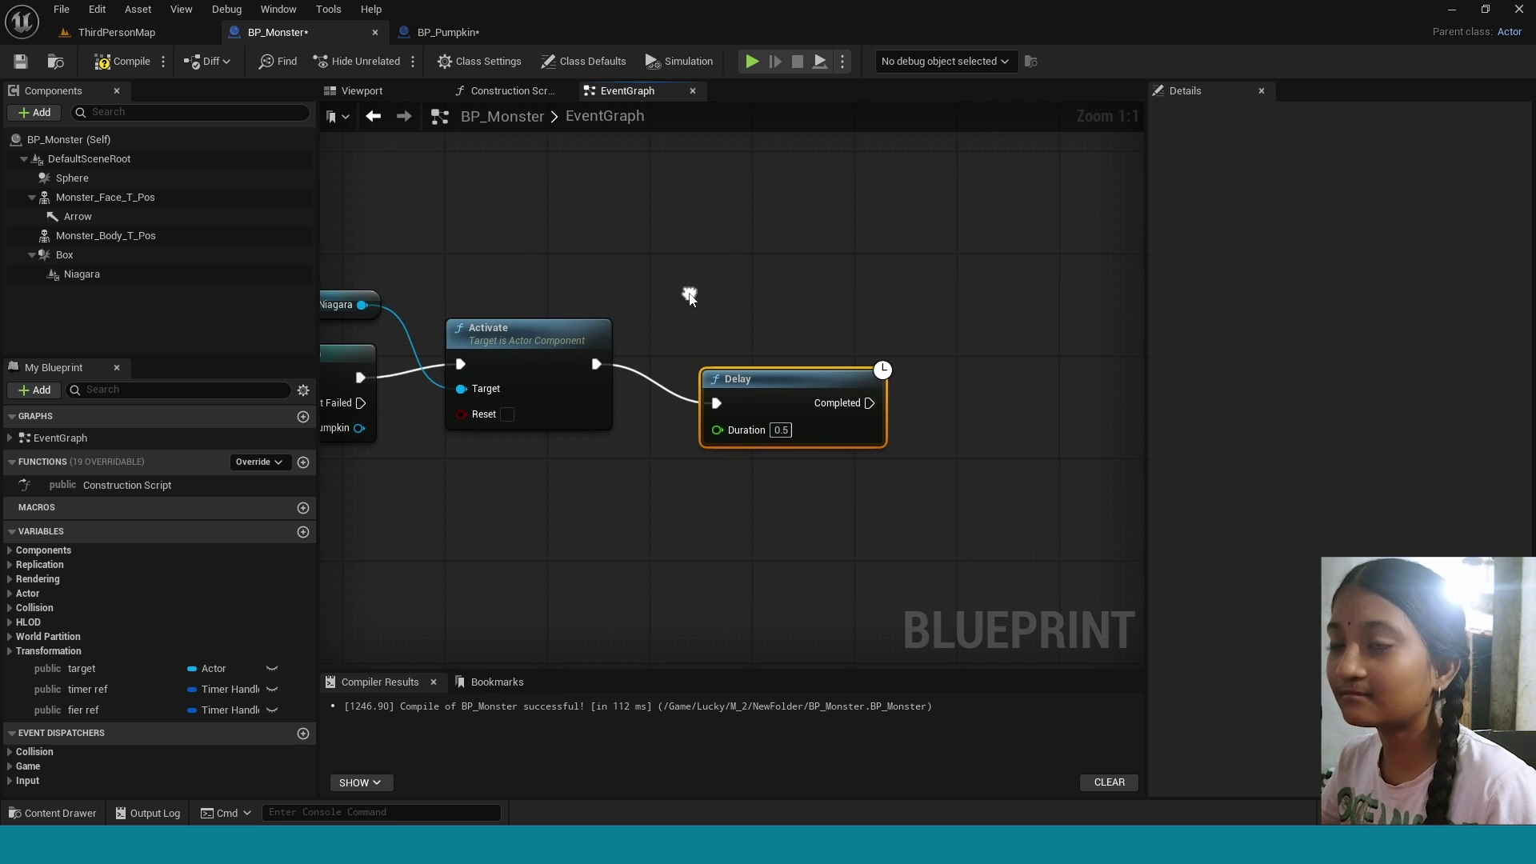
pyautogui.moveTo(826, 411); pyautogui.dragTo(775, 372)
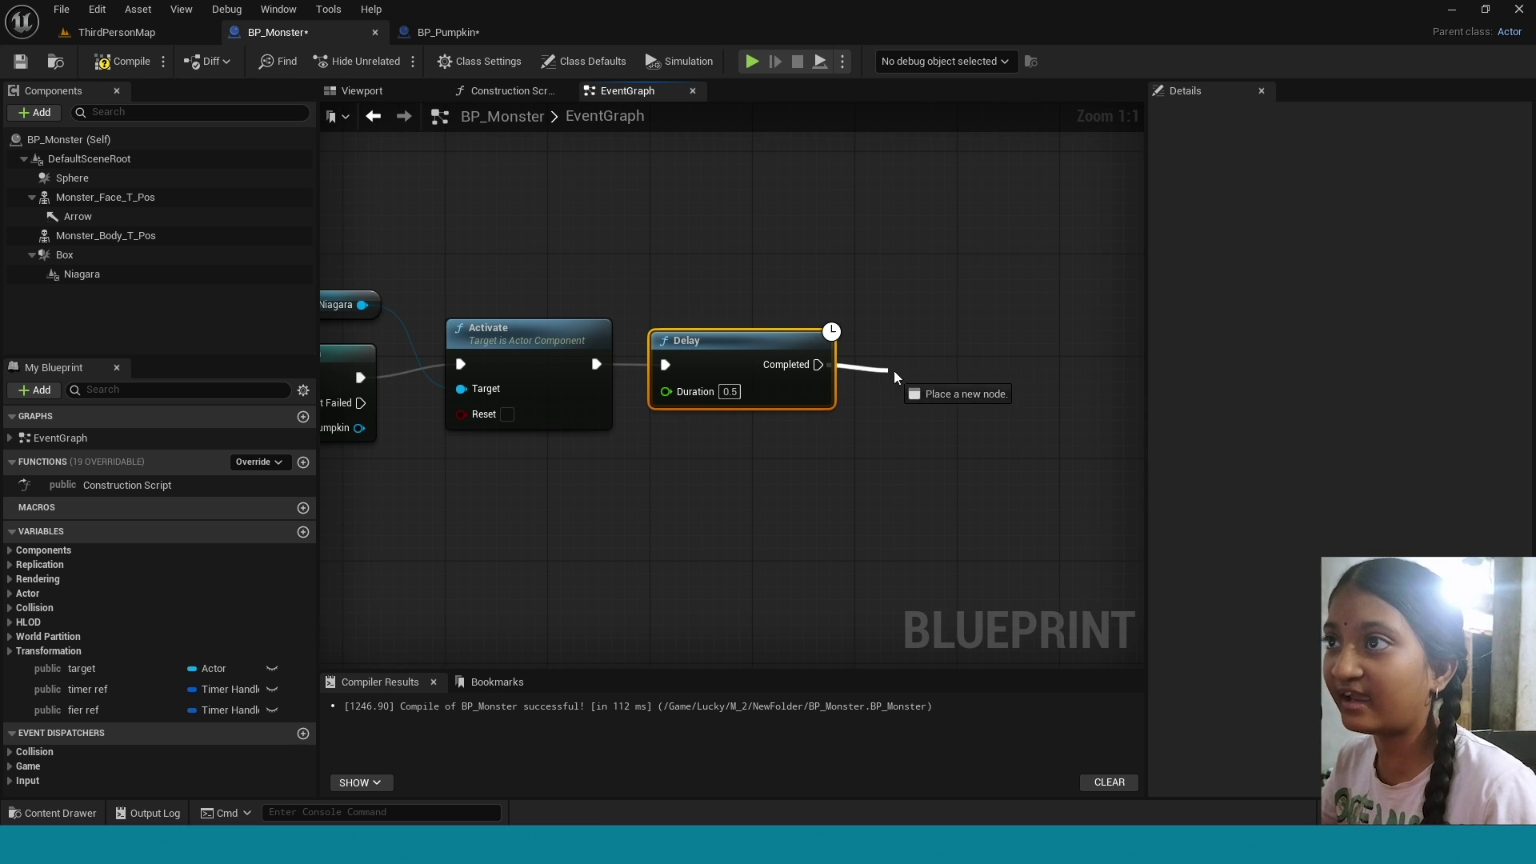
pyautogui.moveTo(886, 371); pyautogui.dragTo(914, 366)
pyautogui.write('des')
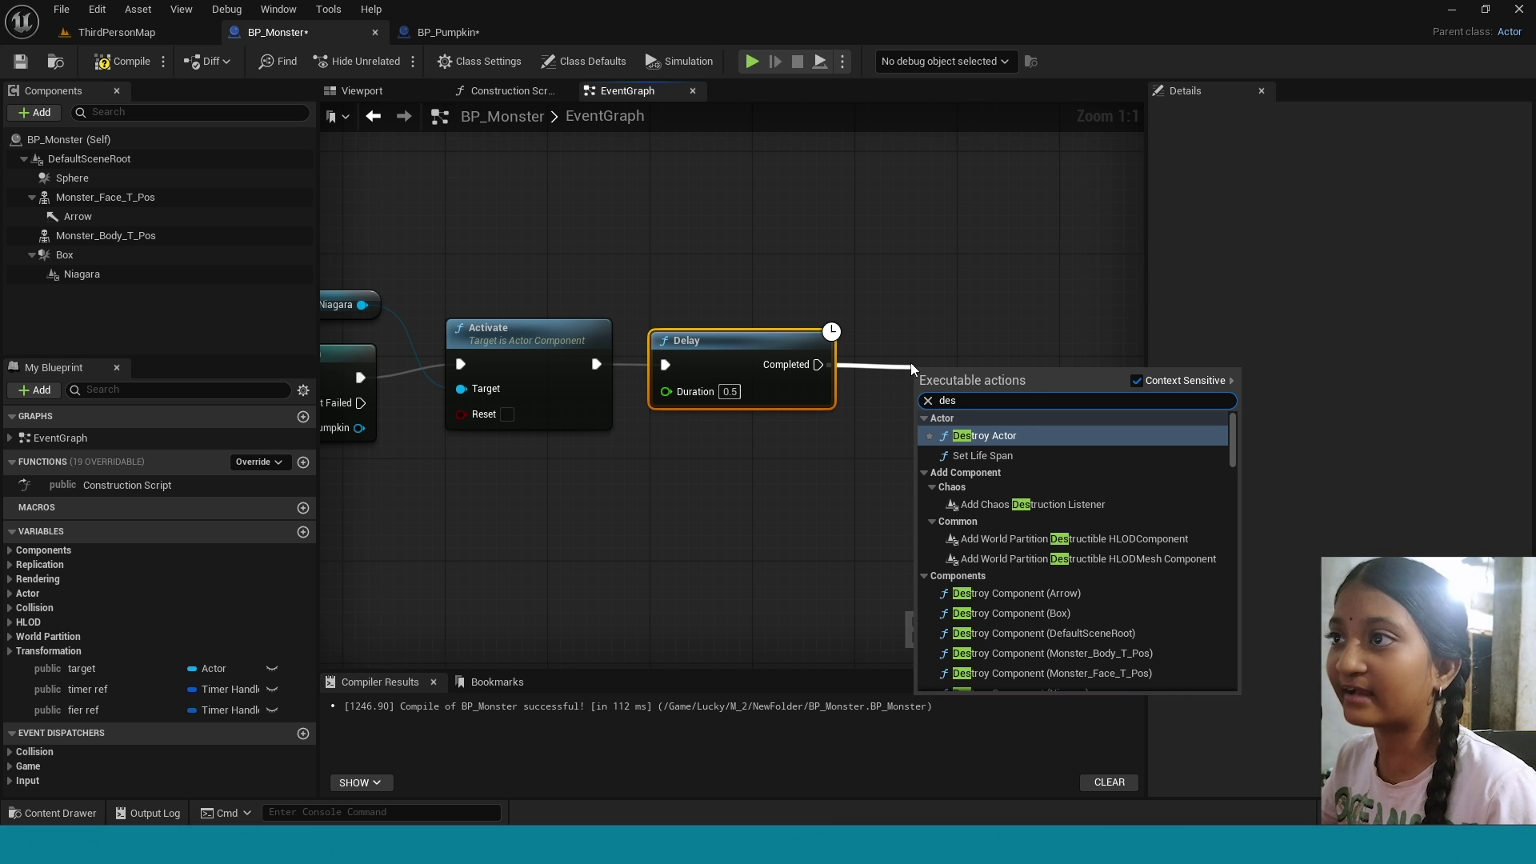
pyautogui.click(1013, 435)
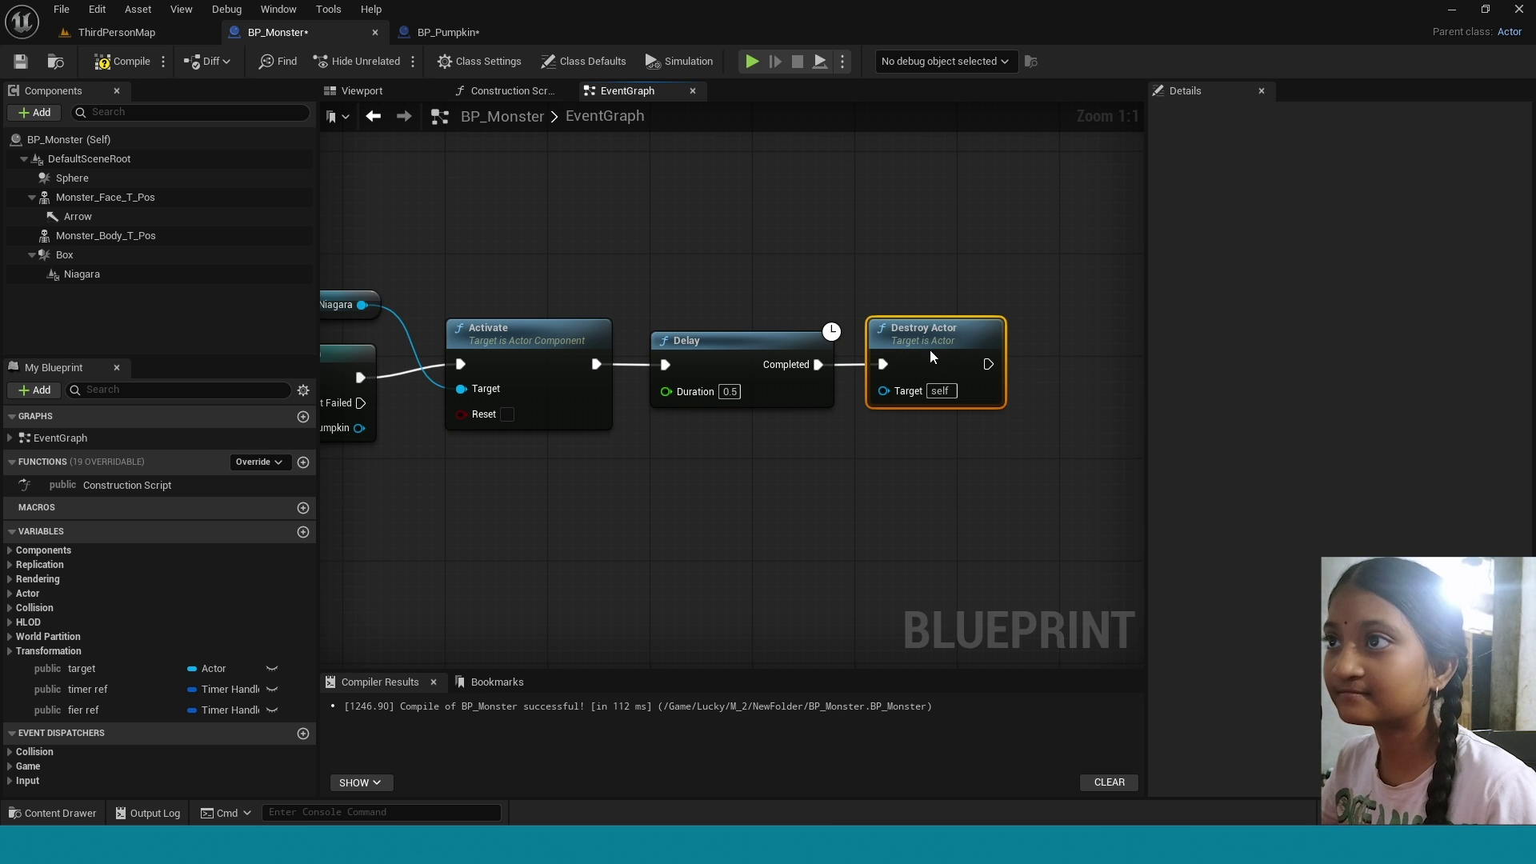
# Add a Deactivate node from the Niagara reference and place it beyond Destroy Actor.
pyautogui.moveTo(1030, 362); pyautogui.dragTo(895, 377, button='right')
pyautogui.moveTo(326, 352); pyautogui.dragTo(474, 344, button='right')
pyautogui.moveTo(453, 327); pyautogui.dragTo(900, 307)
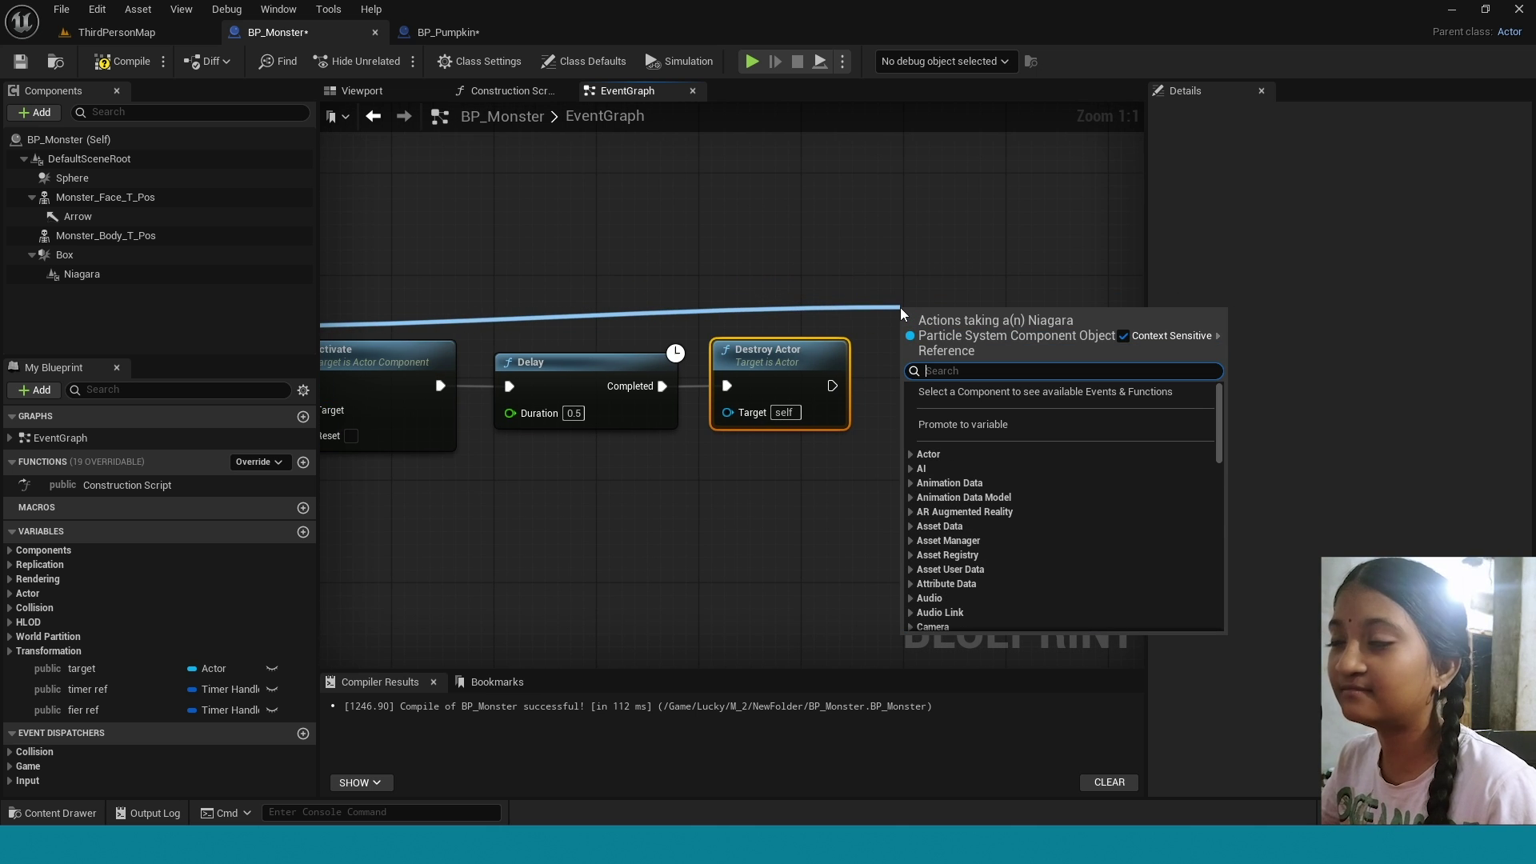
pyautogui.write('de')
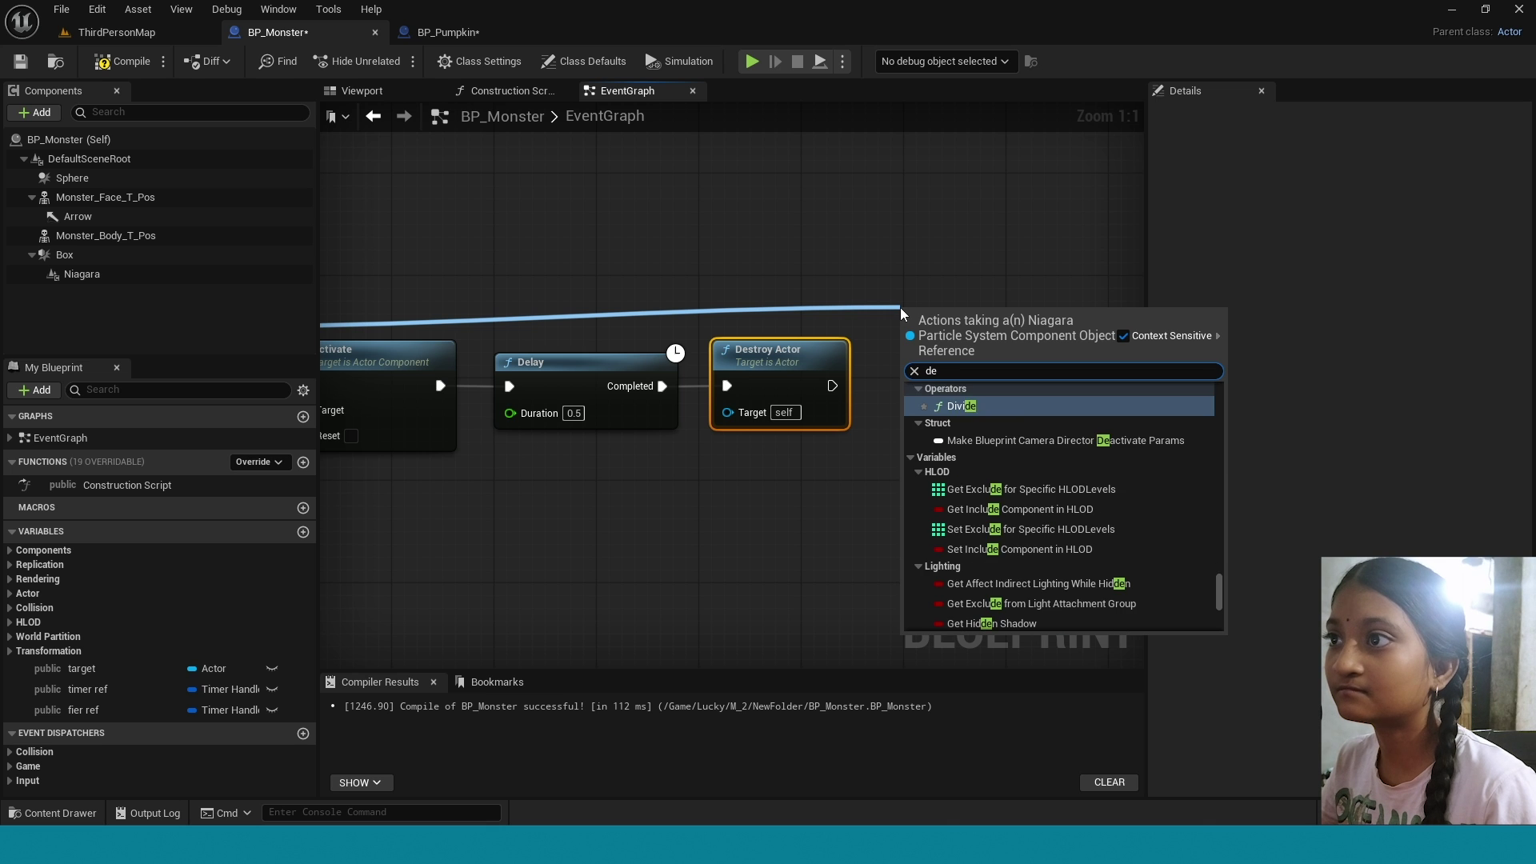
pyautogui.write('act')
pyautogui.click(972, 476)
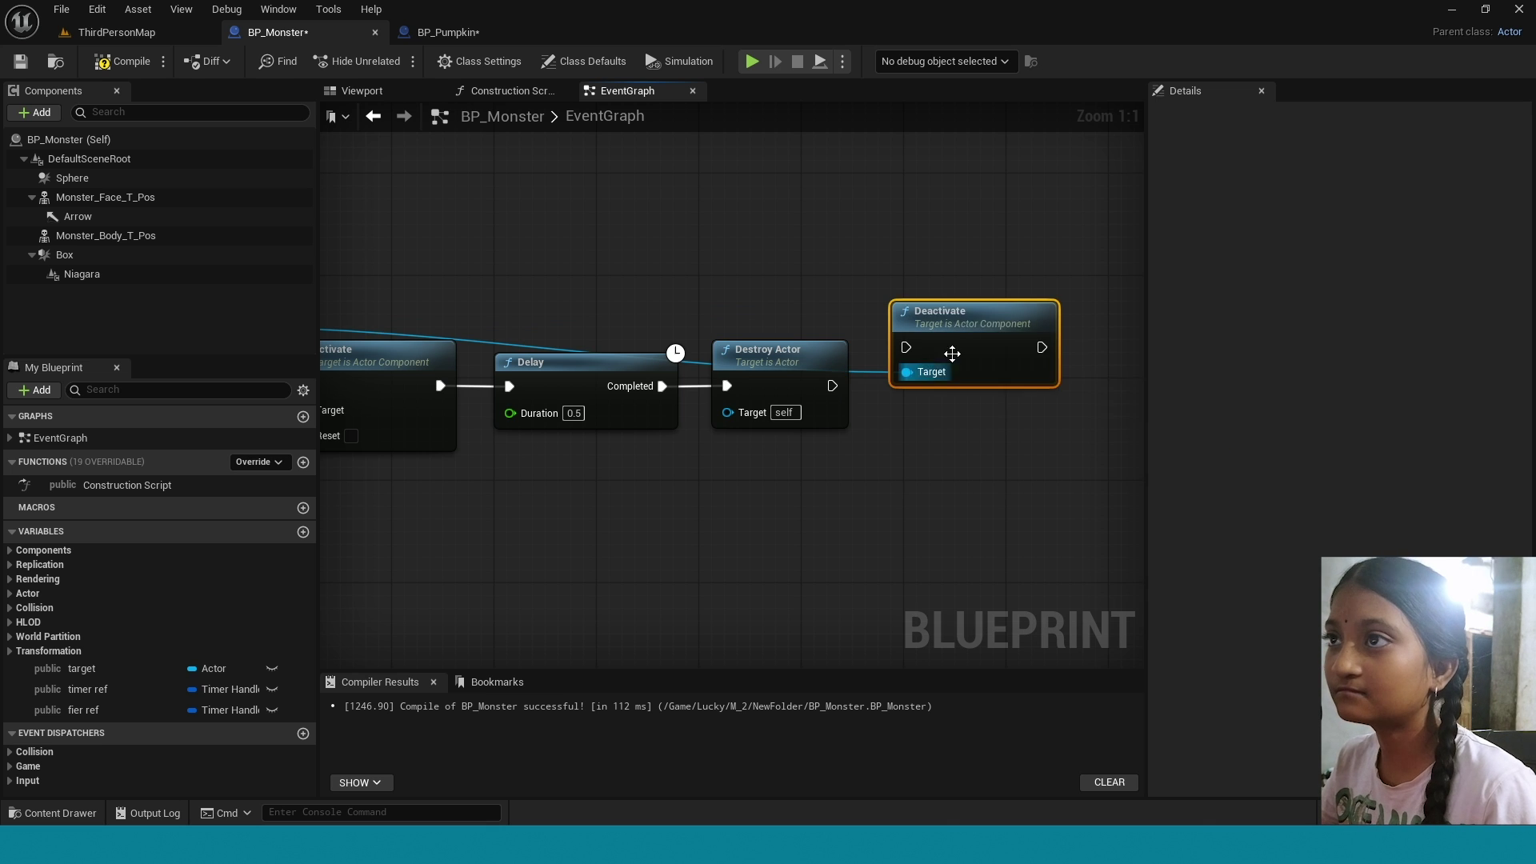
# Route the Niagara wire through a reroute point above the nodes and connect Destroy Actor's execution output to Deactivate.
pyautogui.doubleClick(690, 358)
pyautogui.moveTo(970, 316); pyautogui.dragTo(957, 367)
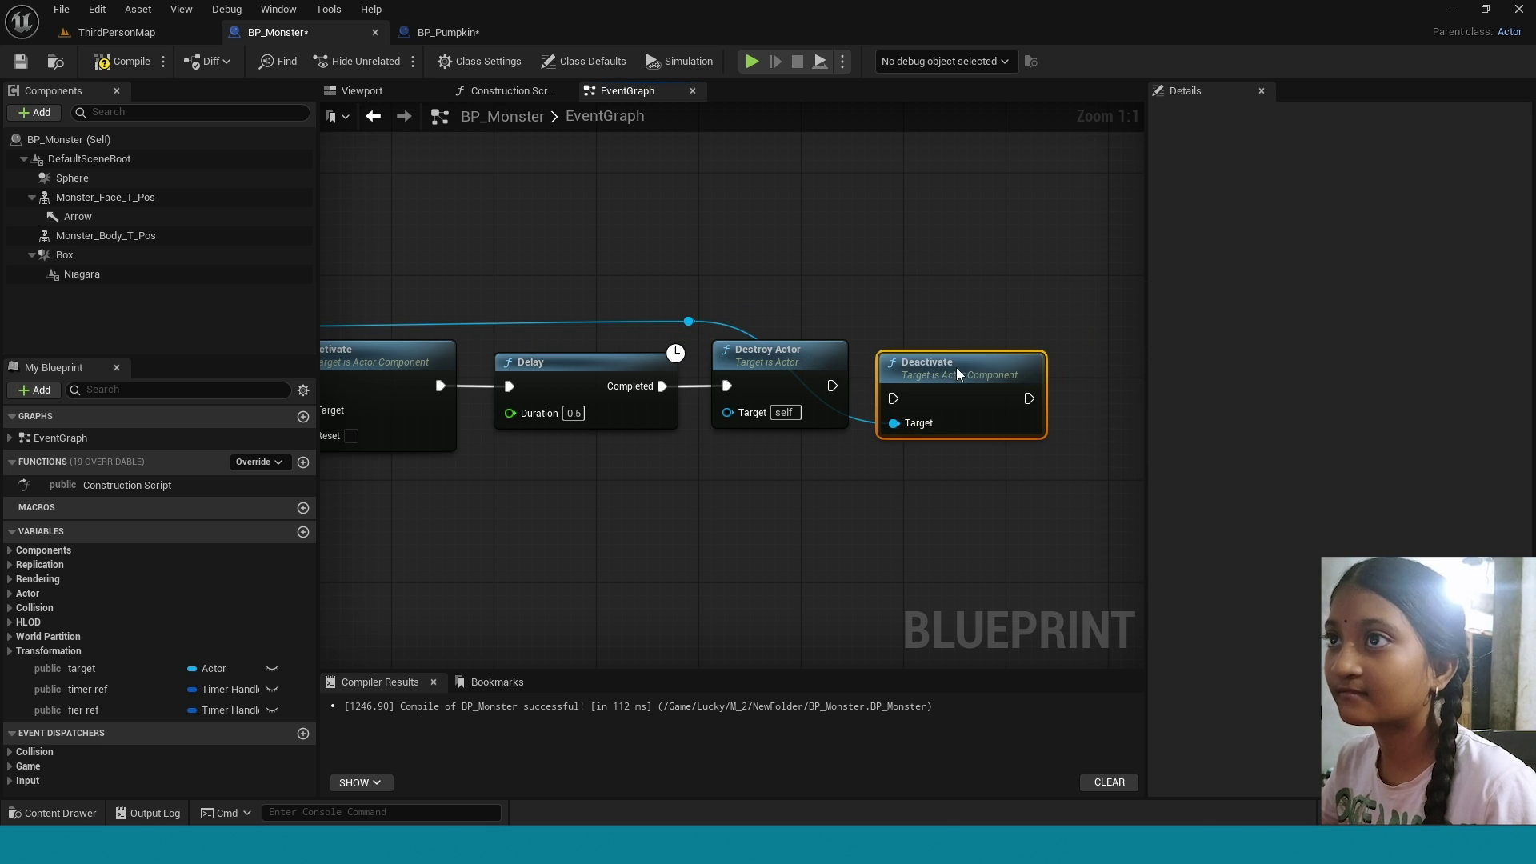
pyautogui.moveTo(701, 322); pyautogui.dragTo(868, 304)
pyautogui.moveTo(344, 328); pyautogui.dragTo(736, 294, button='right')
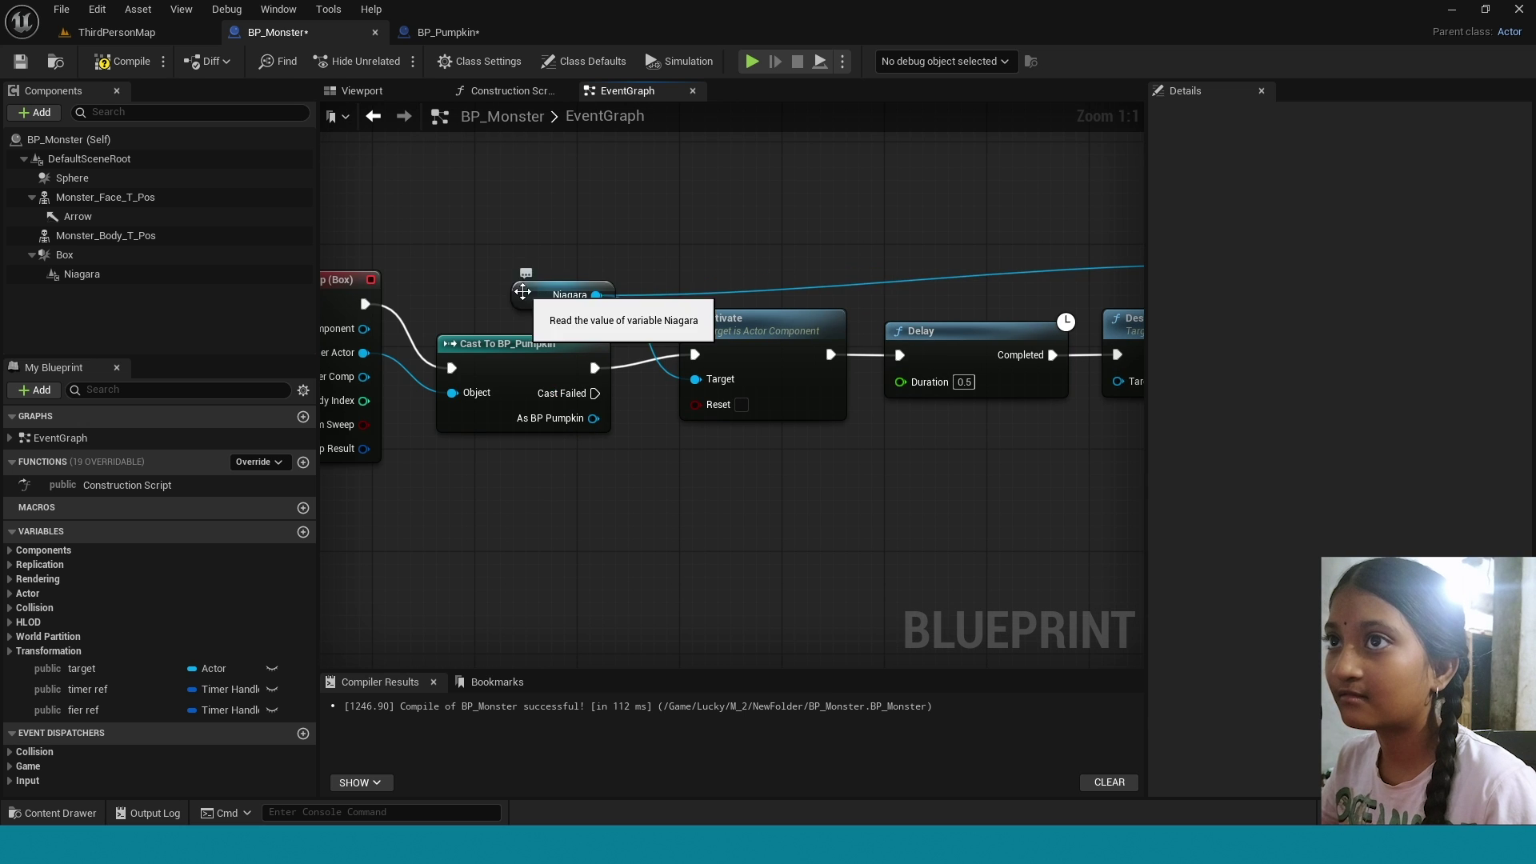
pyautogui.click(559, 261)
pyautogui.moveTo(800, 184); pyautogui.dragTo(535, 295, button='right')
pyautogui.moveTo(952, 464); pyautogui.dragTo(1014, 469)
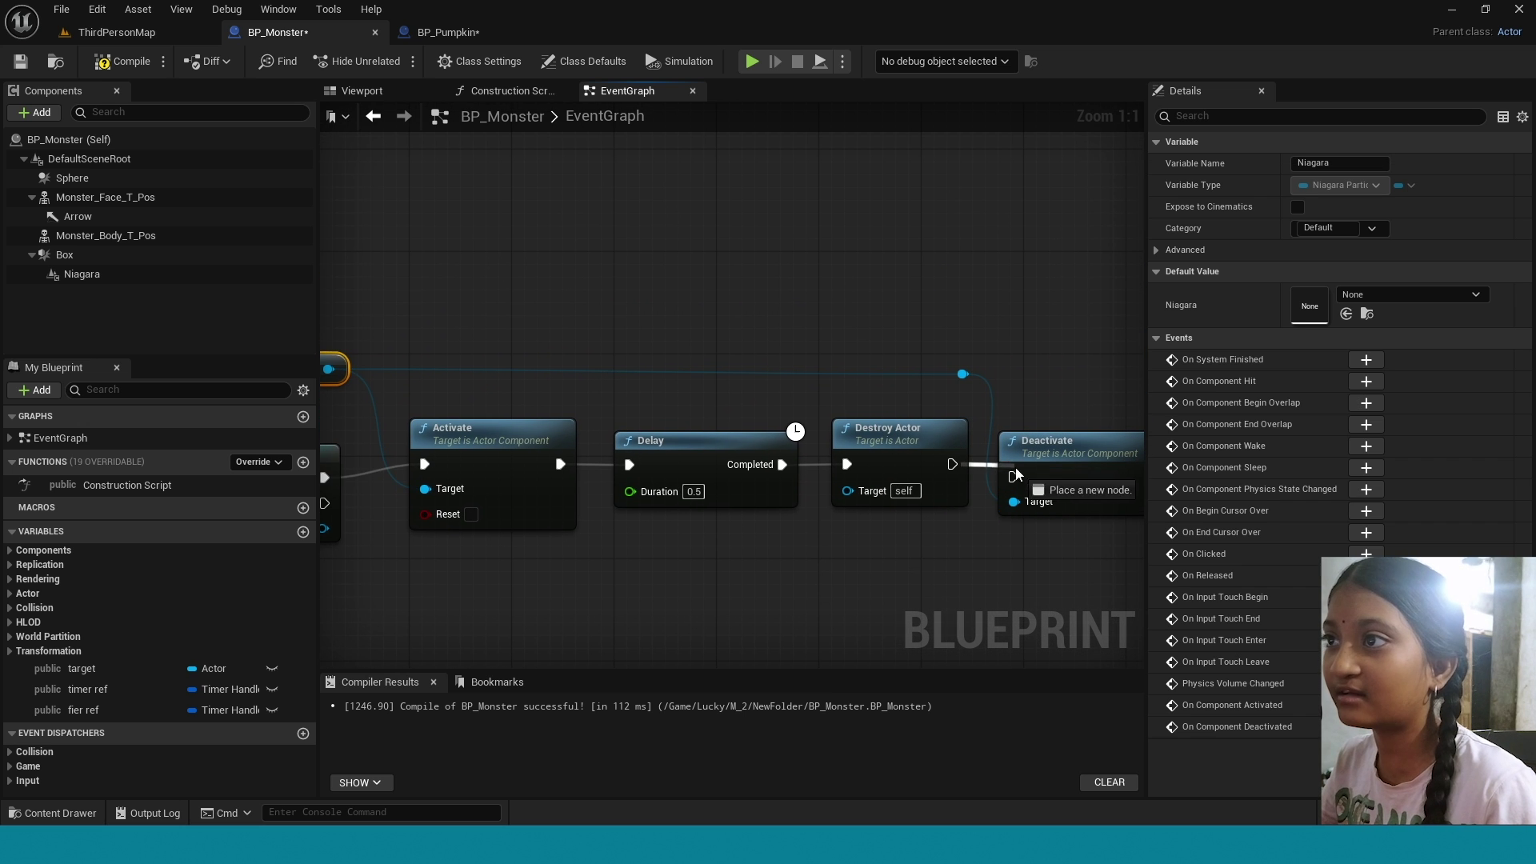